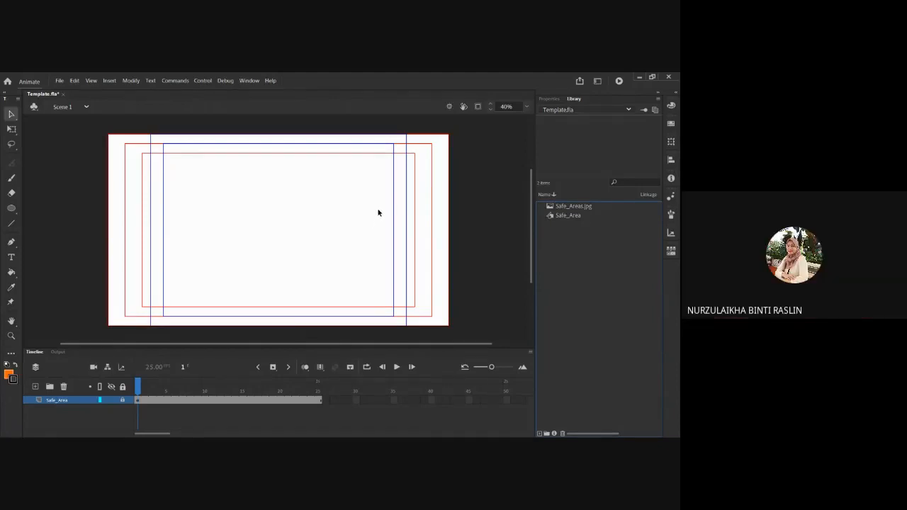
- Add a new layer above Safe_Area and place the text "safe area" near the middle of the stage
{"action": "left_click", "coordinate": [35, 386]}
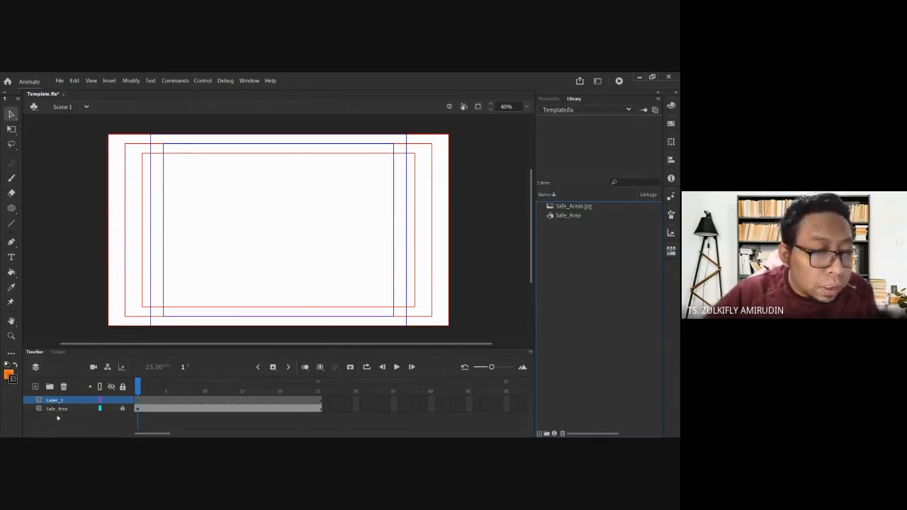
{"action": "left_click", "coordinate": [12, 257]}
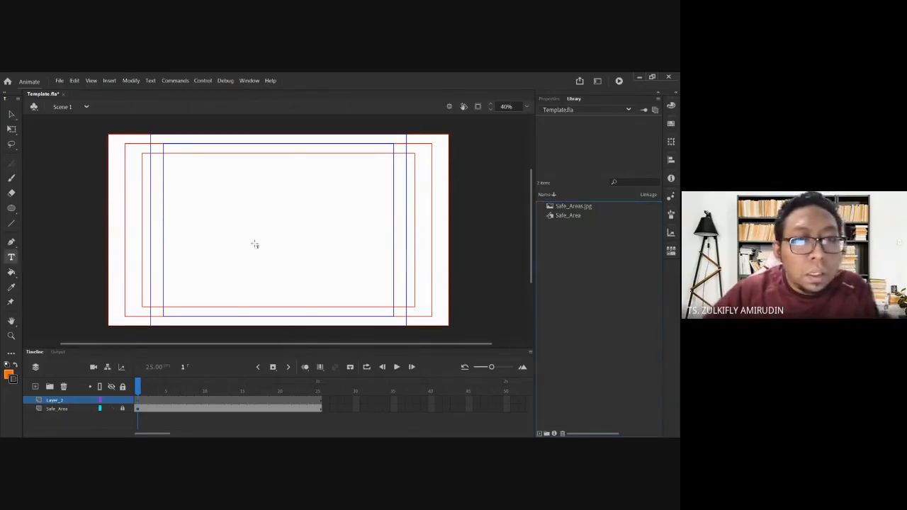
{"action": "left_click", "coordinate": [255, 239]}
{"action": "type", "text": "safe area"}
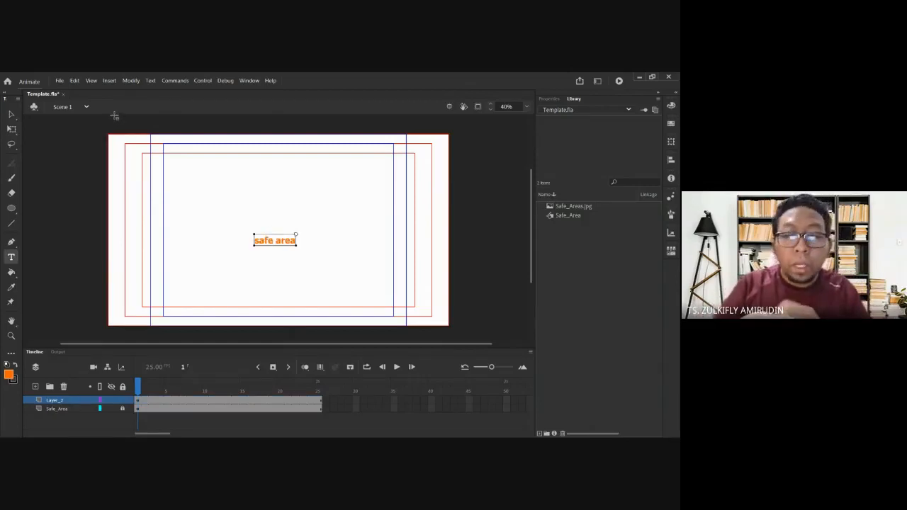
- Below "safe area", leave a blank line and add the lines "16:9 Full HD" and "1920 x 1080"
{"action": "key", "text": "Return"}
{"action": "key", "text": "Return"}
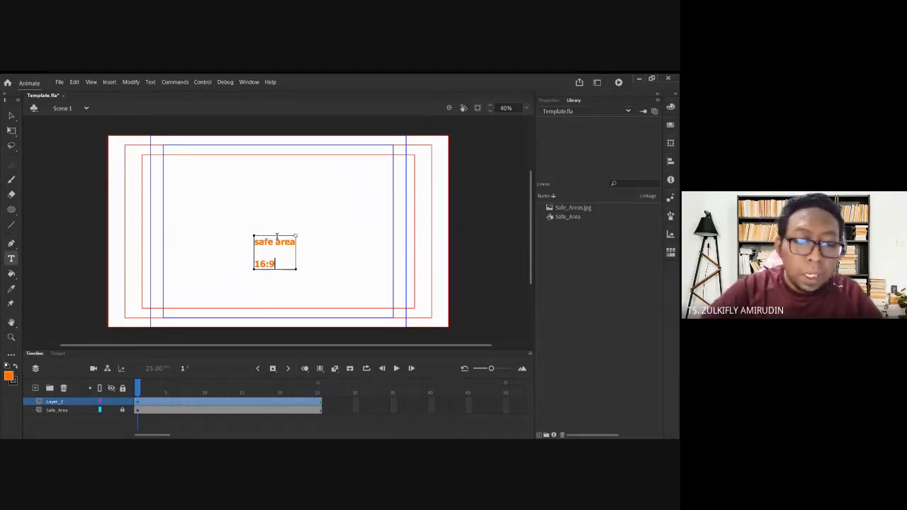
{"action": "type", "text": "ull HD"}
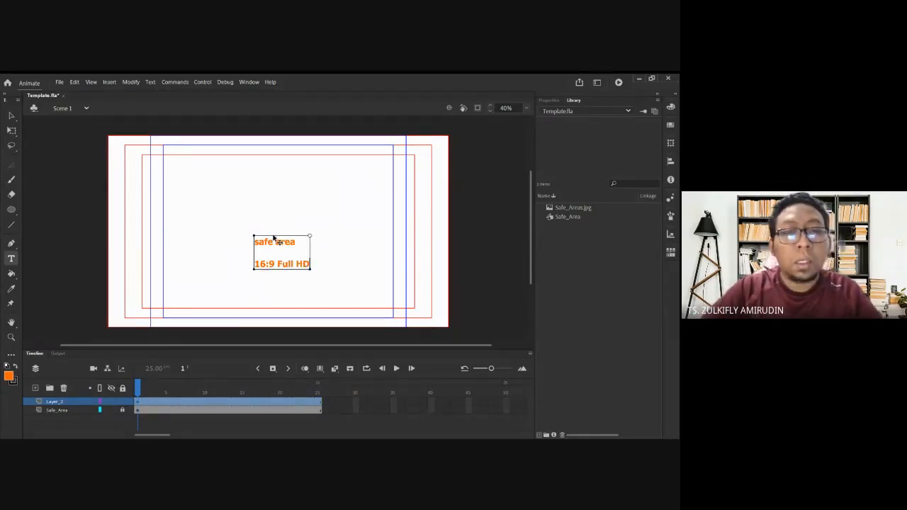
{"action": "key", "text": "Return"}
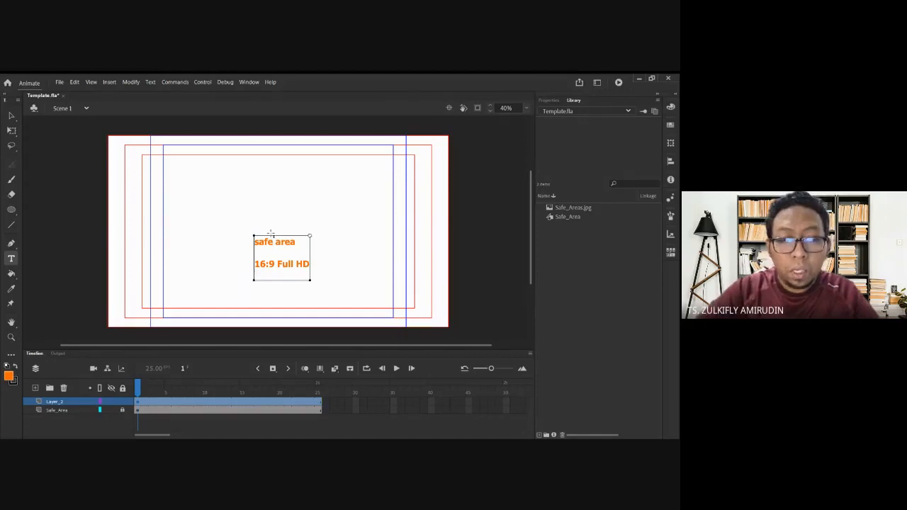
{"action": "type", "text": "1920 x "}
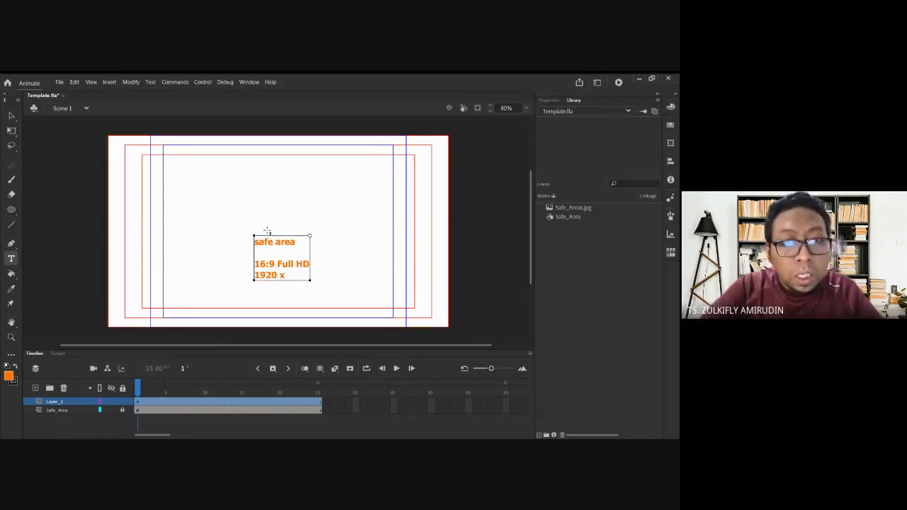
{"action": "type", "text": "1080"}
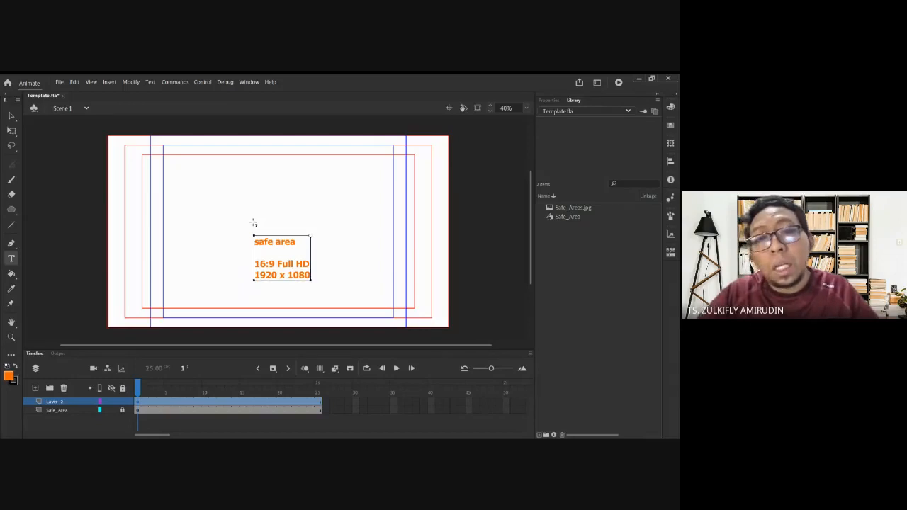
- Add "4:3" after a blank line in the text block and move the block up towards the stage centre
{"action": "key", "text": "Return"}
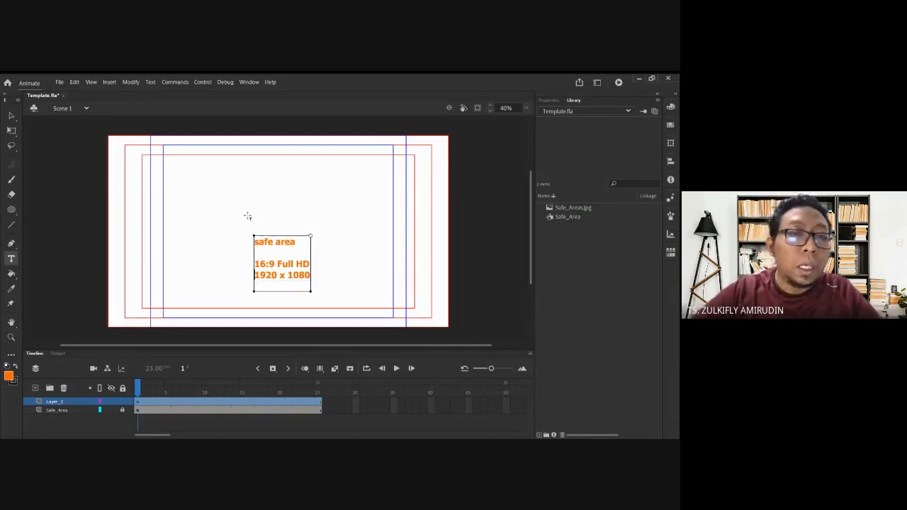
{"action": "key", "text": "Return"}
{"action": "type", "text": "4:3"}
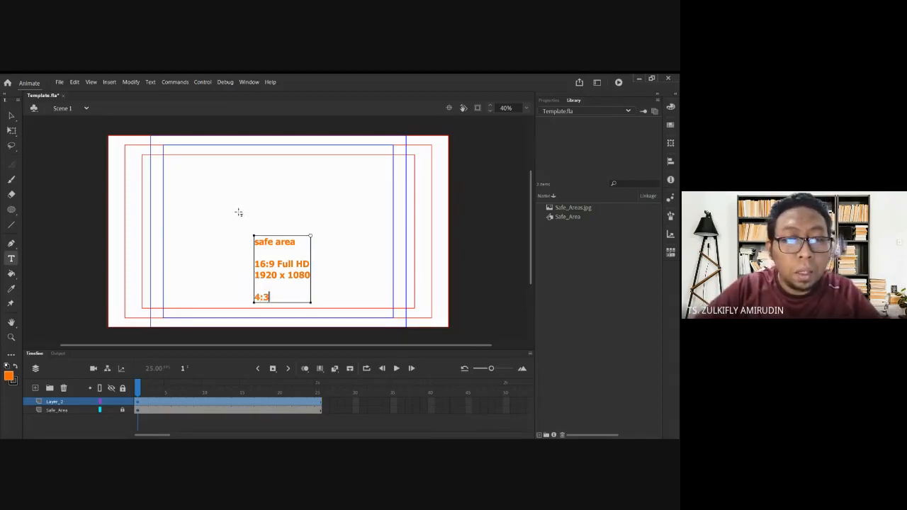
{"action": "left_click", "coordinate": [11, 115]}
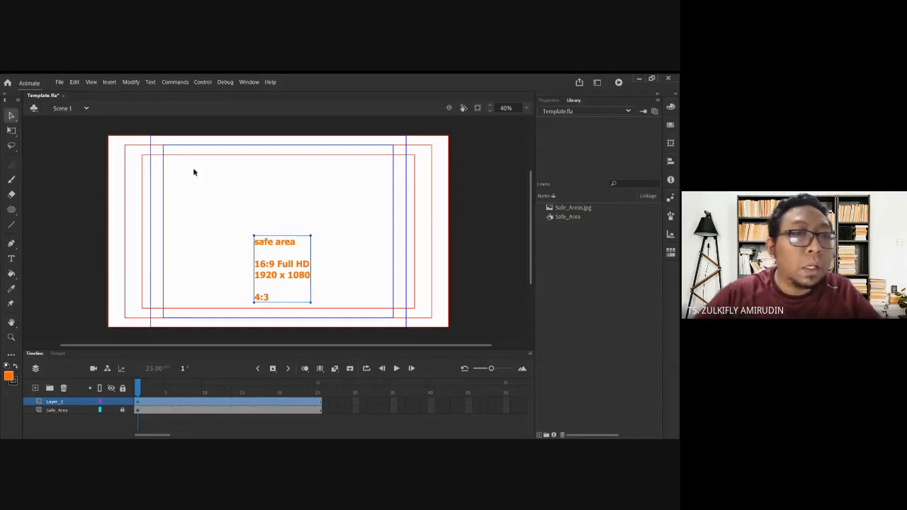
{"action": "left_click_drag", "start_coordinate": [273, 270], "coordinate": [261, 229]}
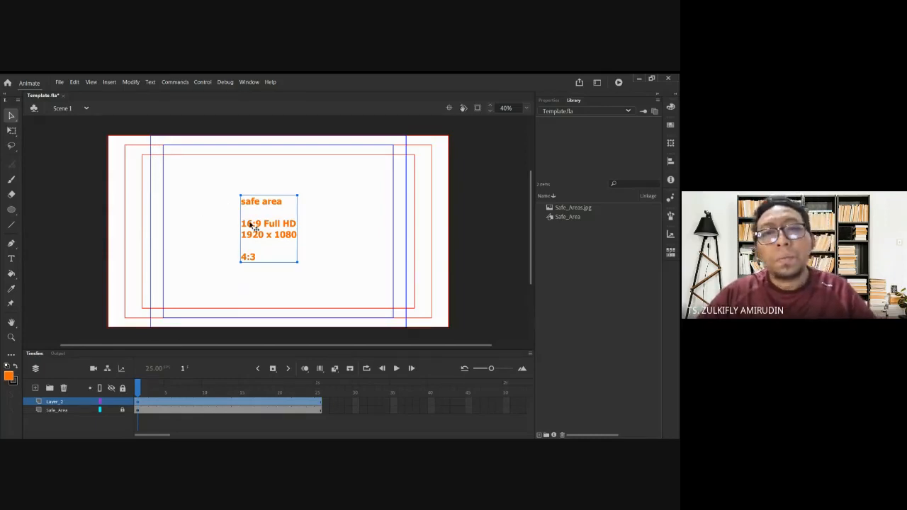
- Add the line "800 x 600" under "4:3" in the text block
{"action": "key", "text": "t"}
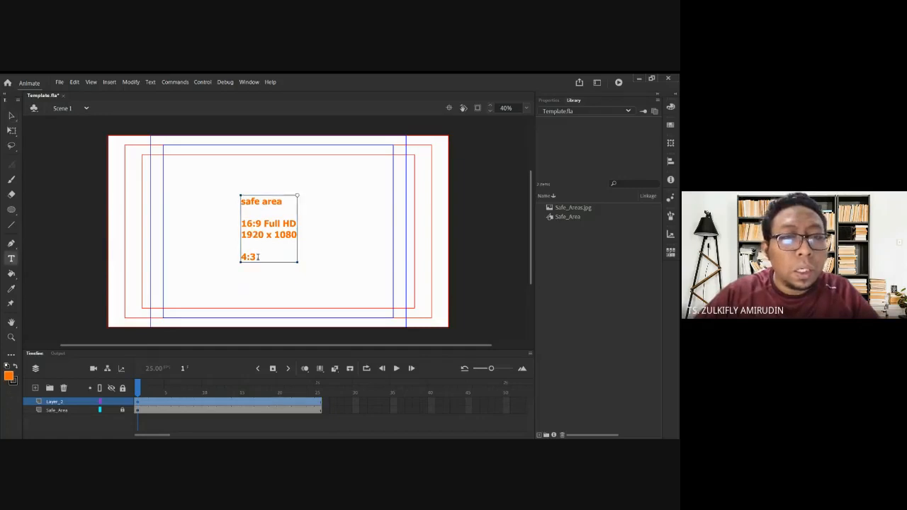
{"action": "key", "text": "Return"}
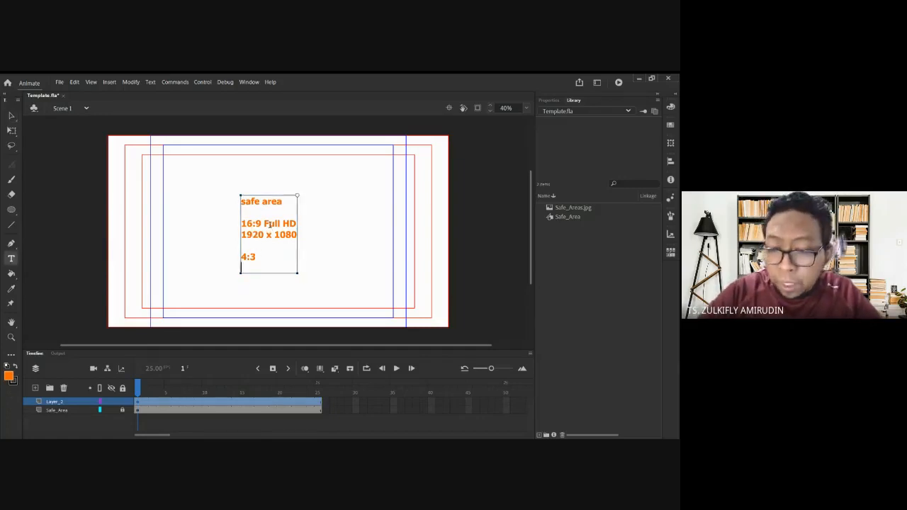
{"action": "type", "text": "800"}
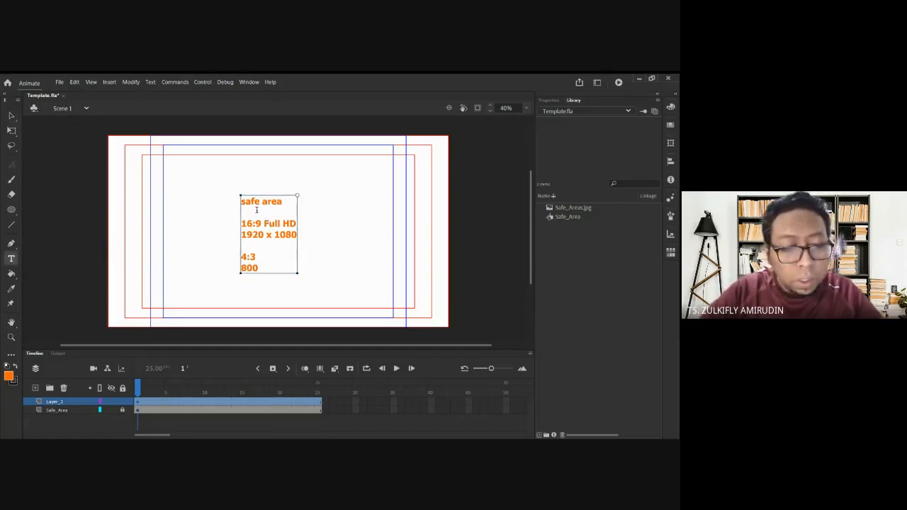
{"action": "type", "text": " x 600"}
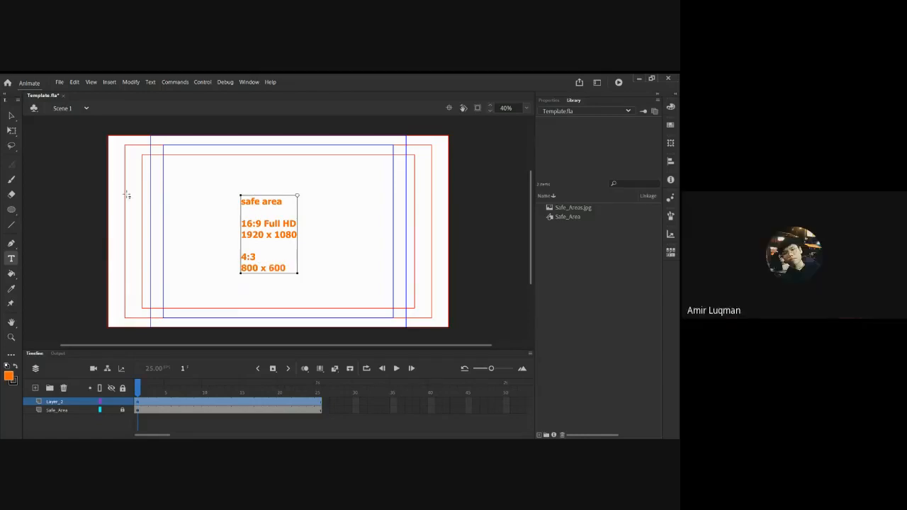
{"action": "key", "text": "Escape"}
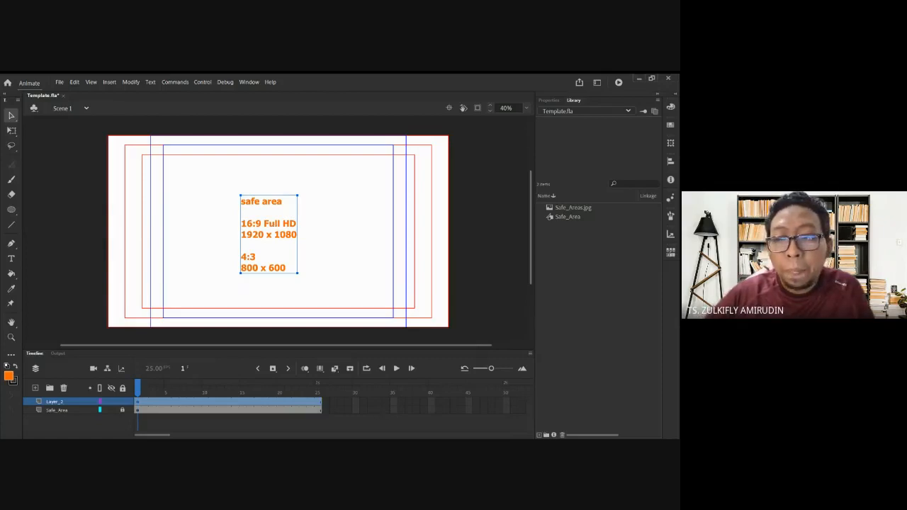
- Brush orange letters a, b and c into the outer, middle and inner safe-area zones, and a red arrow pointing up at c
{"action": "left_click", "coordinate": [11, 178]}
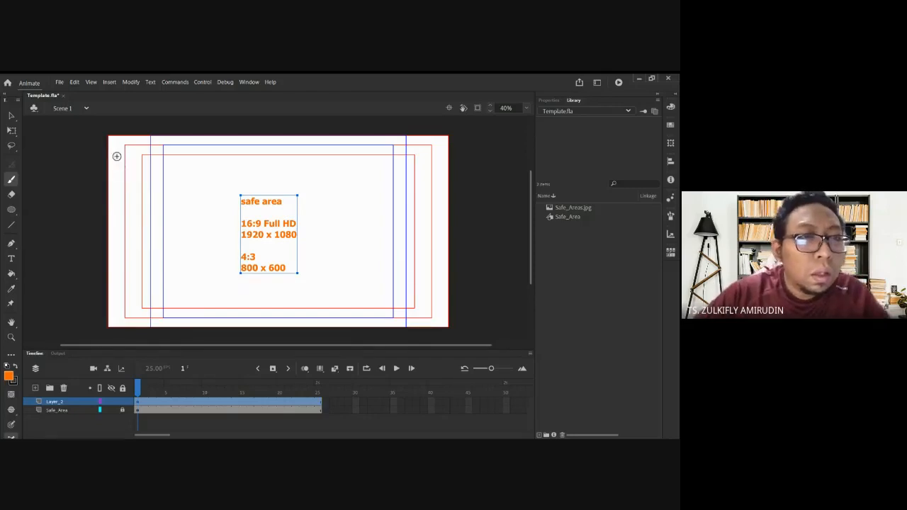
{"action": "left_click_drag", "start_coordinate": [114, 144], "coordinate": [185, 168]}
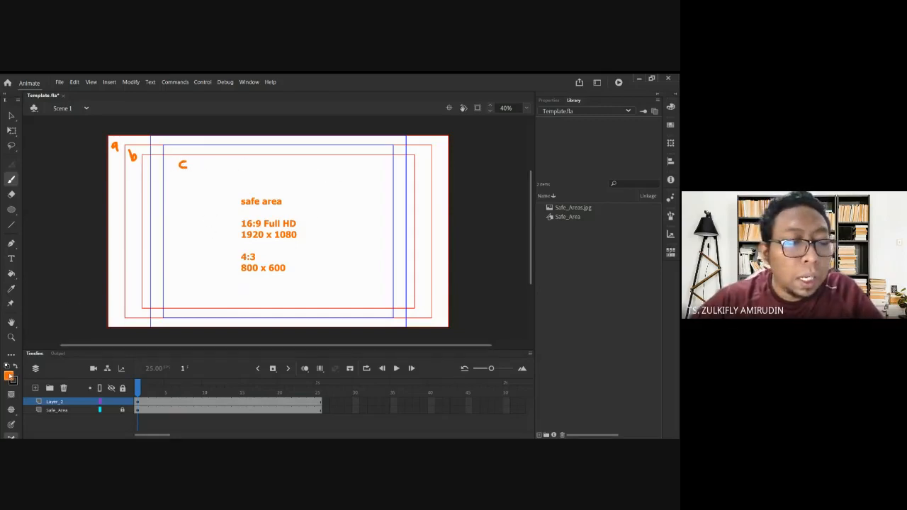
{"action": "mouse_move", "coordinate": [183, 182]}
{"action": "left_mouse_down"}
{"action": "mouse_move", "coordinate": [183, 194]}
{"action": "mouse_move", "coordinate": [188, 178]}
{"action": "left_mouse_up"}
- Trace the innermost red safe-area frame with a red brush stroke and undo the tracing
{"action": "mouse_move", "coordinate": [142, 153]}
{"action": "left_mouse_down"}
{"action": "mouse_move", "coordinate": [141, 299]}
{"action": "mouse_move", "coordinate": [224, 311]}
{"action": "mouse_move", "coordinate": [398, 305]}
{"action": "mouse_move", "coordinate": [414, 162]}
{"action": "mouse_move", "coordinate": [399, 151]}
{"action": "mouse_move", "coordinate": [145, 154]}
{"action": "left_mouse_up"}
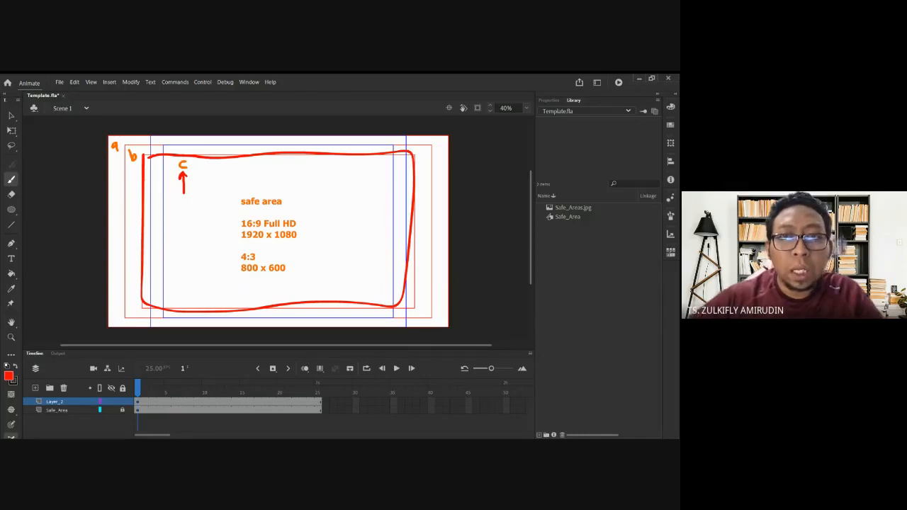
{"action": "key", "text": "ctrl+z"}
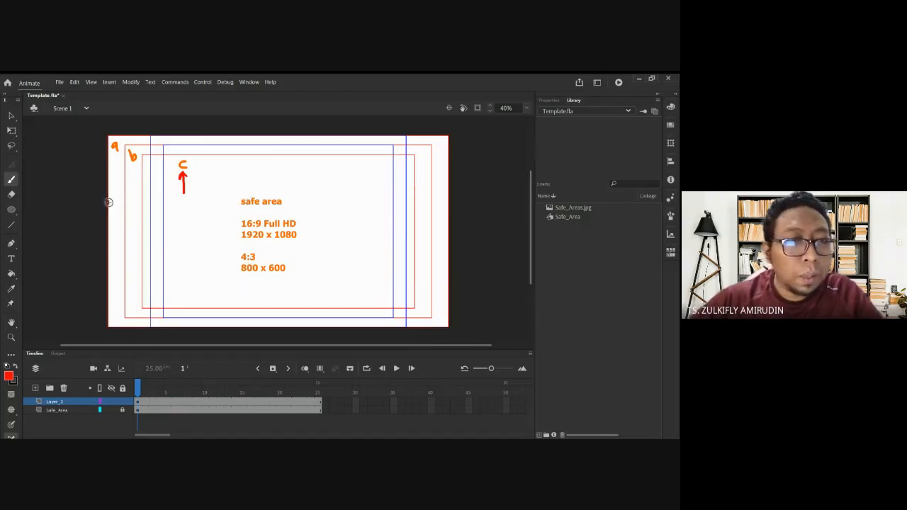
- Sketch a large red cartoon face in the stage's lower-left corner, cropped by the stage edges
{"action": "mouse_move", "coordinate": [106, 195]}
{"action": "left_mouse_down"}
{"action": "mouse_move", "coordinate": [196, 228]}
{"action": "mouse_move", "coordinate": [203, 313]}
{"action": "mouse_move", "coordinate": [188, 342]}
{"action": "left_mouse_up"}
{"action": "mouse_move", "coordinate": [141, 267]}
{"action": "left_mouse_down"}
{"action": "mouse_move", "coordinate": [188, 257]}
{"action": "mouse_move", "coordinate": [97, 279]}
{"action": "left_mouse_up"}
{"action": "mouse_move", "coordinate": [129, 274]}
{"action": "left_mouse_down"}
{"action": "mouse_move", "coordinate": [129, 292]}
{"action": "mouse_move", "coordinate": [98, 283]}
{"action": "left_mouse_up"}
{"action": "mouse_move", "coordinate": [166, 261]}
{"action": "left_mouse_down"}
{"action": "mouse_move", "coordinate": [171, 269]}
{"action": "mouse_move", "coordinate": [113, 280]}
{"action": "mouse_move", "coordinate": [137, 283]}
{"action": "mouse_move", "coordinate": [172, 322]}
{"action": "left_mouse_up"}
{"action": "mouse_move", "coordinate": [201, 269]}
{"action": "left_mouse_down"}
{"action": "mouse_move", "coordinate": [213, 278]}
{"action": "mouse_move", "coordinate": [207, 289]}
{"action": "left_mouse_up"}
{"action": "left_click_drag", "start_coordinate": [142, 250], "coordinate": [172, 241]}
{"action": "key", "text": "ctrl+z"}
{"action": "mouse_move", "coordinate": [202, 319]}
{"action": "left_mouse_down"}
{"action": "mouse_move", "coordinate": [233, 315]}
{"action": "mouse_move", "coordinate": [240, 324]}
{"action": "left_mouse_up"}
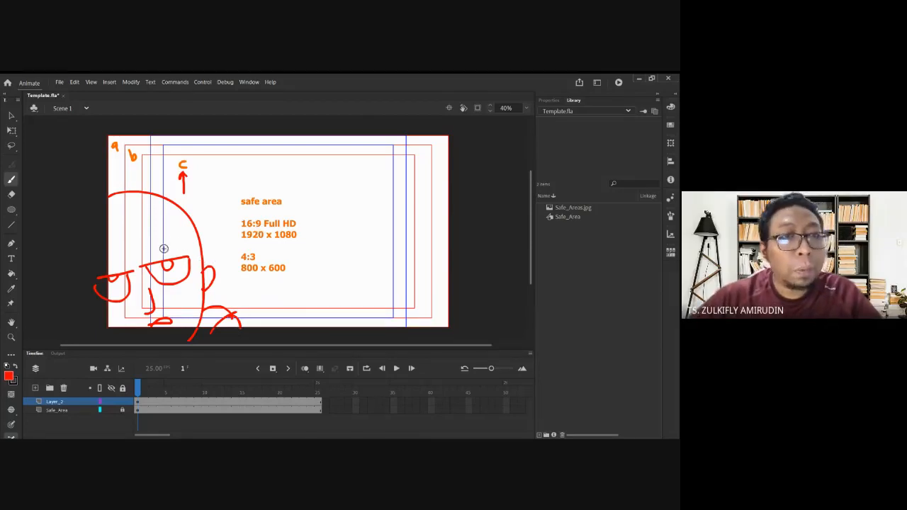
- Undo all brush strokes of the large face sketch
{"action": "key", "text": "ctrl+z"}
{"action": "key", "text": "ctrl+z"}
{"action": "key", "text": "ctrl+z"}
{"action": "key", "text": "ctrl+z"}
{"action": "key", "text": "ctrl+z"}
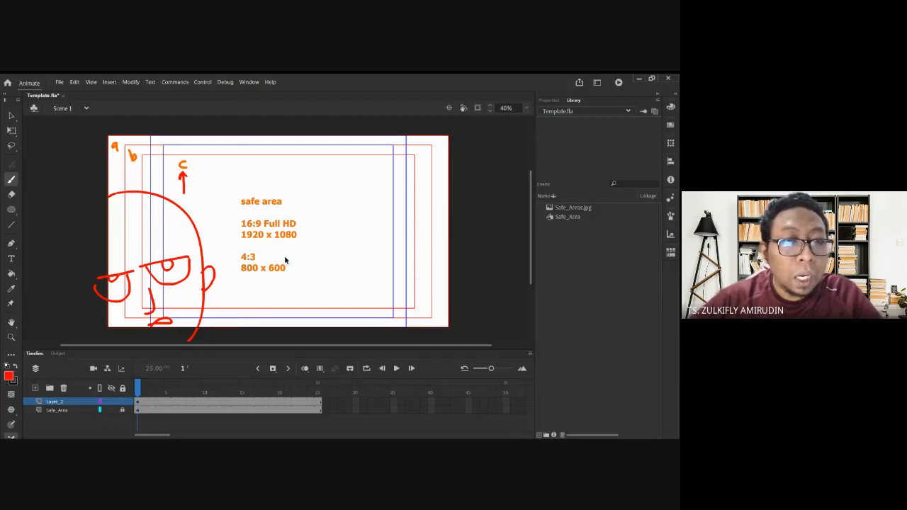
{"action": "key", "text": "ctrl+z"}
{"action": "key", "text": "ctrl+z"}
{"action": "key", "text": "ctrl+z"}
{"action": "key", "text": "ctrl+z"}
{"action": "key", "text": "ctrl+z"}
{"action": "key", "text": "ctrl+z"}
{"action": "key", "text": "ctrl+z"}
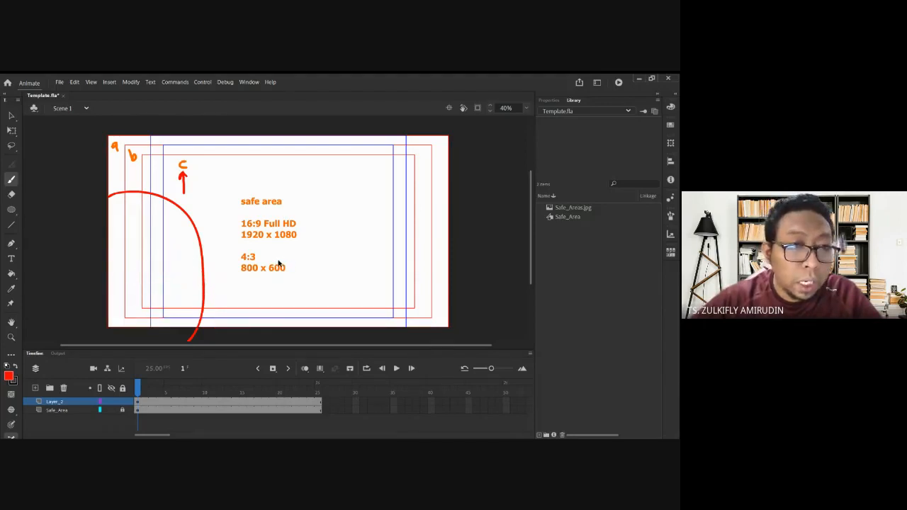
- Sketch two red stick figures, one across the left safe-area lines and one inside the innermost frame
{"action": "mouse_move", "coordinate": [139, 200]}
{"action": "left_mouse_down"}
{"action": "mouse_move", "coordinate": [146, 229]}
{"action": "mouse_move", "coordinate": [149, 212]}
{"action": "mouse_move", "coordinate": [136, 201]}
{"action": "mouse_move", "coordinate": [127, 268]}
{"action": "left_mouse_up"}
{"action": "left_click_drag", "start_coordinate": [145, 234], "coordinate": [126, 278]}
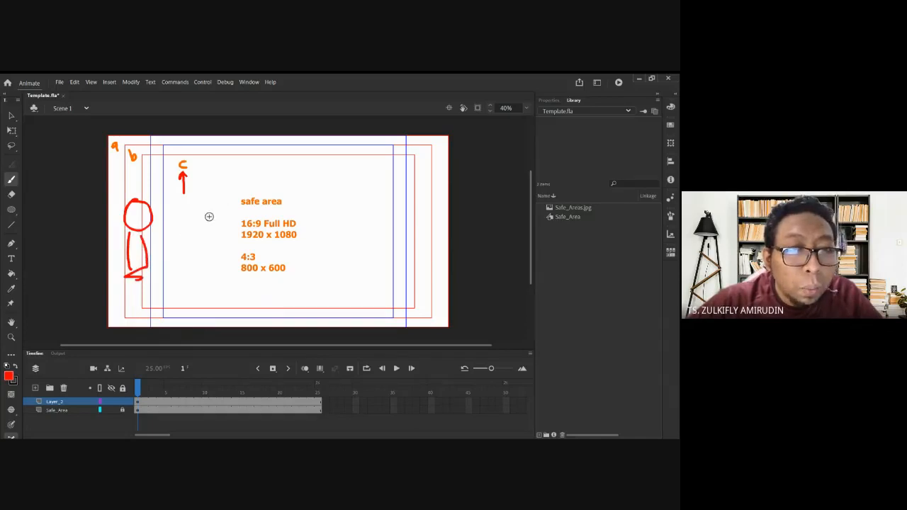
{"action": "mouse_move", "coordinate": [209, 217]}
{"action": "left_mouse_down"}
{"action": "mouse_move", "coordinate": [195, 246]}
{"action": "mouse_move", "coordinate": [207, 249]}
{"action": "mouse_move", "coordinate": [202, 288]}
{"action": "left_mouse_up"}
{"action": "mouse_move", "coordinate": [215, 248]}
{"action": "left_mouse_down"}
{"action": "mouse_move", "coordinate": [213, 282]}
{"action": "mouse_move", "coordinate": [233, 292]}
{"action": "left_mouse_up"}
{"action": "left_click_drag", "start_coordinate": [222, 260], "coordinate": [233, 243]}
{"action": "left_click_drag", "start_coordinate": [142, 264], "coordinate": [150, 291]}
{"action": "mouse_move", "coordinate": [144, 241]}
{"action": "left_mouse_down"}
{"action": "mouse_move", "coordinate": [162, 235]}
{"action": "mouse_move", "coordinate": [120, 236]}
{"action": "mouse_move", "coordinate": [114, 215]}
{"action": "left_mouse_up"}
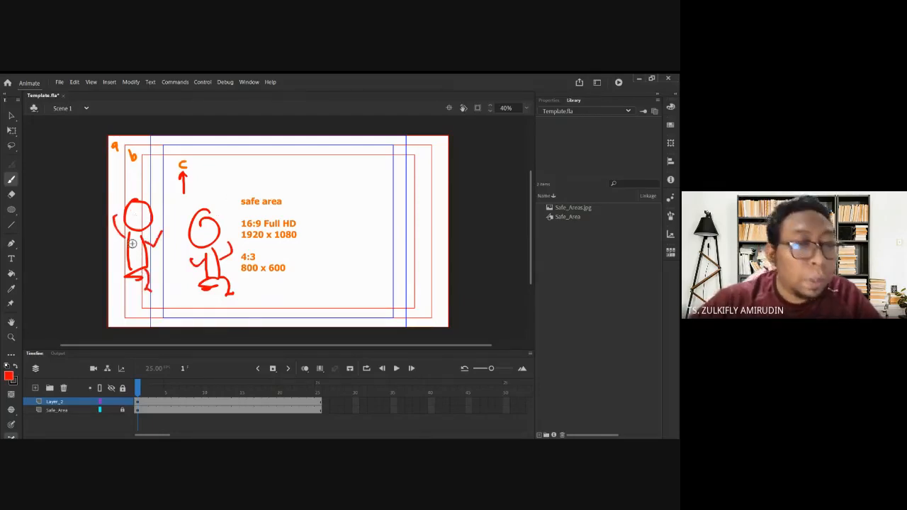
- Undo all brush strokes of the two stick figures
{"action": "key", "text": "ctrl+z"}
{"action": "key", "text": "ctrl+z"}
{"action": "key", "text": "ctrl+z"}
{"action": "key", "text": "ctrl+z"}
{"action": "key", "text": "ctrl+z"}
{"action": "key", "text": "ctrl+z"}
{"action": "key", "text": "ctrl+z"}
{"action": "key", "text": "ctrl+z"}
{"action": "key", "text": "ctrl+z"}
{"action": "key", "text": "ctrl+z"}
{"action": "key", "text": "ctrl+z"}
{"action": "key", "text": "ctrl+z"}
{"action": "key", "text": "ctrl+z"}
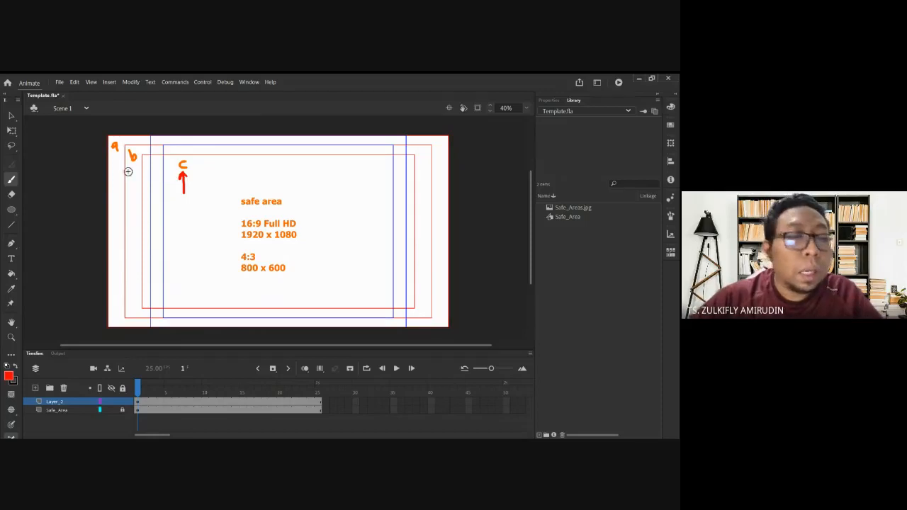
- Brush a red arrow pointing up at the letter b and handwrite "title safe" below it
{"action": "mouse_move", "coordinate": [133, 170]}
{"action": "left_mouse_down"}
{"action": "mouse_move", "coordinate": [133, 188]}
{"action": "mouse_move", "coordinate": [139, 179]}
{"action": "left_mouse_up"}
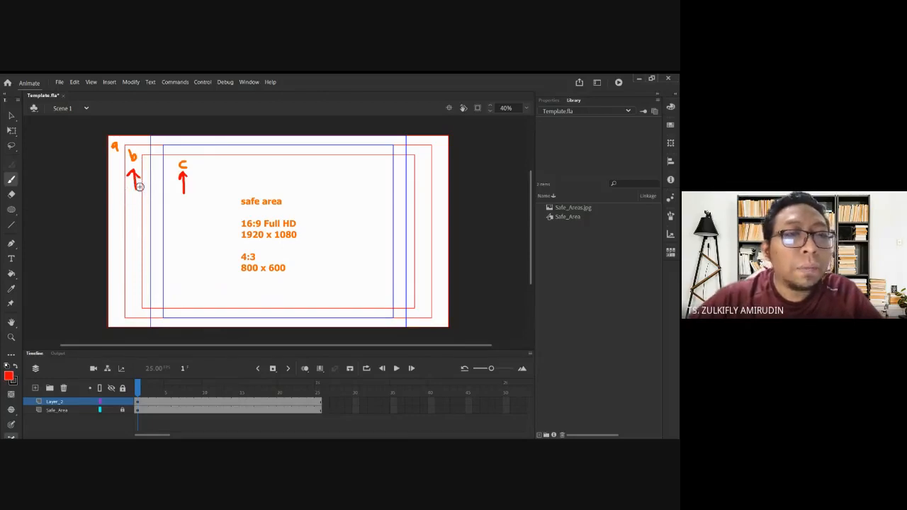
{"action": "mouse_move", "coordinate": [132, 204]}
{"action": "left_mouse_down"}
{"action": "mouse_move", "coordinate": [133, 219]}
{"action": "mouse_move", "coordinate": [140, 218]}
{"action": "left_mouse_up"}
{"action": "mouse_move", "coordinate": [144, 203]}
{"action": "left_mouse_down"}
{"action": "mouse_move", "coordinate": [146, 218]}
{"action": "mouse_move", "coordinate": [161, 212]}
{"action": "left_mouse_up"}
{"action": "mouse_move", "coordinate": [141, 229]}
{"action": "left_mouse_down"}
{"action": "mouse_move", "coordinate": [133, 238]}
{"action": "mouse_move", "coordinate": [161, 228]}
{"action": "left_mouse_up"}
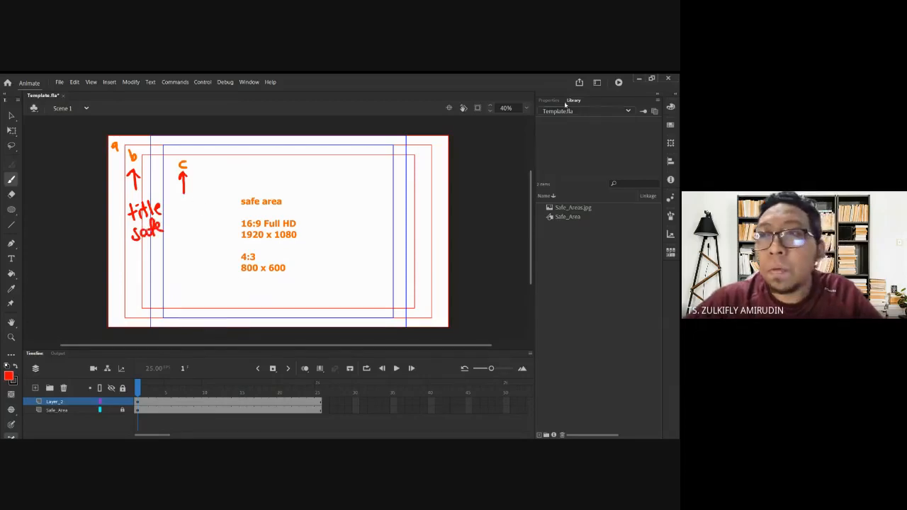
- Place the Safe_Areas.jpg image on the stage for reference and delete it again
{"action": "left_click", "coordinate": [572, 209]}
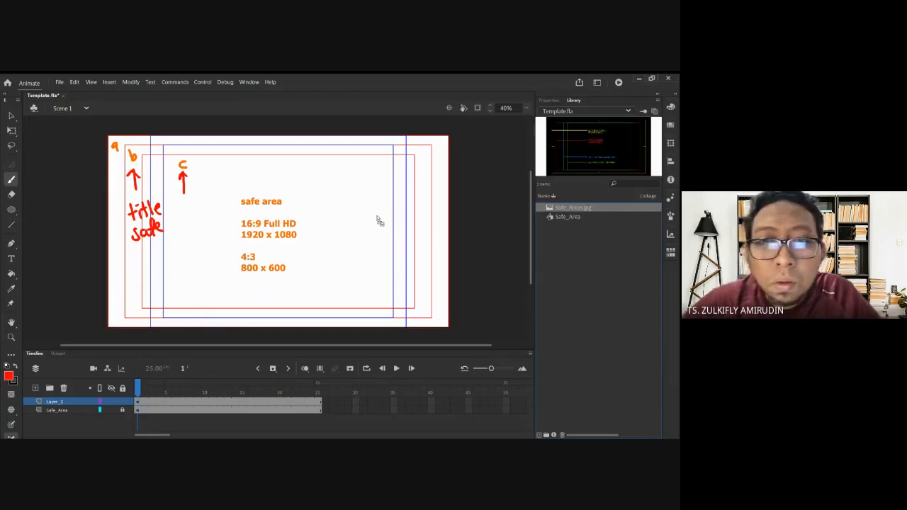
{"action": "left_click_drag", "start_coordinate": [378, 221], "coordinate": [376, 216]}
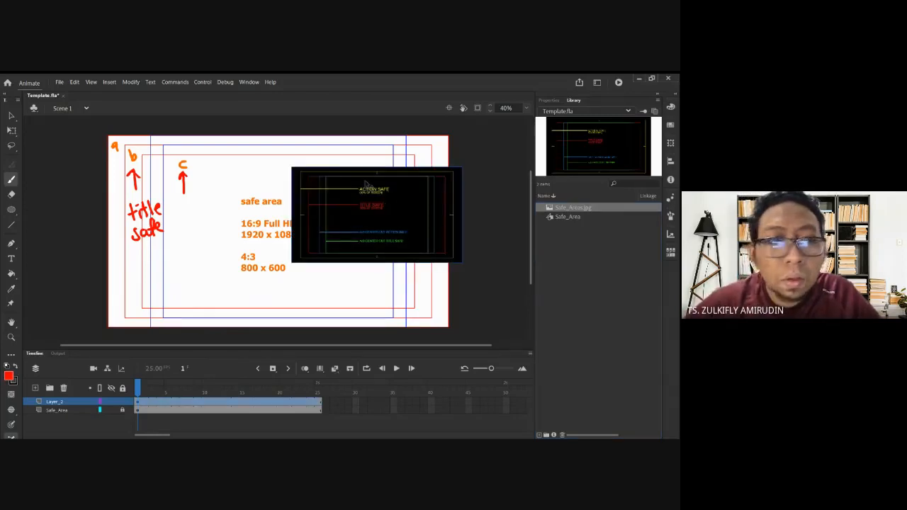
{"action": "key", "text": "Delete"}
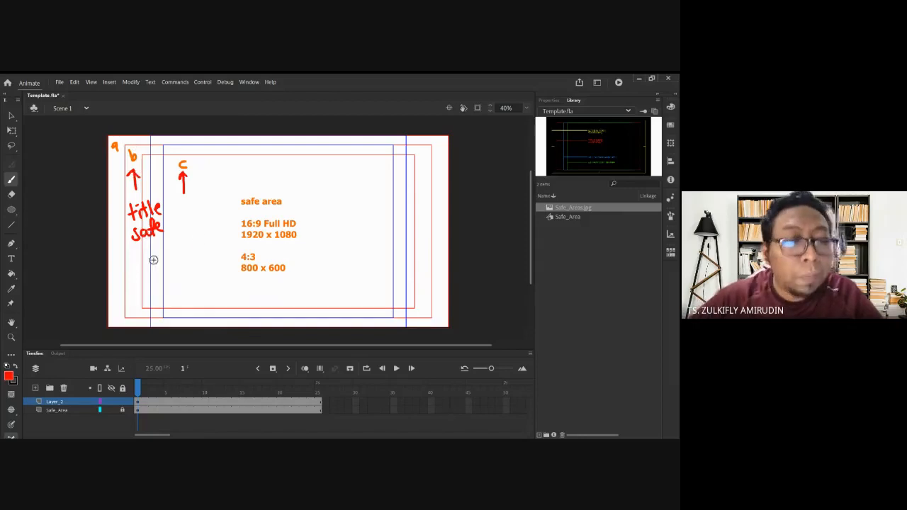
- Scribble a black band along the bottom between the two inner red frames, and a cyan band below it near the stage edge
{"action": "left_click", "coordinate": [10, 376]}
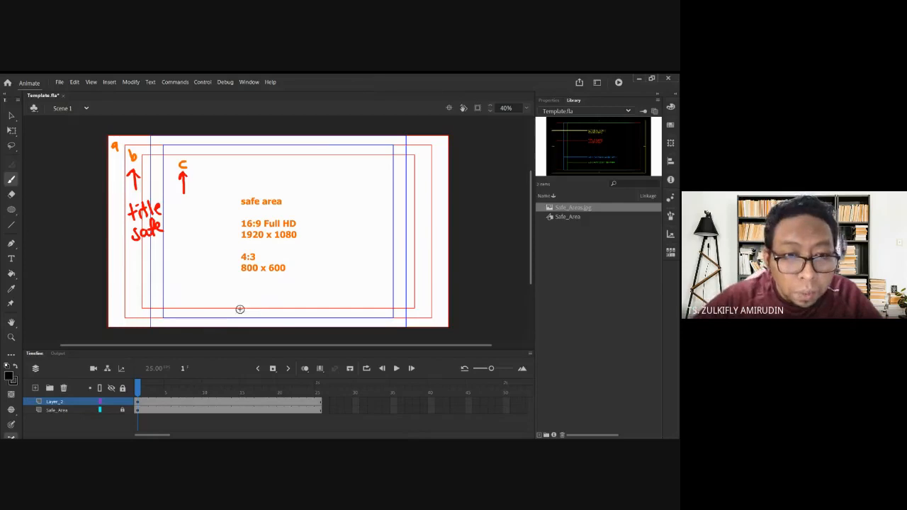
{"action": "left_click_drag", "start_coordinate": [157, 311], "coordinate": [402, 311]}
{"action": "left_click_drag", "start_coordinate": [207, 311], "coordinate": [249, 316]}
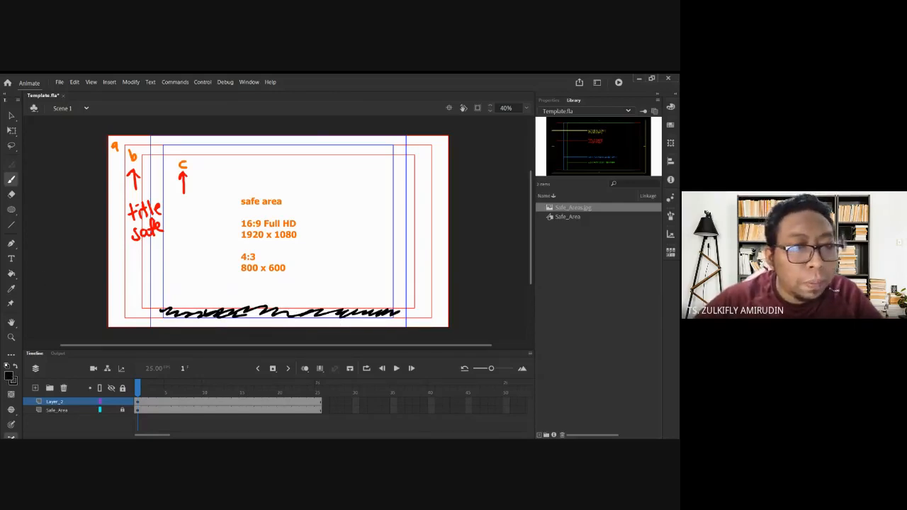
{"action": "left_click_drag", "start_coordinate": [225, 322], "coordinate": [368, 326]}
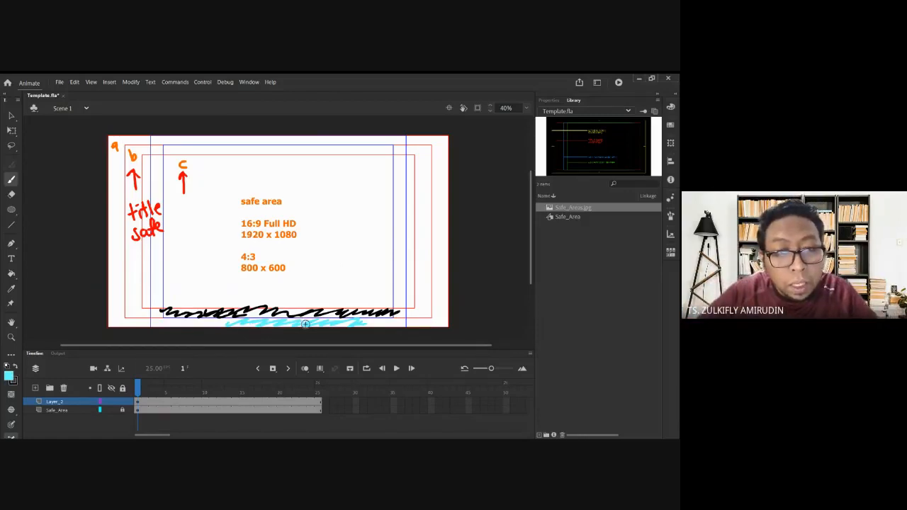
- Undo the cyan and black scribbled bands along the lower edge of the stage
{"action": "key", "text": "ctrl+z"}
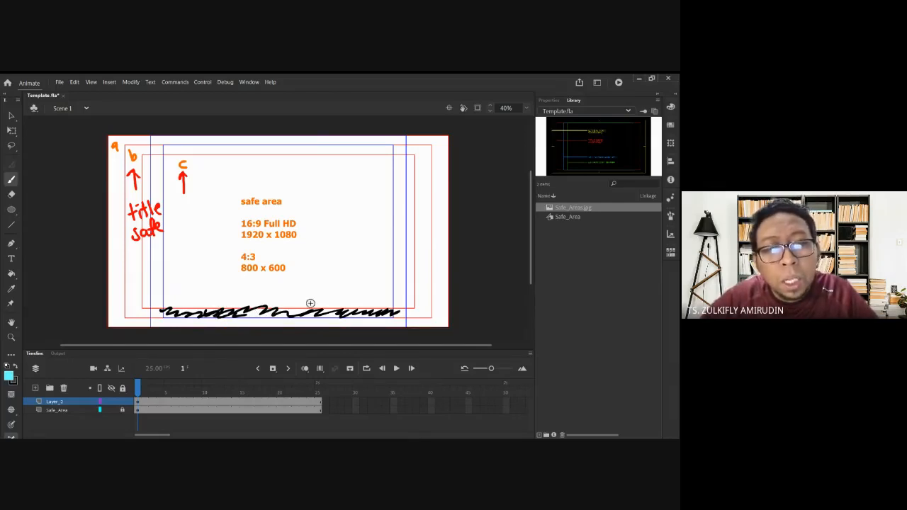
{"action": "key", "text": "ctrl+z"}
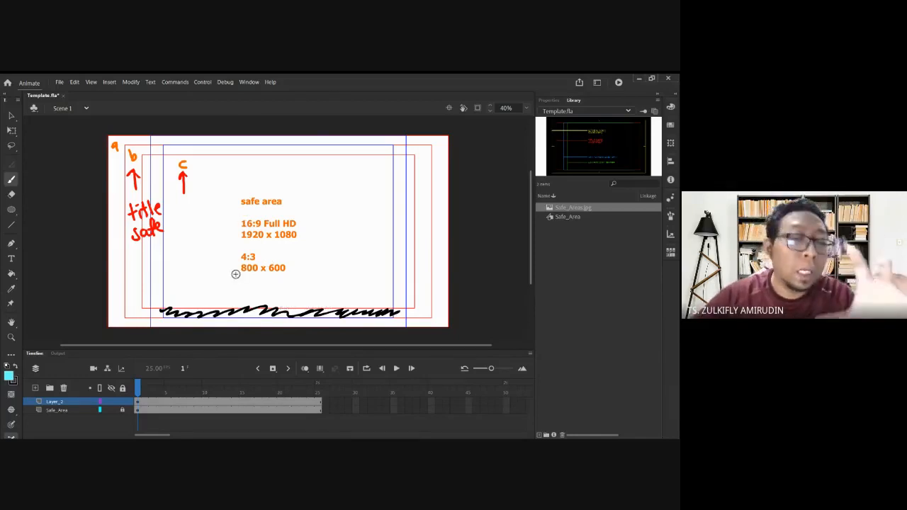
{"action": "key", "text": "ctrl+z"}
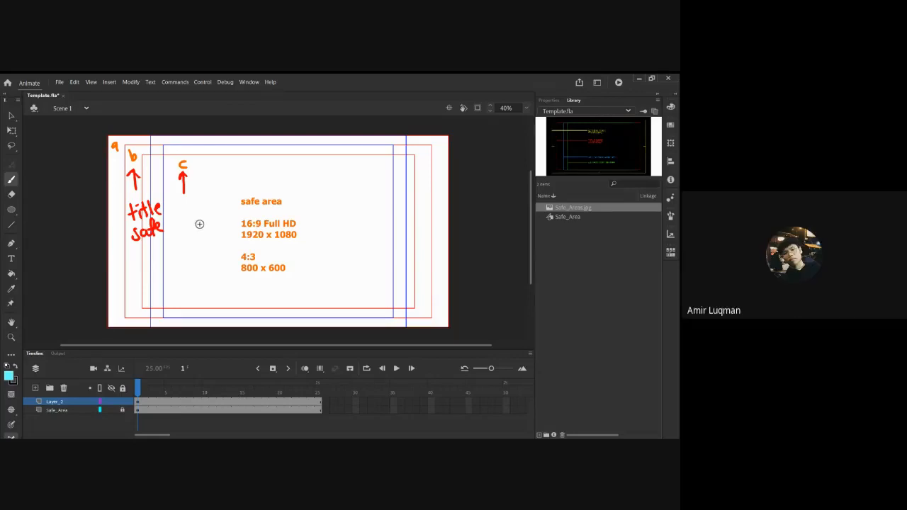
- Brush two black diagonal lines fanning out to the stage's lower corners, with an upward arrow between them at the lower edge
{"action": "left_click_drag", "start_coordinate": [214, 211], "coordinate": [150, 290]}
{"action": "key", "text": "ctrl+z"}
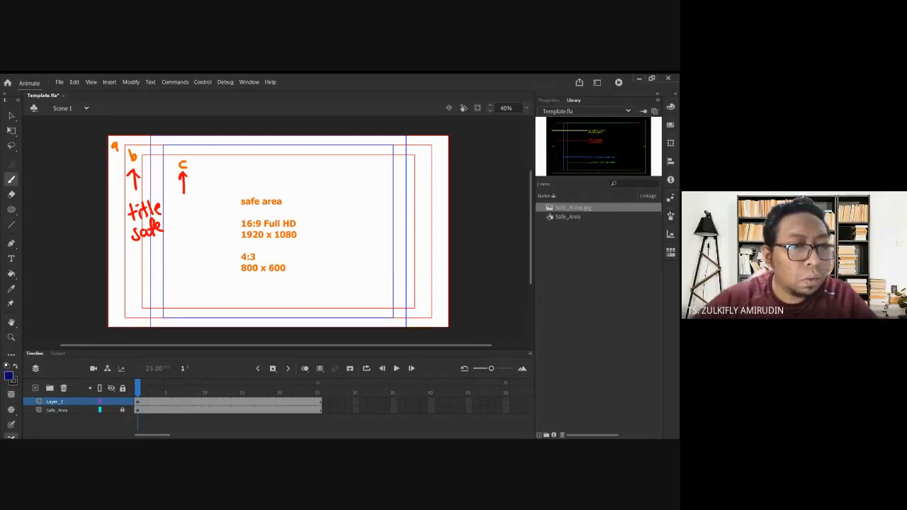
{"action": "left_click_drag", "start_coordinate": [218, 211], "coordinate": [115, 327]}
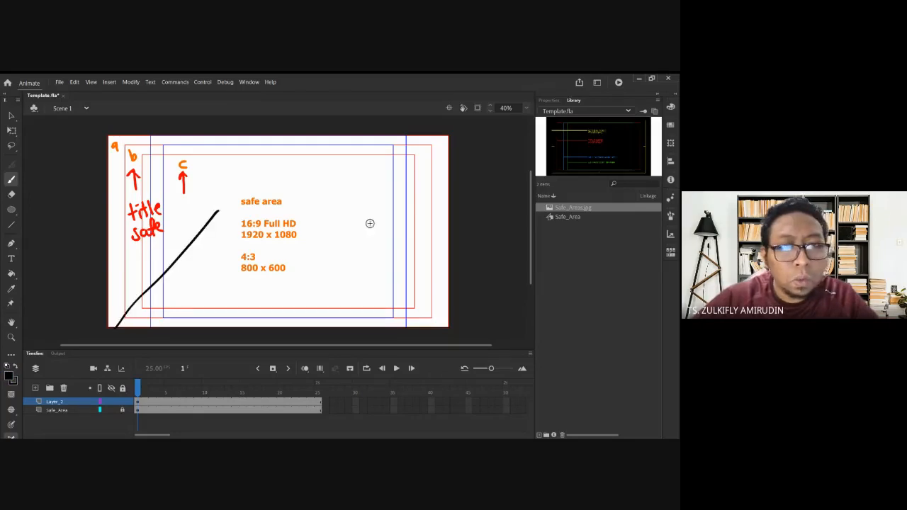
{"action": "left_click_drag", "start_coordinate": [362, 211], "coordinate": [441, 327]}
{"action": "left_click_drag", "start_coordinate": [275, 329], "coordinate": [272, 278]}
{"action": "left_click_drag", "start_coordinate": [261, 294], "coordinate": [281, 292]}
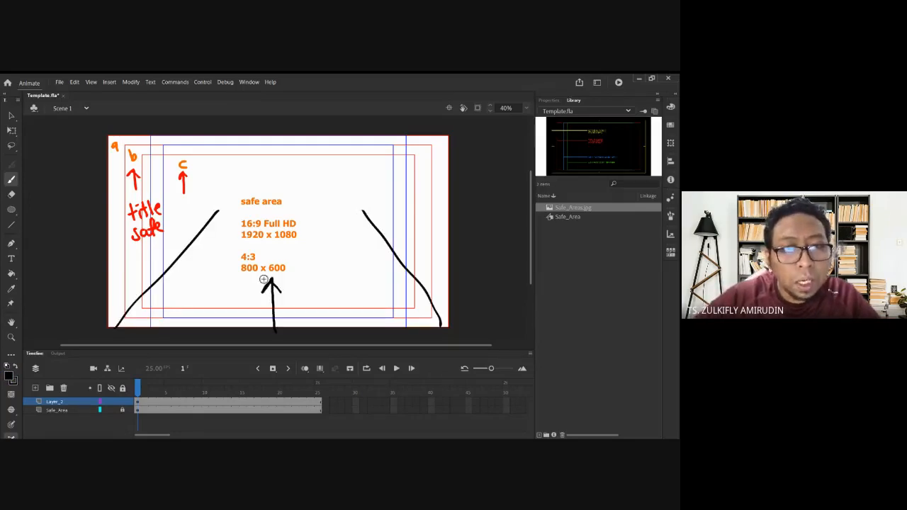
- Brush four black horizontal lines between the diagonals and scribble a black band along the lower edge of the stage
{"action": "left_click_drag", "start_coordinate": [214, 236], "coordinate": [377, 242]}
{"action": "left_click_drag", "start_coordinate": [174, 264], "coordinate": [384, 255]}
{"action": "left_click_drag", "start_coordinate": [183, 282], "coordinate": [377, 281]}
{"action": "left_click_drag", "start_coordinate": [155, 312], "coordinate": [419, 312]}
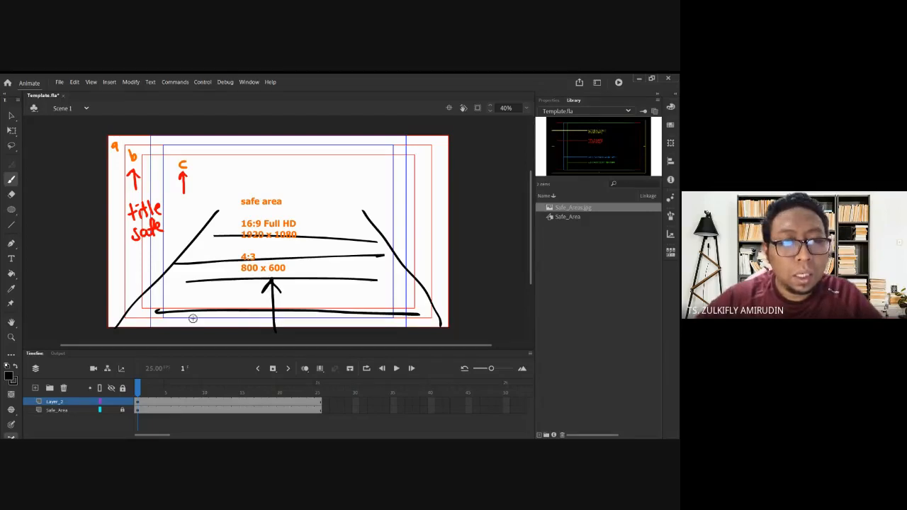
{"action": "mouse_move", "coordinate": [150, 313]}
{"action": "left_mouse_down"}
{"action": "mouse_move", "coordinate": [210, 322]}
{"action": "mouse_move", "coordinate": [432, 323]}
{"action": "left_mouse_up"}
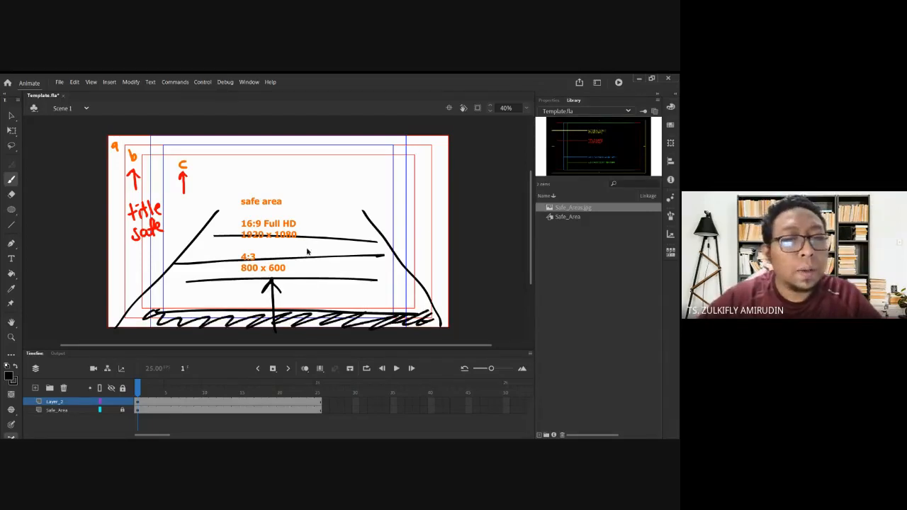
- Undo all black brush strokes of the perspective sketch, including a short trial stroke near the lower frame edge
{"action": "key", "text": "ctrl+z"}
{"action": "key", "text": "ctrl+z"}
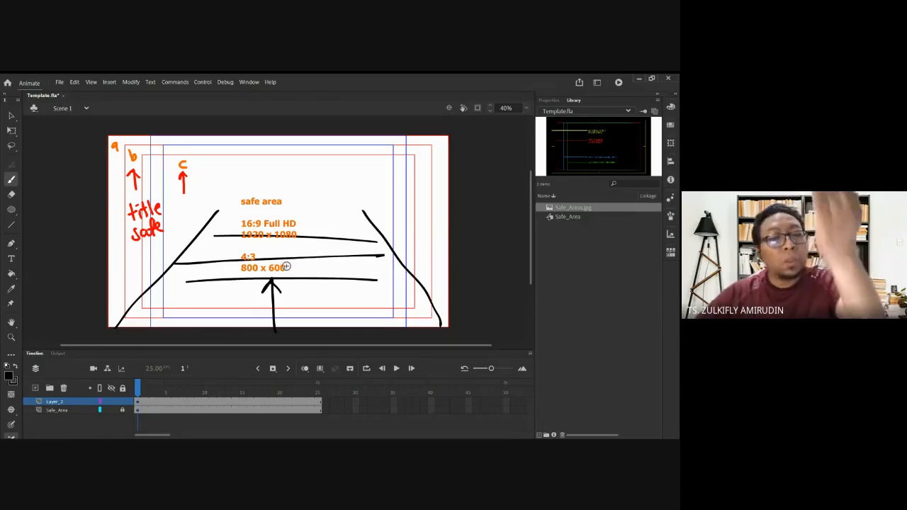
{"action": "key", "text": "ctrl+z"}
{"action": "key", "text": "ctrl+z"}
{"action": "key", "text": "ctrl+z"}
{"action": "key", "text": "ctrl+z"}
{"action": "key", "text": "ctrl+z"}
{"action": "key", "text": "ctrl+z"}
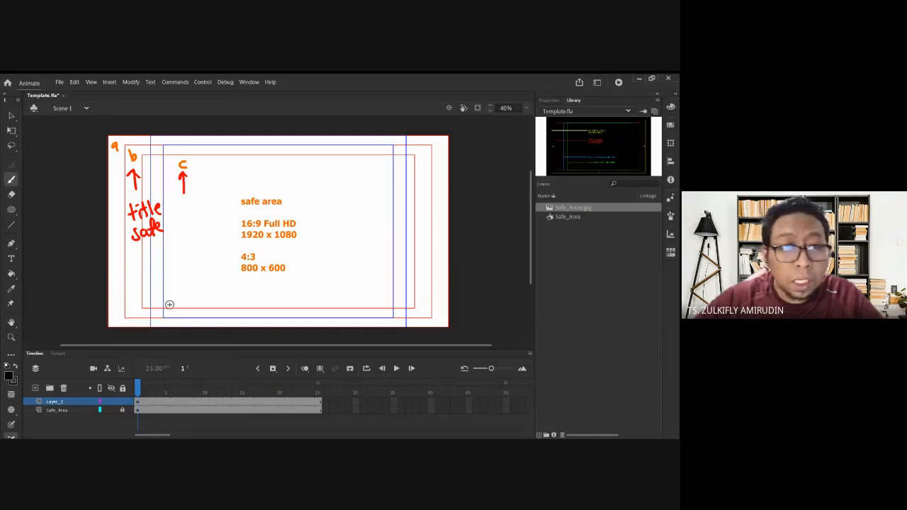
{"action": "left_click_drag", "start_coordinate": [202, 312], "coordinate": [295, 310]}
{"action": "key", "text": "ctrl+z"}
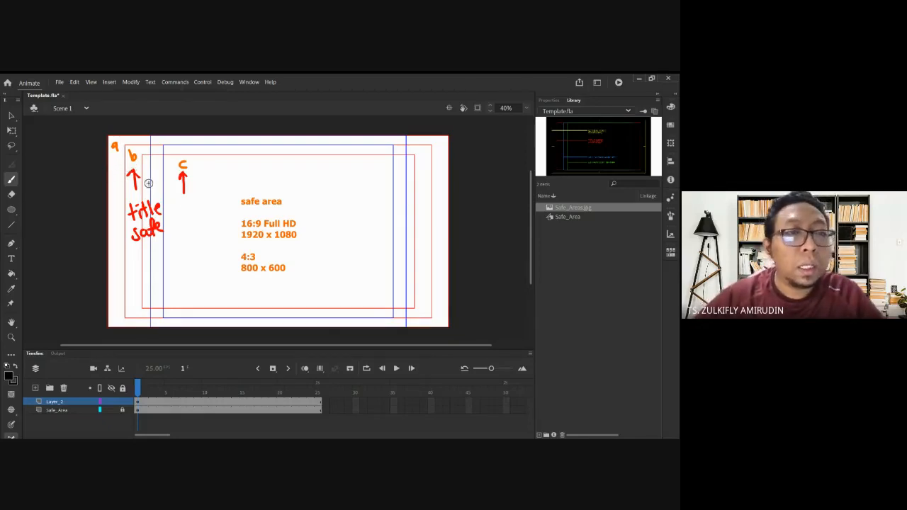
- Delete the letter labels, red handwriting and arrows, and the orange safe area text from the stage, and save the file
{"action": "key", "text": "v"}
{"action": "left_click", "coordinate": [138, 402]}
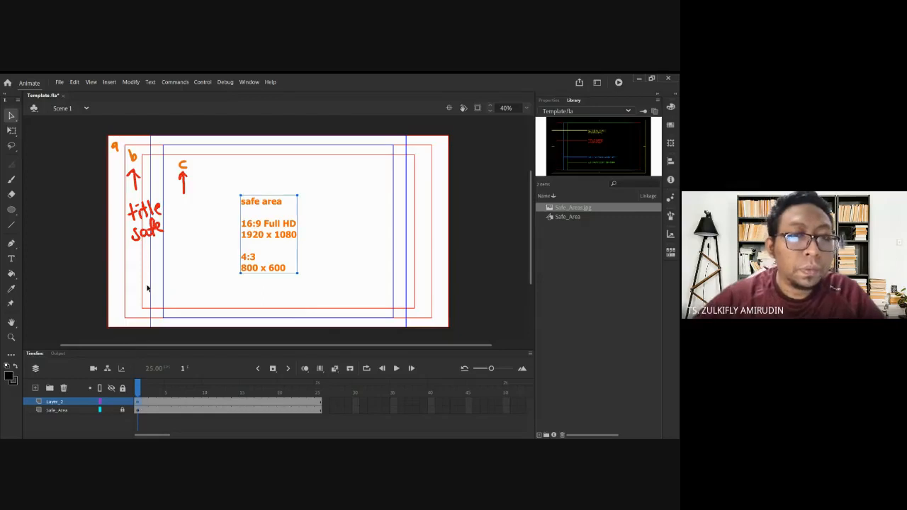
{"action": "left_click_drag", "start_coordinate": [85, 118], "coordinate": [202, 269]}
{"action": "key", "text": "Delete"}
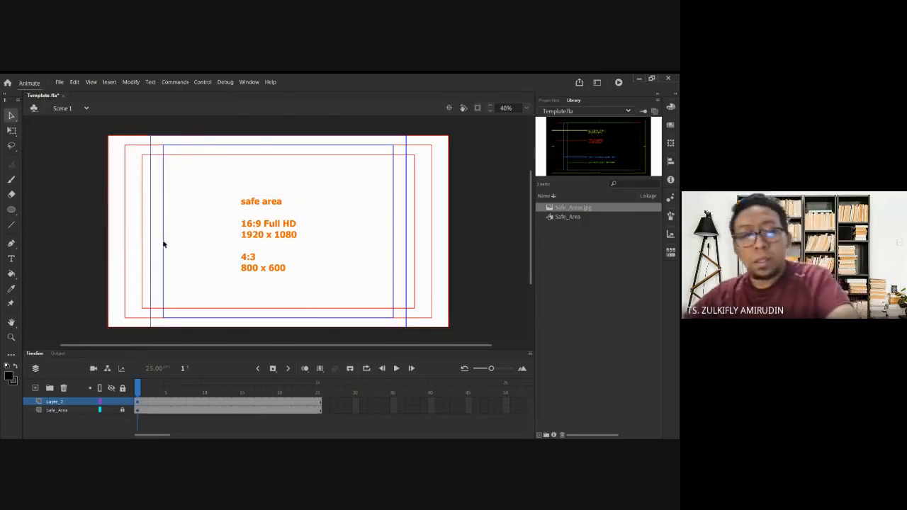
{"action": "left_click_drag", "start_coordinate": [232, 190], "coordinate": [314, 275]}
{"action": "key", "text": "Delete"}
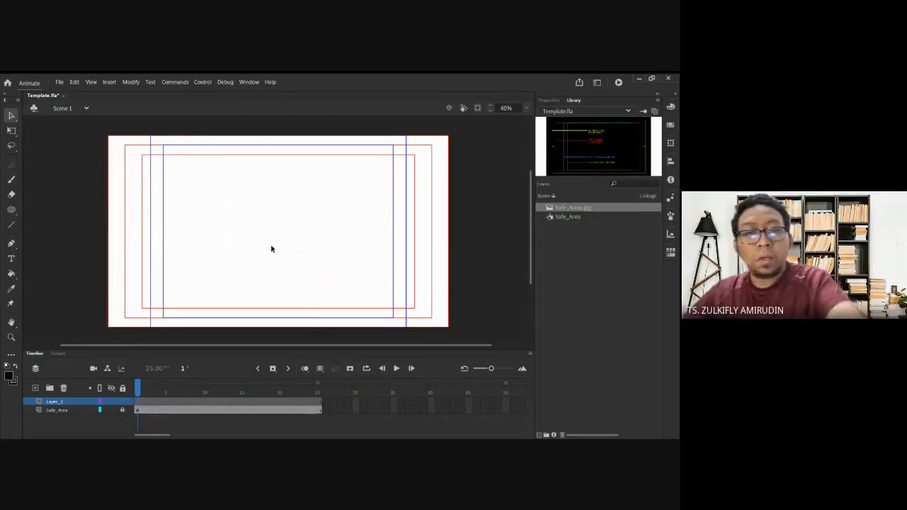
{"action": "key", "text": "ctrl+s"}
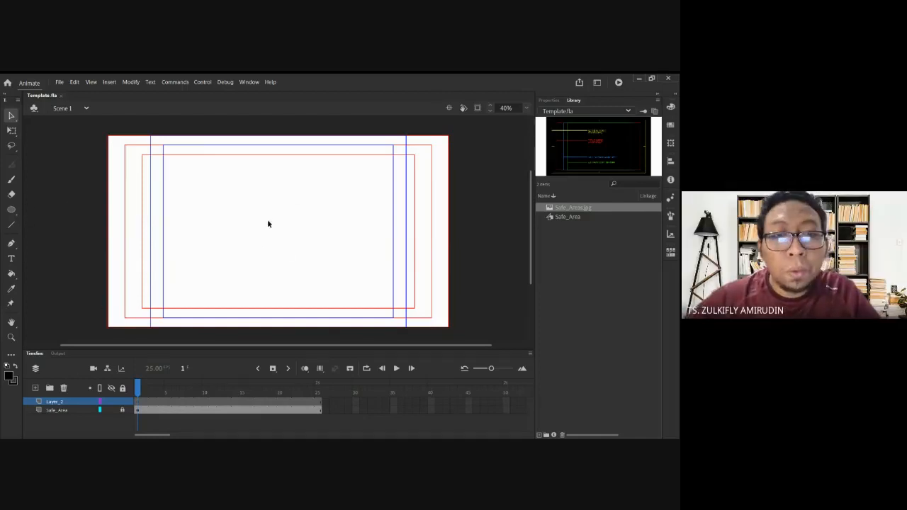
- Rename Layer_2 to Ground
{"action": "double_click", "coordinate": [56, 402]}
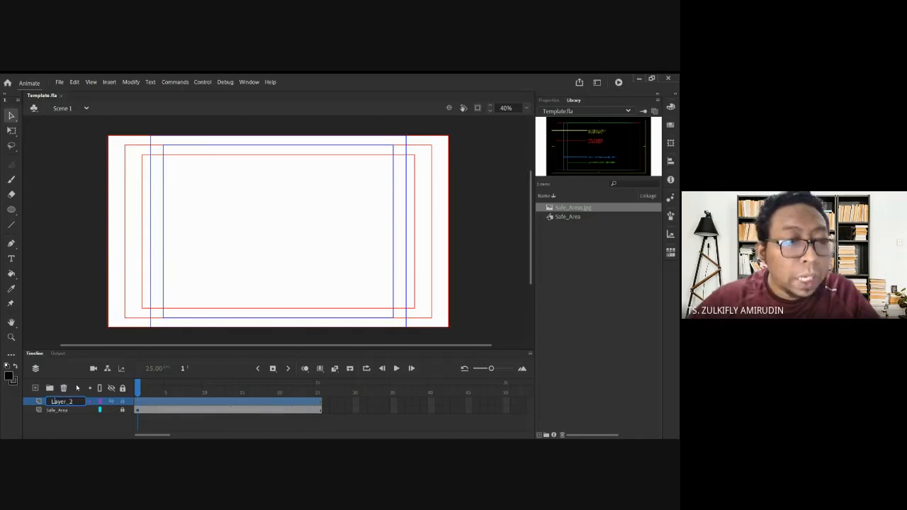
{"action": "double_click", "coordinate": [80, 402]}
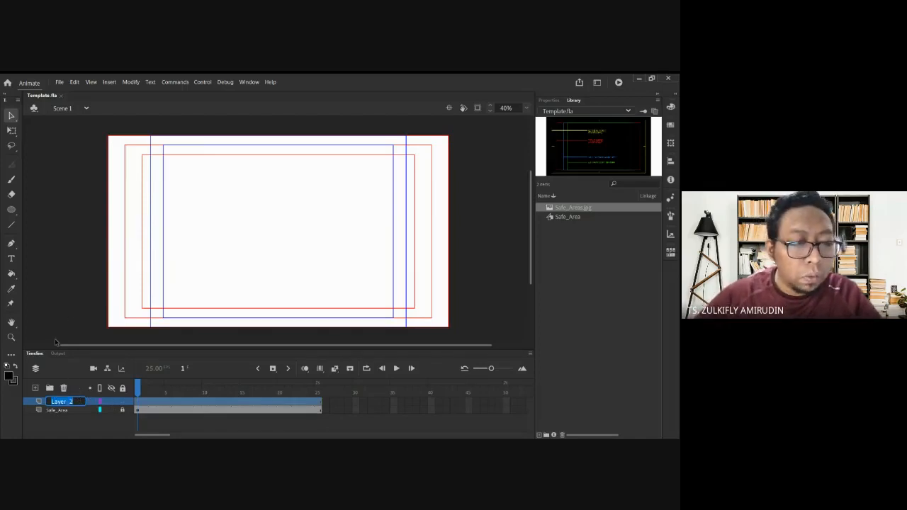
{"action": "type", "text": "Ground"}
{"action": "key", "text": "Return"}
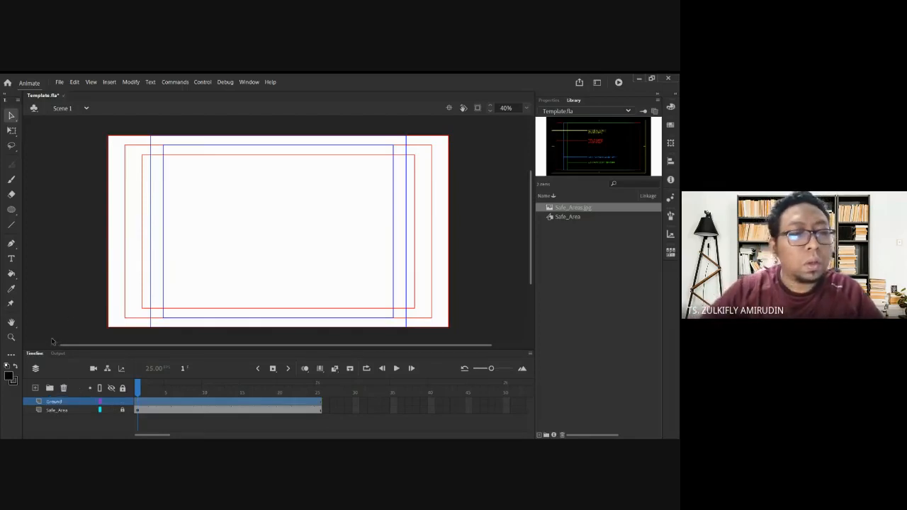
- Try a thin black horizontal line across the lower part of the stage, undo it, and save the file
{"action": "left_click", "coordinate": [8, 378]}
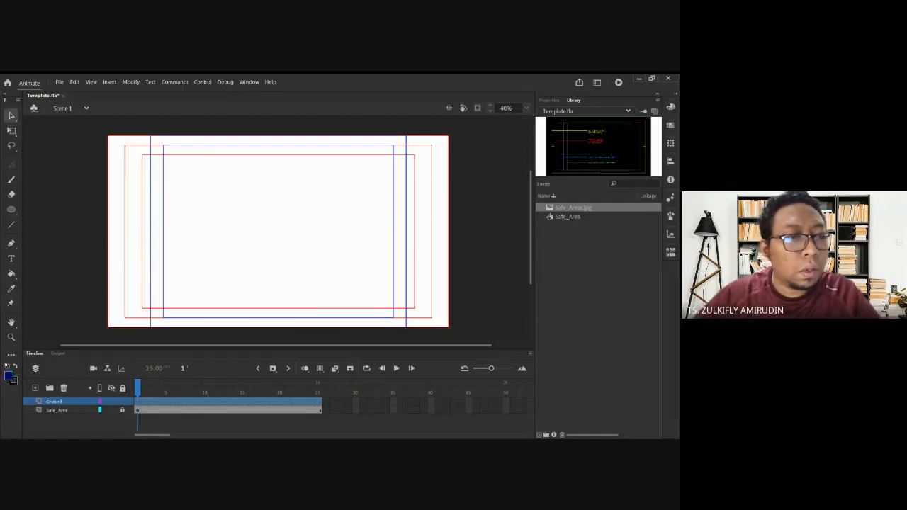
{"action": "left_click", "coordinate": [11, 226]}
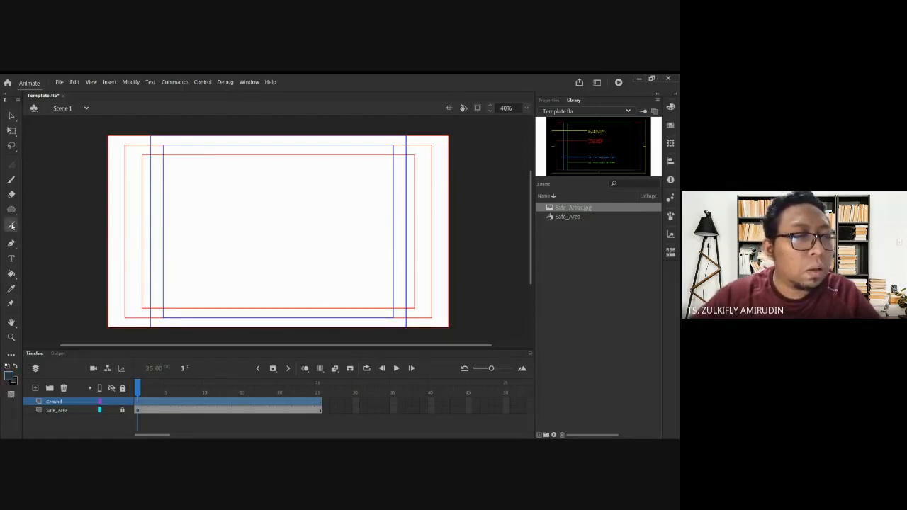
{"action": "left_click_drag", "start_coordinate": [129, 294], "coordinate": [339, 294]}
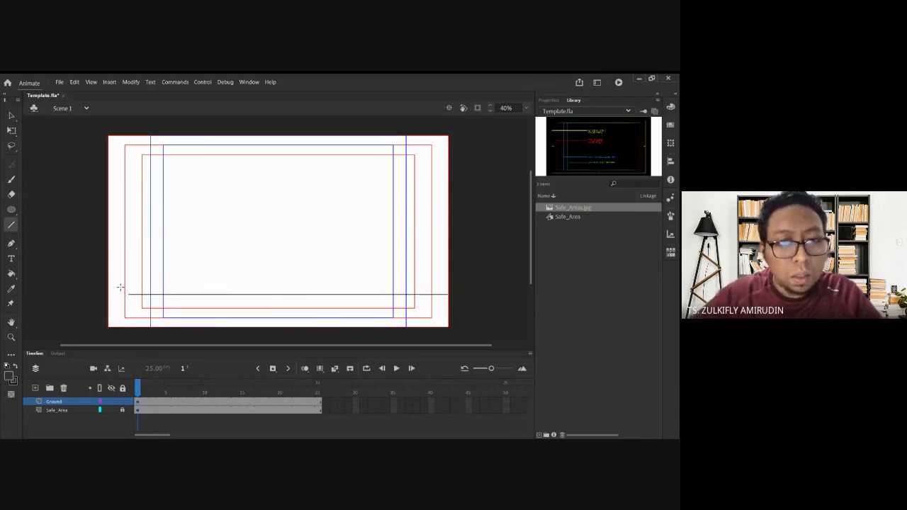
{"action": "key", "text": "v"}
{"action": "key", "text": "ctrl+z"}
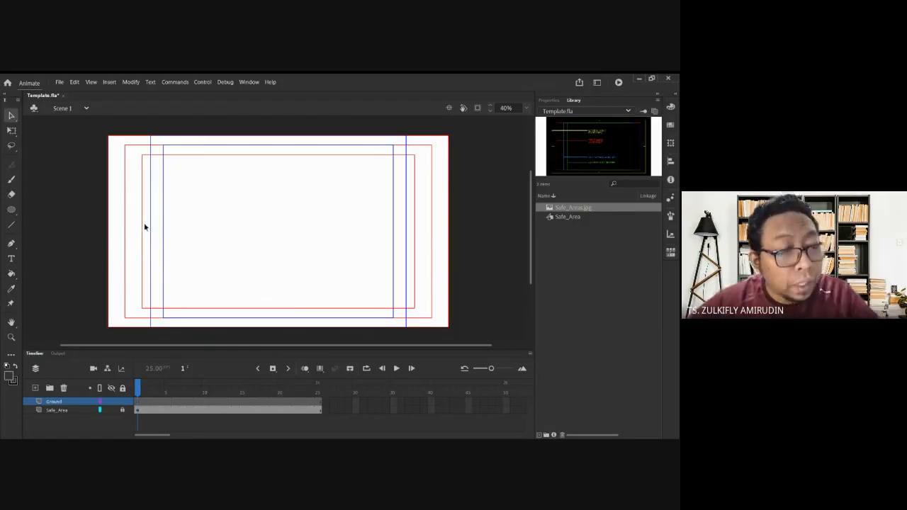
{"action": "key", "text": "ctrl+s"}
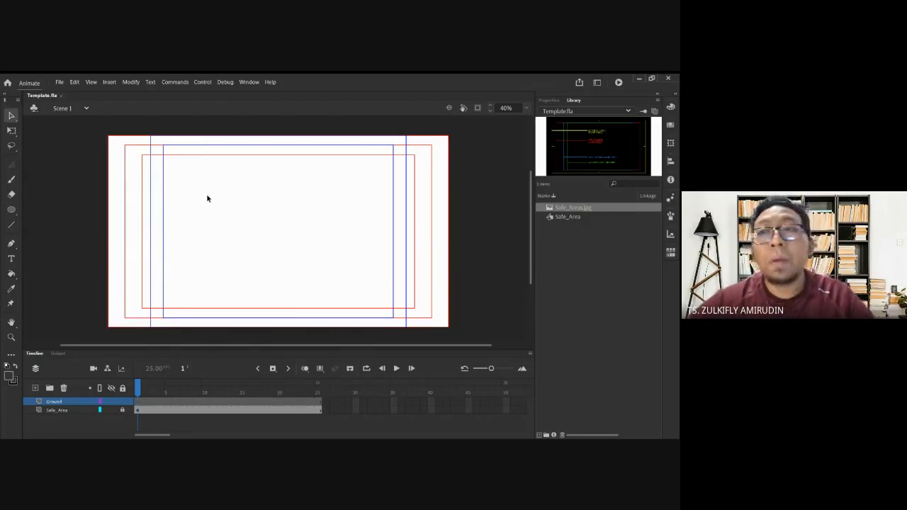
- Place Safe_Areas.jpg on the stage, enlarge and reposition it to examine its safe-area labels, and delete it again
{"action": "left_click_drag", "start_coordinate": [587, 147], "coordinate": [248, 240]}
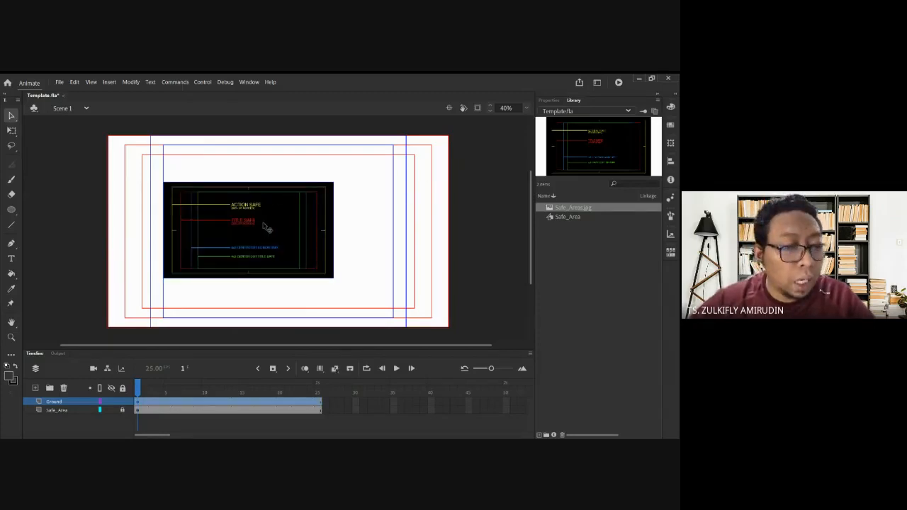
{"action": "key", "text": "q"}
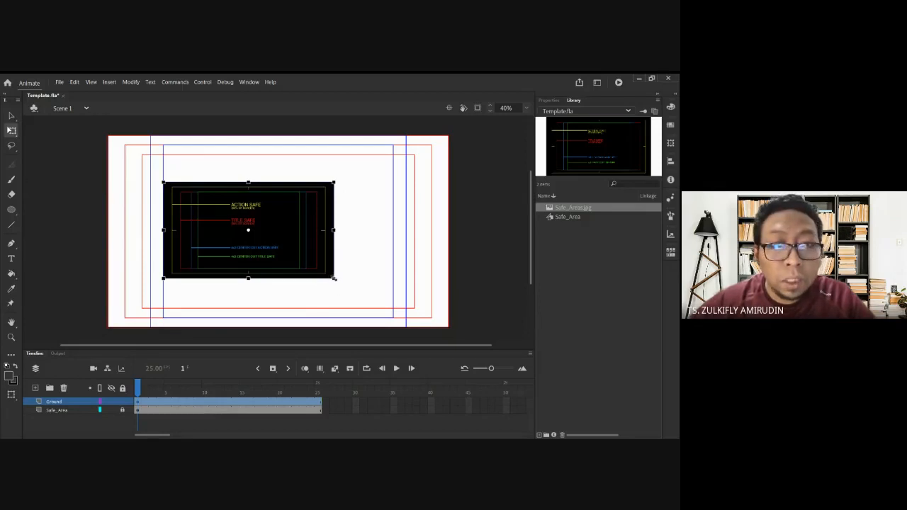
{"action": "left_click_drag", "start_coordinate": [334, 279], "coordinate": [383, 306]}
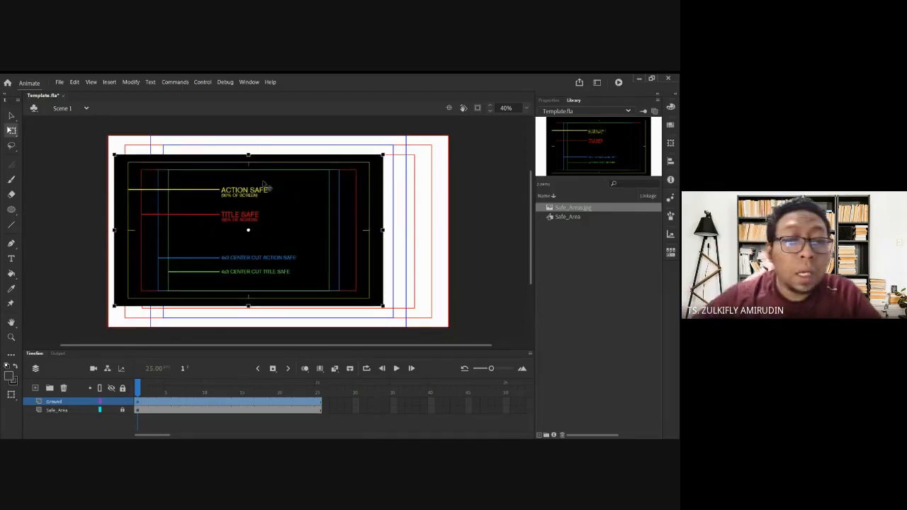
{"action": "left_click_drag", "start_coordinate": [357, 205], "coordinate": [380, 214]}
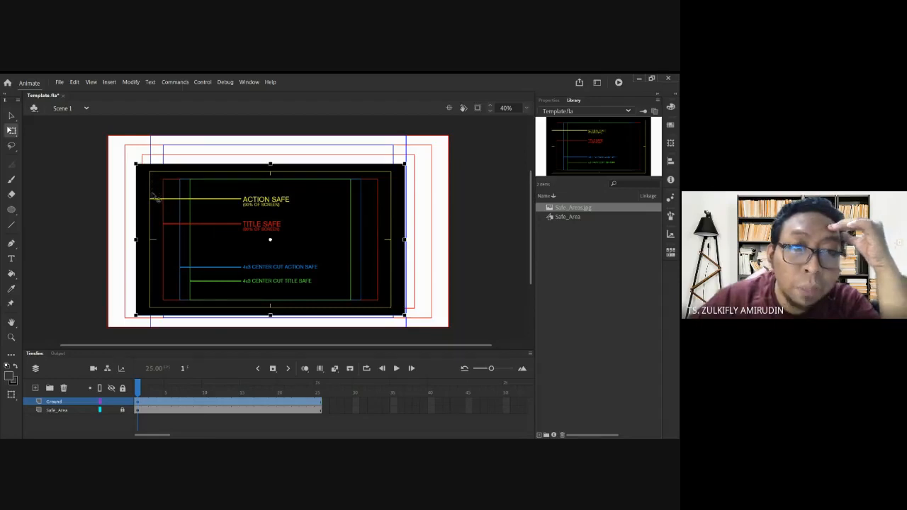
{"action": "mouse_move", "coordinate": [328, 218]}
{"action": "left_mouse_down"}
{"action": "mouse_move", "coordinate": [357, 210]}
{"action": "mouse_move", "coordinate": [343, 207]}
{"action": "left_mouse_up"}
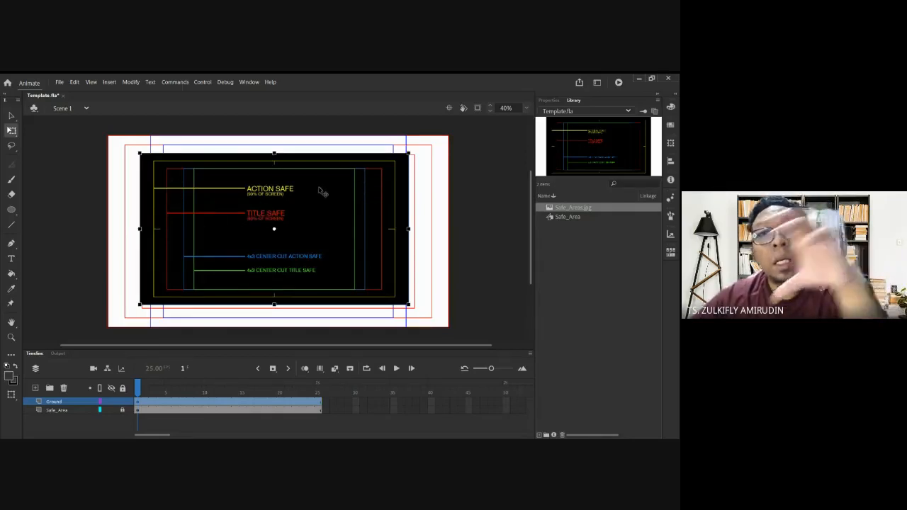
{"action": "left_click_drag", "start_coordinate": [348, 196], "coordinate": [364, 195]}
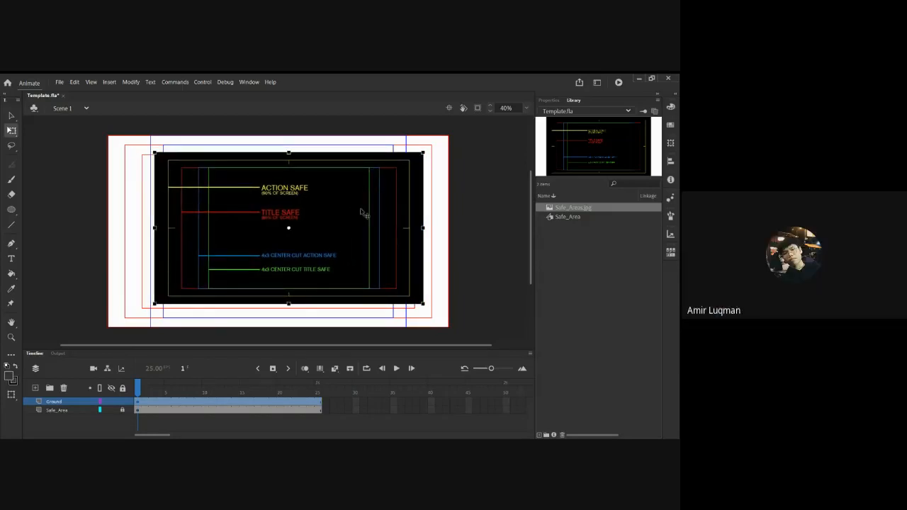
{"action": "key", "text": "Delete"}
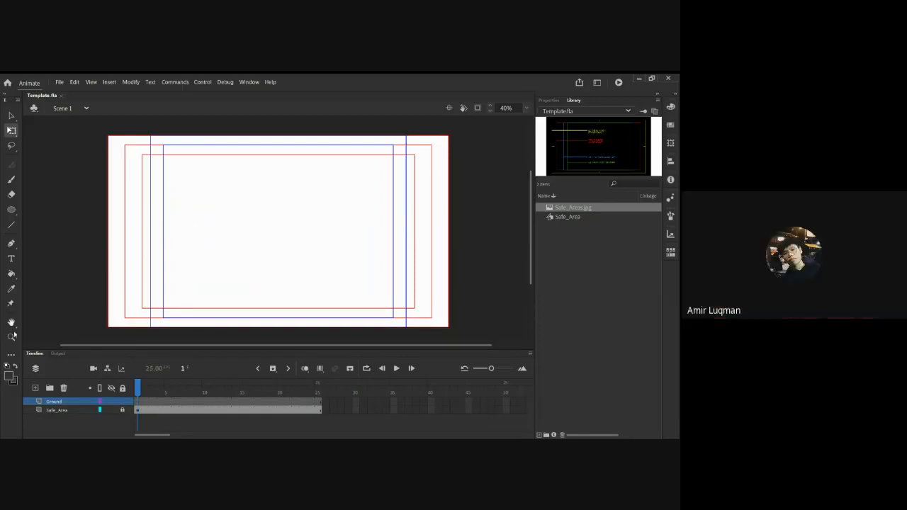
- Draw a black horizontal ground line with stroke size 10 just above the inner red frame's lower edge, and lock the Ground layer
{"action": "left_click", "coordinate": [10, 224]}
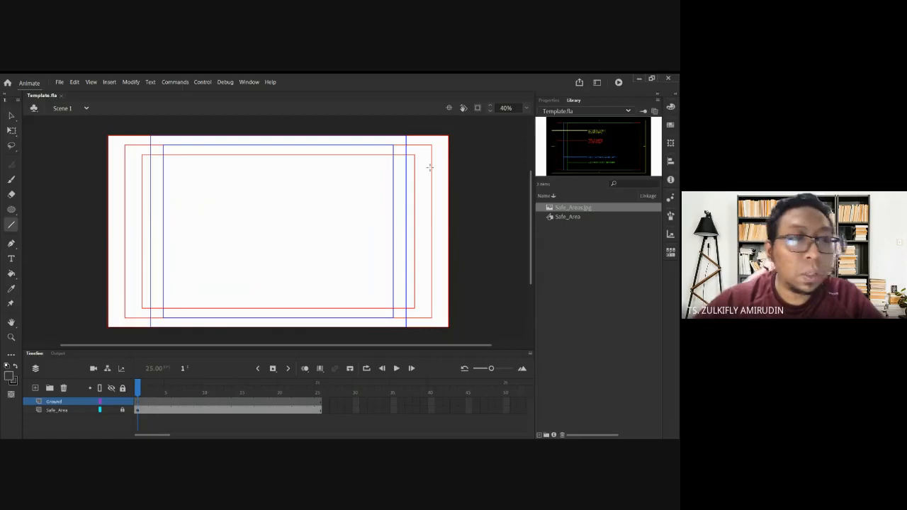
{"action": "left_click", "coordinate": [550, 100]}
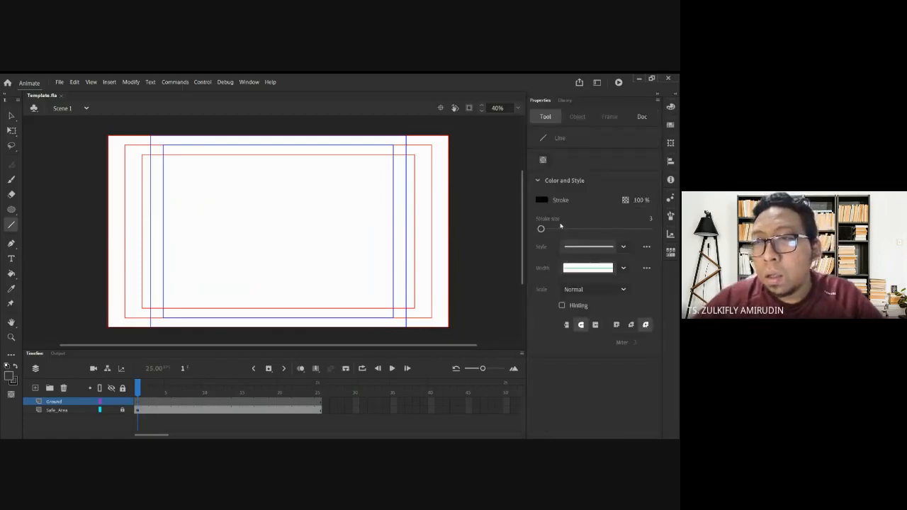
{"action": "left_click_drag", "start_coordinate": [542, 230], "coordinate": [545, 230]}
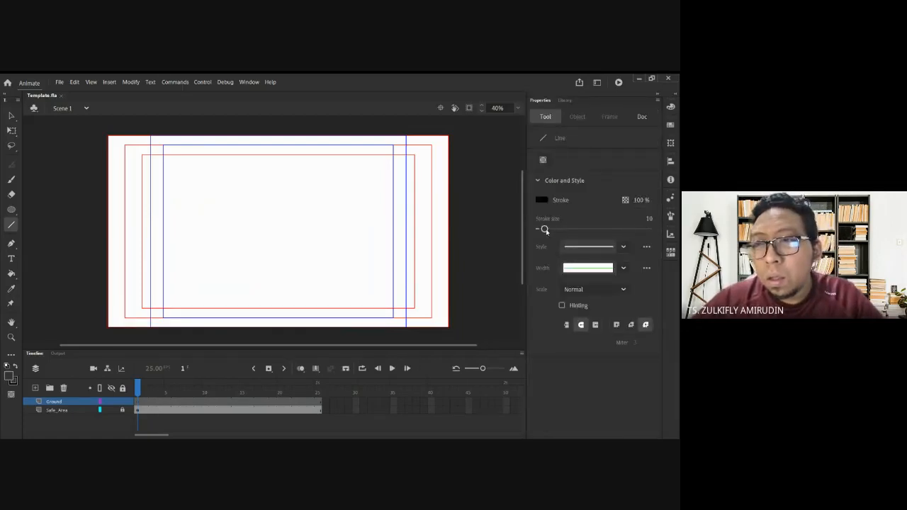
{"action": "left_click_drag", "start_coordinate": [122, 300], "coordinate": [425, 300]}
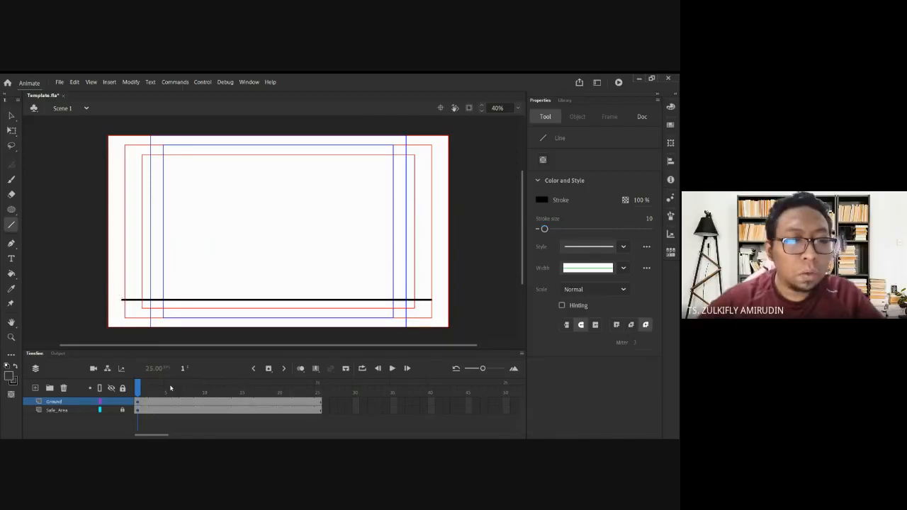
{"action": "left_click", "coordinate": [122, 402]}
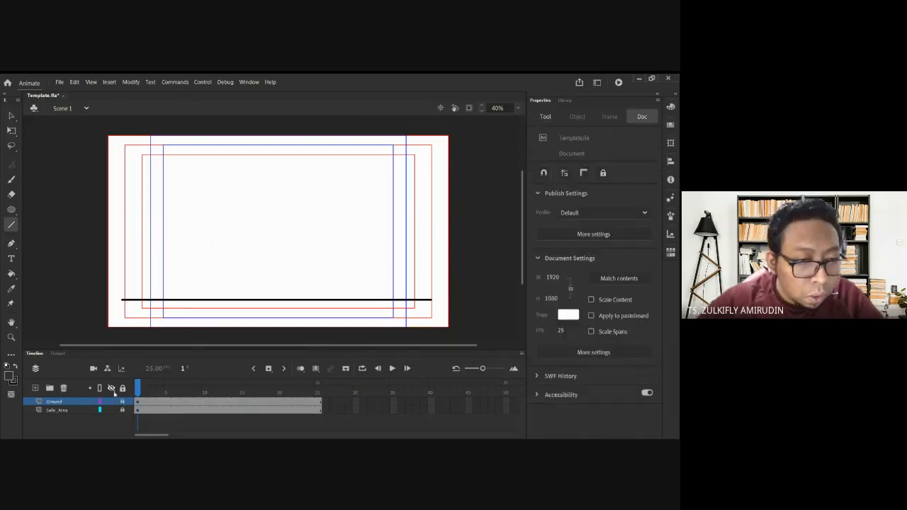
- Add a new layer above Ground and draw an orange circle with a black outline, about 150 px wide, in the stage's upper-left area
{"action": "left_click", "coordinate": [17, 207]}
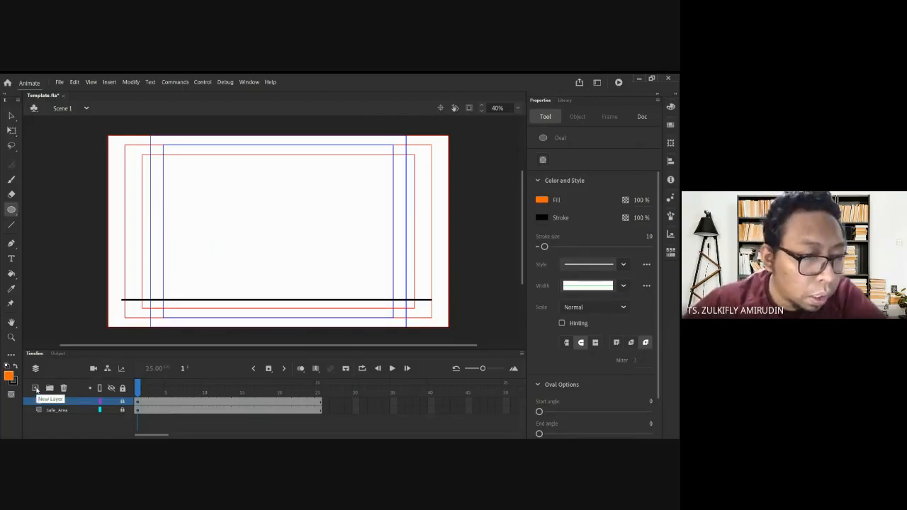
{"action": "left_click", "coordinate": [34, 388]}
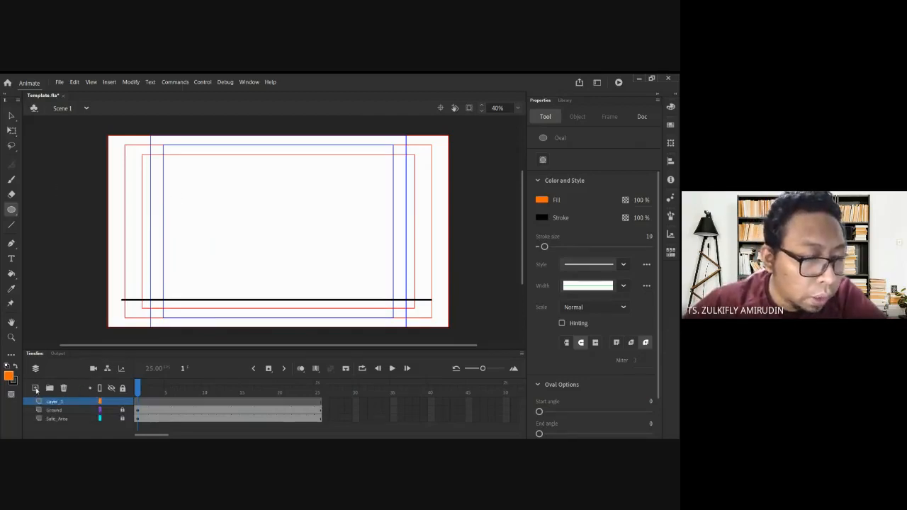
{"action": "left_click", "coordinate": [138, 395]}
{"action": "left_click", "coordinate": [137, 396]}
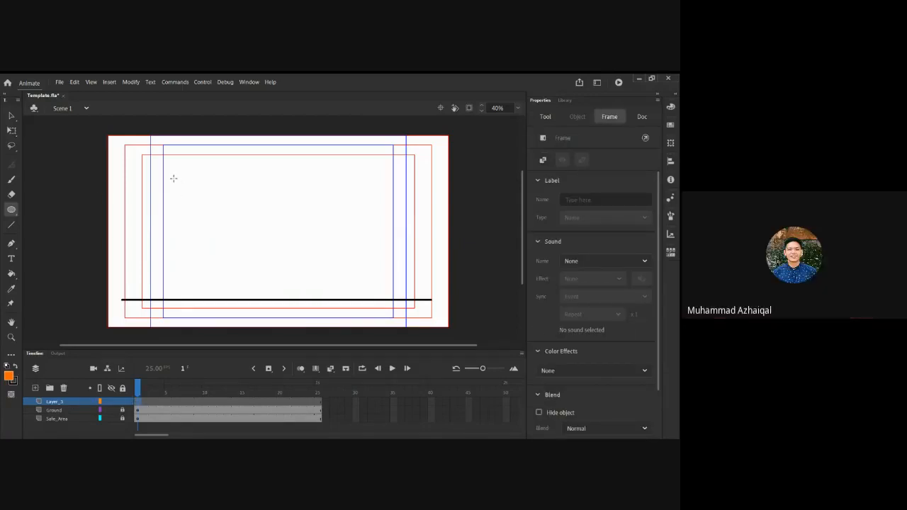
{"action": "left_click_drag", "start_coordinate": [173, 178], "coordinate": [201, 207]}
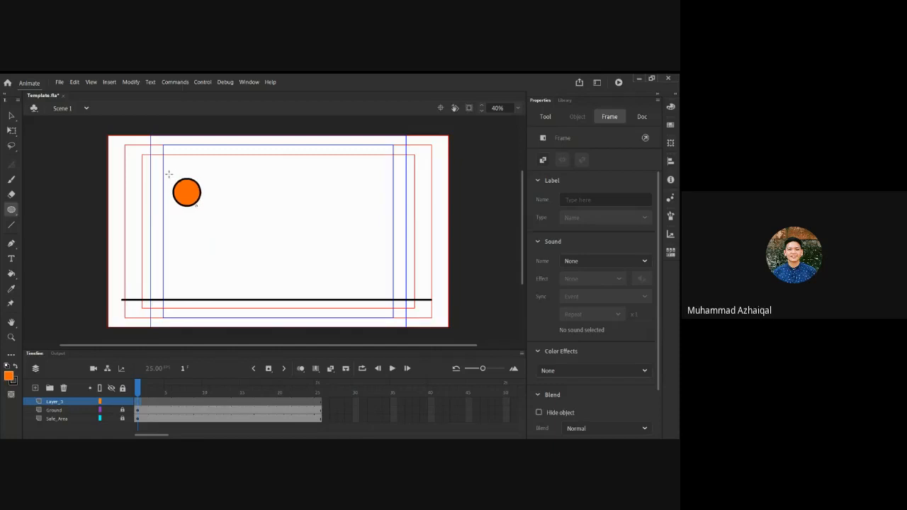
{"action": "key", "text": "v"}
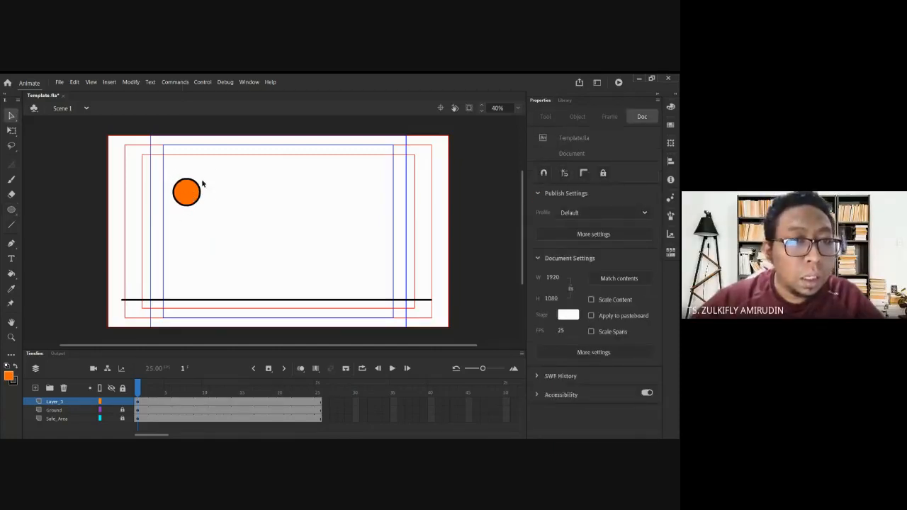
- Rename Layer_3 to Ball
{"action": "left_click", "coordinate": [59, 402]}
{"action": "double_click", "coordinate": [56, 402]}
{"action": "type", "text": "Ball"}
{"action": "key", "text": "Return"}
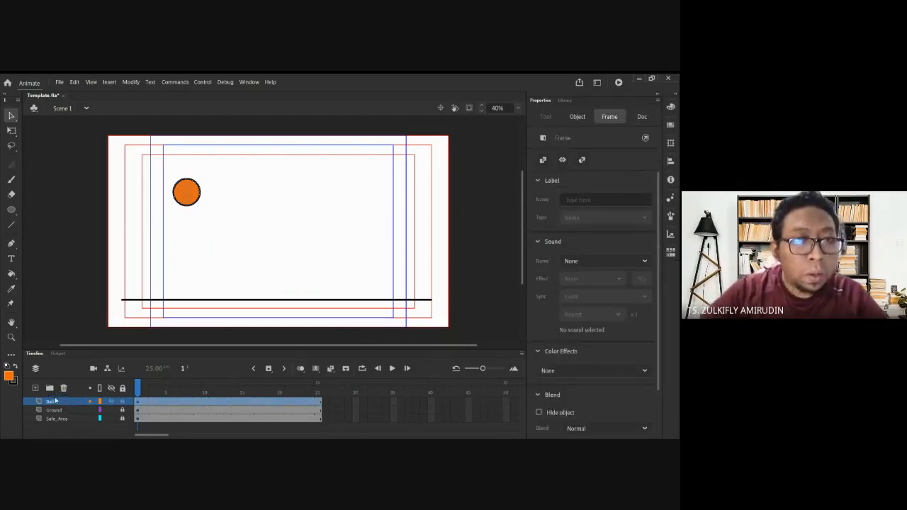
- Select the whole orange circle and start converting it to a symbol
{"action": "left_click", "coordinate": [203, 216]}
{"action": "left_click", "coordinate": [190, 200]}
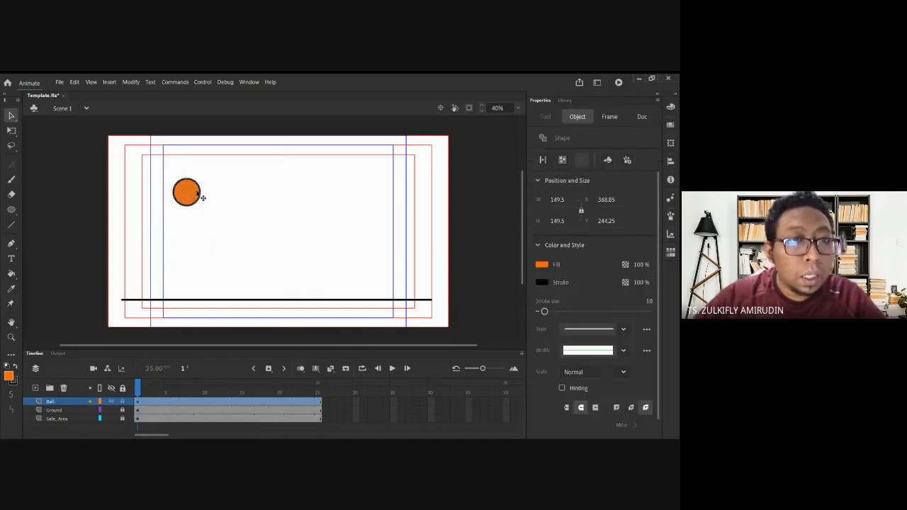
{"action": "left_click", "coordinate": [224, 202]}
{"action": "left_click", "coordinate": [193, 197]}
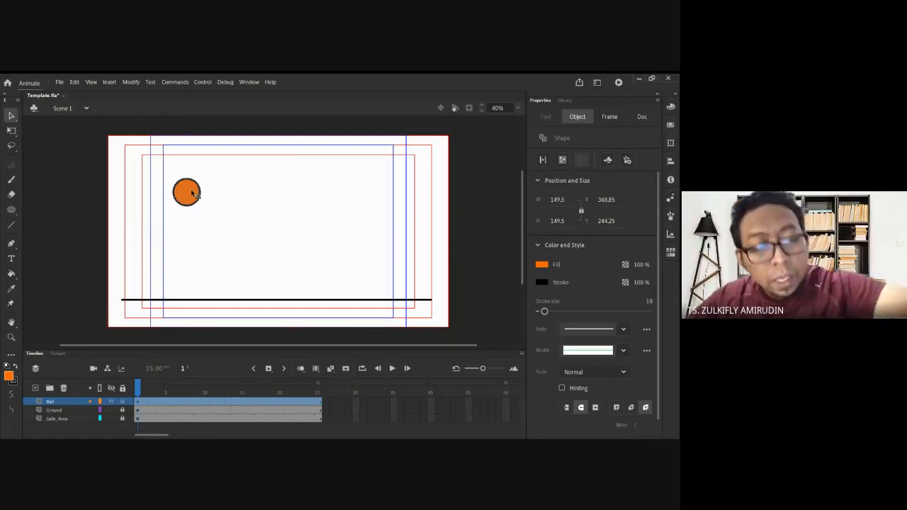
{"action": "key", "text": "F8"}
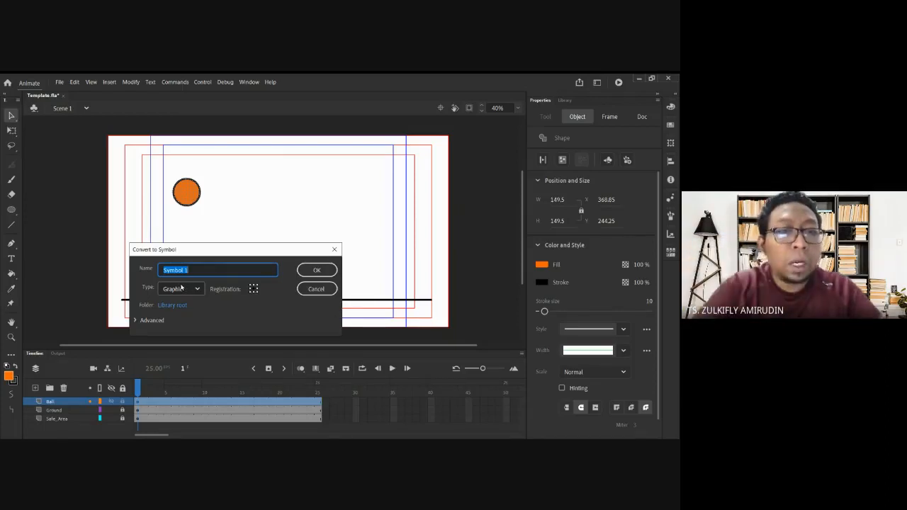
{"action": "type", "text": "LAGDSALDFHLASKDFHLKW"}
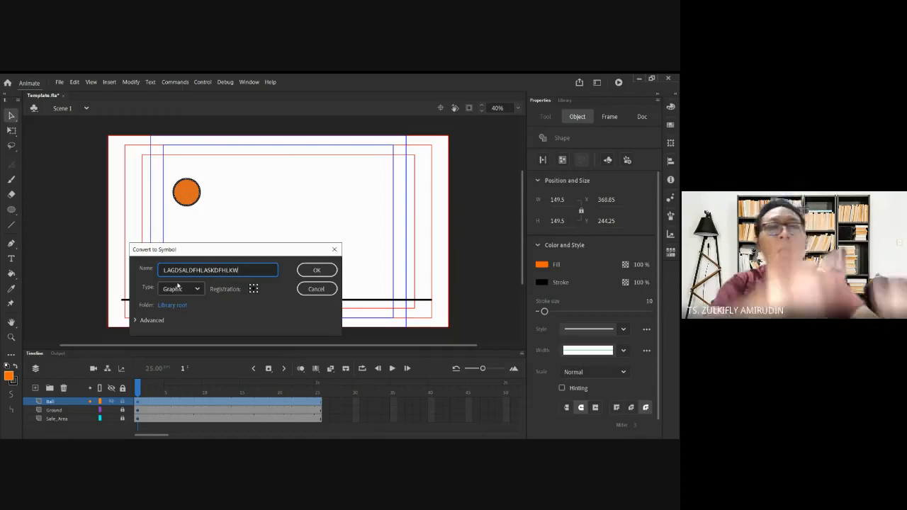
{"action": "key", "text": "BackSpace"}
{"action": "key", "text": "BackSpace"}
{"action": "key", "text": "BackSpace"}
{"action": "key", "text": "BackSpace"}
{"action": "key", "text": "BackSpace"}
{"action": "key", "text": "BackSpace"}
{"action": "key", "text": "BackSpace"}
{"action": "key", "text": "BackSpace"}
{"action": "key", "text": "BackSpace"}
{"action": "key", "text": "BackSpace"}
{"action": "key", "text": "BackSpace"}
{"action": "key", "text": "BackSpace"}
{"action": "key", "text": "BackSpace"}
{"action": "key", "text": "BackSpace"}
{"action": "key", "text": "BackSpace"}
{"action": "key", "text": "BackSpace"}
{"action": "key", "text": "BackSpace"}
{"action": "key", "text": "BackSpace"}
{"action": "key", "text": "BackSpace"}
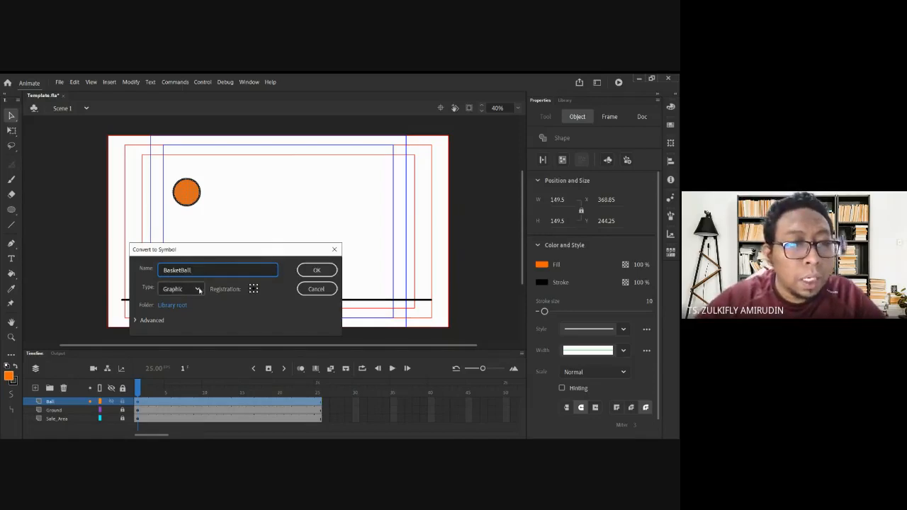
- Name the symbol BasketBall, keep its type as Graphic, and complete the conversion
{"action": "key", "text": "Return"}
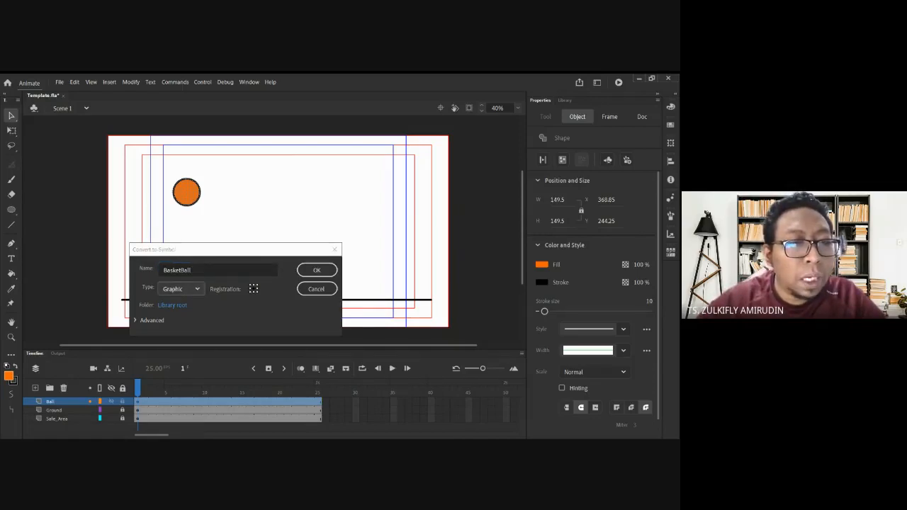
{"action": "left_click", "coordinate": [229, 335]}
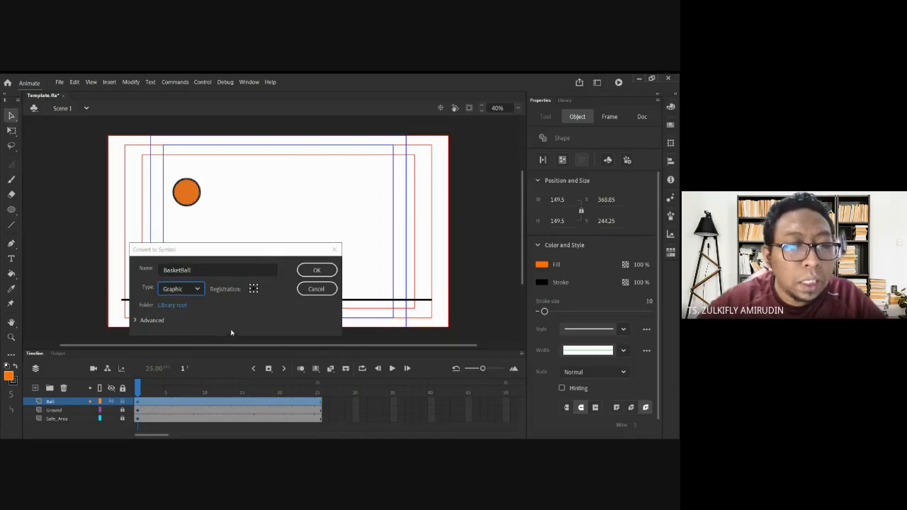
{"action": "left_click", "coordinate": [316, 271]}
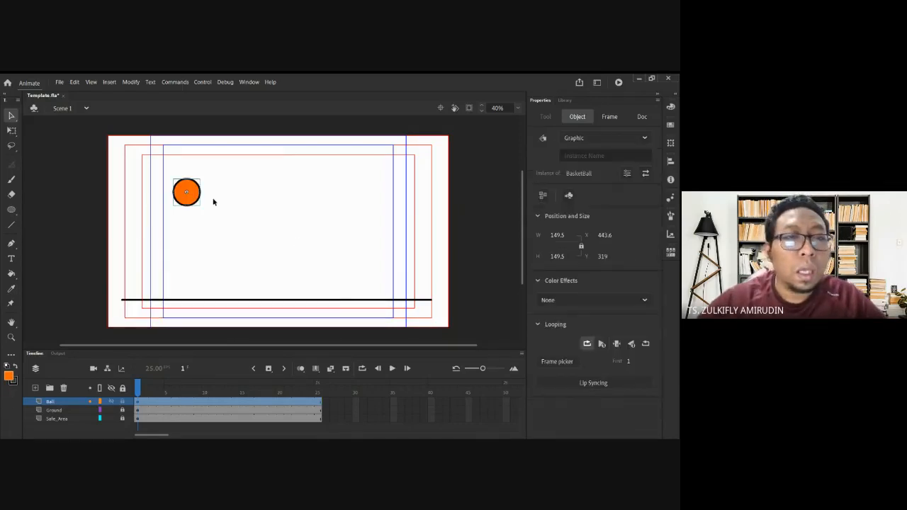
- Shift the ball slightly left to about X 420, Y 310, and check the BasketBall symbol in the library
{"action": "key", "text": "ctrl+equal"}
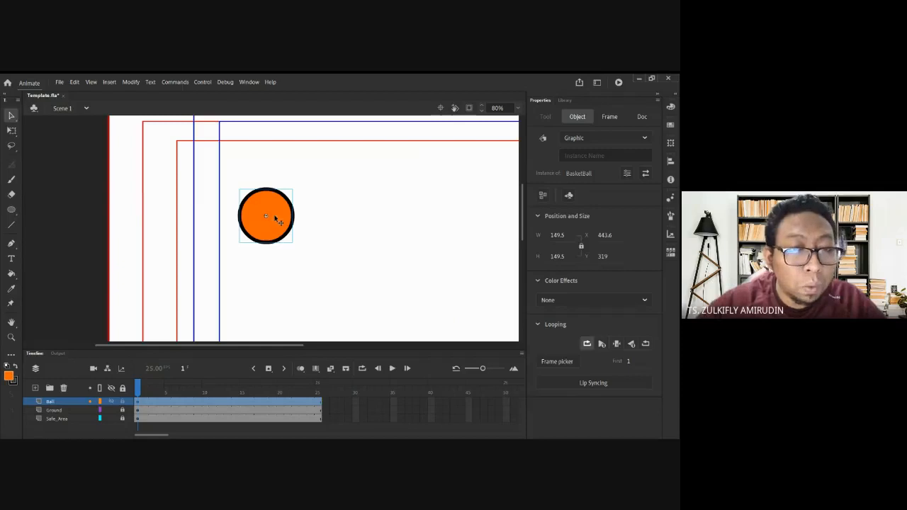
{"action": "left_click_drag", "start_coordinate": [290, 228], "coordinate": [266, 222]}
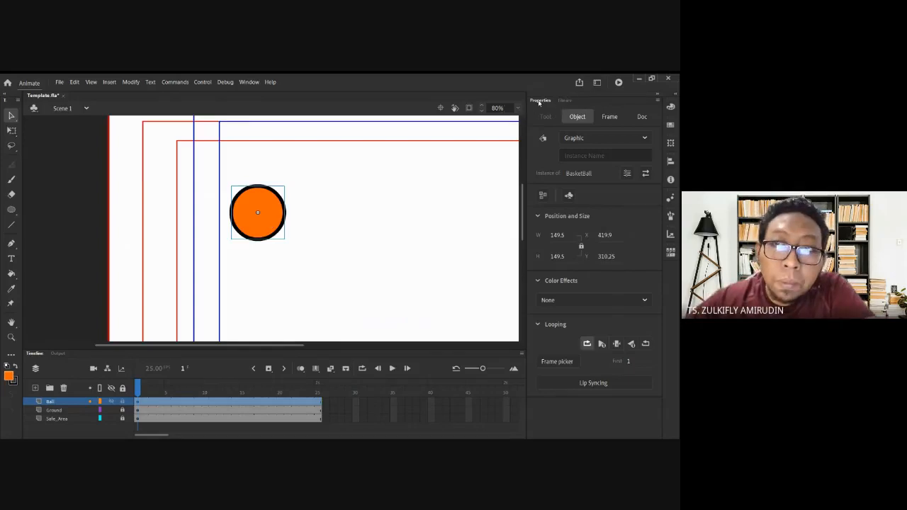
{"action": "left_click", "coordinate": [564, 100]}
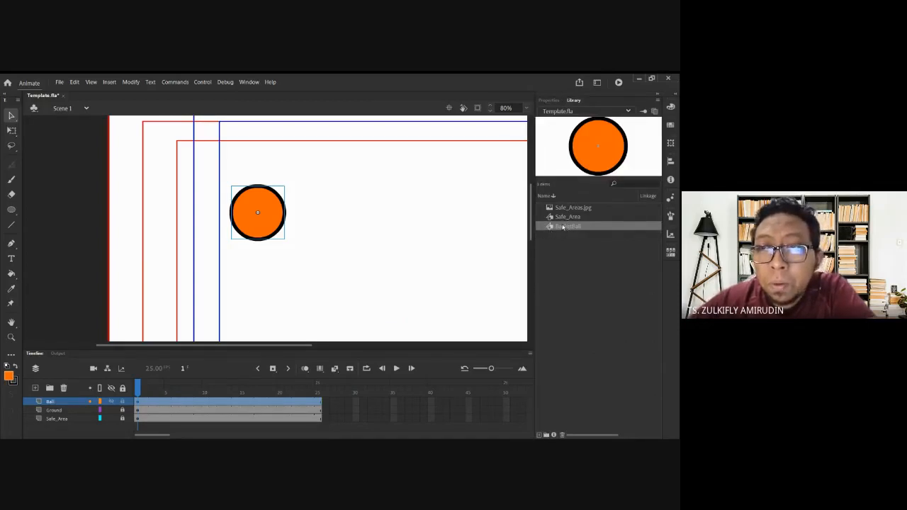
{"action": "left_click", "coordinate": [550, 100]}
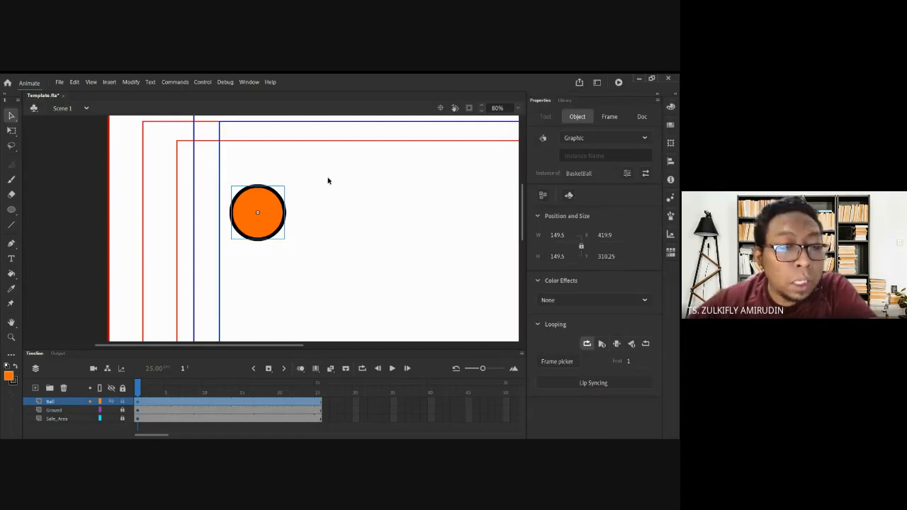
{"action": "key", "text": "ctrl+minus"}
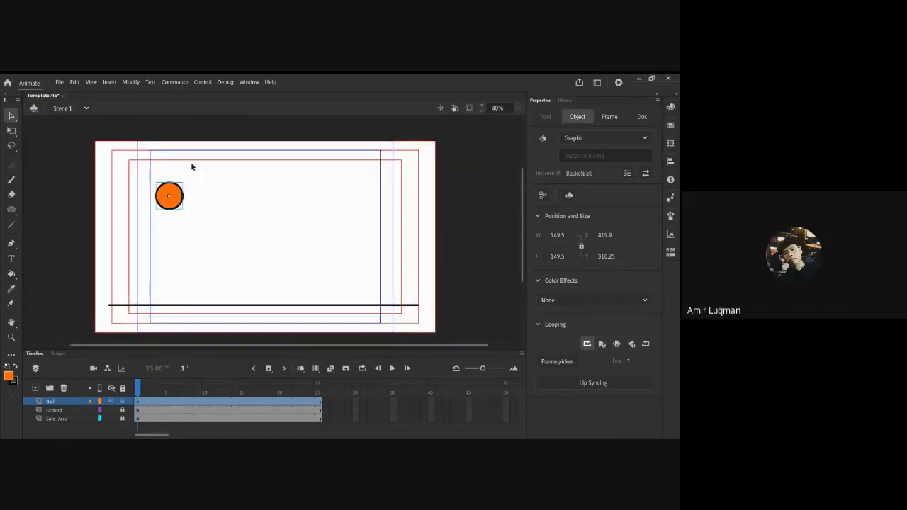
- Move the ball right to about X 734, Y 290, try painting orange brush strokes across it, and undo the strokes
{"action": "left_click", "coordinate": [196, 199]}
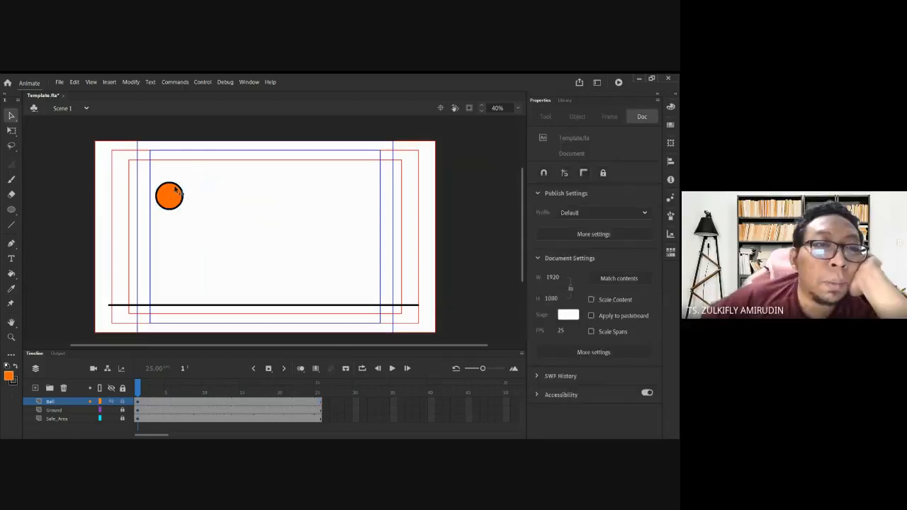
{"action": "left_click", "coordinate": [178, 201]}
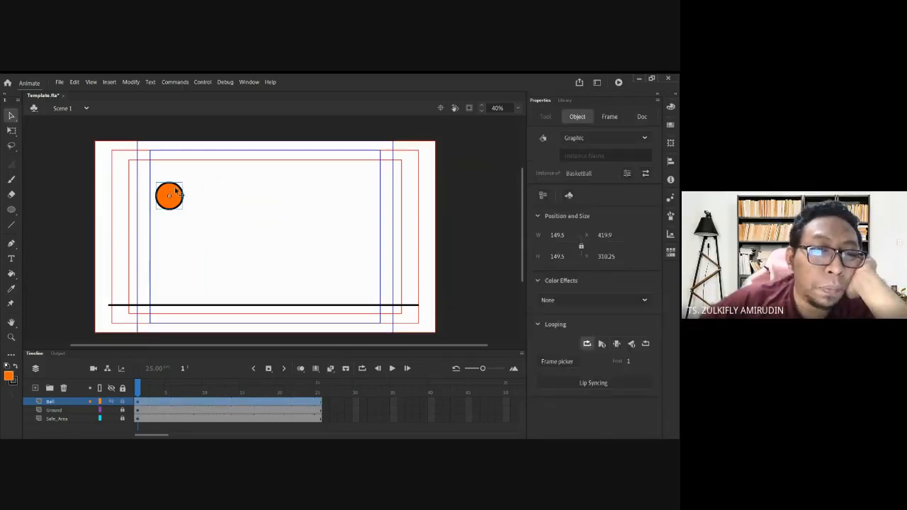
{"action": "left_click_drag", "start_coordinate": [180, 204], "coordinate": [229, 199]}
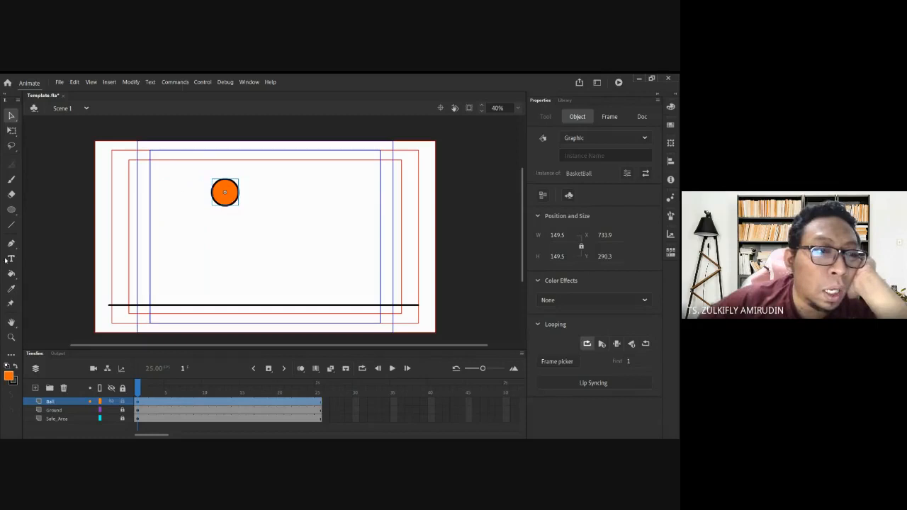
{"action": "left_click", "coordinate": [11, 179]}
{"action": "left_click_drag", "start_coordinate": [200, 207], "coordinate": [262, 183]}
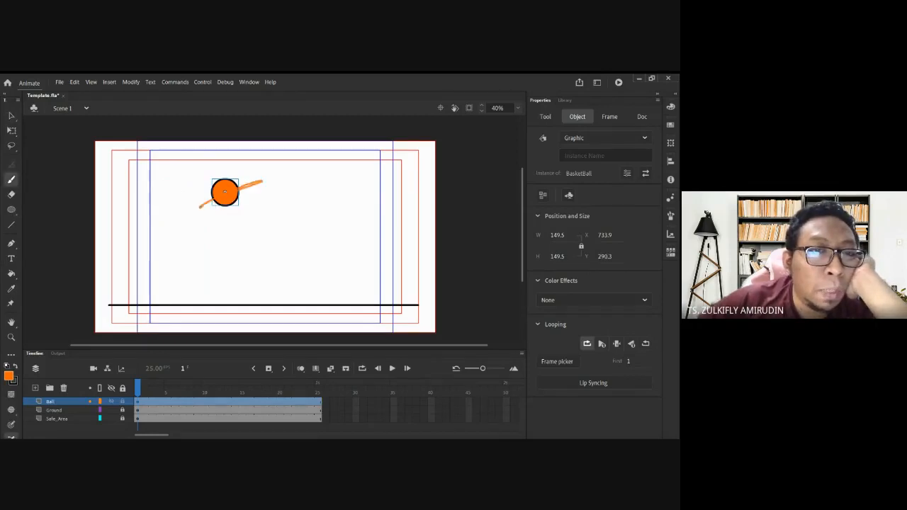
{"action": "left_click_drag", "start_coordinate": [194, 204], "coordinate": [245, 189]}
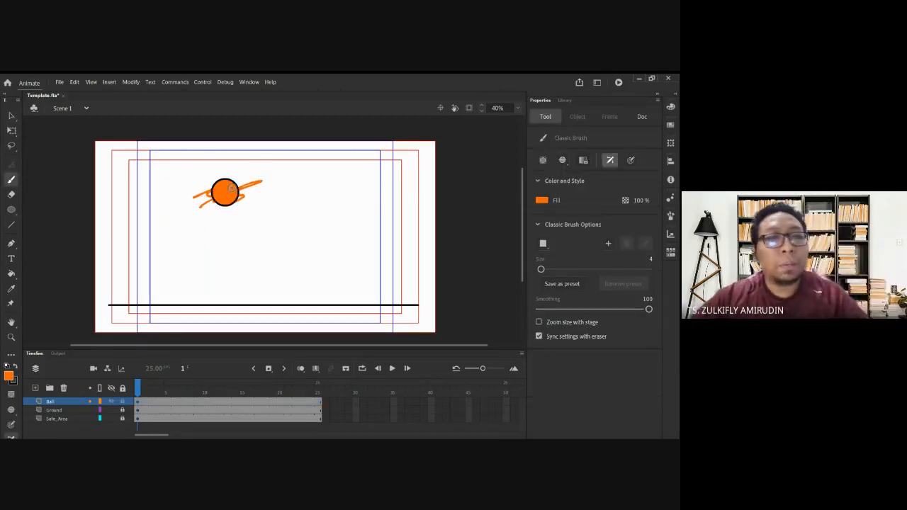
{"action": "key", "text": "ctrl+z"}
{"action": "key", "text": "ctrl+z"}
{"action": "left_click_drag", "start_coordinate": [198, 194], "coordinate": [224, 192]}
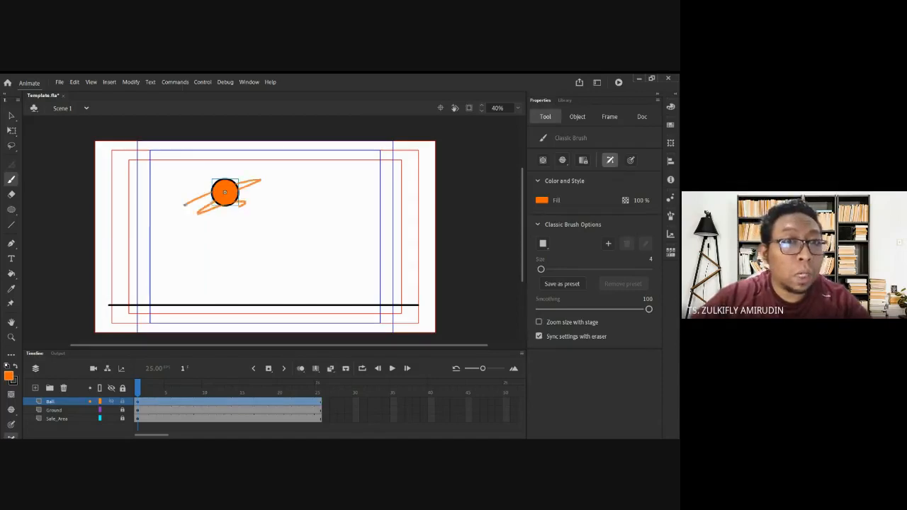
{"action": "key", "text": "ctrl+z"}
- Move the ball back beside the inner blue frame's left edge, at about X 417, Y 298, and briefly look inside its symbol
{"action": "key", "text": "v"}
{"action": "left_click_drag", "start_coordinate": [225, 192], "coordinate": [168, 194]}
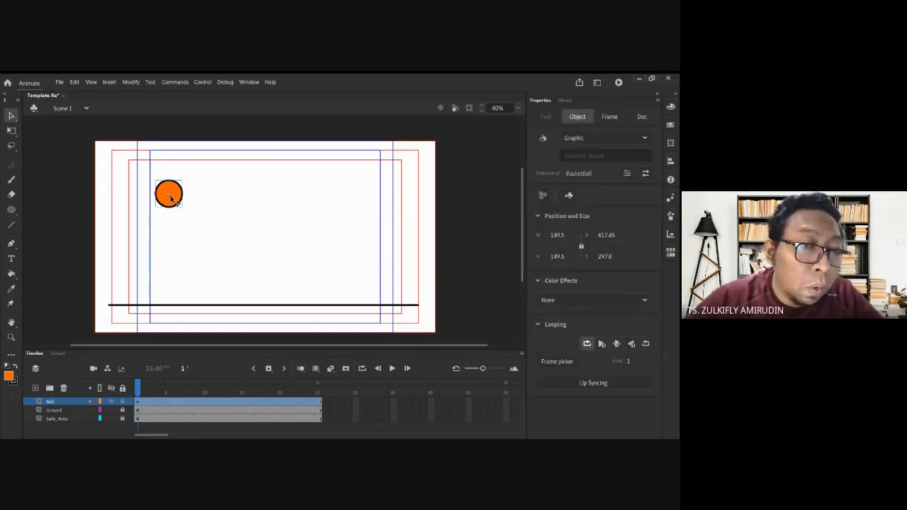
{"action": "double_click", "coordinate": [173, 201]}
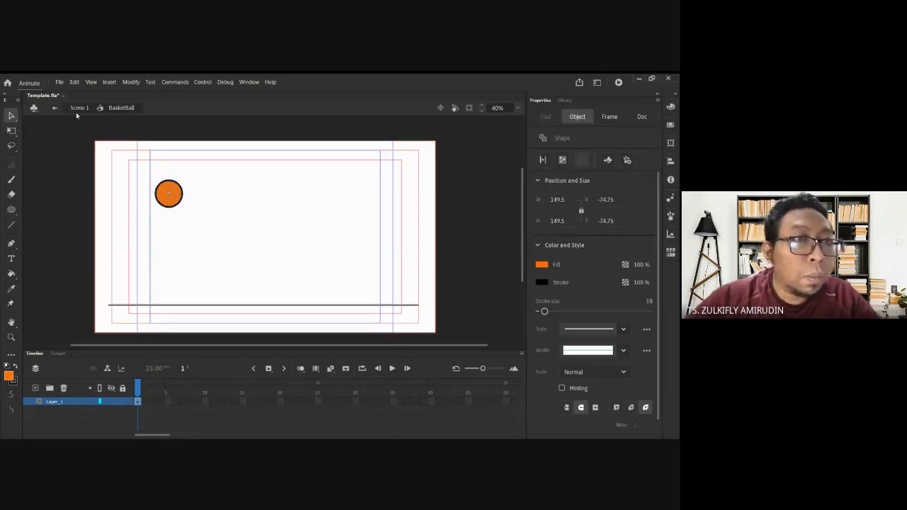
{"action": "double_click", "coordinate": [119, 167]}
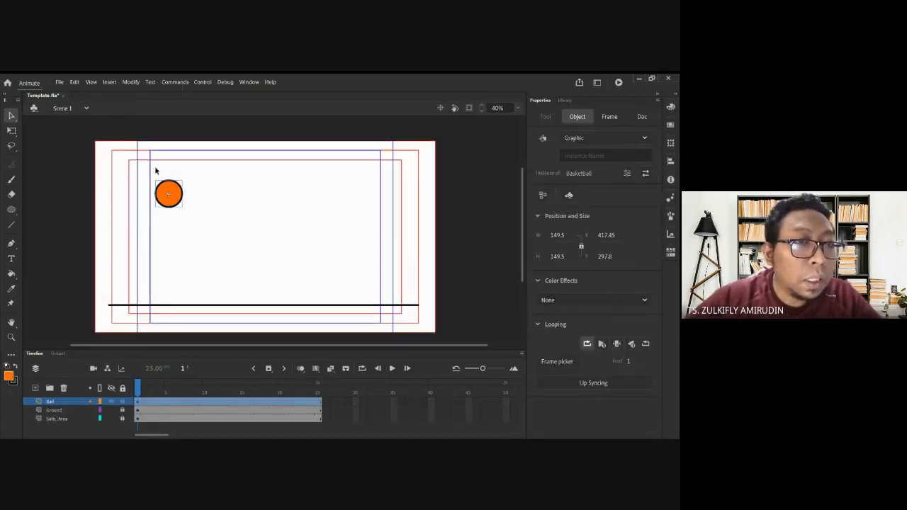
- Enter the BasketBall symbol for editing and rename its Layer_1 to Ball
{"action": "double_click", "coordinate": [167, 199]}
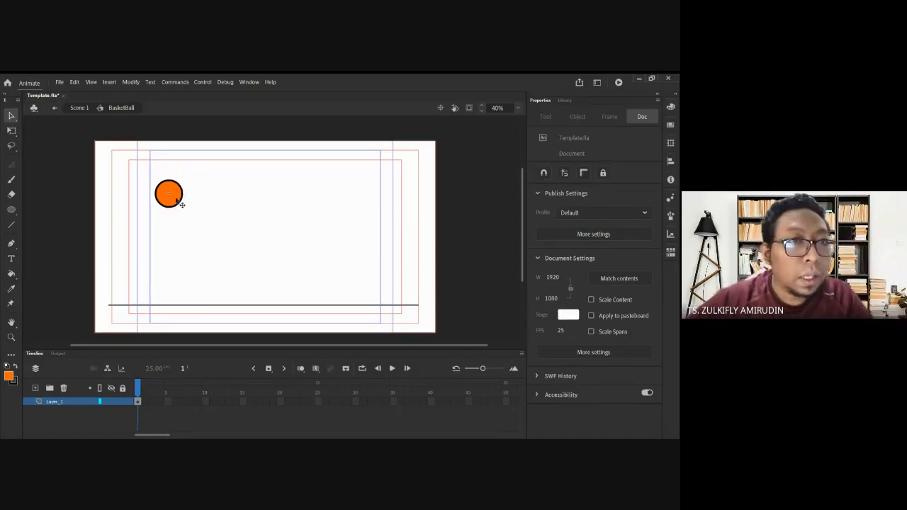
{"action": "key", "text": "ctrl+="}
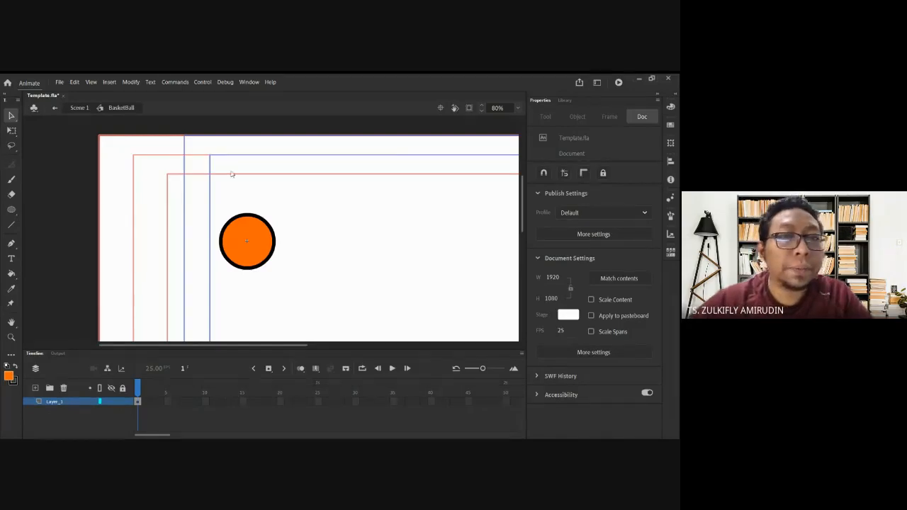
{"action": "double_click", "coordinate": [56, 402]}
{"action": "type", "text": "Ball"}
{"action": "key", "text": "Return"}
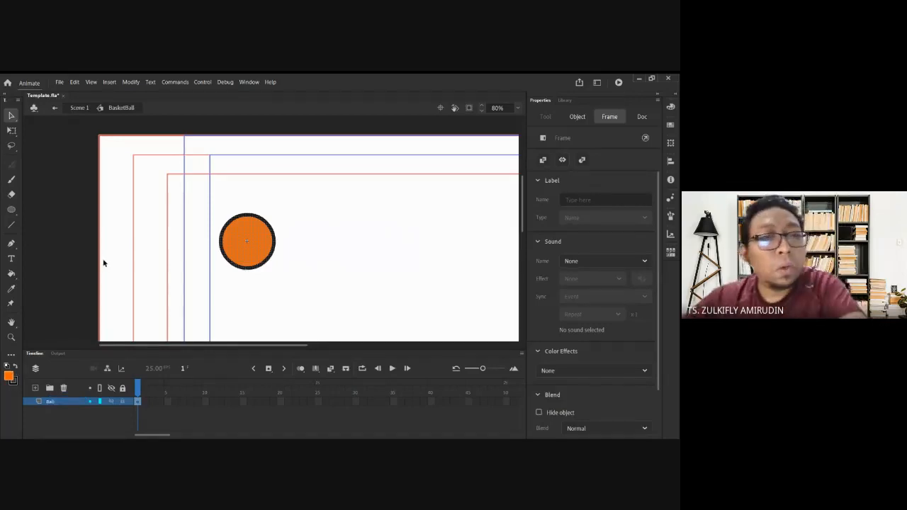
{"action": "left_click", "coordinate": [165, 270]}
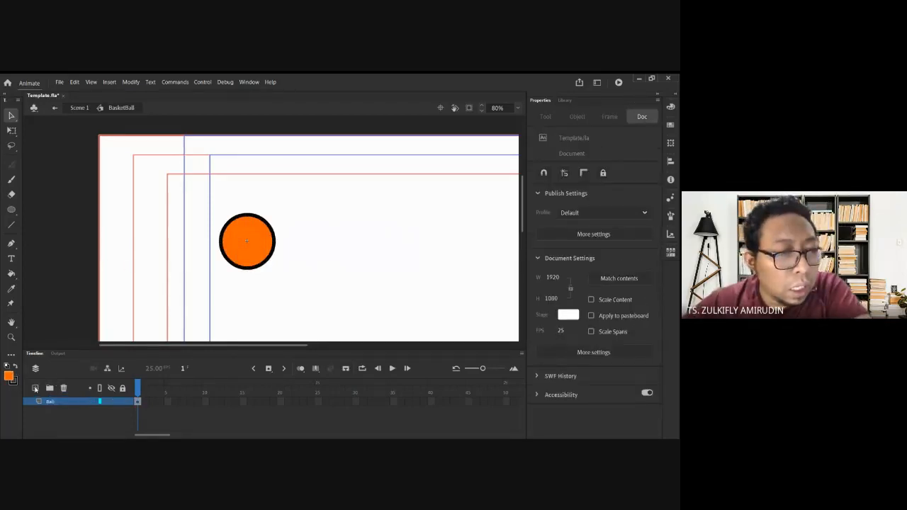
- Add a new layer above Ball inside the symbol and draw a black diagonal line with stroke size 10 across the ball
{"action": "left_click", "coordinate": [35, 389]}
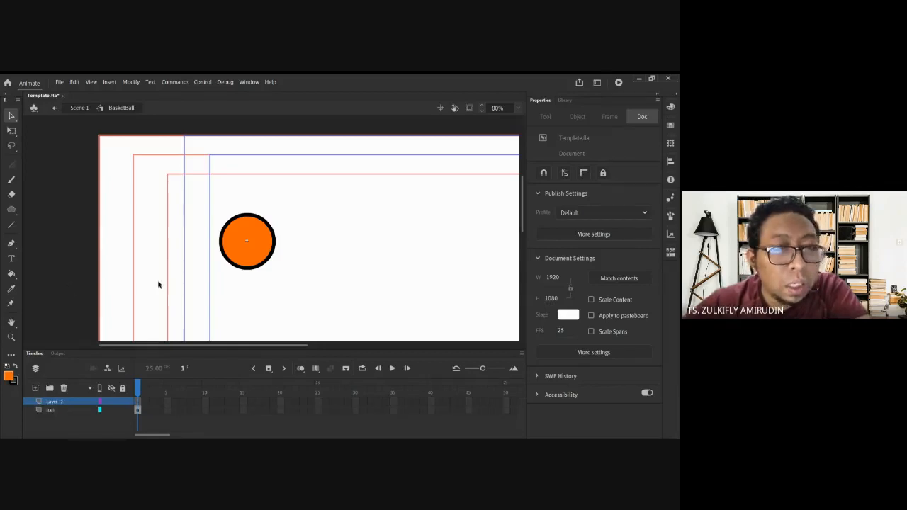
{"action": "left_click", "coordinate": [11, 225]}
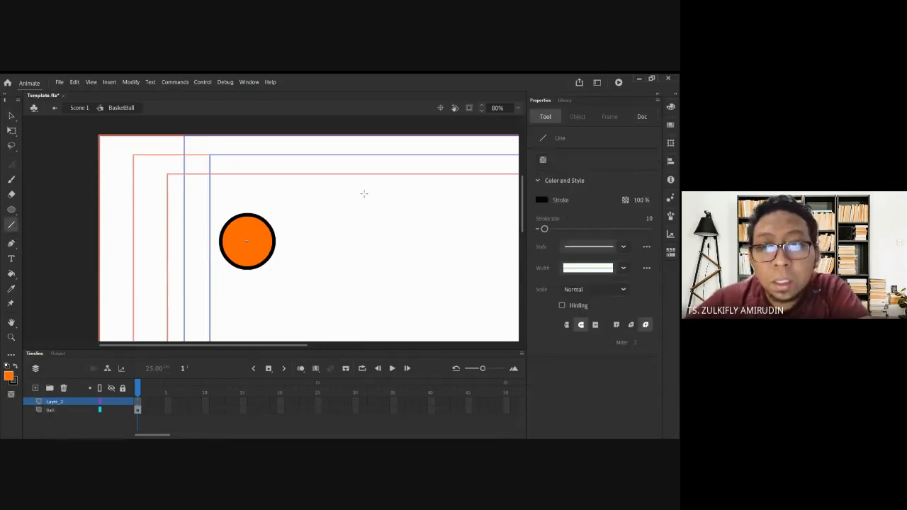
{"action": "mouse_move", "coordinate": [266, 228]}
{"action": "left_mouse_down"}
{"action": "mouse_move", "coordinate": [225, 259]}
{"action": "mouse_move", "coordinate": [269, 225]}
{"action": "left_mouse_up"}
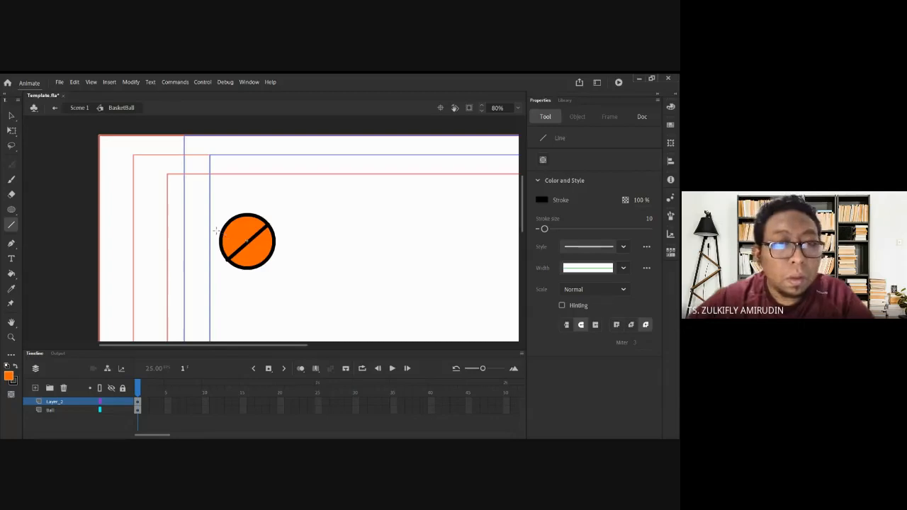
- Add another layer above the first seam line and draw two roughly parallel black lines across the ball, crossing that seam
{"action": "left_click", "coordinate": [35, 388]}
{"action": "left_click_drag", "start_coordinate": [223, 229], "coordinate": [255, 264]}
{"action": "left_click_drag", "start_coordinate": [241, 214], "coordinate": [272, 254]}
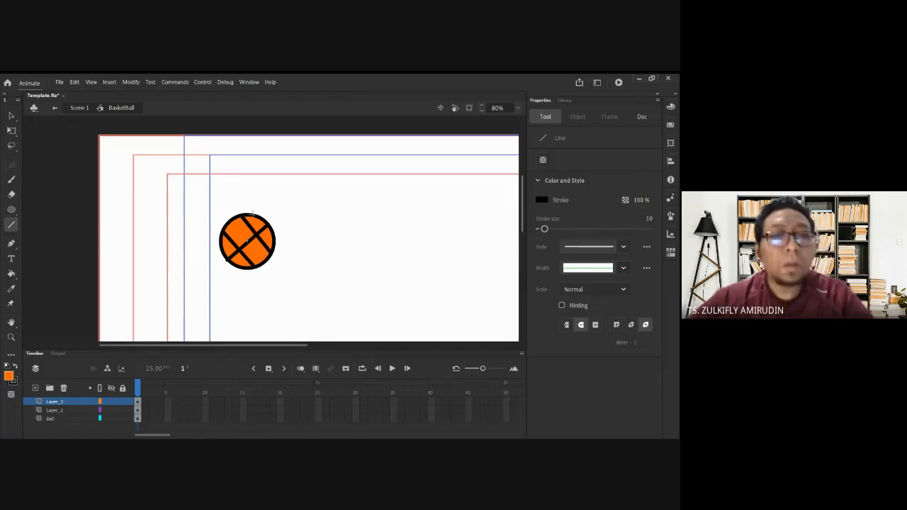
- Hide the Ball layer and Layer_2, and bend the two parallel lines into seam curves that bow toward each other
{"action": "left_click", "coordinate": [111, 418]}
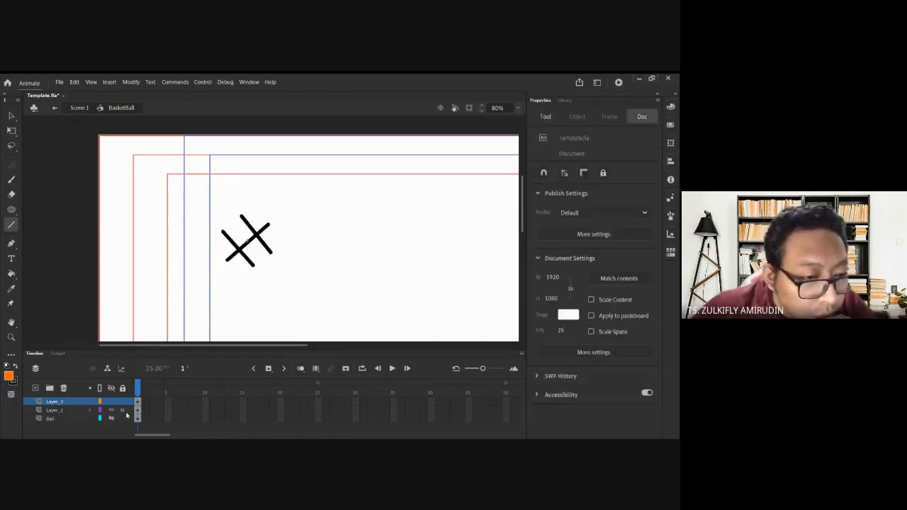
{"action": "scroll", "coordinate": [241, 248], "scroll_direction": "up", "scroll_amount": 3}
{"action": "scroll", "coordinate": [266, 236], "scroll_direction": "up", "scroll_amount": 2}
{"action": "left_click", "coordinate": [112, 410]}
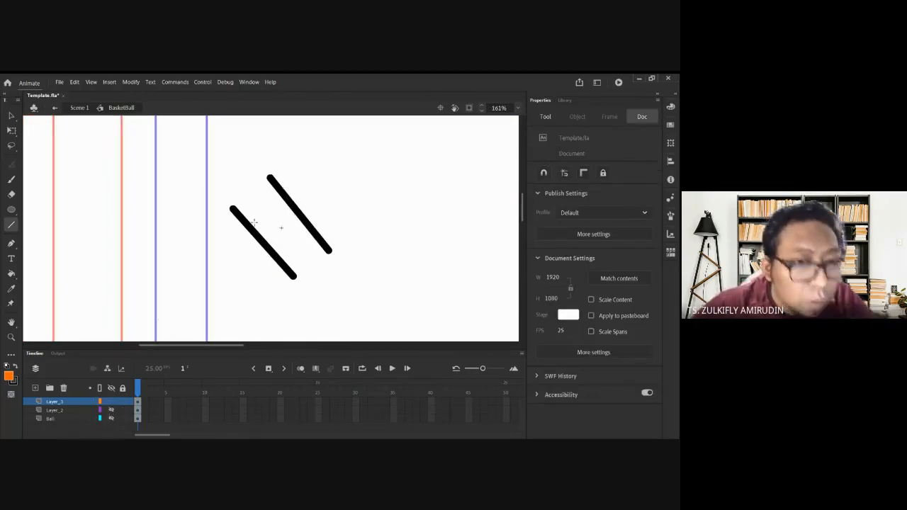
{"action": "left_click", "coordinate": [11, 116]}
{"action": "left_click_drag", "start_coordinate": [268, 248], "coordinate": [298, 214]}
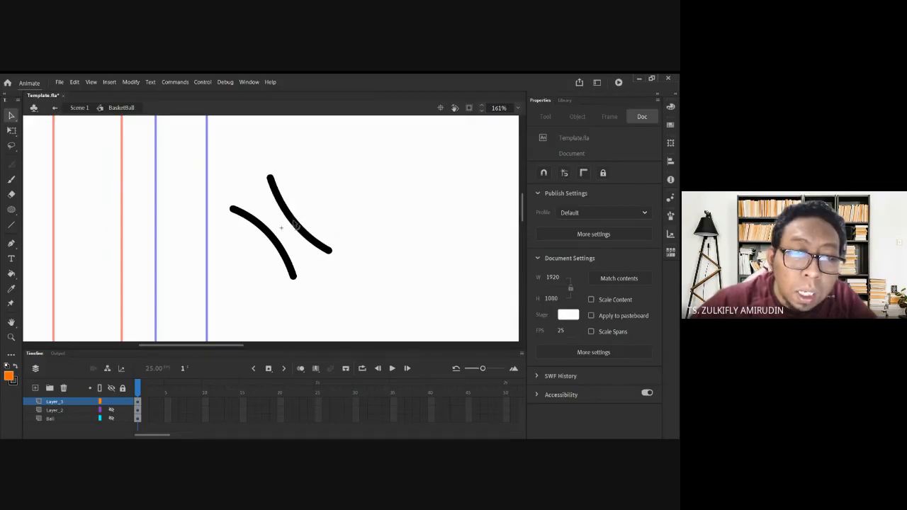
{"action": "left_click_drag", "start_coordinate": [293, 221], "coordinate": [292, 222]}
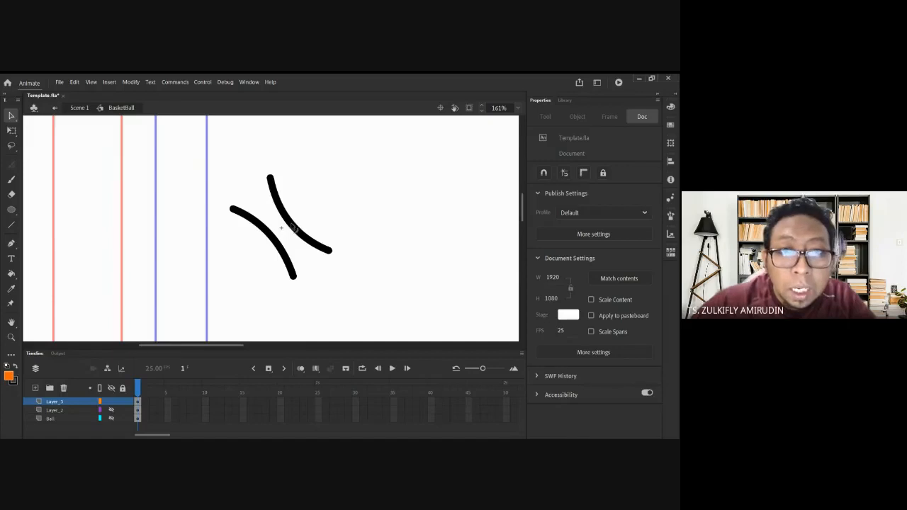
{"action": "left_click", "coordinate": [292, 230]}
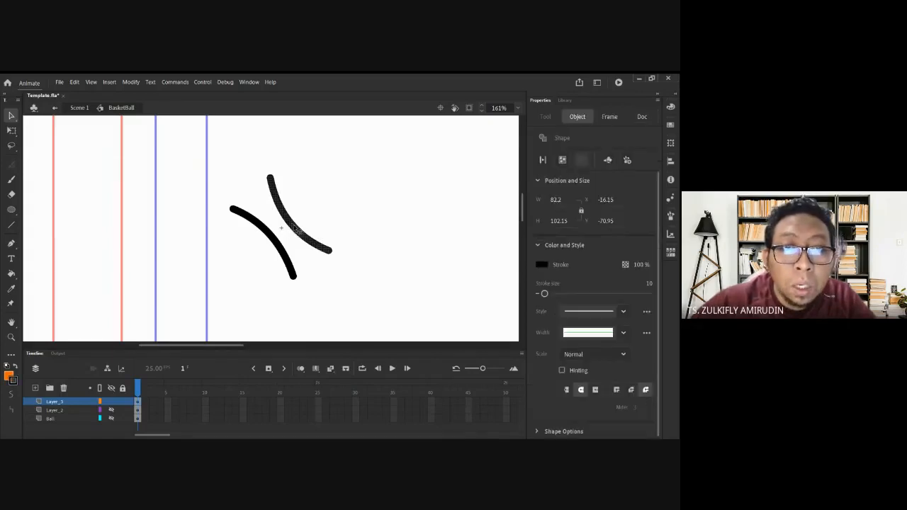
{"action": "left_click", "coordinate": [329, 201]}
{"action": "left_click_drag", "start_coordinate": [292, 230], "coordinate": [293, 225]}
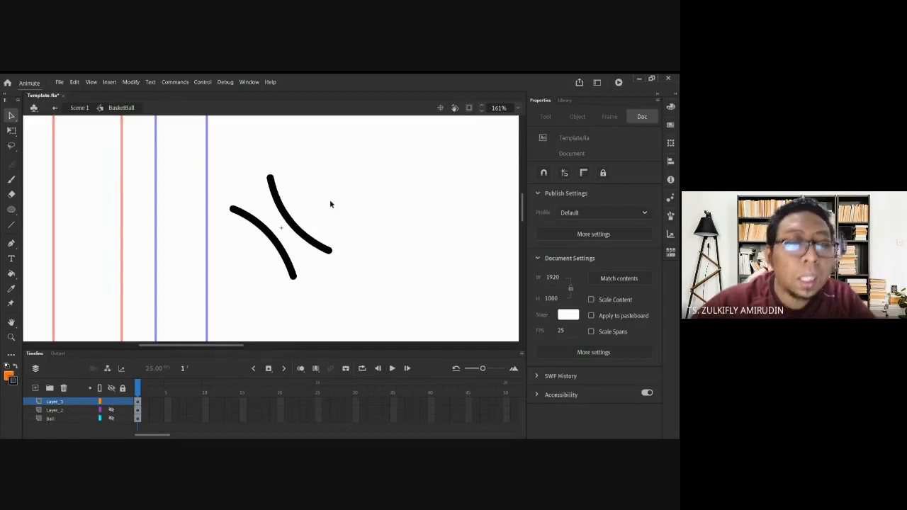
- Sketch an arrow-shaped pointer with a small curve beside the seam lines using the Classic Brush, and undo the strokes
{"action": "left_click", "coordinate": [11, 180]}
{"action": "mouse_move", "coordinate": [364, 206]}
{"action": "left_mouse_down"}
{"action": "mouse_move", "coordinate": [368, 243]}
{"action": "mouse_move", "coordinate": [379, 228]}
{"action": "left_mouse_up"}
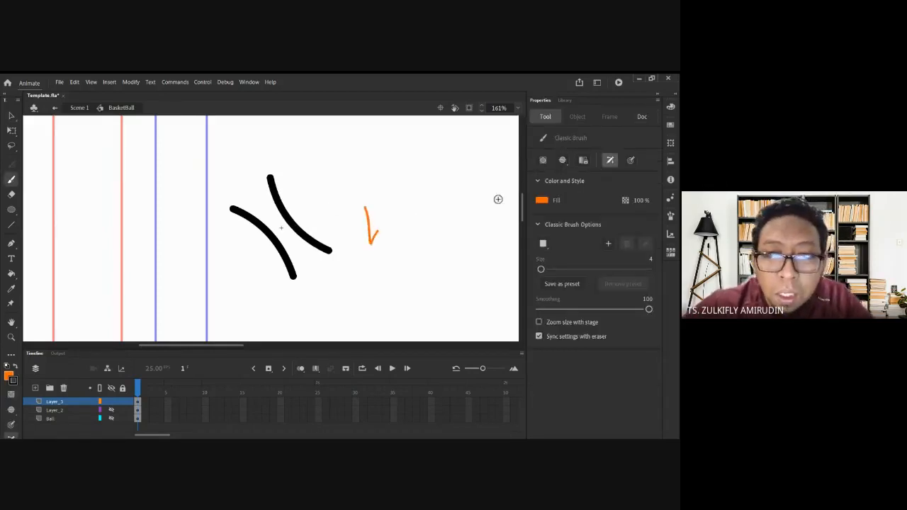
{"action": "key", "text": "ctrl+z"}
{"action": "key", "text": "ctrl+z"}
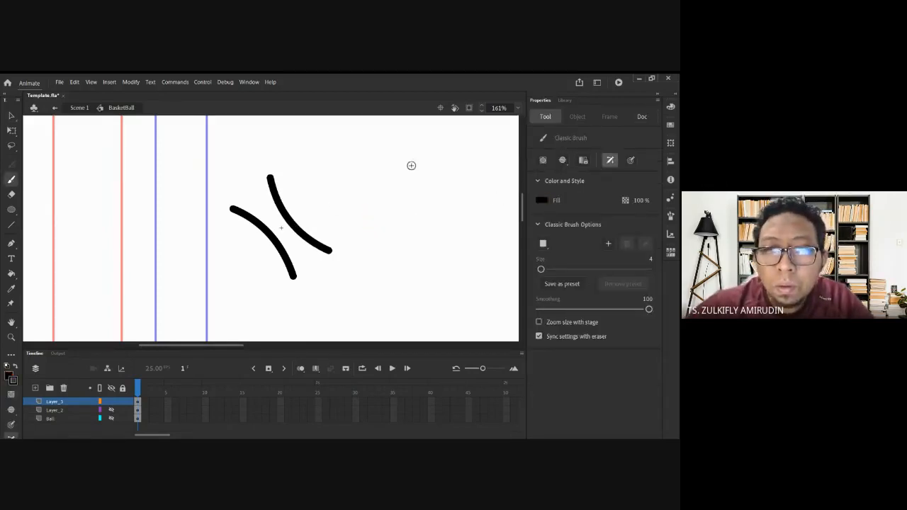
{"action": "mouse_move", "coordinate": [367, 204]}
{"action": "left_mouse_down"}
{"action": "mouse_move", "coordinate": [378, 223]}
{"action": "mouse_move", "coordinate": [368, 207]}
{"action": "mouse_move", "coordinate": [401, 213]}
{"action": "mouse_move", "coordinate": [389, 218]}
{"action": "mouse_move", "coordinate": [396, 244]}
{"action": "mouse_move", "coordinate": [391, 221]}
{"action": "mouse_move", "coordinate": [407, 239]}
{"action": "mouse_move", "coordinate": [402, 261]}
{"action": "mouse_move", "coordinate": [424, 243]}
{"action": "mouse_move", "coordinate": [397, 262]}
{"action": "left_mouse_up"}
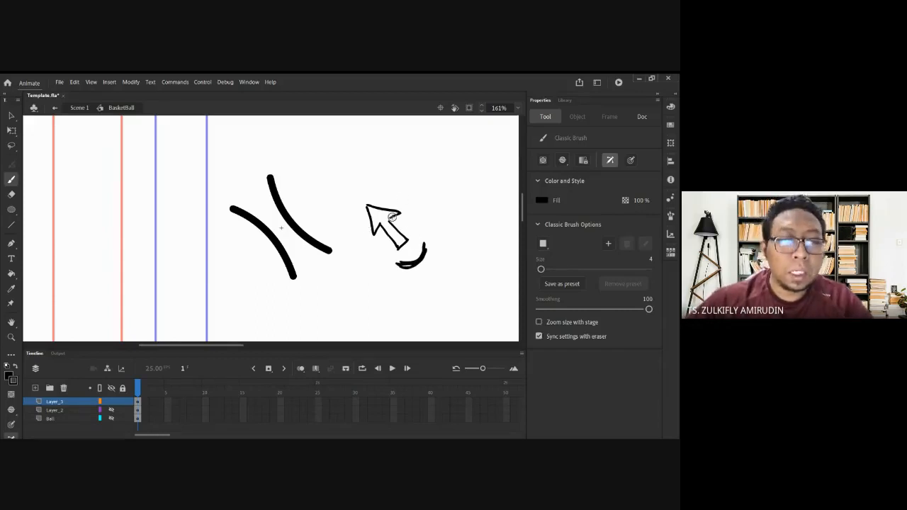
{"action": "key", "text": "ctrl+z"}
{"action": "key", "text": "ctrl+z"}
{"action": "key", "text": "ctrl+z"}
{"action": "key", "text": "ctrl+z"}
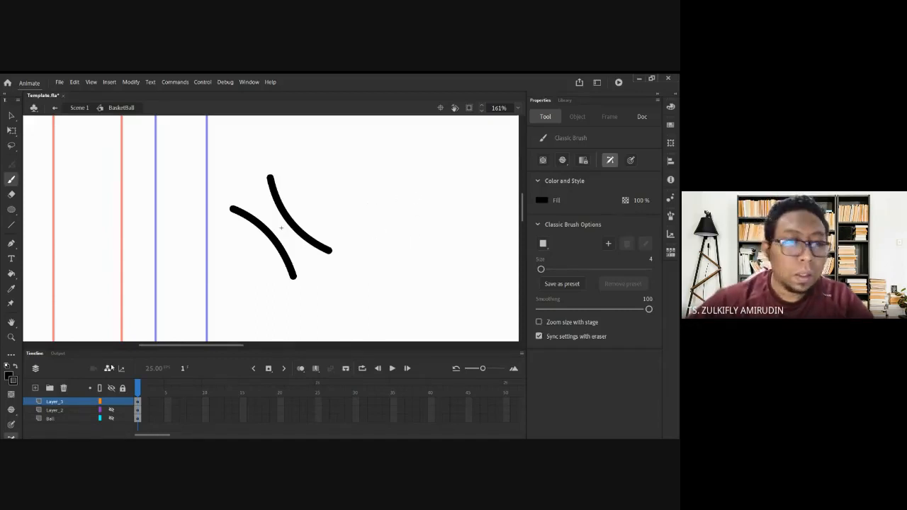
- Show the hidden layers again and pull the straight diagonal seam's ends inside the ball's outline
{"action": "left_click", "coordinate": [111, 412]}
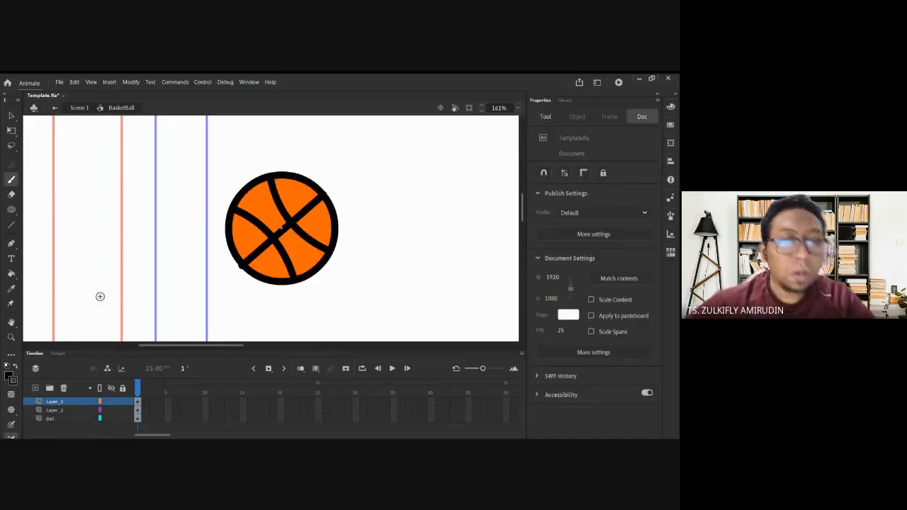
{"action": "key", "text": "v"}
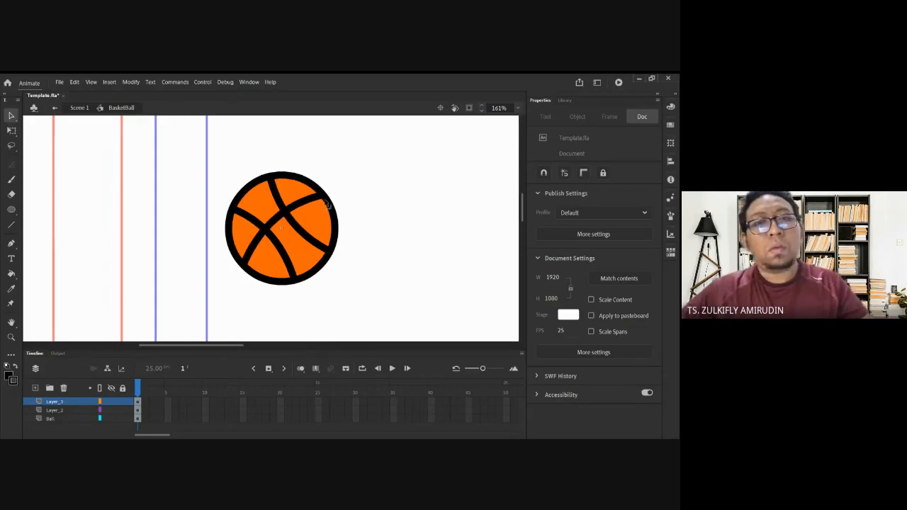
{"action": "left_click_drag", "start_coordinate": [327, 204], "coordinate": [329, 202]}
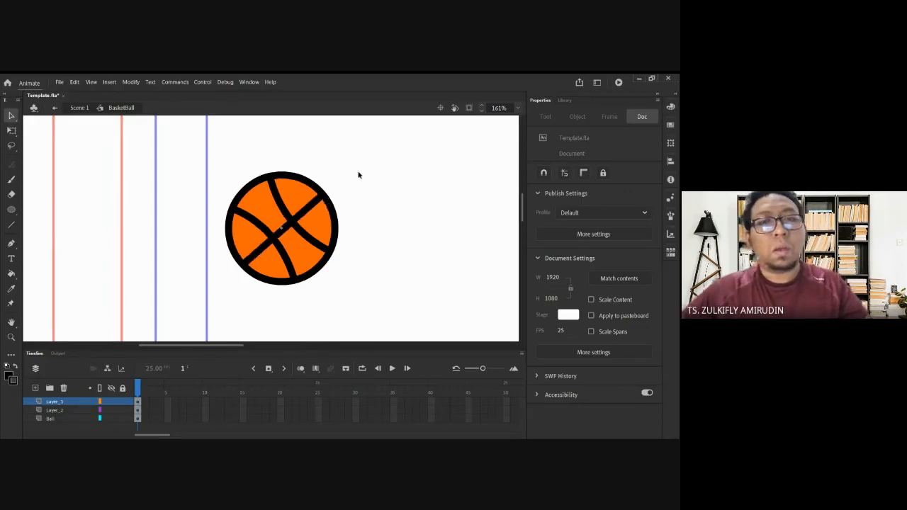
{"action": "left_click", "coordinate": [312, 207]}
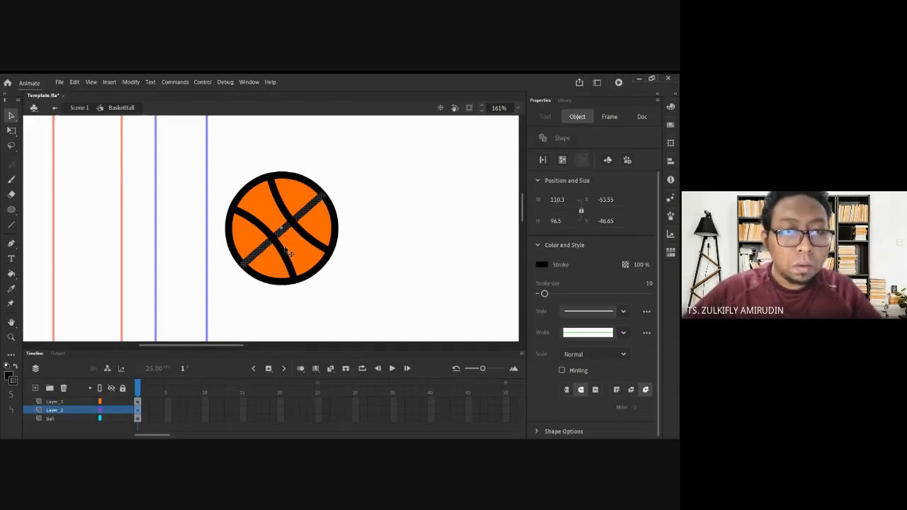
{"action": "left_click", "coordinate": [354, 228]}
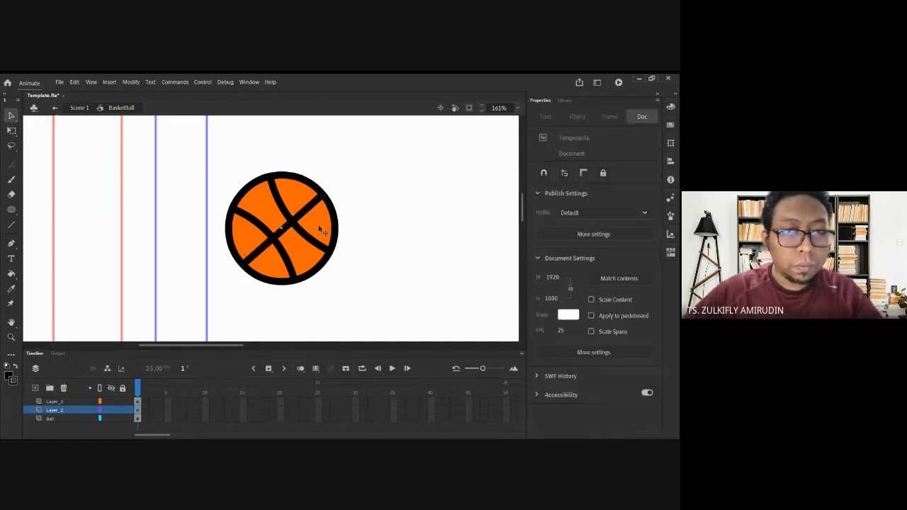
- Rotate the whole ball artwork about 45 degrees clockwise with Free Transform so the straight seam runs horizontally
{"action": "double_click", "coordinate": [318, 224]}
{"action": "left_click", "coordinate": [12, 130]}
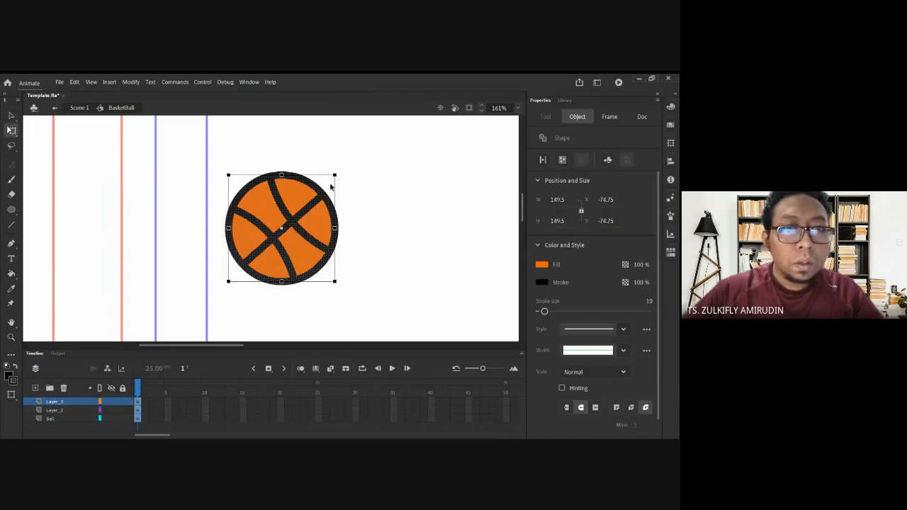
{"action": "left_click_drag", "start_coordinate": [340, 180], "coordinate": [339, 177]}
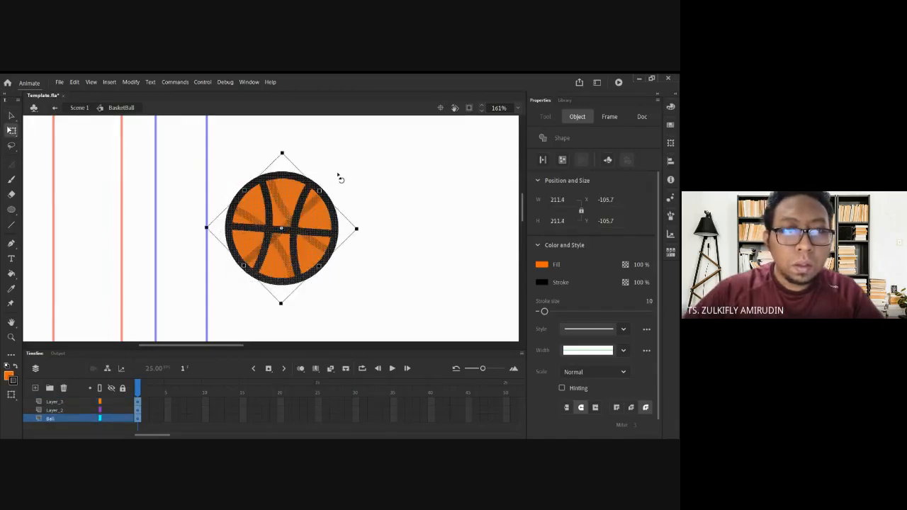
{"action": "left_click", "coordinate": [362, 187]}
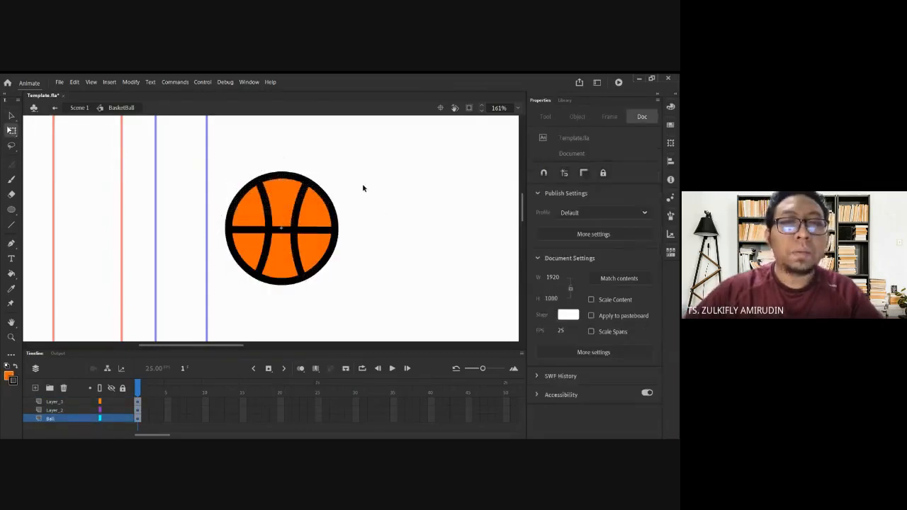
- Return to Scene 1 and move the basketball left to about X 295, Y 280
{"action": "left_click", "coordinate": [80, 108]}
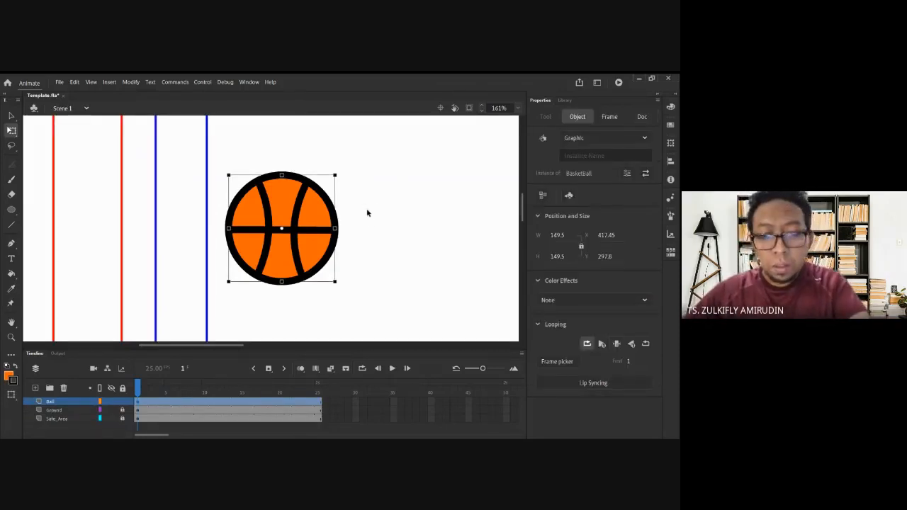
{"action": "left_click", "coordinate": [374, 211]}
{"action": "left_click_drag", "start_coordinate": [450, 236], "coordinate": [399, 225]}
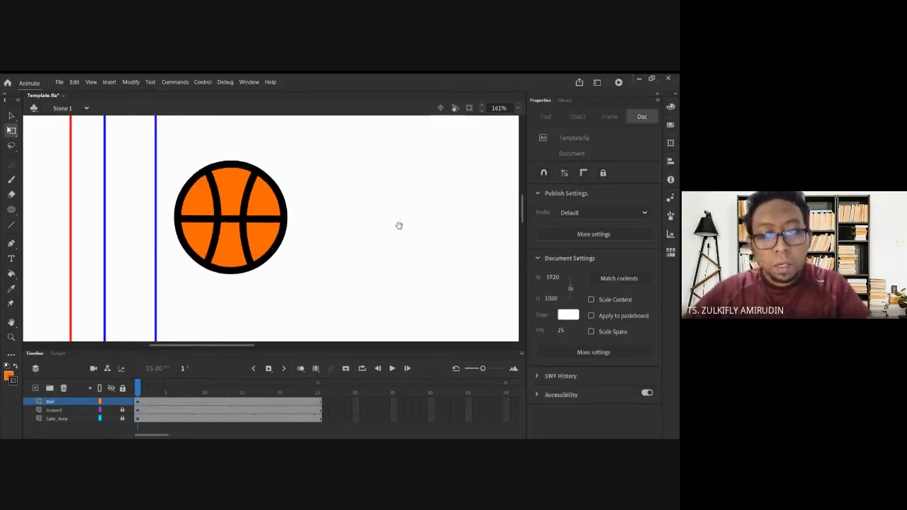
{"action": "scroll", "coordinate": [359, 211], "scroll_direction": "down", "scroll_amount": 5}
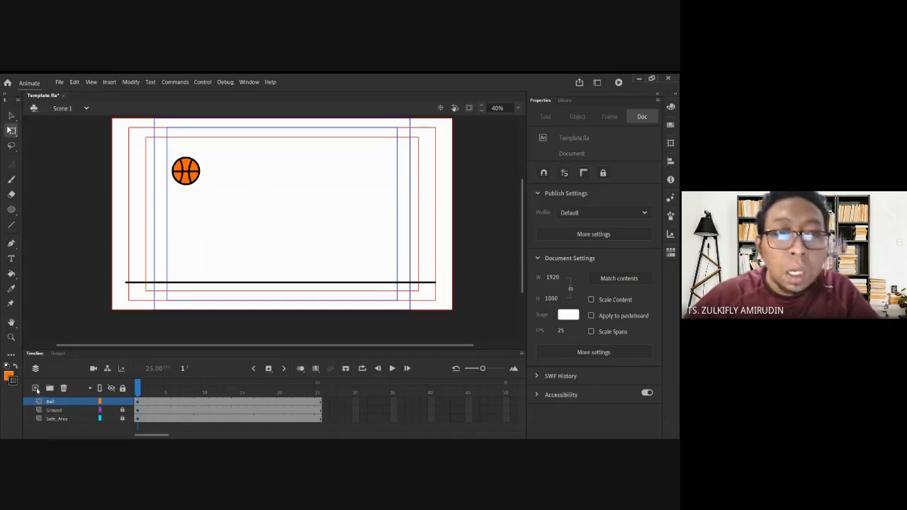
{"action": "left_click_drag", "start_coordinate": [186, 178], "coordinate": [164, 174]}
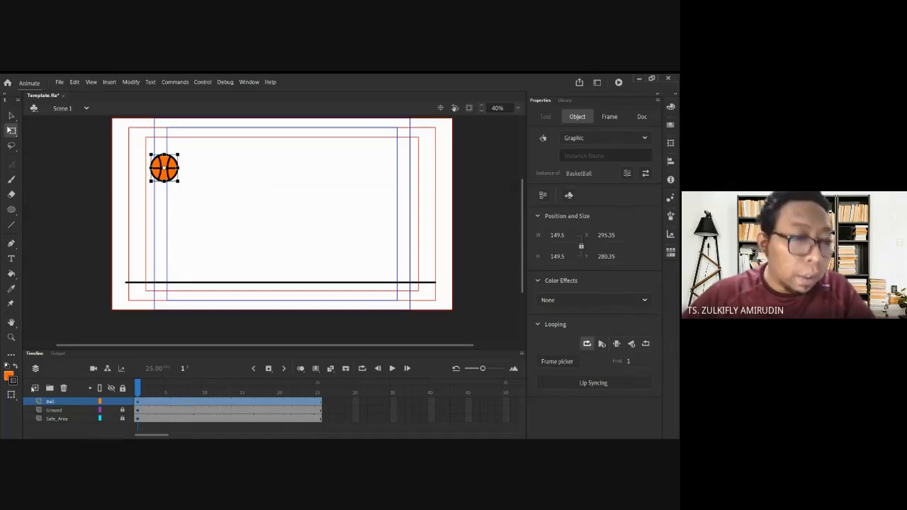
- On a new layer above Ball, paint a green size 4 bounce path with three shrinking arcs along the ground, and mark each peak
{"action": "left_click", "coordinate": [36, 389]}
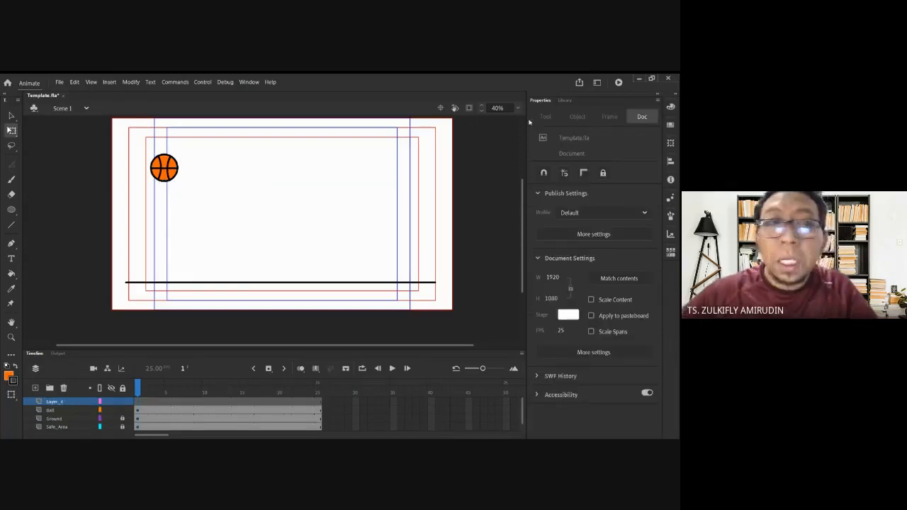
{"action": "left_click", "coordinate": [11, 182]}
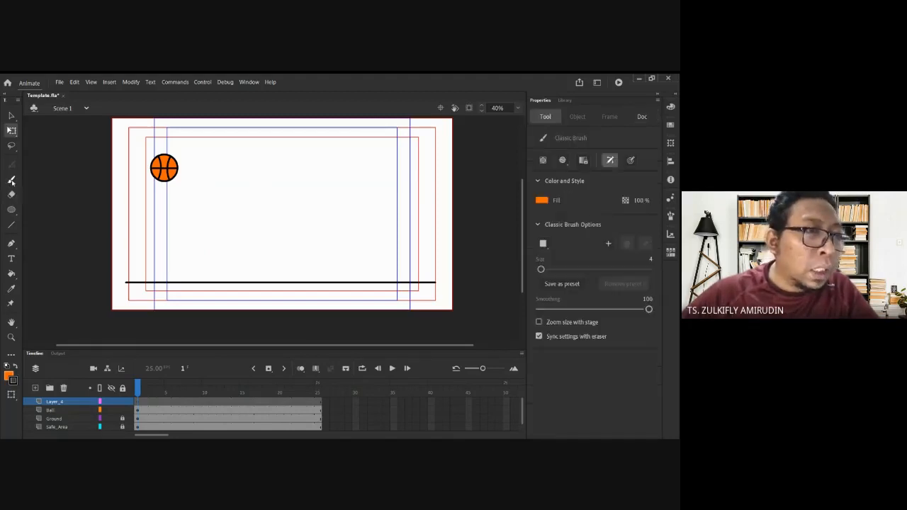
{"action": "left_click", "coordinate": [543, 200]}
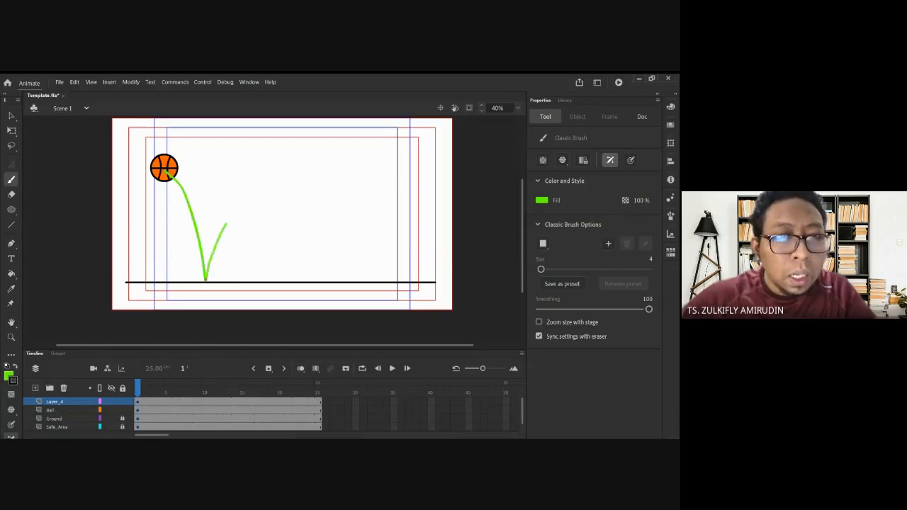
{"action": "left_click_drag", "start_coordinate": [277, 268], "coordinate": [280, 281]}
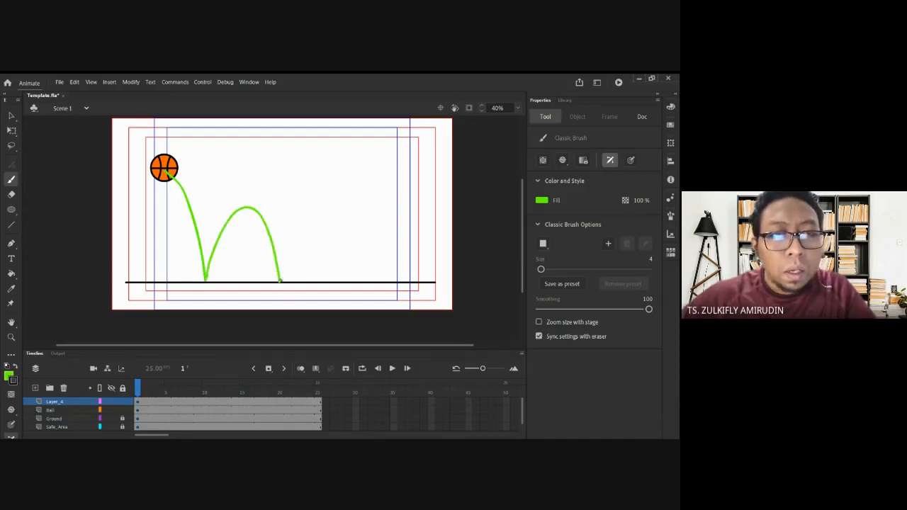
{"action": "mouse_move", "coordinate": [345, 263]}
{"action": "left_mouse_down"}
{"action": "mouse_move", "coordinate": [348, 281]}
{"action": "mouse_move", "coordinate": [363, 263]}
{"action": "mouse_move", "coordinate": [405, 282]}
{"action": "left_mouse_up"}
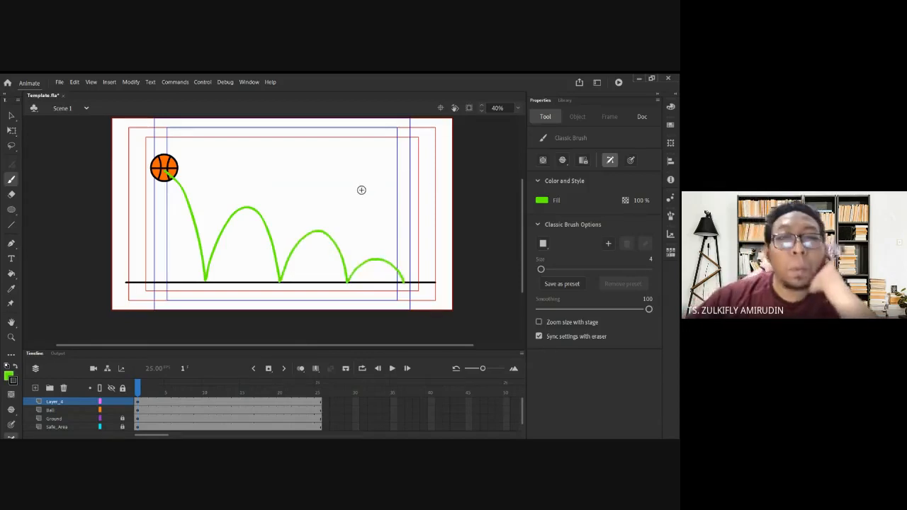
{"action": "left_click_drag", "start_coordinate": [247, 207], "coordinate": [250, 204]}
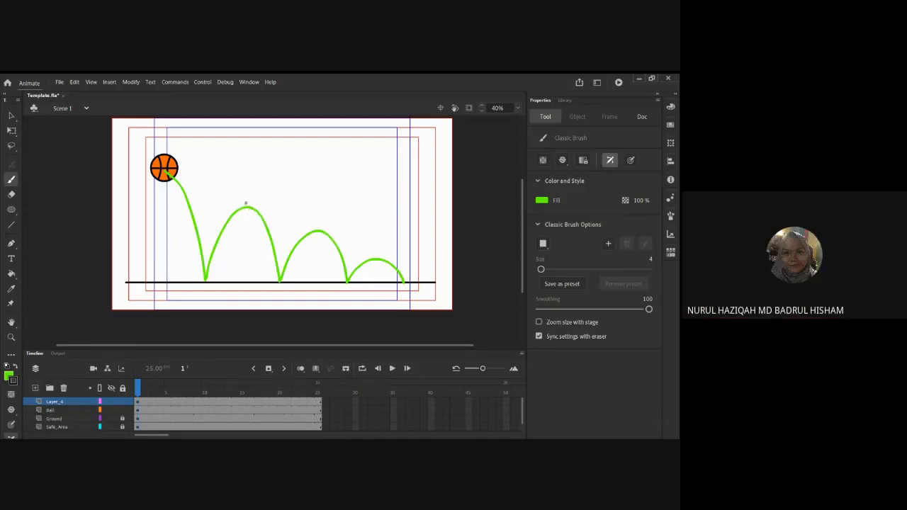
{"action": "left_click_drag", "start_coordinate": [318, 229], "coordinate": [318, 239]}
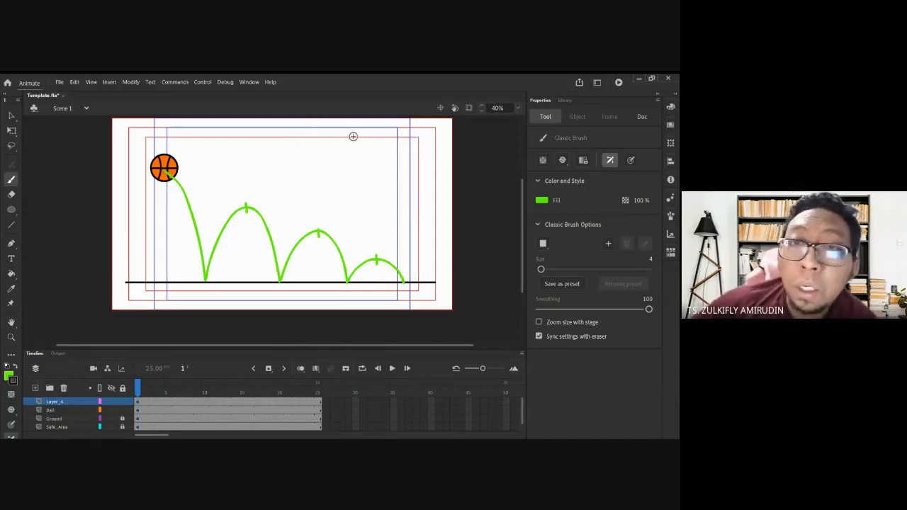
- Paint a few green demonstration strokes in the empty area above the smaller arcs, and undo them
{"action": "left_click_drag", "start_coordinate": [345, 152], "coordinate": [366, 202]}
{"action": "mouse_move", "coordinate": [344, 155]}
{"action": "left_mouse_down"}
{"action": "mouse_move", "coordinate": [365, 180]}
{"action": "mouse_move", "coordinate": [362, 200]}
{"action": "left_mouse_up"}
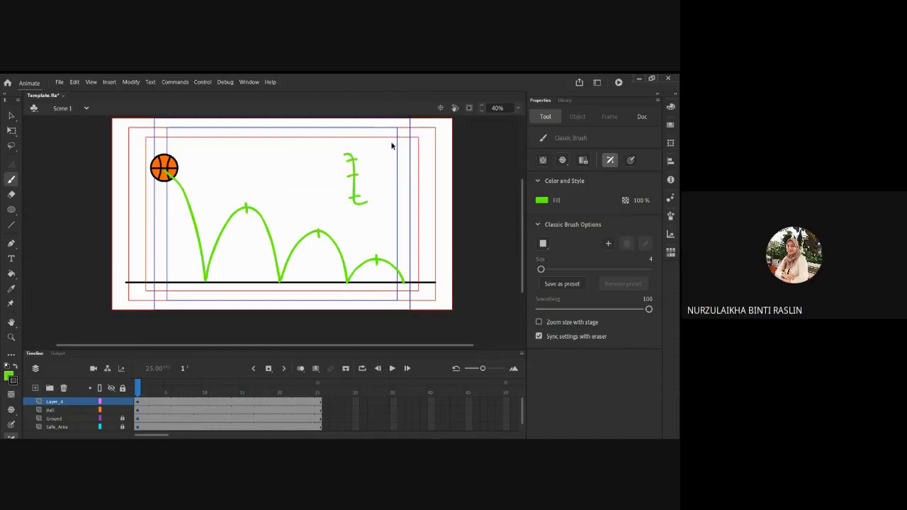
{"action": "key", "text": "ctrl+z"}
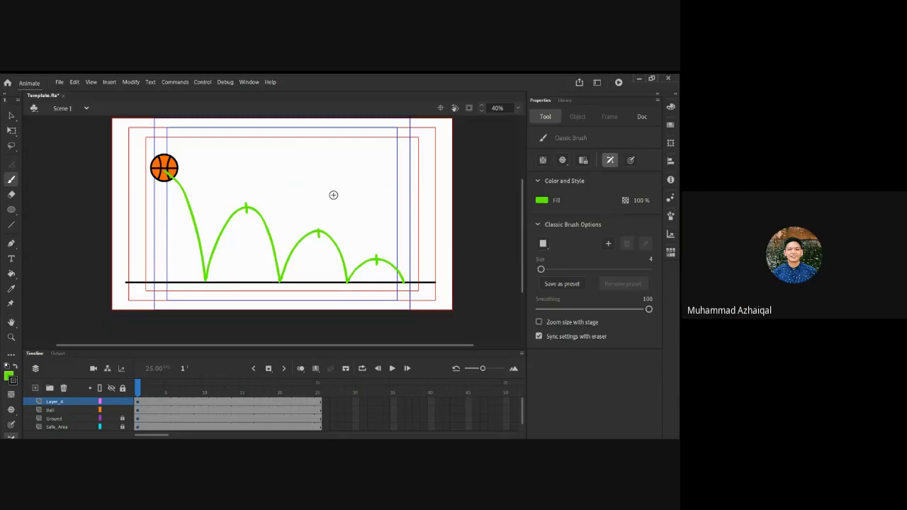
- Rename the bounce path's layer to Guide and lock it, and make the Ball layer active
{"action": "double_click", "coordinate": [53, 401]}
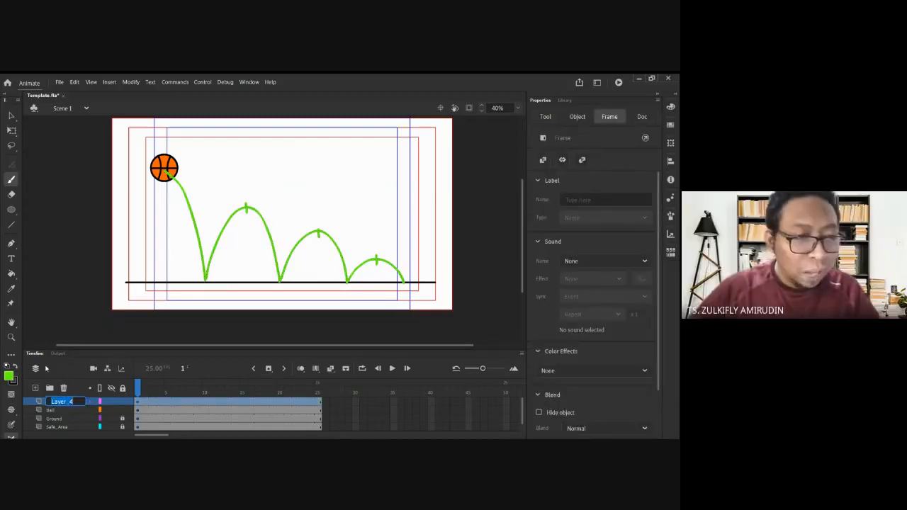
{"action": "type", "text": "Guide"}
{"action": "key", "text": "Return"}
{"action": "left_click", "coordinate": [123, 402]}
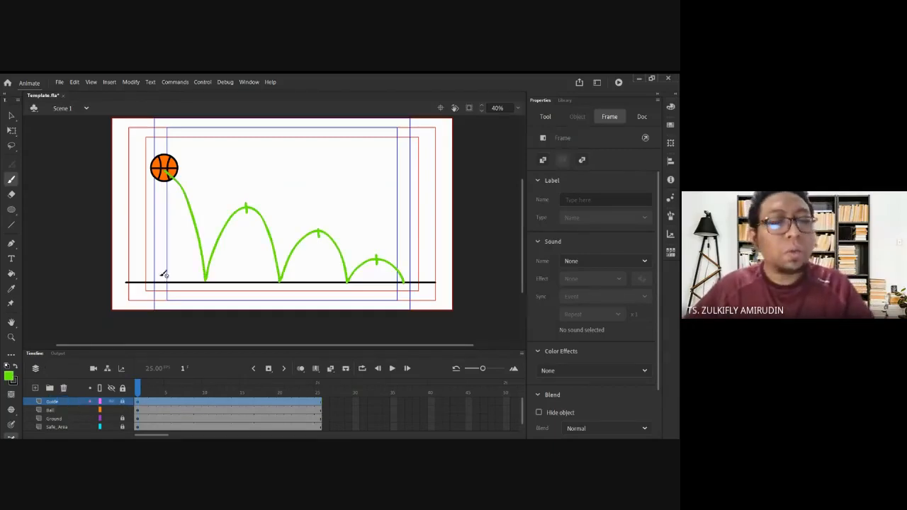
{"action": "left_click", "coordinate": [74, 410]}
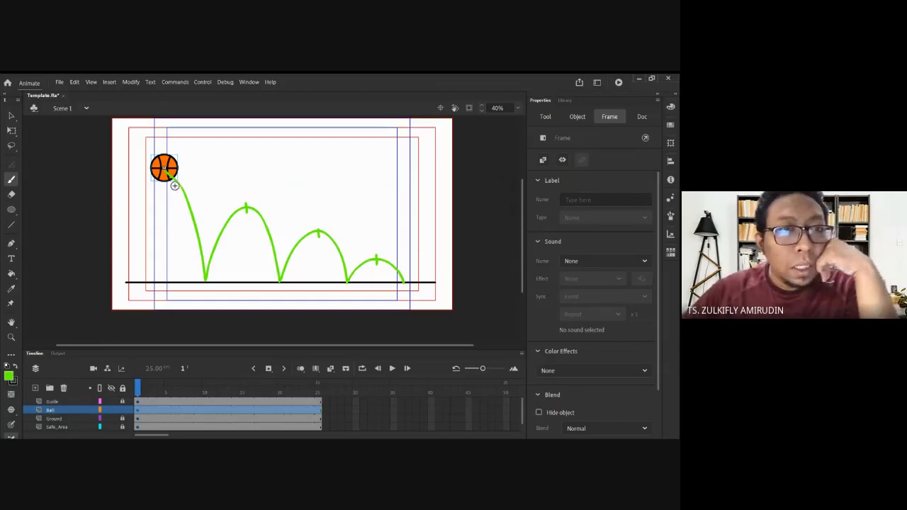
- Unlock the Guide layer and paint the green labels P1 beside the basketball and P2 below the first ground contact
{"action": "left_click", "coordinate": [123, 401]}
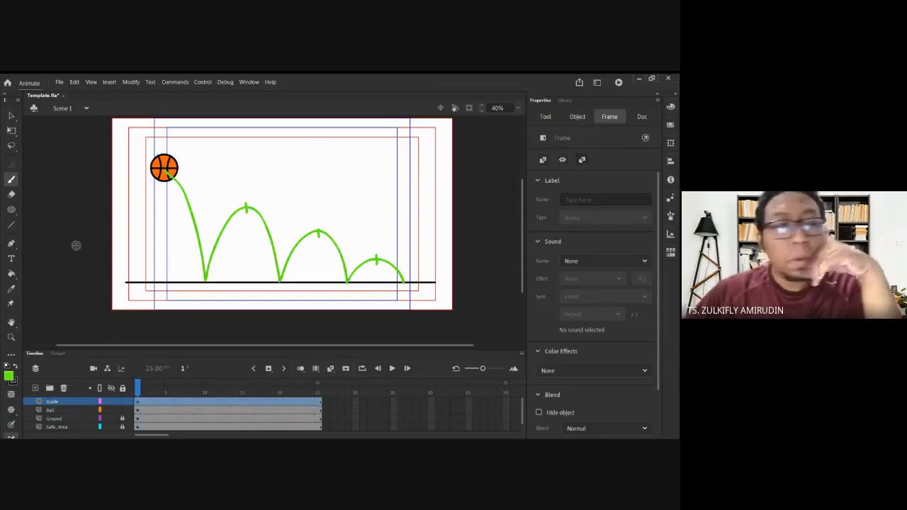
{"action": "left_click", "coordinate": [165, 185]}
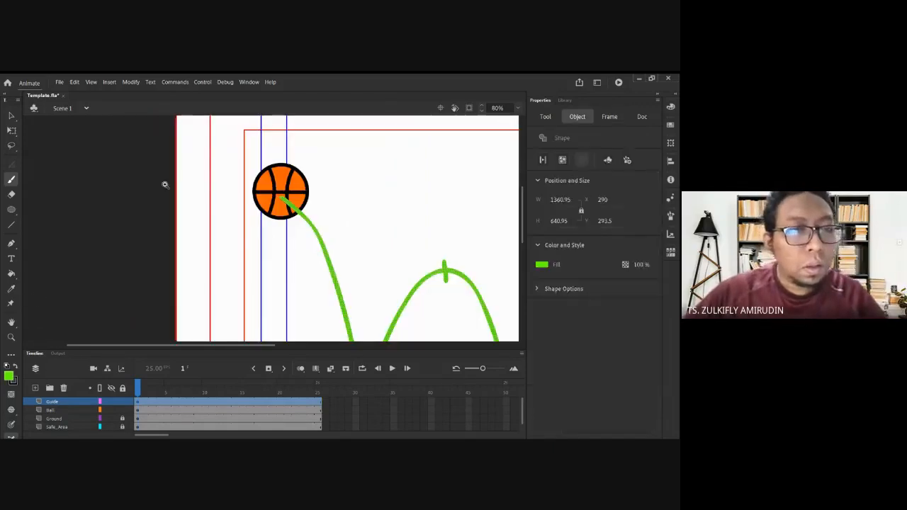
{"action": "mouse_move", "coordinate": [224, 192]}
{"action": "left_mouse_down"}
{"action": "mouse_move", "coordinate": [224, 213]}
{"action": "mouse_move", "coordinate": [225, 202]}
{"action": "mouse_move", "coordinate": [234, 215]}
{"action": "left_mouse_up"}
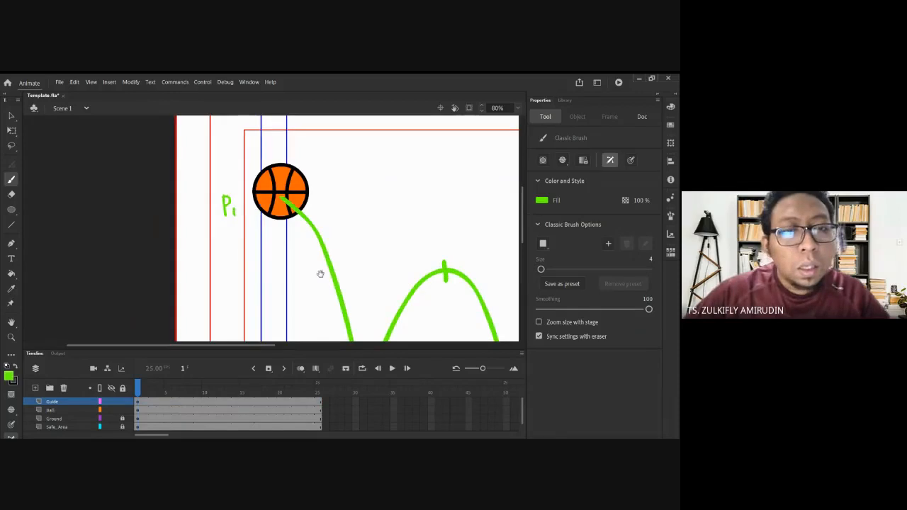
{"action": "left_click_drag", "start_coordinate": [321, 275], "coordinate": [272, 114]}
{"action": "left_click_drag", "start_coordinate": [305, 272], "coordinate": [305, 291]}
{"action": "left_click_drag", "start_coordinate": [305, 273], "coordinate": [326, 292]}
{"action": "mouse_move", "coordinate": [397, 182]}
{"action": "left_mouse_down"}
{"action": "mouse_move", "coordinate": [313, 222]}
{"action": "mouse_move", "coordinate": [297, 263]}
{"action": "left_mouse_up"}
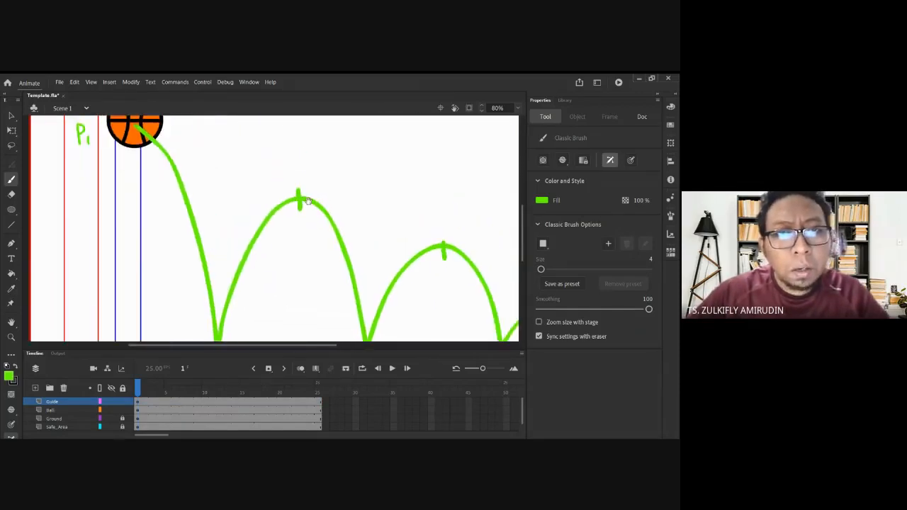
{"action": "left_click_drag", "start_coordinate": [190, 292], "coordinate": [263, 228]}
- Paint the green labels P3 above the first arc's peak and P4 below the second ground contact
{"action": "scroll", "coordinate": [330, 152], "scroll_direction": "up", "scroll_amount": 4}
{"action": "scroll", "coordinate": [330, 151], "scroll_direction": "right", "scroll_amount": 2}
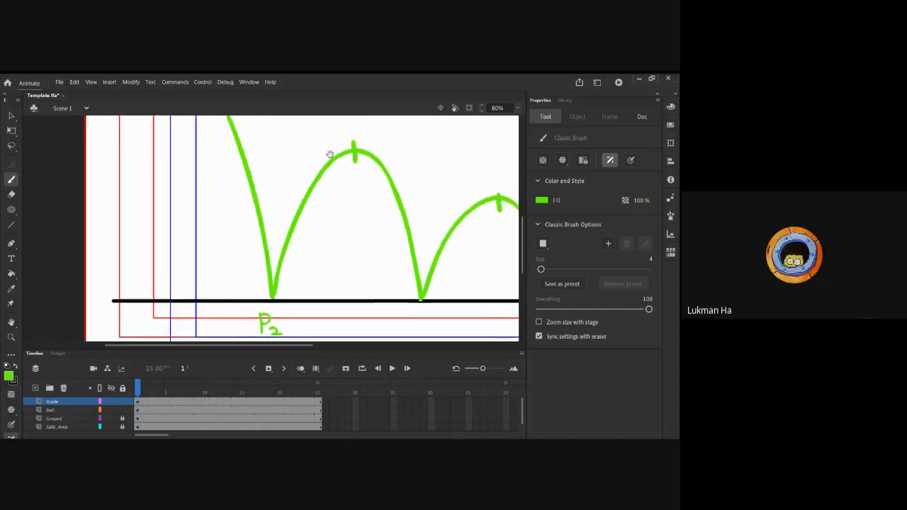
{"action": "left_click_drag", "start_coordinate": [325, 150], "coordinate": [326, 162]}
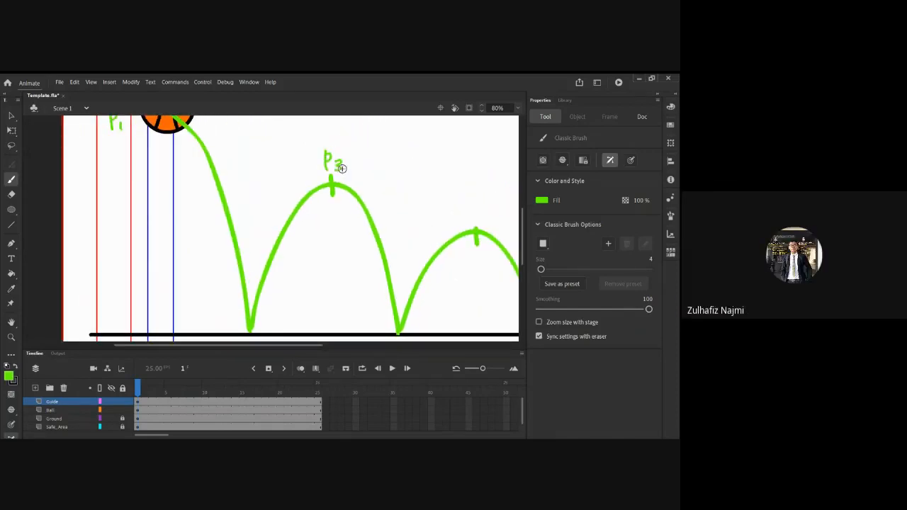
{"action": "scroll", "coordinate": [419, 264], "scroll_direction": "down", "scroll_amount": 4}
{"action": "scroll", "coordinate": [419, 263], "scroll_direction": "right", "scroll_amount": 2}
{"action": "left_click_drag", "start_coordinate": [341, 239], "coordinate": [343, 247]}
{"action": "left_click_drag", "start_coordinate": [351, 240], "coordinate": [355, 250]}
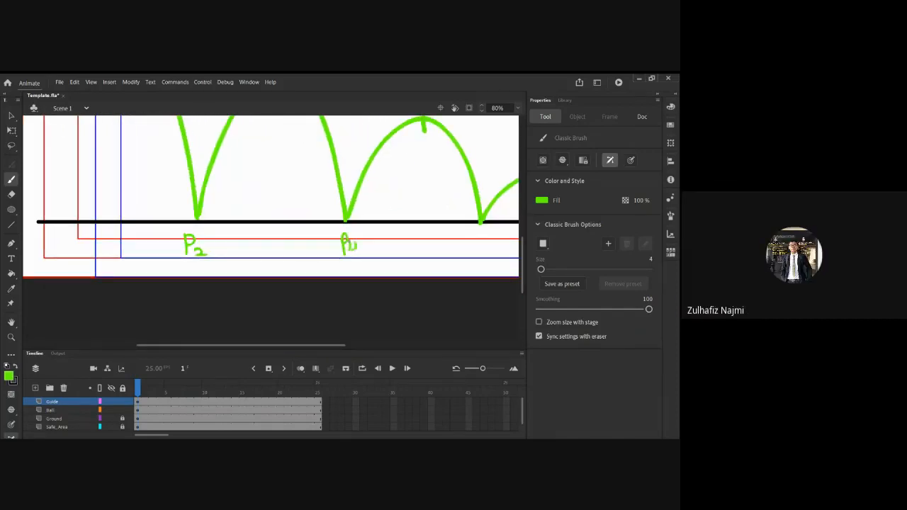
- Paint the green labels P5 above the second arc's peak and P6 below the third ground contact
{"action": "scroll", "coordinate": [389, 191], "scroll_direction": "up", "scroll_amount": 4}
{"action": "scroll", "coordinate": [388, 192], "scroll_direction": "right", "scroll_amount": 2}
{"action": "mouse_move", "coordinate": [376, 150]}
{"action": "left_mouse_down"}
{"action": "mouse_move", "coordinate": [376, 167]}
{"action": "mouse_move", "coordinate": [384, 166]}
{"action": "left_mouse_up"}
{"action": "scroll", "coordinate": [354, 213], "scroll_direction": "down", "scroll_amount": 3}
{"action": "scroll", "coordinate": [355, 212], "scroll_direction": "right", "scroll_amount": 3}
{"action": "left_click_drag", "start_coordinate": [333, 239], "coordinate": [333, 257]}
{"action": "left_click_drag", "start_coordinate": [333, 238], "coordinate": [339, 247]}
{"action": "left_click_drag", "start_coordinate": [346, 245], "coordinate": [343, 259]}
- Paint the green labels P7 above the last arc's peak and P8 below the end of the path
{"action": "left_click_drag", "start_coordinate": [390, 149], "coordinate": [389, 166]}
{"action": "mouse_move", "coordinate": [389, 150]}
{"action": "left_mouse_down"}
{"action": "mouse_move", "coordinate": [399, 159]}
{"action": "mouse_move", "coordinate": [395, 171]}
{"action": "left_mouse_up"}
{"action": "mouse_move", "coordinate": [442, 238]}
{"action": "left_mouse_down"}
{"action": "mouse_move", "coordinate": [442, 258]}
{"action": "mouse_move", "coordinate": [448, 246]}
{"action": "left_mouse_up"}
{"action": "mouse_move", "coordinate": [457, 243]}
{"action": "left_mouse_down"}
{"action": "mouse_move", "coordinate": [454, 252]}
{"action": "mouse_move", "coordinate": [458, 245]}
{"action": "left_mouse_up"}
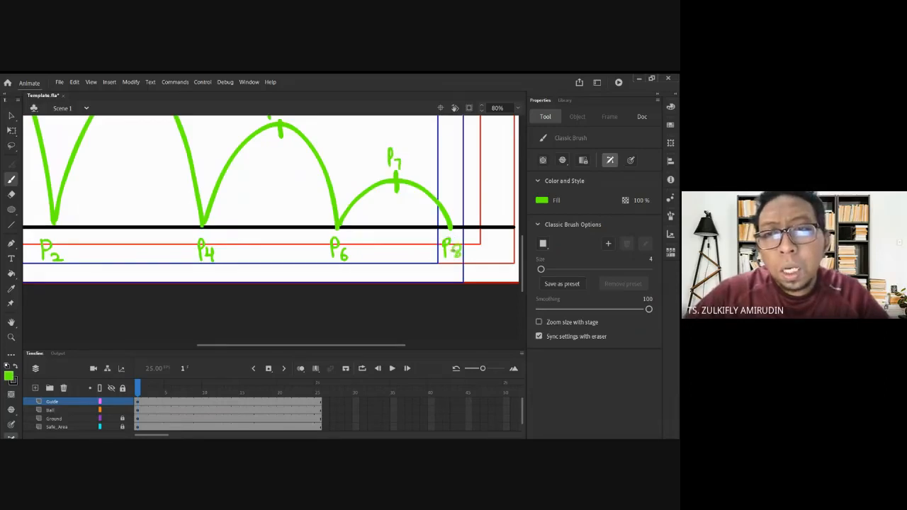
- Bring the whole labelled bounce path into view and save the document
{"action": "scroll", "coordinate": [279, 173], "scroll_direction": "up", "scroll_amount": 5}
{"action": "scroll", "coordinate": [279, 173], "scroll_direction": "left", "scroll_amount": 3}
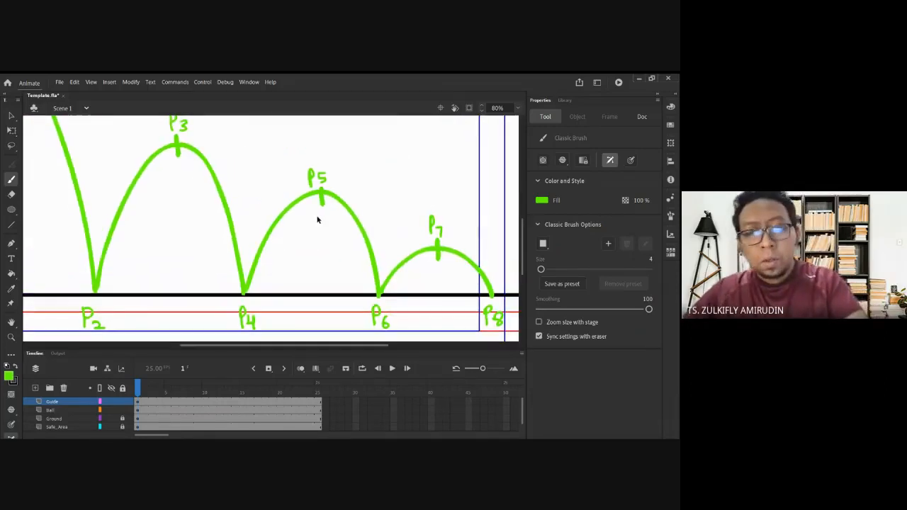
{"action": "key", "text": "ctrl+minus"}
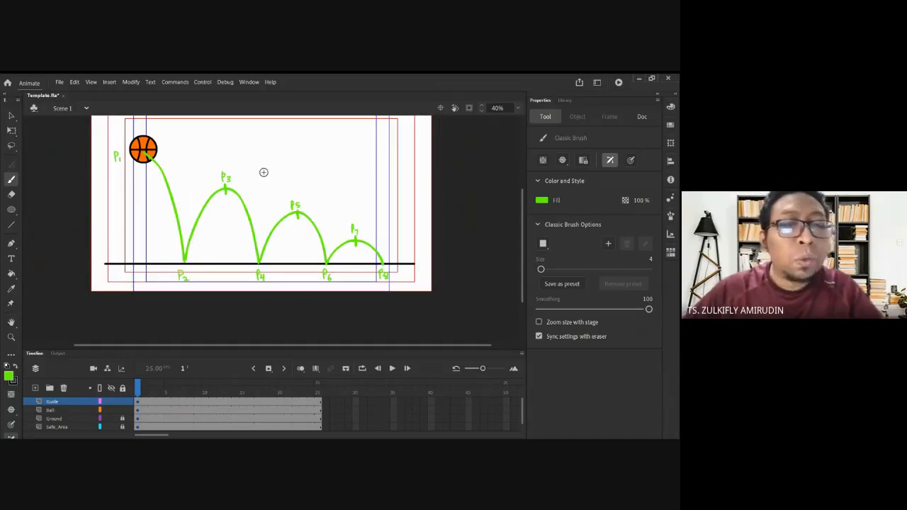
{"action": "scroll", "coordinate": [290, 172], "scroll_direction": "up", "scroll_amount": 2}
{"action": "key", "text": "ctrl+s"}
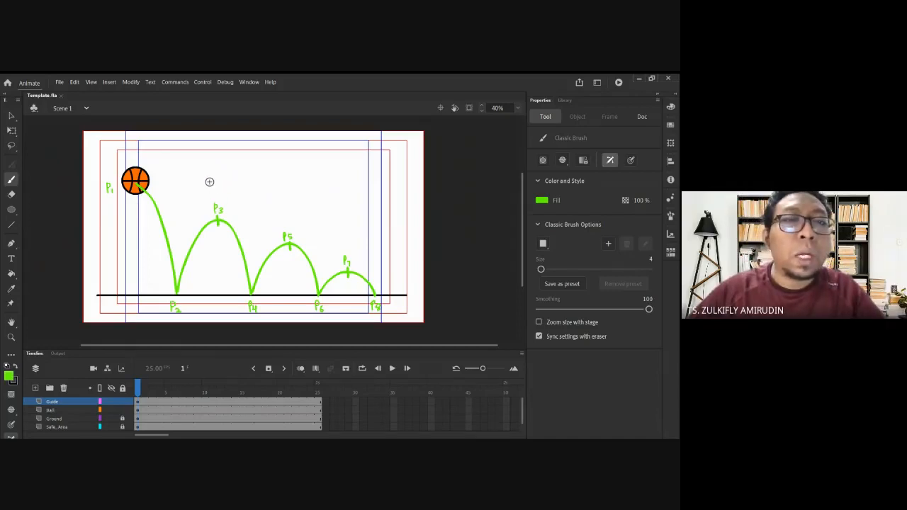
- Paint the notes "Straight ahead" and "Pose to Pose" in the empty area above the smaller arcs, and lock the Guide layer
{"action": "mouse_move", "coordinate": [278, 161]}
{"action": "left_mouse_down"}
{"action": "mouse_move", "coordinate": [282, 172]}
{"action": "mouse_move", "coordinate": [309, 170]}
{"action": "mouse_move", "coordinate": [313, 181]}
{"action": "mouse_move", "coordinate": [318, 170]}
{"action": "mouse_move", "coordinate": [373, 169]}
{"action": "left_mouse_up"}
{"action": "mouse_move", "coordinate": [283, 187]}
{"action": "left_mouse_down"}
{"action": "mouse_move", "coordinate": [286, 197]}
{"action": "mouse_move", "coordinate": [331, 198]}
{"action": "mouse_move", "coordinate": [352, 186]}
{"action": "mouse_move", "coordinate": [377, 192]}
{"action": "left_mouse_up"}
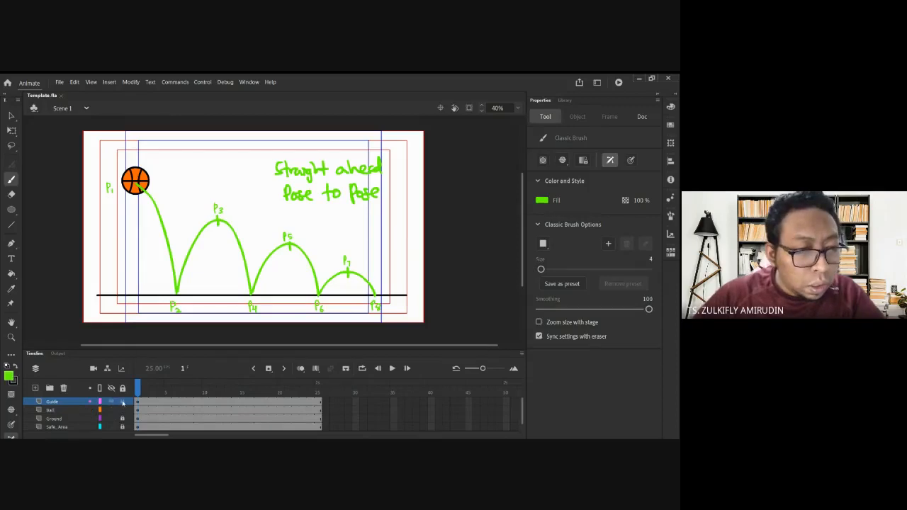
{"action": "left_click", "coordinate": [122, 402]}
- Make frame 1 of the Ball layer active and switch to the Selection tool
{"action": "left_click", "coordinate": [142, 411]}
{"action": "left_click", "coordinate": [137, 413]}
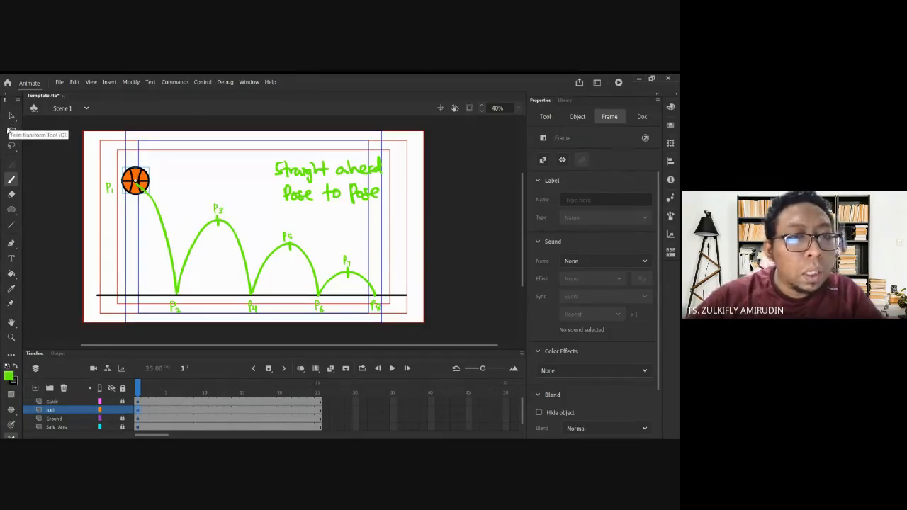
{"action": "left_click", "coordinate": [12, 116]}
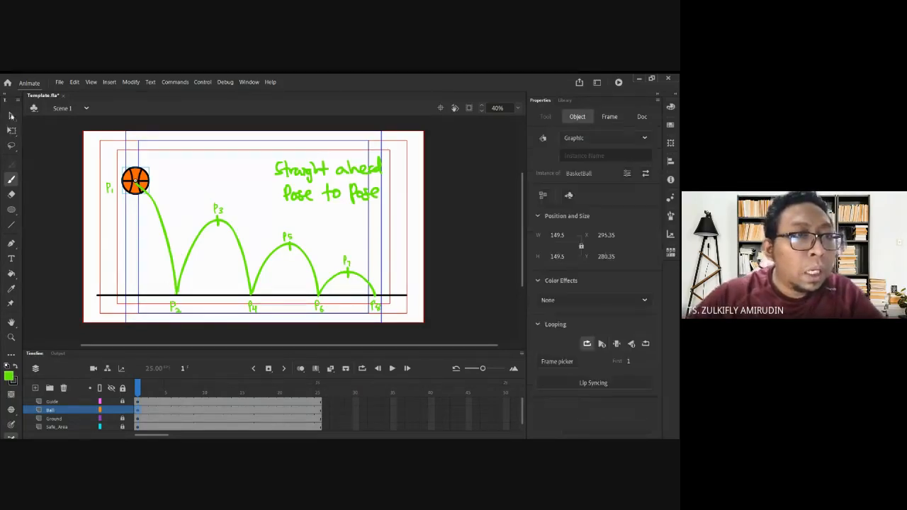
{"action": "left_click", "coordinate": [12, 116]}
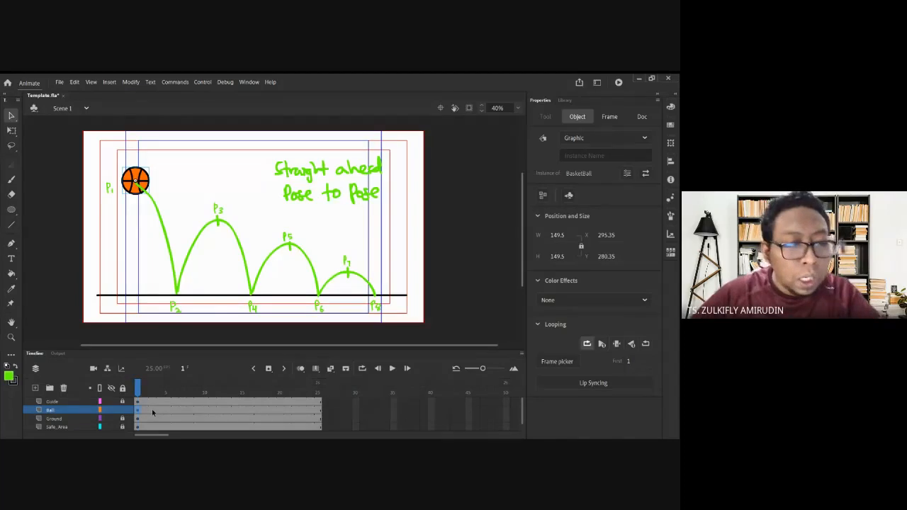
{"action": "left_click", "coordinate": [152, 411]}
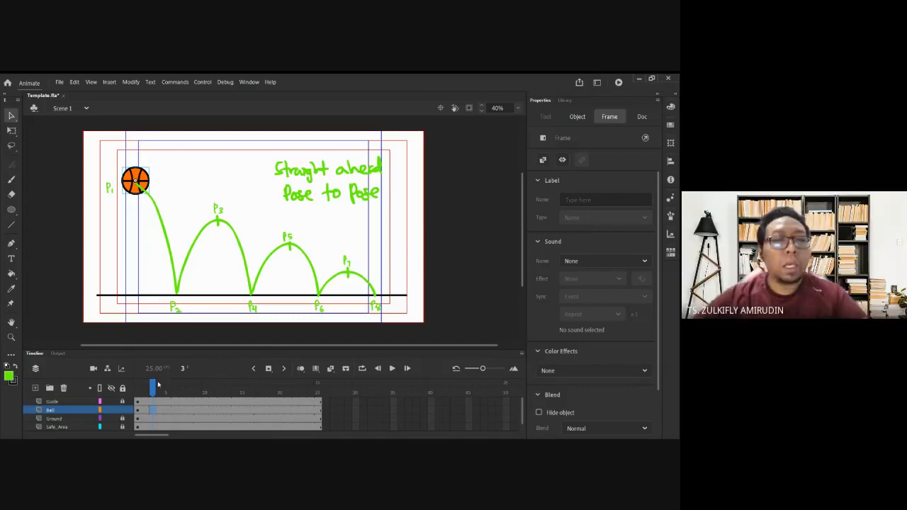
{"action": "left_click", "coordinate": [141, 411]}
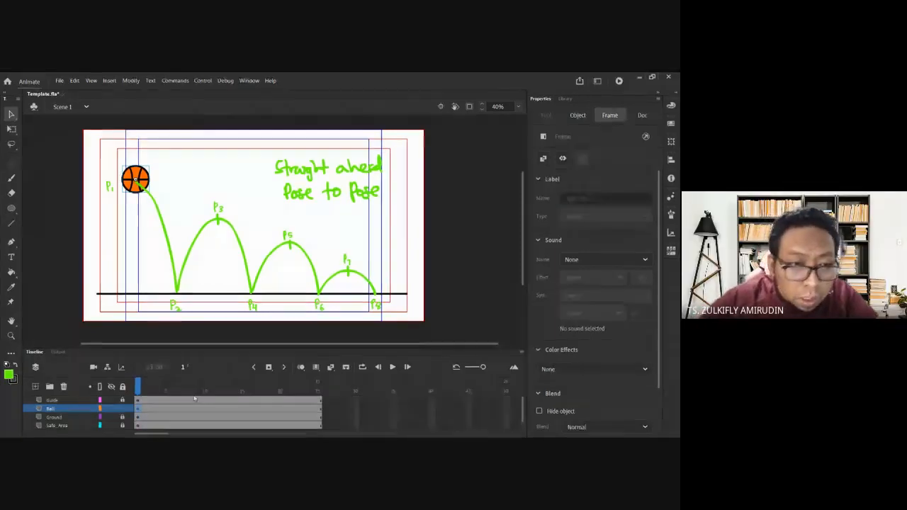
{"action": "left_click", "coordinate": [152, 412]}
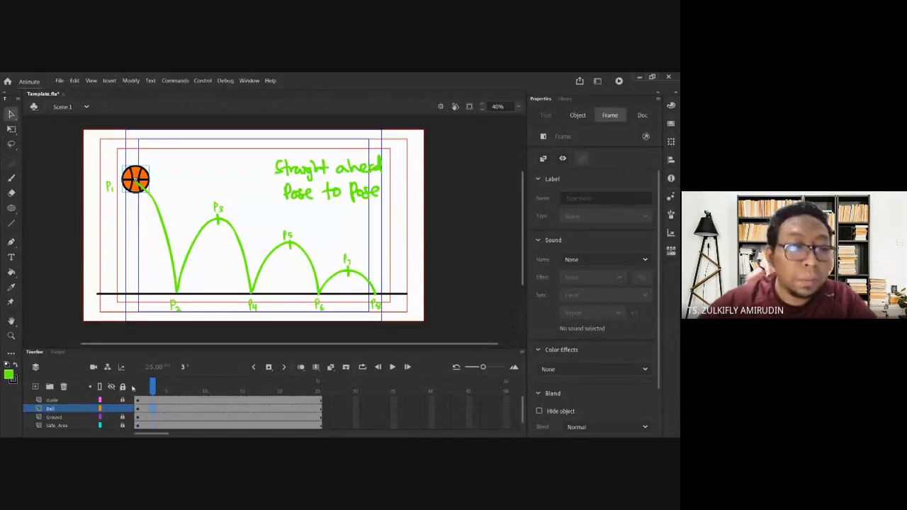
{"action": "left_click", "coordinate": [138, 411]}
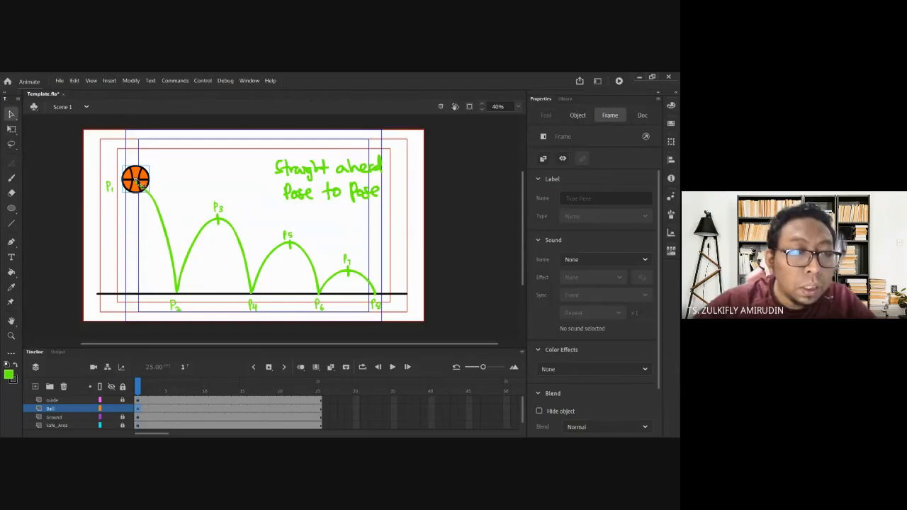
{"action": "left_click", "coordinate": [153, 412]}
{"action": "left_click", "coordinate": [139, 413]}
{"action": "left_click", "coordinate": [152, 411]}
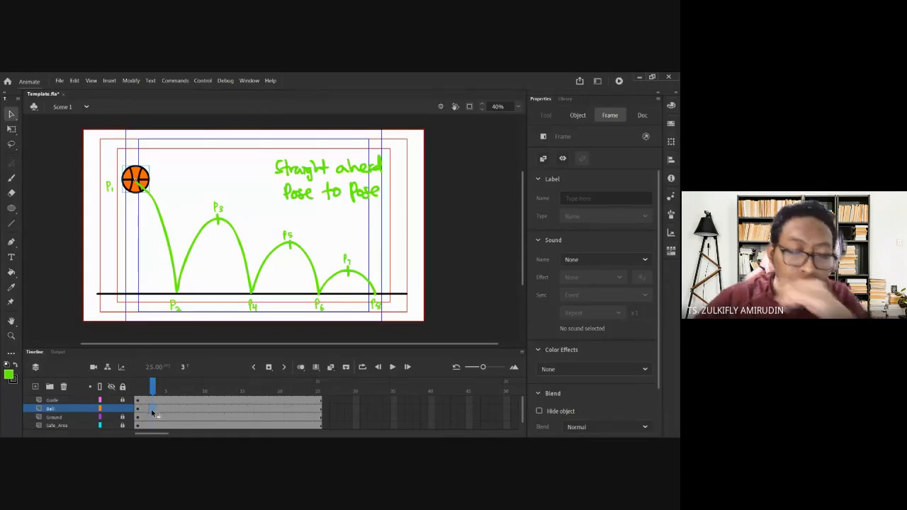
- Insert a keyframe at frame 5 of the Ball layer
{"action": "left_click", "coordinate": [167, 411]}
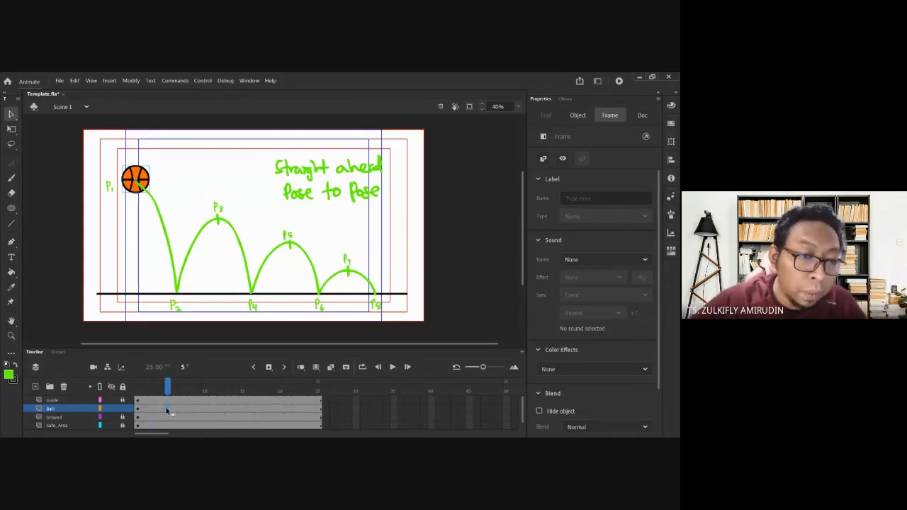
{"action": "left_click", "coordinate": [150, 410]}
{"action": "left_click", "coordinate": [167, 411]}
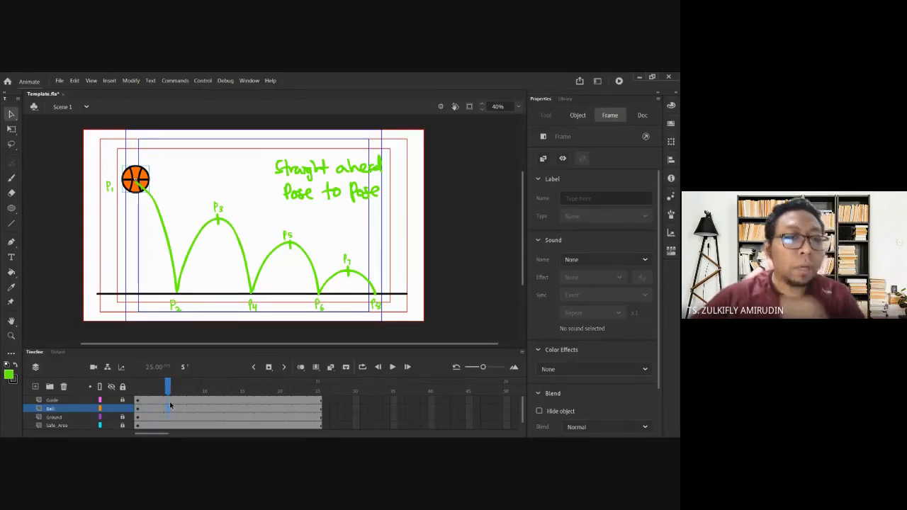
{"action": "left_click", "coordinate": [269, 369]}
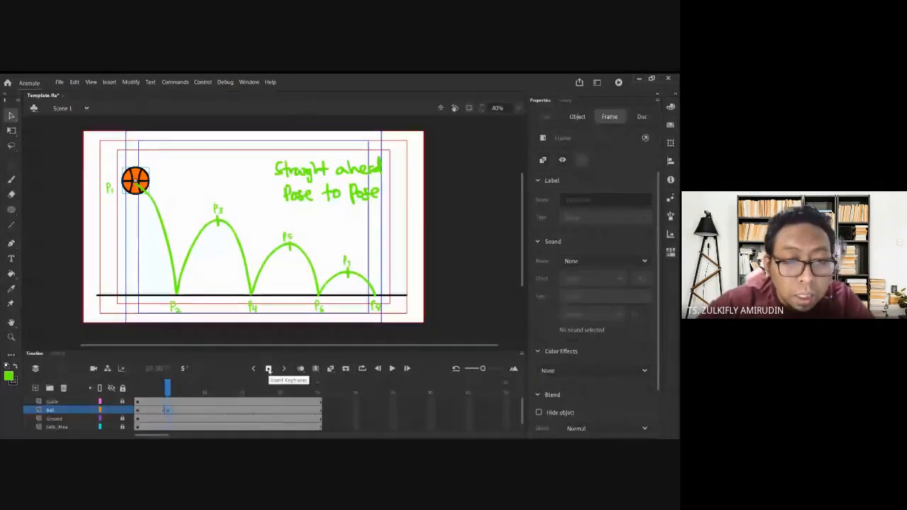
{"action": "left_click", "coordinate": [269, 369]}
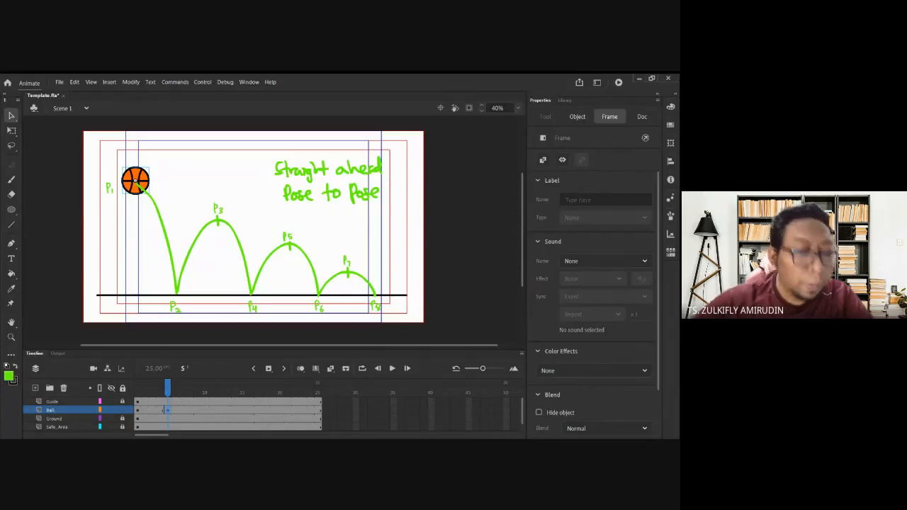
- On frame 5, move the basketball down to the ground contact at P2, at about X 525, Y 848
{"action": "key", "text": "comma"}
{"action": "key", "text": "comma"}
{"action": "key", "text": "comma"}
{"action": "left_click", "coordinate": [167, 411]}
{"action": "left_click_drag", "start_coordinate": [144, 185], "coordinate": [175, 270]}
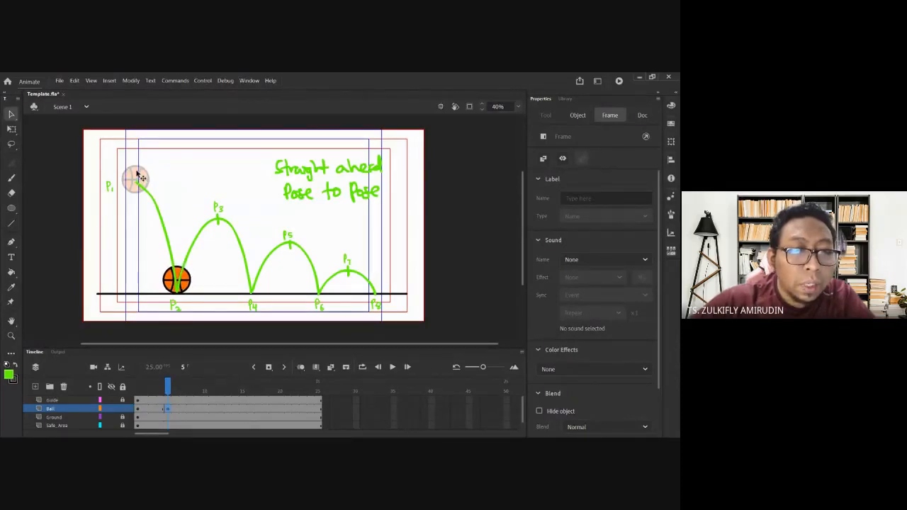
- Squash the frame 5 basketball with Free Transform to about 184 wide by 115 high
{"action": "left_click", "coordinate": [177, 278]}
{"action": "left_click", "coordinate": [12, 128]}
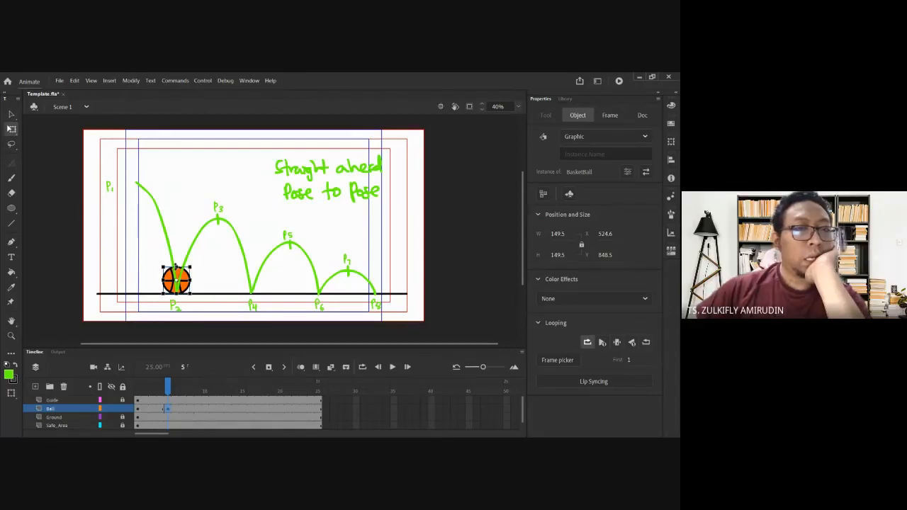
{"action": "mouse_move", "coordinate": [174, 266]}
{"action": "left_mouse_down"}
{"action": "mouse_move", "coordinate": [194, 281]}
{"action": "mouse_move", "coordinate": [177, 272]}
{"action": "left_mouse_up"}
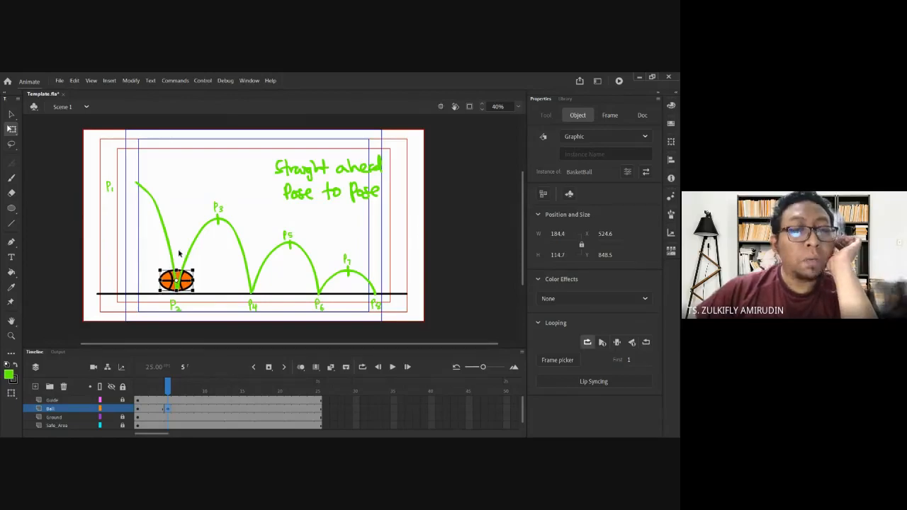
- Try flattening the ball to about 40 high, undo it, and settle on a squash about 184 wide by 130 high
{"action": "left_click_drag", "start_coordinate": [176, 269], "coordinate": [177, 277]}
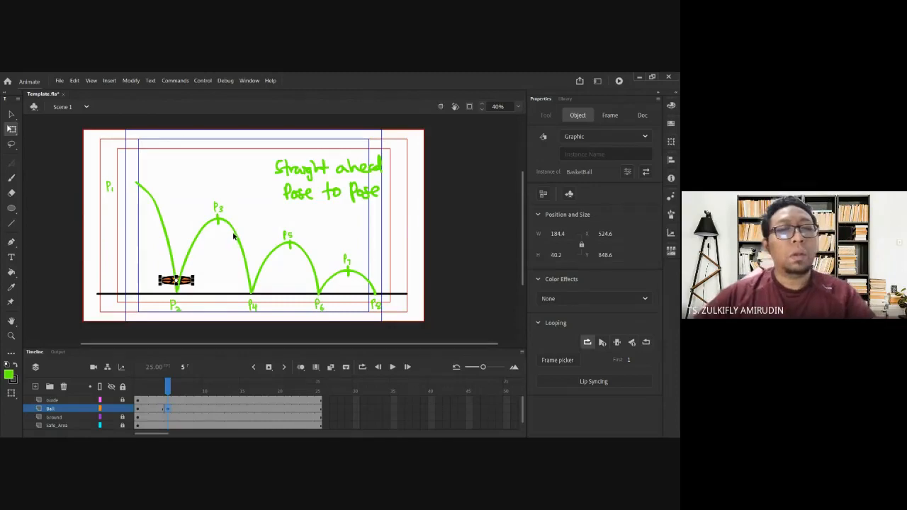
{"action": "key", "text": "ctrl+z"}
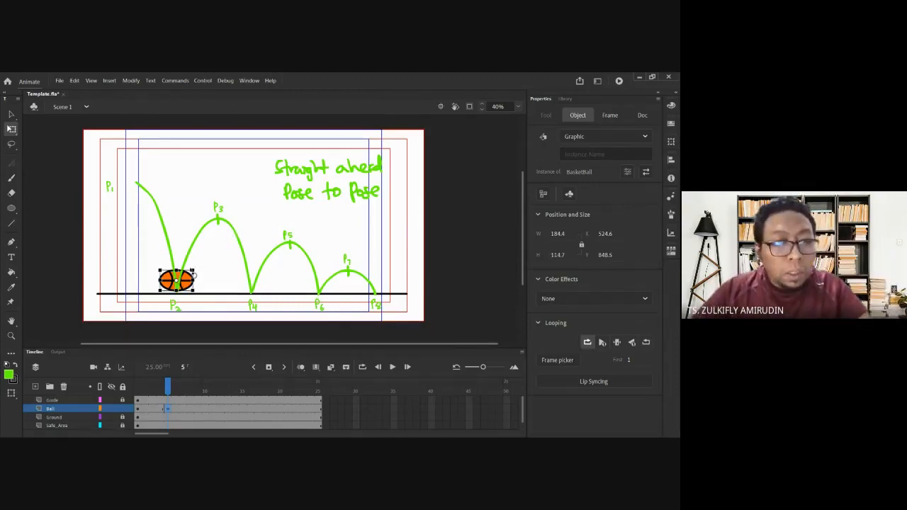
{"action": "key", "text": "ctrl+z"}
{"action": "key", "text": "ctrl+z"}
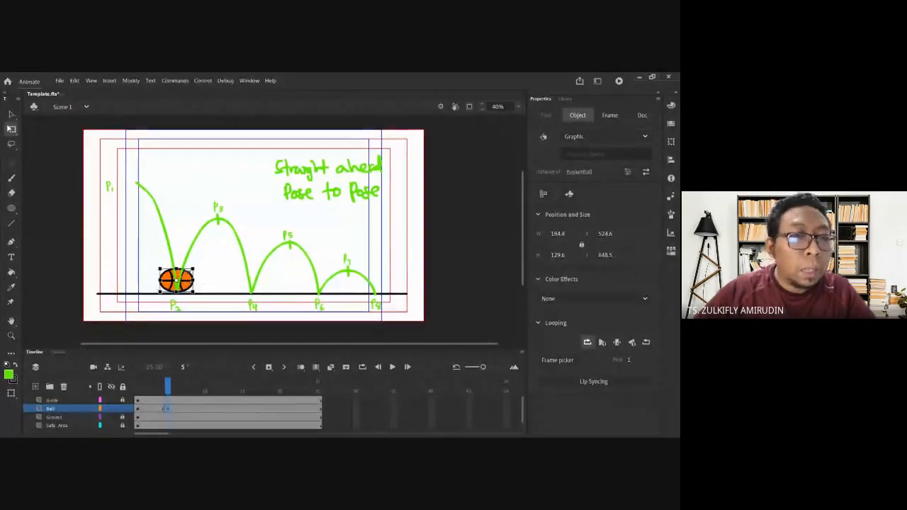
{"action": "left_click", "coordinate": [152, 260]}
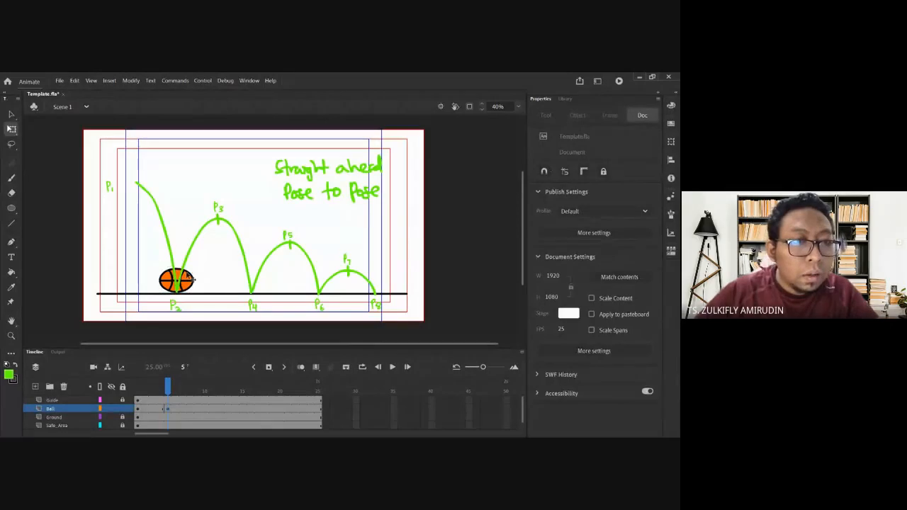
- Compare the ball with the preceding frame and nudge the squashed ball down so its base rests on the ground at P2
{"action": "key", "text": "comma"}
{"action": "key", "text": "period"}
{"action": "key", "text": "comma"}
{"action": "key", "text": "period"}
{"action": "left_click", "coordinate": [186, 284]}
{"action": "left_click_drag", "start_coordinate": [185, 284], "coordinate": [183, 283]}
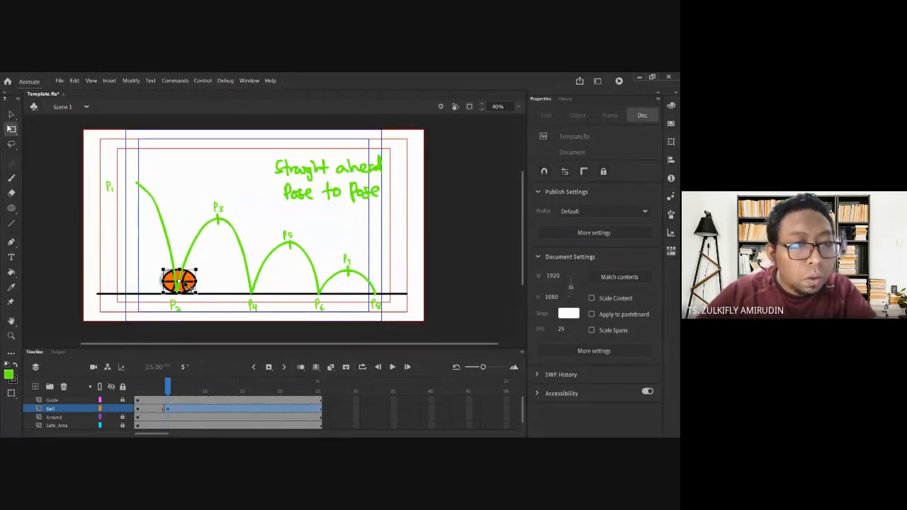
- Insert a keyframe at frame 9 of the Ball layer for the next pose
{"action": "left_click", "coordinate": [178, 410]}
{"action": "left_click", "coordinate": [181, 411]}
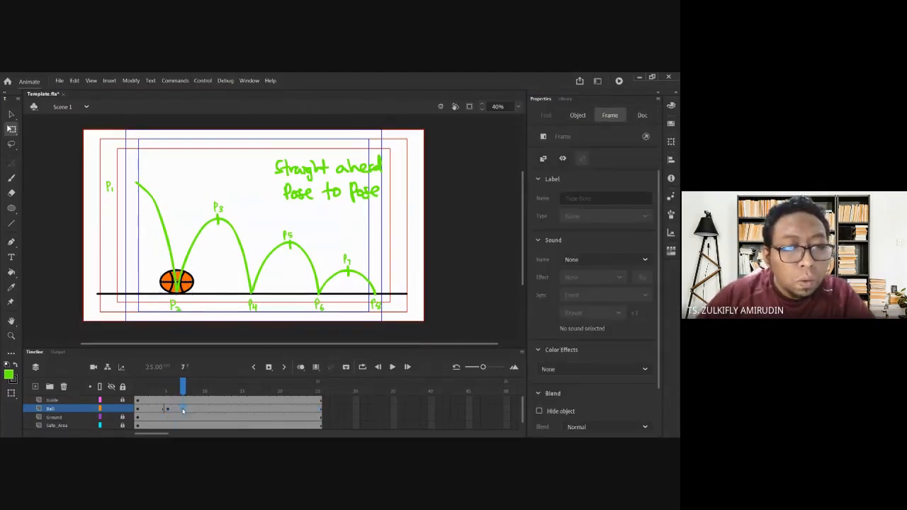
{"action": "left_click", "coordinate": [200, 409]}
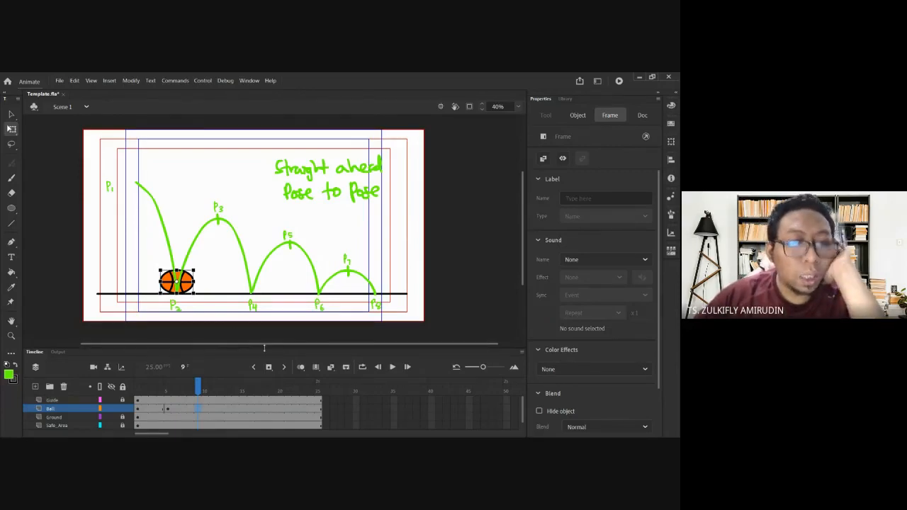
{"action": "left_click", "coordinate": [198, 409]}
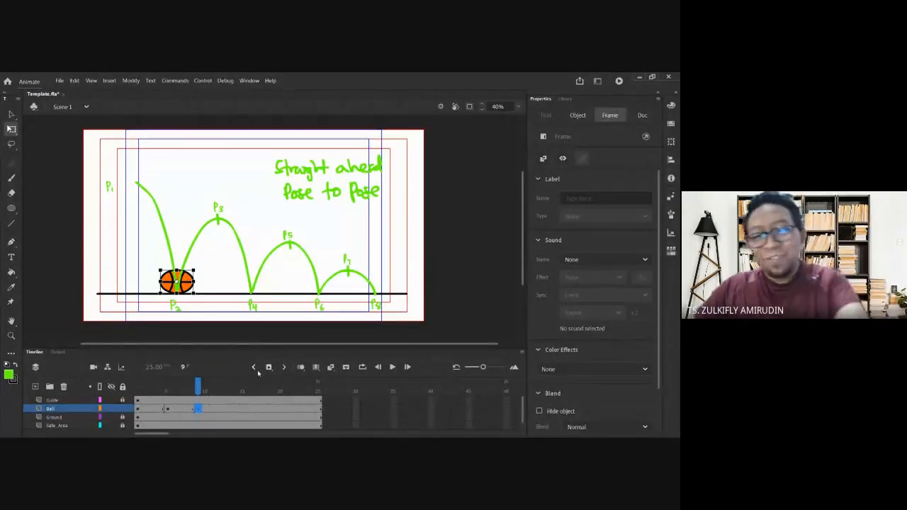
- Try pasting the round basketball from the P1 pose into frame 9 of the Ball layer
{"action": "left_click", "coordinate": [151, 412]}
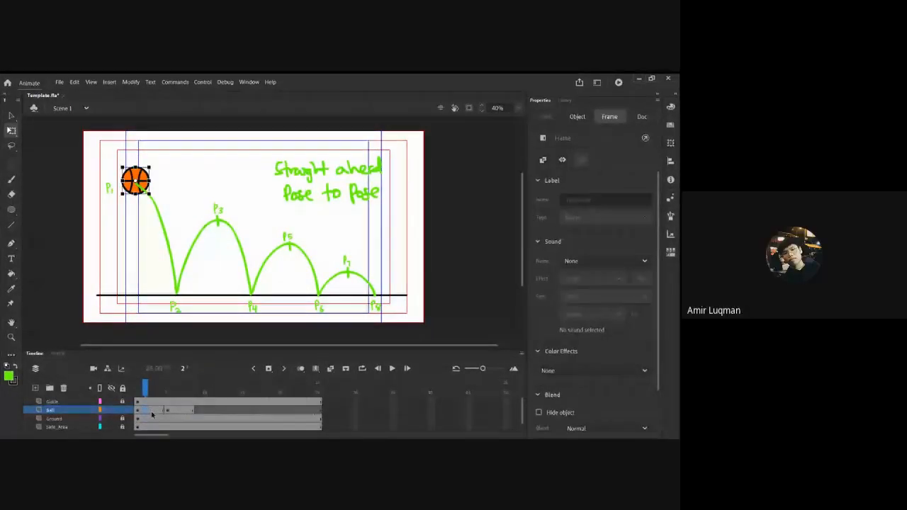
{"action": "left_click", "coordinate": [198, 409]}
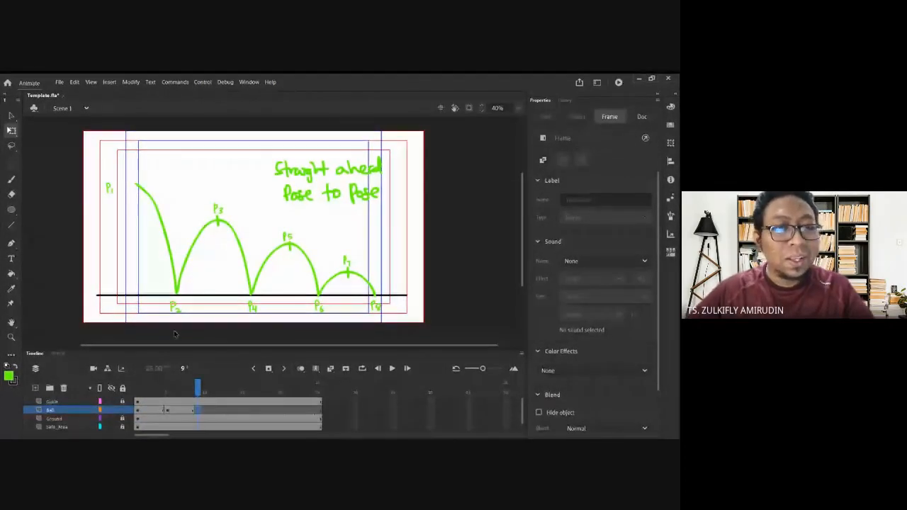
{"action": "key", "text": "ctrl+v"}
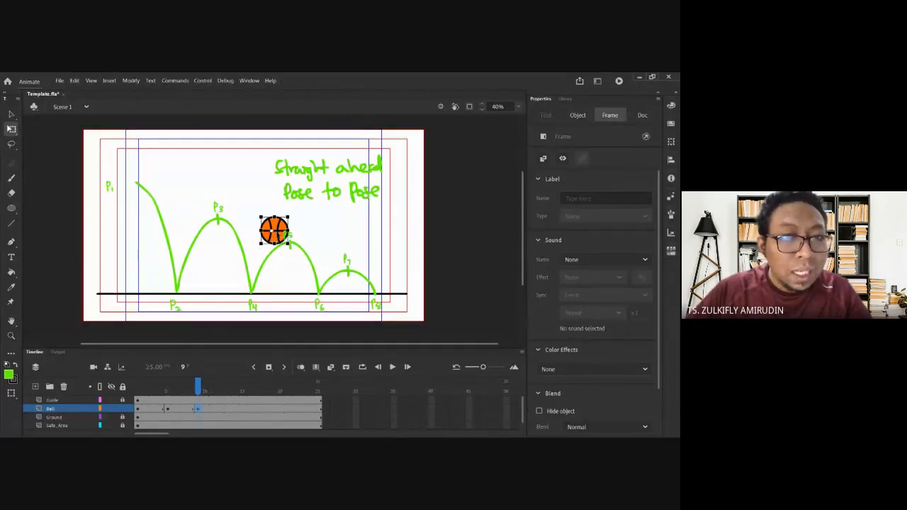
{"action": "left_click", "coordinate": [277, 234]}
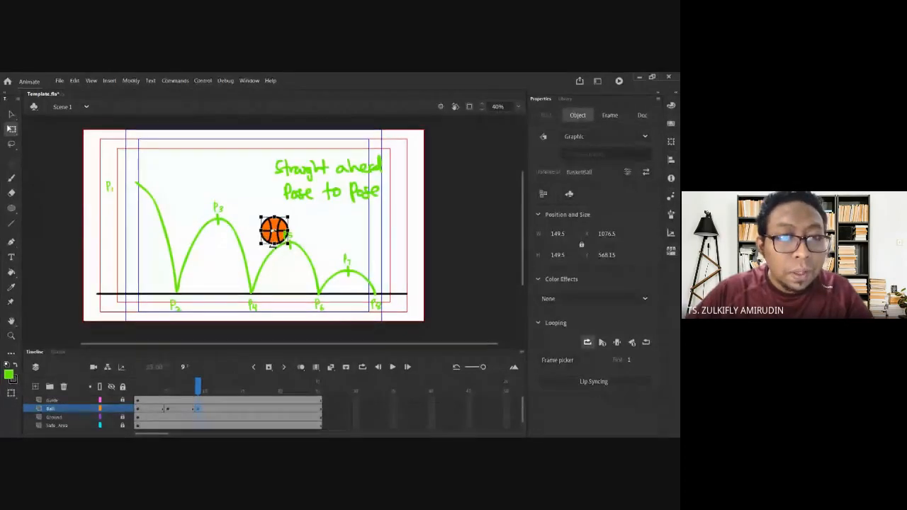
{"action": "scroll", "coordinate": [272, 236], "scroll_direction": "up", "scroll_amount": 2}
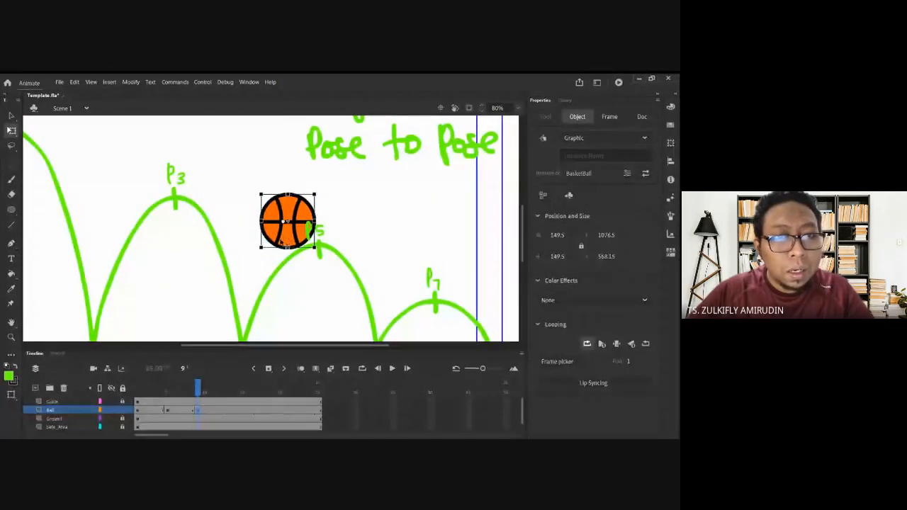
{"action": "key", "text": "Delete"}
{"action": "scroll", "coordinate": [132, 224], "scroll_direction": "left", "scroll_amount": 5}
{"action": "scroll", "coordinate": [132, 224], "scroll_direction": "left", "scroll_amount": 2}
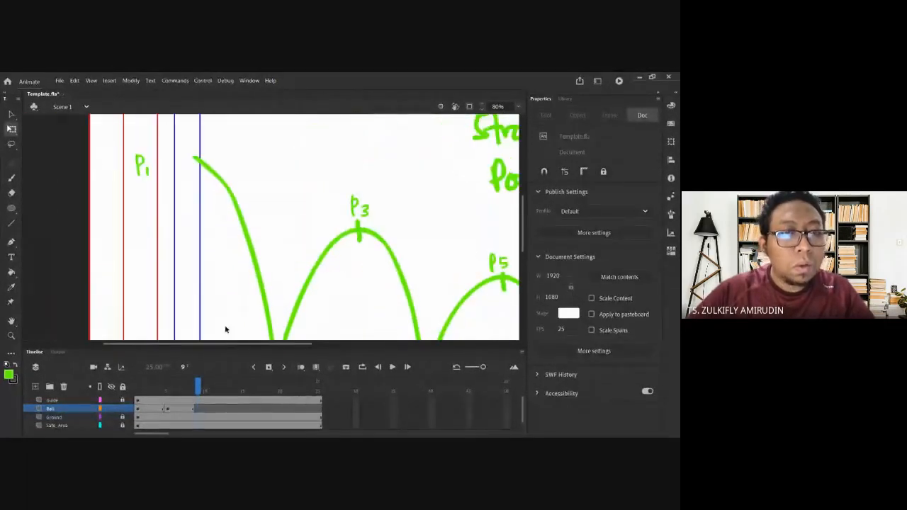
- Copy the round ball from frame 1 into frame 9 of the Ball layer and move it onto the P3 peak
{"action": "left_click", "coordinate": [138, 409]}
{"action": "left_click", "coordinate": [198, 160]}
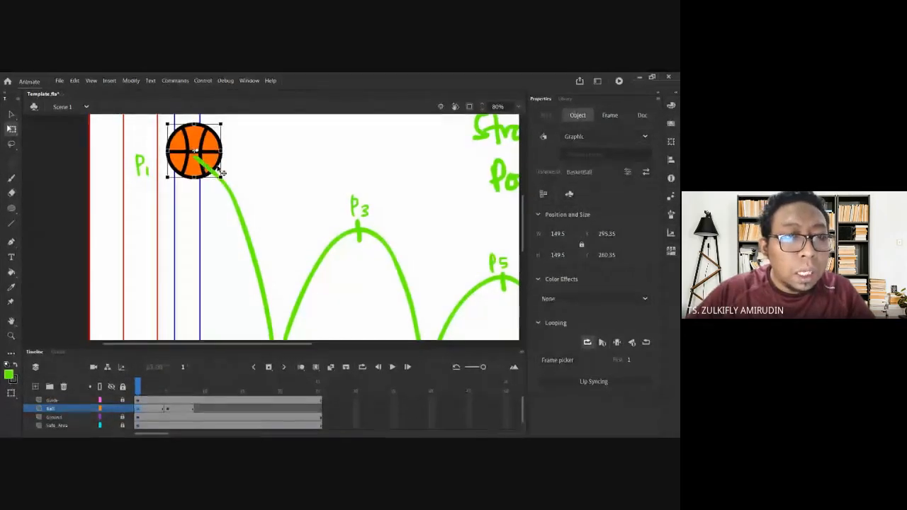
{"action": "key", "text": "Return"}
{"action": "key", "text": "ctrl+minus"}
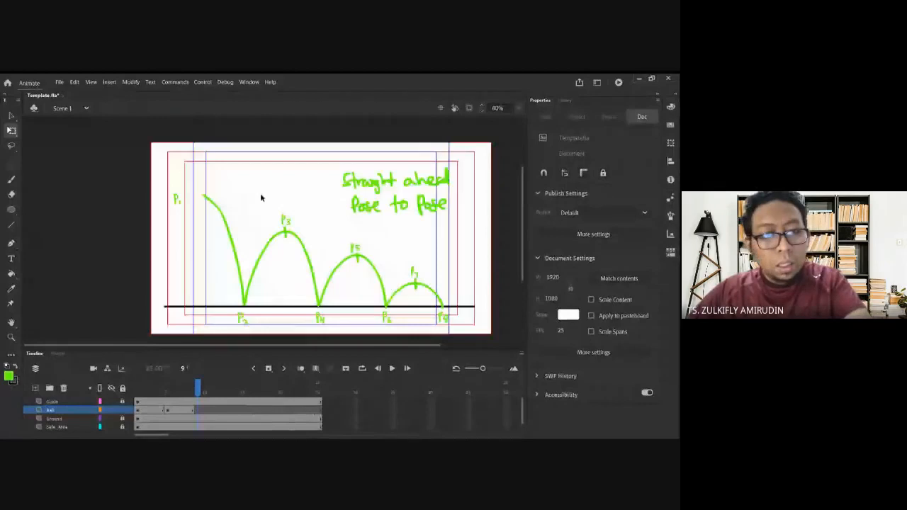
{"action": "key", "text": "comma"}
{"action": "key", "text": "comma"}
{"action": "key", "text": "comma"}
{"action": "key", "text": "comma"}
{"action": "key", "text": "comma"}
{"action": "key", "text": "comma"}
{"action": "key", "text": "comma"}
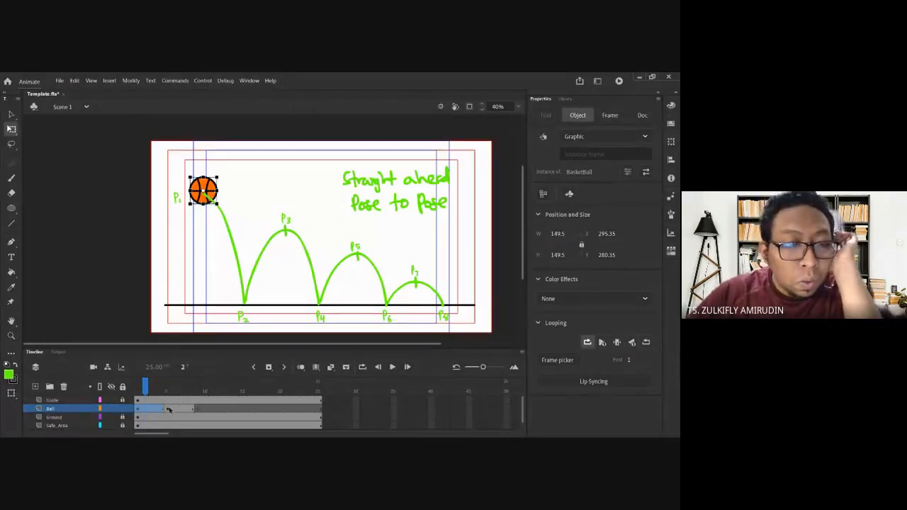
{"action": "left_click", "coordinate": [139, 408]}
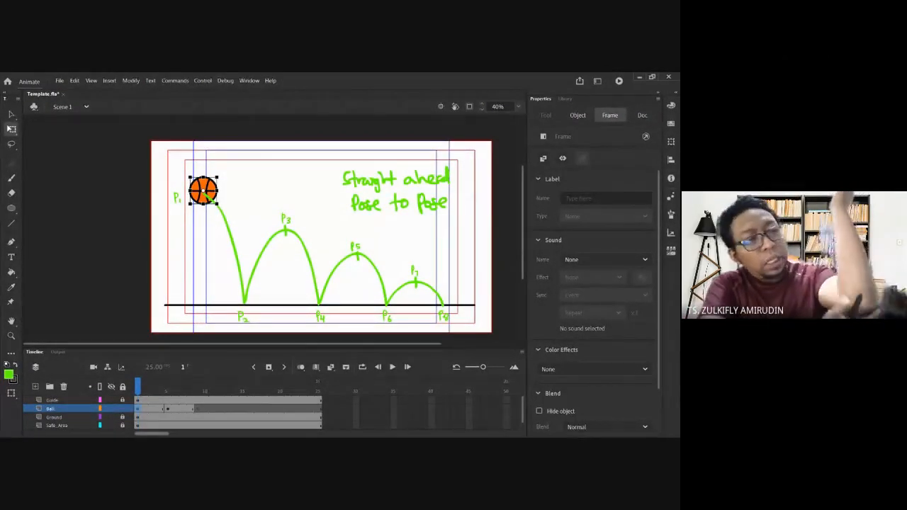
{"action": "left_click", "coordinate": [198, 409]}
{"action": "key", "text": "F6"}
{"action": "left_click_drag", "start_coordinate": [203, 187], "coordinate": [286, 228]}
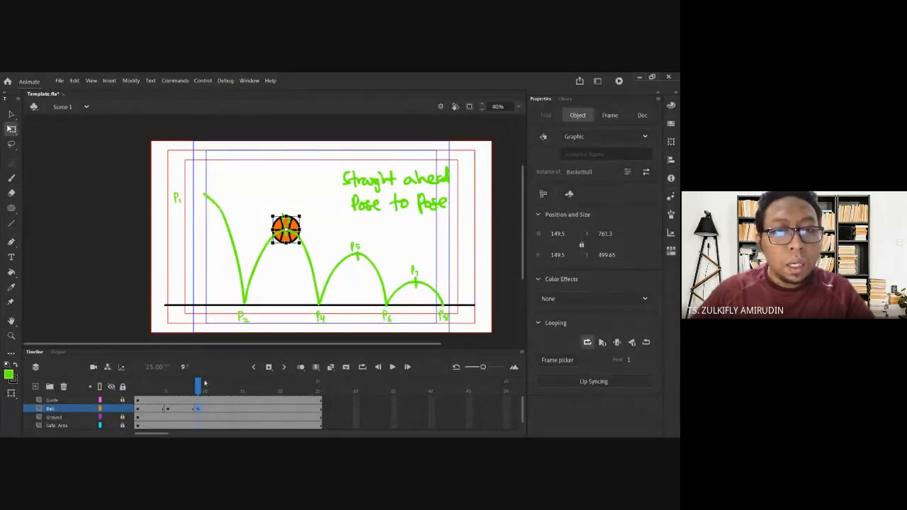
- Insert a keyframe at frame 13 of the Ball layer and replace its ball with the squashed ball from frame 5, pasted in place
{"action": "left_click", "coordinate": [229, 410]}
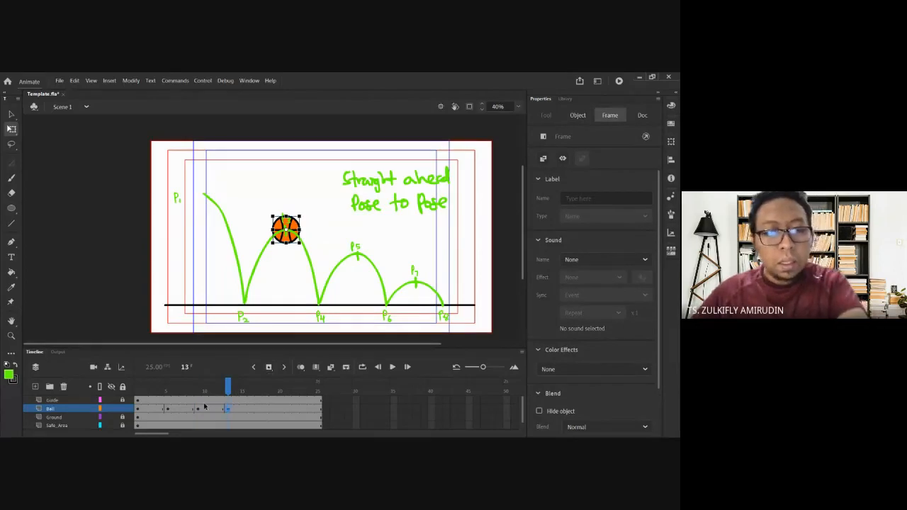
{"action": "left_click", "coordinate": [167, 410]}
{"action": "left_click", "coordinate": [229, 410]}
{"action": "key", "text": "ctrl+alt+v"}
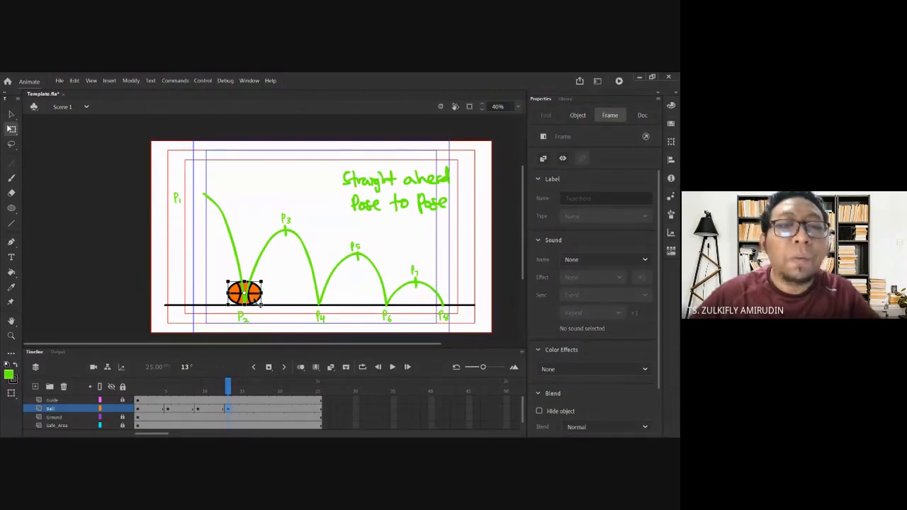
- Shift the squashed ball at frame 13 horizontally along the ground to the P4 contact point
{"action": "key", "text": "shift+Right"}
{"action": "key", "text": "shift+Right"}
{"action": "key", "text": "shift+Right"}
{"action": "key", "text": "shift+Right"}
{"action": "key", "text": "shift+Right"}
{"action": "key", "text": "shift+Right"}
{"action": "key", "text": "shift+Right"}
{"action": "key", "text": "shift+Right"}
{"action": "key", "text": "shift+Right"}
{"action": "key", "text": "shift+Right"}
{"action": "key", "text": "shift+Right"}
{"action": "key", "text": "shift+Right"}
{"action": "key", "text": "shift+Right"}
{"action": "key", "text": "shift+Right"}
{"action": "key", "text": "shift+Right"}
{"action": "key", "text": "shift+Right"}
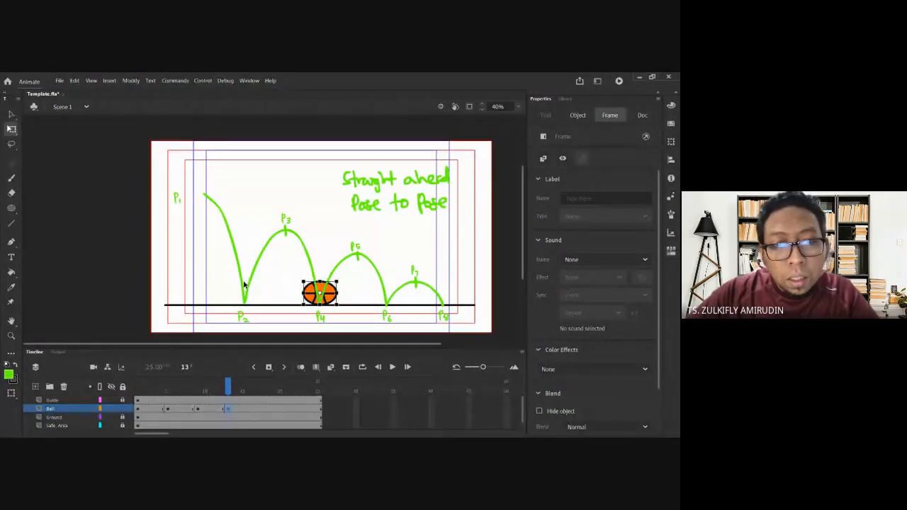
{"action": "key", "text": "shift+Right"}
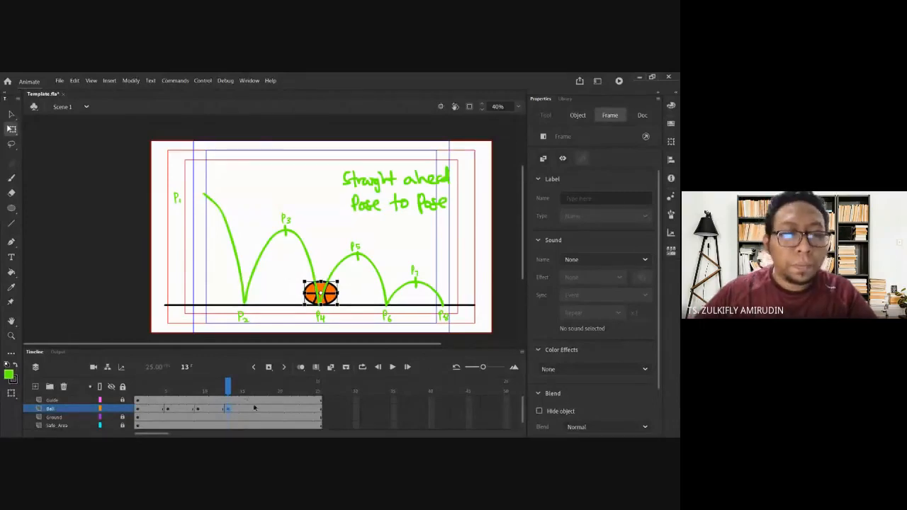
- Insert a keyframe at frame 17 of the Ball layer and replace its ball with the round ball from the P3 pose
{"action": "left_click", "coordinate": [257, 410]}
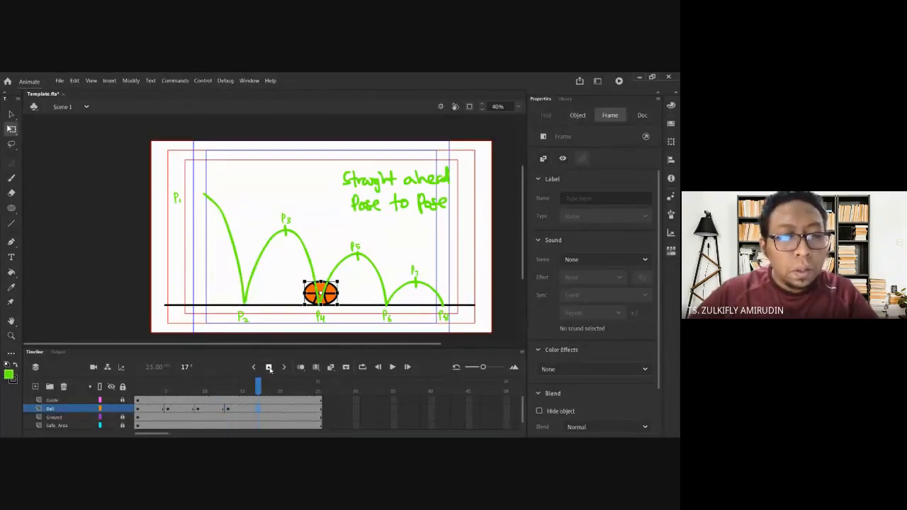
{"action": "left_click", "coordinate": [269, 367]}
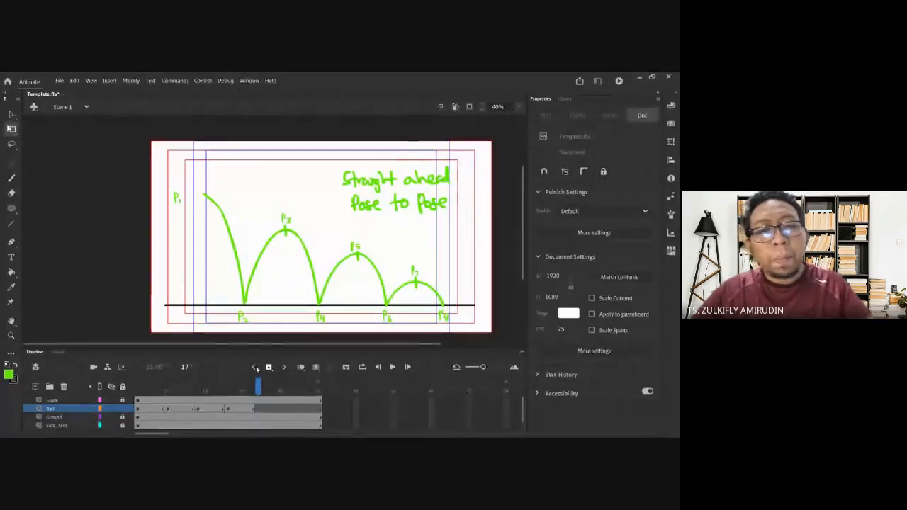
{"action": "left_click", "coordinate": [213, 410]}
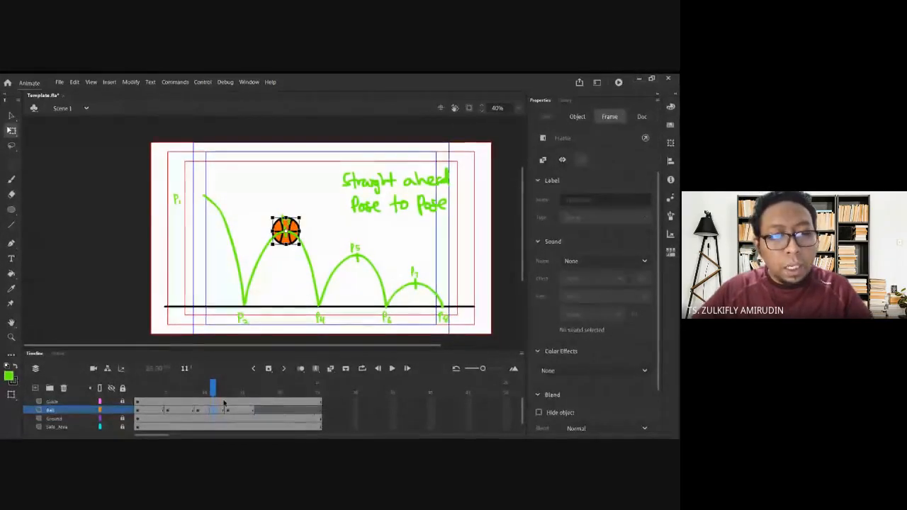
{"action": "left_click", "coordinate": [257, 409]}
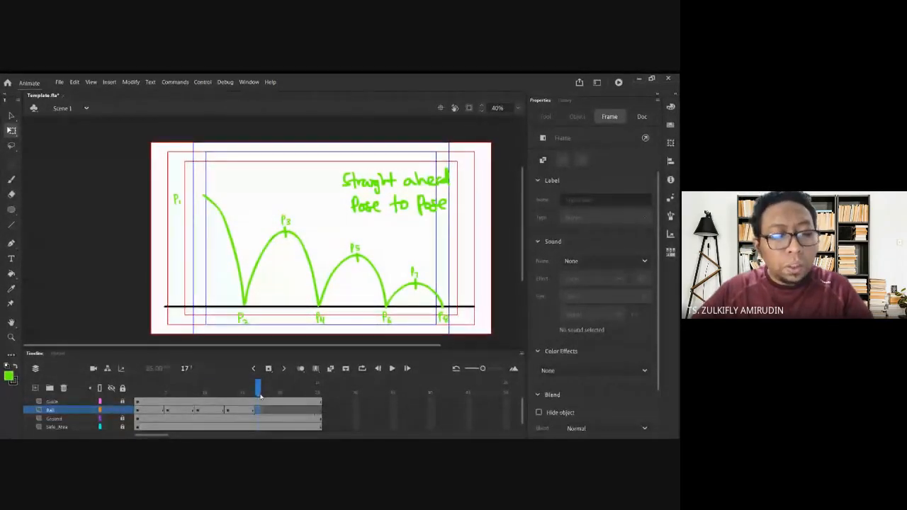
{"action": "key", "text": "F6"}
- Move the round ball at frame 17 across and down so it sits on the P5 peak of the guide path
{"action": "key", "text": "shift+Right"}
{"action": "key", "text": "shift+Right"}
{"action": "key", "text": "shift+Right"}
{"action": "key", "text": "shift+Right"}
{"action": "key", "text": "shift+Right"}
{"action": "key", "text": "shift+Right"}
{"action": "key", "text": "shift+Right"}
{"action": "key", "text": "shift+Right"}
{"action": "key", "text": "shift+Down"}
{"action": "key", "text": "shift+Down"}
{"action": "key", "text": "shift+Down"}
{"action": "key", "text": "shift+Down"}
{"action": "key", "text": "shift+Down"}
{"action": "key", "text": "shift+Down"}
{"action": "key", "text": "shift+Down"}
{"action": "key", "text": "shift+Down"}
{"action": "key", "text": "shift+Right"}
{"action": "key", "text": "shift+Right"}
{"action": "key", "text": "shift+Right"}
{"action": "key", "text": "shift+Right"}
{"action": "key", "text": "shift+Right"}
{"action": "key", "text": "shift+Right"}
{"action": "key", "text": "shift+Right"}
{"action": "key", "text": "shift+Right"}
{"action": "key", "text": "shift+Right"}
{"action": "key", "text": "shift+Right"}
{"action": "key", "text": "shift+Right"}
{"action": "key", "text": "shift+Right"}
{"action": "key", "text": "shift+Right"}
{"action": "key", "text": "shift+Right"}
{"action": "key", "text": "shift+Right"}
{"action": "key", "text": "shift+Right"}
{"action": "key", "text": "shift+Right"}
{"action": "key", "text": "shift+Right"}
{"action": "key", "text": "shift+Down"}
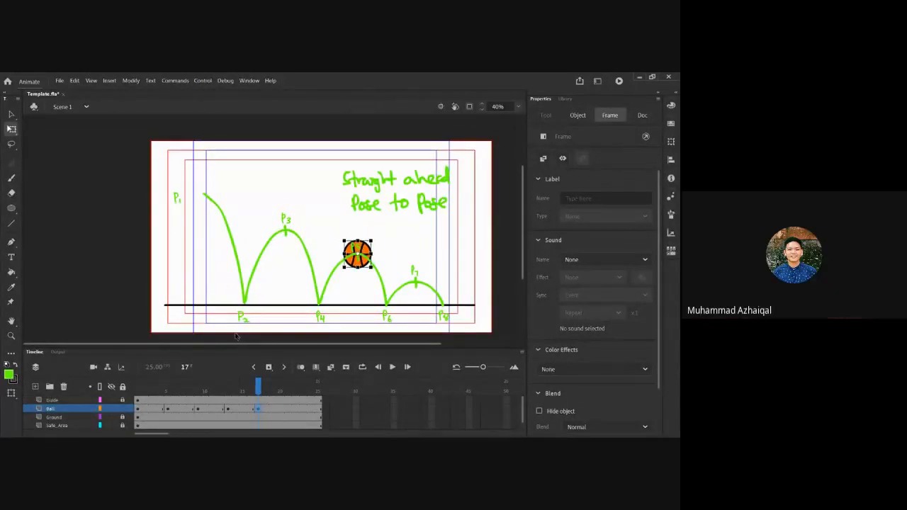
- Insert a keyframe at frame 21 of the Ball layer and replace its ball with the squashed ball from the P4 pose
{"action": "left_click", "coordinate": [287, 409]}
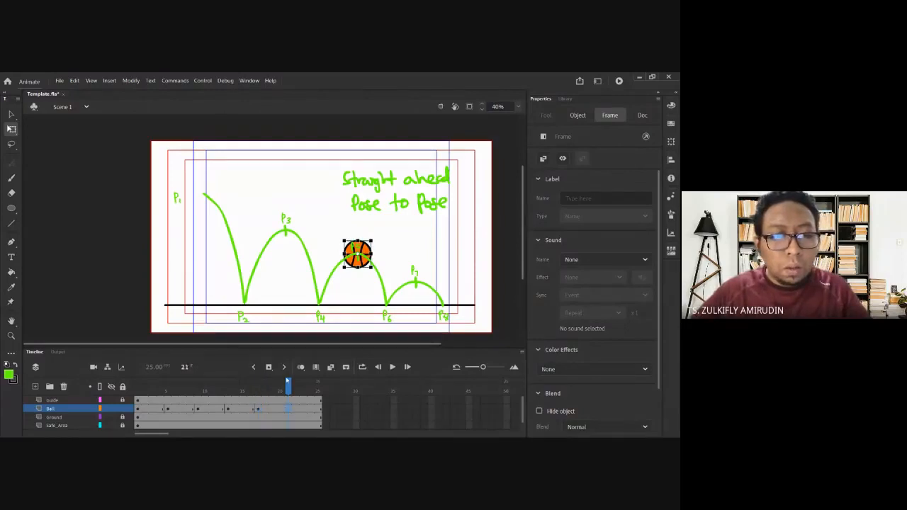
{"action": "key", "text": "Delete"}
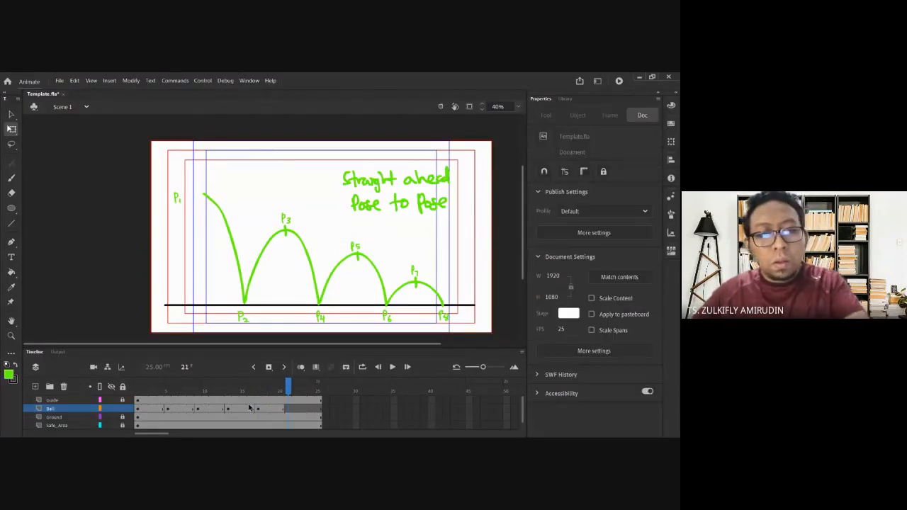
{"action": "left_click", "coordinate": [242, 411]}
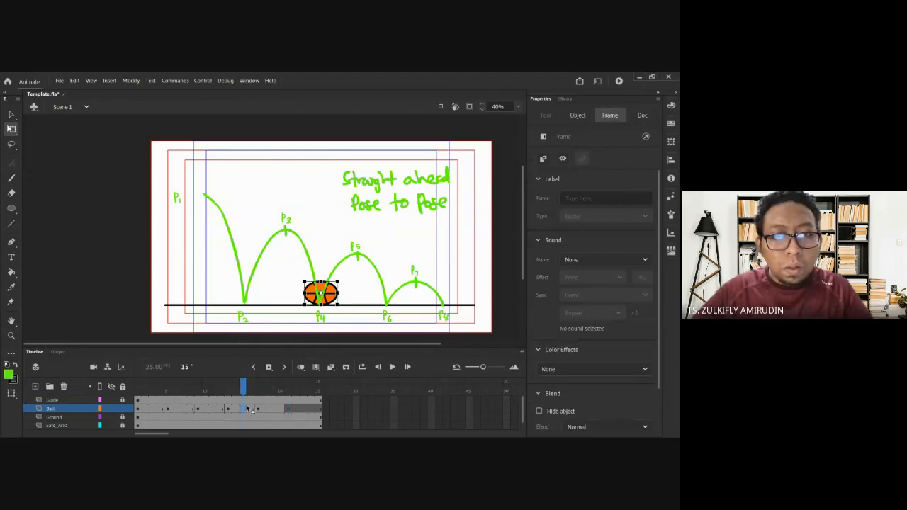
{"action": "left_click", "coordinate": [288, 410]}
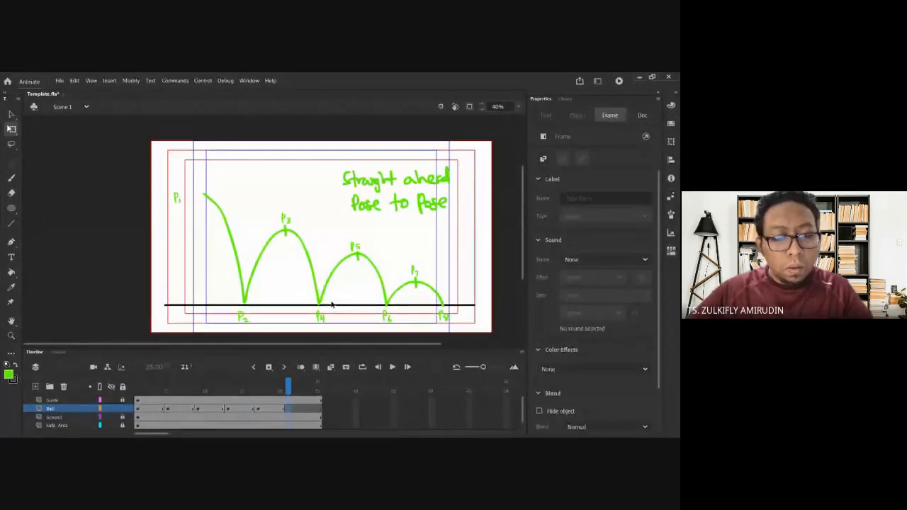
{"action": "key", "text": "ctrl+shift+v"}
- Shift the squashed ball at frame 21 horizontally along the ground to the P6 contact point
{"action": "key", "text": "shift+Right"}
{"action": "key", "text": "shift+Right"}
{"action": "key", "text": "shift+Right"}
{"action": "key", "text": "shift+Right"}
{"action": "key", "text": "shift+Right"}
{"action": "key", "text": "shift+Right"}
{"action": "key", "text": "shift+Right"}
{"action": "key", "text": "shift+Right"}
{"action": "key", "text": "shift+Right"}
{"action": "key", "text": "shift+Right"}
{"action": "key", "text": "shift+Right"}
{"action": "key", "text": "shift+Right"}
{"action": "key", "text": "shift+Right"}
{"action": "key", "text": "shift+Right"}
{"action": "key", "text": "shift+Right"}
{"action": "key", "text": "shift+Right"}
{"action": "key", "text": "shift+Right"}
{"action": "key", "text": "shift+Right"}
{"action": "key", "text": "shift+Right"}
{"action": "key", "text": "shift+Right"}
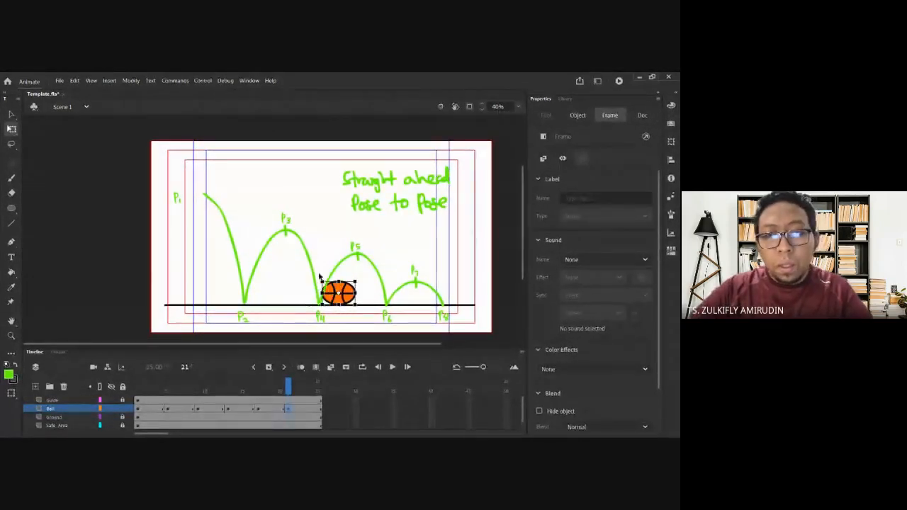
{"action": "key", "text": "shift+Left"}
{"action": "key", "text": "shift+Left"}
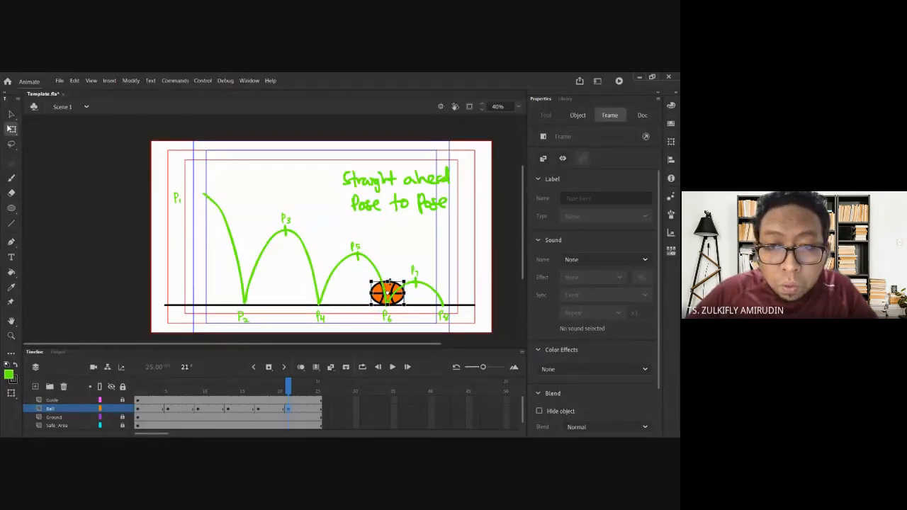
- Soften the frame 21 squash to about 164 wide by 145 high and nudge the ball up to rest on the ground at P6
{"action": "left_click", "coordinate": [388, 292]}
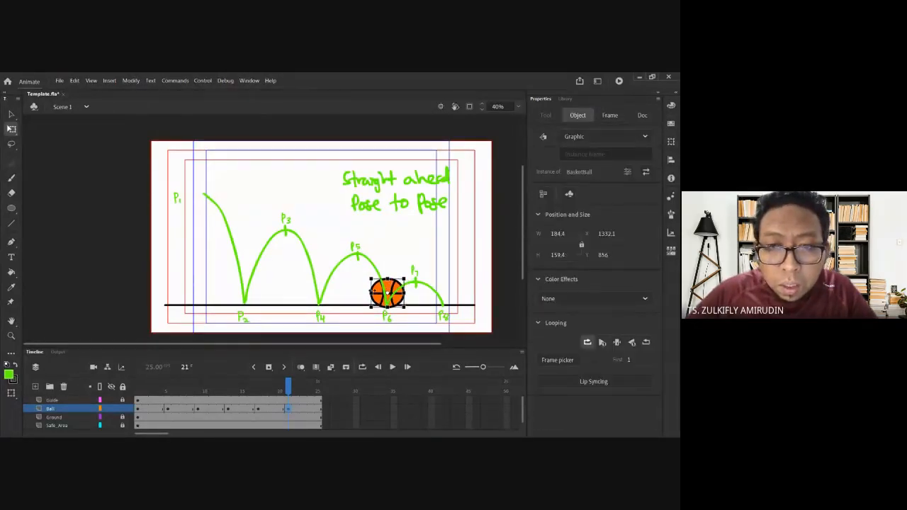
{"action": "left_click_drag", "start_coordinate": [369, 292], "coordinate": [387, 281]}
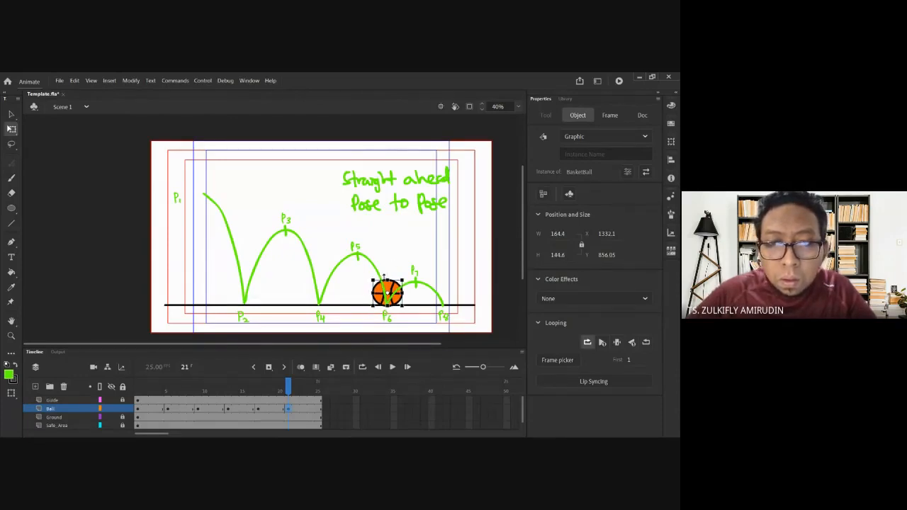
{"action": "key", "text": "Up"}
{"action": "key", "text": "Up"}
{"action": "key", "text": "Up"}
{"action": "key", "text": "Left"}
{"action": "left_click", "coordinate": [389, 248]}
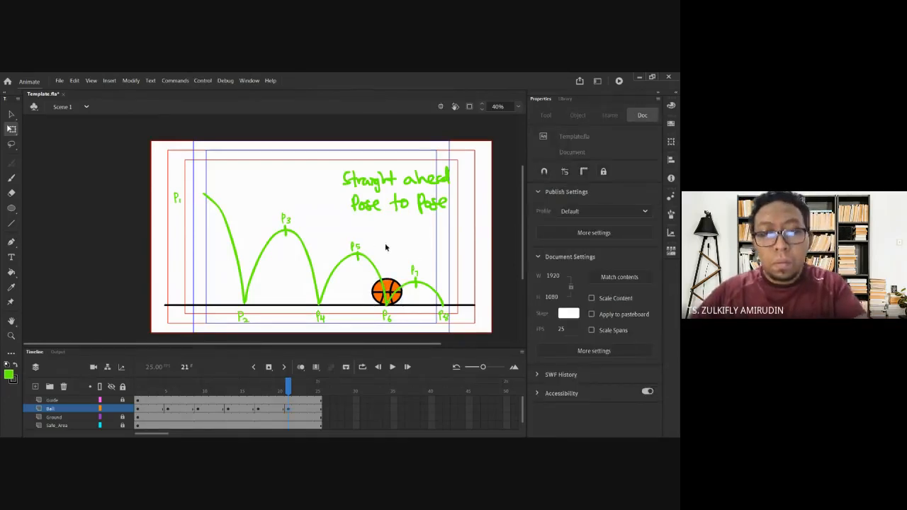
- Keyframe frame 25 of the Ball layer with the round ball from the P5 pose and move it onto the P7 peak
{"action": "left_click", "coordinate": [312, 411]}
{"action": "left_click", "coordinate": [317, 411]}
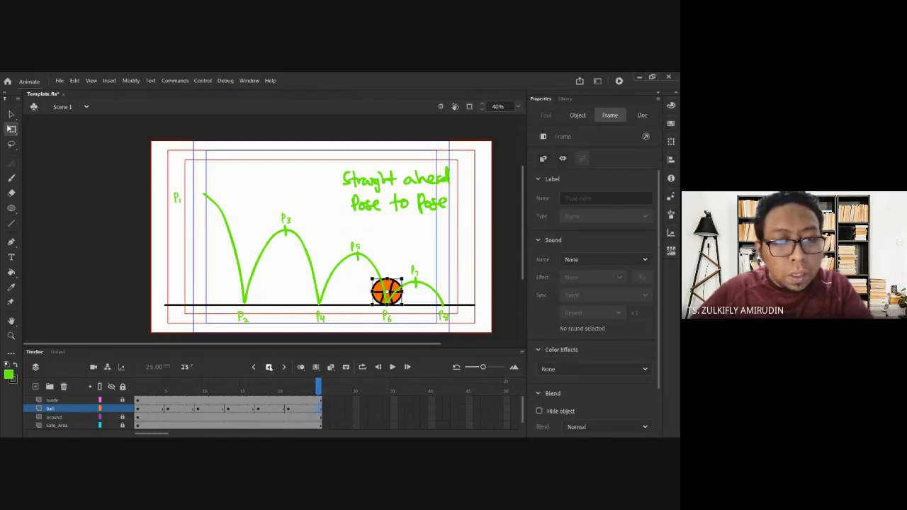
{"action": "left_click", "coordinate": [273, 410]}
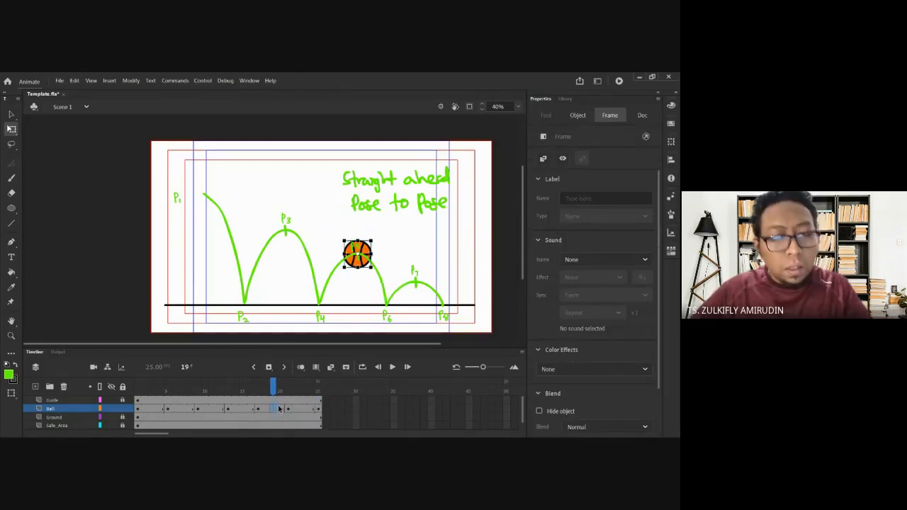
{"action": "left_click", "coordinate": [319, 411]}
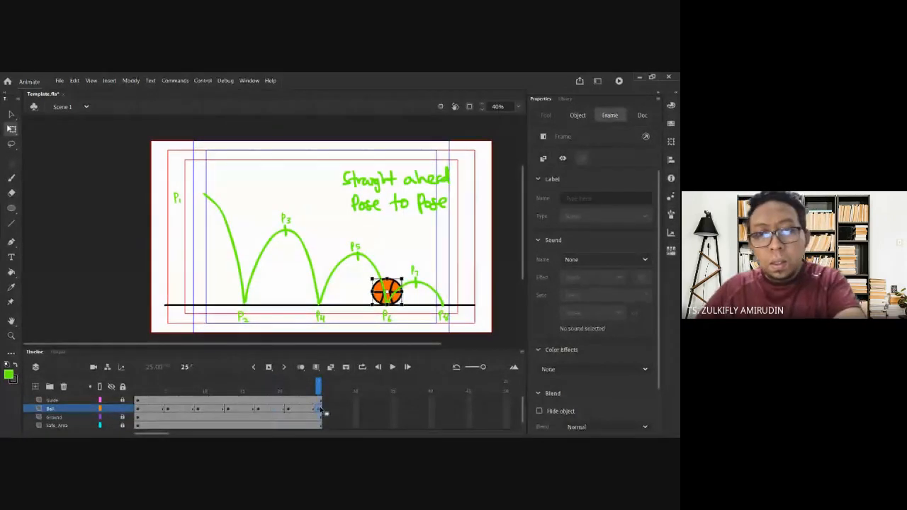
{"action": "key", "text": "Delete"}
{"action": "key", "text": "ctrl+shift+v"}
{"action": "left_click_drag", "start_coordinate": [365, 249], "coordinate": [423, 278]}
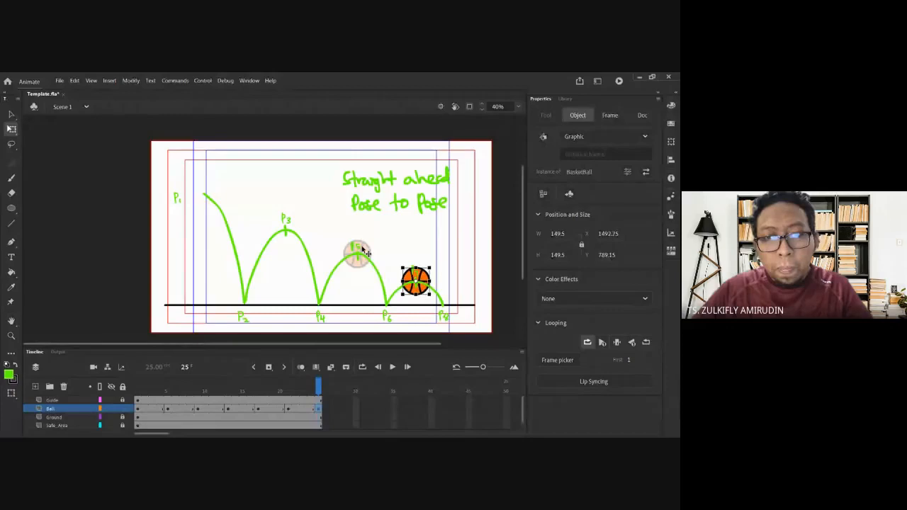
- Insert a keyframe at frame 29 of the Ball layer for the next pose
{"action": "left_click", "coordinate": [347, 404]}
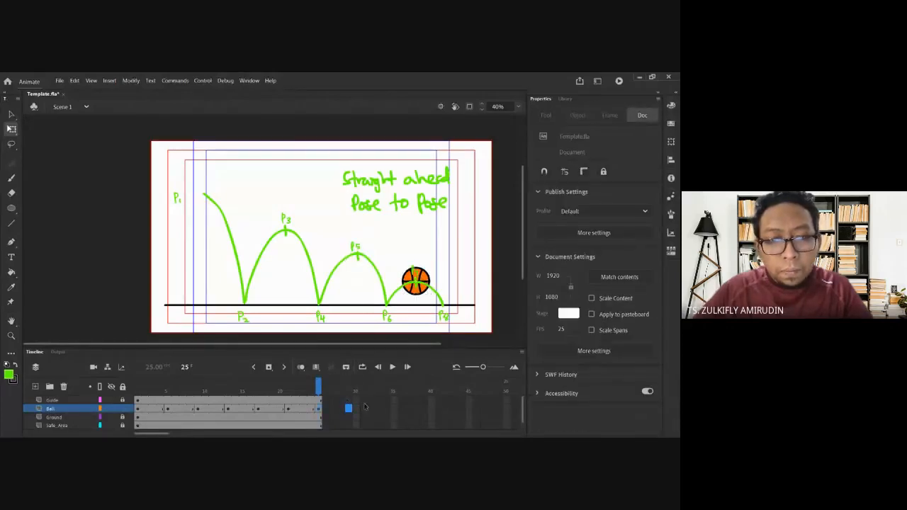
{"action": "left_click", "coordinate": [268, 366]}
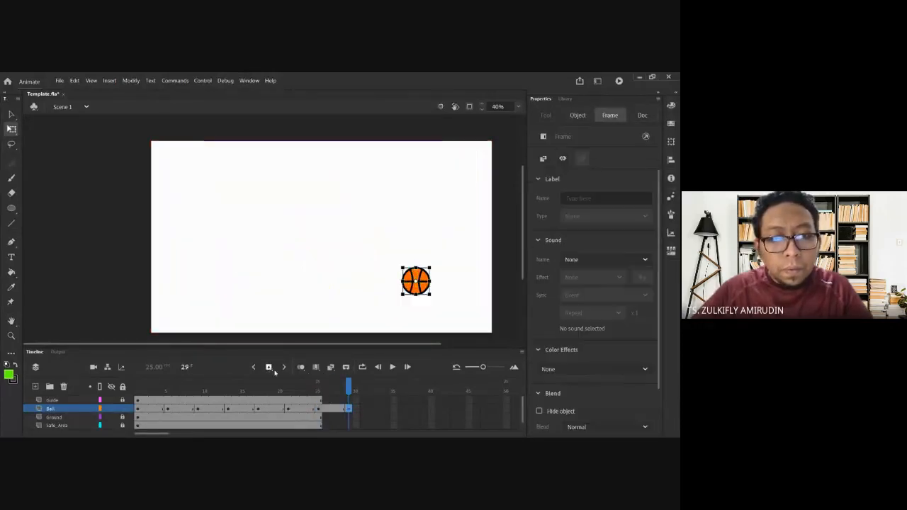
- Extend the Guide, Ball, Ground and Safe_Area layers to frame 32
{"action": "left_click", "coordinate": [349, 401]}
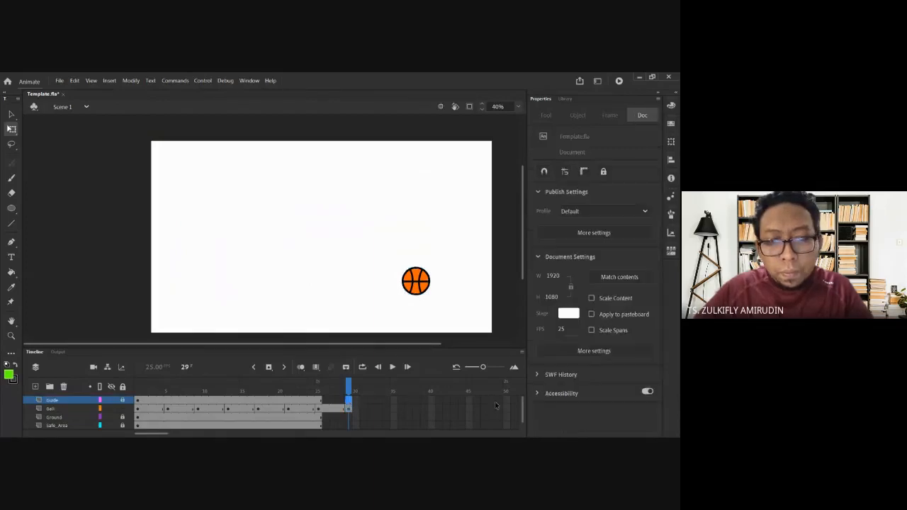
{"action": "left_click", "coordinate": [371, 402]}
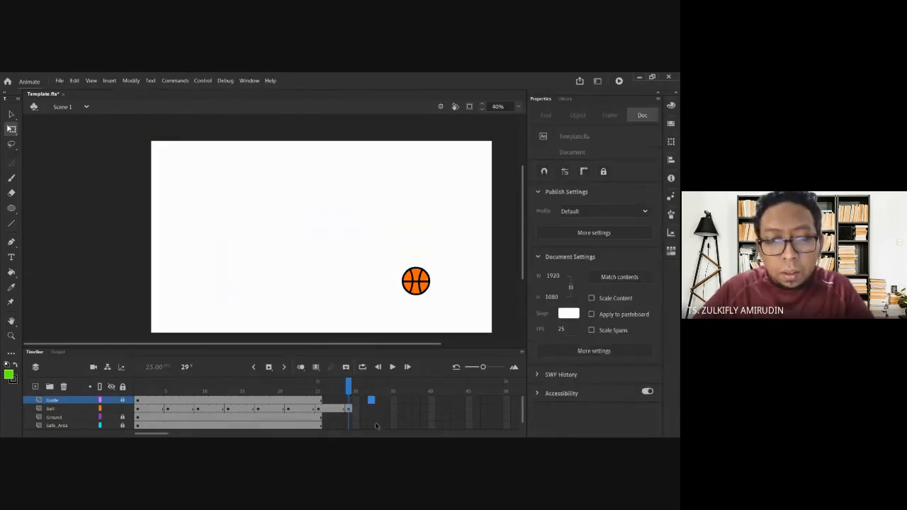
{"action": "left_click", "coordinate": [373, 425], "text": "shift"}
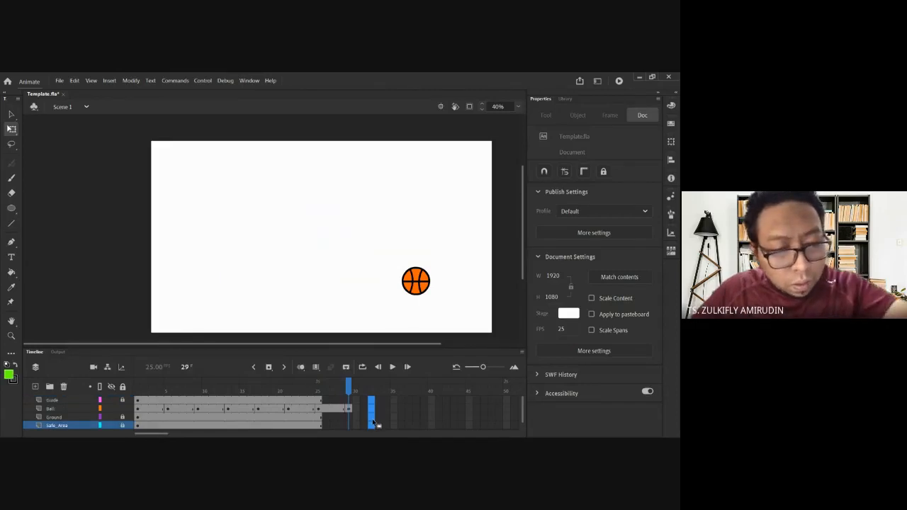
{"action": "key", "text": "F5"}
- Move the round ball at frame 29 of the Ball layer from the P7 peak down to the ground at P8
{"action": "left_click", "coordinate": [369, 409]}
{"action": "left_click", "coordinate": [358, 409]}
{"action": "left_click", "coordinate": [348, 409]}
{"action": "left_click", "coordinate": [334, 409]}
{"action": "left_click", "coordinate": [348, 410]}
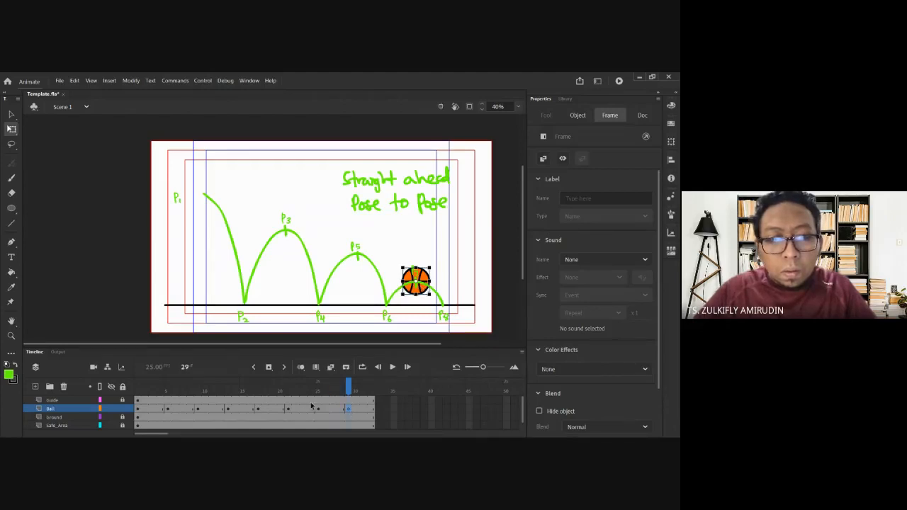
{"action": "left_click", "coordinate": [307, 409]}
{"action": "left_click", "coordinate": [319, 410]}
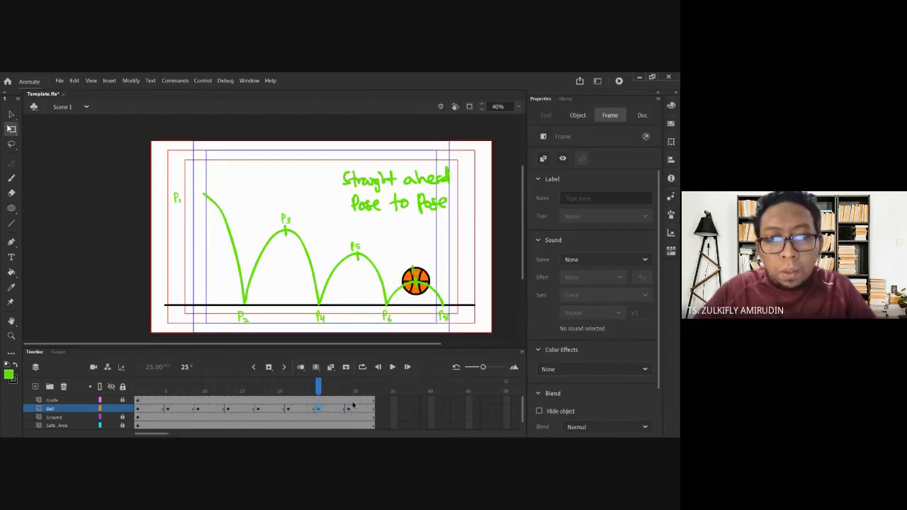
{"action": "left_click", "coordinate": [348, 410]}
{"action": "left_click_drag", "start_coordinate": [430, 282], "coordinate": [456, 291]}
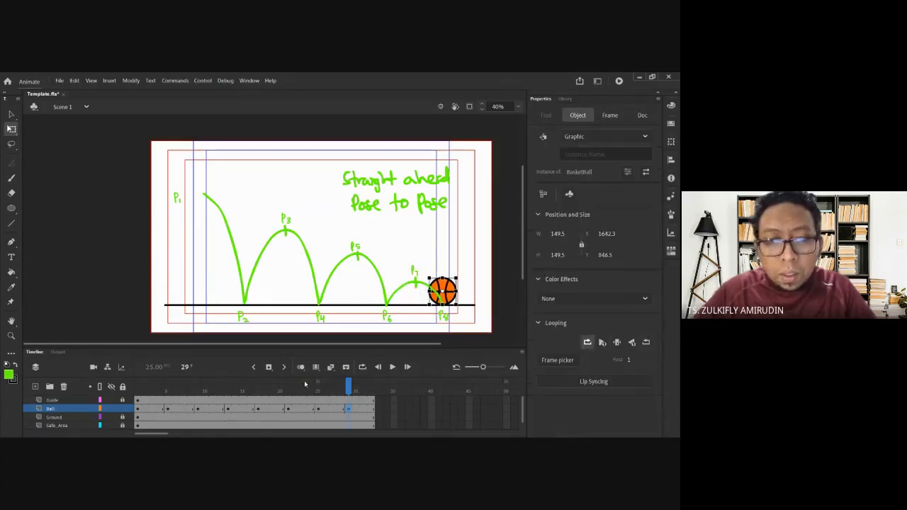
- Play the animation from frame 1 and check the timing of the first frames between the P1 and P2 poses
{"action": "key", "text": "shift+comma"}
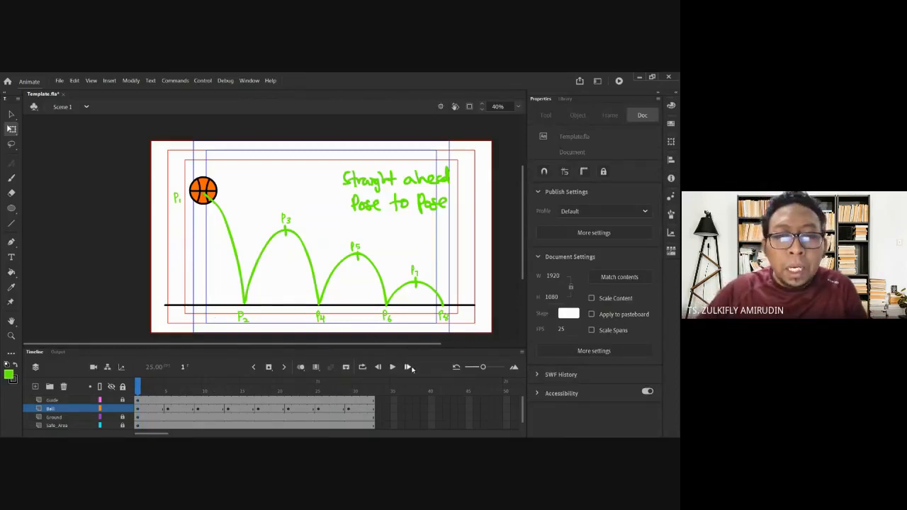
{"action": "left_click", "coordinate": [362, 367]}
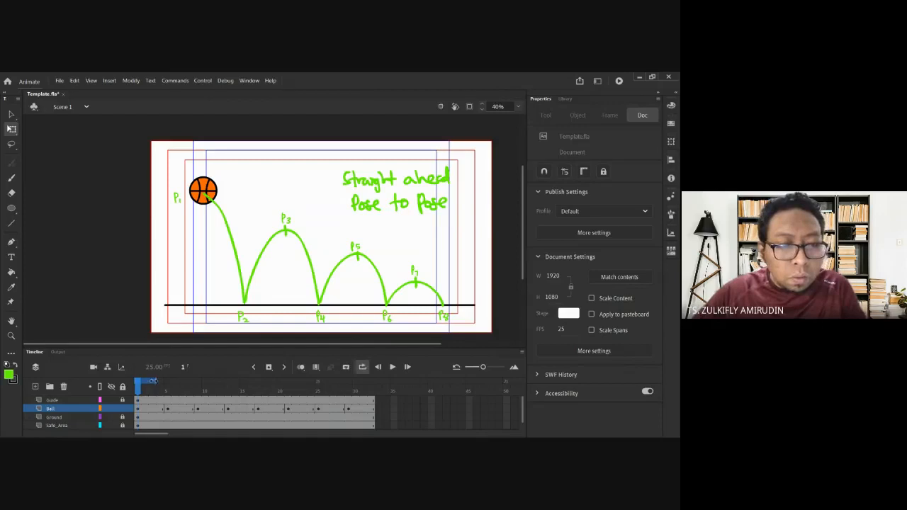
{"action": "left_click", "coordinate": [393, 368]}
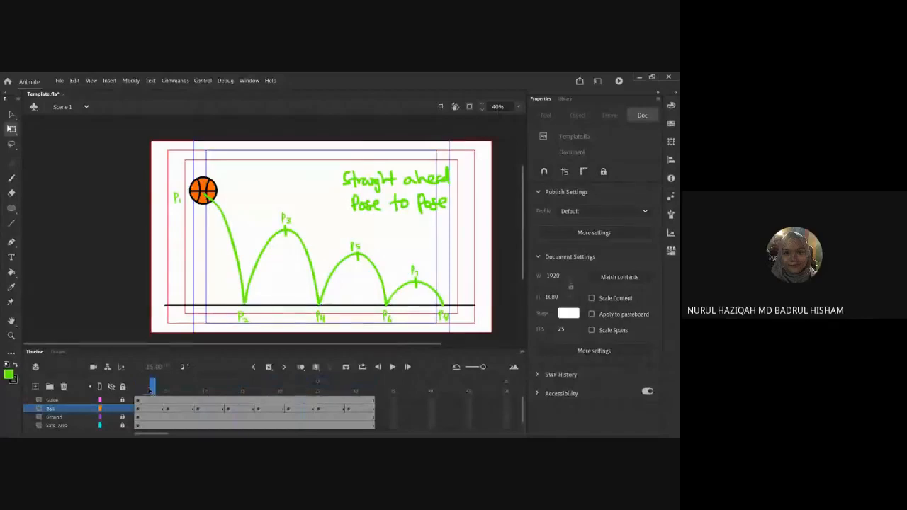
{"action": "key", "text": "Return"}
{"action": "key", "text": "Return"}
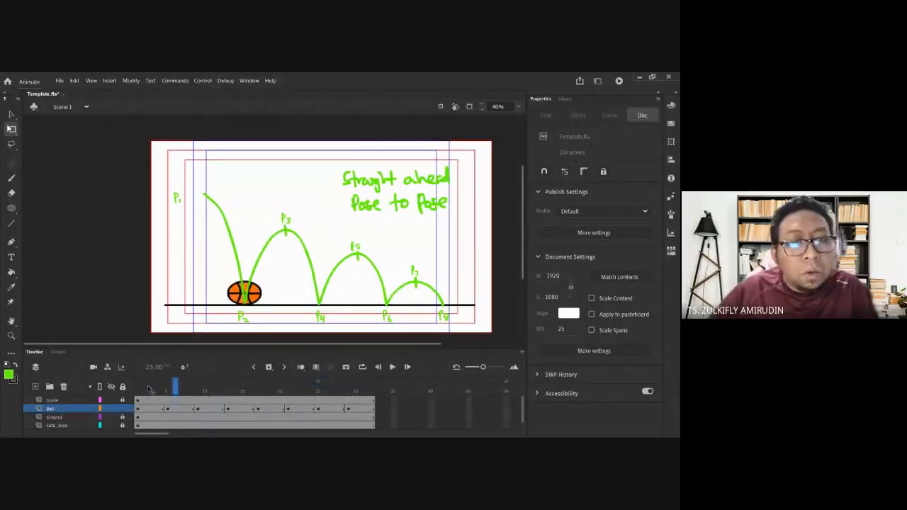
{"action": "left_click", "coordinate": [144, 387]}
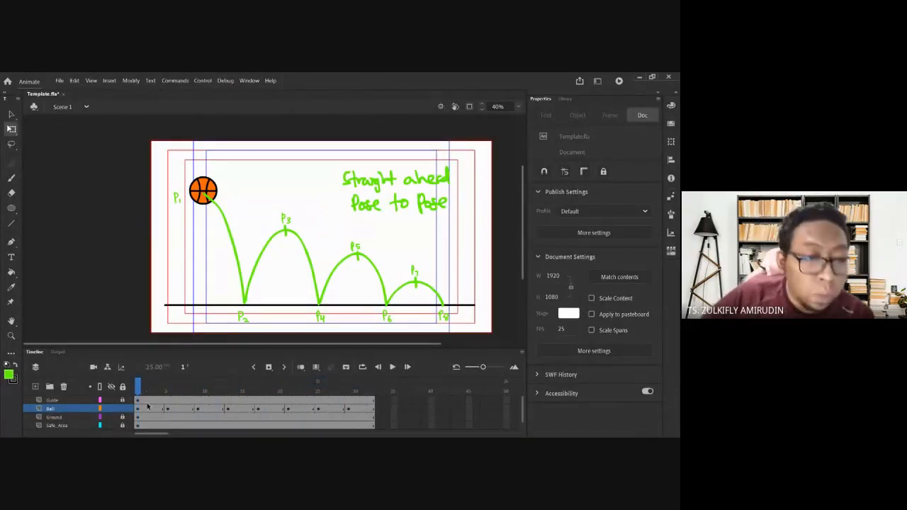
{"action": "left_click", "coordinate": [153, 410]}
{"action": "left_click", "coordinate": [163, 405]}
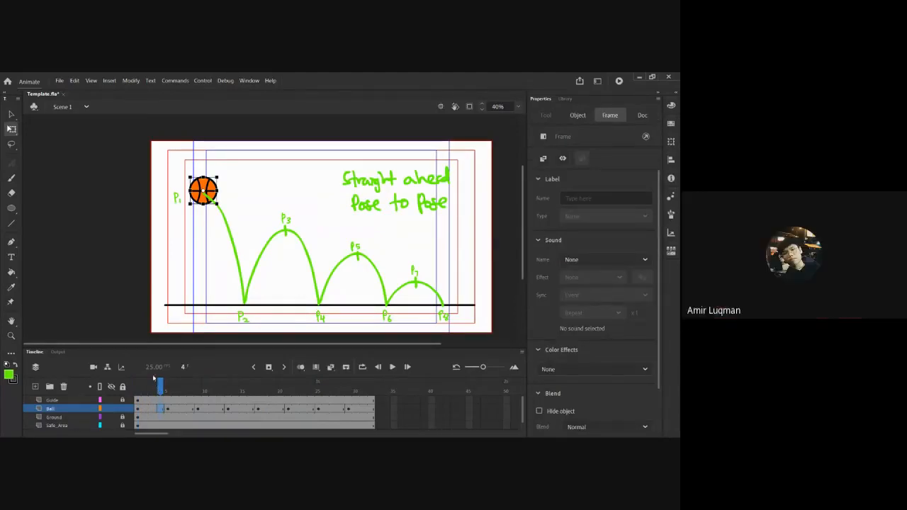
{"action": "left_click", "coordinate": [175, 390]}
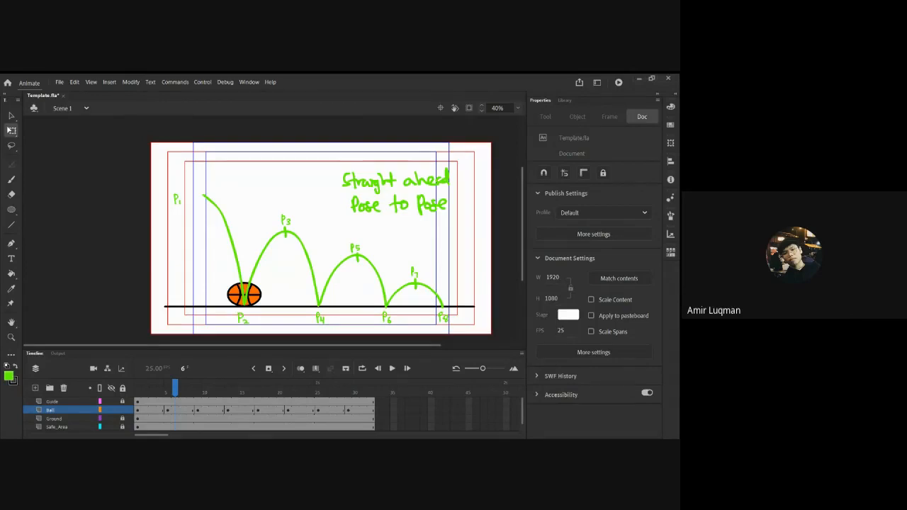
{"action": "left_click_drag", "start_coordinate": [175, 389], "coordinate": [137, 390]}
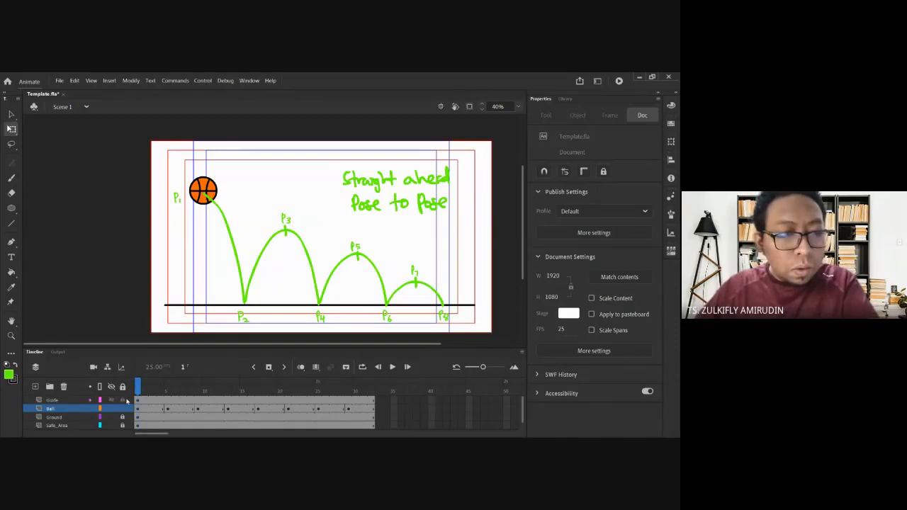
- Delete the handwritten "Straight ahead Pose to Pose" note from the unlocked Guide layer and return to frame 1 of the Ball layer
{"action": "left_click_drag", "start_coordinate": [321, 170], "coordinate": [465, 224]}
{"action": "key", "text": "Delete"}
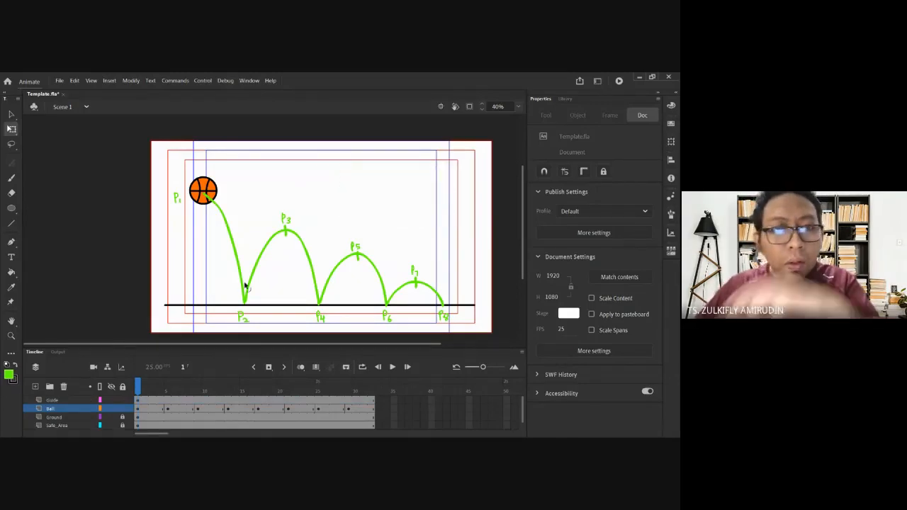
{"action": "left_click", "coordinate": [139, 409]}
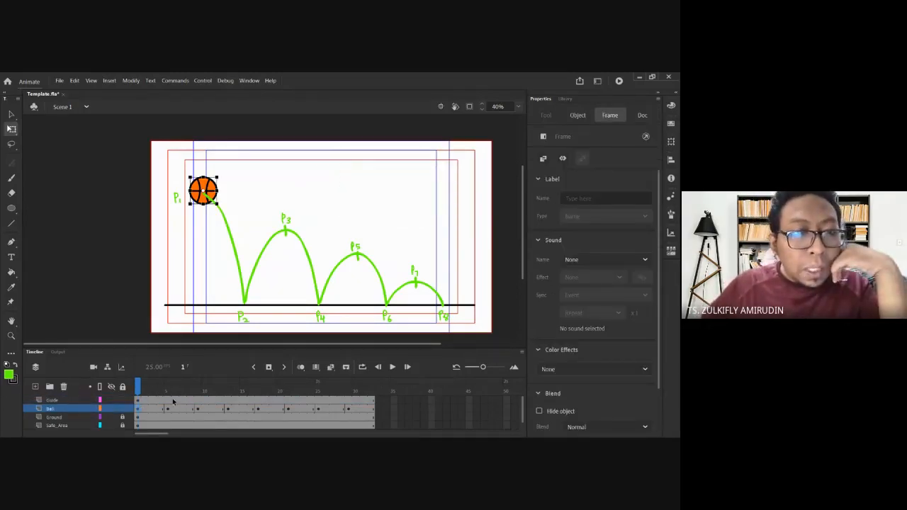
{"action": "left_click", "coordinate": [165, 410]}
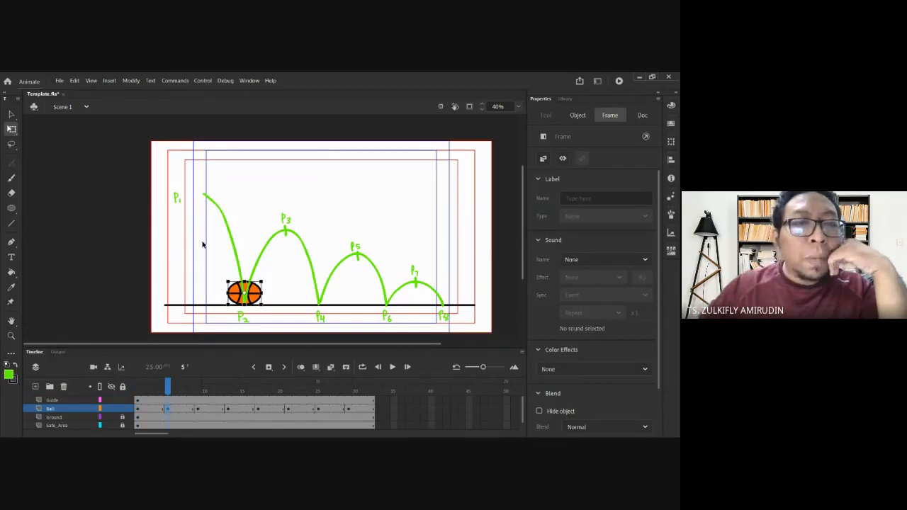
{"action": "left_click", "coordinate": [138, 410]}
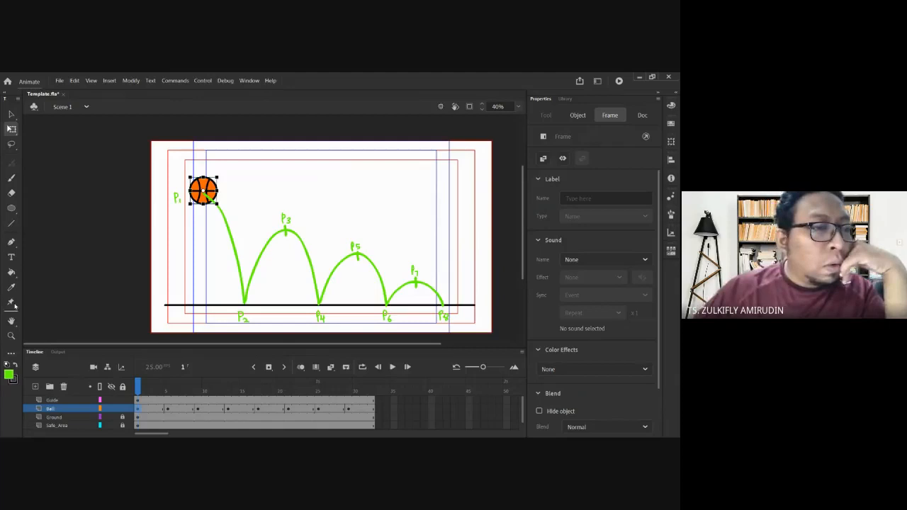
- Brush a red timing chart in the upper part of frame 1, a bracket labelled 1, IB and 2
{"action": "left_click", "coordinate": [11, 376]}
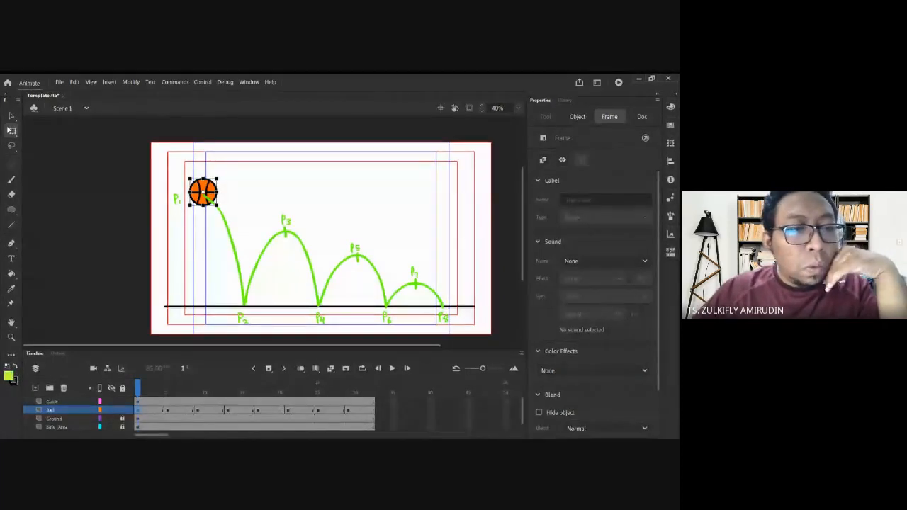
{"action": "left_click", "coordinate": [149, 406]}
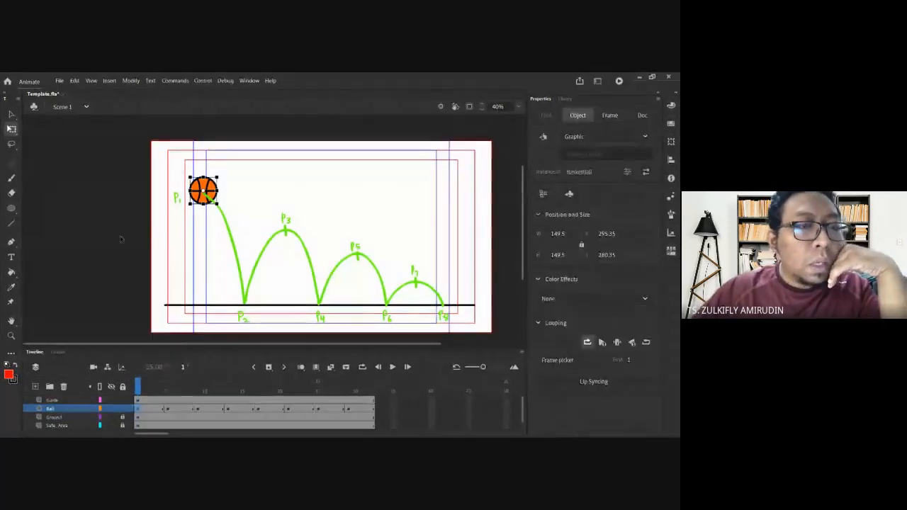
{"action": "left_click", "coordinate": [141, 407]}
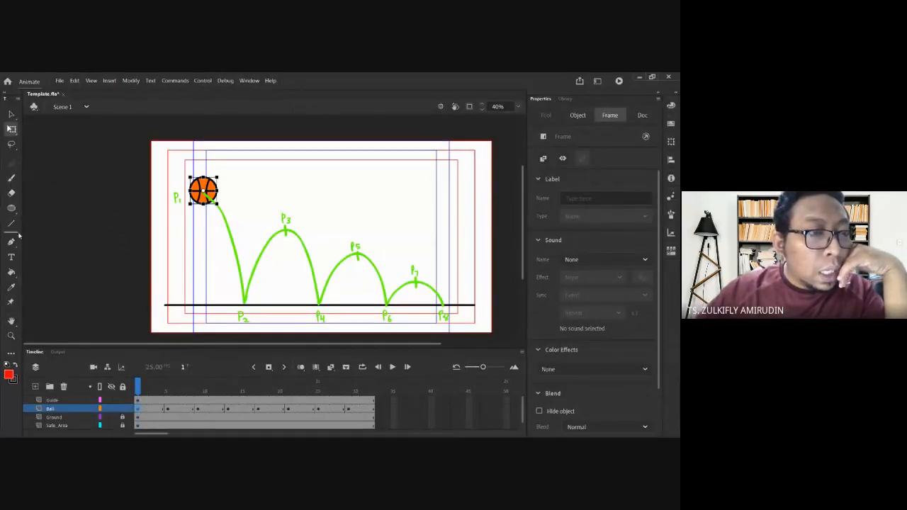
{"action": "left_click", "coordinate": [12, 178]}
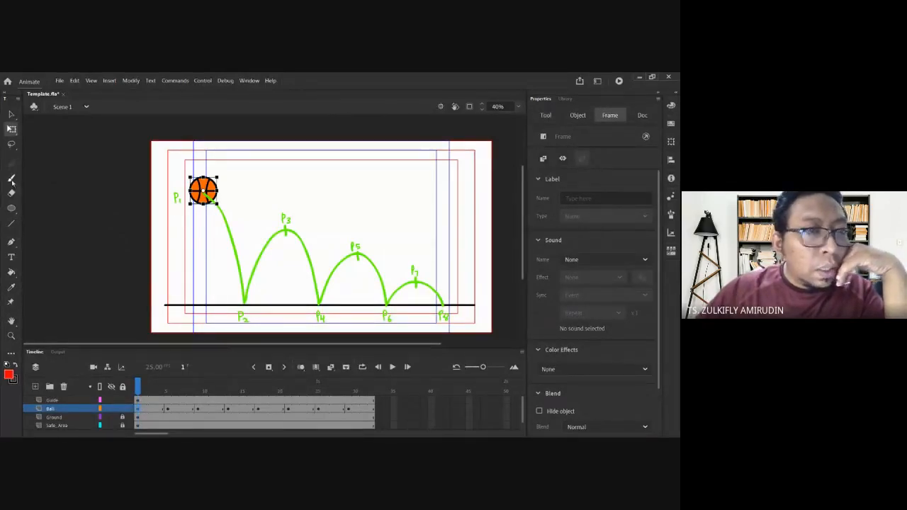
{"action": "left_click_drag", "start_coordinate": [375, 172], "coordinate": [398, 218]}
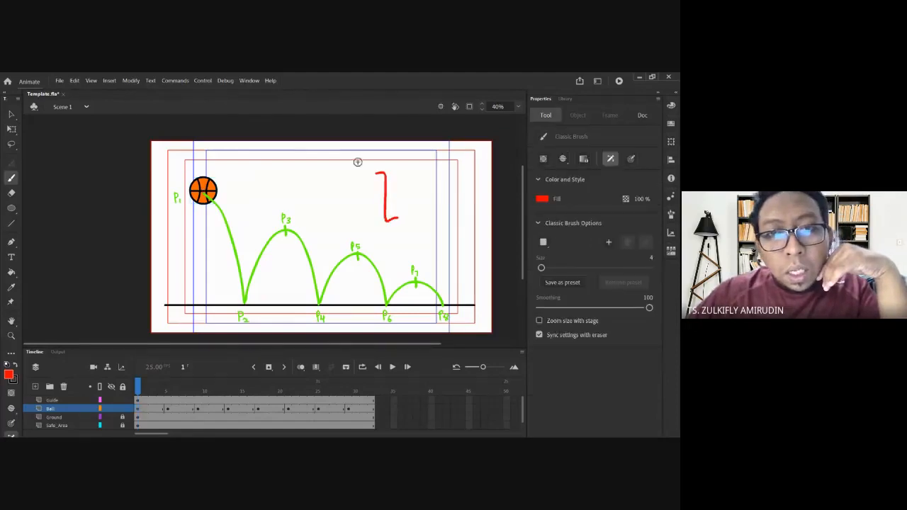
{"action": "left_click_drag", "start_coordinate": [362, 171], "coordinate": [363, 178]}
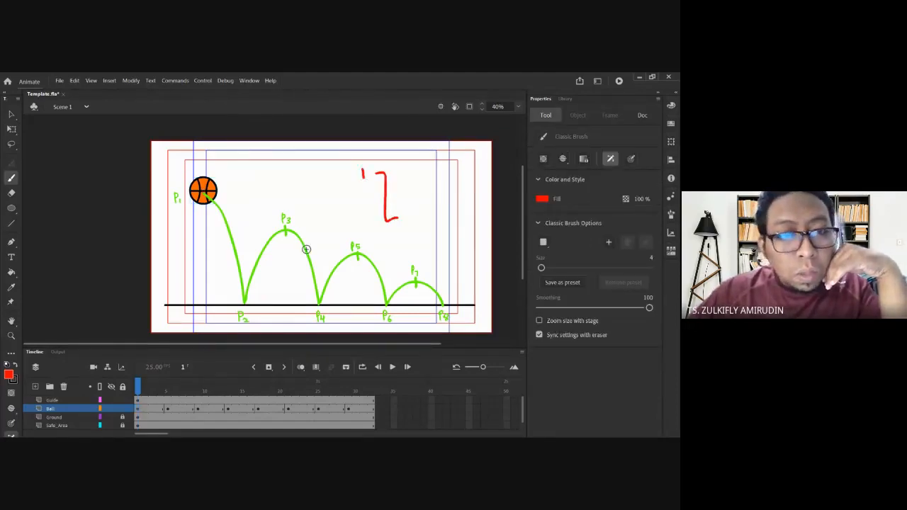
{"action": "left_click_drag", "start_coordinate": [401, 218], "coordinate": [414, 225]}
{"action": "left_click_drag", "start_coordinate": [382, 195], "coordinate": [399, 198]}
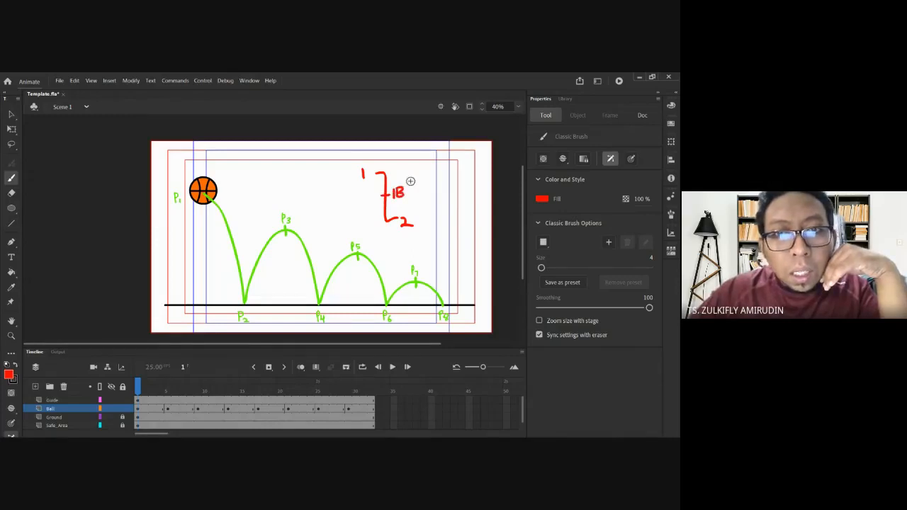
- Insert a keyframe at frame 3 of the Ball layer and turn on onion skinning to show the neighbouring poses
{"action": "left_click", "coordinate": [152, 410]}
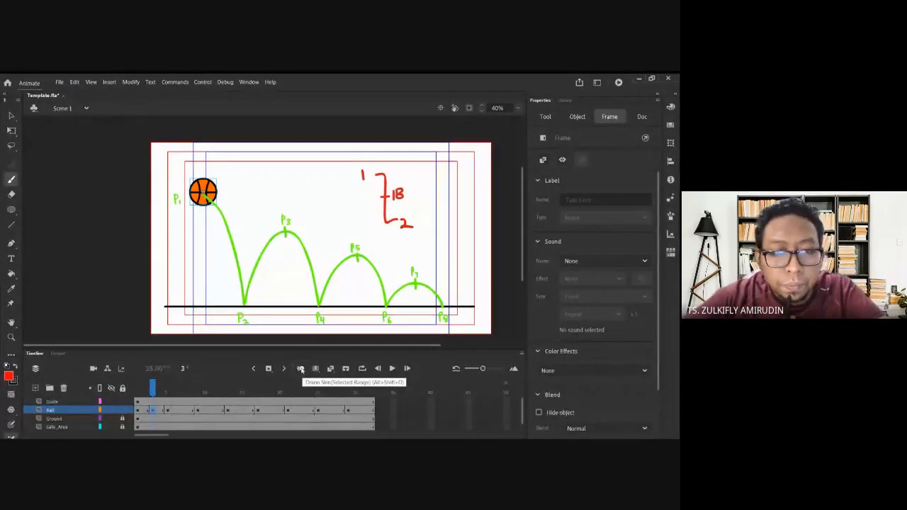
{"action": "left_click", "coordinate": [300, 369]}
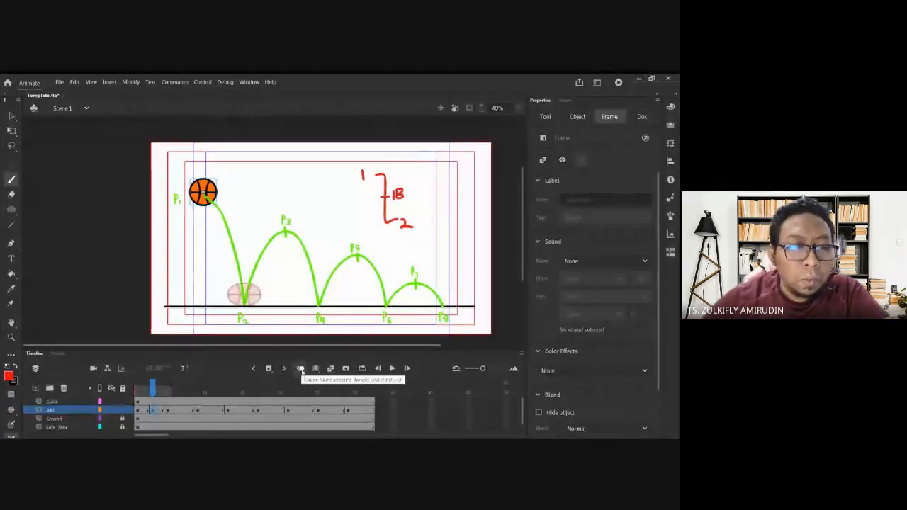
{"action": "key", "text": "v"}
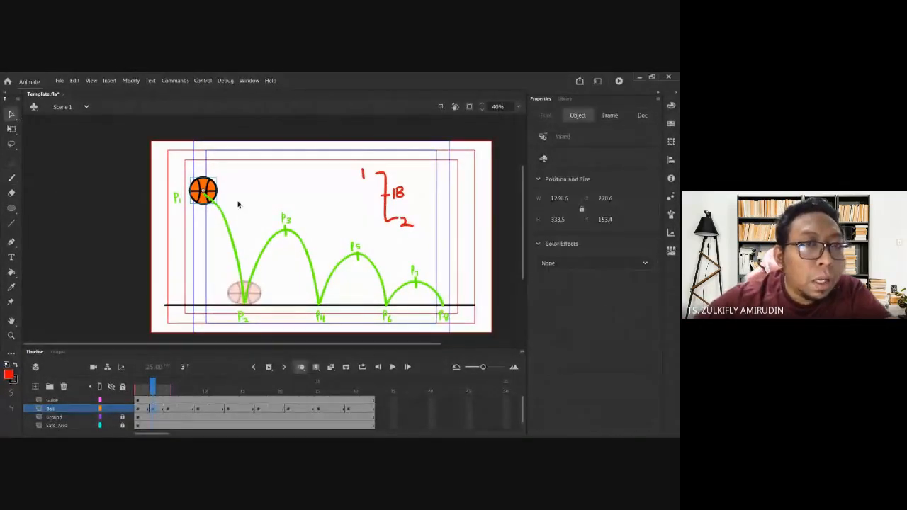
- Move only the ball at frame 3 onto the guide curve midway between P1 and P2, leaving the red chart in place
{"action": "left_click_drag", "start_coordinate": [206, 204], "coordinate": [225, 232]}
{"action": "key", "text": "ctrl+z"}
{"action": "left_click", "coordinate": [238, 188]}
{"action": "left_click_drag", "start_coordinate": [210, 193], "coordinate": [238, 241]}
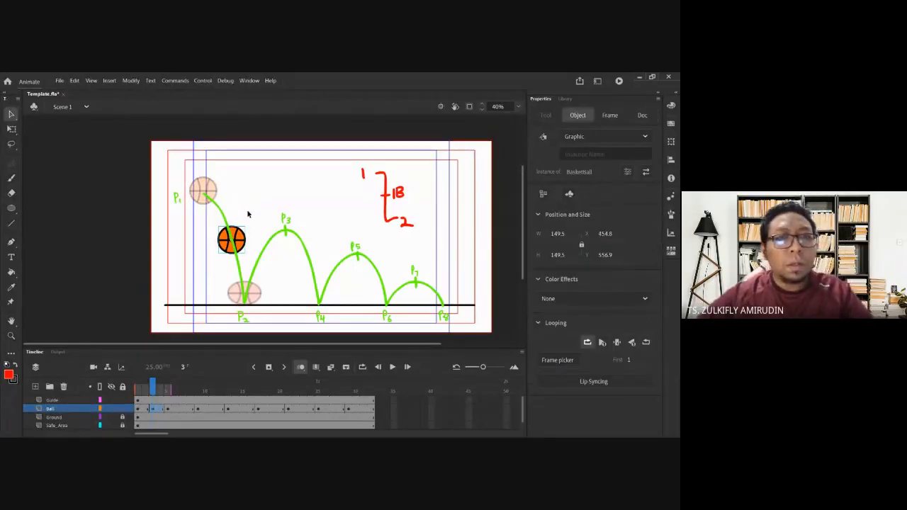
{"action": "left_click", "coordinate": [255, 221]}
{"action": "left_click", "coordinate": [252, 235]}
- Free-transform the frame 3 ball into a narrow, stretched oval tilted along the falling path from P1 to P2
{"action": "key", "text": "w"}
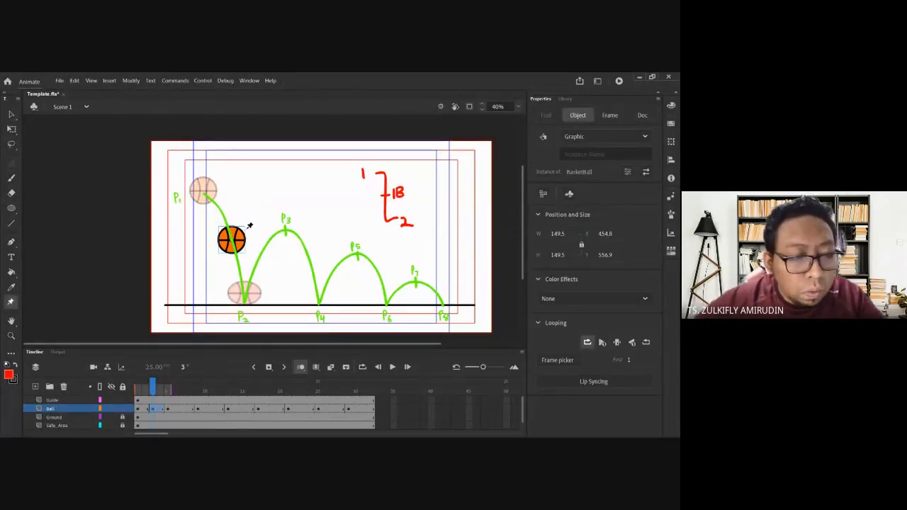
{"action": "key", "text": "q"}
{"action": "left_click_drag", "start_coordinate": [253, 232], "coordinate": [258, 258]}
{"action": "left_click", "coordinate": [254, 218]}
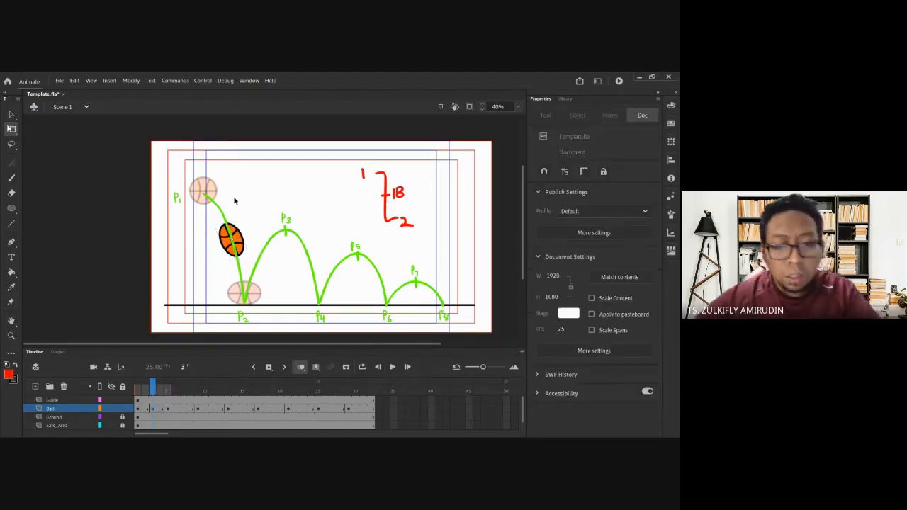
- Insert a keyframe at frame 7 of the Ball layer and place the P3 ball midway between P2 and P3, stretched and tilted along the rising curve
{"action": "key", "text": "period"}
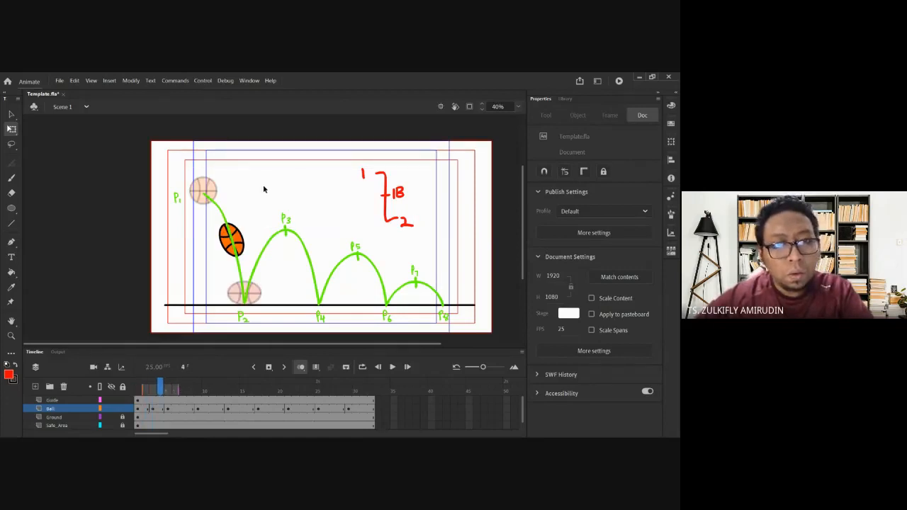
{"action": "key", "text": "period"}
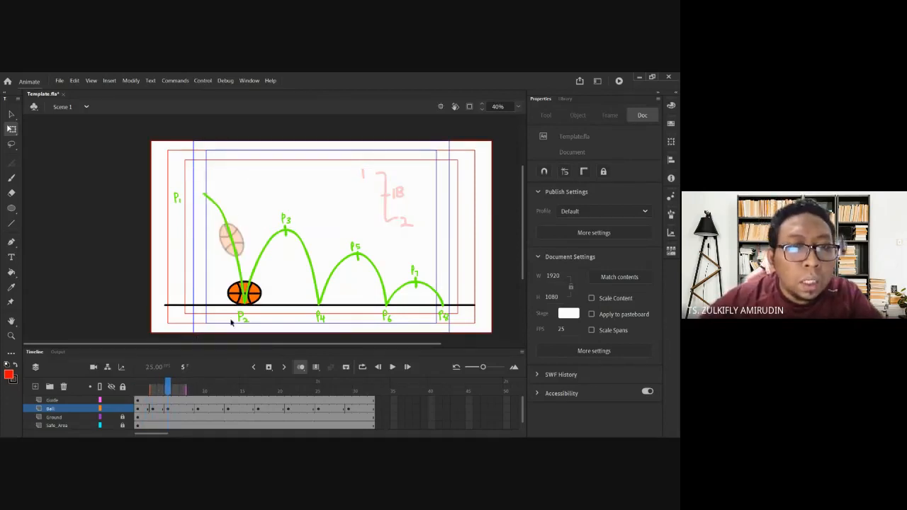
{"action": "left_click", "coordinate": [185, 410]}
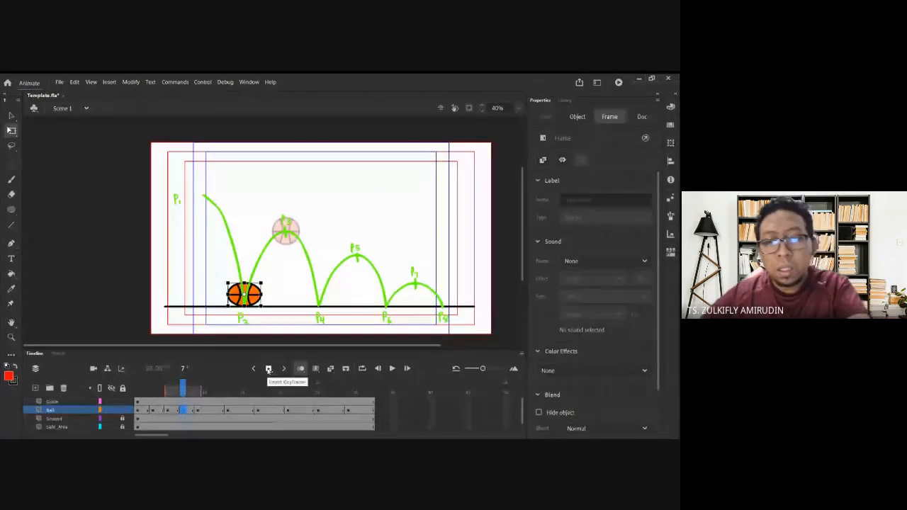
{"action": "left_click", "coordinate": [284, 367]}
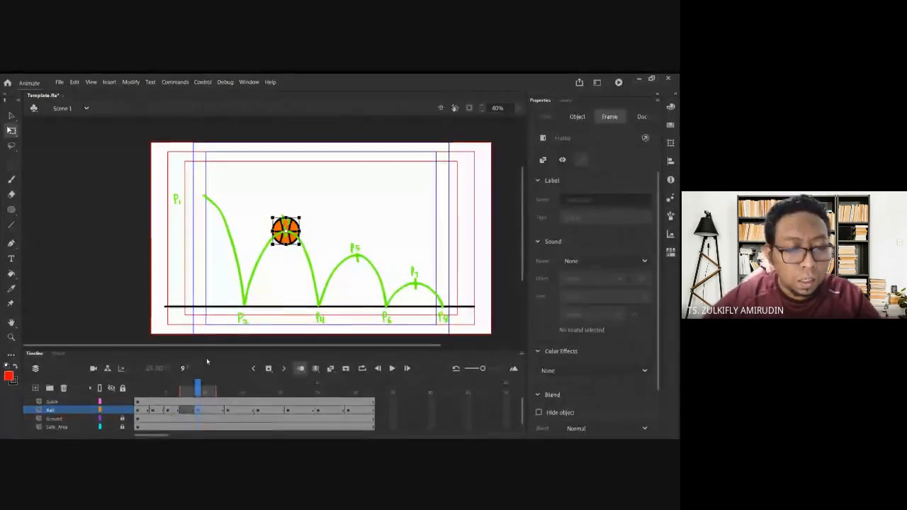
{"action": "left_click", "coordinate": [184, 401]}
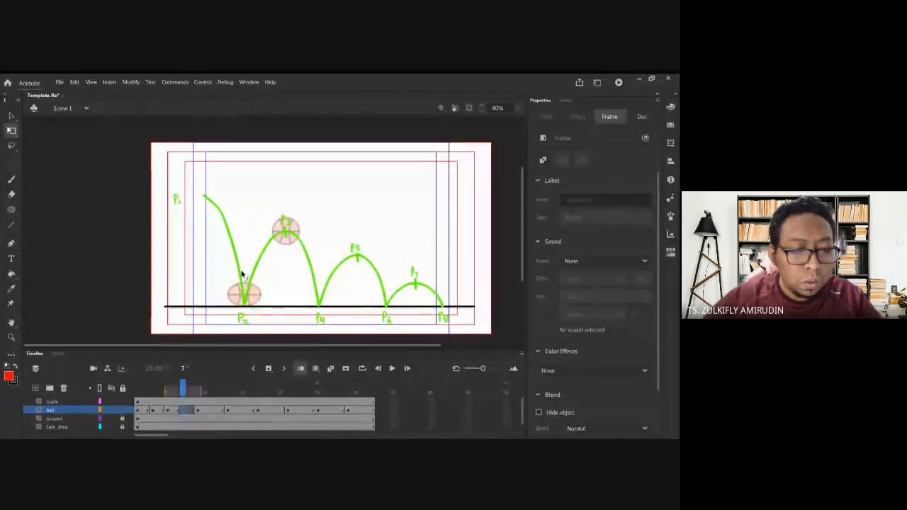
{"action": "key", "text": "ctrl+shift+v"}
{"action": "left_click_drag", "start_coordinate": [307, 222], "coordinate": [272, 266]}
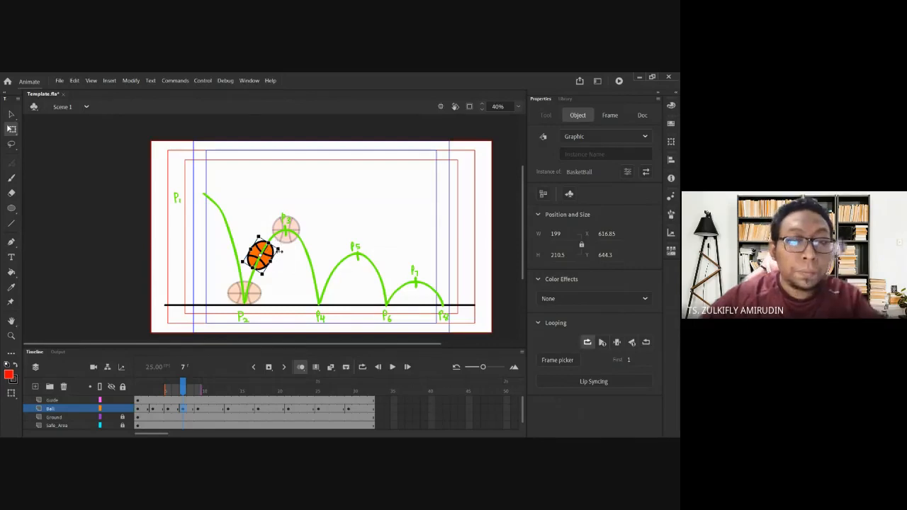
{"action": "left_click_drag", "start_coordinate": [286, 257], "coordinate": [282, 257]}
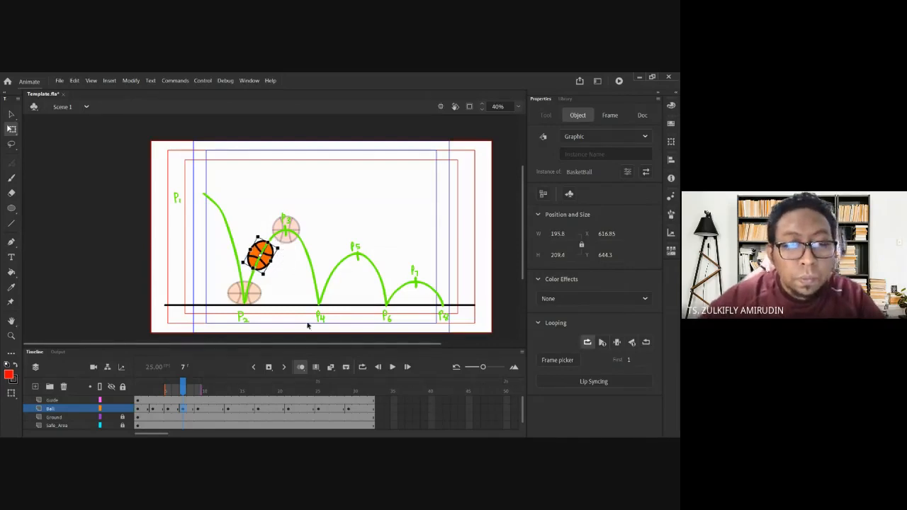
- Insert a keyframe at frame 11, replace its ball with the stretched frame 7 ball, and tilt it along the falling curve between P3 and P4
{"action": "left_click", "coordinate": [213, 410]}
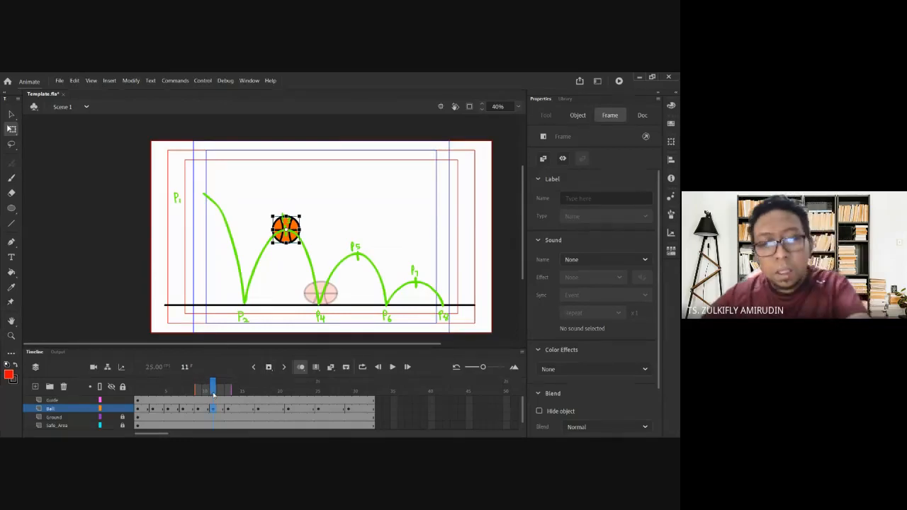
{"action": "key", "text": "Delete"}
{"action": "left_click", "coordinate": [193, 410]}
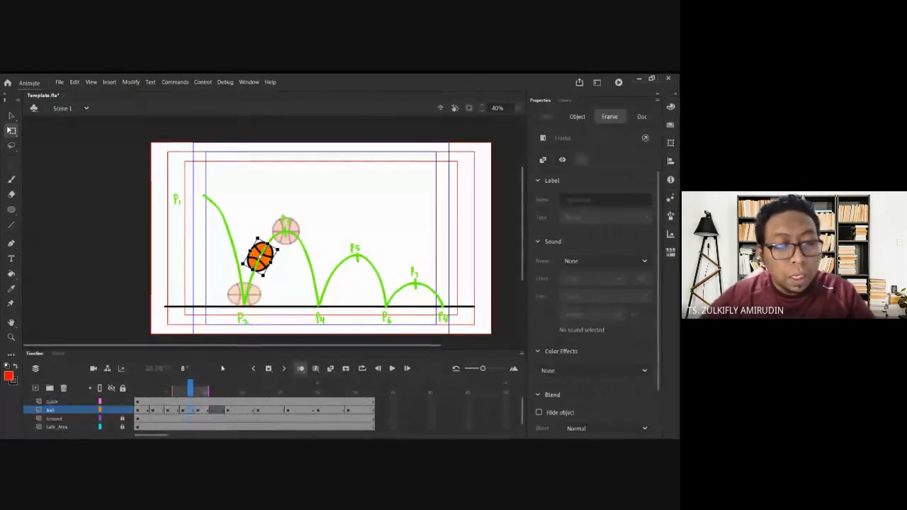
{"action": "left_click", "coordinate": [213, 410]}
{"action": "key", "text": "ctrl+shift+v"}
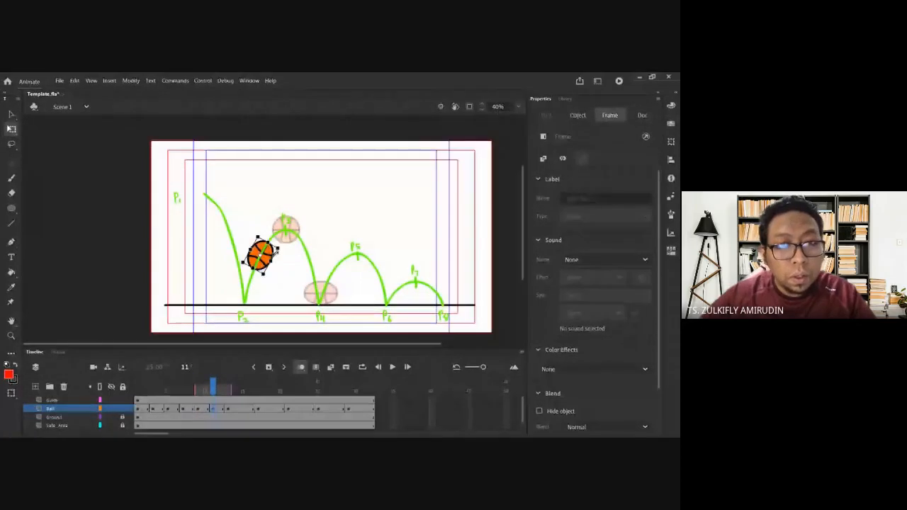
{"action": "left_click", "coordinate": [269, 264]}
{"action": "left_click_drag", "start_coordinate": [272, 266], "coordinate": [333, 278]}
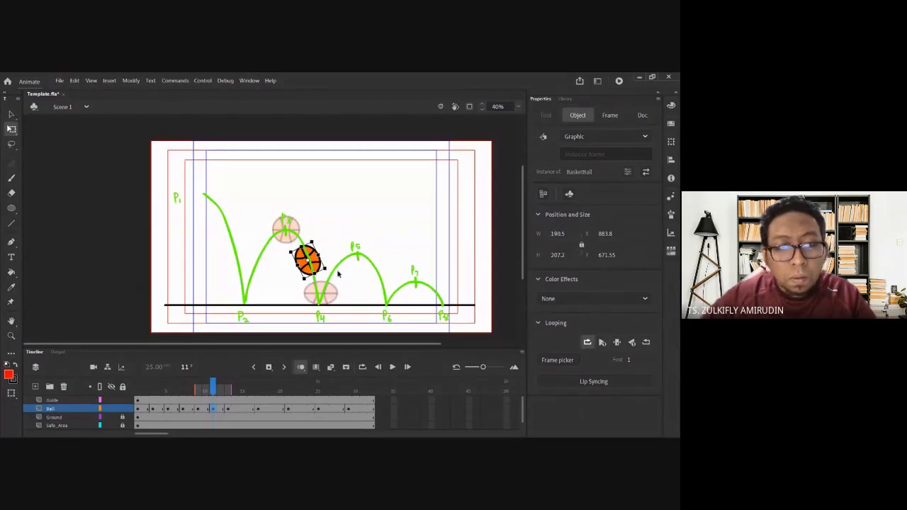
- Insert a keyframe at frame 15 and place the P5 ball between P4 and P5, slightly stretched and tilted along the rising curve
{"action": "left_click", "coordinate": [244, 410]}
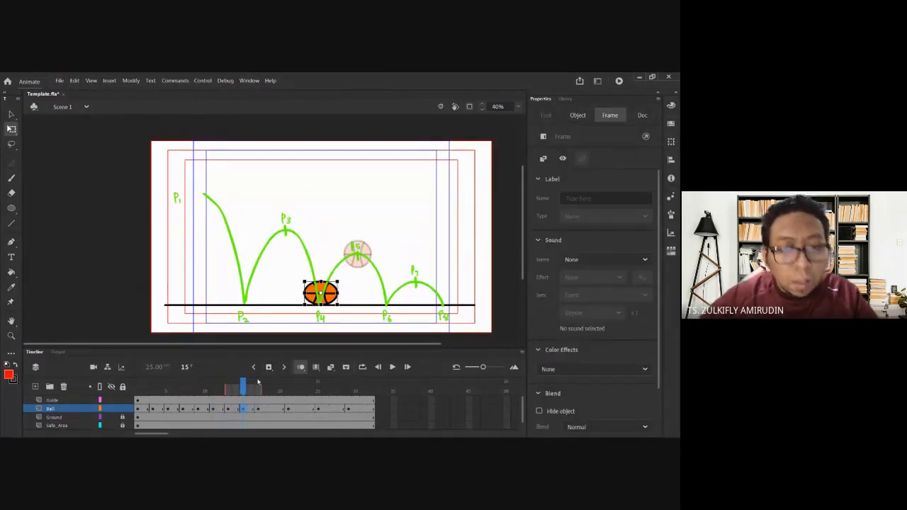
{"action": "key", "text": "period"}
{"action": "key", "text": "period"}
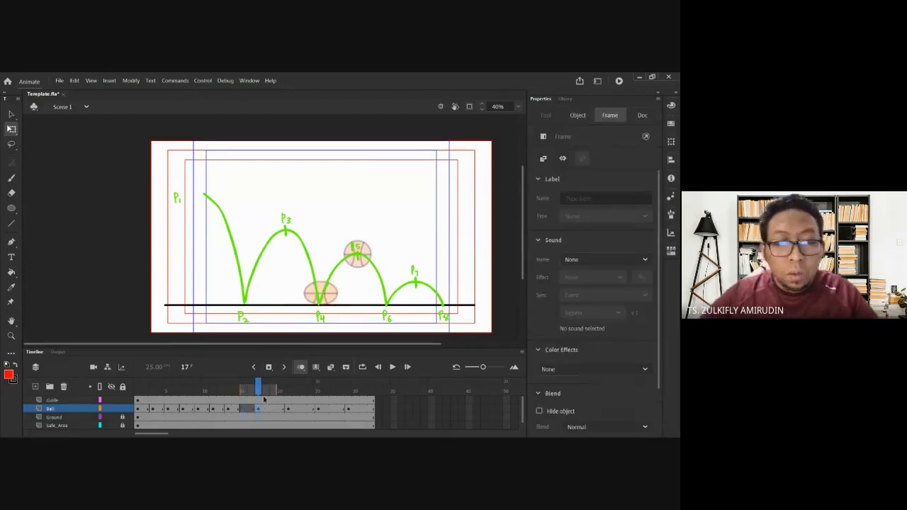
{"action": "left_click", "coordinate": [248, 391]}
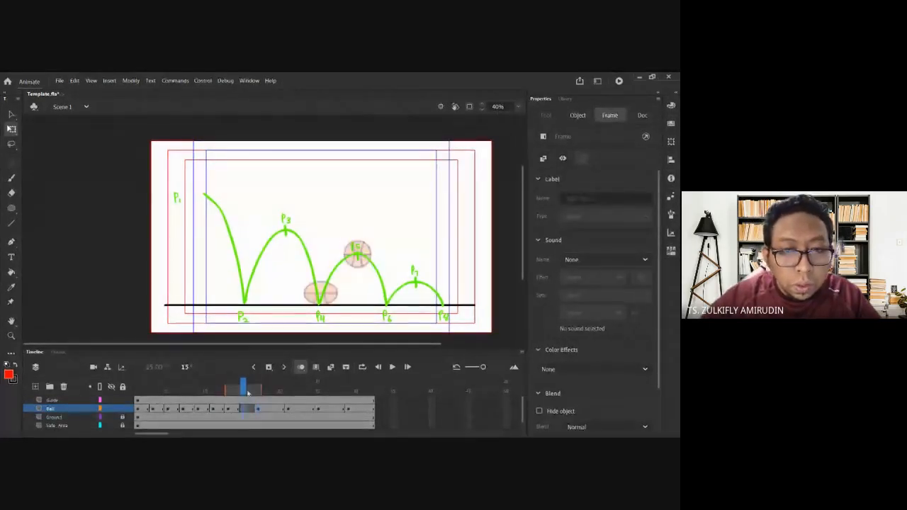
{"action": "left_click", "coordinate": [356, 253]}
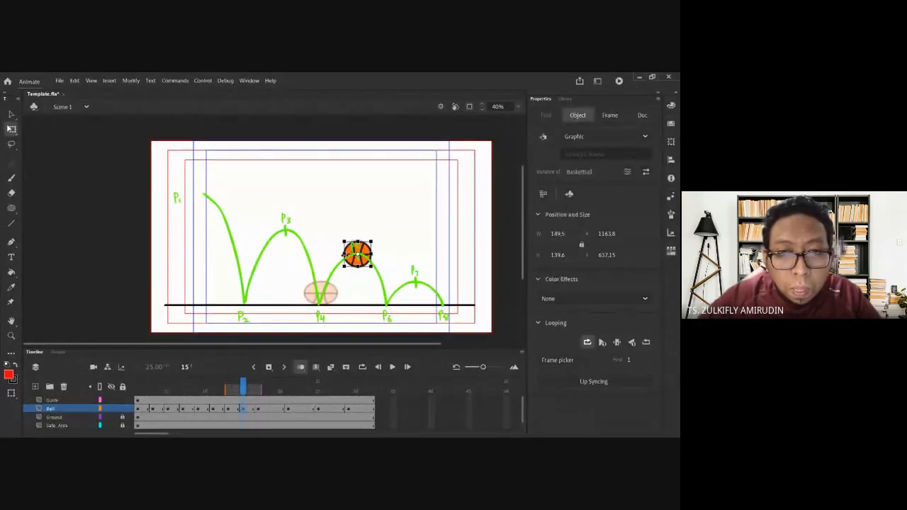
{"action": "left_click_drag", "start_coordinate": [344, 253], "coordinate": [340, 277]}
- Insert a keyframe at frame 19 and replace its ball with the tilted frame 15 ball, placed on the falling curve between P5 and P6
{"action": "left_click", "coordinate": [274, 410]}
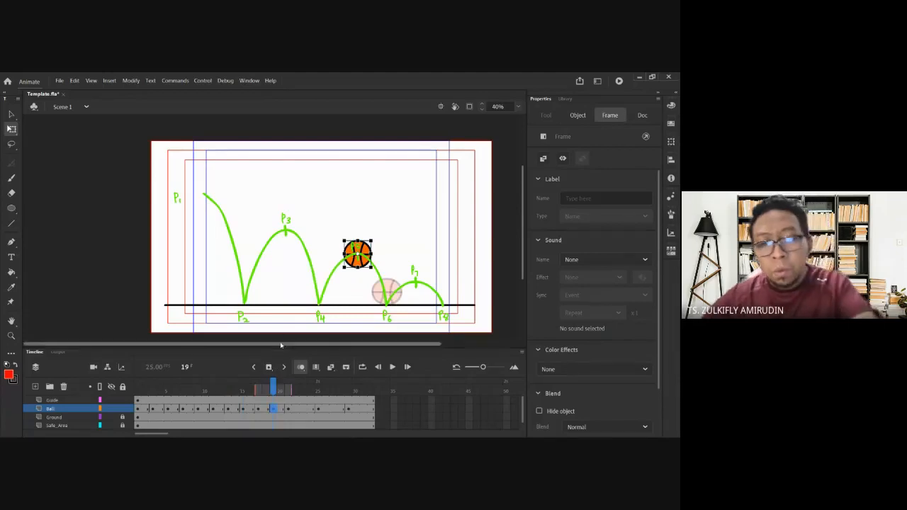
{"action": "left_click", "coordinate": [271, 408]}
{"action": "left_click", "coordinate": [251, 412]}
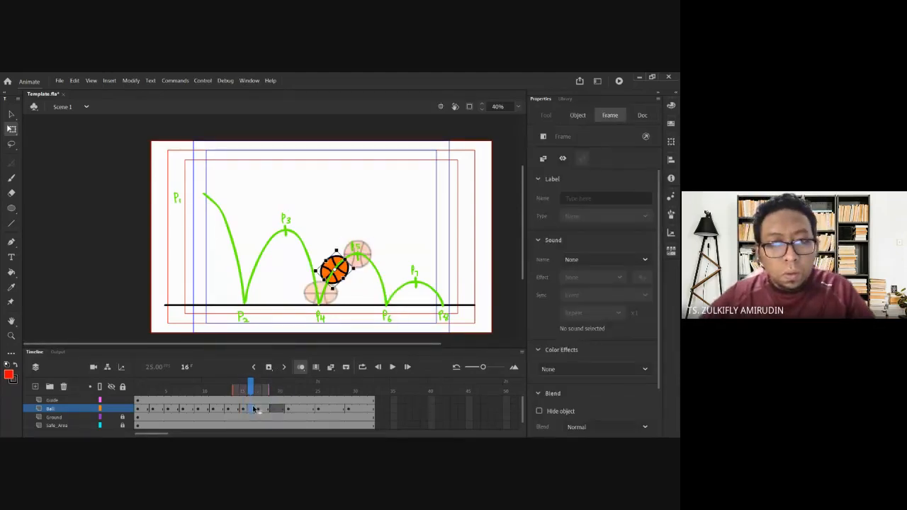
{"action": "left_click", "coordinate": [278, 409]}
{"action": "left_click", "coordinate": [276, 409]}
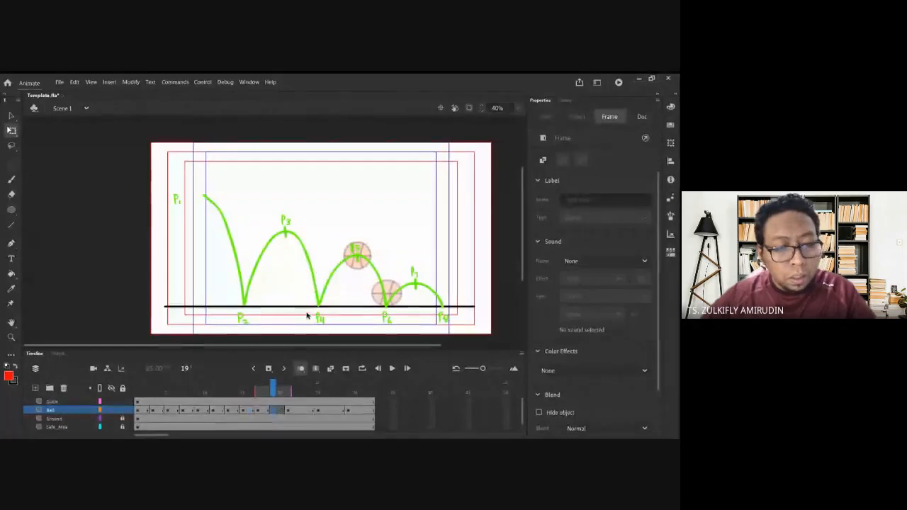
{"action": "mouse_move", "coordinate": [360, 279]}
{"action": "left_mouse_down"}
{"action": "mouse_move", "coordinate": [347, 273]}
{"action": "mouse_move", "coordinate": [356, 286]}
{"action": "mouse_move", "coordinate": [343, 299]}
{"action": "mouse_move", "coordinate": [371, 273]}
{"action": "mouse_move", "coordinate": [398, 273]}
{"action": "mouse_move", "coordinate": [377, 276]}
{"action": "left_mouse_up"}
{"action": "key", "text": "ctrl+z"}
- Insert a keyframe at frame 23, replace its ball with the P7 ball, and move it onto the curve between P6 and P7
{"action": "left_click_drag", "start_coordinate": [295, 413], "coordinate": [307, 410]}
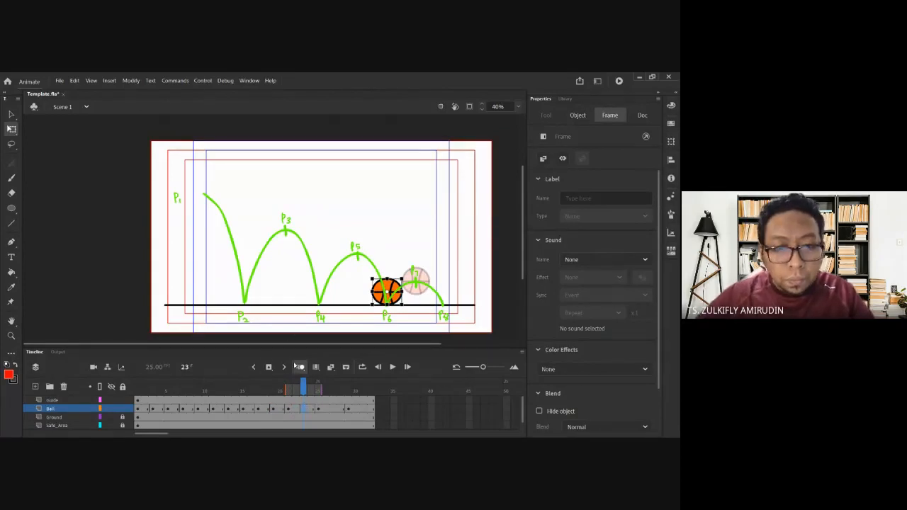
{"action": "left_click", "coordinate": [314, 393]}
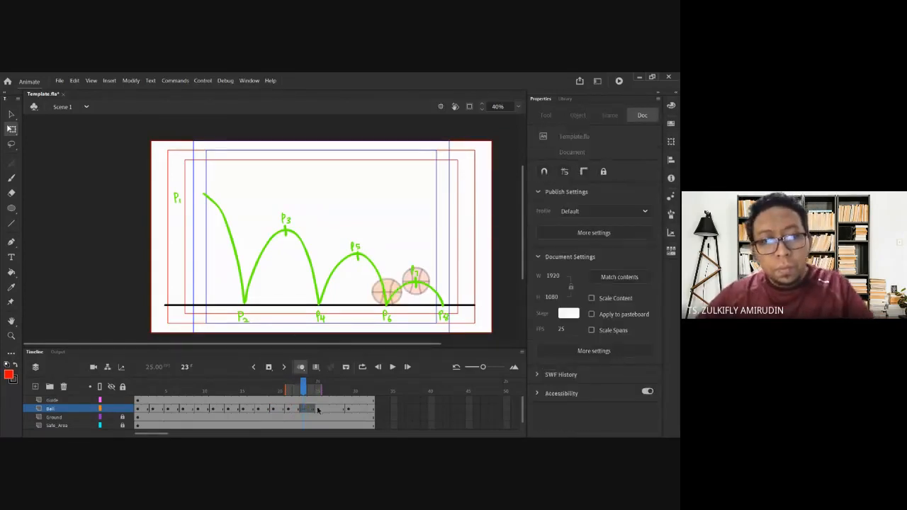
{"action": "left_click", "coordinate": [317, 411]}
{"action": "left_click", "coordinate": [306, 387]}
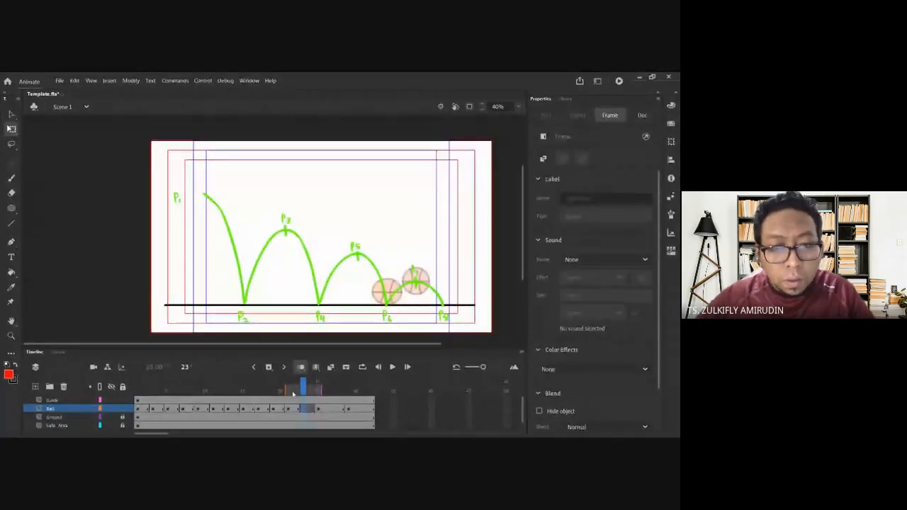
{"action": "key", "text": "period"}
{"action": "key", "text": "period"}
{"action": "key", "text": "comma"}
{"action": "key", "text": "comma"}
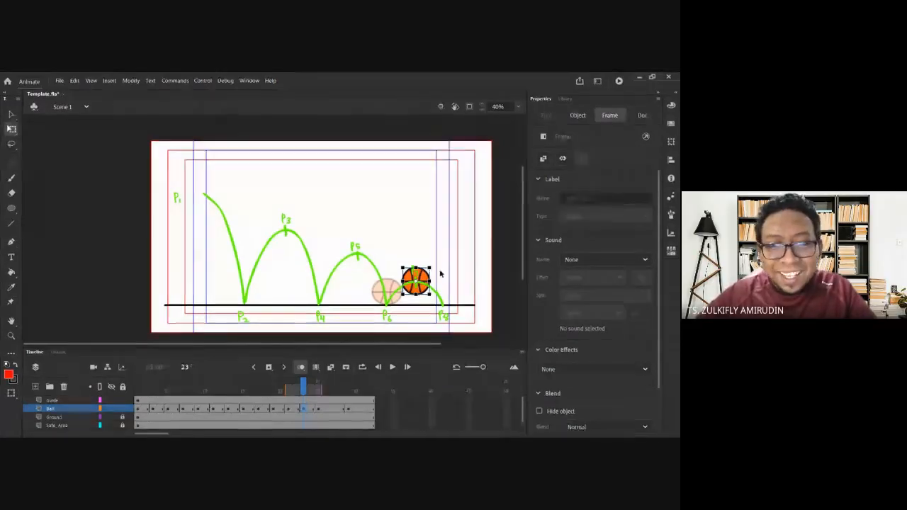
{"action": "left_click_drag", "start_coordinate": [417, 292], "coordinate": [403, 296]}
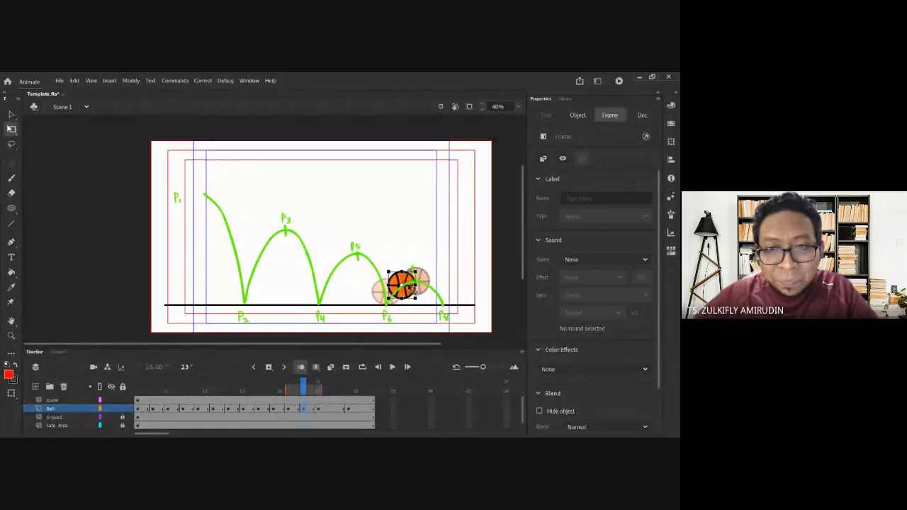
- Insert a keyframe at frame 27 and move its ball onto the falling curve between P7 and P8
{"action": "left_click", "coordinate": [331, 412]}
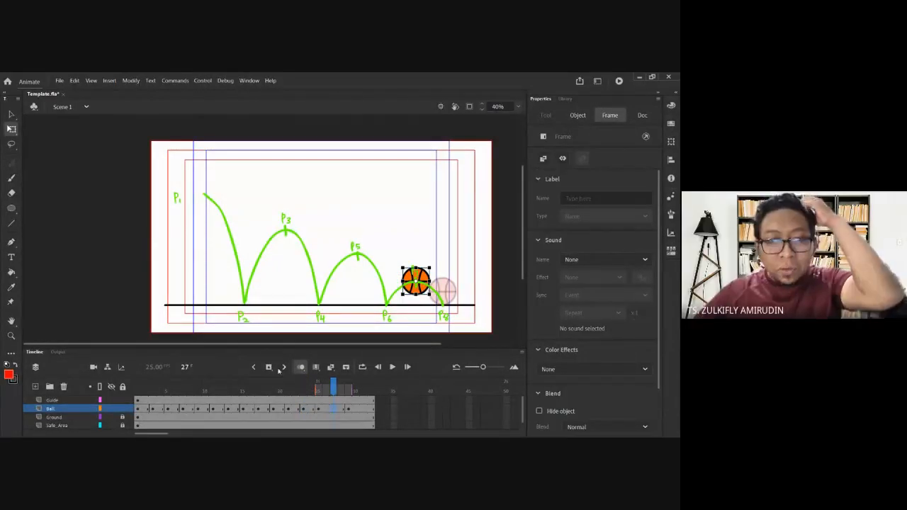
{"action": "left_click_drag", "start_coordinate": [422, 296], "coordinate": [433, 299]}
{"action": "left_click", "coordinate": [326, 389]}
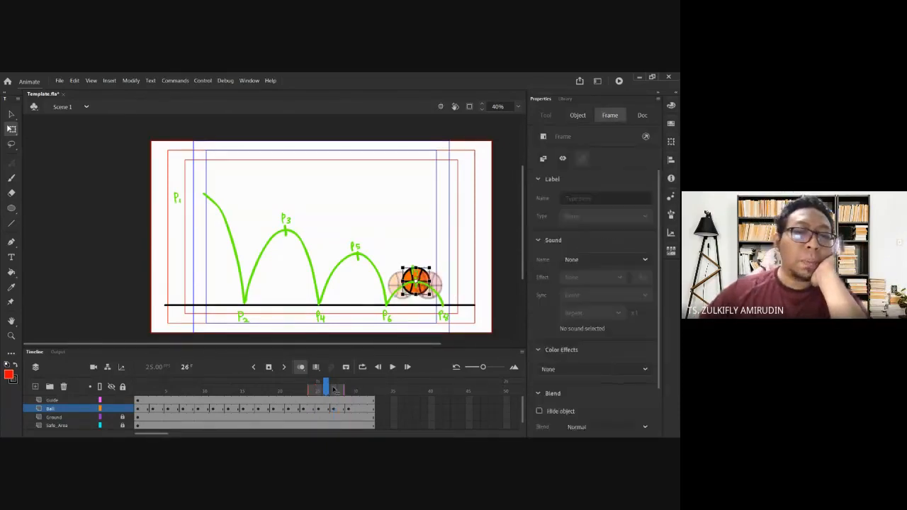
- Turn off onion skinning, loop the whole animation from frame 1 to review the bounce, and return to frame 1 with looping off
{"action": "left_click", "coordinate": [301, 366]}
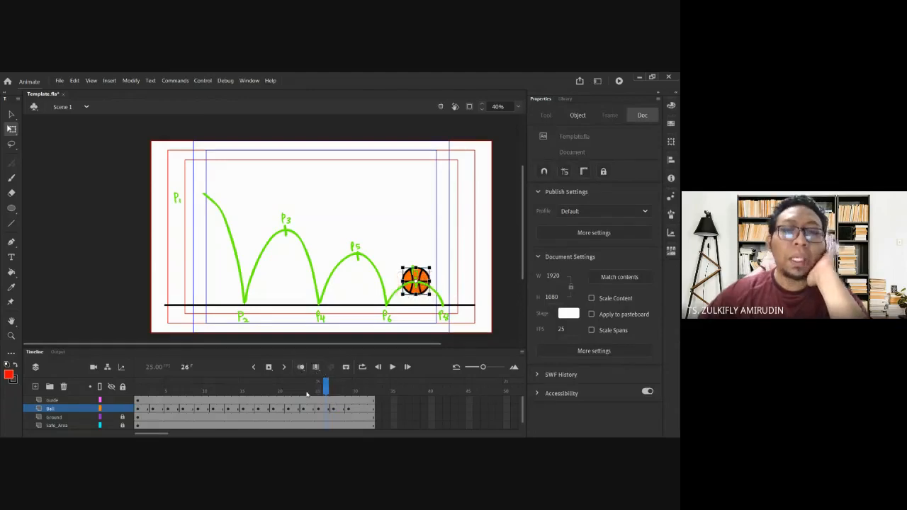
{"action": "key", "text": "Home"}
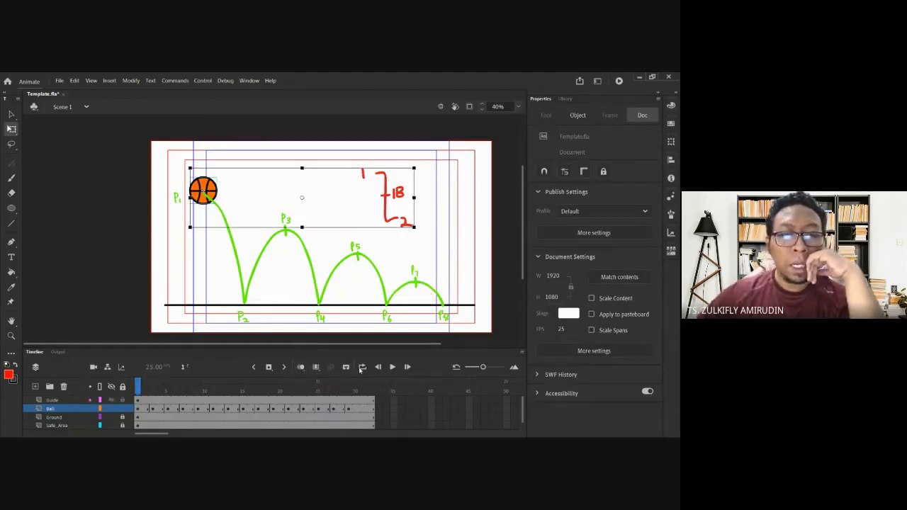
{"action": "left_click", "coordinate": [362, 367]}
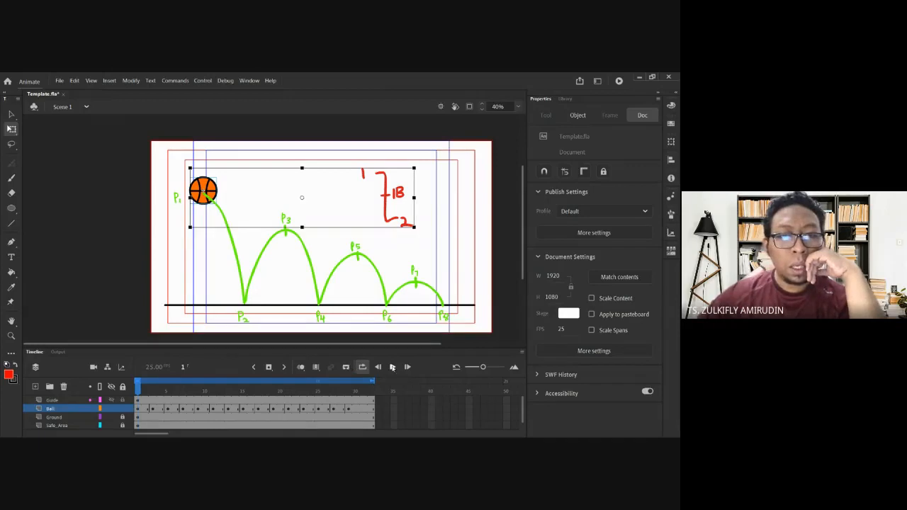
{"action": "left_click", "coordinate": [391, 367]}
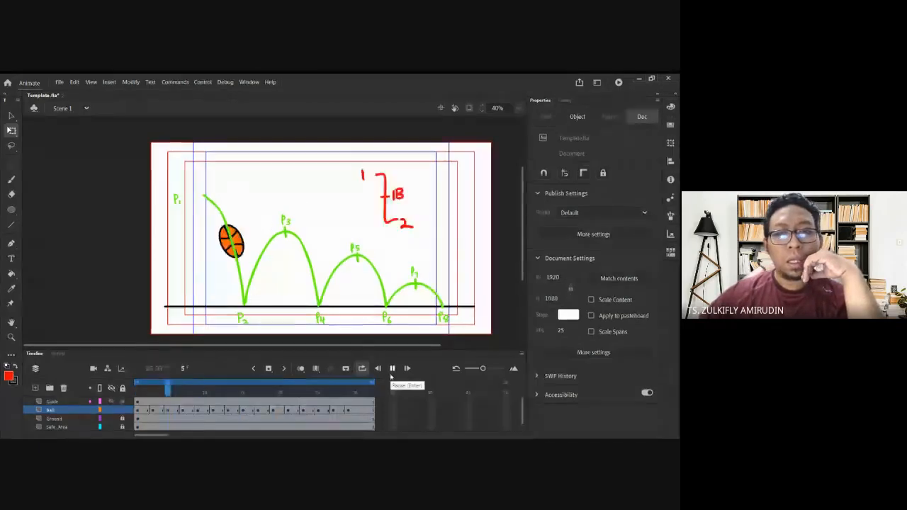
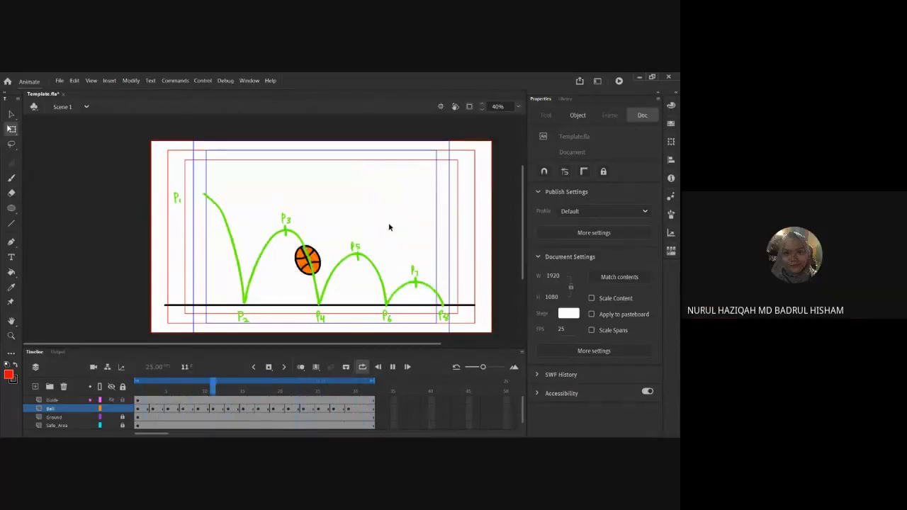
{"action": "left_click", "coordinate": [363, 368]}
{"action": "left_click_drag", "start_coordinate": [251, 388], "coordinate": [129, 405]}
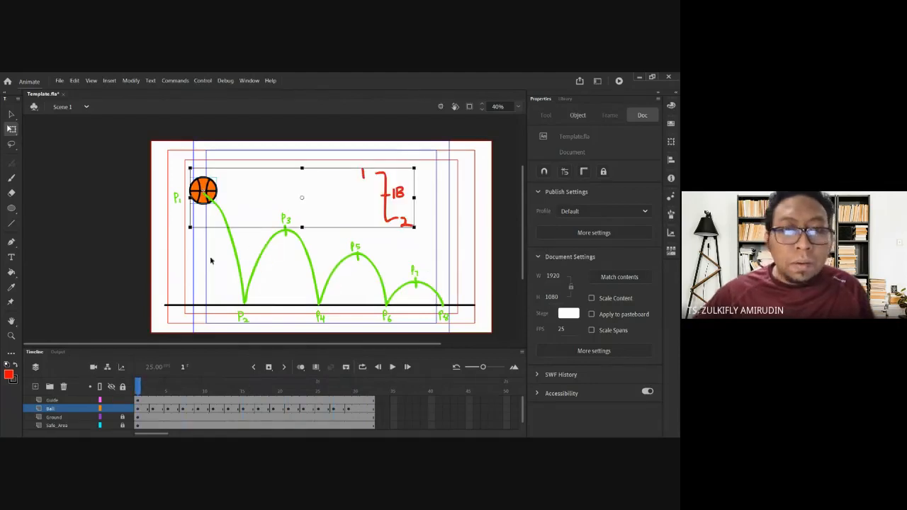
- Pick the Classic Brush with size 2 and turn on onion skinning to show the first fall from P1
{"action": "left_click", "coordinate": [200, 250]}
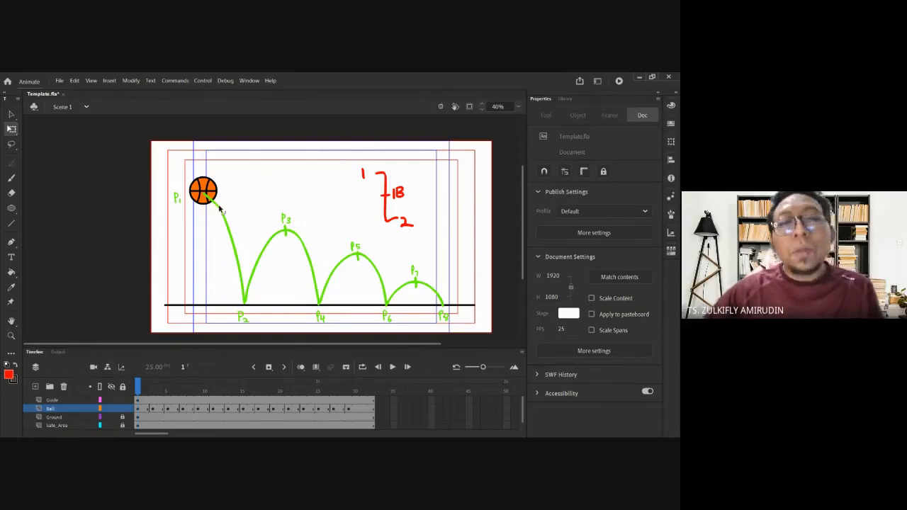
{"action": "left_click", "coordinate": [11, 178]}
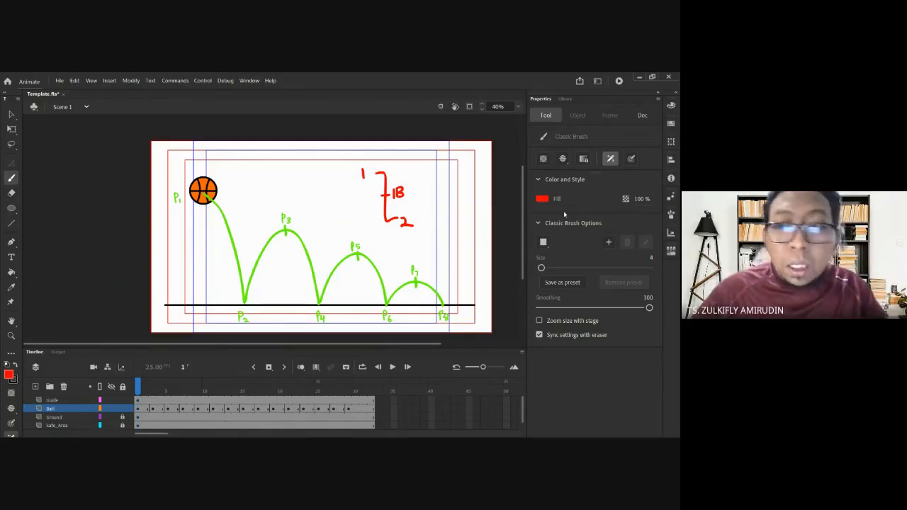
{"action": "left_click", "coordinate": [540, 268]}
{"action": "key", "text": "ctrl+equal"}
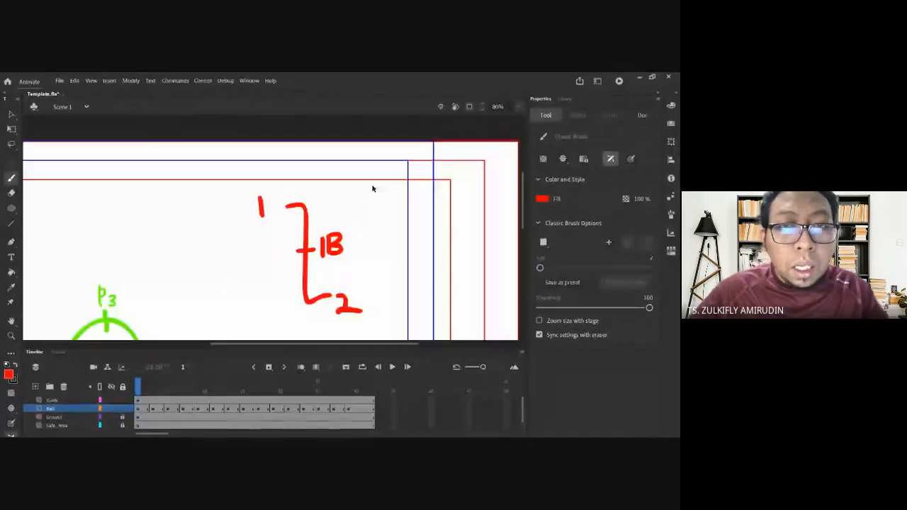
{"action": "scroll", "coordinate": [375, 182], "scroll_direction": "down", "scroll_amount": 2}
{"action": "scroll", "coordinate": [375, 182], "scroll_direction": "left", "scroll_amount": 3}
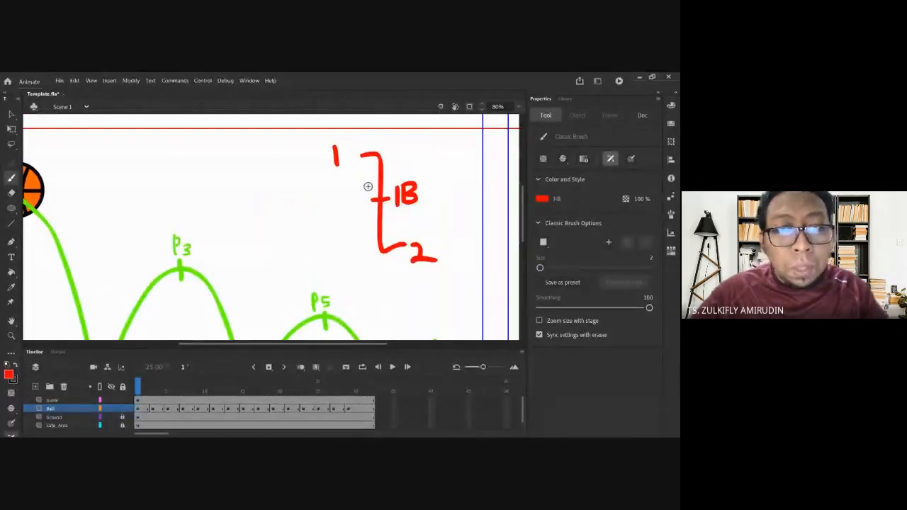
{"action": "scroll", "coordinate": [368, 186], "scroll_direction": "left", "scroll_amount": 2}
{"action": "scroll", "coordinate": [368, 187], "scroll_direction": "down", "scroll_amount": 1}
{"action": "scroll", "coordinate": [333, 190], "scroll_direction": "down", "scroll_amount": 3}
{"action": "scroll", "coordinate": [333, 190], "scroll_direction": "left", "scroll_amount": 3}
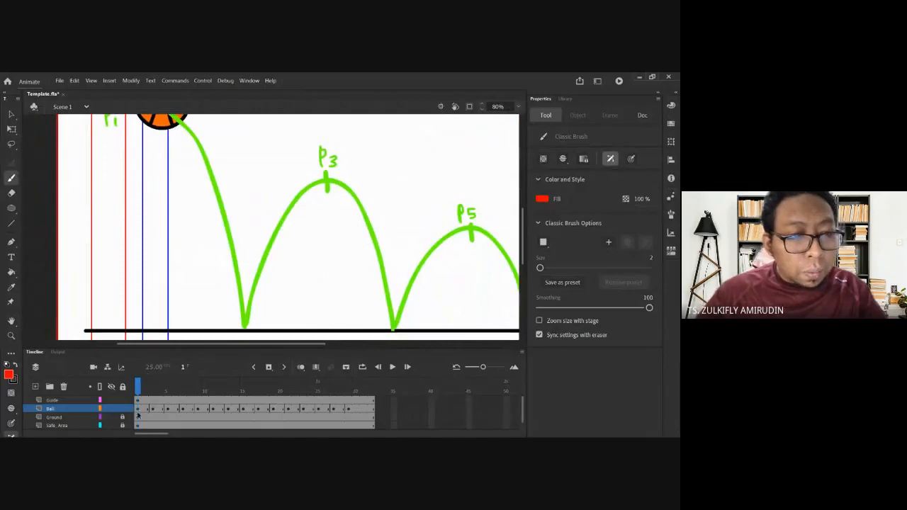
{"action": "left_click", "coordinate": [301, 366]}
{"action": "mouse_move", "coordinate": [195, 223]}
{"action": "left_mouse_down"}
{"action": "mouse_move", "coordinate": [193, 250]}
{"action": "mouse_move", "coordinate": [196, 215]}
{"action": "left_mouse_up"}
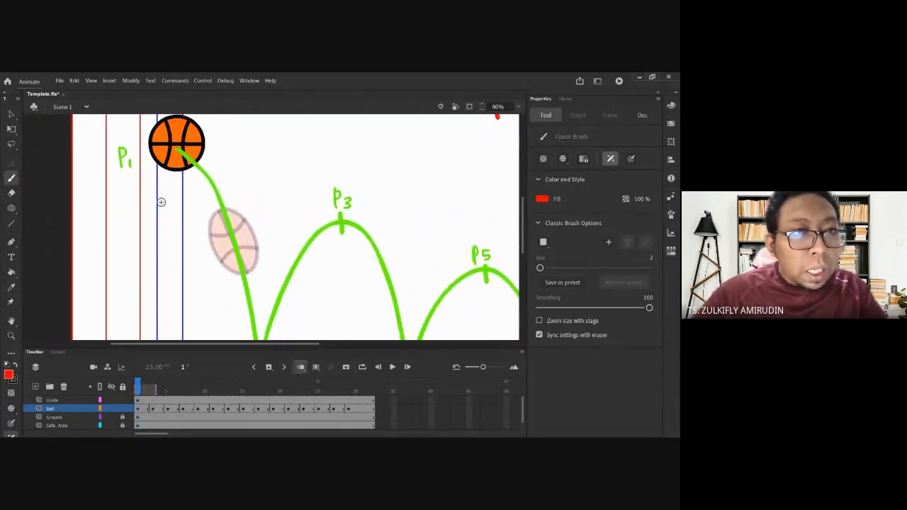
- Handwrite a red 1B label beside the stretched ball on frame 3 with the brush at size 5
{"action": "left_click", "coordinate": [153, 409]}
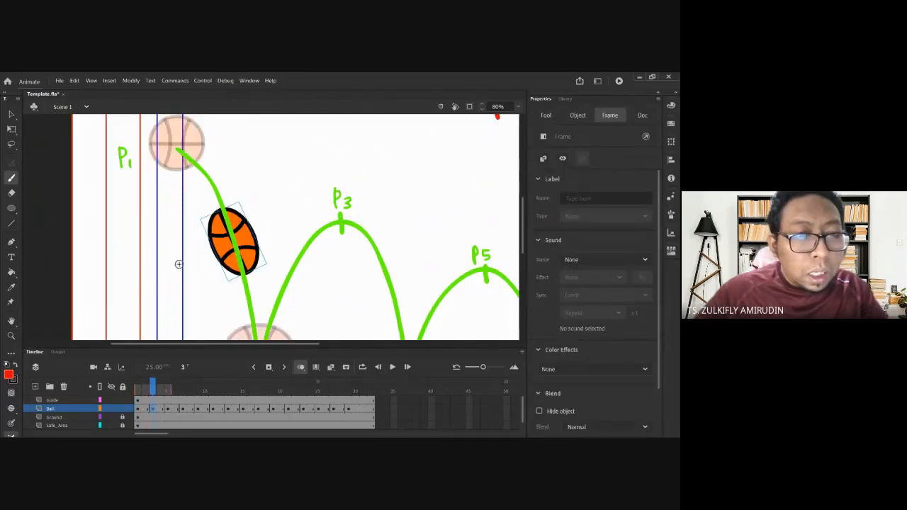
{"action": "left_click_drag", "start_coordinate": [174, 261], "coordinate": [178, 280]}
{"action": "key", "text": "ctrl+z"}
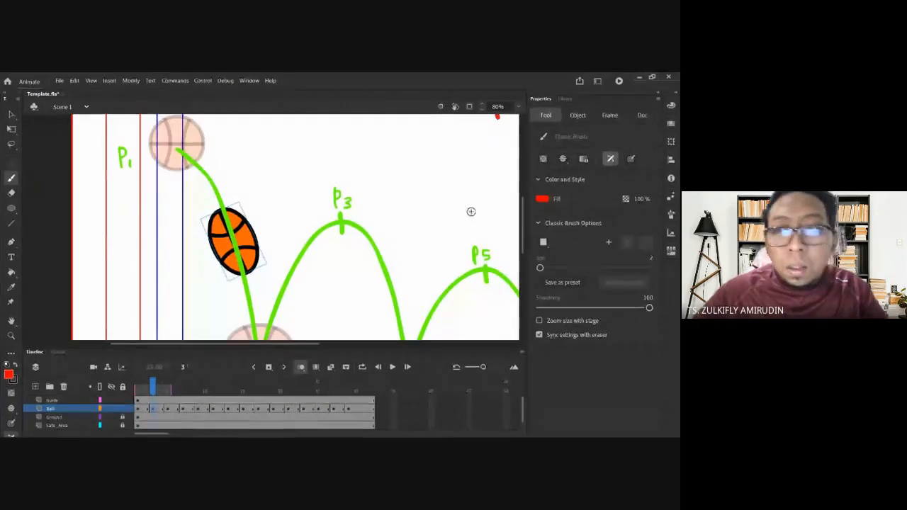
{"action": "left_click_drag", "start_coordinate": [540, 268], "coordinate": [536, 268]}
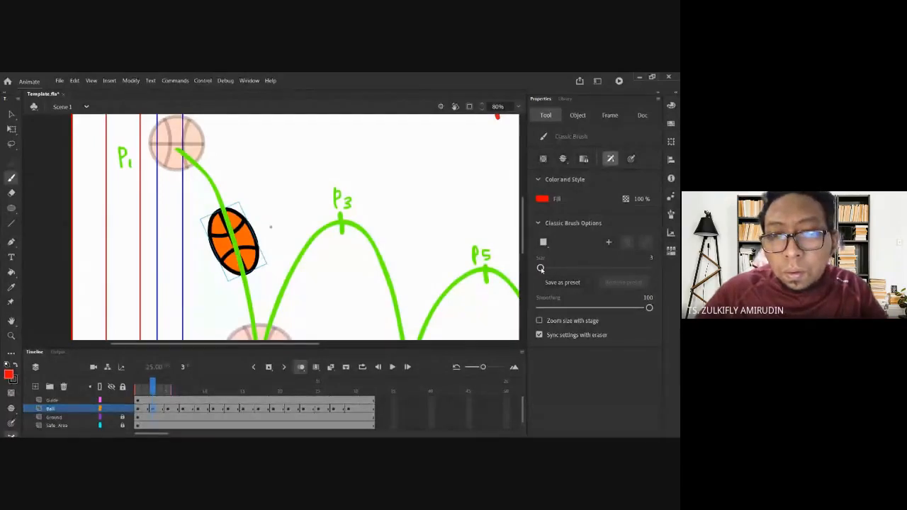
{"action": "mouse_move", "coordinate": [175, 258]}
{"action": "left_mouse_down"}
{"action": "mouse_move", "coordinate": [176, 278]}
{"action": "mouse_move", "coordinate": [187, 276]}
{"action": "left_mouse_up"}
- On frame 1, brush two short red ticks across the timing chart's line between the 1 and 1B marks, close to the 1
{"action": "left_click", "coordinate": [139, 409]}
{"action": "scroll", "coordinate": [354, 197], "scroll_direction": "right", "scroll_amount": 4}
{"action": "scroll", "coordinate": [355, 196], "scroll_direction": "up", "scroll_amount": 3}
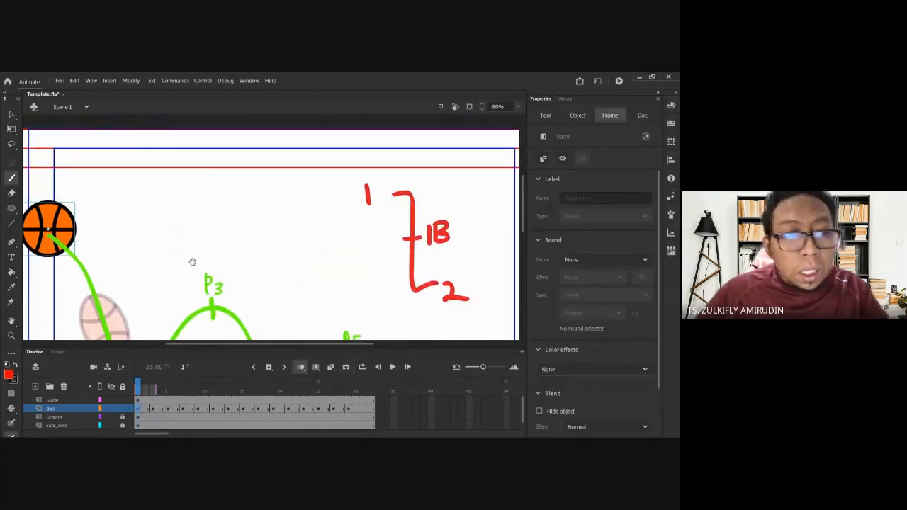
{"action": "scroll", "coordinate": [192, 259], "scroll_direction": "left", "scroll_amount": 4}
{"action": "scroll", "coordinate": [192, 259], "scroll_direction": "down", "scroll_amount": 3}
{"action": "left_click_drag", "start_coordinate": [216, 219], "coordinate": [253, 206]}
{"action": "key", "text": "ctrl+z"}
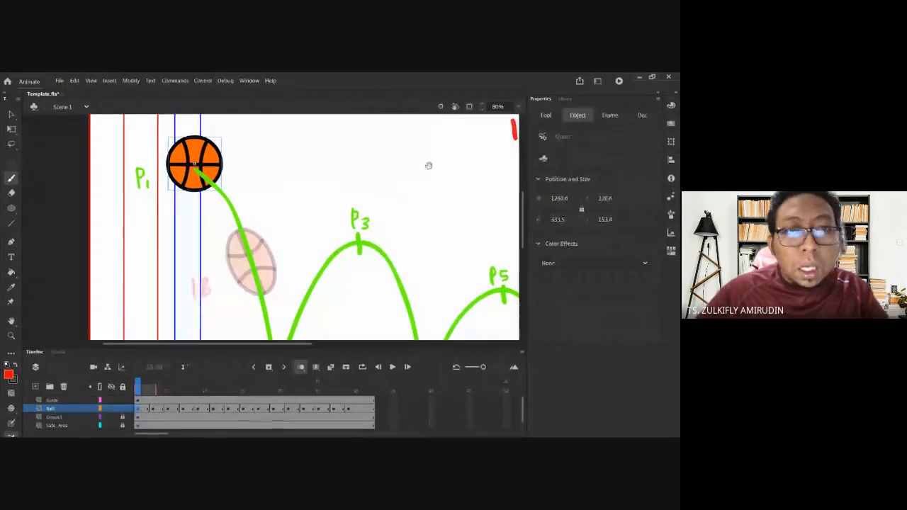
{"action": "scroll", "coordinate": [274, 221], "scroll_direction": "right", "scroll_amount": 4}
{"action": "scroll", "coordinate": [274, 220], "scroll_direction": "up", "scroll_amount": 3}
{"action": "left_click_drag", "start_coordinate": [402, 190], "coordinate": [423, 188]}
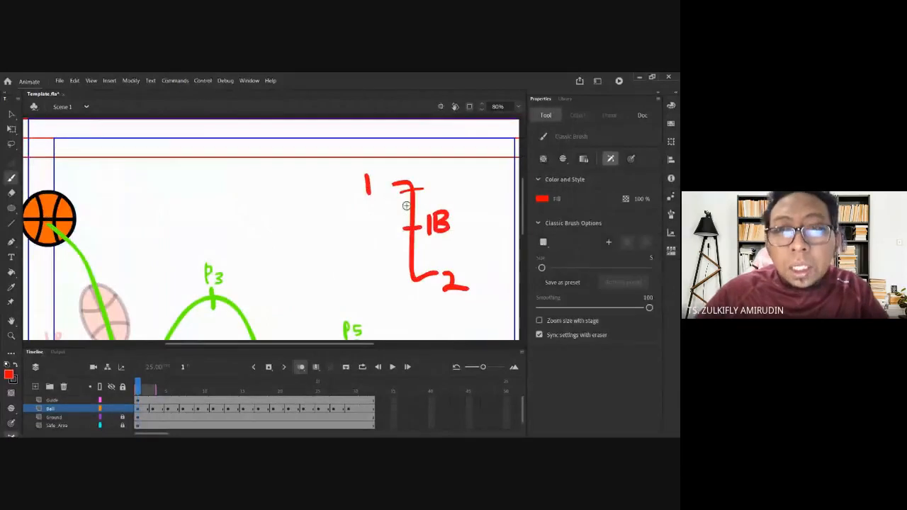
{"action": "key", "text": "ctrl+z"}
{"action": "left_click_drag", "start_coordinate": [397, 190], "coordinate": [424, 188]}
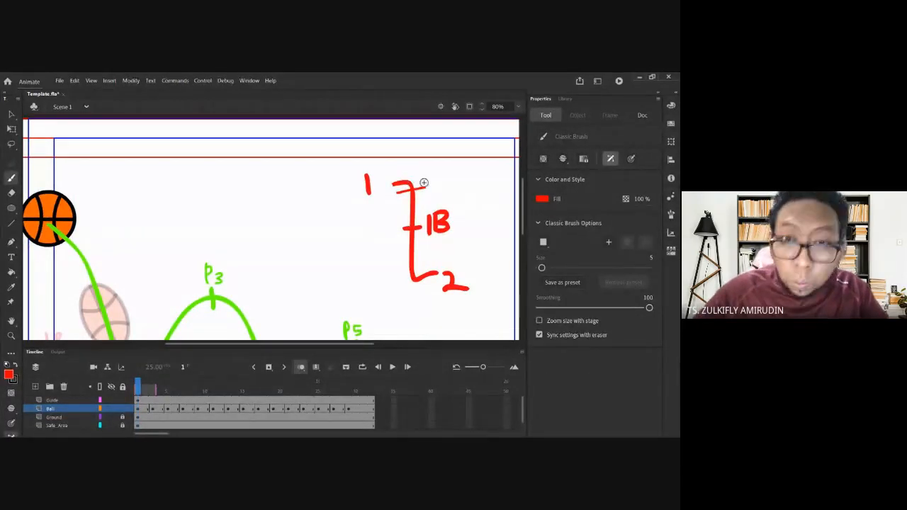
{"action": "key", "text": "ctrl+z"}
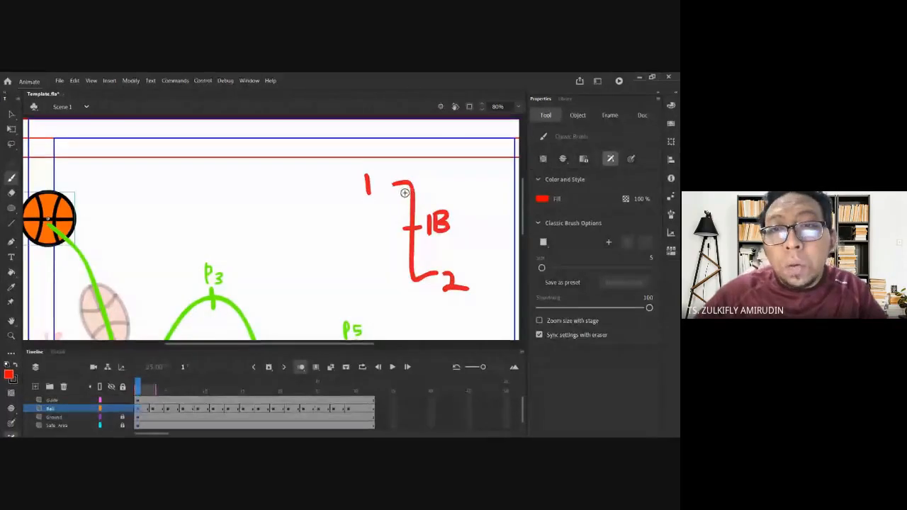
{"action": "mouse_move", "coordinate": [399, 191]}
{"action": "left_mouse_down"}
{"action": "mouse_move", "coordinate": [427, 191]}
{"action": "mouse_move", "coordinate": [405, 187]}
{"action": "mouse_move", "coordinate": [419, 182]}
{"action": "left_mouse_up"}
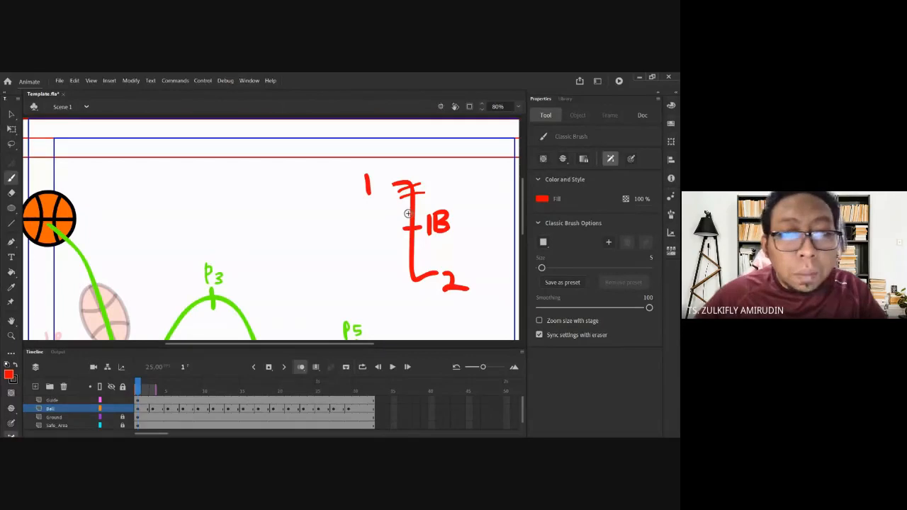
- Extend the P1 pose on the Ball layer by inserting four frames after frame 1
{"action": "scroll", "coordinate": [174, 285], "scroll_direction": "down", "scroll_amount": 5}
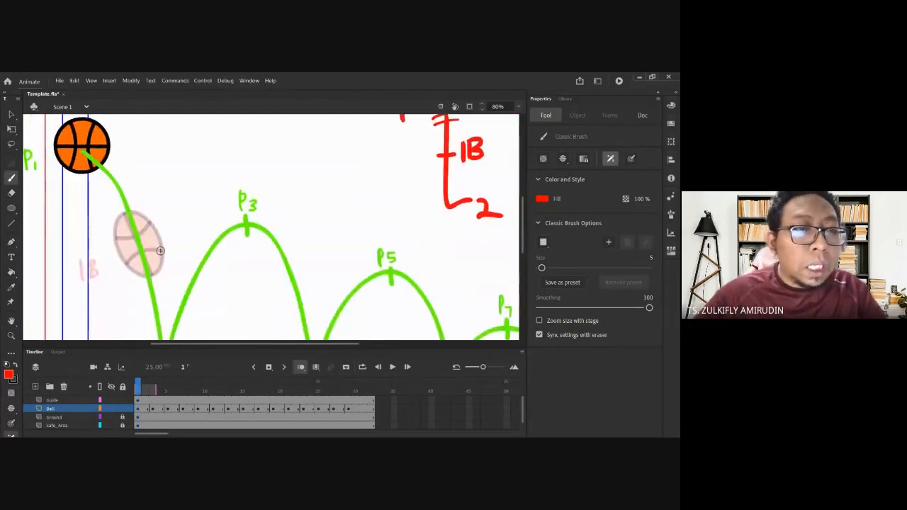
{"action": "left_click_drag", "start_coordinate": [200, 265], "coordinate": [222, 225]}
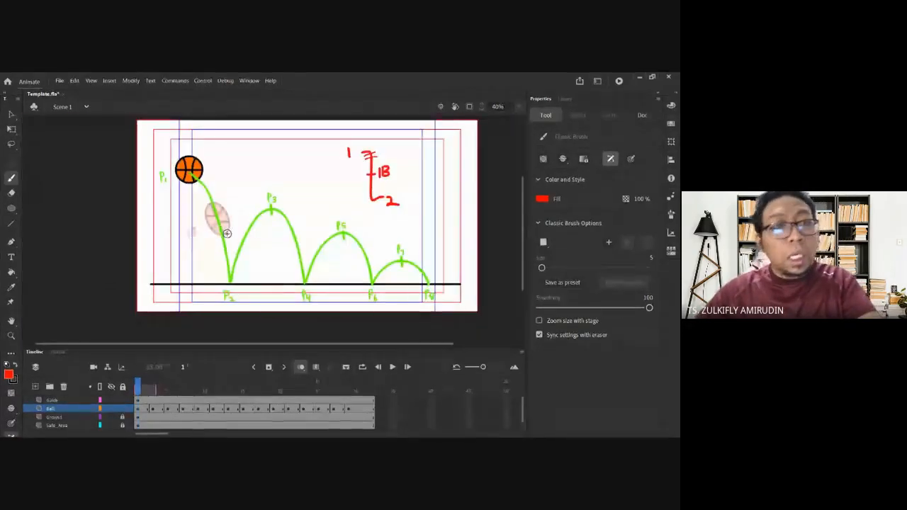
{"action": "key", "text": "ctrl+minus"}
{"action": "left_click", "coordinate": [142, 410]}
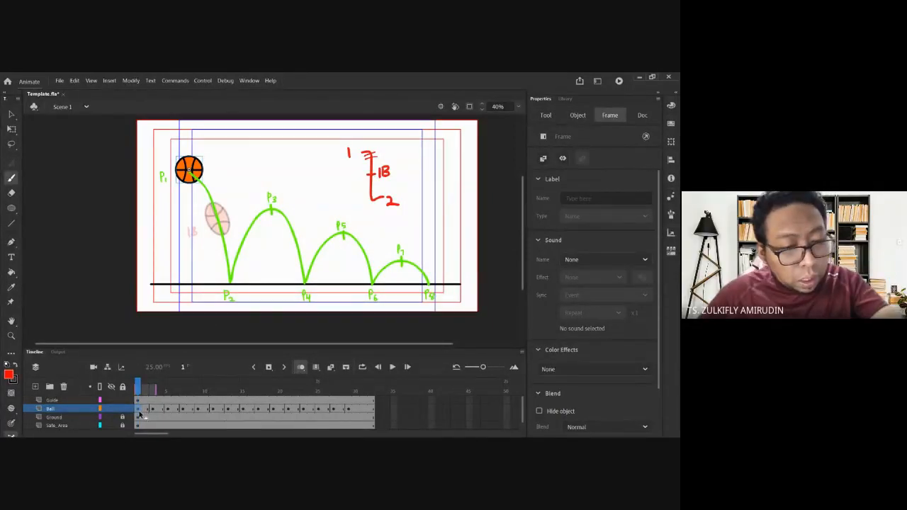
{"action": "key", "text": "F5"}
{"action": "key", "text": "F5"}
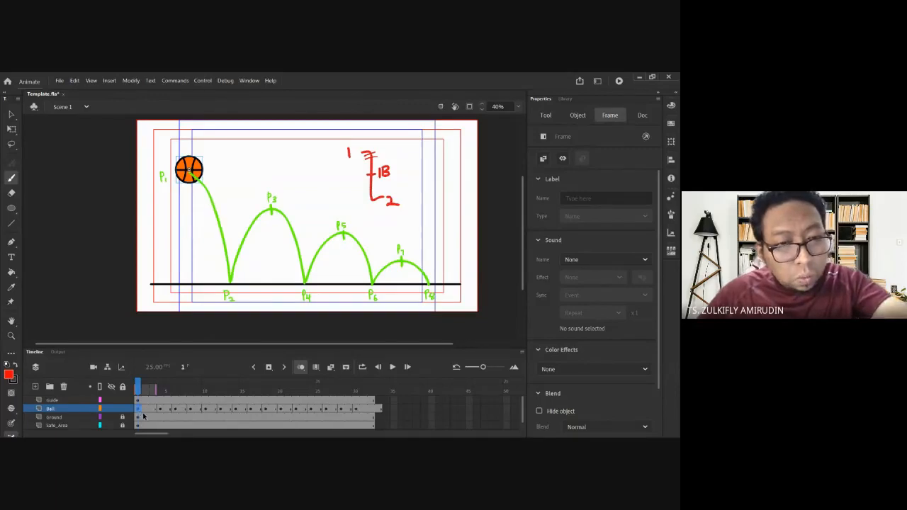
{"action": "key", "text": "F5"}
{"action": "key", "text": "F5"}
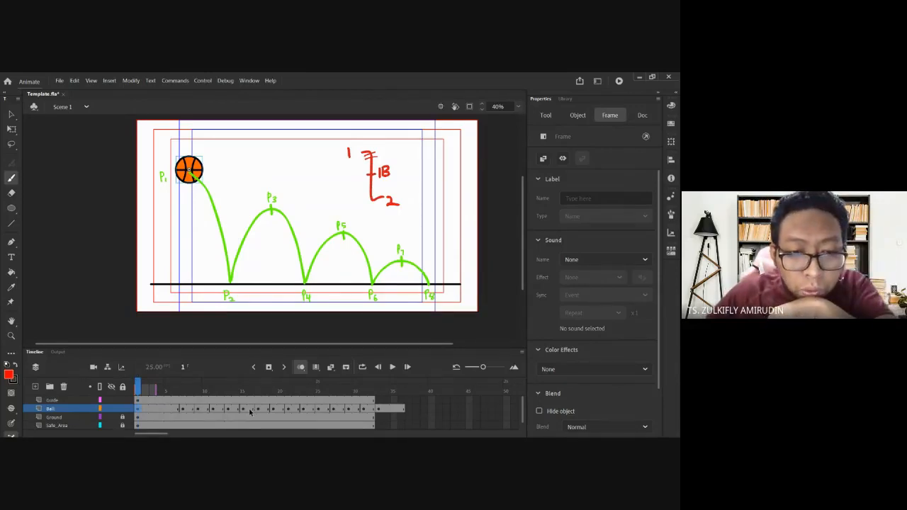
- Insert a Ball keyframe at frame 5, rotate its ball clockwise and move it slightly down the curve from P1
{"action": "left_click", "coordinate": [513, 368]}
{"action": "left_click", "coordinate": [513, 368]}
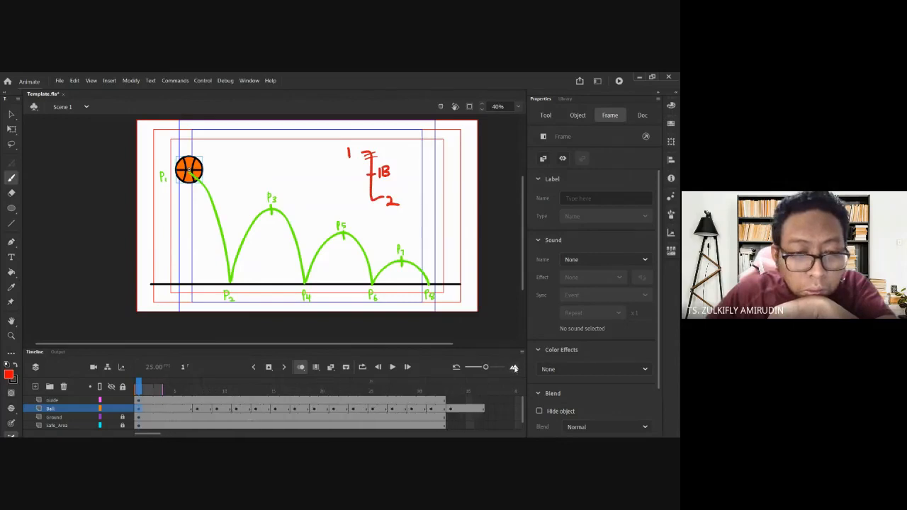
{"action": "left_click", "coordinate": [513, 367]}
{"action": "left_click", "coordinate": [160, 411]}
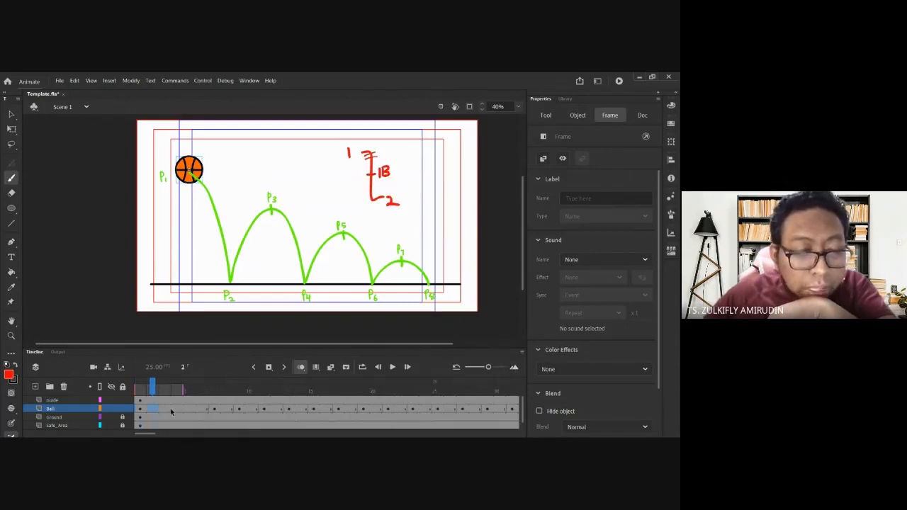
{"action": "left_click", "coordinate": [175, 411]}
{"action": "left_click", "coordinate": [167, 411]}
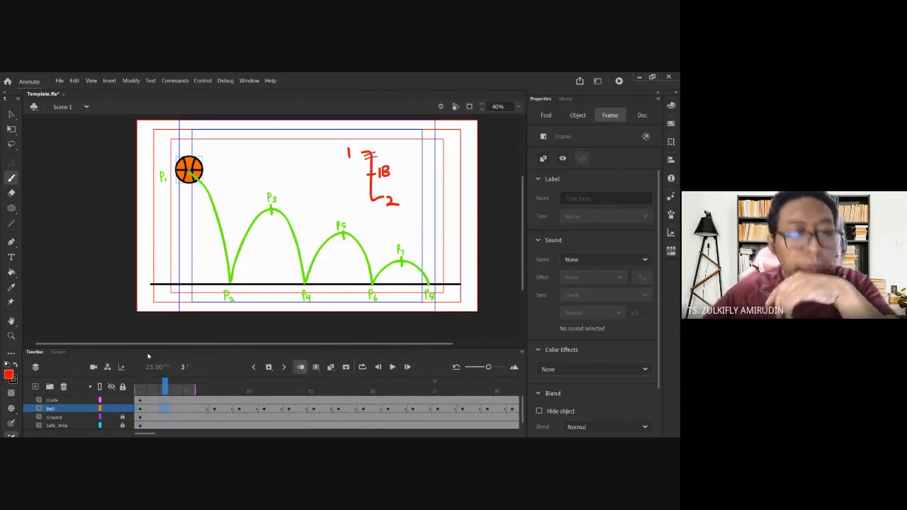
{"action": "left_click", "coordinate": [188, 411]}
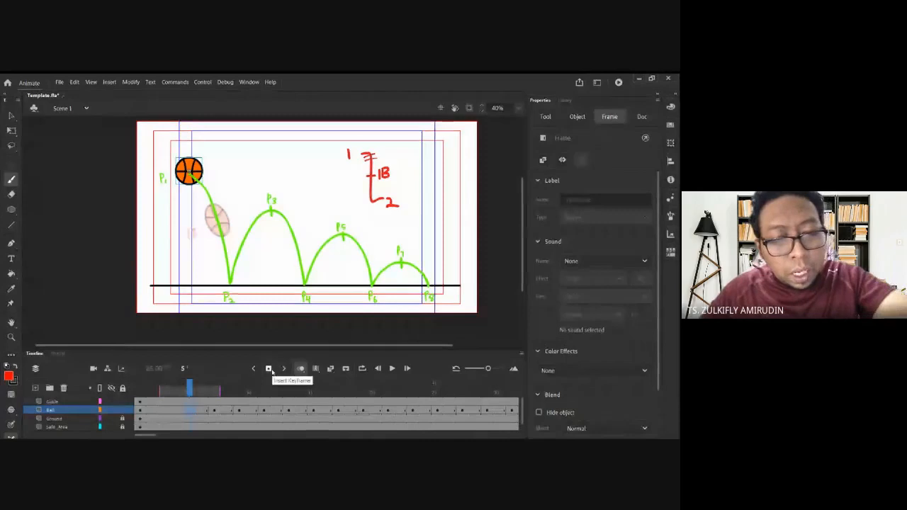
{"action": "key", "text": "v"}
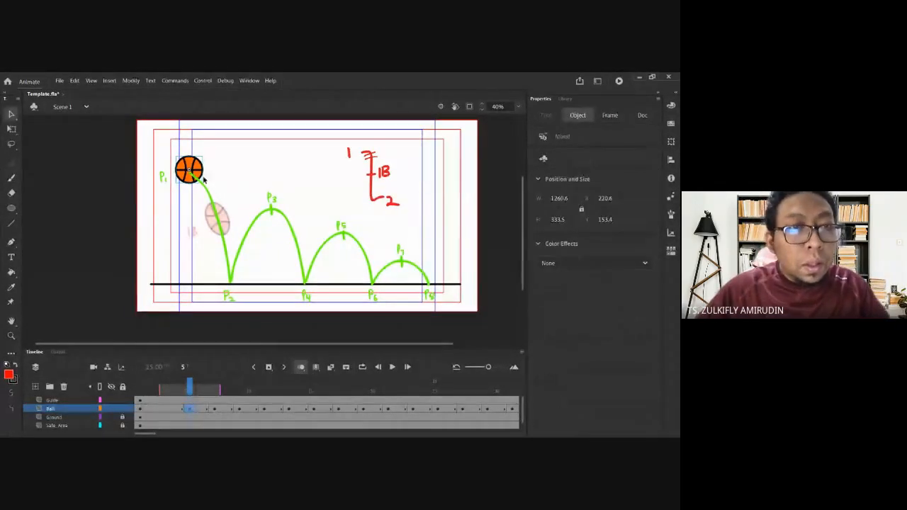
{"action": "left_click", "coordinate": [47, 156]}
{"action": "left_click", "coordinate": [11, 129]}
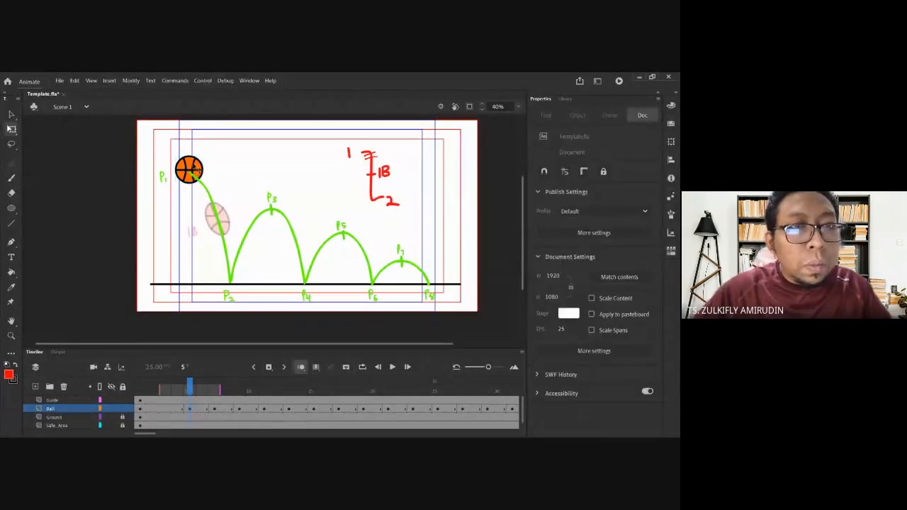
{"action": "left_click", "coordinate": [193, 166]}
{"action": "mouse_move", "coordinate": [211, 163]}
{"action": "left_mouse_down"}
{"action": "mouse_move", "coordinate": [209, 155]}
{"action": "mouse_move", "coordinate": [216, 167]}
{"action": "mouse_move", "coordinate": [193, 168]}
{"action": "mouse_move", "coordinate": [200, 174]}
{"action": "left_mouse_up"}
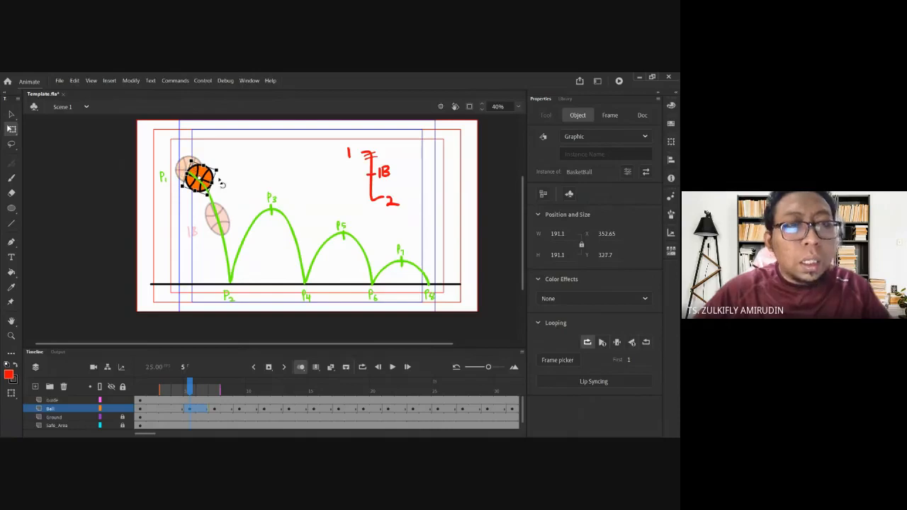
- Insert a Ball keyframe at frame 3, rotate its ball slightly clockwise and place it between the frame 1 and frame 5 positions
{"action": "left_click", "coordinate": [164, 410]}
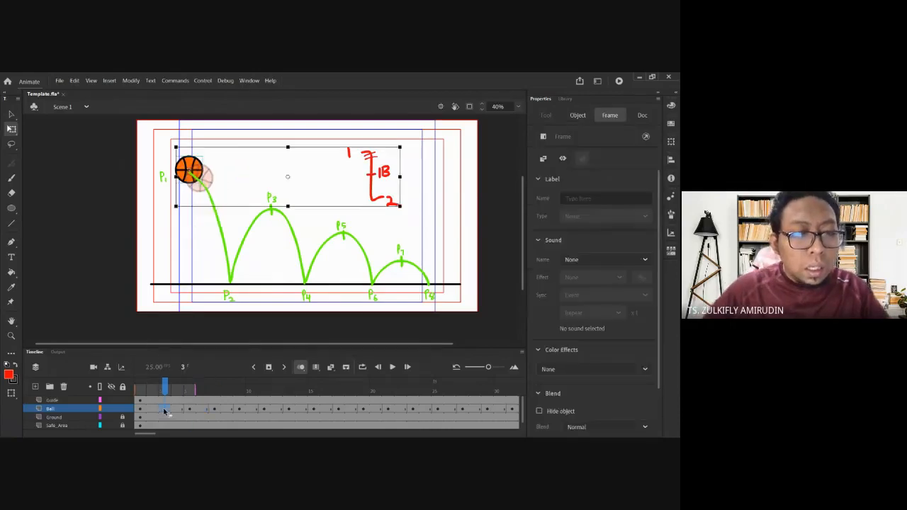
{"action": "left_click", "coordinate": [269, 368]}
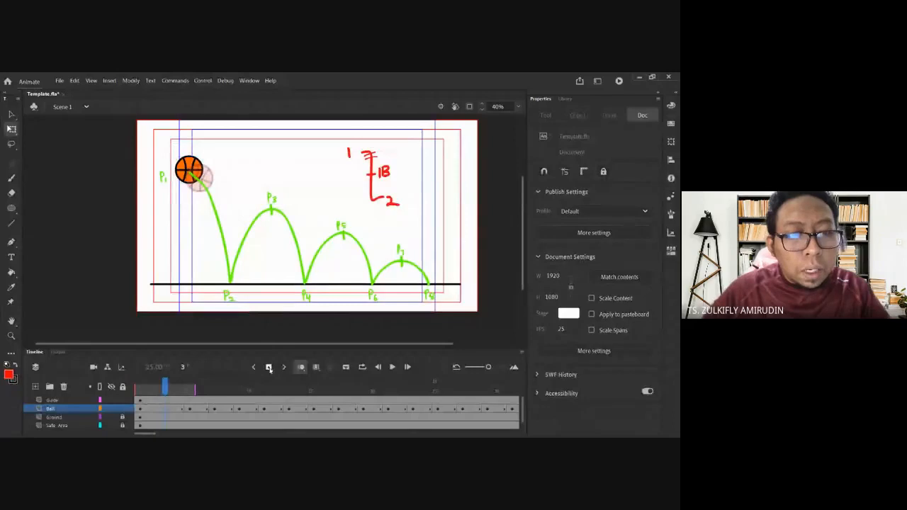
{"action": "left_click", "coordinate": [200, 175]}
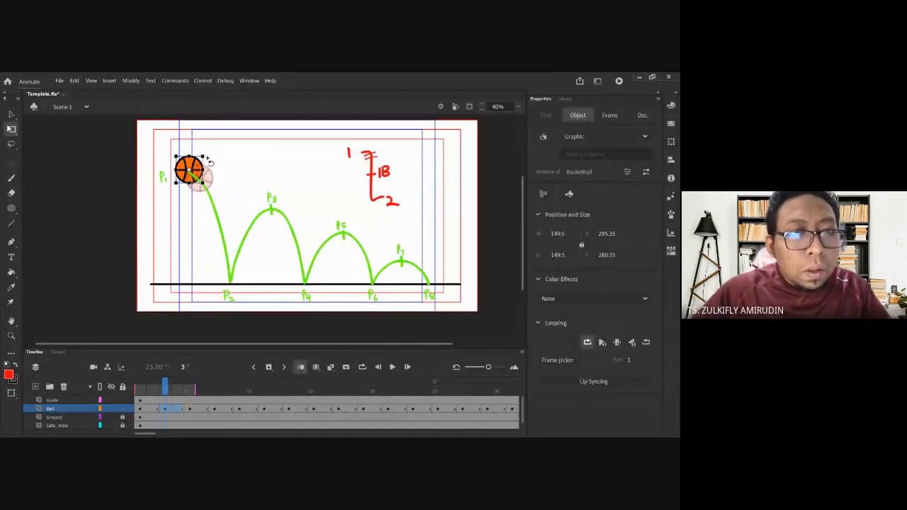
{"action": "left_click_drag", "start_coordinate": [209, 162], "coordinate": [195, 170]}
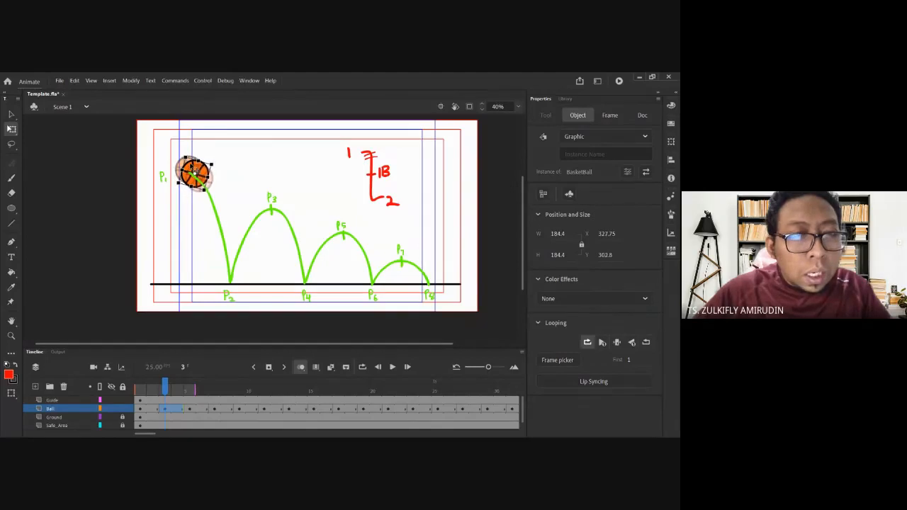
{"action": "left_click", "coordinate": [376, 177]}
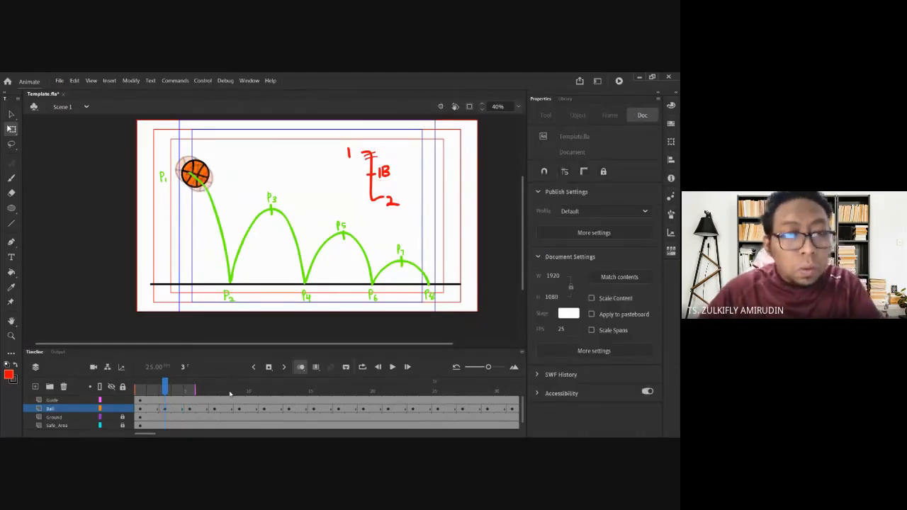
- Turn off onion skinning and step through the frames up to frame 9 to examine the ball's first fall
{"action": "left_click", "coordinate": [301, 370]}
{"action": "key", "text": "comma"}
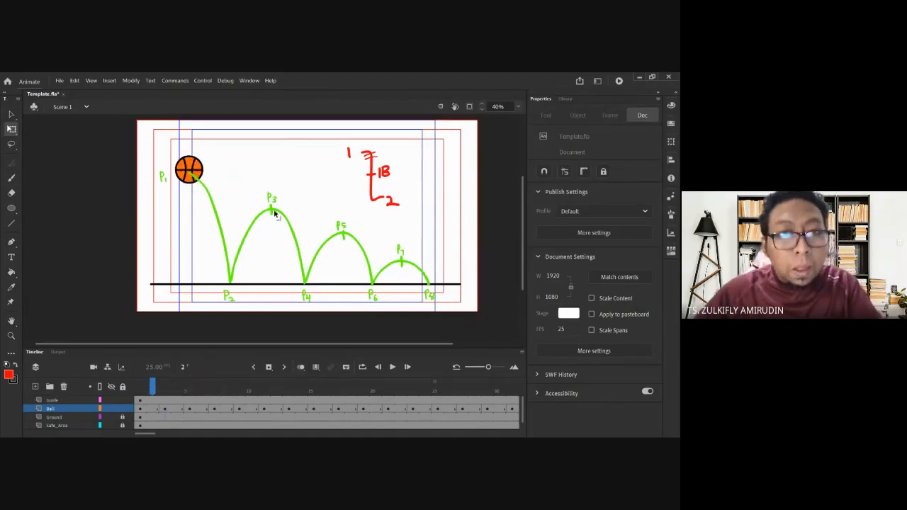
{"action": "key", "text": "period"}
{"action": "key", "text": "period"}
{"action": "key", "text": "period"}
{"action": "key", "text": "period"}
{"action": "key", "text": "period"}
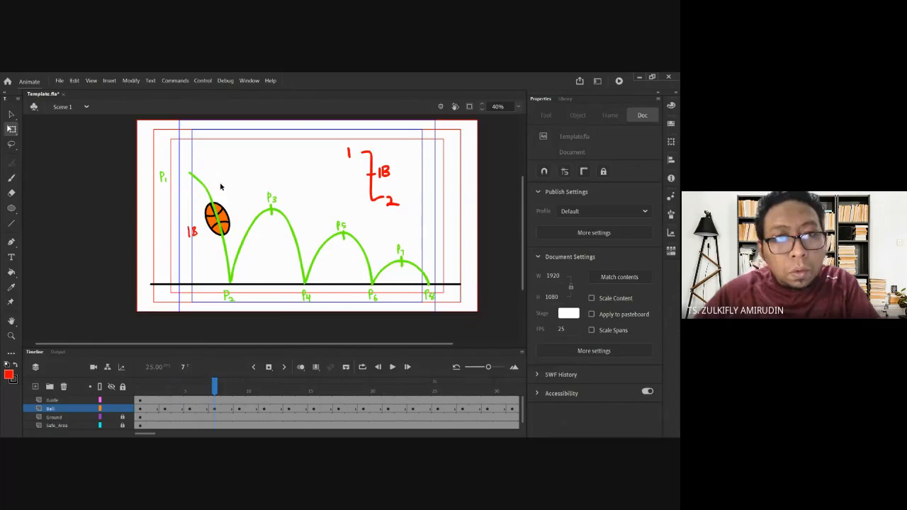
{"action": "key", "text": "period"}
{"action": "key", "text": "period"}
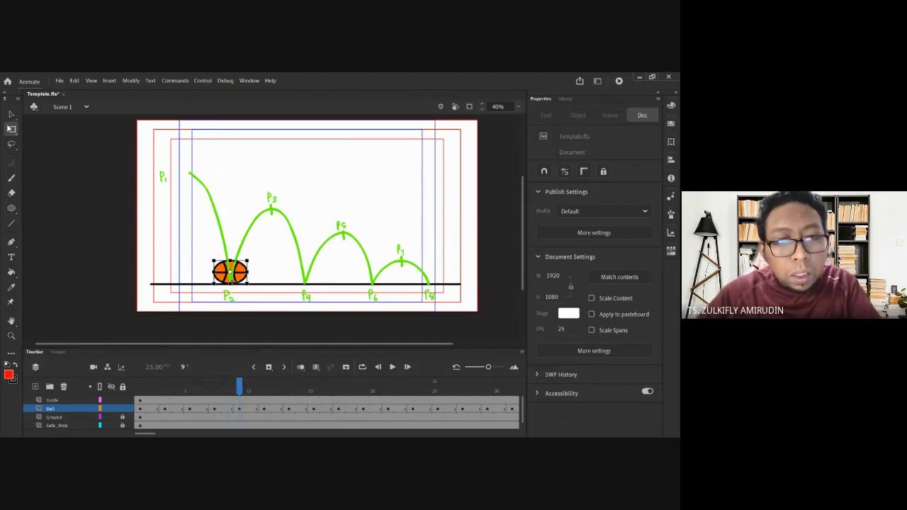
- Copy the red timing chart from the 1B pose and paste it in place onto the P2 pose at frame 9
{"action": "key", "text": "comma"}
{"action": "key", "text": "comma"}
{"action": "key", "text": "period"}
{"action": "left_click", "coordinate": [373, 200]}
{"action": "left_click_drag", "start_coordinate": [333, 137], "coordinate": [405, 216]}
{"action": "key", "text": "period"}
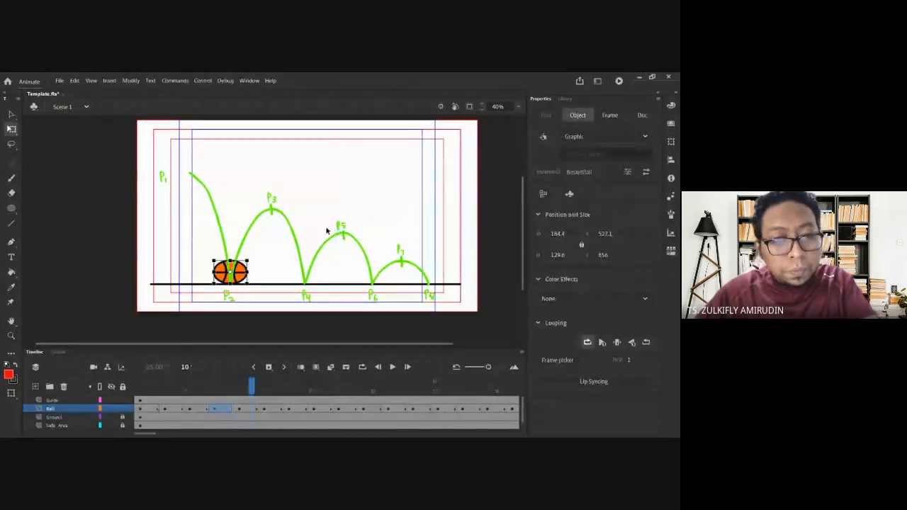
{"action": "key", "text": "ctrl+v"}
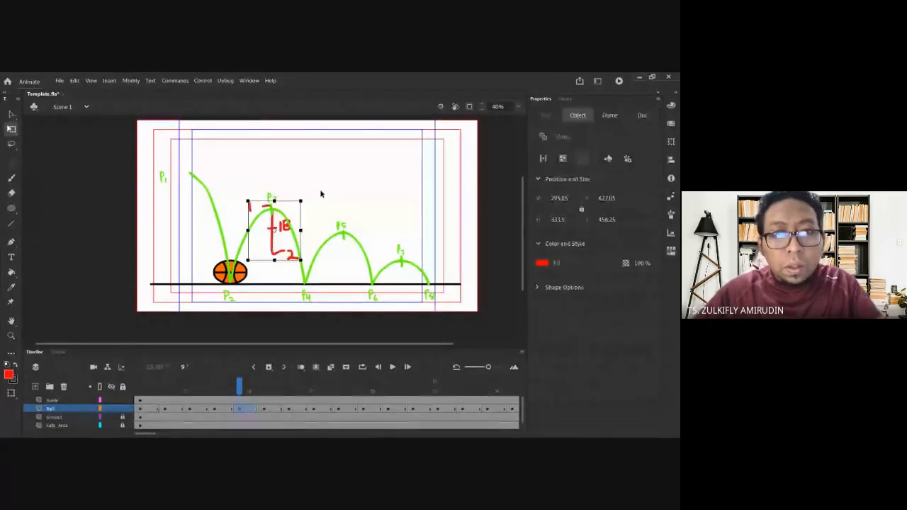
{"action": "key", "text": "ctrl+z"}
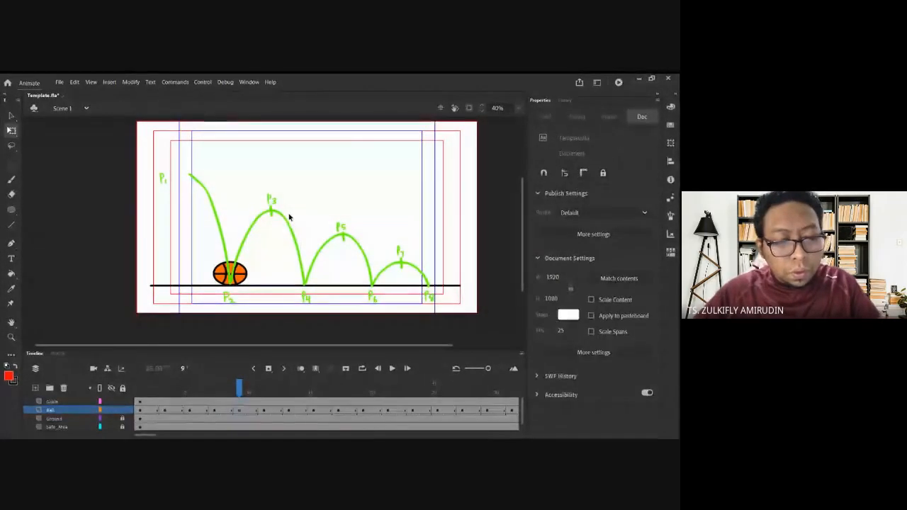
{"action": "key", "text": "ctrl+v"}
{"action": "left_click", "coordinate": [319, 197]}
- Return to frame 1 and step forward to frame 9, comparing each ball position with the marks on the timing chart
{"action": "key", "text": "comma"}
{"action": "key", "text": "comma"}
{"action": "key", "text": "comma"}
{"action": "key", "text": "comma"}
{"action": "key", "text": "comma"}
{"action": "key", "text": "comma"}
{"action": "key", "text": "comma"}
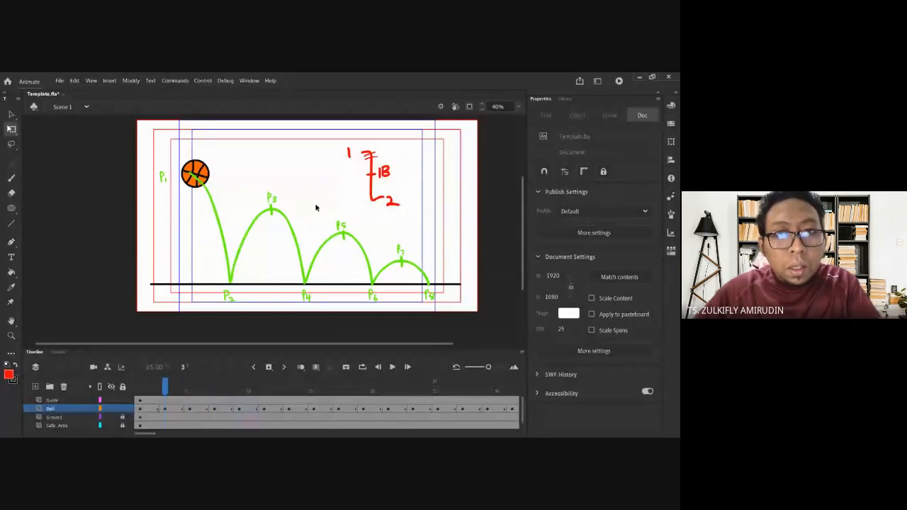
{"action": "left_click", "coordinate": [367, 162]}
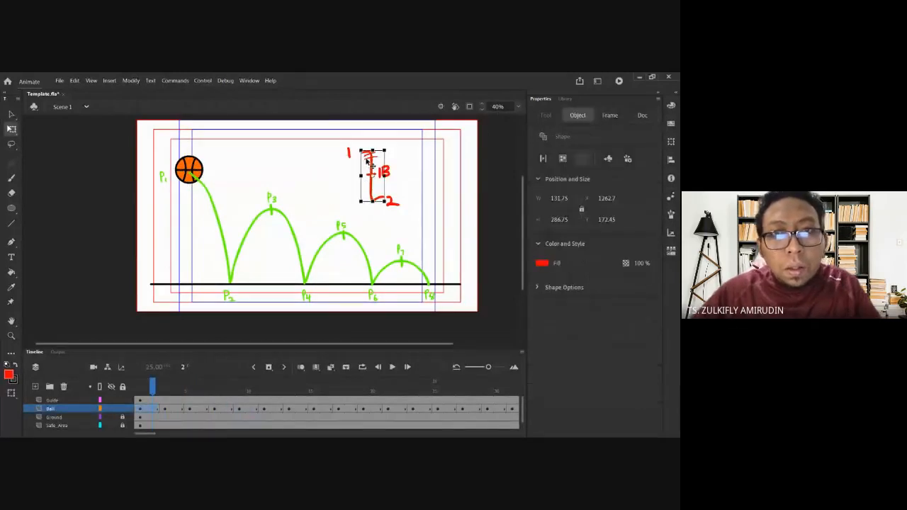
{"action": "left_click", "coordinate": [279, 194]}
{"action": "key", "text": "comma"}
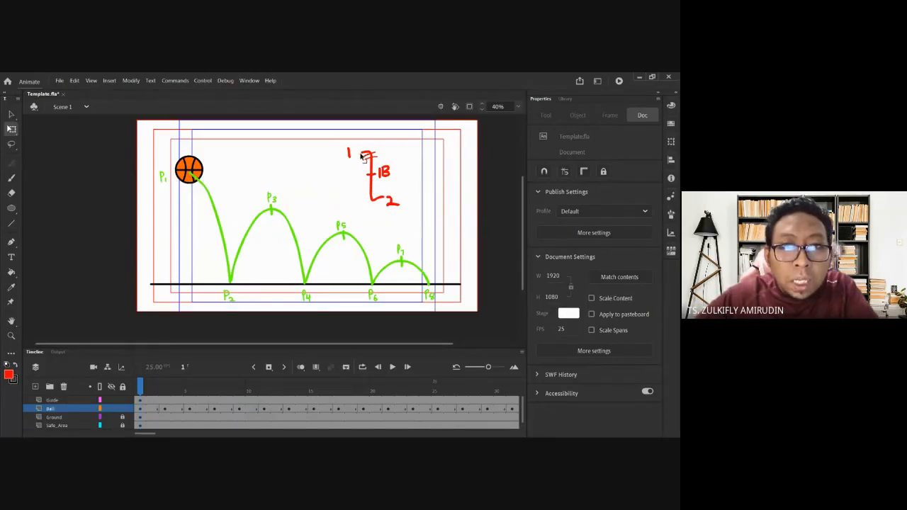
{"action": "key", "text": "period"}
{"action": "key", "text": "period"}
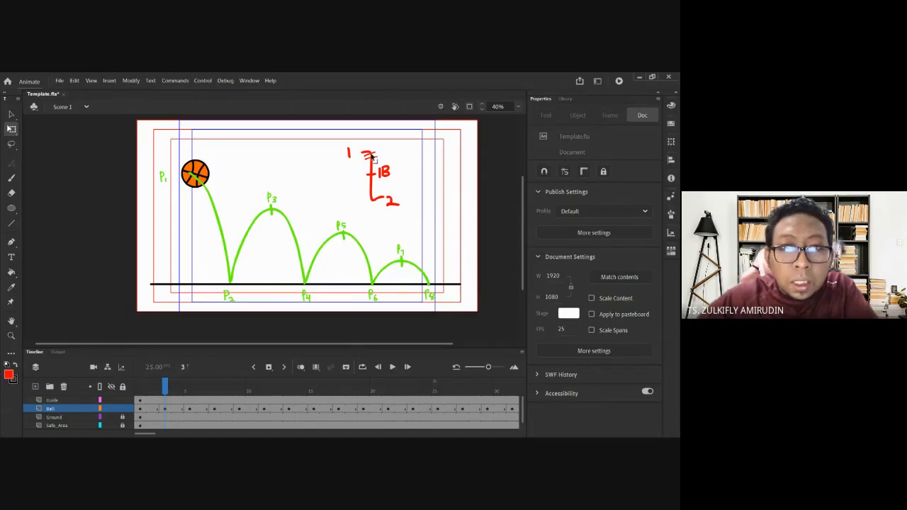
{"action": "key", "text": "period"}
{"action": "key", "text": "period"}
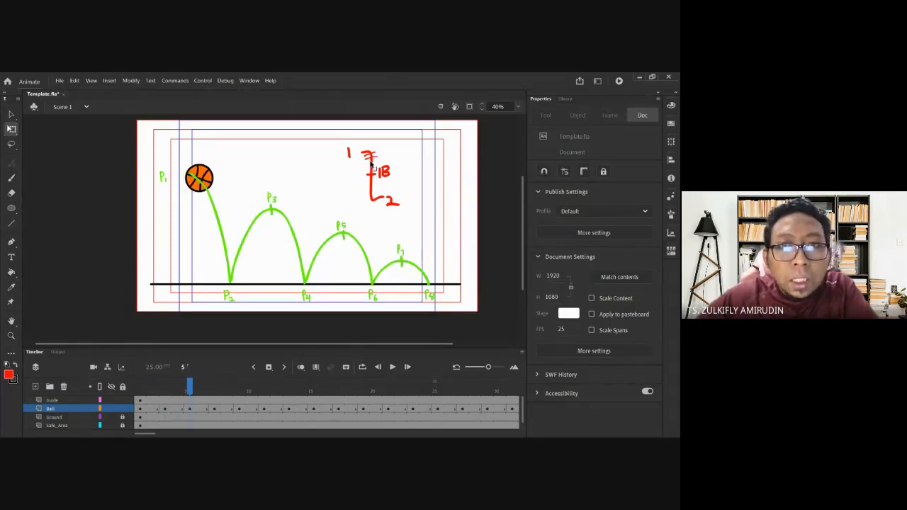
{"action": "key", "text": "period"}
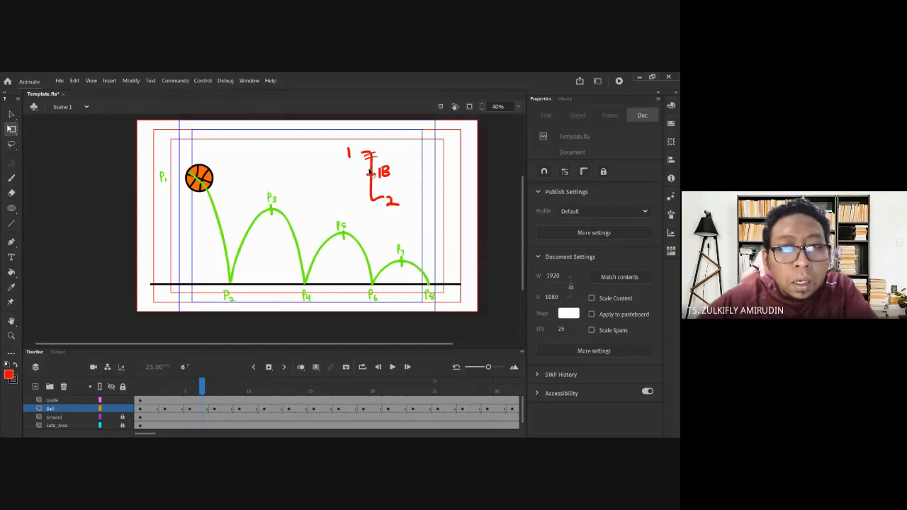
{"action": "left_click", "coordinate": [369, 172]}
{"action": "key", "text": "period"}
{"action": "key", "text": "period"}
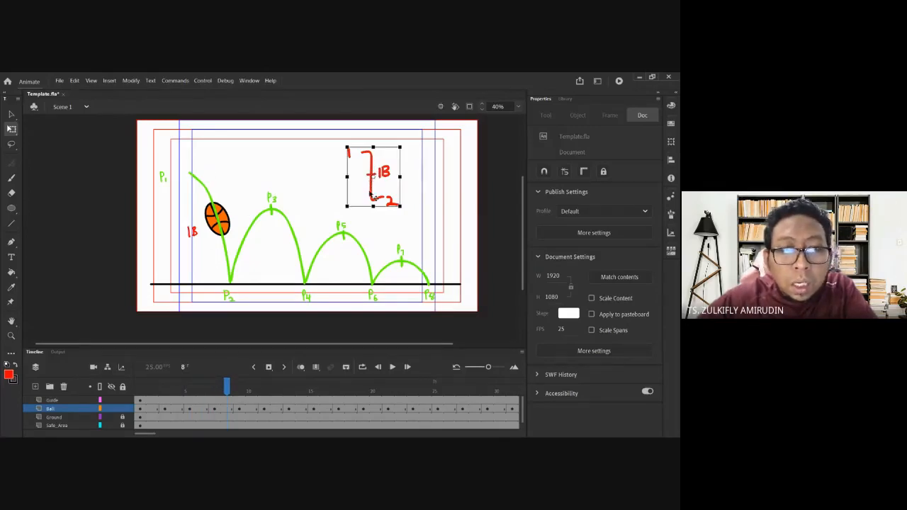
{"action": "key", "text": "period"}
{"action": "key", "text": "period"}
{"action": "key", "text": "comma"}
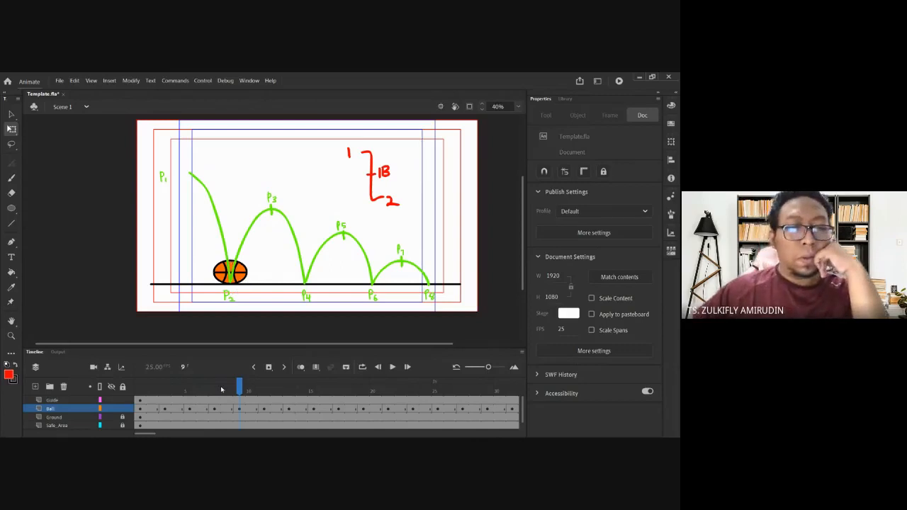
- Step back and forth between frame 1 and frame 9 to examine the spacing of the ball's first fall
{"action": "key", "text": "comma"}
{"action": "key", "text": "comma"}
{"action": "key", "text": "comma"}
{"action": "key", "text": "comma"}
{"action": "key", "text": "comma"}
{"action": "key", "text": "comma"}
{"action": "key", "text": "comma"}
{"action": "key", "text": "comma"}
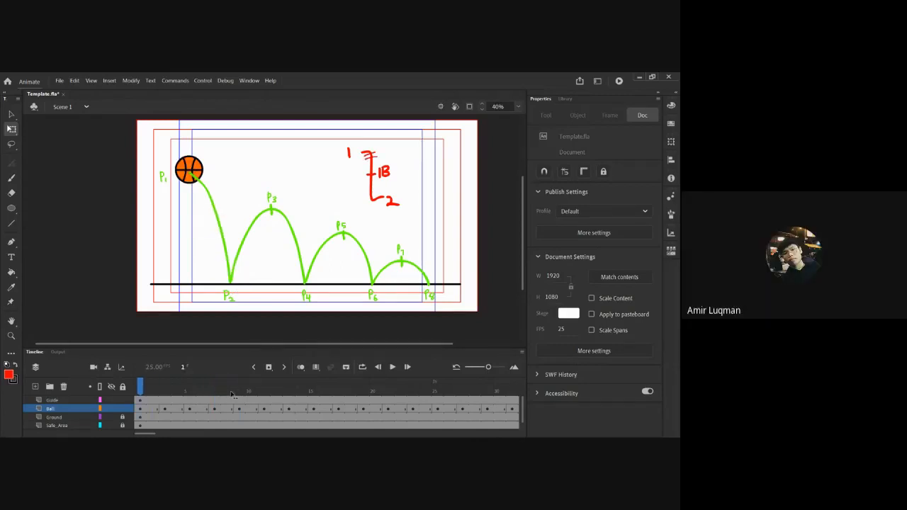
{"action": "key", "text": "period"}
{"action": "key", "text": "period"}
{"action": "key", "text": "period"}
{"action": "key", "text": "period"}
{"action": "key", "text": "period"}
{"action": "key", "text": "period"}
{"action": "key", "text": "period"}
{"action": "key", "text": "period"}
{"action": "key", "text": "comma"}
{"action": "key", "text": "comma"}
{"action": "key", "text": "comma"}
{"action": "key", "text": "comma"}
{"action": "key", "text": "comma"}
{"action": "key", "text": "comma"}
{"action": "key", "text": "comma"}
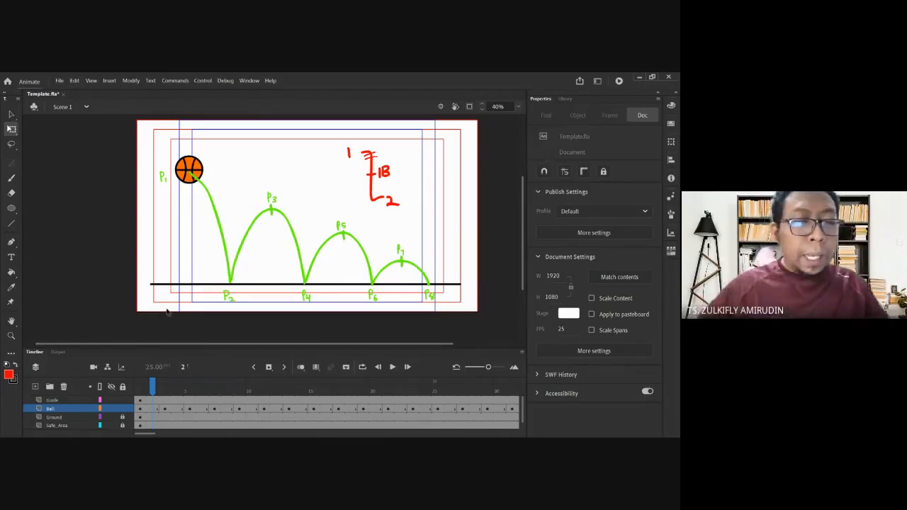
- Undo the chart paste, the Ball keyframes at frames 3 and 5, and the frames added to the P1 pose
{"action": "key", "text": "ctrl+z"}
{"action": "key", "text": "ctrl+z"}
{"action": "key", "text": "ctrl+z"}
{"action": "key", "text": "ctrl+z"}
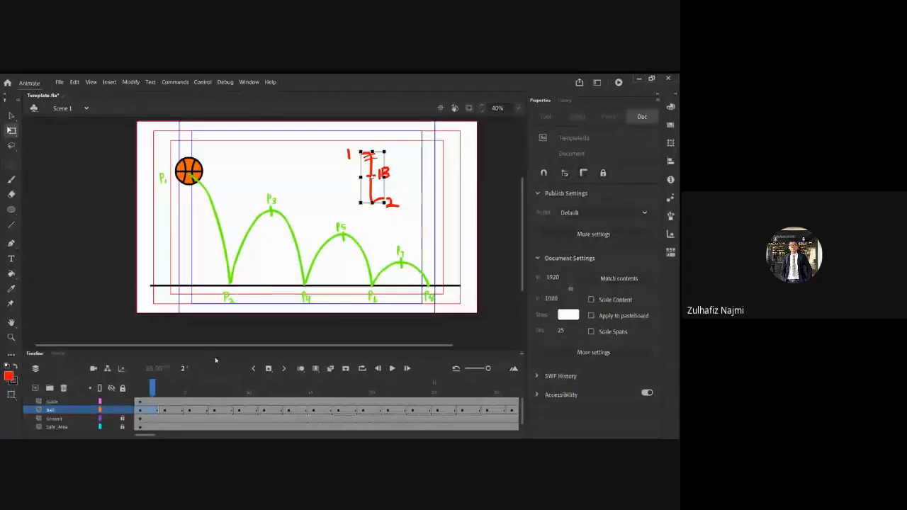
{"action": "key", "text": "ctrl+z"}
{"action": "key", "text": "ctrl+z"}
{"action": "key", "text": "ctrl+z"}
{"action": "key", "text": "ctrl+z"}
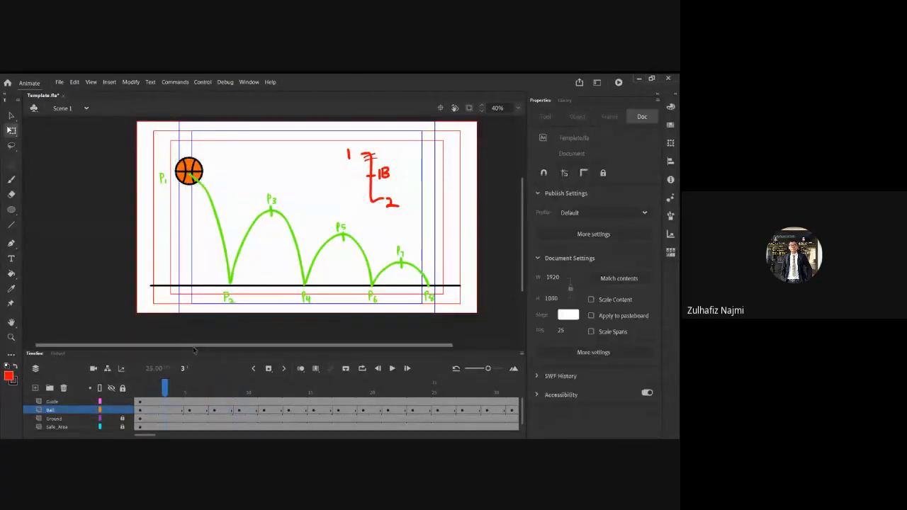
{"action": "key", "text": "ctrl+z"}
{"action": "key", "text": "ctrl+z"}
{"action": "key", "text": "ctrl+z"}
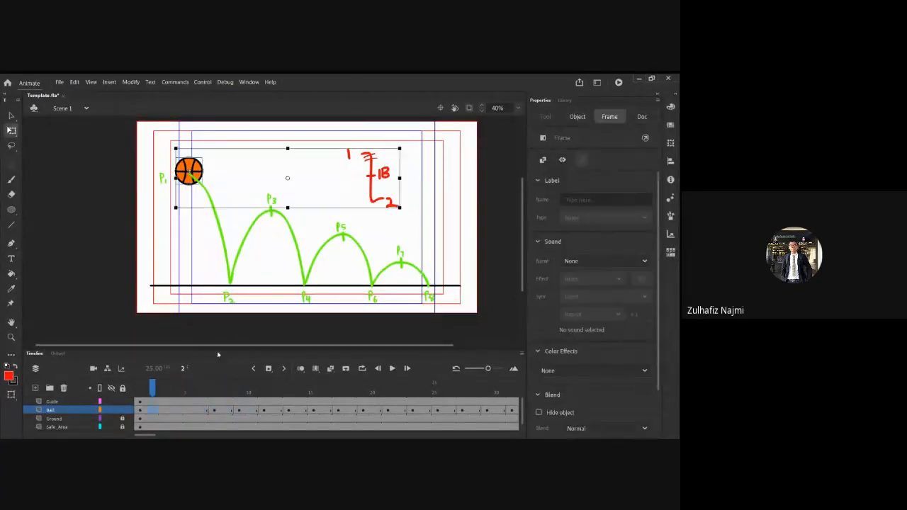
{"action": "key", "text": "ctrl+z"}
{"action": "key", "text": "ctrl+z"}
{"action": "key", "text": "ctrl+z"}
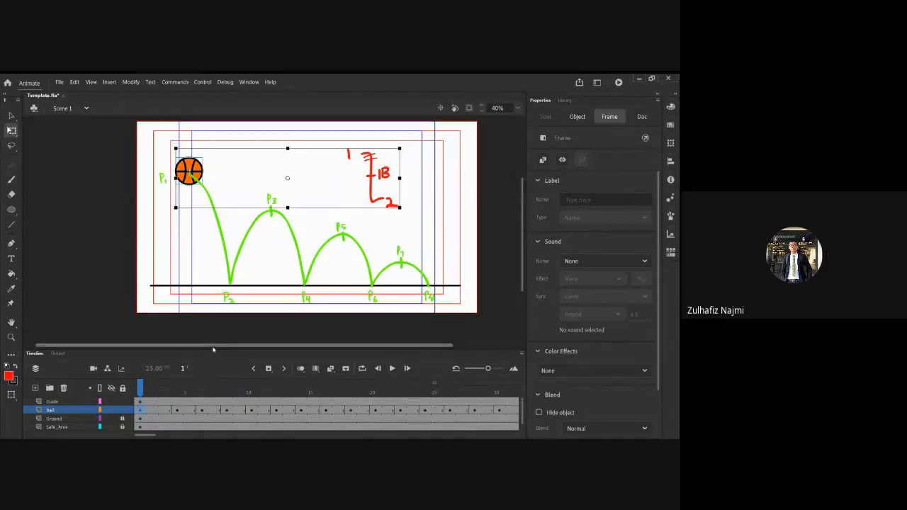
- Compare the Ball frames at 1, 3 and 5, and try to extend the P1 pose by two frames
{"action": "left_click", "coordinate": [141, 414]}
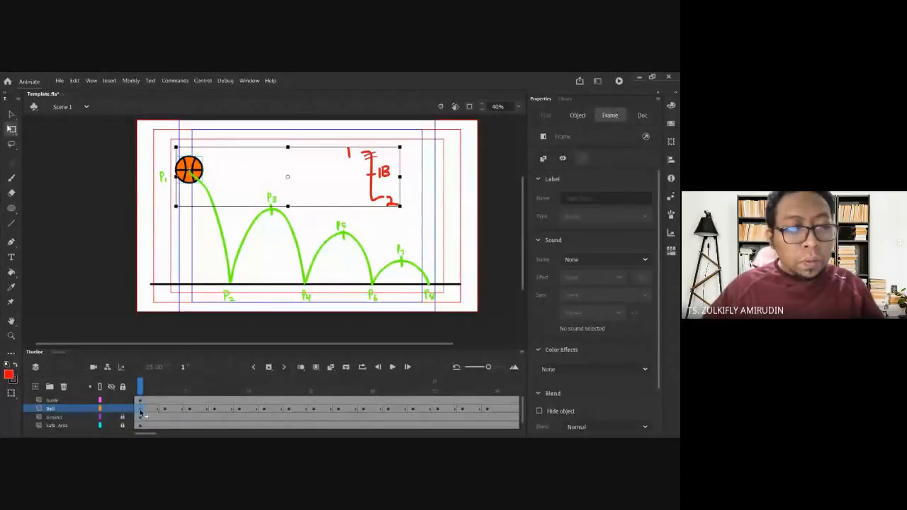
{"action": "left_click", "coordinate": [165, 410]}
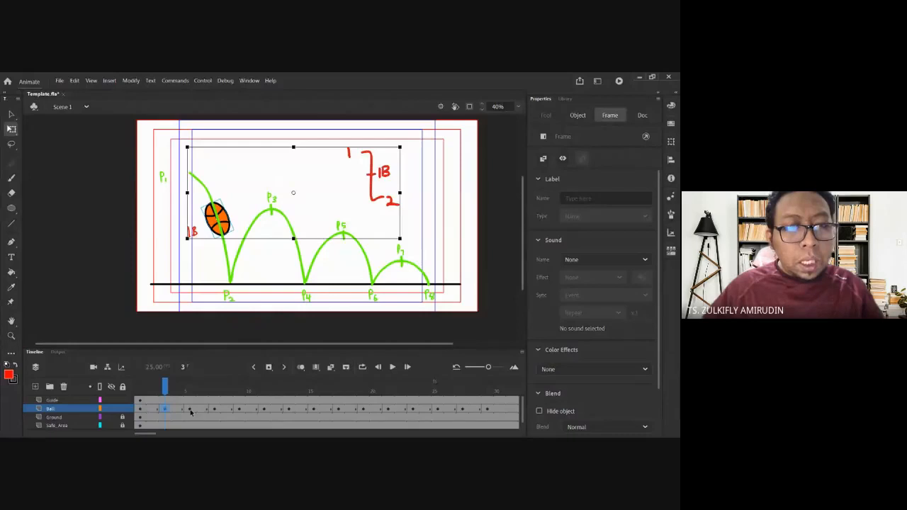
{"action": "left_click", "coordinate": [190, 410]}
{"action": "left_click", "coordinate": [141, 408]}
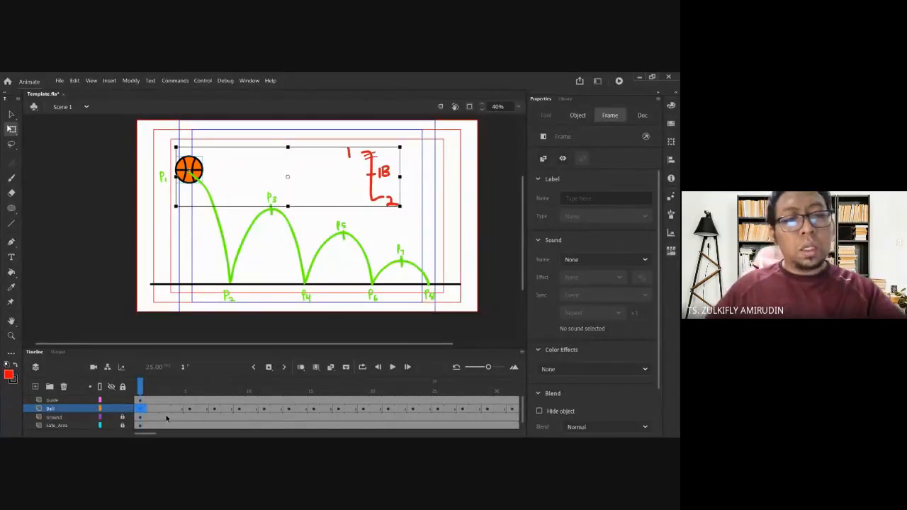
{"action": "left_click", "coordinate": [164, 412]}
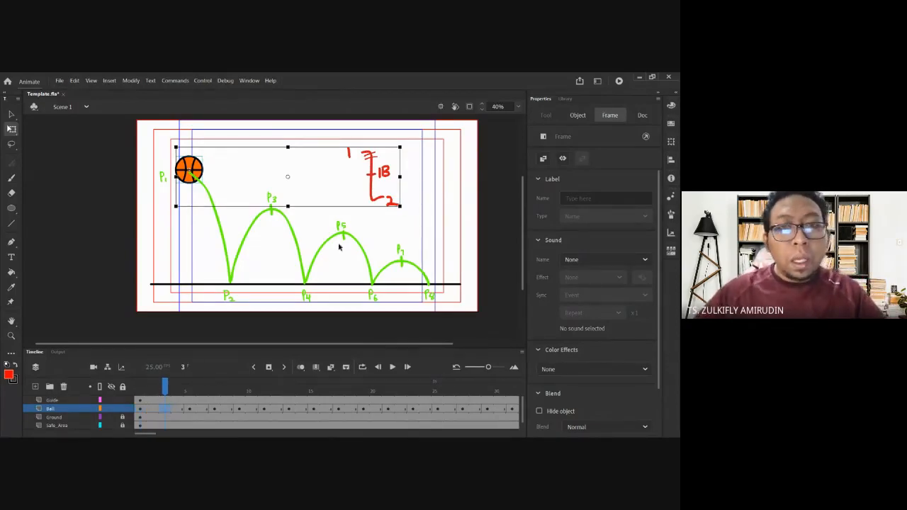
{"action": "left_click", "coordinate": [141, 409]}
- Extend the P1 pose by inserting four frames at frame 2 of the Ball layer
{"action": "left_click", "coordinate": [152, 409]}
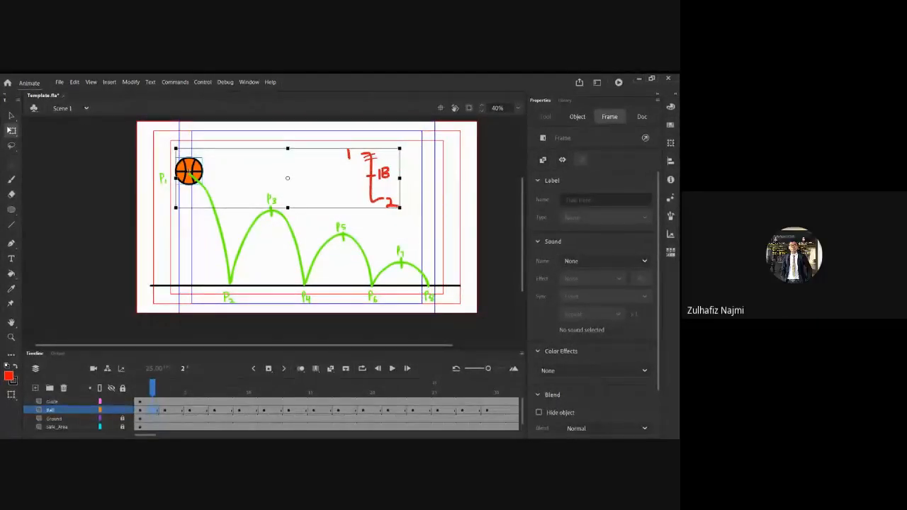
{"action": "key", "text": "F5"}
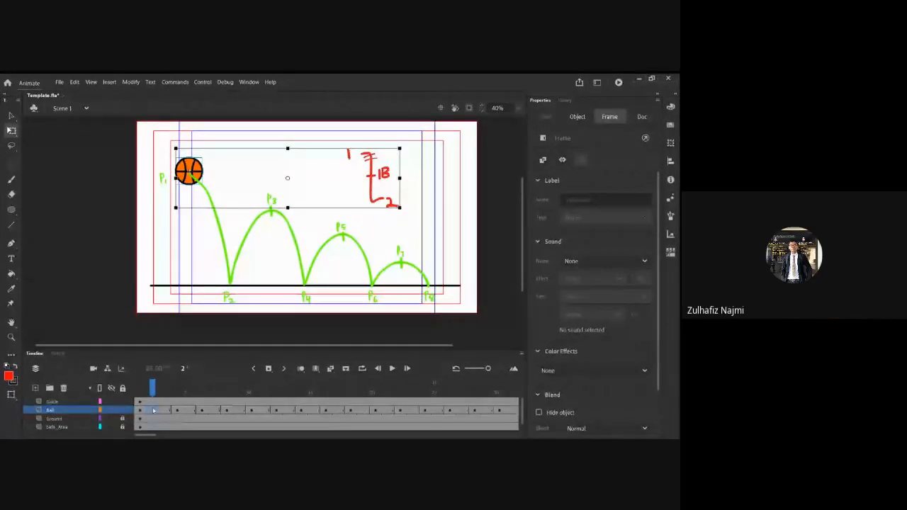
{"action": "key", "text": "F5"}
{"action": "key", "text": "F5"}
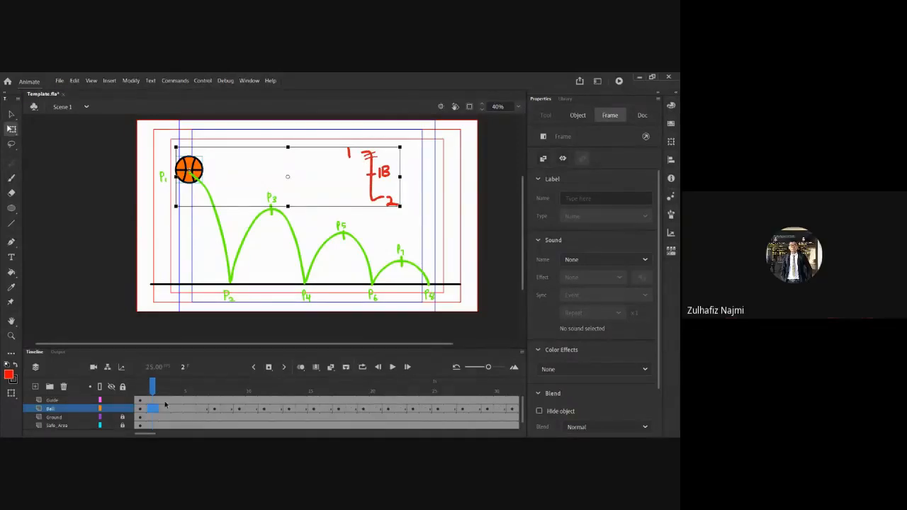
- Insert a Ball keyframe at frame 5, rotate its ball clockwise and move it slightly down the curve from P1
{"action": "left_click", "coordinate": [140, 411]}
{"action": "left_click", "coordinate": [190, 411]}
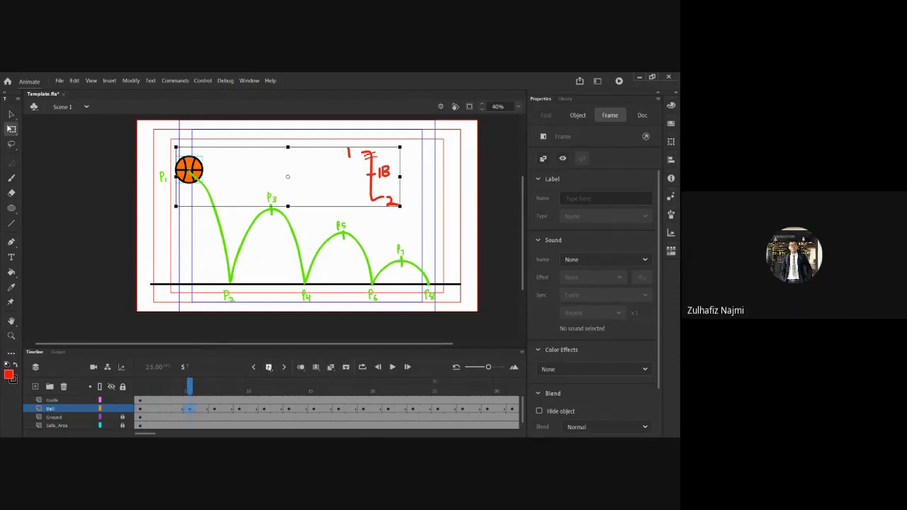
{"action": "left_click", "coordinate": [211, 167]}
{"action": "left_click", "coordinate": [199, 171]}
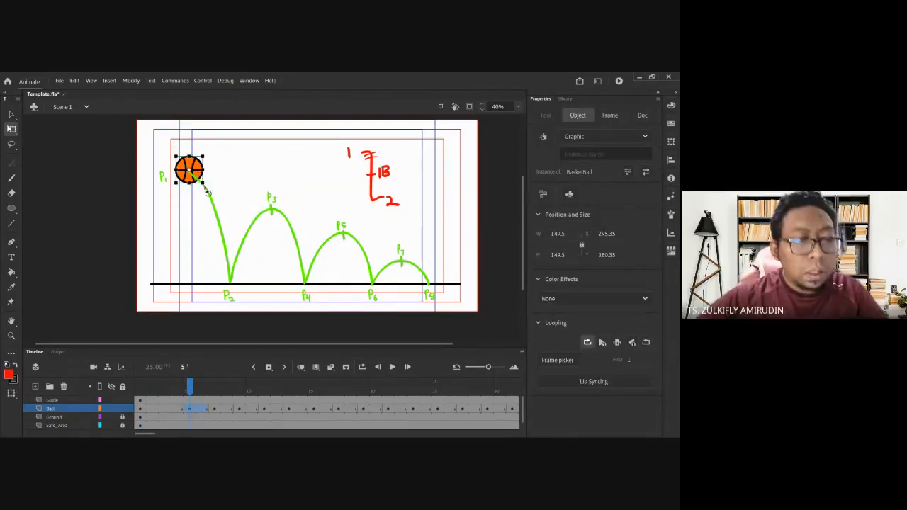
{"action": "mouse_move", "coordinate": [205, 184]}
{"action": "left_mouse_down"}
{"action": "mouse_move", "coordinate": [210, 190]}
{"action": "mouse_move", "coordinate": [204, 177]}
{"action": "left_mouse_up"}
- Insert a Ball keyframe at frame 3 and, with onion skinning on, rotate its ball slightly clockwise and place it between frames 1 and 5
{"action": "left_click", "coordinate": [166, 409]}
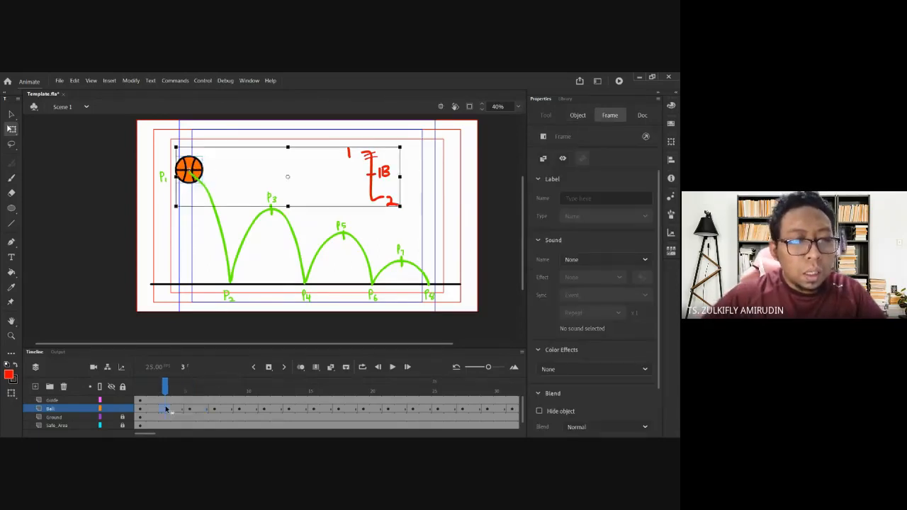
{"action": "left_click", "coordinate": [216, 169]}
{"action": "left_click", "coordinate": [193, 172]}
{"action": "left_click", "coordinate": [302, 367]}
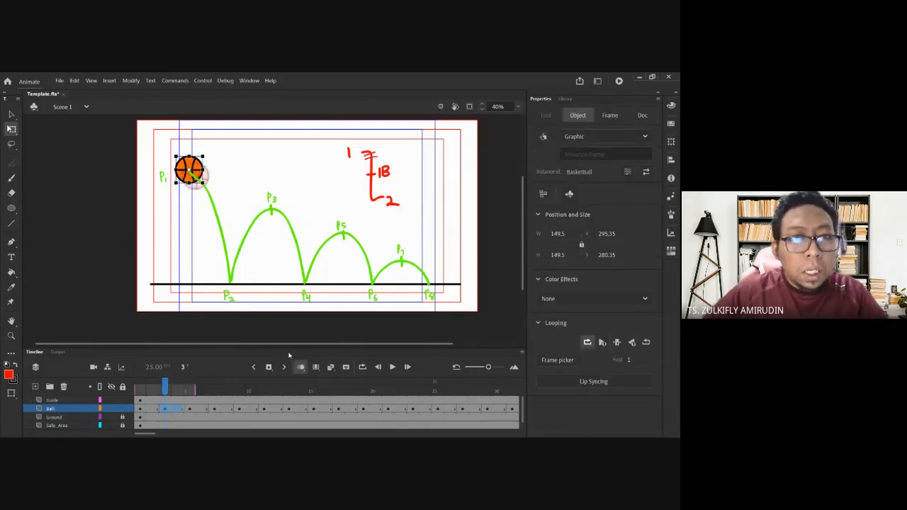
{"action": "mouse_move", "coordinate": [204, 184]}
{"action": "left_mouse_down"}
{"action": "mouse_move", "coordinate": [211, 191]}
{"action": "mouse_move", "coordinate": [193, 172]}
{"action": "left_mouse_up"}
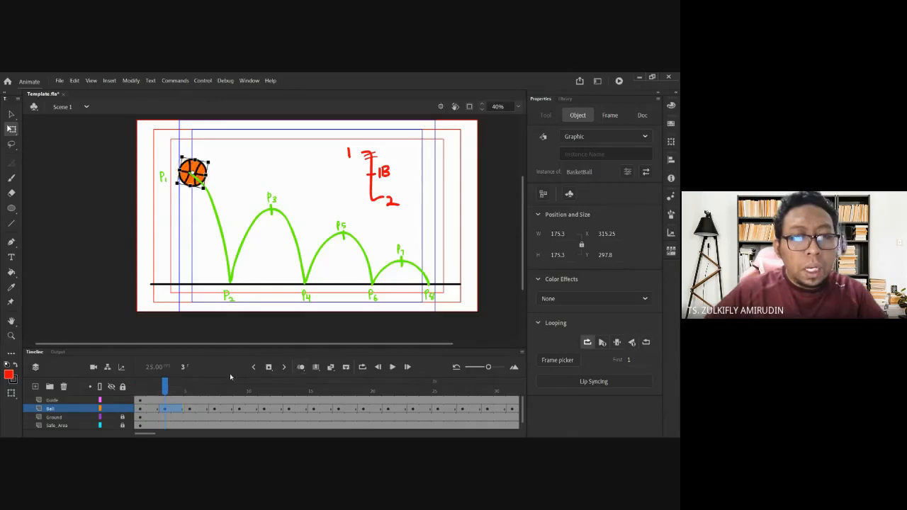
- Turn off onion skinning and step through the frames up to frame 9 to examine the fall from P1 to P2
{"action": "left_click", "coordinate": [177, 388]}
{"action": "key", "text": "period"}
{"action": "key", "text": "period"}
{"action": "key", "text": "period"}
{"action": "key", "text": "period"}
{"action": "key", "text": "period"}
{"action": "key", "text": "period"}
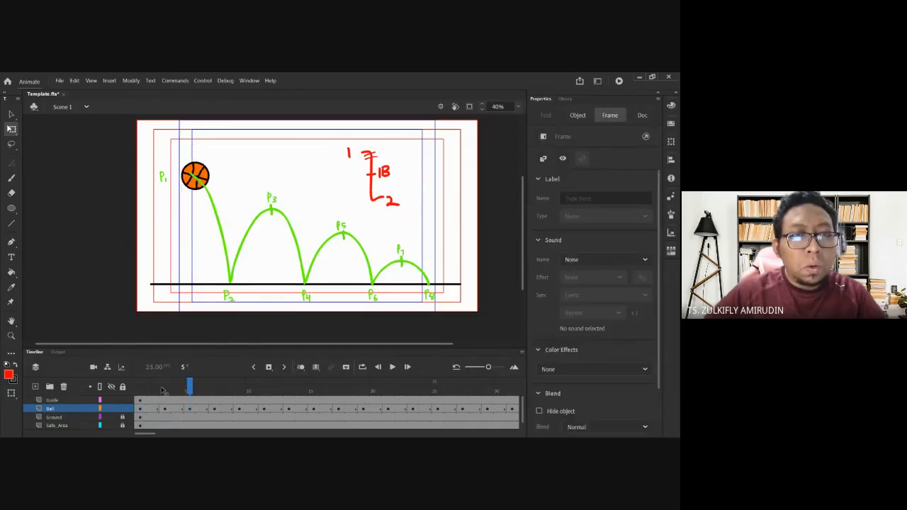
{"action": "key", "text": "comma"}
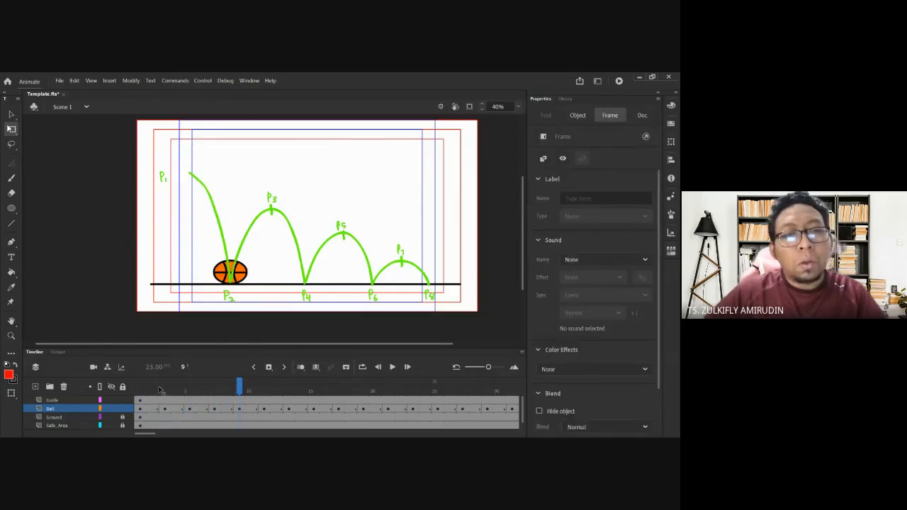
- Rotate the P2 ball at frame 9 a quarter turn, keep it flattened on the ground, and check it against the neighbouring frames
{"action": "left_click", "coordinate": [236, 397]}
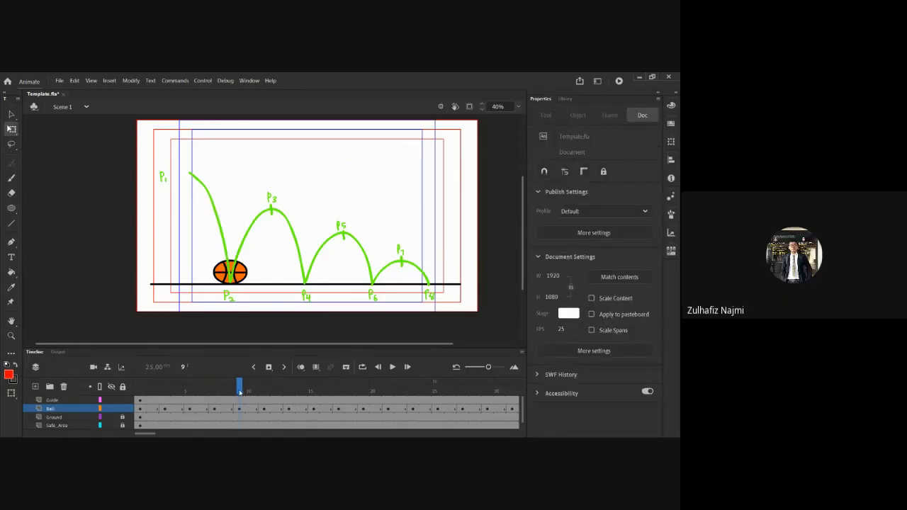
{"action": "left_click", "coordinate": [246, 279]}
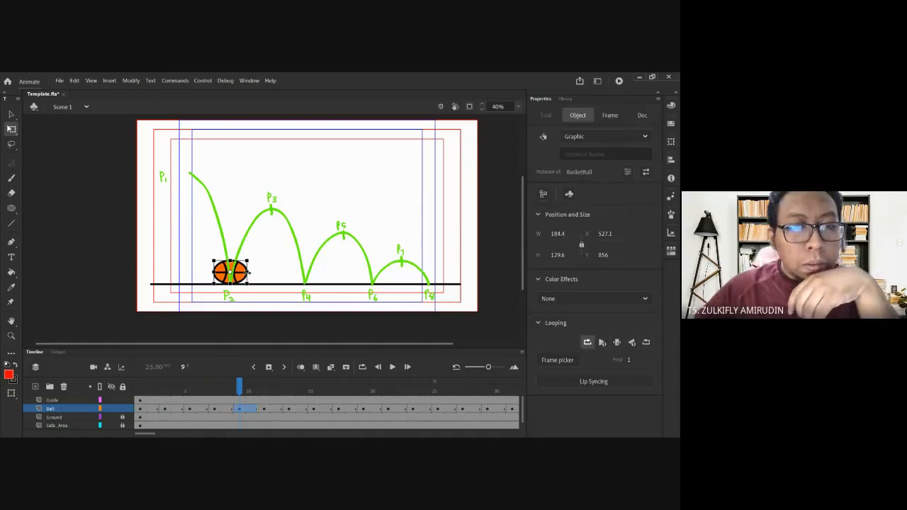
{"action": "left_click_drag", "start_coordinate": [245, 272], "coordinate": [263, 291]}
{"action": "left_click", "coordinate": [261, 265]}
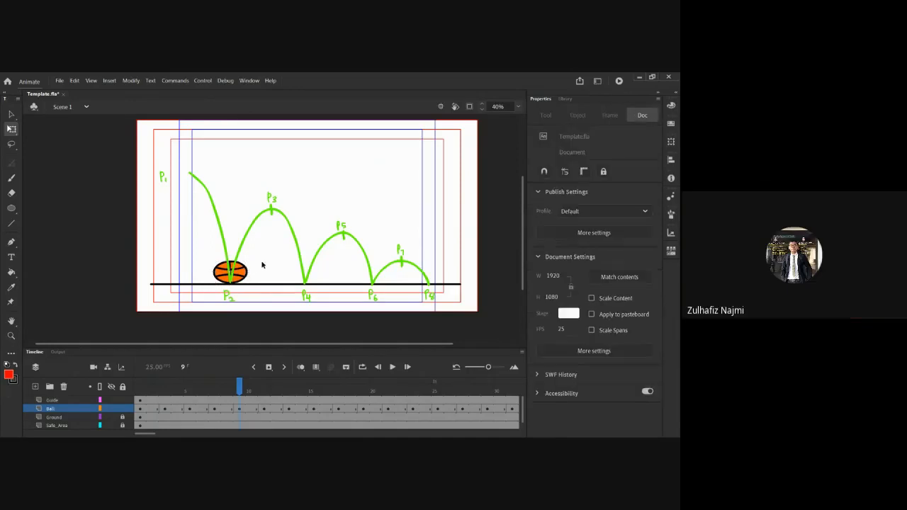
{"action": "key", "text": "comma"}
{"action": "key", "text": "comma"}
{"action": "key", "text": "period"}
{"action": "key", "text": "period"}
{"action": "key", "text": "period"}
{"action": "key", "text": "period"}
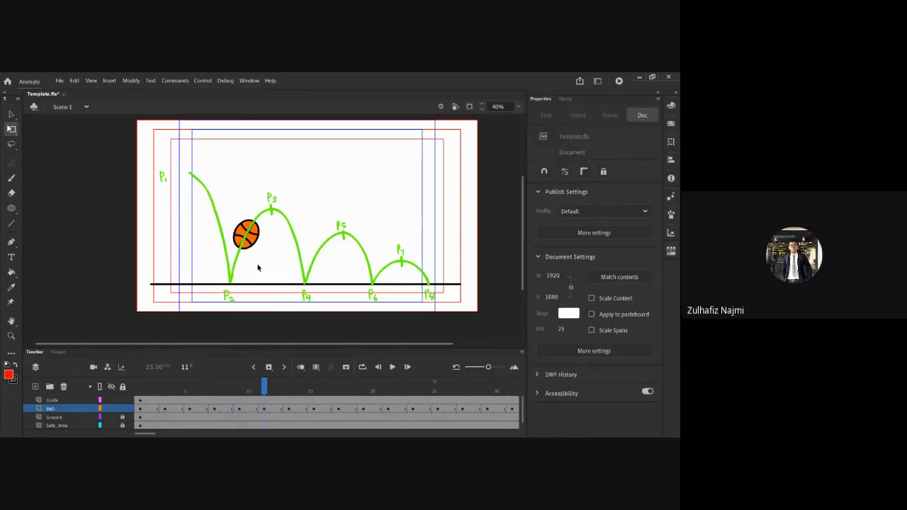
- On Ball frame 11, sketch a red timing chart with the Classic Brush, running from 2 to 3 with a middle tick labelled 1B
{"action": "key", "text": "period"}
{"action": "key", "text": "period"}
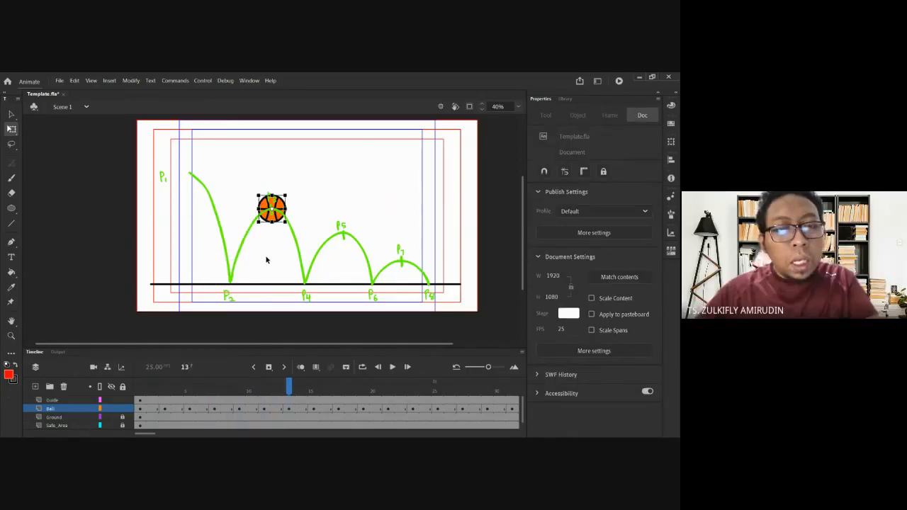
{"action": "key", "text": "comma"}
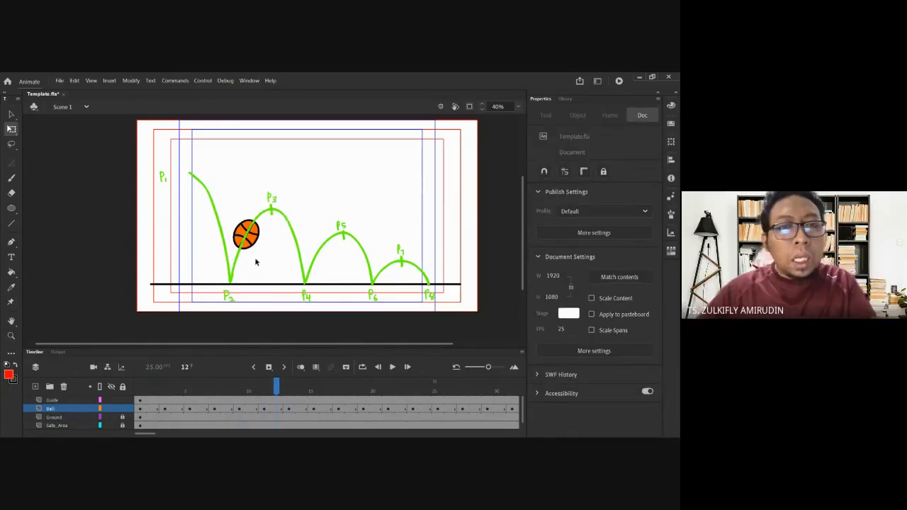
{"action": "left_click", "coordinate": [288, 410]}
{"action": "left_click", "coordinate": [264, 409]}
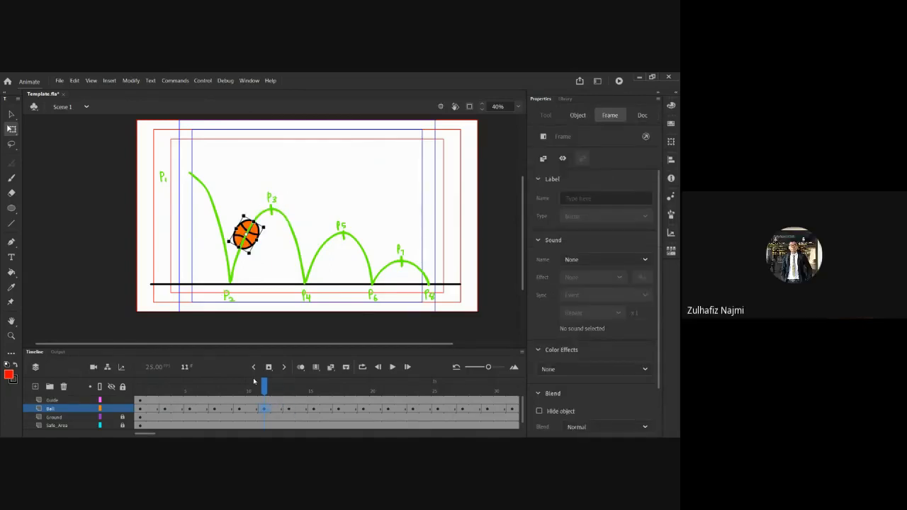
{"action": "key", "text": "b"}
{"action": "left_click_drag", "start_coordinate": [366, 157], "coordinate": [395, 200]}
{"action": "mouse_move", "coordinate": [352, 153]}
{"action": "left_mouse_down"}
{"action": "mouse_move", "coordinate": [398, 197]}
{"action": "mouse_move", "coordinate": [383, 179]}
{"action": "left_mouse_up"}
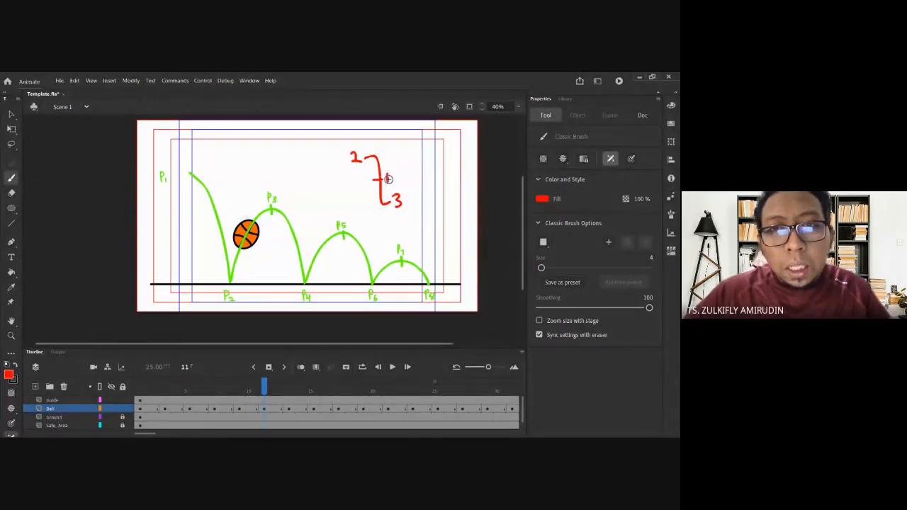
- Draw a temporary arrow from the chart's 1B mark to the ball, try extra ticks on the chart, and undo these strokes
{"action": "mouse_move", "coordinate": [365, 179]}
{"action": "left_mouse_down"}
{"action": "mouse_move", "coordinate": [260, 183]}
{"action": "mouse_move", "coordinate": [239, 217]}
{"action": "mouse_move", "coordinate": [244, 211]}
{"action": "left_mouse_up"}
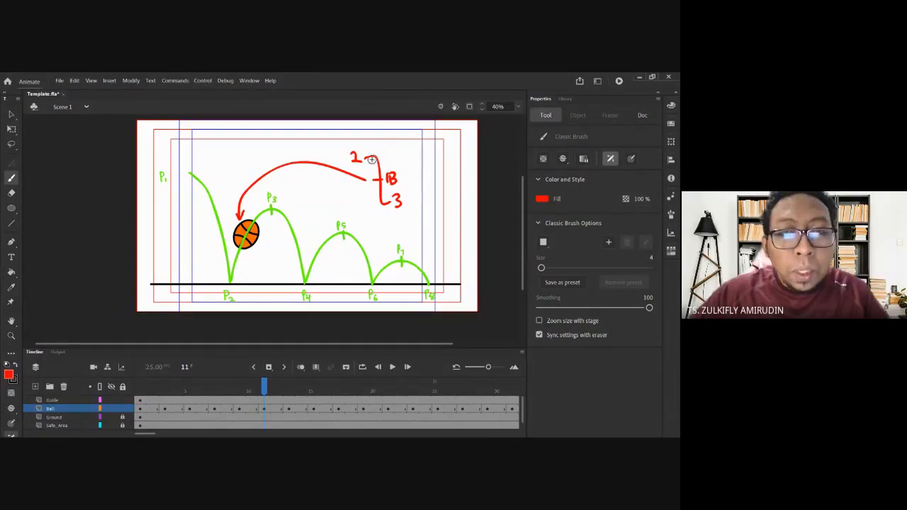
{"action": "left_click_drag", "start_coordinate": [365, 157], "coordinate": [384, 155]}
{"action": "key", "text": "ctrl+z"}
{"action": "key", "text": "ctrl+z"}
{"action": "key", "text": "ctrl+z"}
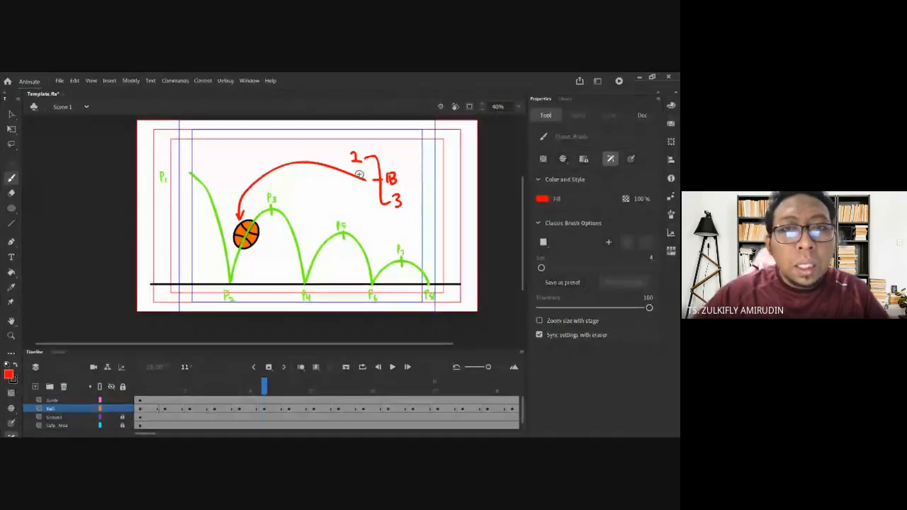
{"action": "key", "text": "ctrl+z"}
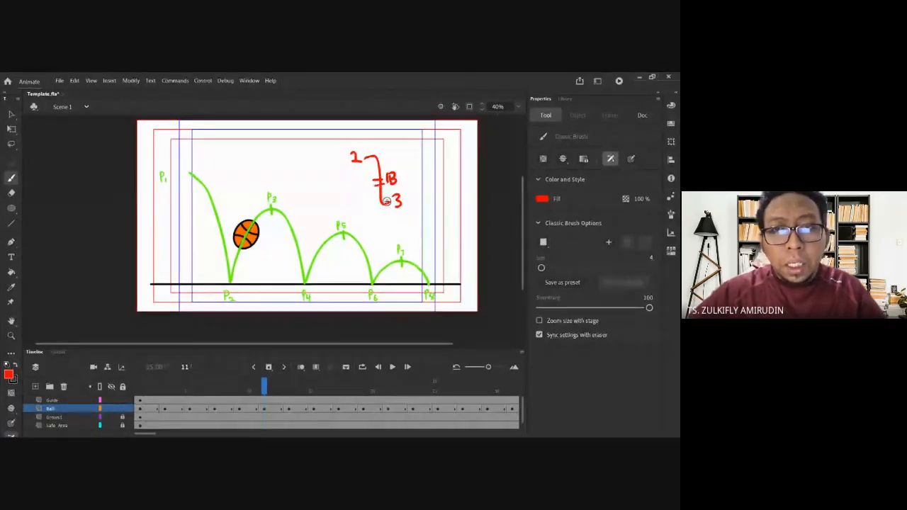
{"action": "left_click_drag", "start_coordinate": [385, 197], "coordinate": [387, 207]}
{"action": "key", "text": "ctrl+z"}
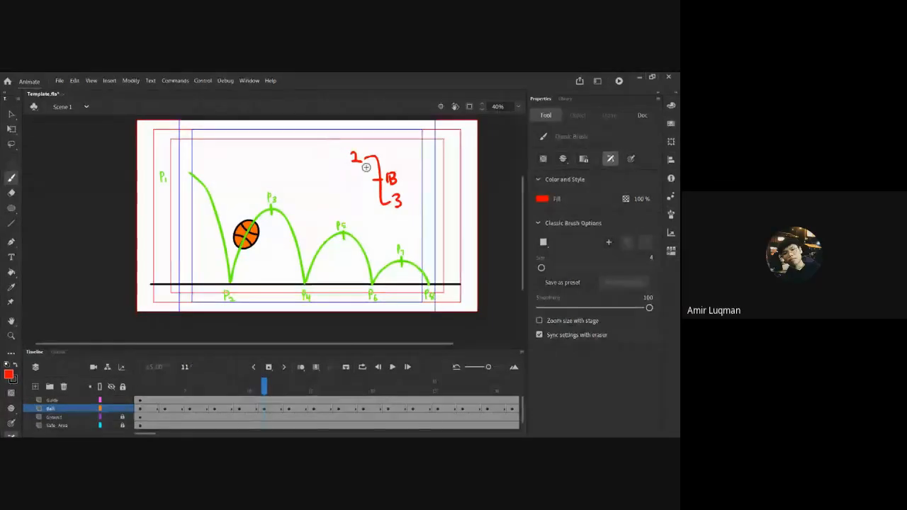
- Add two short slow-in ticks close to the 3 end of the red timing chart
{"action": "left_click", "coordinate": [375, 219]}
{"action": "scroll", "coordinate": [354, 213], "scroll_direction": "left", "scroll_amount": 2}
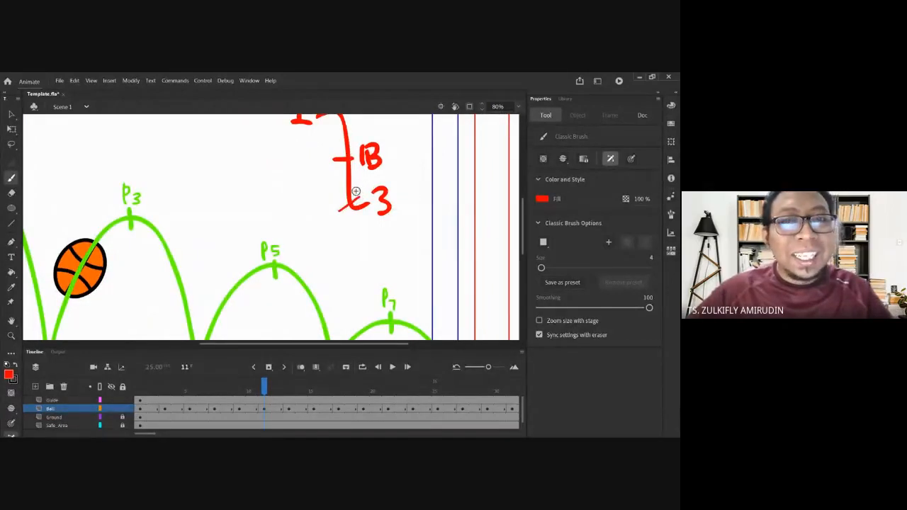
{"action": "scroll", "coordinate": [333, 209], "scroll_direction": "left", "scroll_amount": 3}
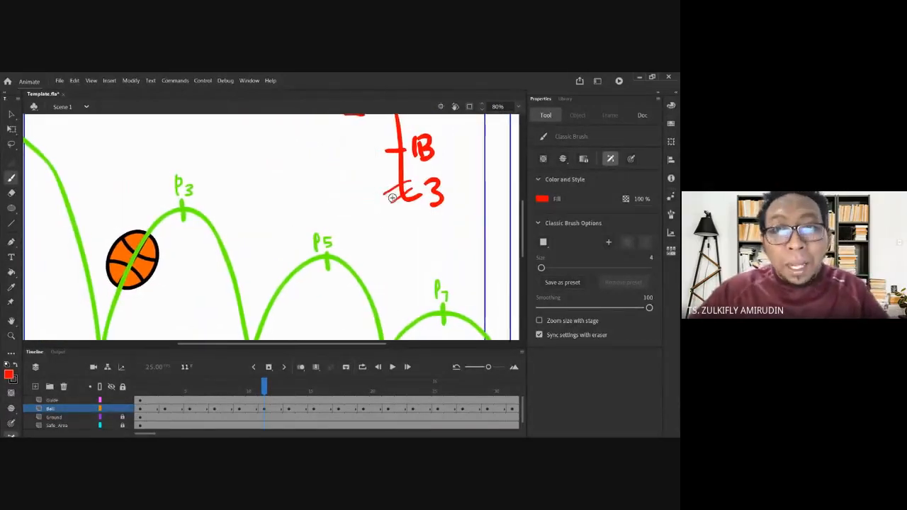
{"action": "scroll", "coordinate": [392, 198], "scroll_direction": "up", "scroll_amount": 3}
{"action": "left_click_drag", "start_coordinate": [226, 279], "coordinate": [227, 282]}
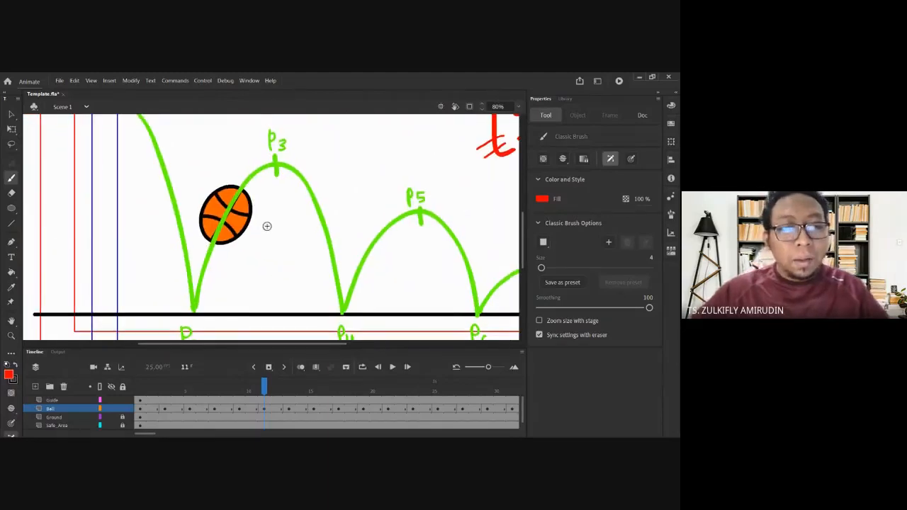
- Compare Ball frames 11 to 13, and insert two extra frames at the P3 keyframe on frame 13
{"action": "left_click", "coordinate": [265, 409]}
{"action": "key", "text": "ctrl+minus"}
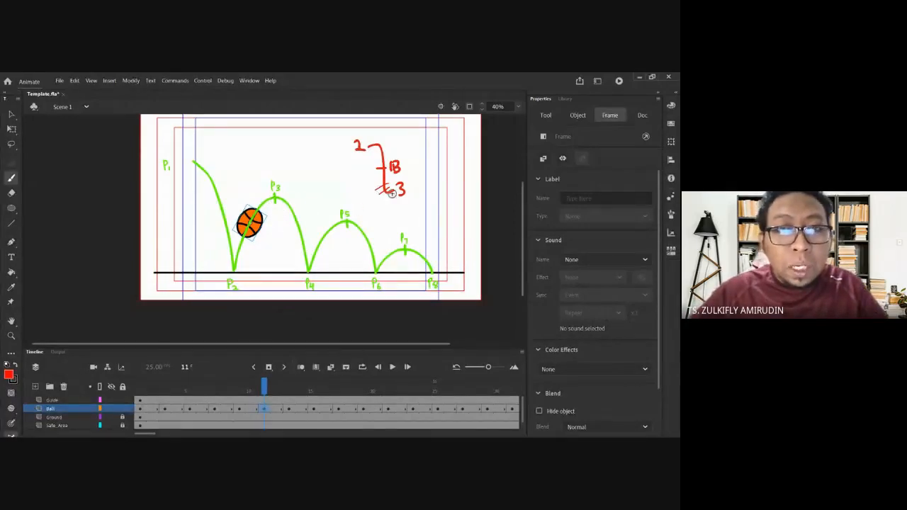
{"action": "left_click", "coordinate": [276, 409]}
{"action": "left_click", "coordinate": [288, 410]}
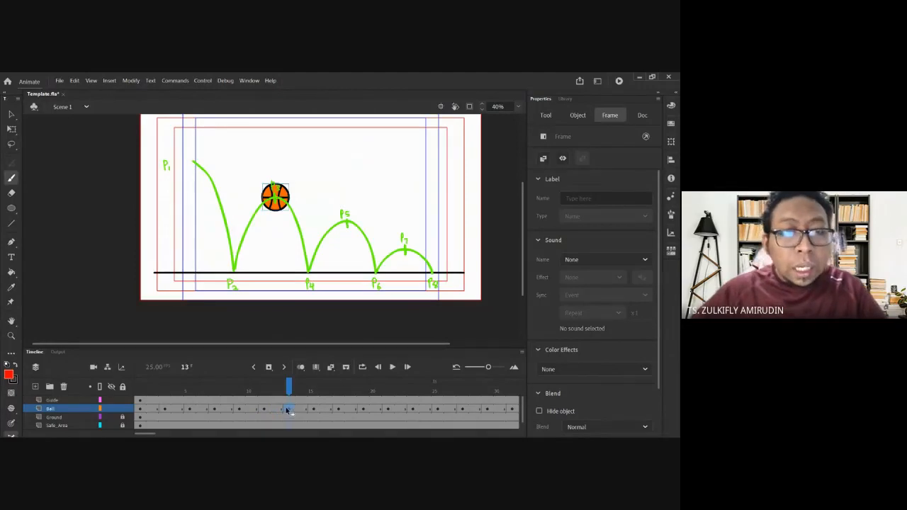
{"action": "left_click", "coordinate": [276, 409]}
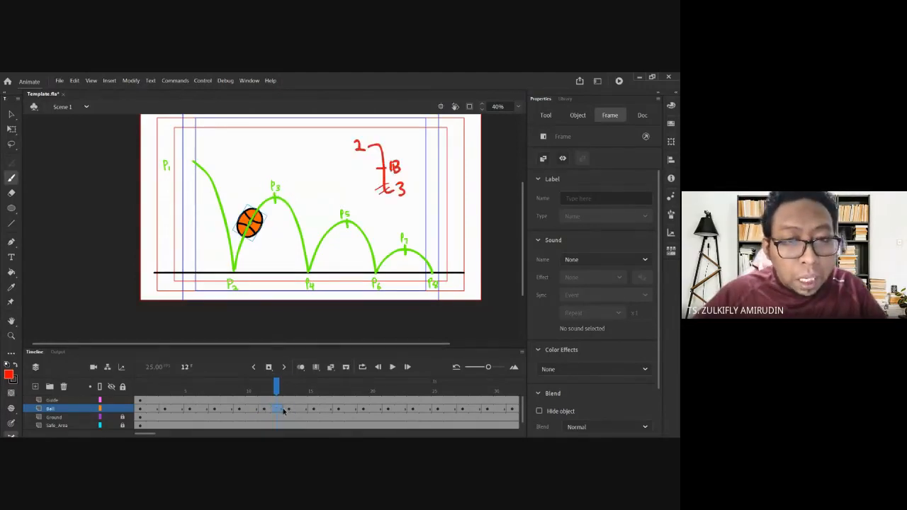
{"action": "left_click", "coordinate": [263, 410]}
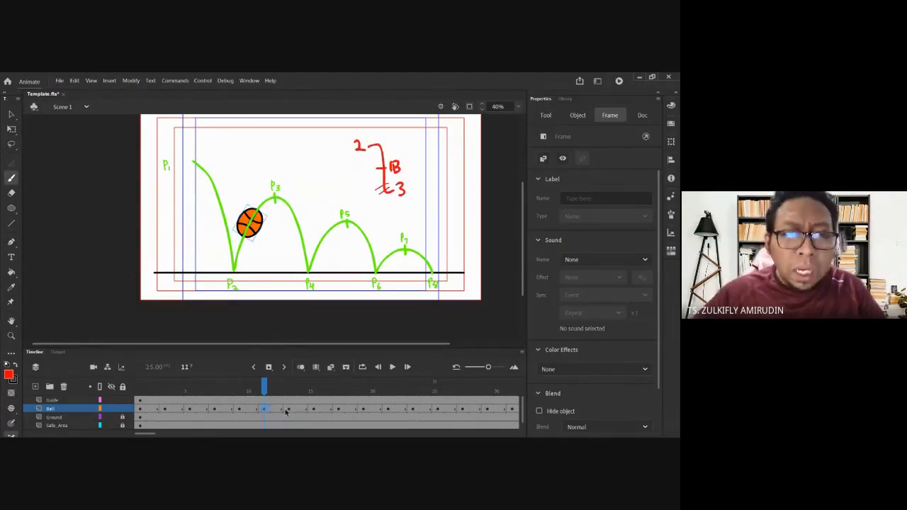
{"action": "left_click", "coordinate": [287, 409]}
{"action": "left_click", "coordinate": [264, 410]}
{"action": "left_click", "coordinate": [287, 409]}
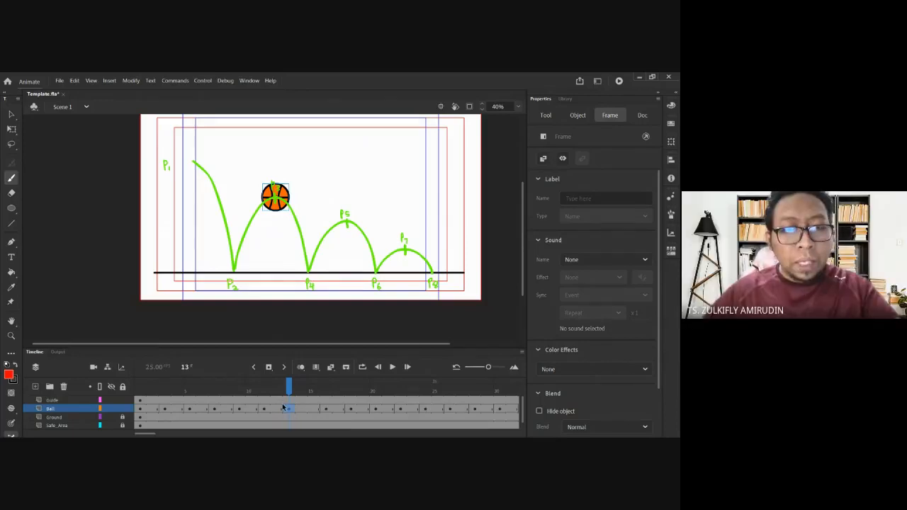
{"action": "key", "text": "F5"}
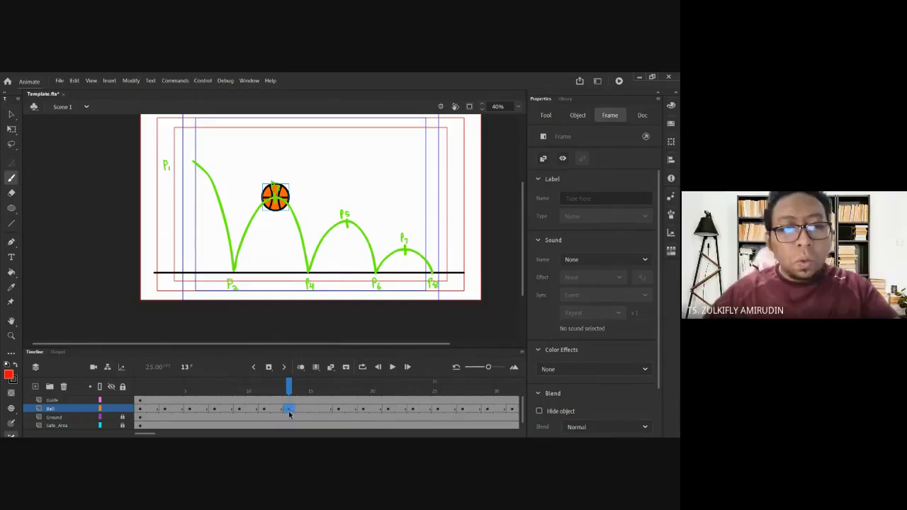
- Insert a Ball keyframe at frame 15 holding the P3 pose and compare it with frame 13
{"action": "left_click", "coordinate": [310, 409]}
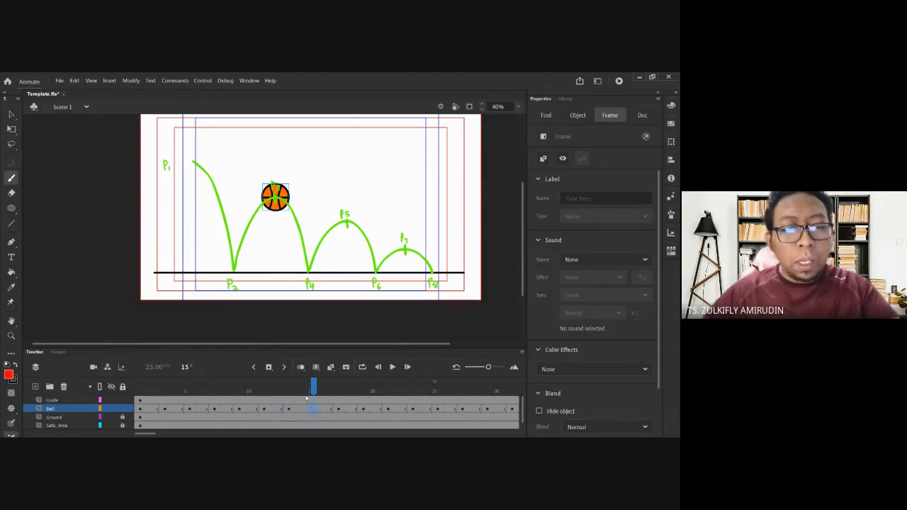
{"action": "left_click", "coordinate": [289, 410]}
{"action": "left_click", "coordinate": [313, 410]}
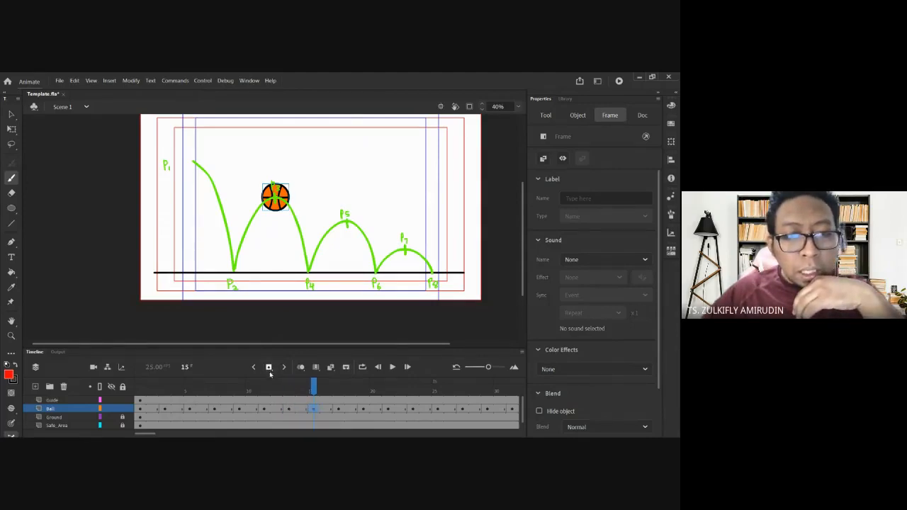
{"action": "left_click", "coordinate": [277, 410]}
{"action": "left_click", "coordinate": [288, 410]}
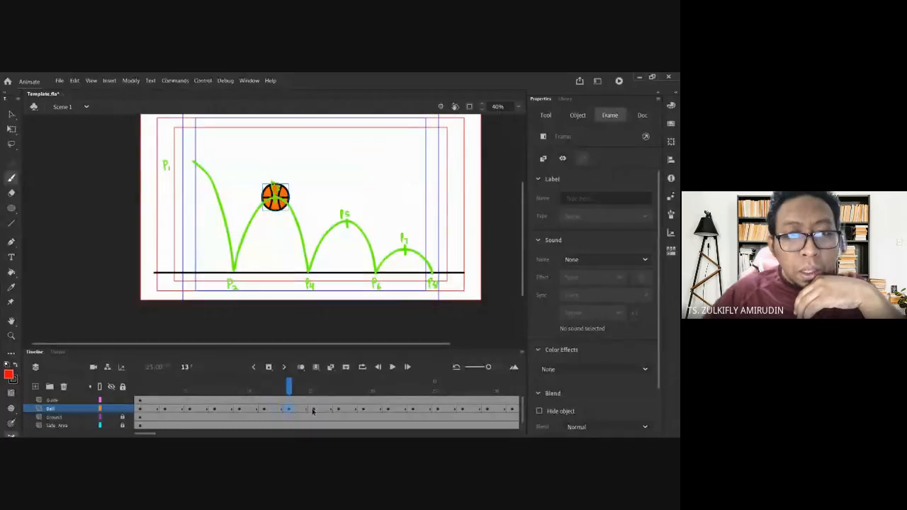
{"action": "left_click", "coordinate": [284, 198]}
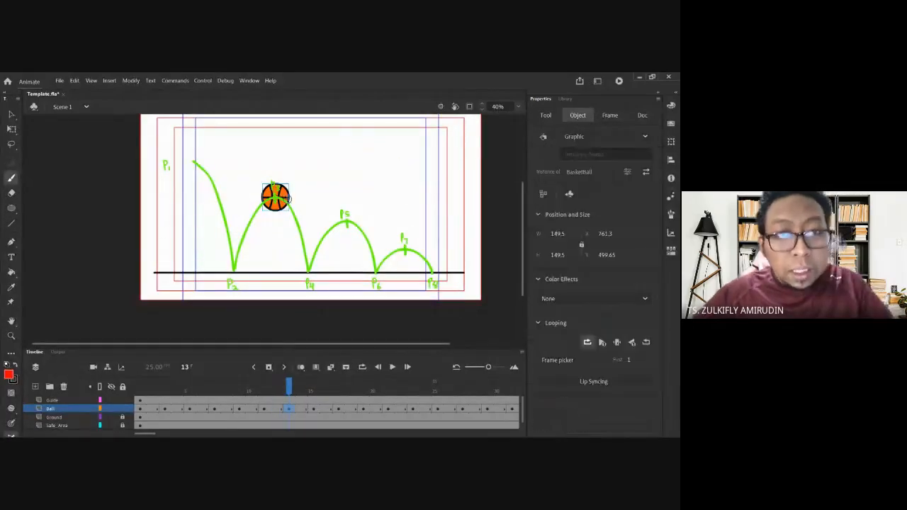
{"action": "key", "text": "v"}
{"action": "left_click_drag", "start_coordinate": [285, 198], "coordinate": [268, 185]}
{"action": "key", "text": "ctrl+z"}
{"action": "left_click", "coordinate": [313, 409]}
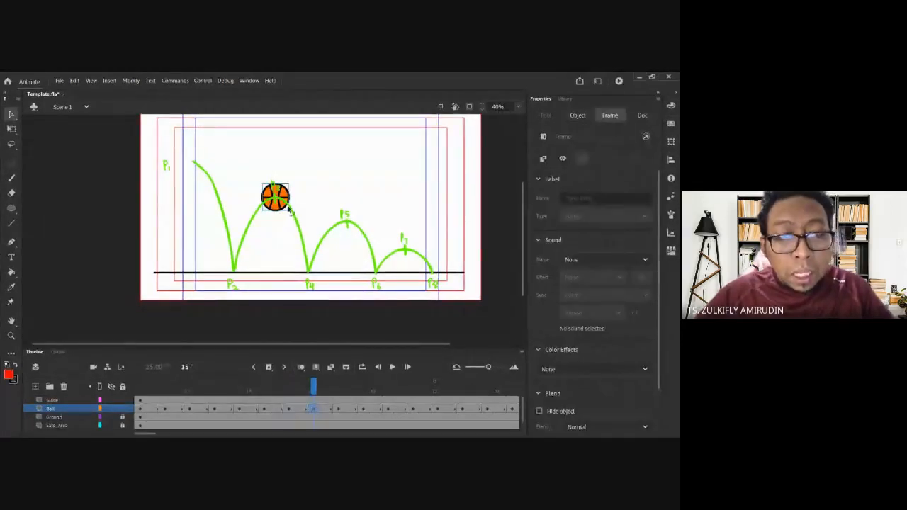
- With onion skinning on, rotate the frame 13 ball slightly counterclockwise and move it just before P3 on the curve, and turn onion skinning off
{"action": "left_click", "coordinate": [287, 407]}
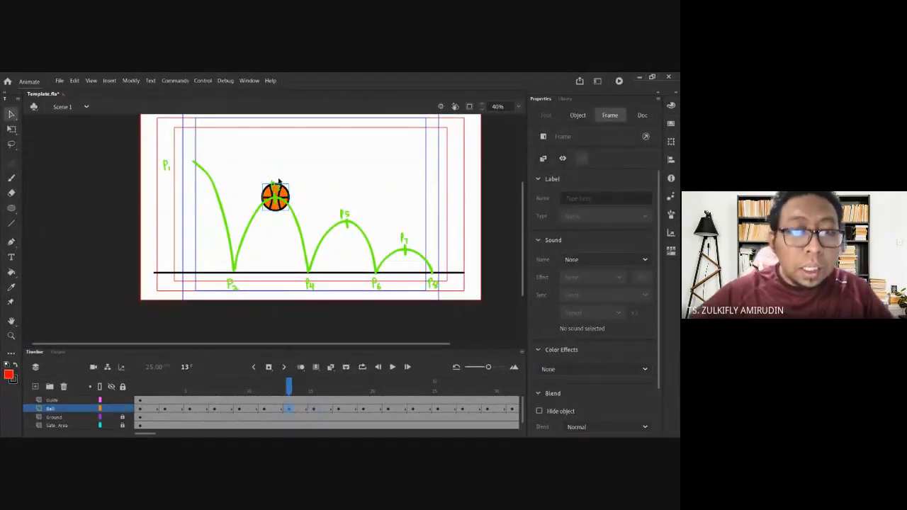
{"action": "left_click", "coordinate": [300, 366]}
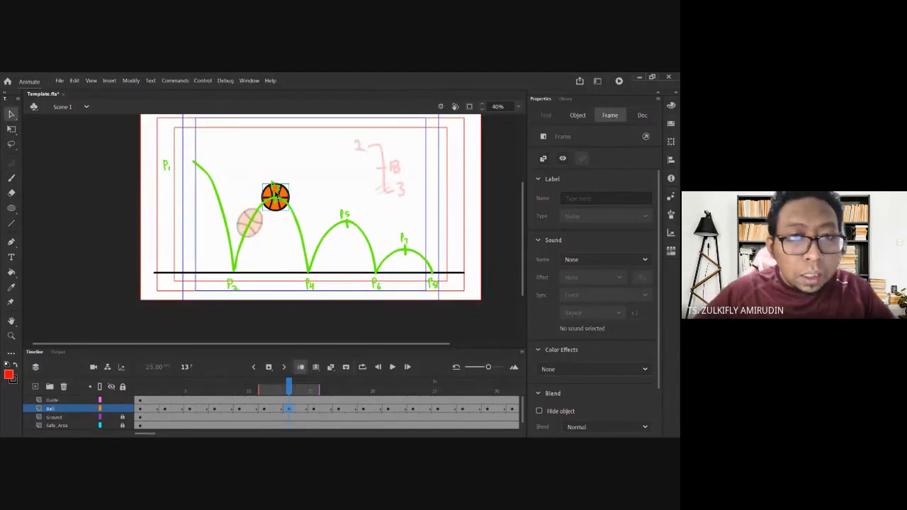
{"action": "left_click", "coordinate": [288, 190]}
{"action": "key", "text": "q"}
{"action": "left_click_drag", "start_coordinate": [297, 190], "coordinate": [270, 204]}
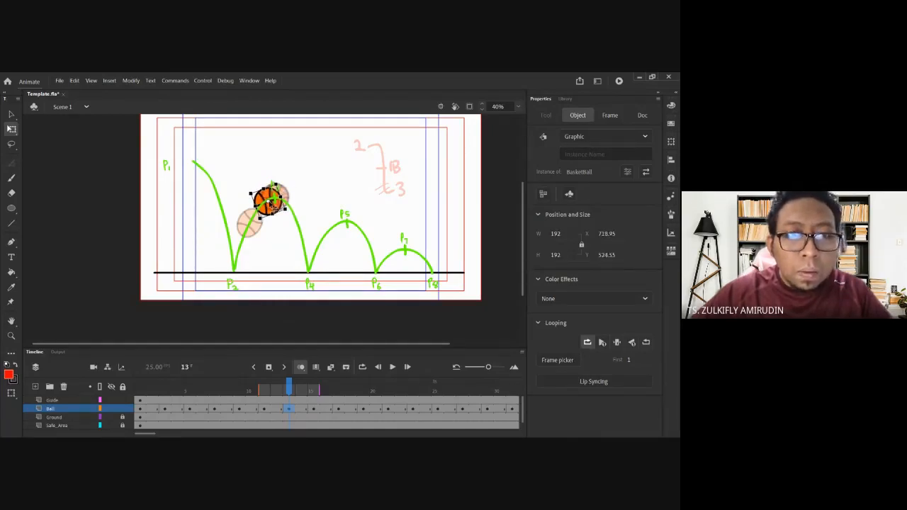
{"action": "left_click", "coordinate": [272, 409]}
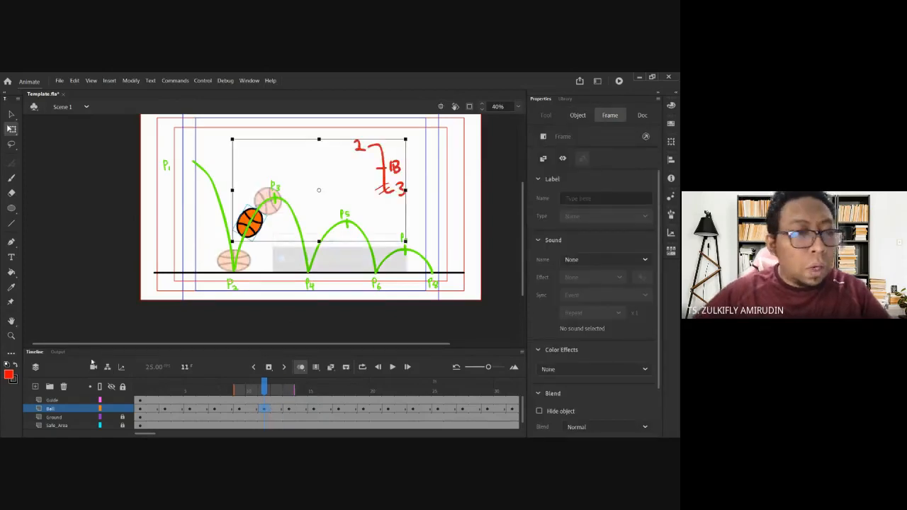
{"action": "left_click", "coordinate": [301, 367]}
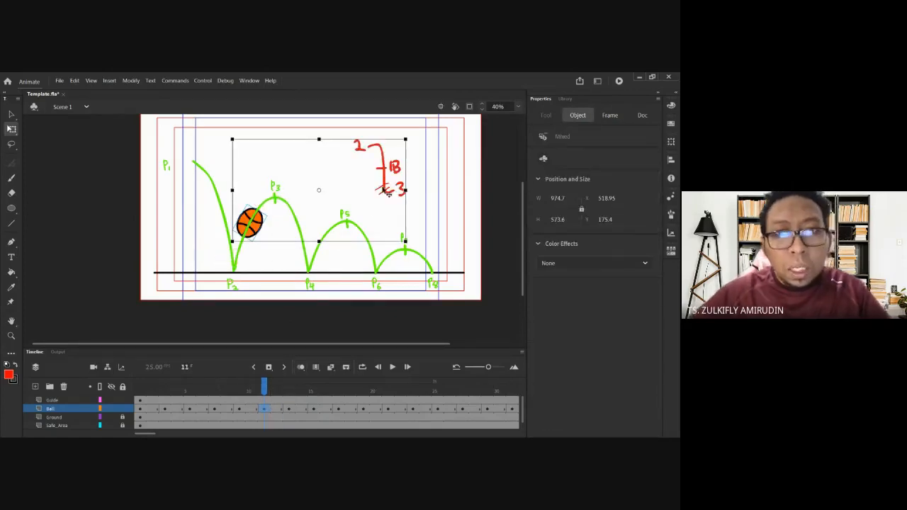
- Step back and forth through frames 11 to 15 to examine the ball's spacing and rotation on the rise to P3
{"action": "left_click", "coordinate": [371, 207]}
{"action": "key", "text": "period"}
{"action": "key", "text": "period"}
{"action": "key", "text": "period"}
{"action": "key", "text": "period"}
{"action": "key", "text": "comma"}
{"action": "key", "text": "period"}
{"action": "key", "text": "comma"}
{"action": "key", "text": "period"}
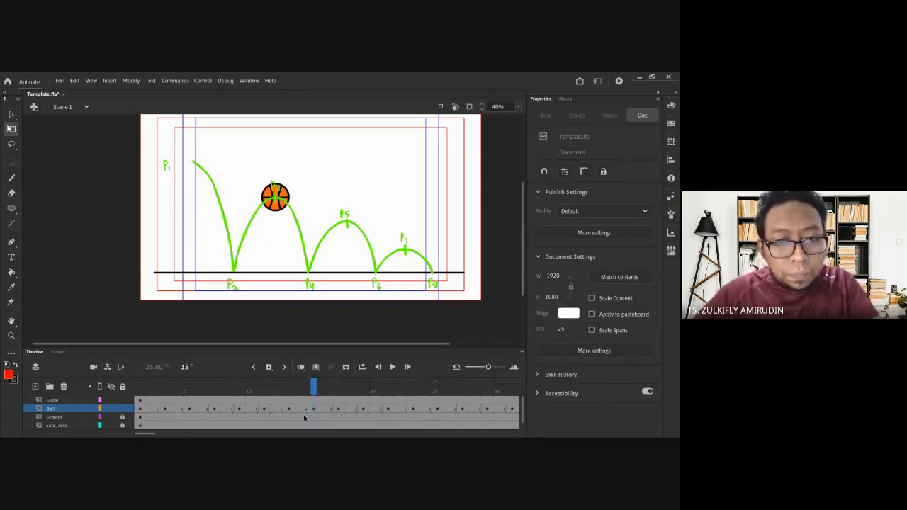
{"action": "key", "text": "comma"}
- Insert another Ball inbetween keyframe at frame 15 and, using onion skinning, rotate and place its ball between the frame 13 and P3 poses
{"action": "left_click", "coordinate": [289, 409]}
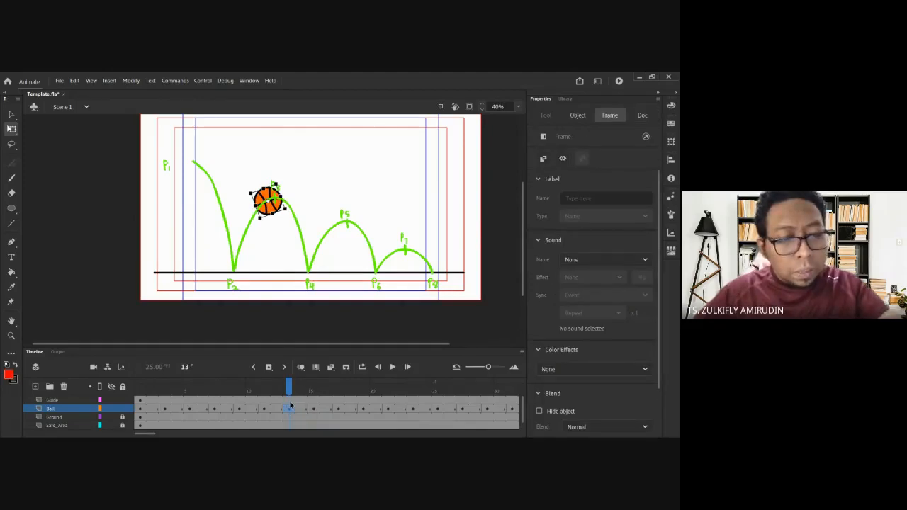
{"action": "left_click", "coordinate": [310, 410]}
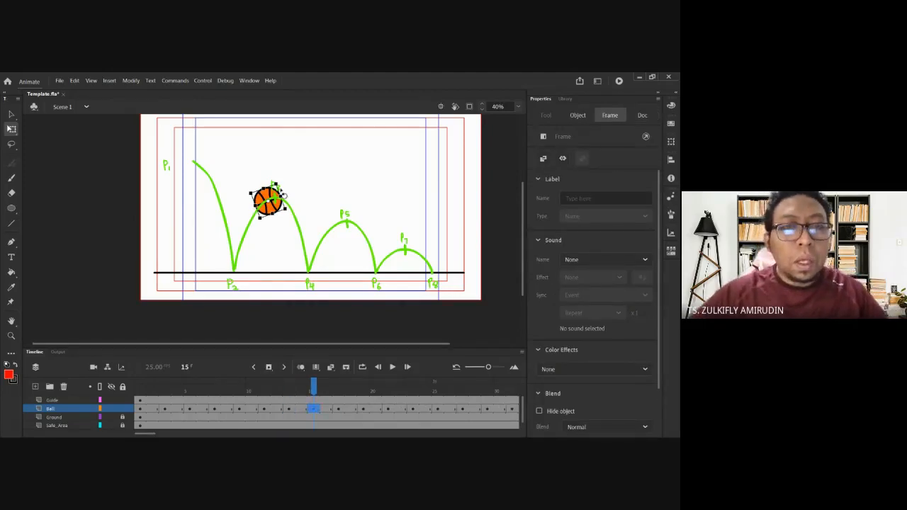
{"action": "scroll", "coordinate": [283, 199], "scroll_direction": "up", "scroll_amount": 3}
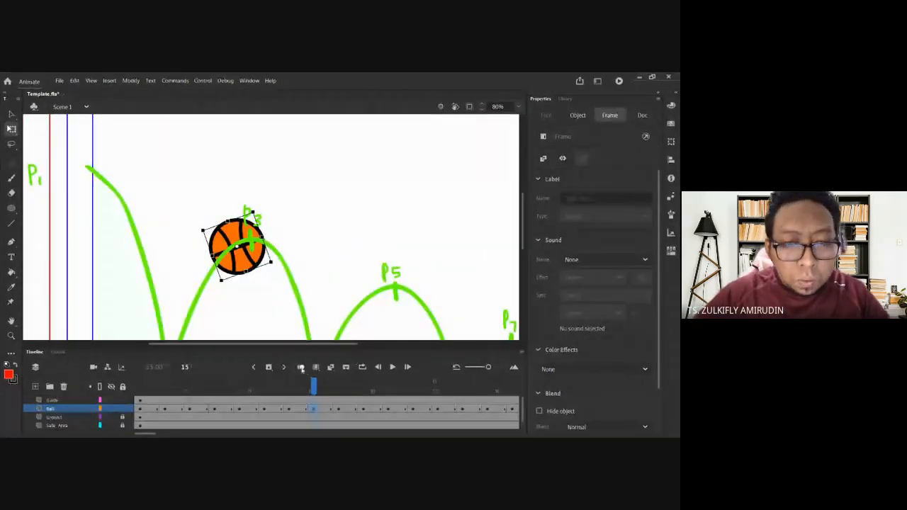
{"action": "left_click", "coordinate": [302, 368]}
{"action": "mouse_move", "coordinate": [245, 262]}
{"action": "left_mouse_down"}
{"action": "mouse_move", "coordinate": [252, 255]}
{"action": "mouse_move", "coordinate": [281, 265]}
{"action": "mouse_move", "coordinate": [247, 262]}
{"action": "left_mouse_up"}
{"action": "left_click", "coordinate": [319, 245]}
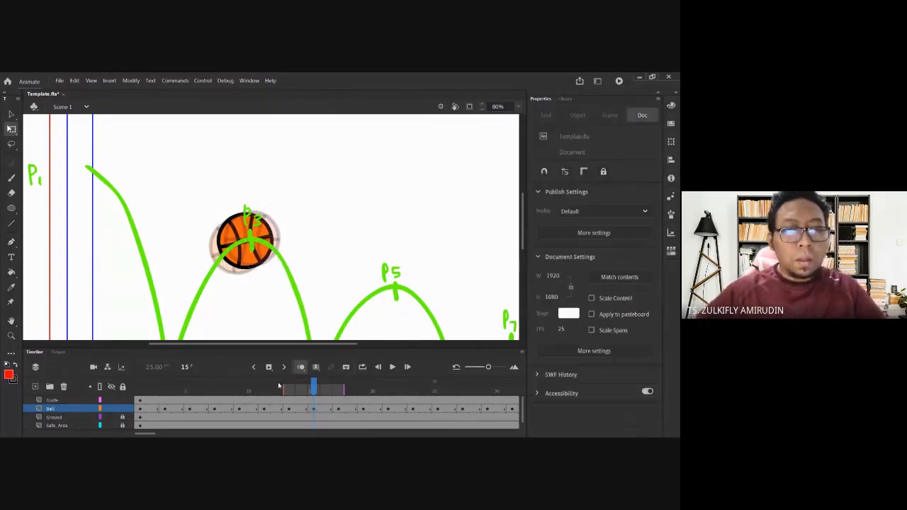
{"action": "left_click", "coordinate": [259, 261]}
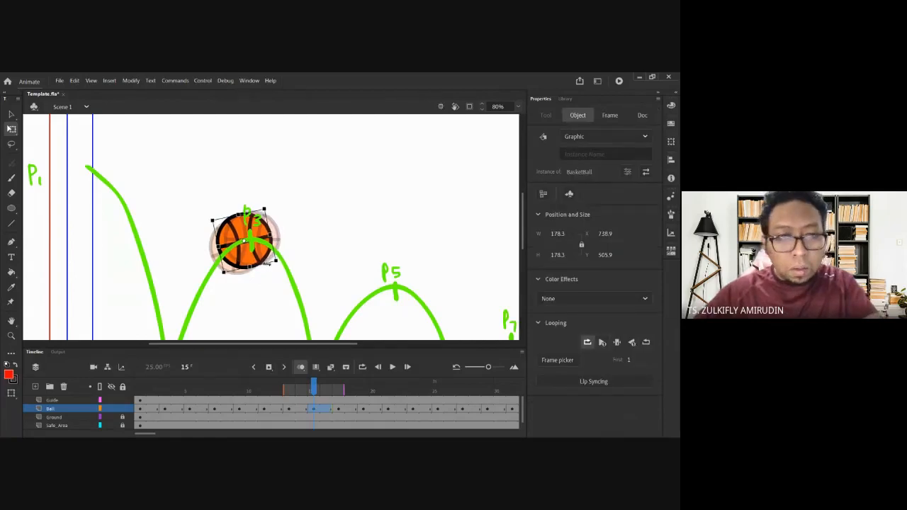
{"action": "left_click", "coordinate": [300, 367]}
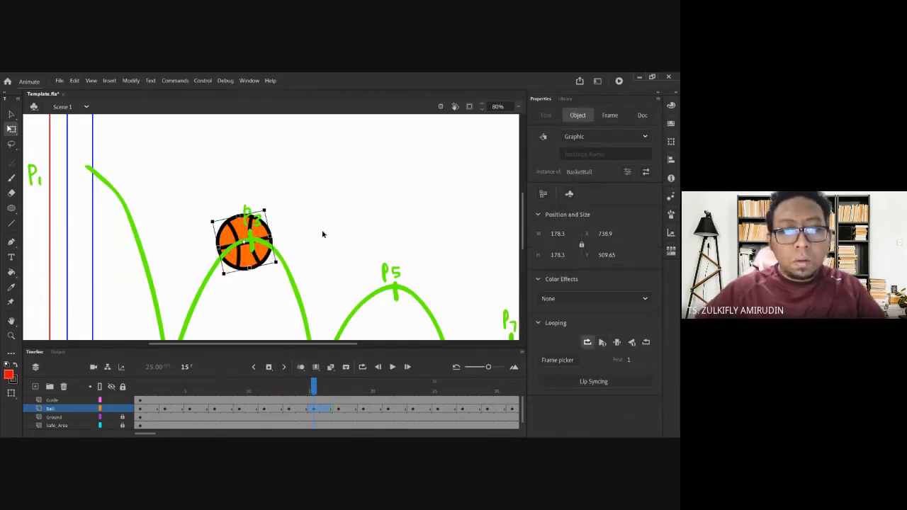
{"action": "left_click", "coordinate": [330, 254]}
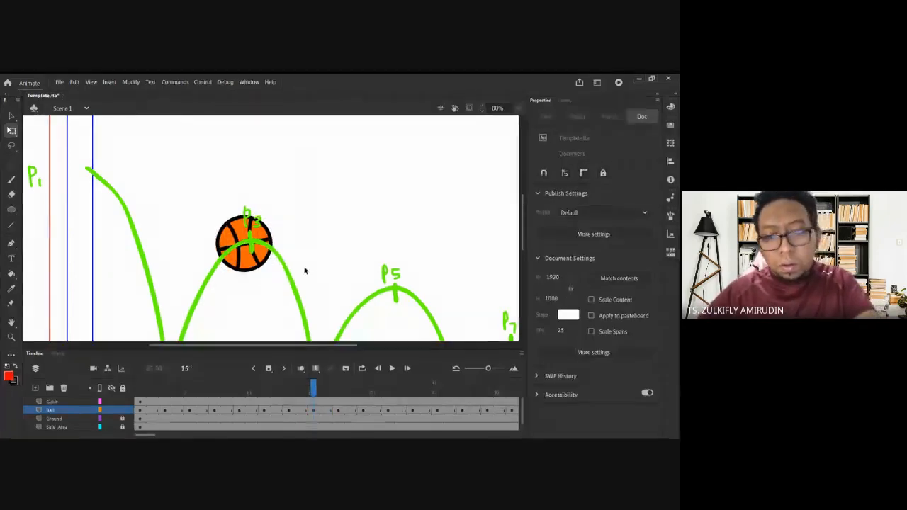
- Zoom out to the whole stage and step through frames 3 to 17 to examine the ball's motion from P1 to P3
{"action": "key", "text": "ctrl+minus"}
{"action": "key", "text": "comma"}
{"action": "key", "text": "comma"}
{"action": "key", "text": "comma"}
{"action": "key", "text": "comma"}
{"action": "key", "text": "comma"}
{"action": "key", "text": "comma"}
{"action": "key", "text": "comma"}
{"action": "key", "text": "comma"}
{"action": "key", "text": "comma"}
{"action": "key", "text": "comma"}
{"action": "key", "text": "comma"}
{"action": "key", "text": "comma"}
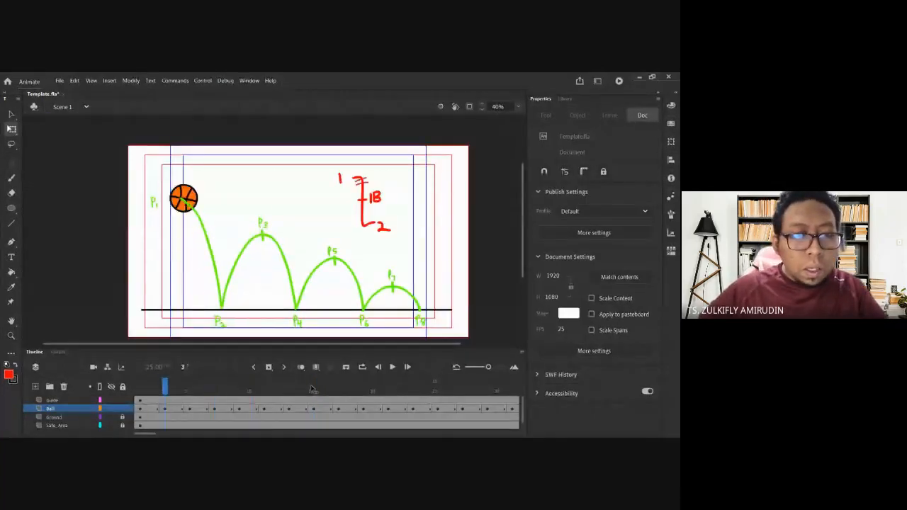
{"action": "key", "text": "period"}
{"action": "key", "text": "period"}
{"action": "key", "text": "period"}
{"action": "key", "text": "period"}
{"action": "key", "text": "period"}
{"action": "key", "text": "period"}
{"action": "key", "text": "period"}
{"action": "key", "text": "period"}
{"action": "key", "text": "period"}
{"action": "key", "text": "period"}
{"action": "key", "text": "period"}
{"action": "key", "text": "period"}
{"action": "key", "text": "period"}
{"action": "key", "text": "period"}
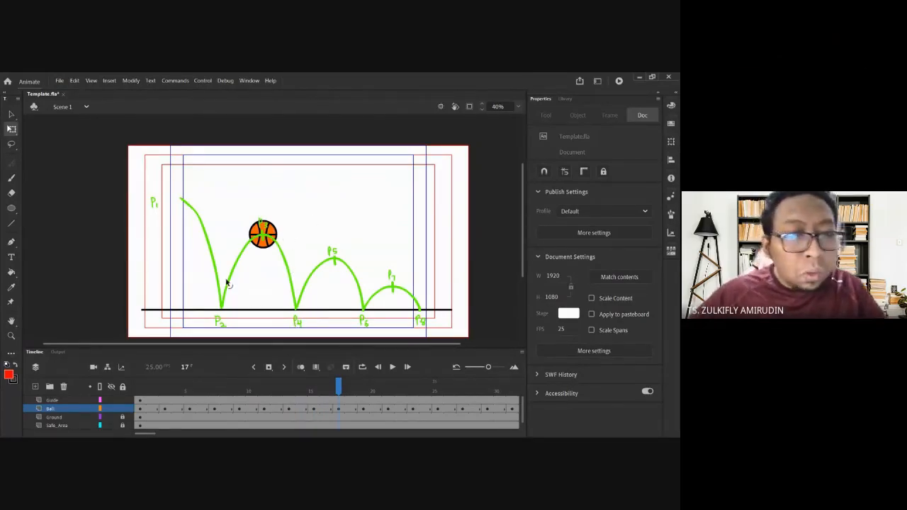
- Copy the red spacing chart from frame 1 and paste it into the P3 keyframe at frame 17
{"action": "left_click_drag", "start_coordinate": [339, 388], "coordinate": [139, 389]}
{"action": "left_click_drag", "start_coordinate": [331, 168], "coordinate": [410, 248]}
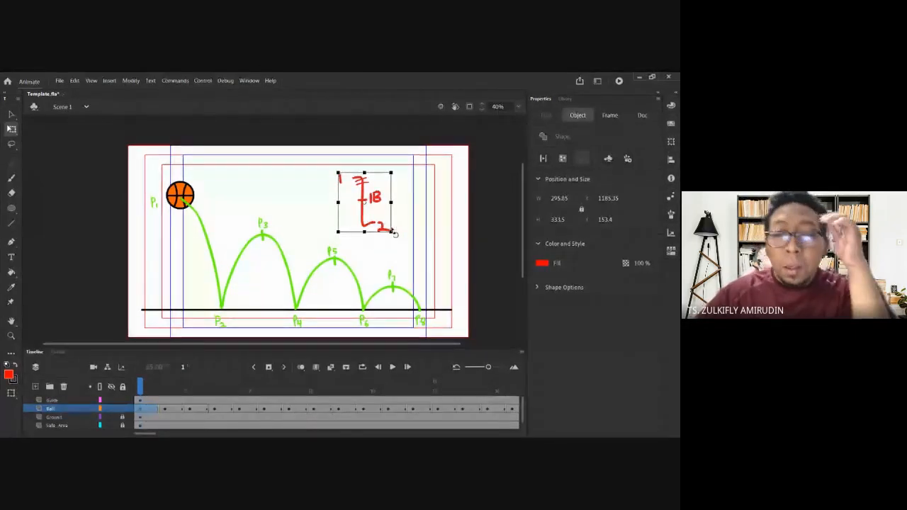
{"action": "left_click", "coordinate": [252, 409]}
{"action": "left_click", "coordinate": [263, 409]}
{"action": "left_click", "coordinate": [289, 409]}
{"action": "left_click", "coordinate": [314, 409]}
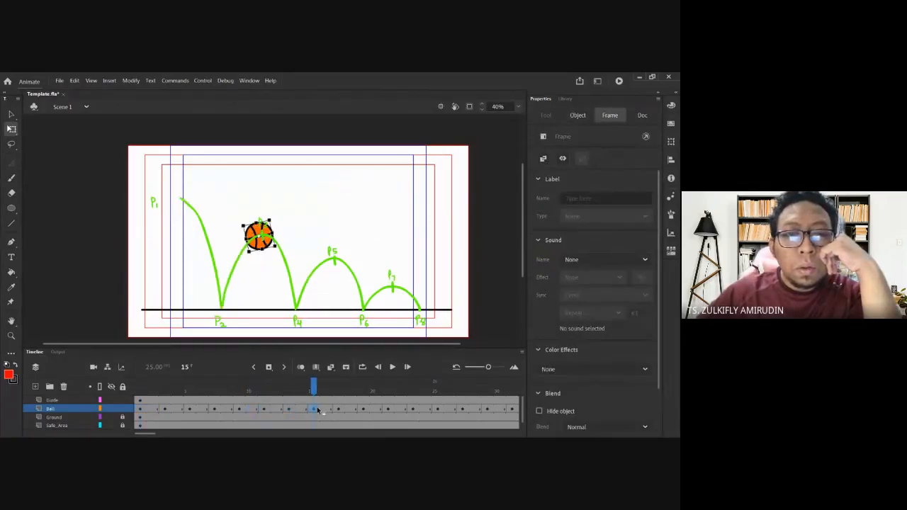
{"action": "left_click", "coordinate": [339, 409]}
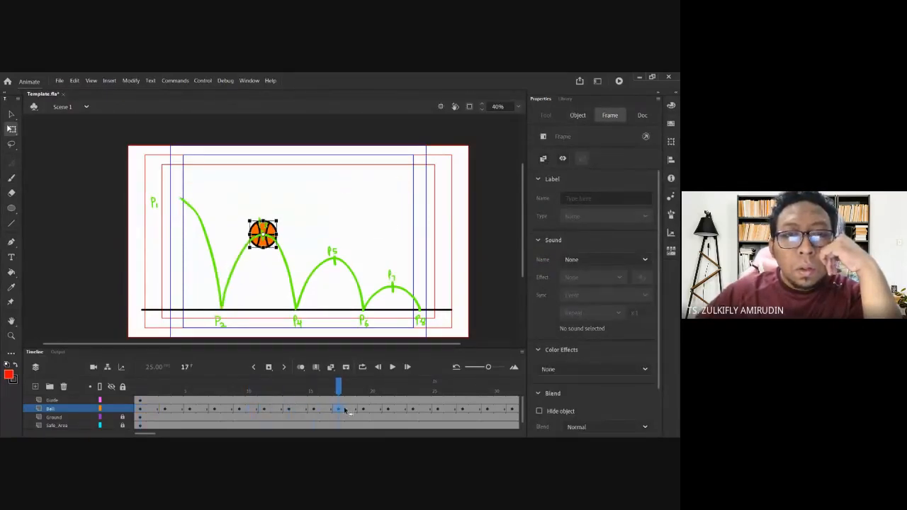
{"action": "left_click", "coordinate": [364, 211]}
{"action": "key", "text": "ctrl+v"}
- Relabel the pasted spacing chart by deleting its 1 and 2 and painting a 3 at the upper end and a 4 at the lower end
{"action": "left_click", "coordinate": [324, 213]}
{"action": "left_click", "coordinate": [340, 180]}
{"action": "key", "text": "Delete"}
{"action": "left_click", "coordinate": [382, 229]}
{"action": "key", "text": "Delete"}
{"action": "key", "text": "b"}
{"action": "left_click_drag", "start_coordinate": [341, 175], "coordinate": [341, 184]}
{"action": "left_click_drag", "start_coordinate": [378, 218], "coordinate": [383, 233]}
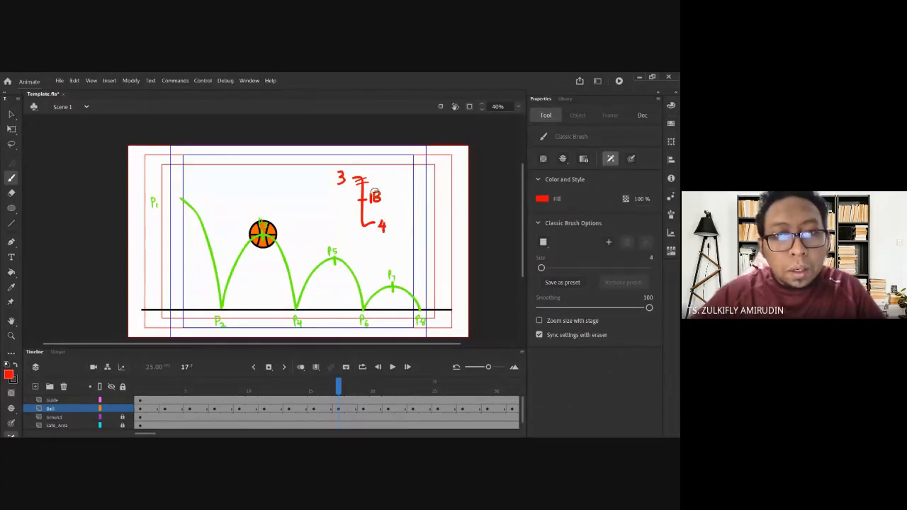
- Extend the Ball layer's P3 exposure after frame 17 and insert a keyframe at frame 19 holding the P3 pose
{"action": "left_click", "coordinate": [338, 409]}
{"action": "left_click", "coordinate": [360, 409]}
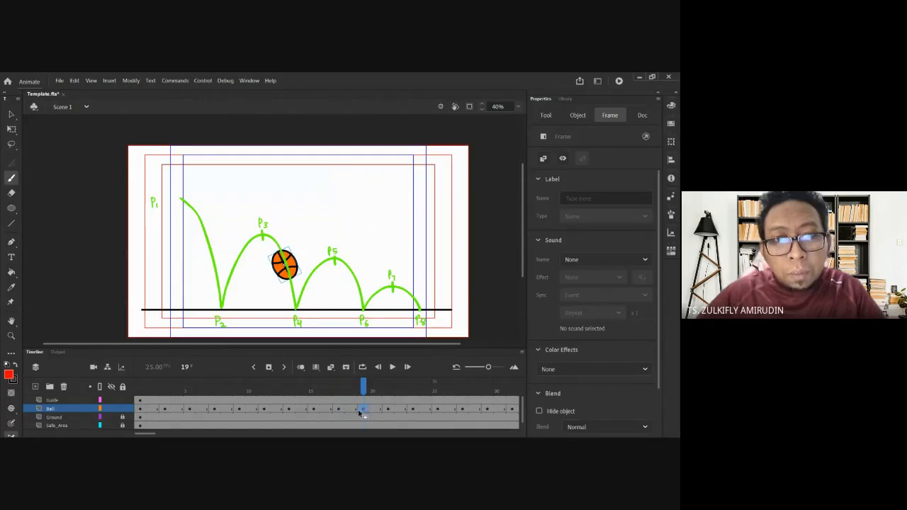
{"action": "left_click", "coordinate": [338, 412]}
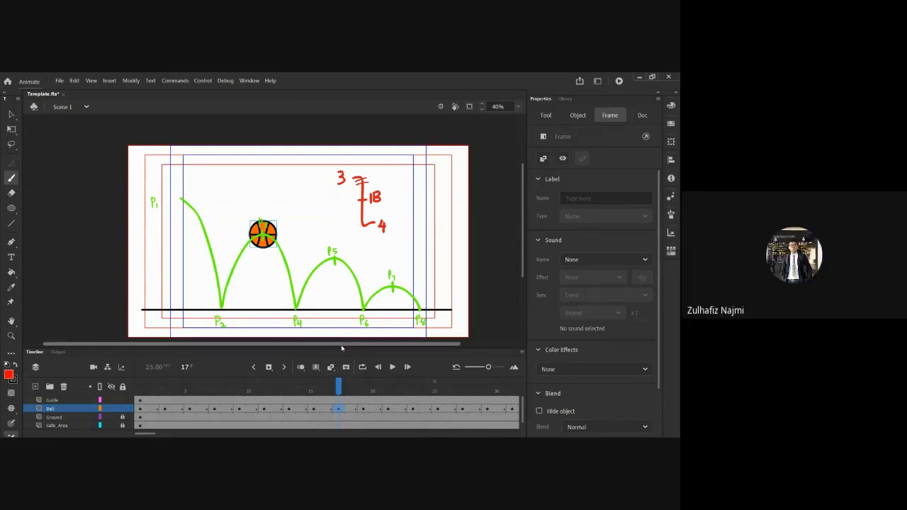
{"action": "key", "text": "F5"}
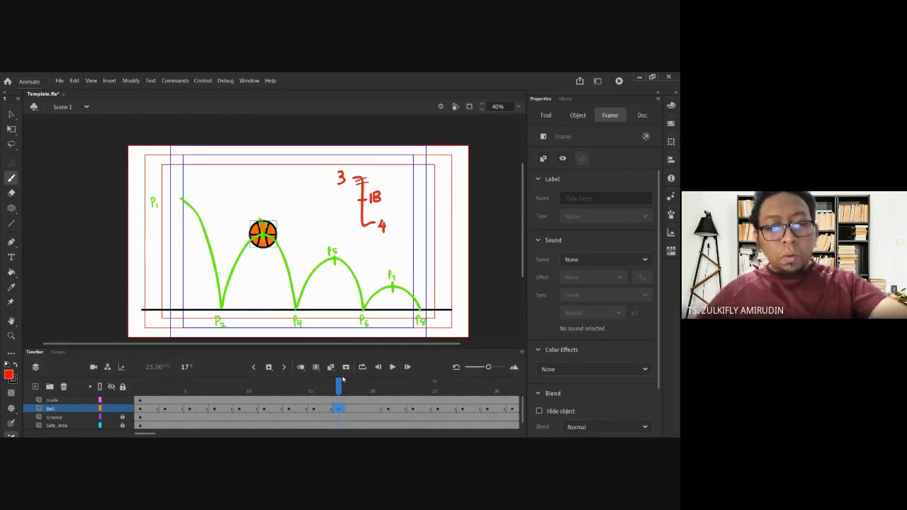
{"action": "left_click", "coordinate": [363, 409]}
{"action": "left_click", "coordinate": [269, 368]}
{"action": "key", "text": "v"}
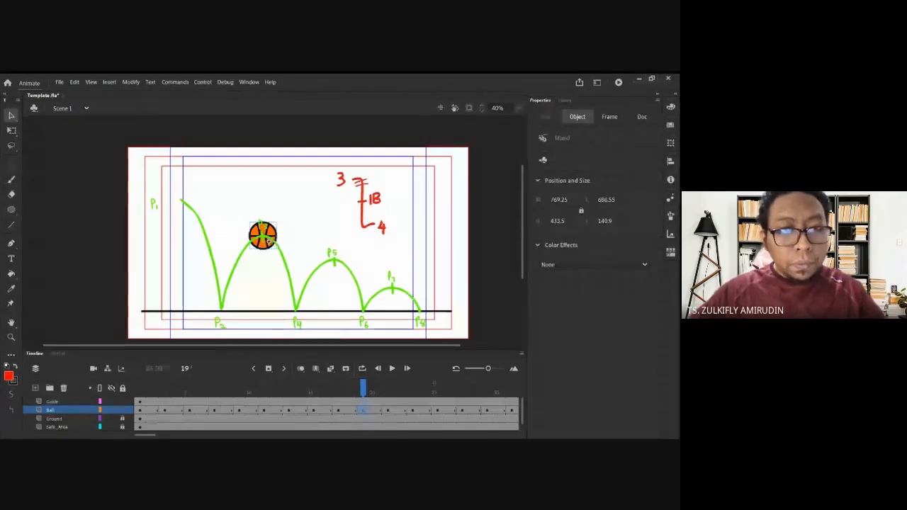
- Rotate the ball on frame 19 slightly clockwise, turn on onion skinning, and move it past P3 along the arc to about X 804, Y 525
{"action": "key", "text": "ctrl+="}
{"action": "key", "text": "q"}
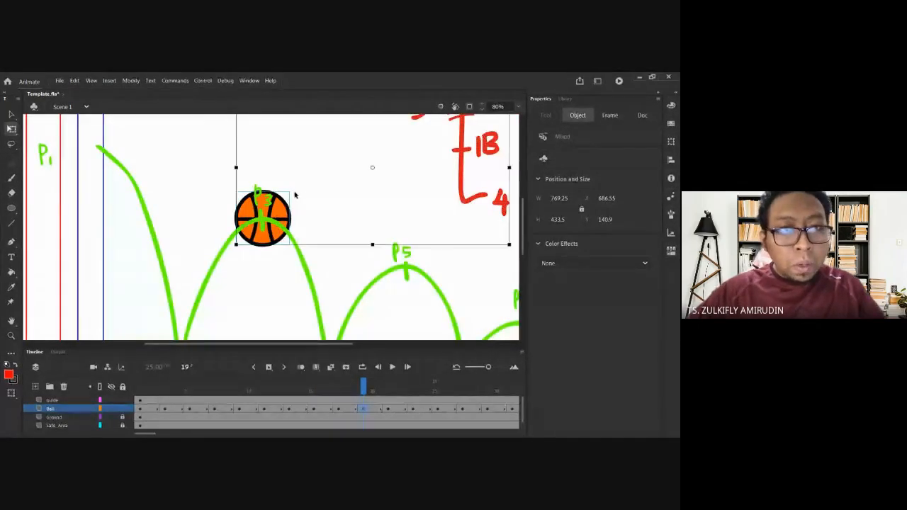
{"action": "left_click", "coordinate": [287, 200]}
{"action": "left_click_drag", "start_coordinate": [291, 191], "coordinate": [296, 201]}
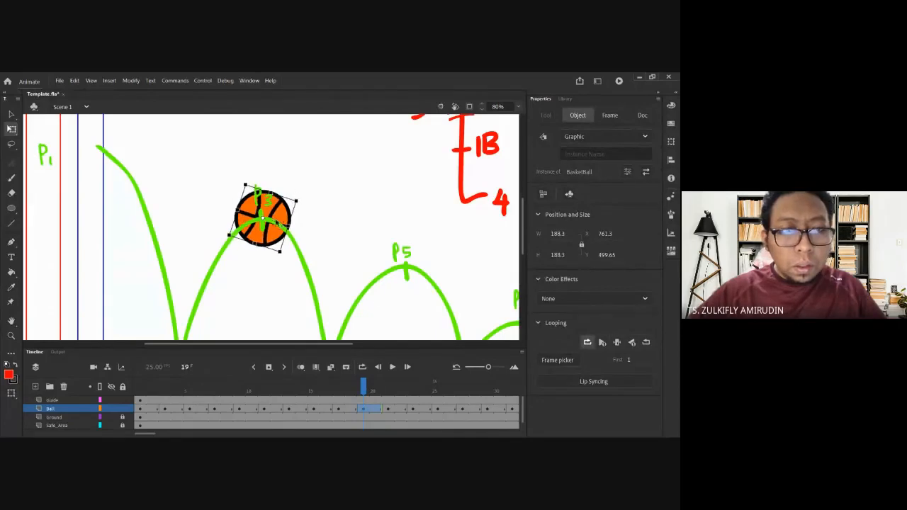
{"action": "left_click", "coordinate": [300, 366]}
{"action": "mouse_move", "coordinate": [275, 216]}
{"action": "left_mouse_down"}
{"action": "mouse_move", "coordinate": [291, 228]}
{"action": "mouse_move", "coordinate": [276, 215]}
{"action": "left_mouse_up"}
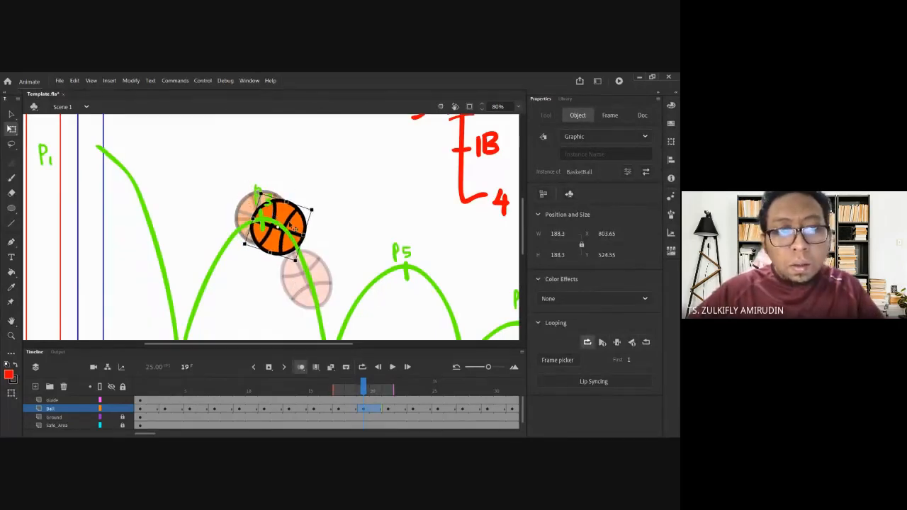
{"action": "left_click", "coordinate": [332, 237]}
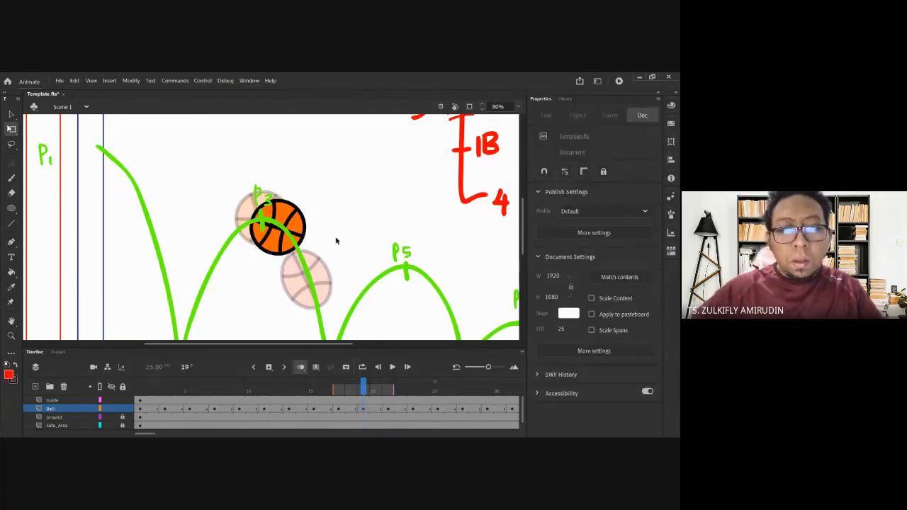
- Repeat the frame 17 ball pose as an additional two-frame keyframe starting at frame 19 on the Ball layer
{"action": "left_click", "coordinate": [337, 402]}
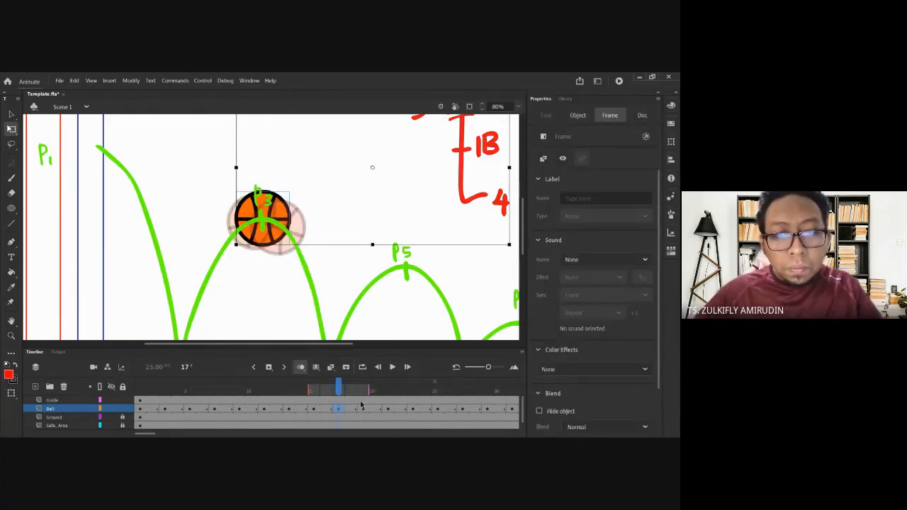
{"action": "left_click", "coordinate": [363, 409]}
{"action": "left_click", "coordinate": [337, 409]}
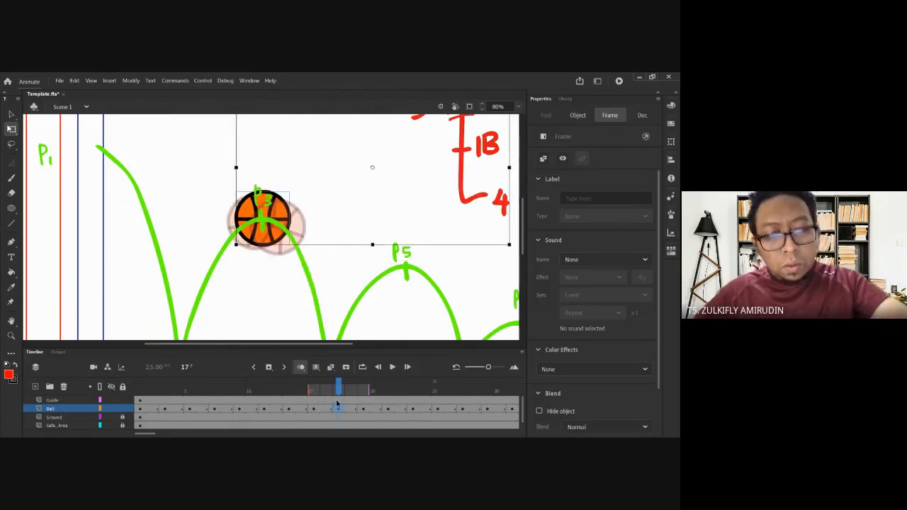
{"action": "key", "text": "F5"}
{"action": "left_click", "coordinate": [364, 410]}
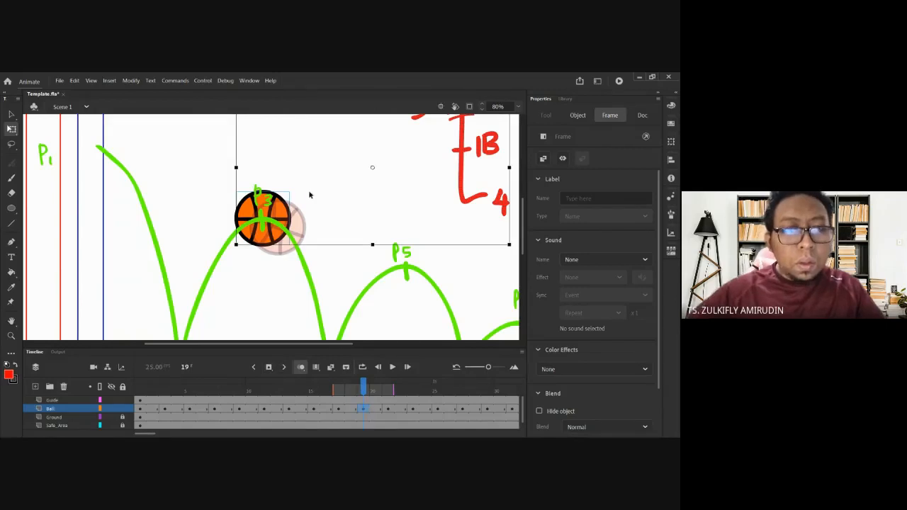
- Rotate the new frame 19 ball slightly clockwise, place it between its onion-skin neighbours at about X 785, Y 510, and turn off onion skinning
{"action": "left_click", "coordinate": [290, 214]}
{"action": "left_click", "coordinate": [301, 207]}
{"action": "left_click", "coordinate": [286, 206]}
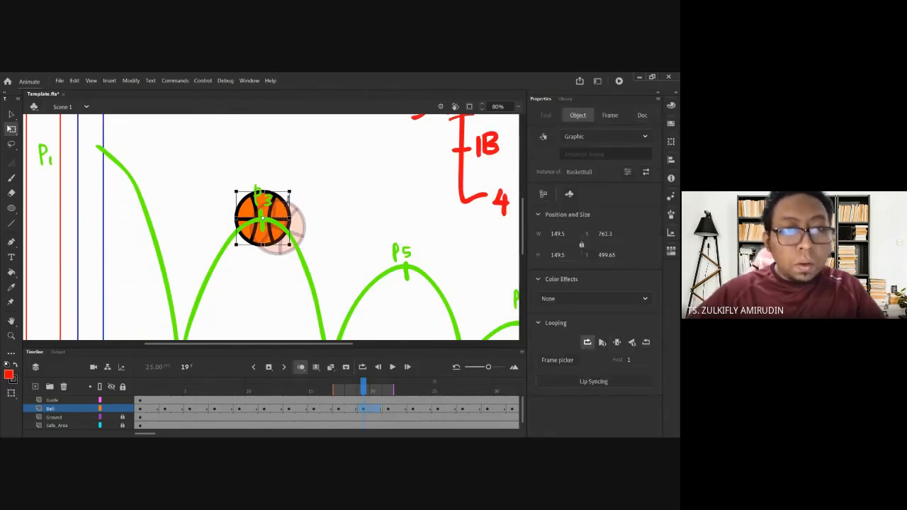
{"action": "left_click_drag", "start_coordinate": [296, 196], "coordinate": [285, 222]}
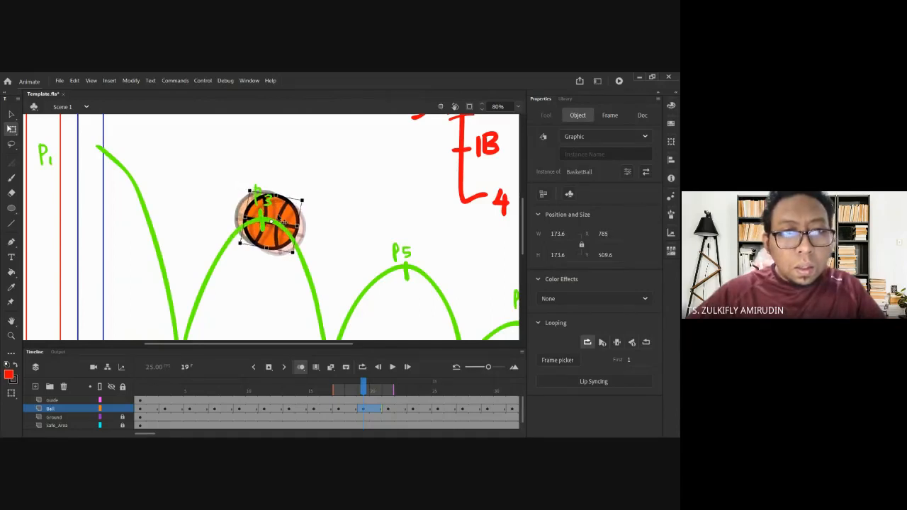
{"action": "left_click", "coordinate": [323, 219]}
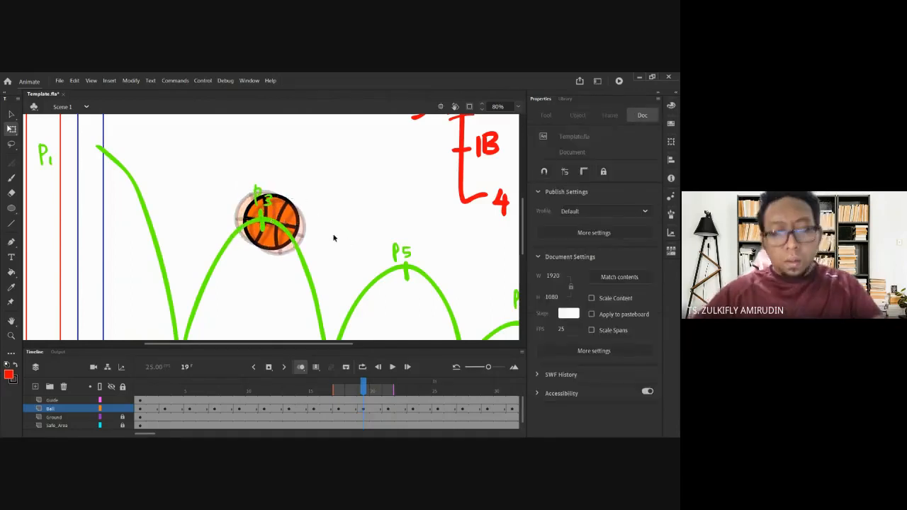
{"action": "key", "text": "ctrl+minus"}
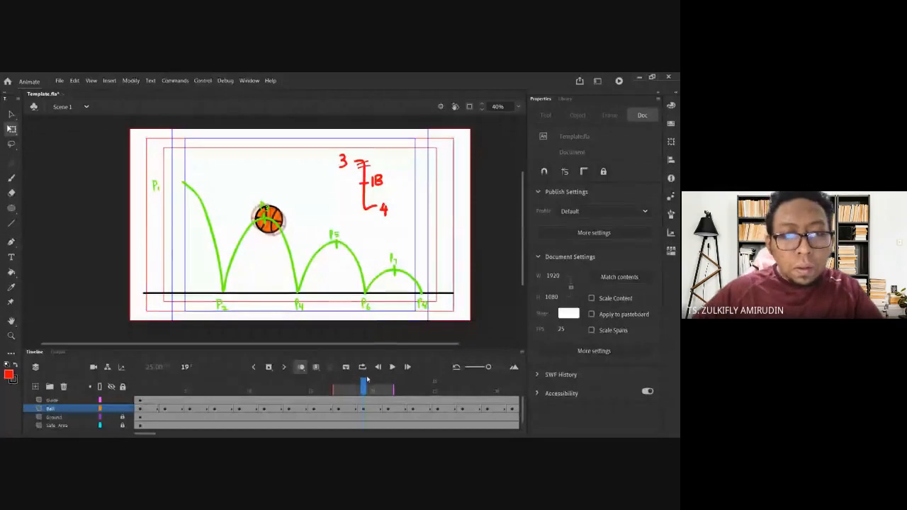
{"action": "left_click", "coordinate": [301, 368]}
- Step through the frames around P3 and down to the P4 contact to check the ball's motion along the arc
{"action": "left_click_drag", "start_coordinate": [363, 388], "coordinate": [301, 388]}
{"action": "key", "text": "period"}
{"action": "key", "text": "period"}
{"action": "key", "text": "period"}
{"action": "key", "text": "period"}
{"action": "key", "text": "period"}
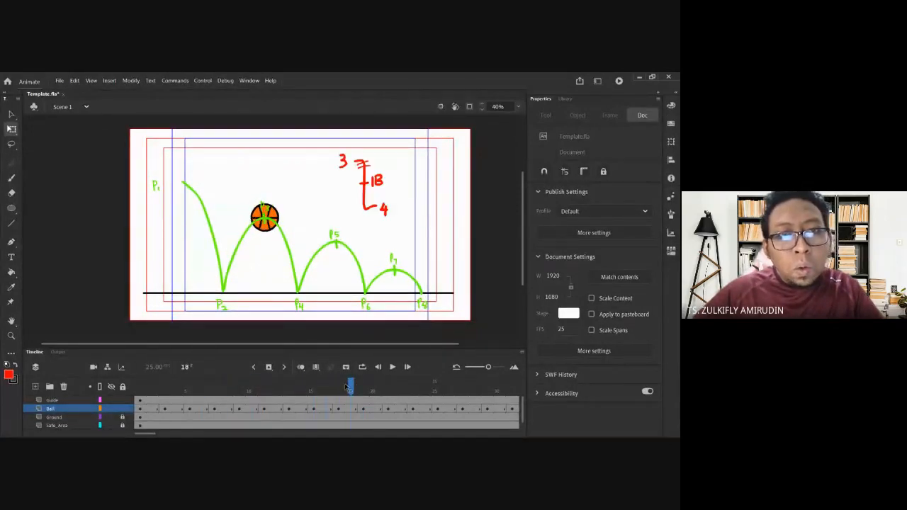
{"action": "key", "text": "period"}
{"action": "key", "text": "period"}
{"action": "key", "text": "period"}
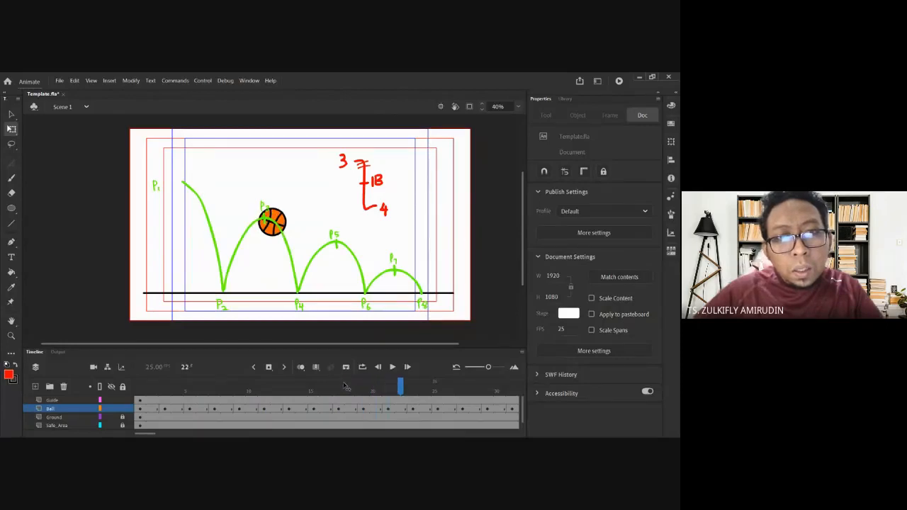
{"action": "key", "text": "period"}
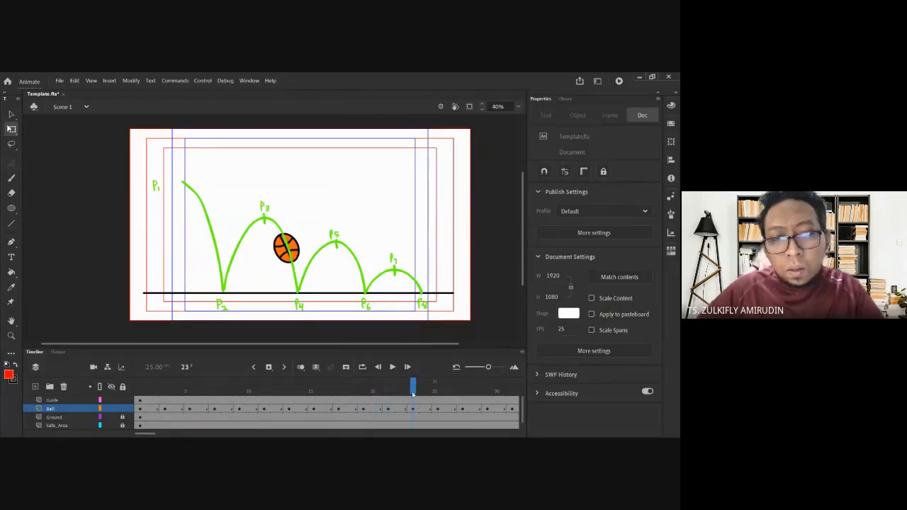
{"action": "key", "text": "period"}
{"action": "key", "text": "period"}
{"action": "key", "text": "comma"}
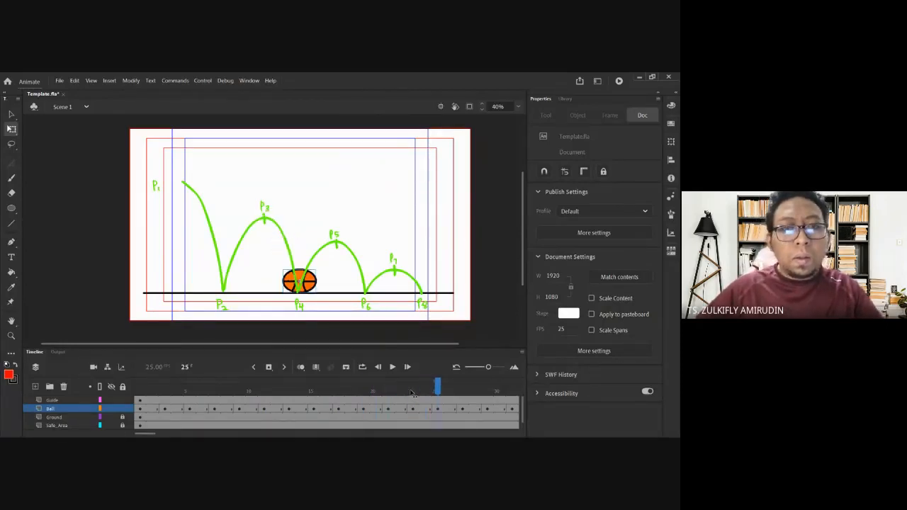
- Replace the ball at the P4 contact on frame 26 with the squashed ball copied from frame 9, pasted in place
{"action": "left_click_drag", "start_coordinate": [409, 392], "coordinate": [238, 374]}
{"action": "left_click", "coordinate": [242, 289]}
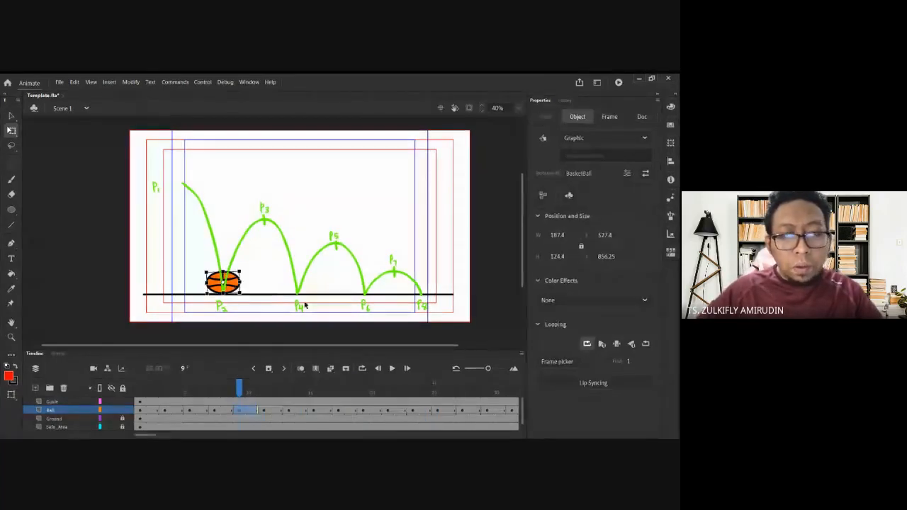
{"action": "left_click", "coordinate": [414, 388]}
{"action": "left_click", "coordinate": [449, 389]}
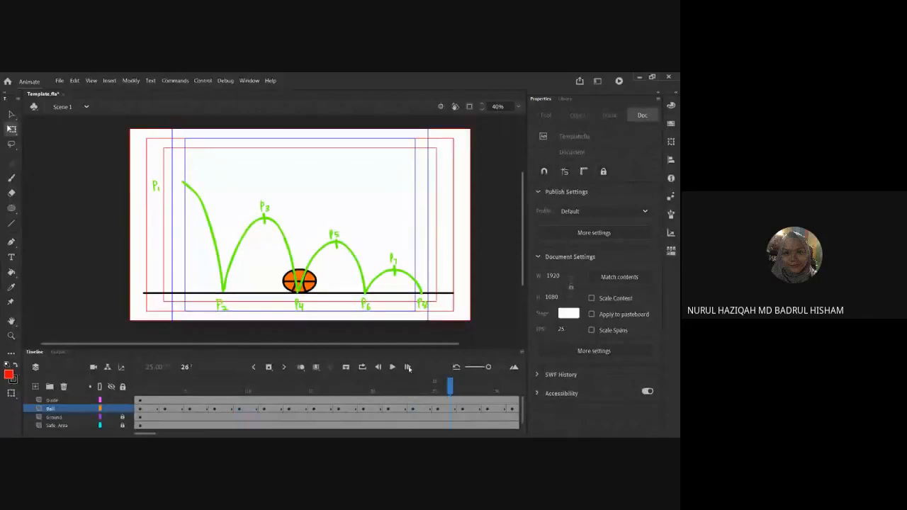
{"action": "left_click", "coordinate": [318, 289]}
{"action": "key", "text": "Delete"}
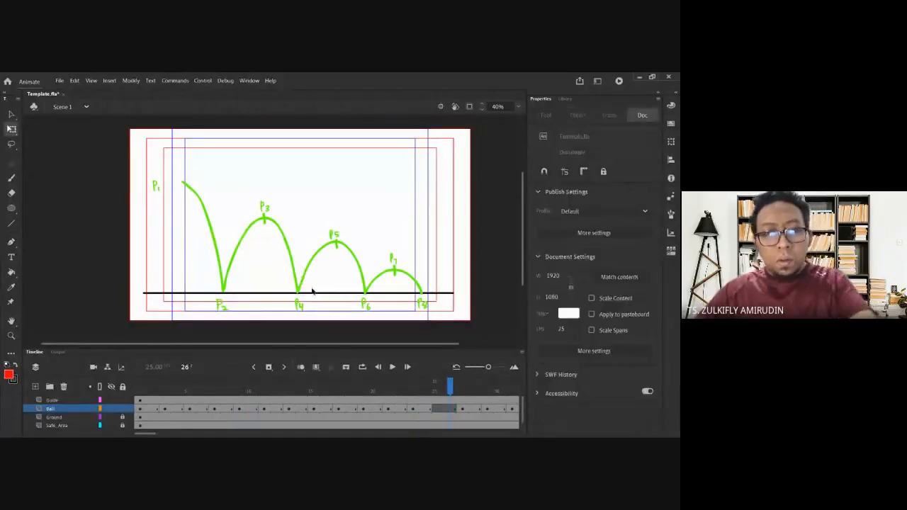
{"action": "key", "text": "ctrl+shift+v"}
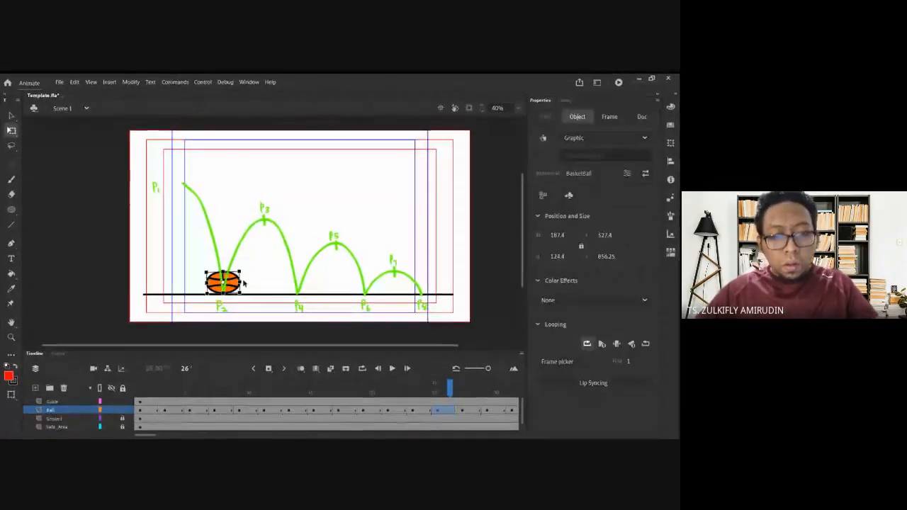
- Move the pasted squashed ball horizontally along the ground to the P4 contact point, at X 954.9
{"action": "key", "text": "shift+Right"}
{"action": "key", "text": "shift+Right"}
{"action": "key", "text": "shift+Right"}
{"action": "key", "text": "shift+Right"}
{"action": "key", "text": "shift+Right"}
{"action": "key", "text": "shift+Right"}
{"action": "key", "text": "shift+Right"}
{"action": "key", "text": "shift+Right"}
{"action": "key", "text": "shift+Right"}
{"action": "key", "text": "shift+Right"}
{"action": "key", "text": "shift+Right"}
{"action": "key", "text": "shift+Right"}
{"action": "key", "text": "shift+Right"}
{"action": "key", "text": "shift+Right"}
{"action": "key", "text": "shift+Right"}
{"action": "key", "text": "shift+Right"}
{"action": "key", "text": "shift+Right"}
{"action": "key", "text": "shift+Right"}
{"action": "key", "text": "shift+Right"}
{"action": "key", "text": "shift+Right"}
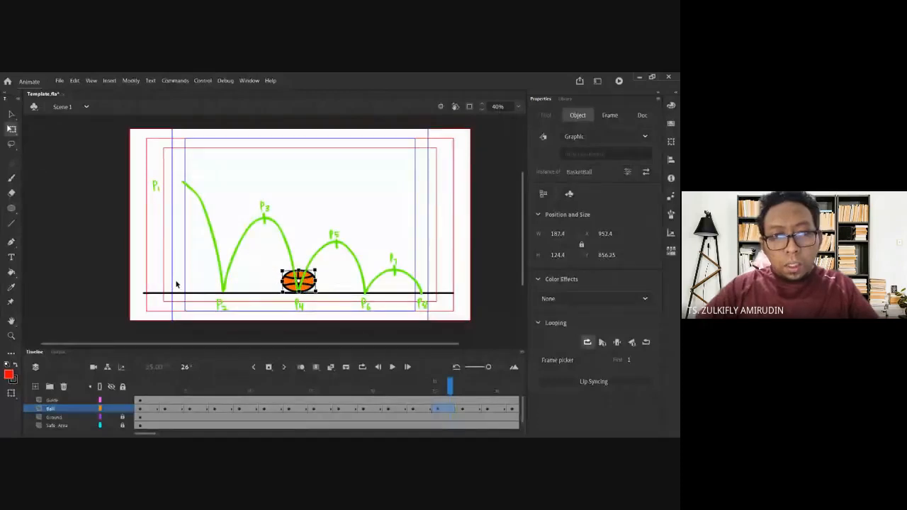
{"action": "key", "text": "Left"}
{"action": "key", "text": "Left"}
{"action": "key", "text": "Left"}
{"action": "key", "text": "Left"}
{"action": "key", "text": "Left"}
{"action": "key", "text": "Left"}
{"action": "key", "text": "Left"}
{"action": "key", "text": "Left"}
{"action": "key", "text": "Left"}
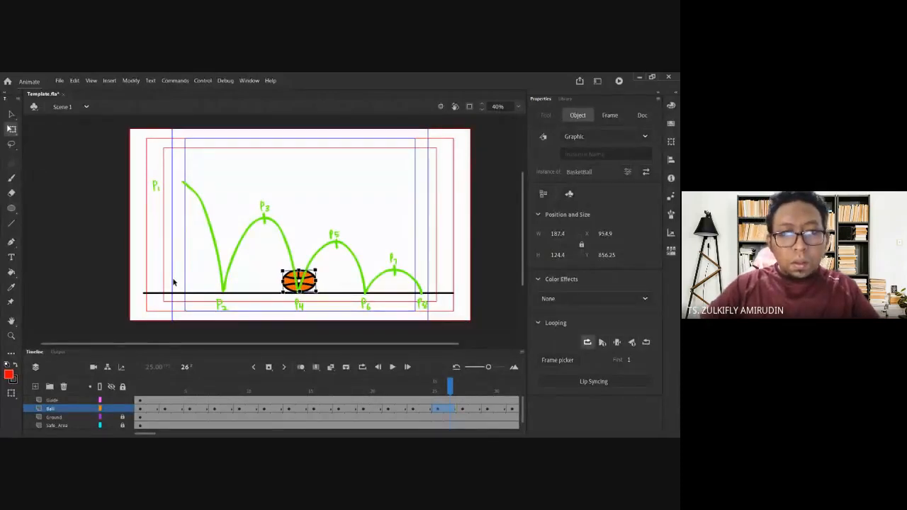
- Step back and forth through the frames around the P4 contact and on to frame 30 to check the bounce
{"action": "key", "text": "comma"}
{"action": "key", "text": "comma"}
{"action": "key", "text": "comma"}
{"action": "key", "text": "period"}
{"action": "key", "text": "period"}
{"action": "key", "text": "period"}
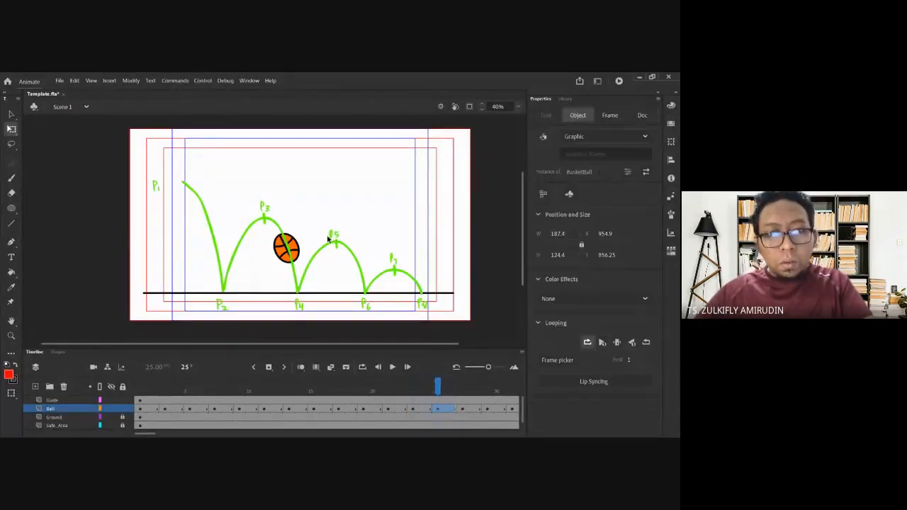
{"action": "key", "text": "period"}
{"action": "key", "text": "period"}
{"action": "key", "text": "period"}
{"action": "key", "text": "period"}
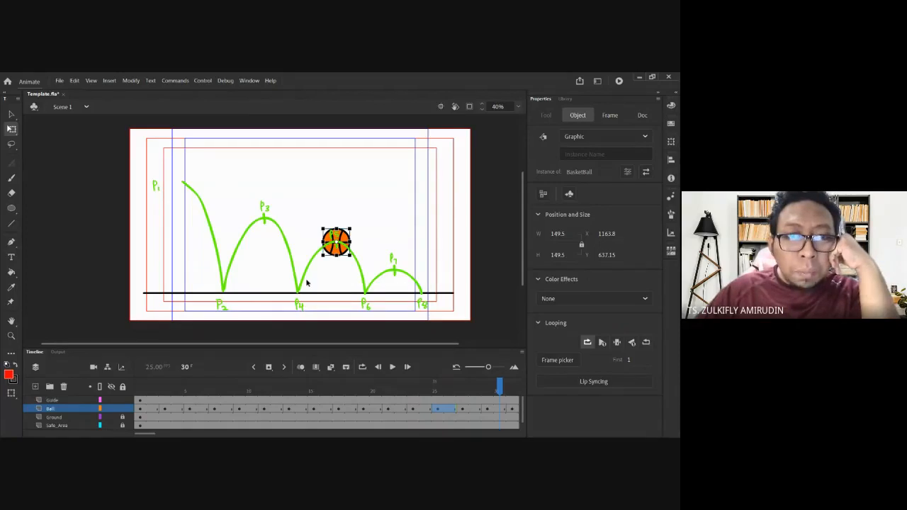
- Copy the red timing chart from frame 12 and paste it in the same place on frame 27 of the Ball layer
{"action": "left_click_drag", "start_coordinate": [253, 386], "coordinate": [276, 386]}
{"action": "left_click", "coordinate": [335, 196]}
{"action": "left_click_drag", "start_coordinate": [336, 147], "coordinate": [401, 222]}
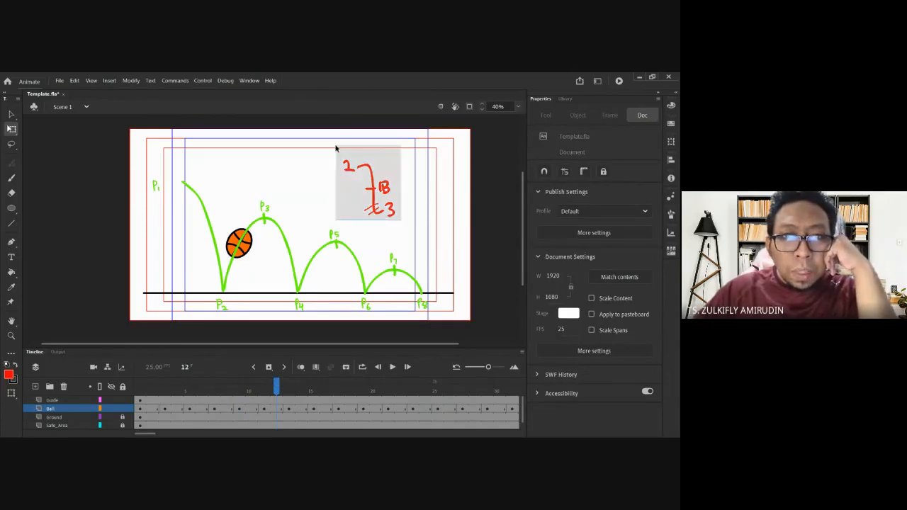
{"action": "left_click", "coordinate": [425, 389]}
{"action": "left_click", "coordinate": [441, 409]}
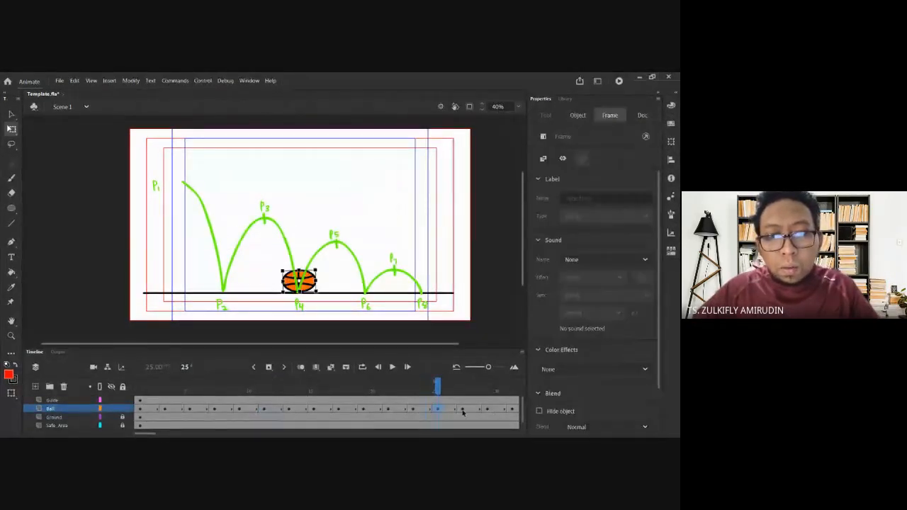
{"action": "left_click", "coordinate": [464, 410]}
{"action": "left_click_drag", "start_coordinate": [439, 388], "coordinate": [464, 402]}
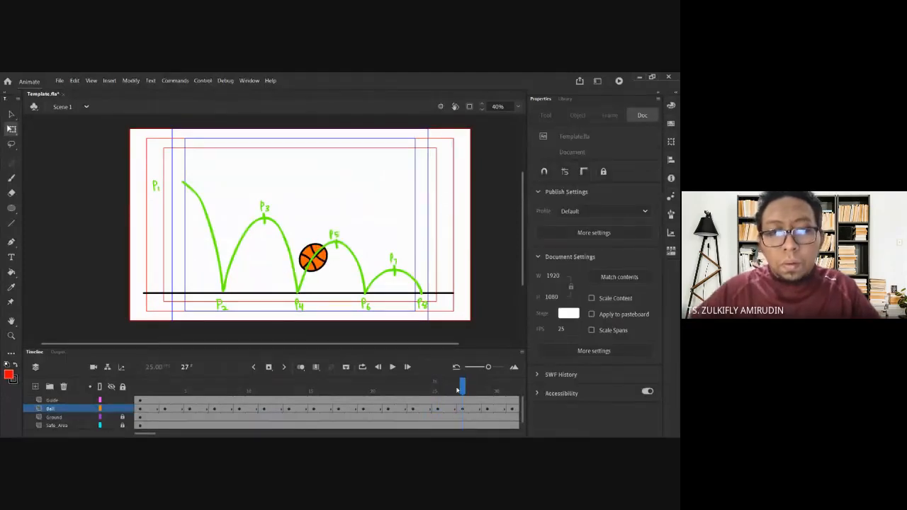
{"action": "key", "text": "ctrl+v"}
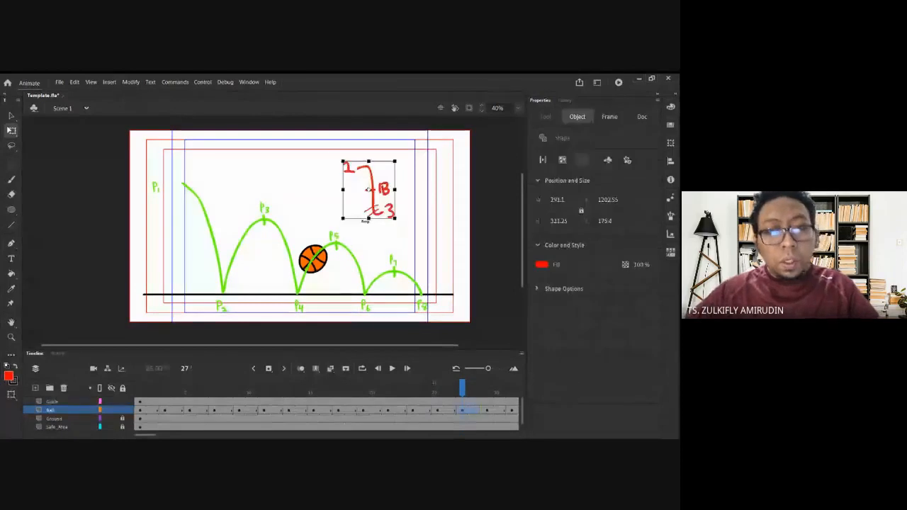
- Replace the timing chart's numbers 2 and 3 on frame 27 with brush-drawn 4 and 5 in red
{"action": "left_click", "coordinate": [388, 242]}
{"action": "left_click", "coordinate": [352, 170]}
{"action": "key", "text": "Delete"}
{"action": "left_click", "coordinate": [392, 213]}
{"action": "key", "text": "Delete"}
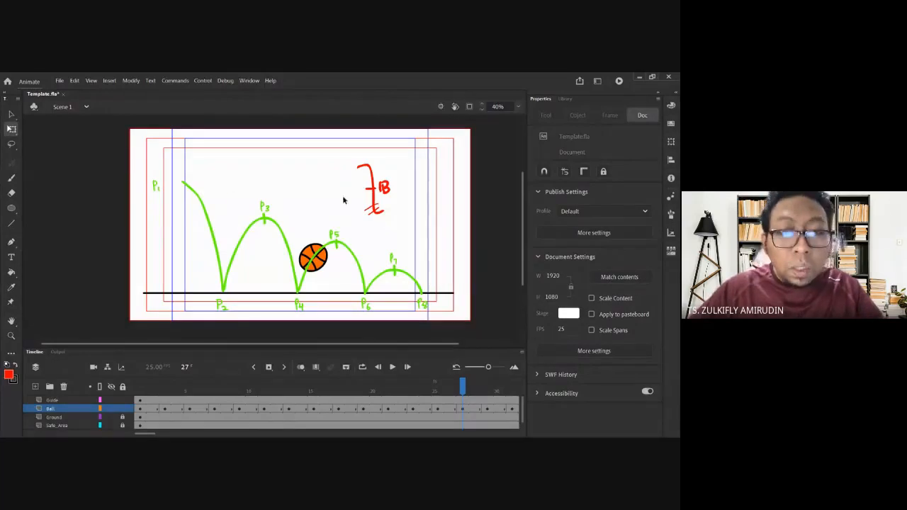
{"action": "key", "text": "b"}
{"action": "left_click", "coordinate": [464, 411]}
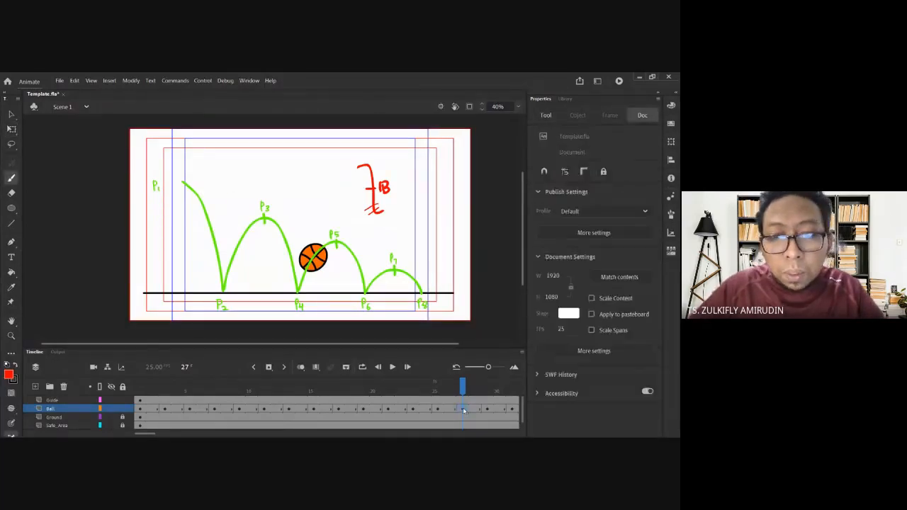
{"action": "left_click_drag", "start_coordinate": [345, 160], "coordinate": [348, 175]}
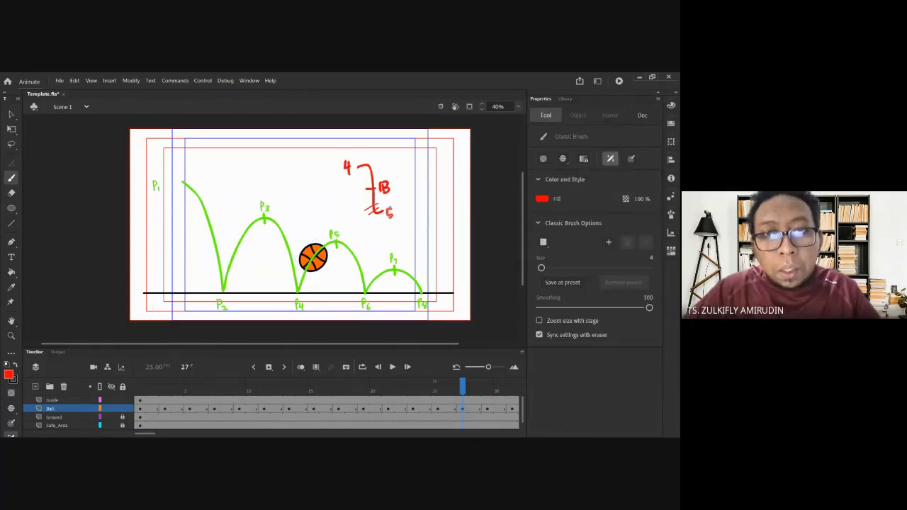
- Extend the P5 peak pose at frame 29 of the Ball layer by two frames and add a keyframe at frame 31
{"action": "scroll", "coordinate": [406, 243], "scroll_direction": "right", "scroll_amount": 2}
{"action": "scroll", "coordinate": [405, 243], "scroll_direction": "down", "scroll_amount": 1}
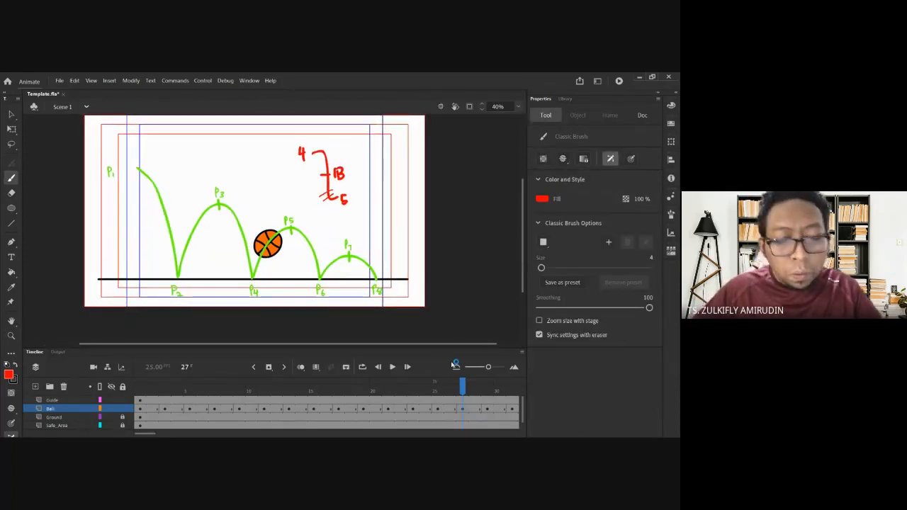
{"action": "key", "text": "v"}
{"action": "left_click_drag", "start_coordinate": [142, 434], "coordinate": [151, 433]}
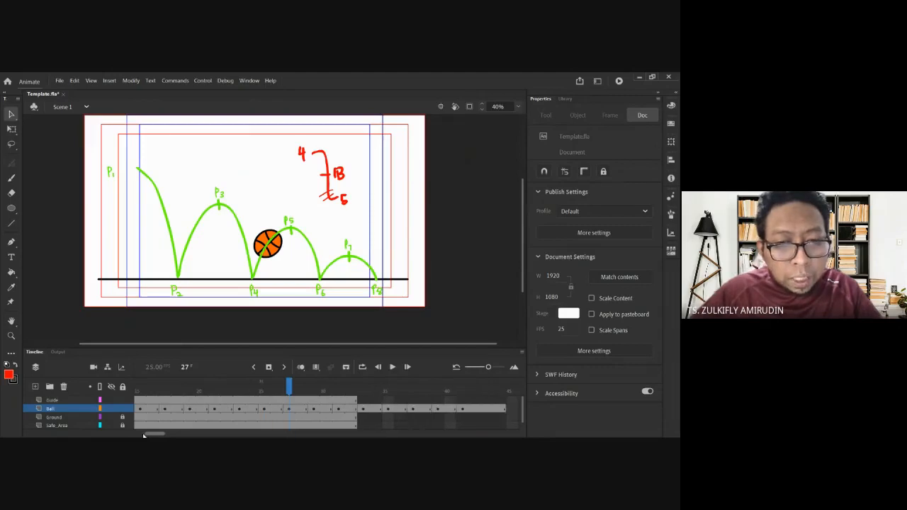
{"action": "left_click", "coordinate": [280, 409]}
{"action": "left_click", "coordinate": [288, 409]}
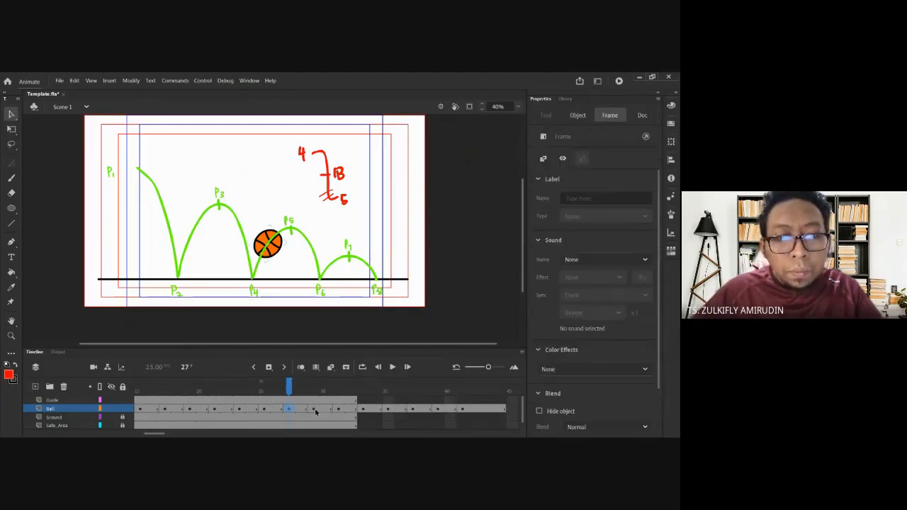
{"action": "left_click", "coordinate": [315, 410]}
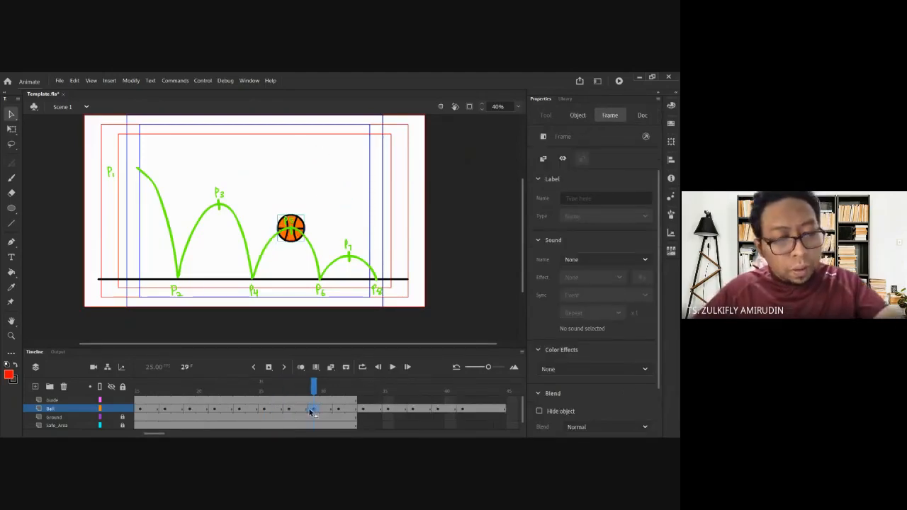
{"action": "key", "text": "F4"}
{"action": "key", "text": "F4"}
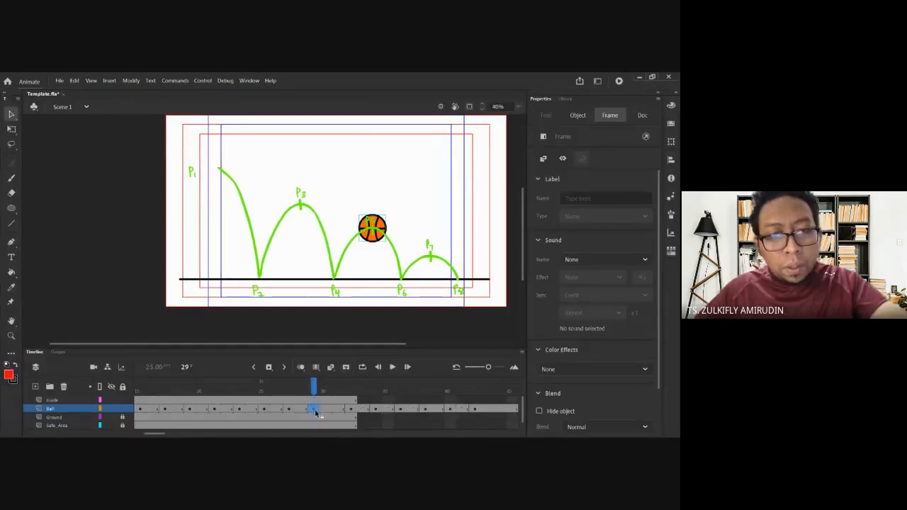
{"action": "left_click", "coordinate": [335, 409]}
{"action": "left_click", "coordinate": [254, 367]}
{"action": "left_click", "coordinate": [387, 222]}
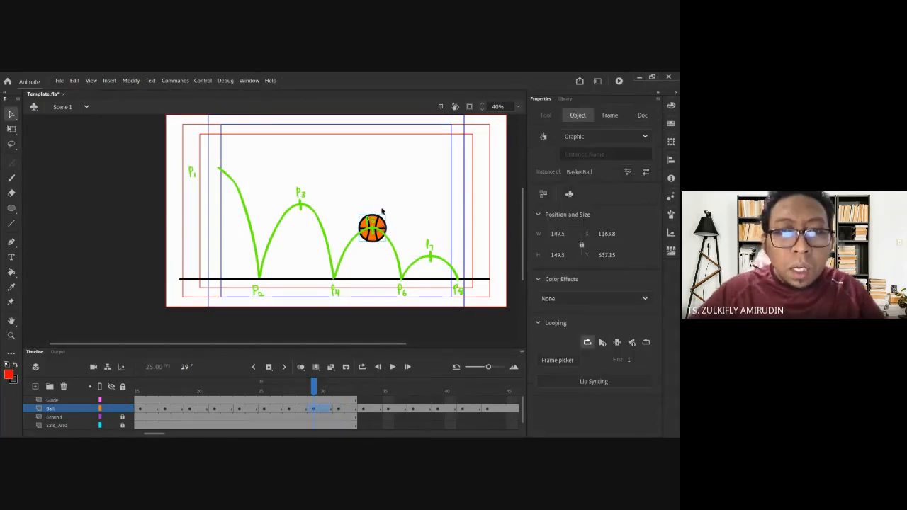
- With onion skinning on, rotate the ball on frame 29 and place it on the arc just before P5, at X 1120.2, Y 655.8
{"action": "key", "text": "q"}
{"action": "left_click", "coordinate": [301, 367]}
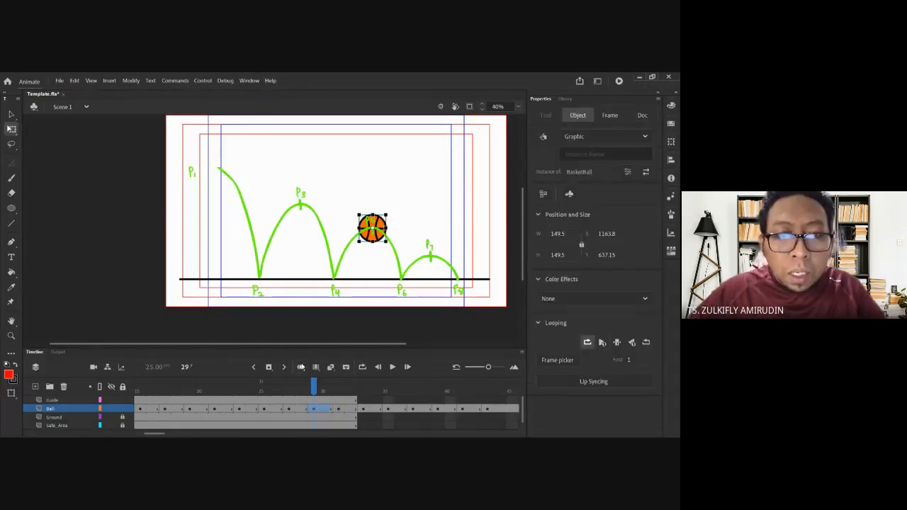
{"action": "left_click_drag", "start_coordinate": [394, 221], "coordinate": [393, 219]}
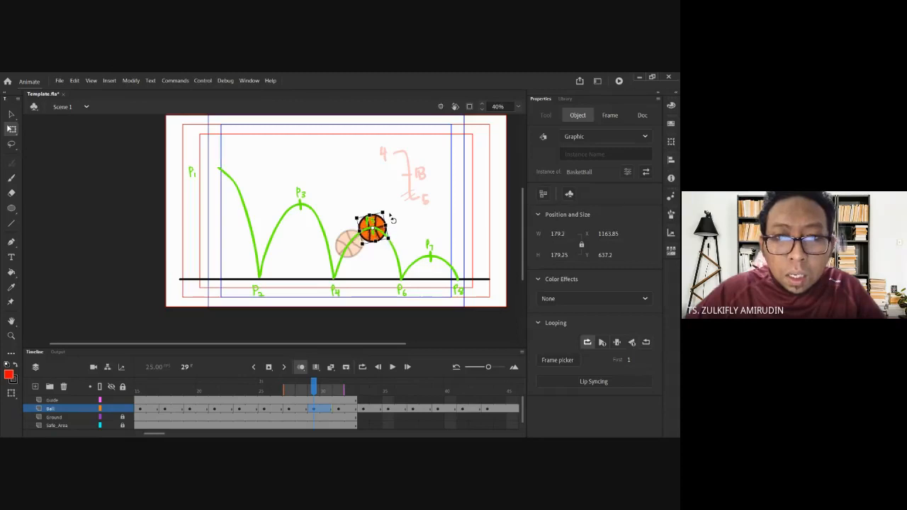
{"action": "key", "text": "ctrl+="}
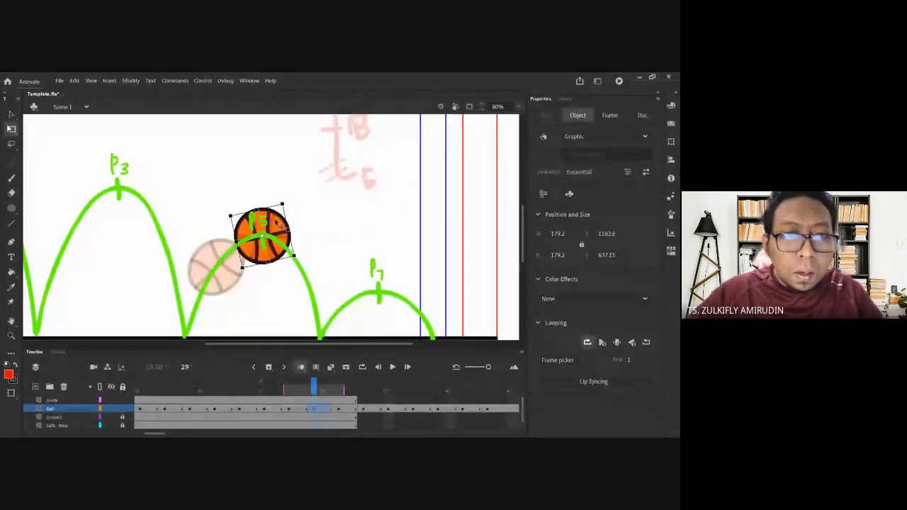
{"action": "left_click_drag", "start_coordinate": [292, 222], "coordinate": [280, 232]}
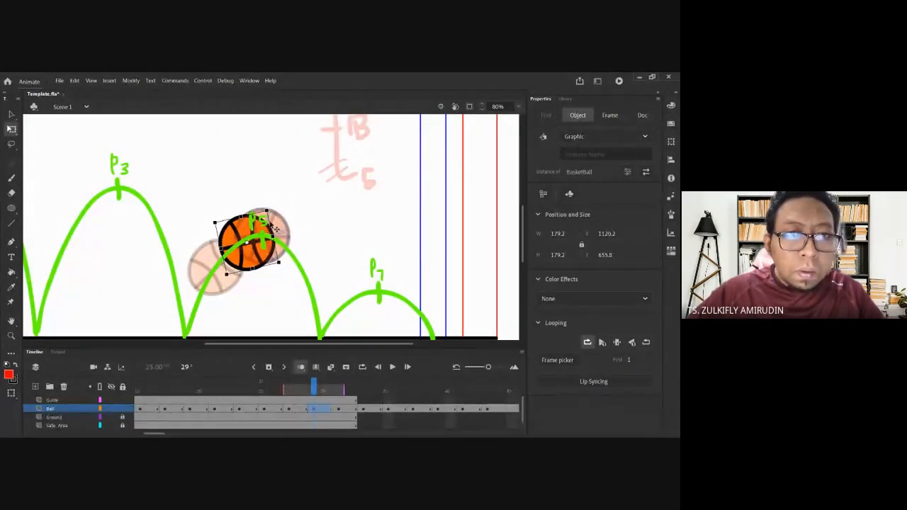
{"action": "left_click", "coordinate": [326, 231]}
- Duplicate the frame 29 pose onto a new two-frame keyframe at frame 31, then move the ball nearer P5 and rotate it slightly
{"action": "left_click", "coordinate": [301, 413]}
{"action": "left_click", "coordinate": [314, 410]}
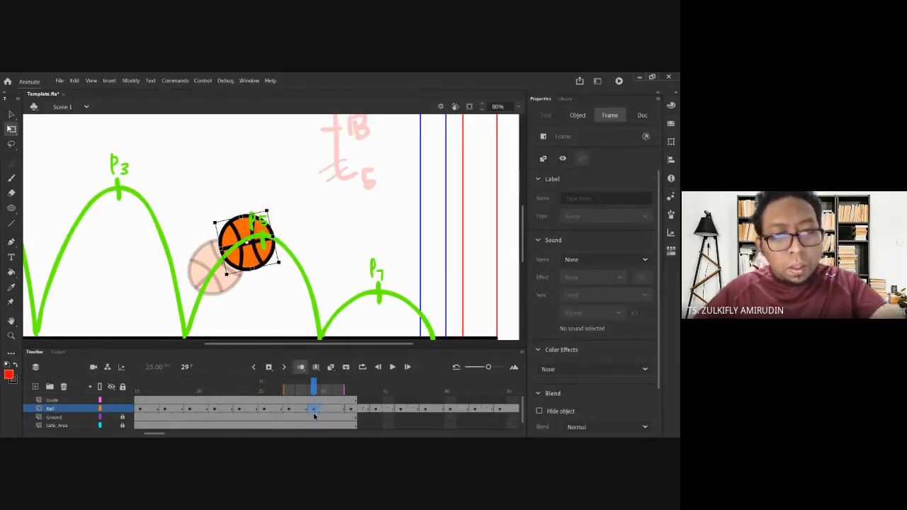
{"action": "left_click", "coordinate": [337, 410]}
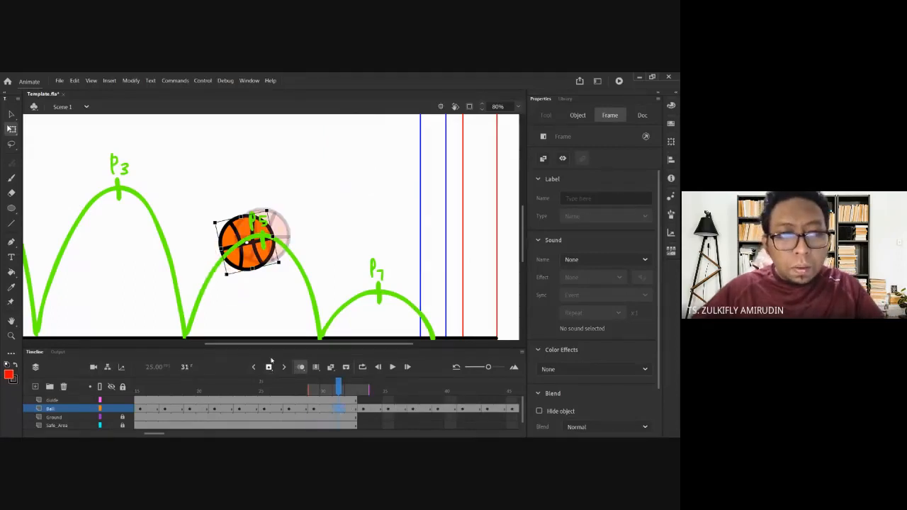
{"action": "left_click_drag", "start_coordinate": [253, 258], "coordinate": [259, 254]}
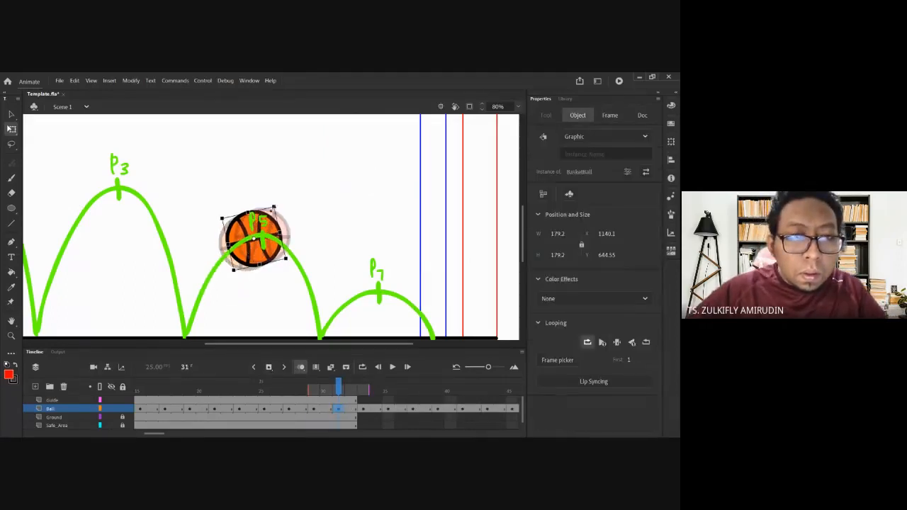
{"action": "left_click_drag", "start_coordinate": [278, 209], "coordinate": [255, 259]}
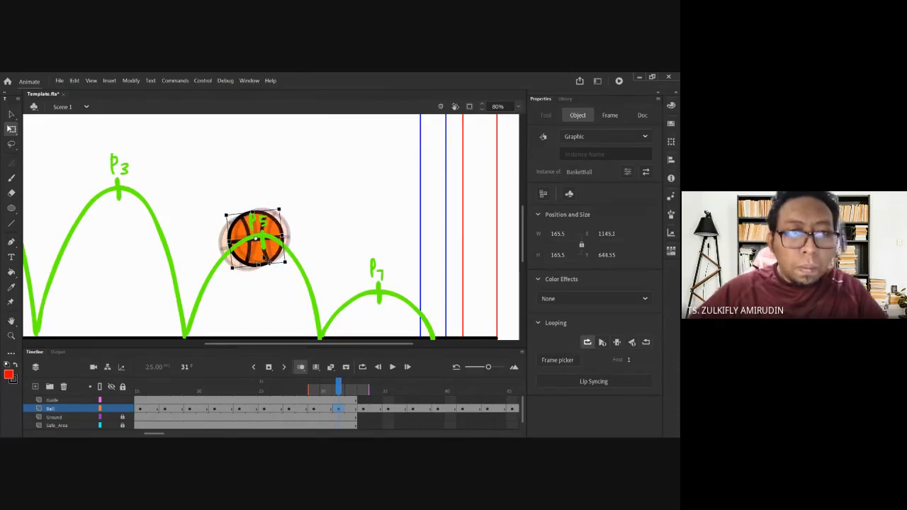
- Turn off onion skinning and extend the Guide, Ball, Ground and Safe_Area layers to frame 55
{"action": "left_click", "coordinate": [304, 367]}
{"action": "left_click", "coordinate": [322, 261]}
{"action": "key", "text": "period"}
{"action": "key", "text": "period"}
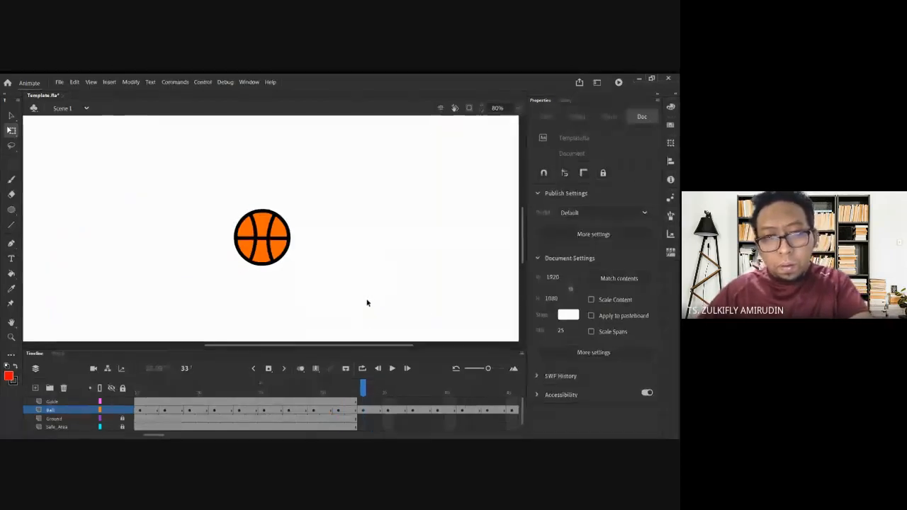
{"action": "key", "text": "ctrl+minus"}
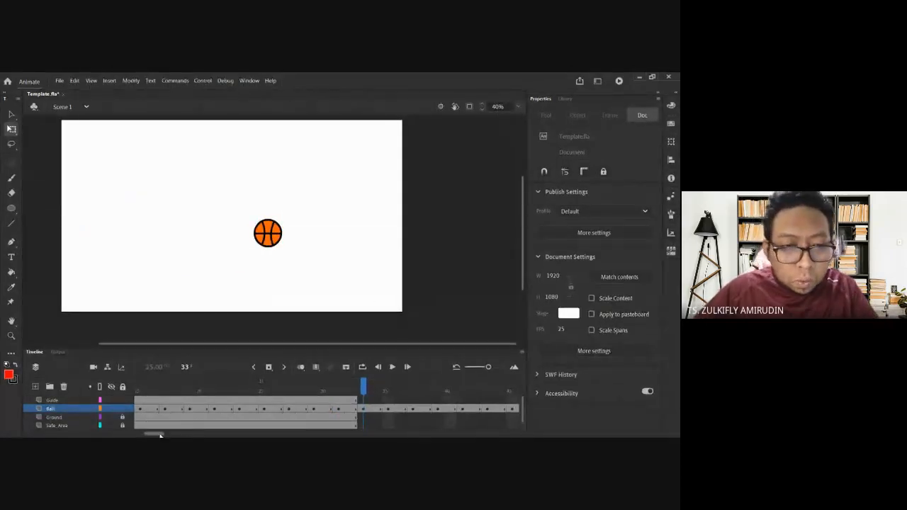
{"action": "scroll", "coordinate": [161, 434], "scroll_direction": "right", "scroll_amount": 3}
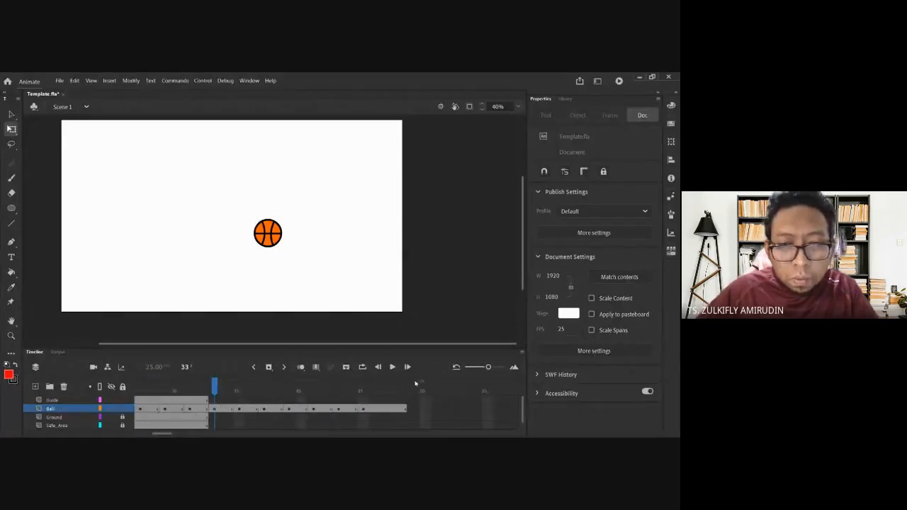
{"action": "left_click", "coordinate": [488, 401]}
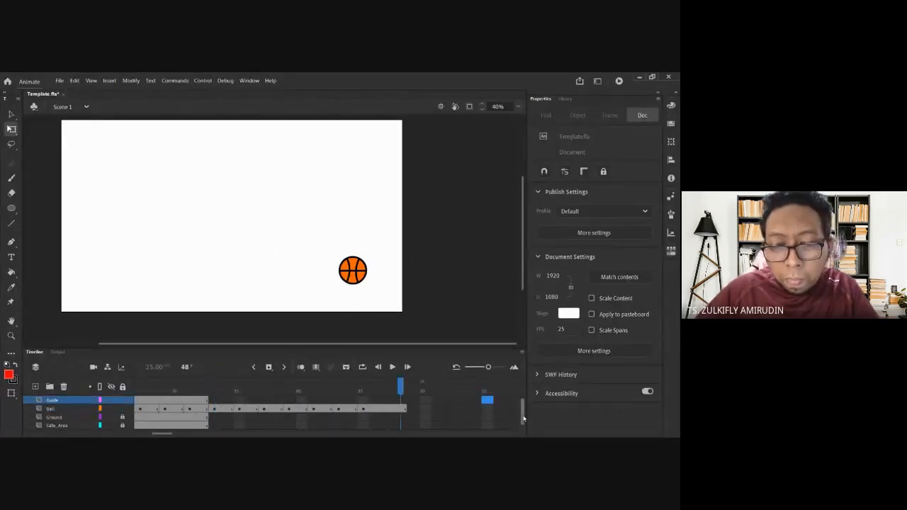
{"action": "left_click", "coordinate": [487, 426], "text": "shift"}
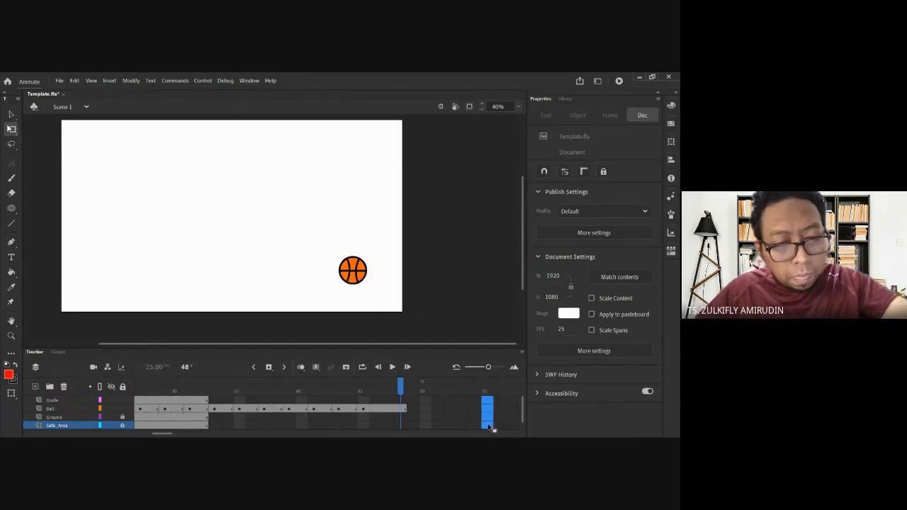
{"action": "key", "text": "F5"}
- Step back and forth through the frames around the P5 peak, down to frame 29, to examine the slow-in spacing
{"action": "left_click", "coordinate": [264, 409]}
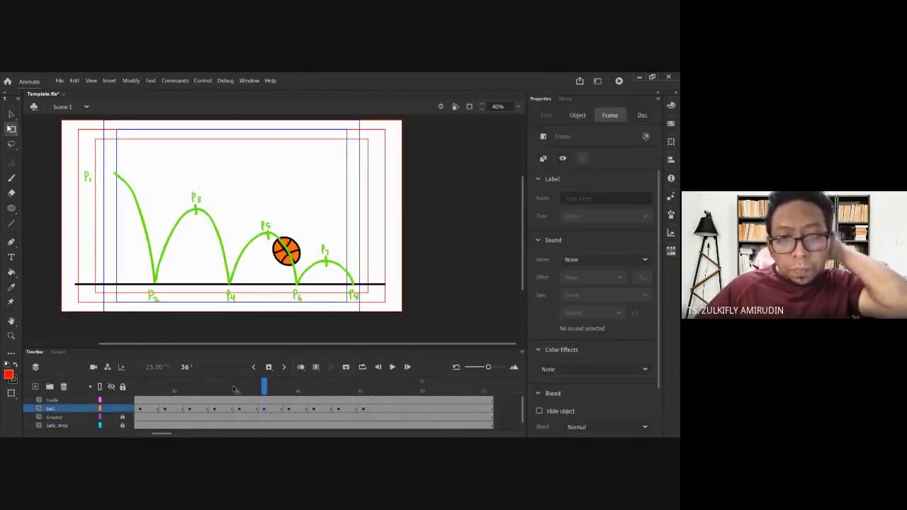
{"action": "key", "text": "period"}
{"action": "key", "text": "comma"}
{"action": "key", "text": "comma"}
{"action": "key", "text": "comma"}
{"action": "key", "text": "comma"}
{"action": "key", "text": "comma"}
{"action": "key", "text": "comma"}
{"action": "key", "text": "comma"}
{"action": "key", "text": "period"}
{"action": "key", "text": "period"}
{"action": "key", "text": "period"}
{"action": "key", "text": "period"}
{"action": "key", "text": "period"}
{"action": "key", "text": "comma"}
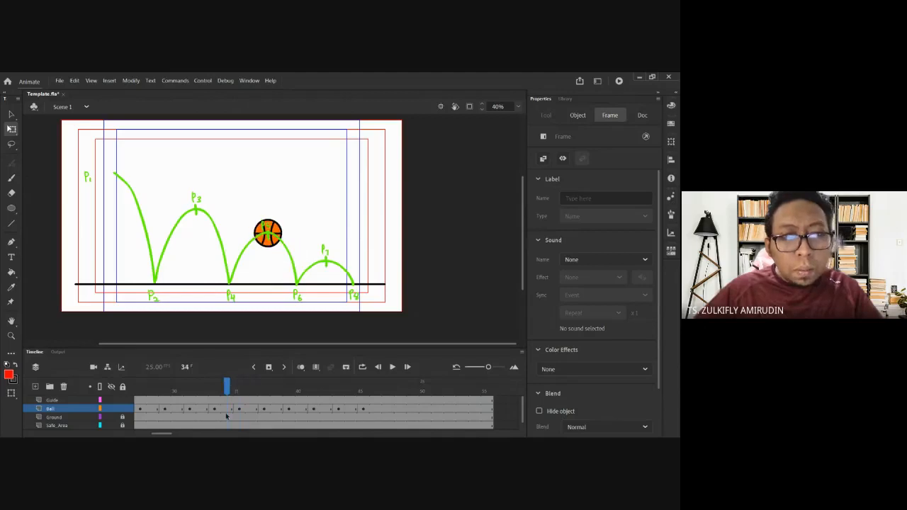
{"action": "left_click", "coordinate": [272, 283]}
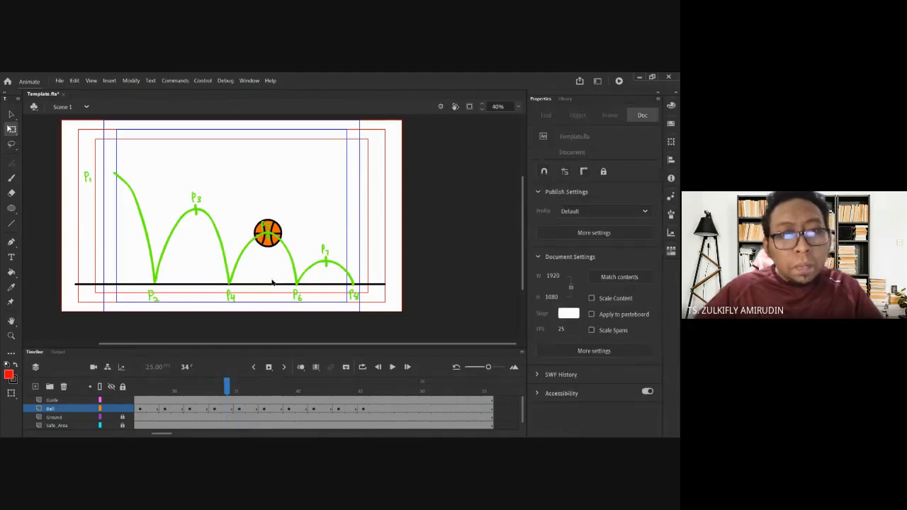
{"action": "left_click", "coordinate": [223, 412]}
{"action": "key", "text": "period"}
{"action": "key", "text": "comma"}
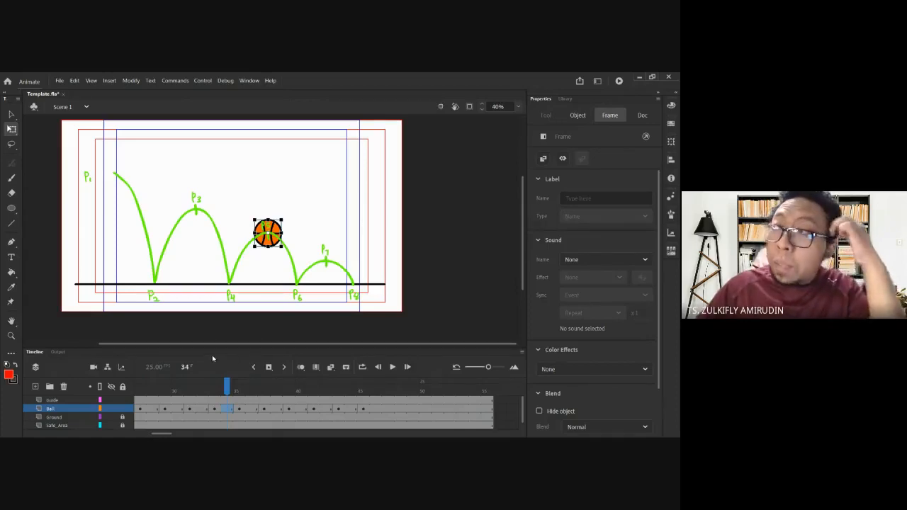
{"action": "key", "text": "comma"}
{"action": "key", "text": "comma"}
{"action": "key", "text": "comma"}
{"action": "key", "text": "comma"}
{"action": "key", "text": "period"}
{"action": "key", "text": "comma"}
{"action": "key", "text": "comma"}
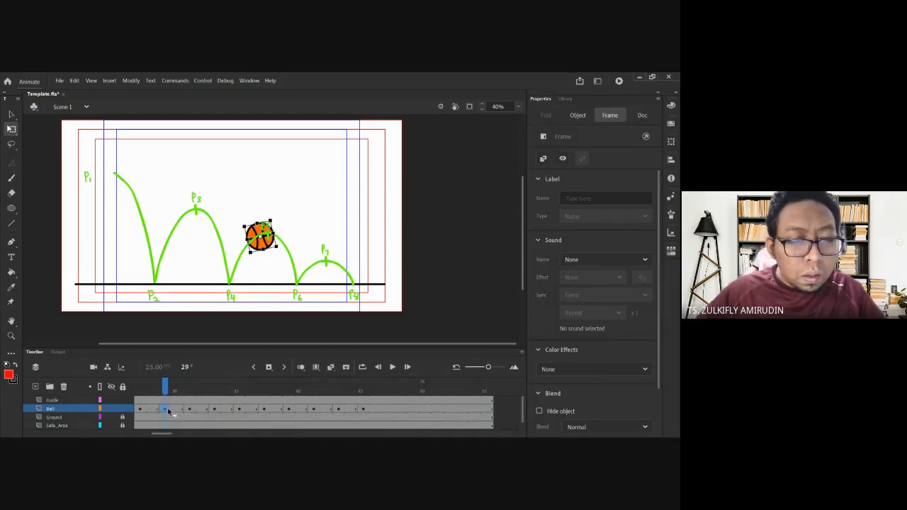
- Remove the surplus two-frame in-between at frames 29 and 30 of the Ball layer and step through the P5 approach
{"action": "left_click", "coordinate": [177, 411]}
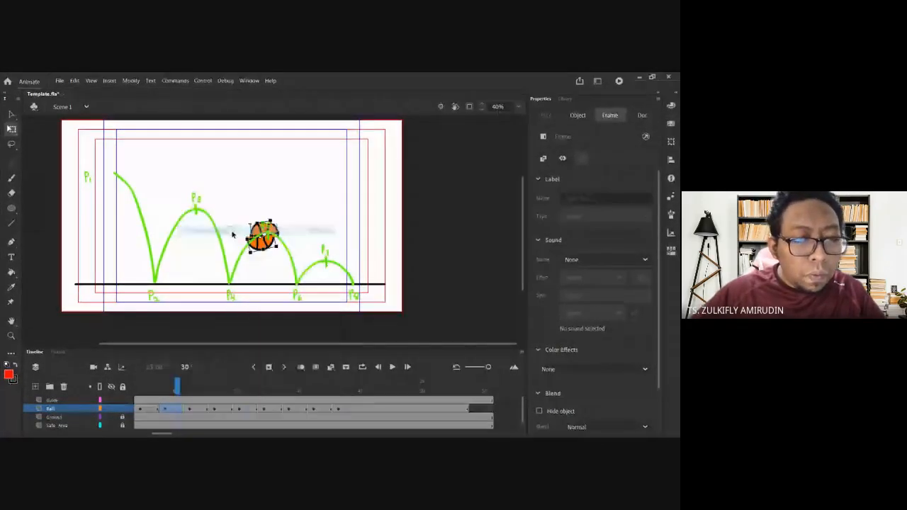
{"action": "left_click", "coordinate": [167, 386]}
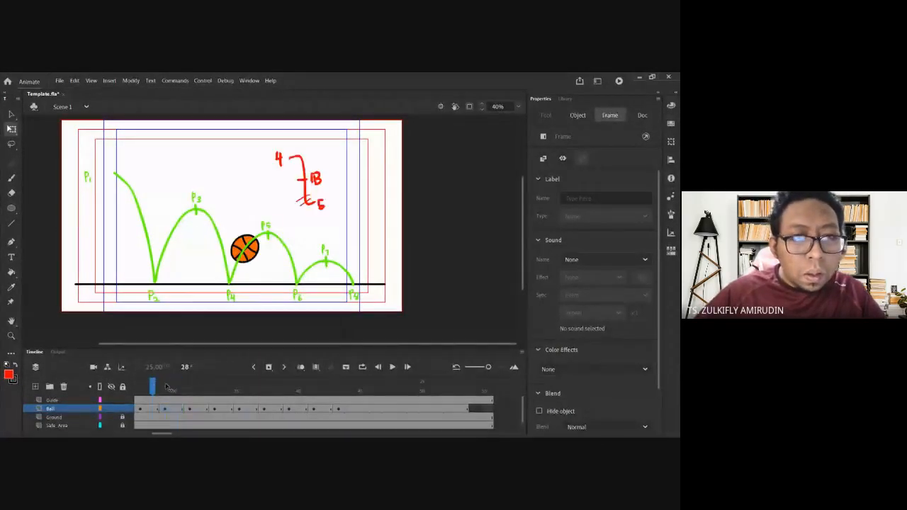
{"action": "key", "text": "period"}
{"action": "key", "text": "period"}
{"action": "key", "text": "period"}
{"action": "key", "text": "period"}
- Hold the P5 peak pose for two more frames after frame 32 and add a Ball layer keyframe at frame 33
{"action": "left_click", "coordinate": [203, 411]}
{"action": "left_click", "coordinate": [212, 412]}
{"action": "left_click", "coordinate": [201, 411]}
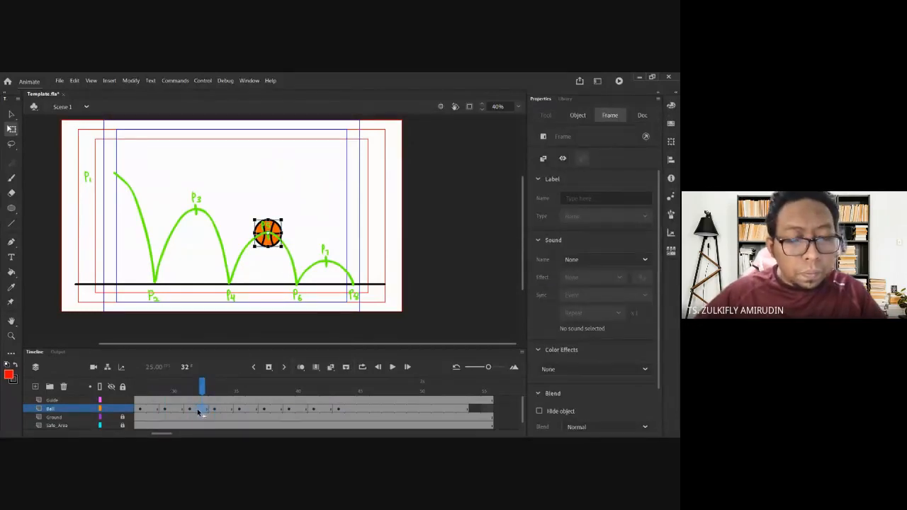
{"action": "key", "text": "F5"}
{"action": "key", "text": "F5"}
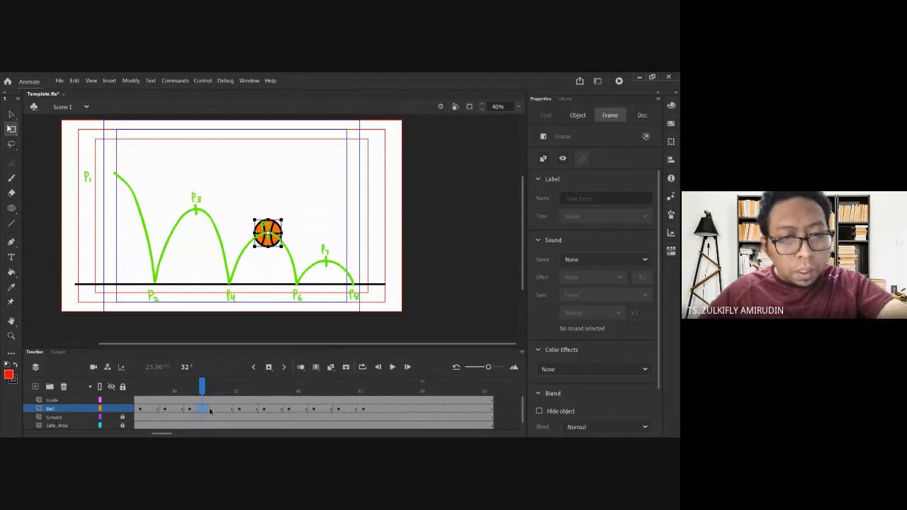
{"action": "key", "text": "period"}
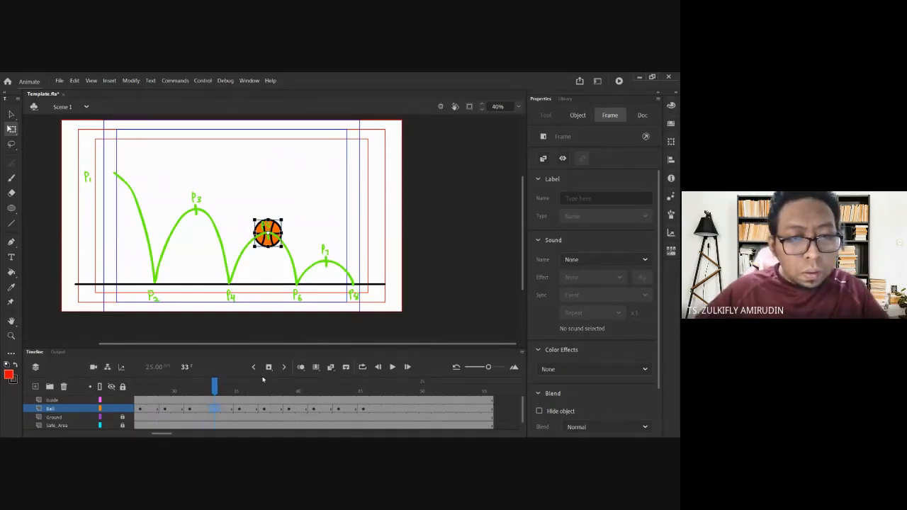
- With onion skinning on, rotate the ball on frame 33 and place it on the arc just after P5, at X 1196.2, Y 653.3
{"action": "scroll", "coordinate": [301, 270], "scroll_direction": "up", "scroll_amount": 2}
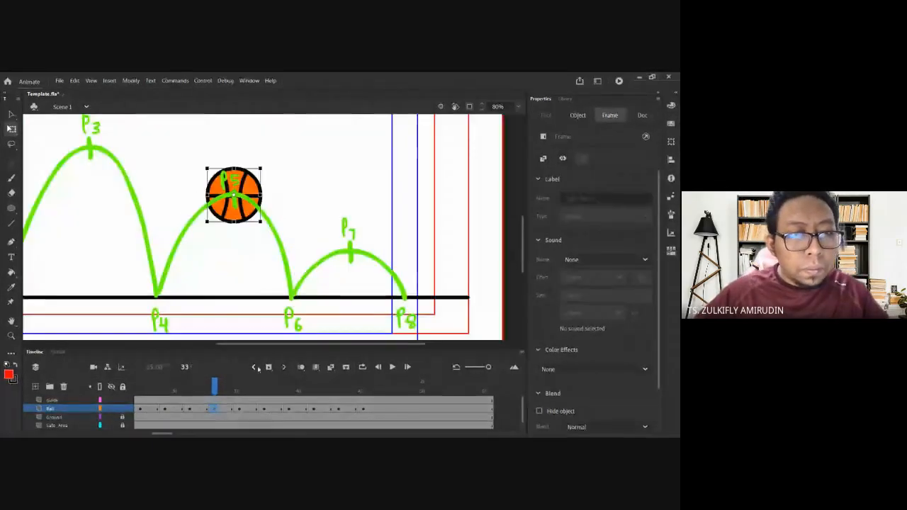
{"action": "left_click", "coordinate": [300, 367]}
{"action": "left_click_drag", "start_coordinate": [268, 235], "coordinate": [253, 219]}
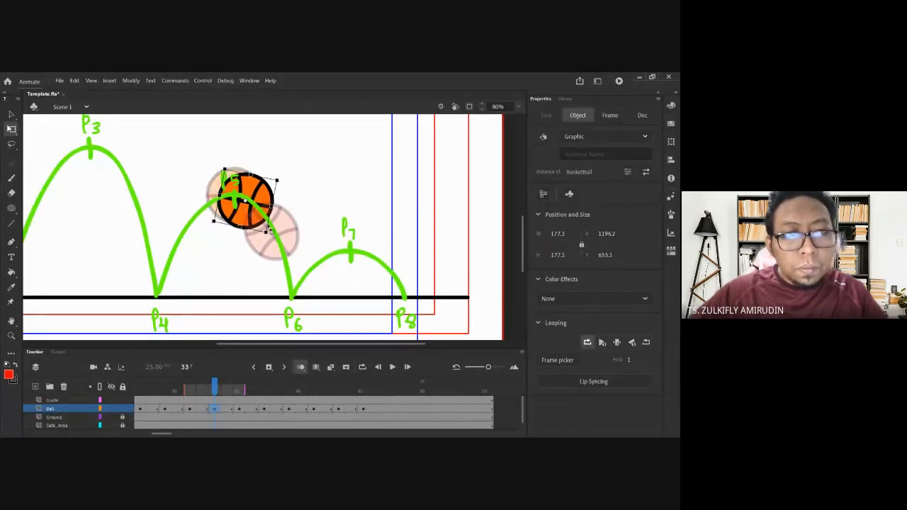
- Step through the frames from the P5 descent over the P6 contact to the P7 peak to examine the ball's spacing
{"action": "left_click", "coordinate": [216, 388]}
{"action": "key", "text": "period"}
{"action": "key", "text": "period"}
{"action": "key", "text": "period"}
{"action": "key", "text": "period"}
{"action": "key", "text": "period"}
{"action": "key", "text": "period"}
{"action": "key", "text": "period"}
{"action": "key", "text": "comma"}
{"action": "key", "text": "comma"}
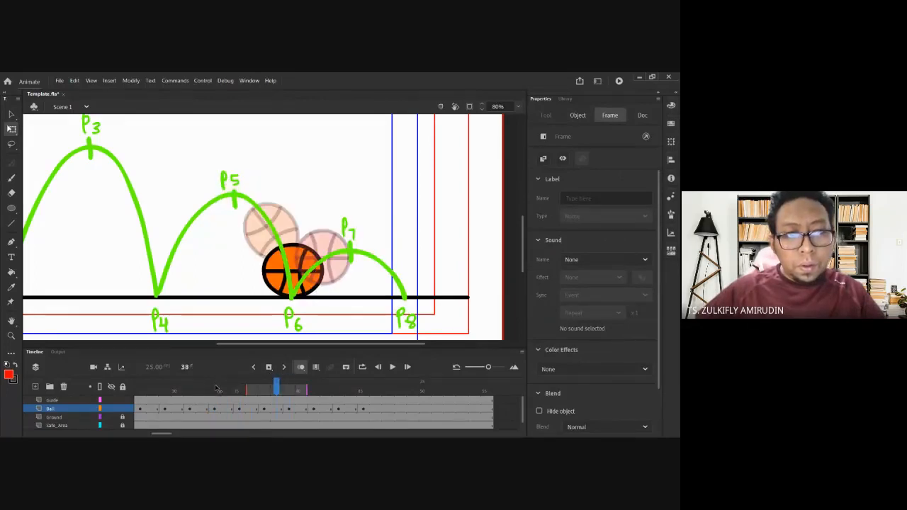
{"action": "key", "text": "period"}
{"action": "key", "text": "period"}
{"action": "key", "text": "period"}
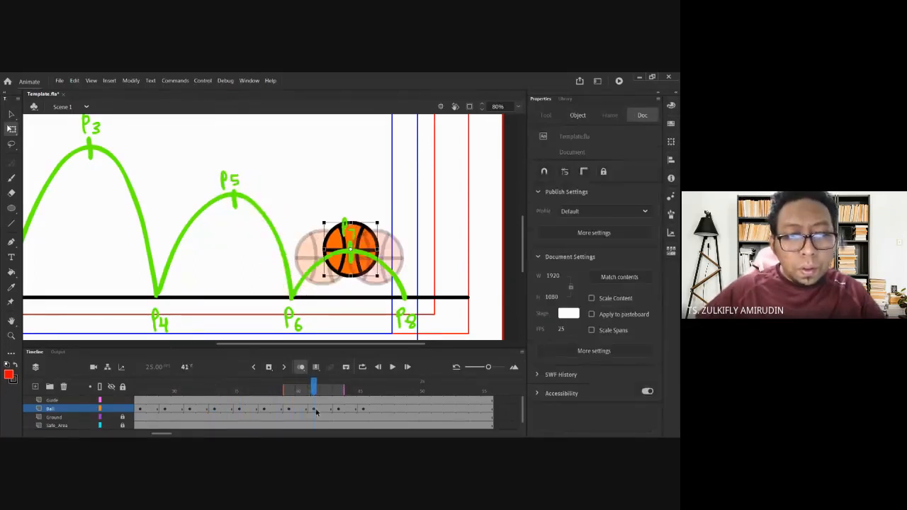
- Extend the Ball layer by two frames after frame 40, add a keyframe at frame 41, and place the ball on the arc just before P7
{"action": "left_click", "coordinate": [310, 411]}
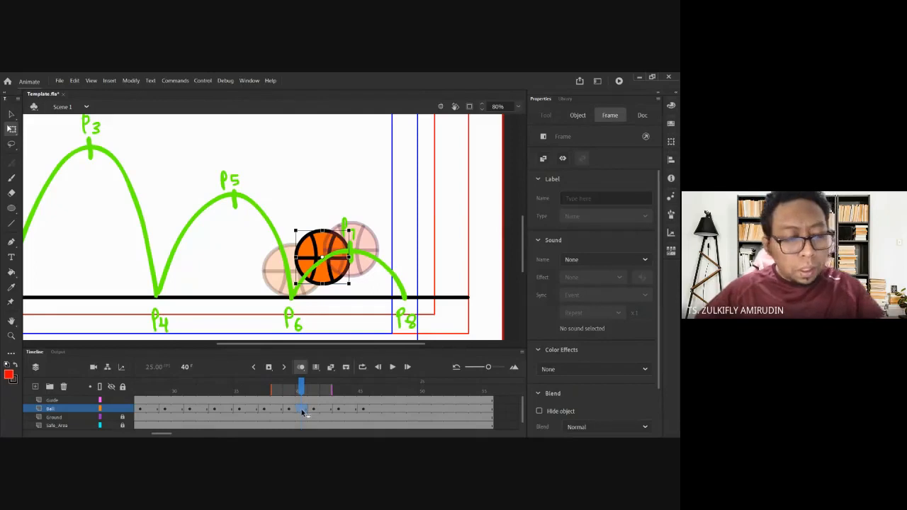
{"action": "key", "text": "F5"}
{"action": "key", "text": "period"}
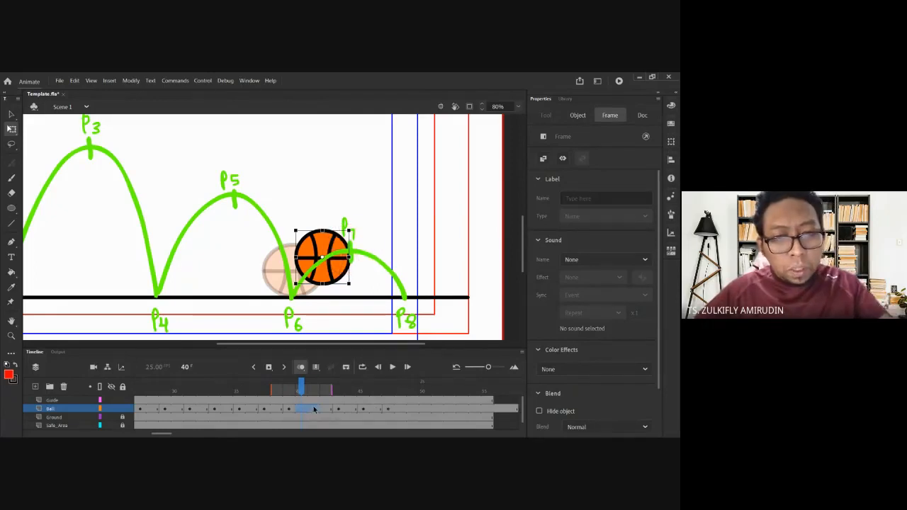
{"action": "left_click_drag", "start_coordinate": [340, 268], "coordinate": [332, 272]}
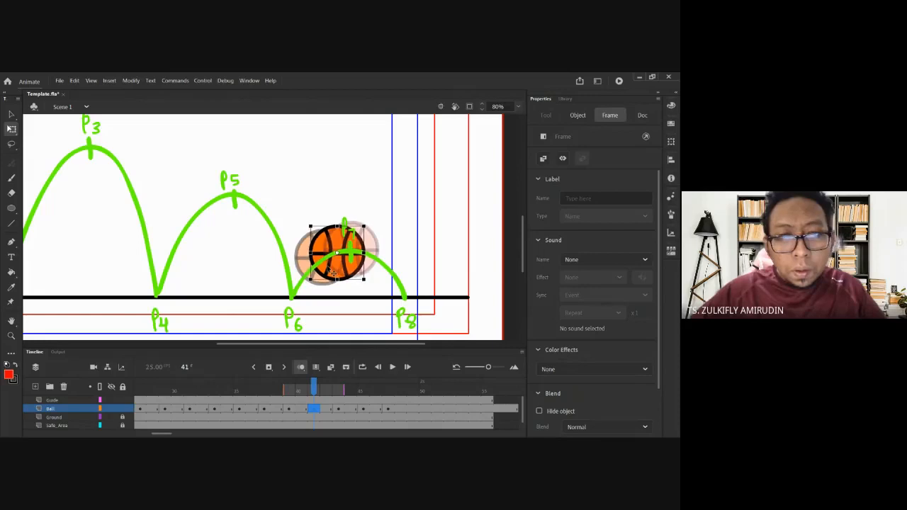
- Hold the P7 peak pose for two more frames, add a Ball keyframe at frame 45, and place the ball on the arc just after P7
{"action": "left_click", "coordinate": [339, 409]}
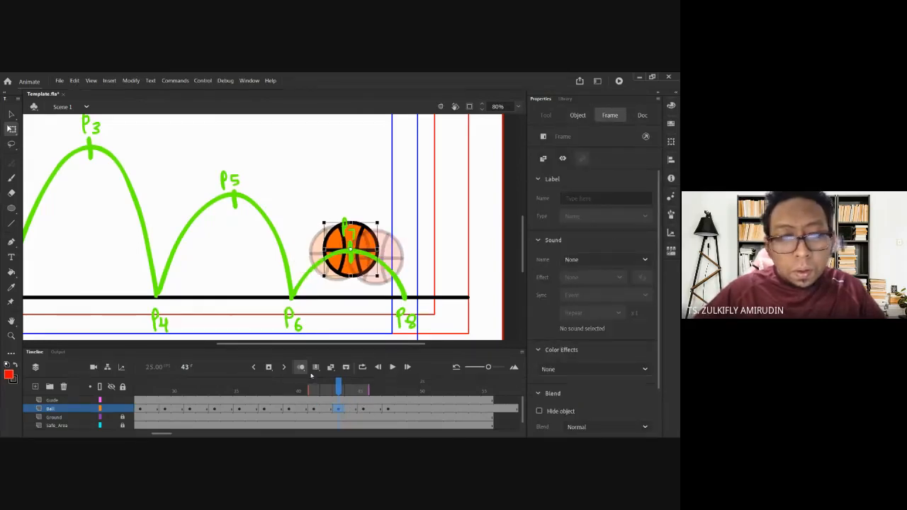
{"action": "left_click", "coordinate": [363, 409]}
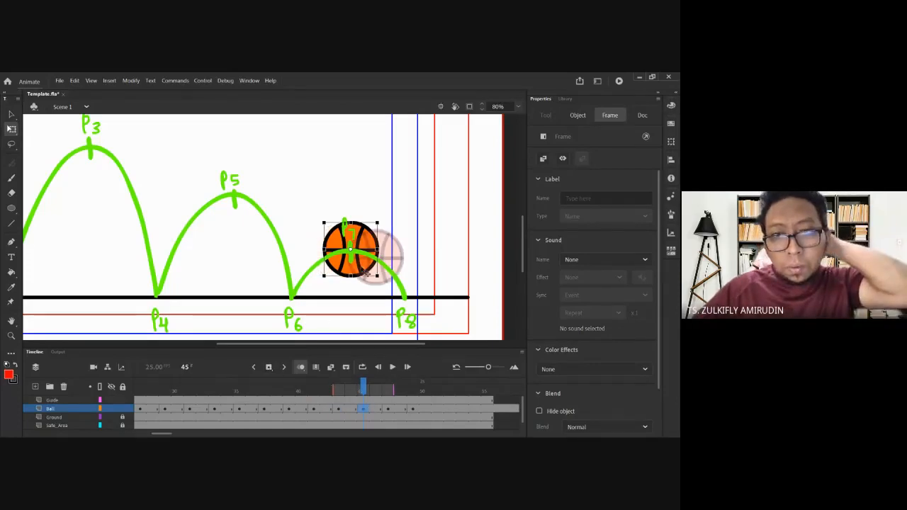
{"action": "left_click_drag", "start_coordinate": [351, 264], "coordinate": [363, 268]}
- Add a Ball keyframe at frame 51 and squash the ball at the P8 contact on frame 49 to W 164.4, H 139.5 on the ground line
{"action": "left_click", "coordinate": [389, 410]}
{"action": "left_click", "coordinate": [414, 410]}
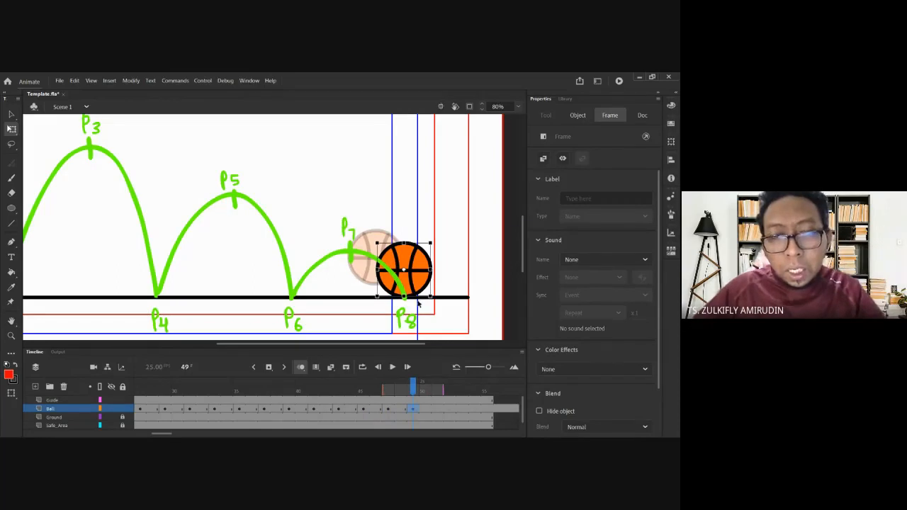
{"action": "left_click", "coordinate": [437, 410]}
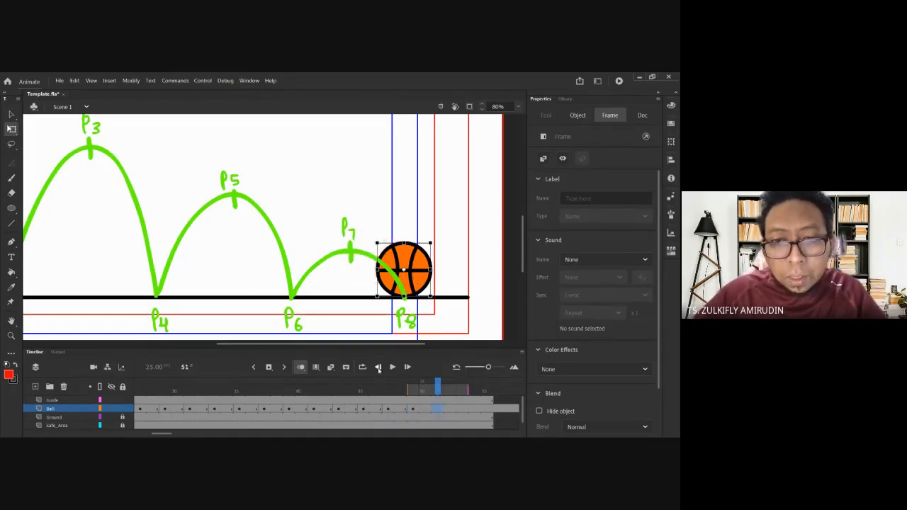
{"action": "left_click", "coordinate": [414, 409]}
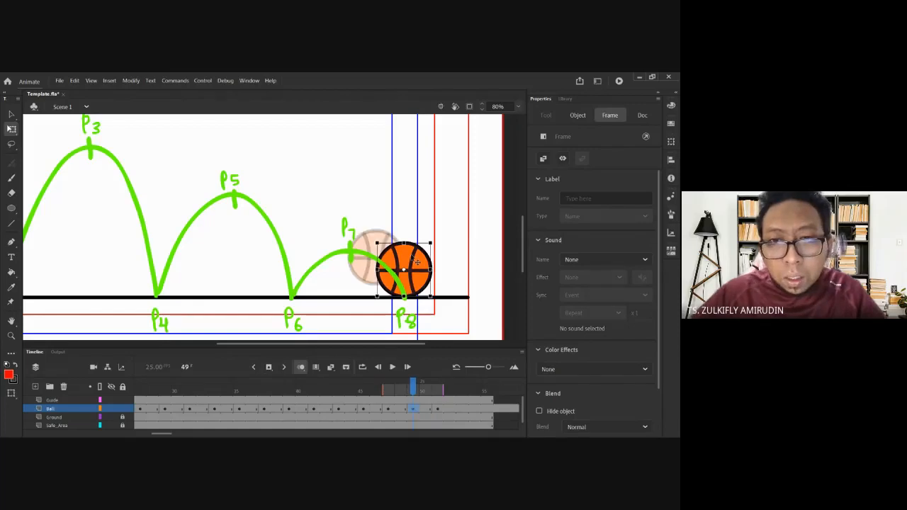
{"action": "left_click", "coordinate": [401, 262]}
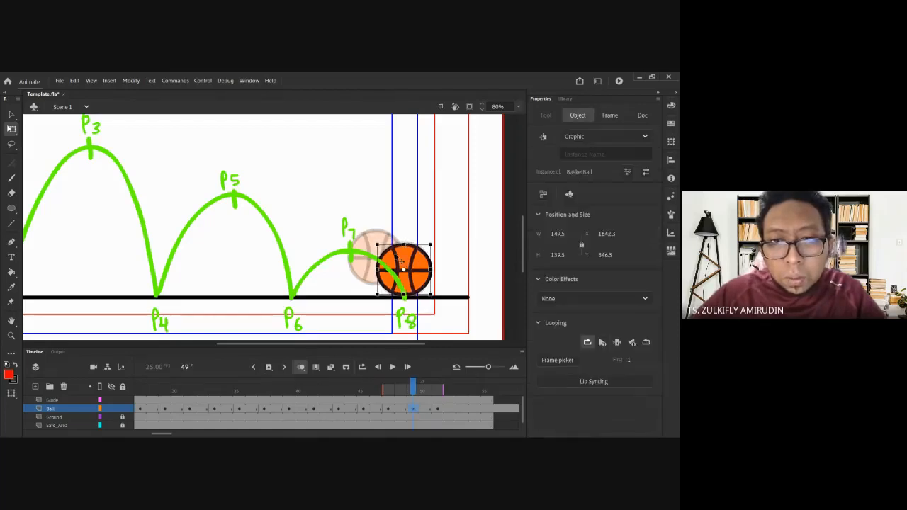
{"action": "left_click_drag", "start_coordinate": [376, 272], "coordinate": [430, 287]}
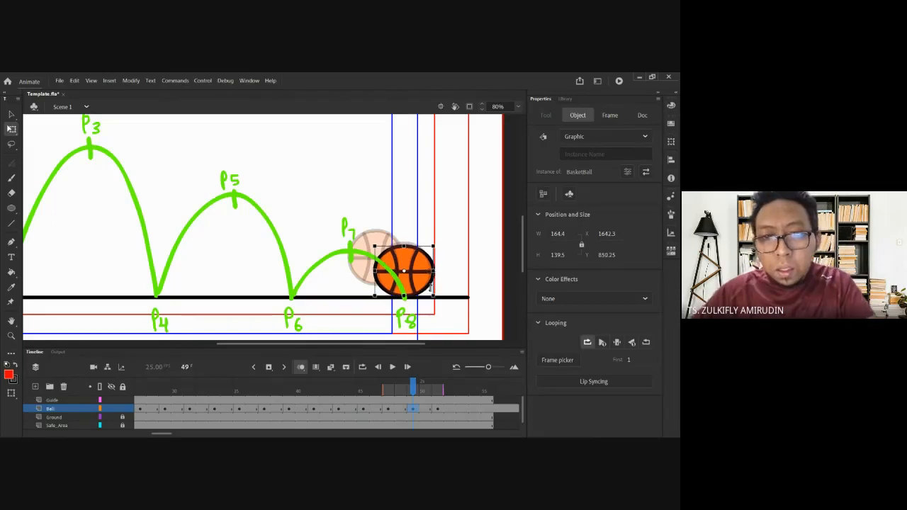
- Remove the surplus Ball layer frames 56 to 59 so the layer ends at frame 55 with the others
{"action": "left_click", "coordinate": [438, 411]}
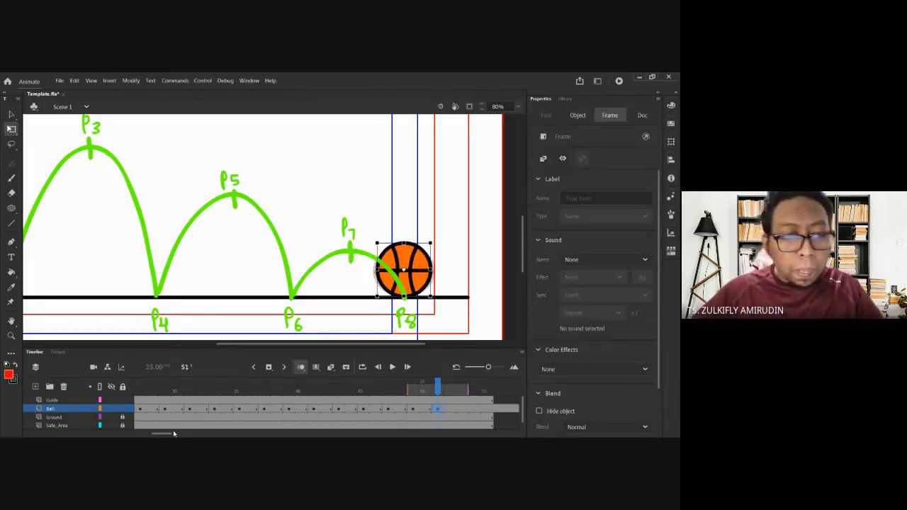
{"action": "scroll", "coordinate": [357, 411], "scroll_direction": "right", "scroll_amount": 3}
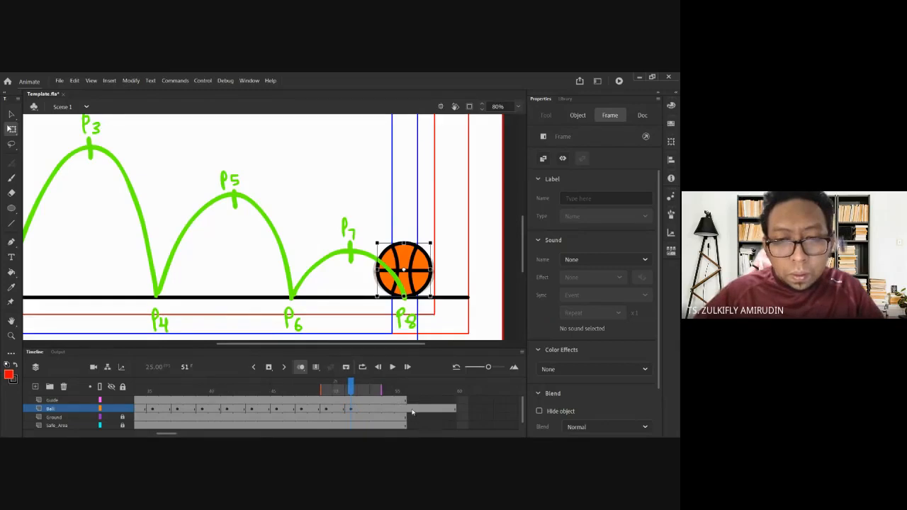
{"action": "left_click_drag", "start_coordinate": [413, 412], "coordinate": [450, 409]}
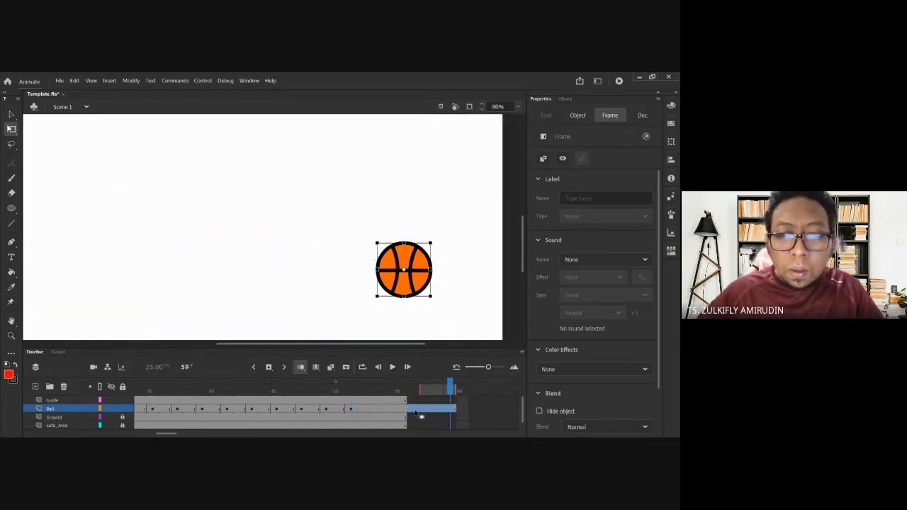
{"action": "left_click", "coordinate": [401, 386]}
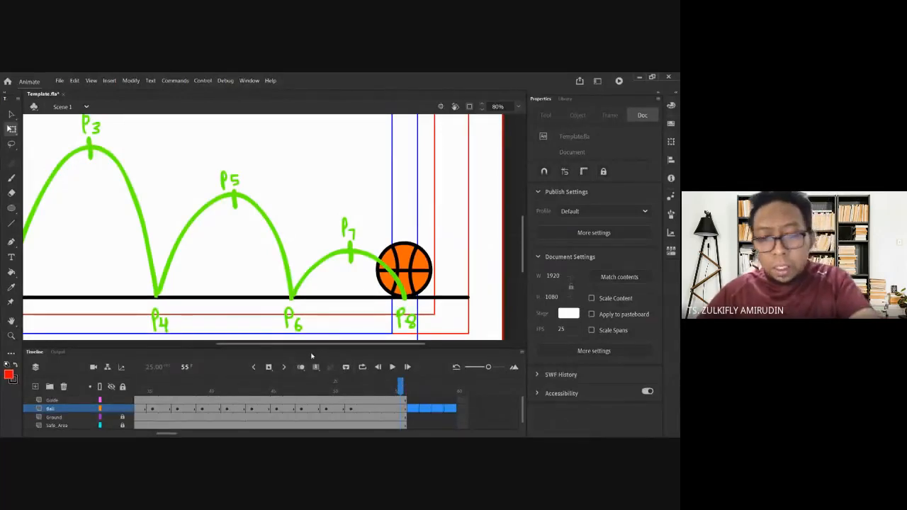
- Step backward through the whole animation from frame 55 to frame 1 to examine the ball's path and spacing
{"action": "key", "text": "ctrl+minus"}
{"action": "key", "text": "comma"}
{"action": "key", "text": "comma"}
{"action": "key", "text": "comma"}
{"action": "key", "text": "comma"}
{"action": "key", "text": "comma"}
{"action": "key", "text": "comma"}
{"action": "key", "text": "comma"}
{"action": "key", "text": "comma"}
{"action": "key", "text": "comma"}
{"action": "key", "text": "comma"}
{"action": "key", "text": "comma"}
{"action": "key", "text": "comma"}
{"action": "key", "text": "comma"}
{"action": "key", "text": "comma"}
{"action": "key", "text": "comma"}
{"action": "key", "text": "comma"}
{"action": "key", "text": "comma"}
{"action": "key", "text": "comma"}
{"action": "key", "text": "comma"}
{"action": "key", "text": "comma"}
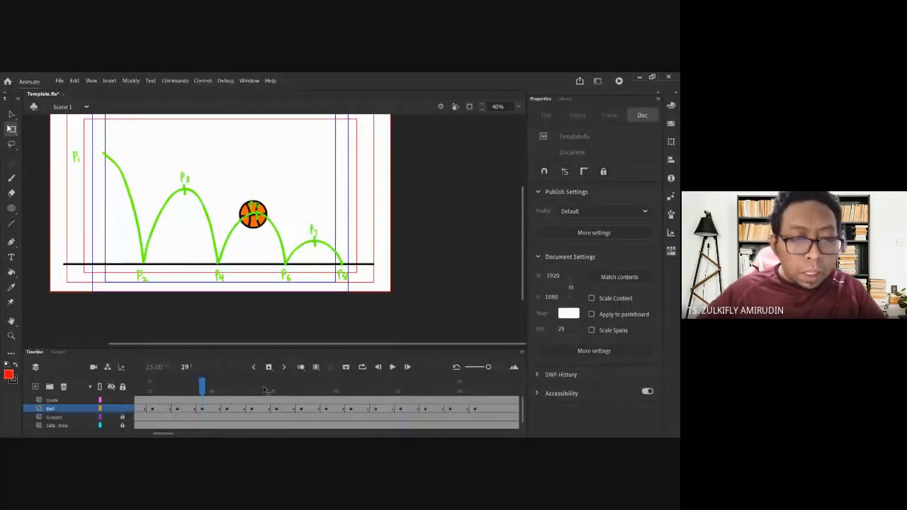
{"action": "key", "text": "comma"}
{"action": "key", "text": "comma"}
{"action": "key", "text": "comma"}
{"action": "key", "text": "comma"}
{"action": "key", "text": "comma"}
{"action": "key", "text": "comma"}
{"action": "key", "text": "comma"}
{"action": "key", "text": "comma"}
{"action": "key", "text": "comma"}
{"action": "key", "text": "comma"}
{"action": "key", "text": "comma"}
{"action": "key", "text": "comma"}
{"action": "key", "text": "comma"}
{"action": "key", "text": "comma"}
{"action": "key", "text": "comma"}
{"action": "key", "text": "comma"}
{"action": "key", "text": "comma"}
{"action": "key", "text": "comma"}
{"action": "key", "text": "comma"}
{"action": "key", "text": "comma"}
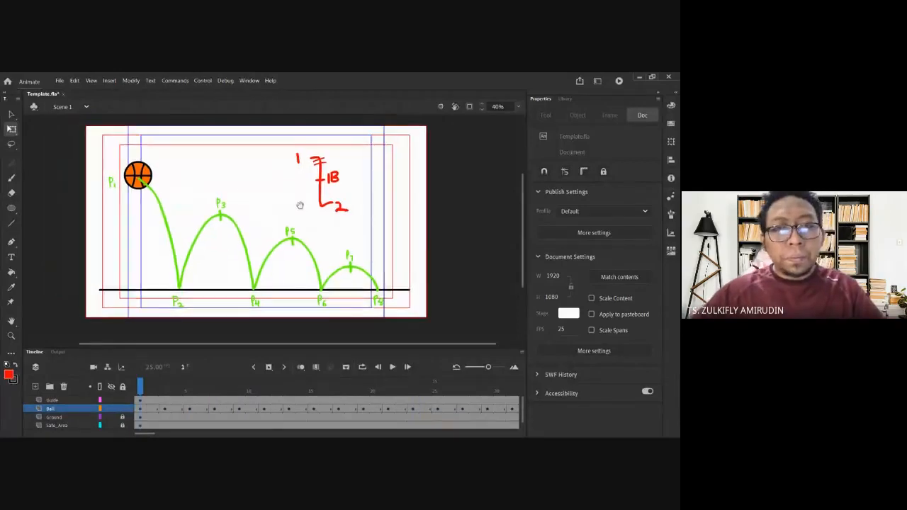
- Play the whole 55-frame animation in a loop to check the bounce timing, and turn looping off
{"action": "left_click", "coordinate": [361, 366]}
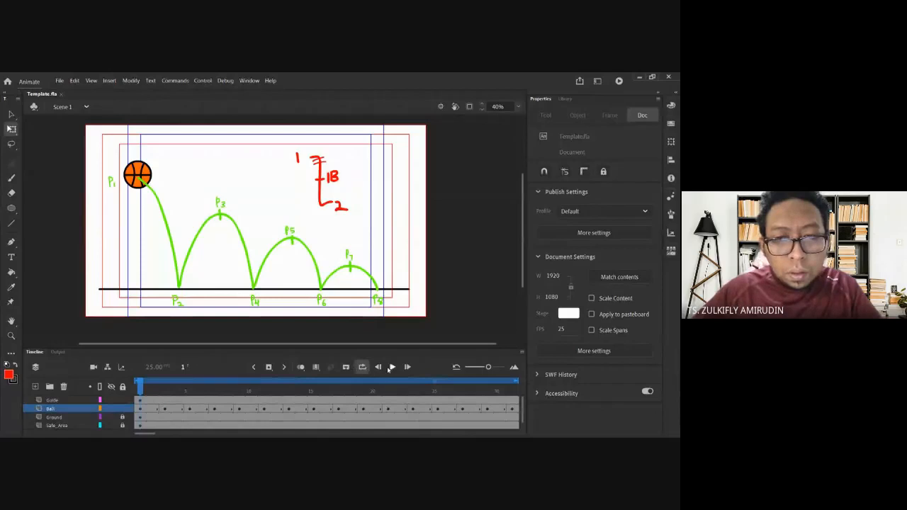
{"action": "left_click_drag", "start_coordinate": [148, 437], "coordinate": [165, 437]}
{"action": "left_click", "coordinate": [307, 381]}
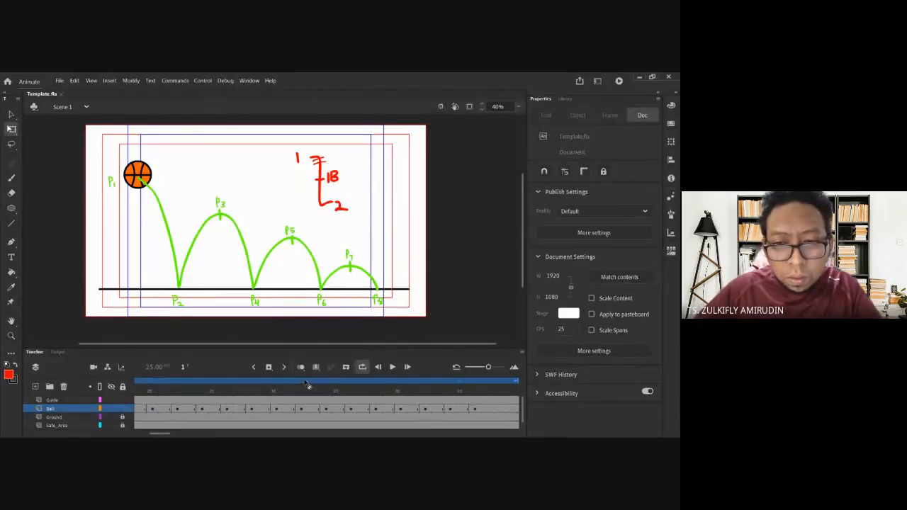
{"action": "left_click", "coordinate": [388, 367]}
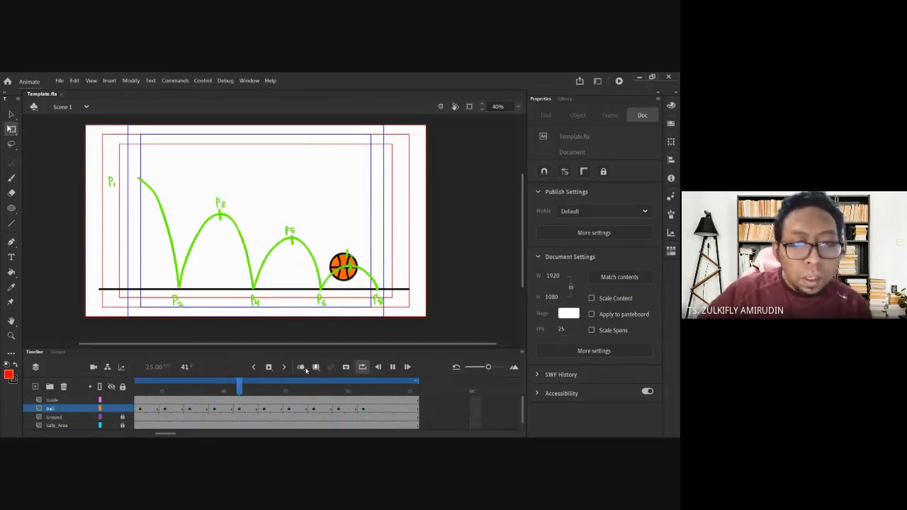
{"action": "left_click", "coordinate": [362, 368]}
- Step back and forth through the frames around the P7 peak to examine the ball's spacing
{"action": "left_click_drag", "start_coordinate": [142, 431], "coordinate": [167, 432]}
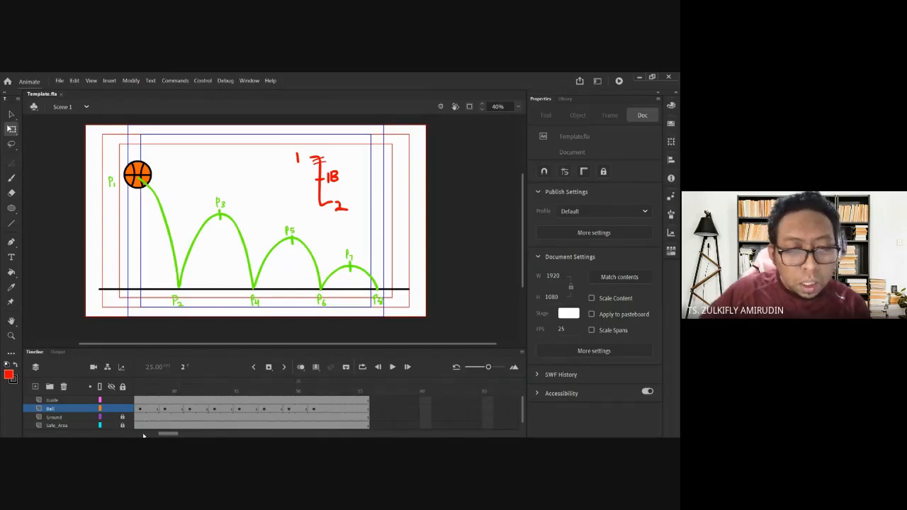
{"action": "left_click", "coordinate": [262, 392]}
{"action": "key", "text": "comma"}
{"action": "key", "text": "comma"}
{"action": "key", "text": "comma"}
{"action": "key", "text": "comma"}
{"action": "key", "text": "comma"}
{"action": "key", "text": "comma"}
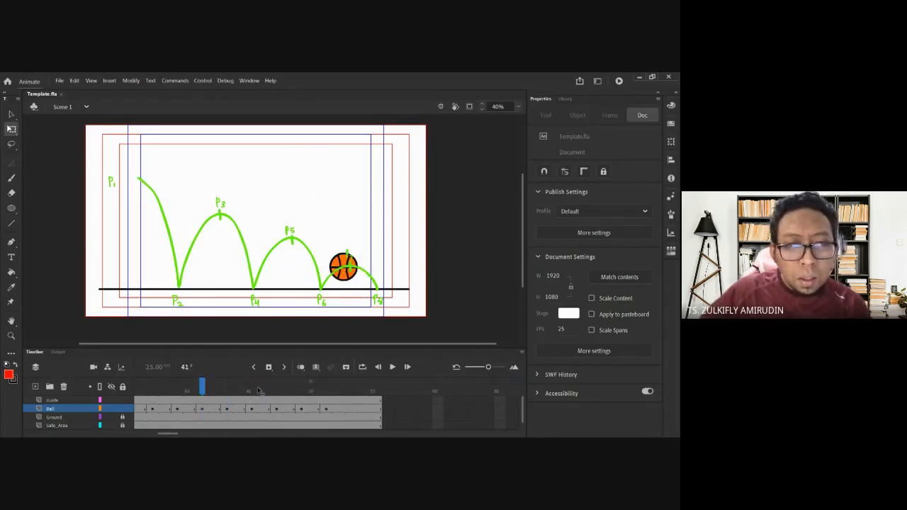
{"action": "key", "text": "comma"}
{"action": "key", "text": "period"}
{"action": "key", "text": "period"}
{"action": "key", "text": "period"}
{"action": "key", "text": "period"}
{"action": "key", "text": "period"}
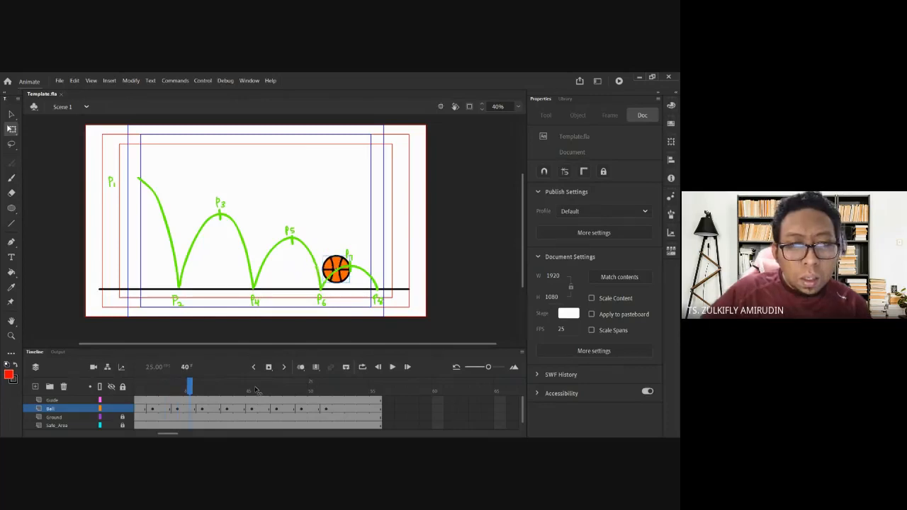
{"action": "key", "text": "comma"}
- With onion skinning on, nudge the ball on frame 41 along the arc closer to P7, to X 1472.15, Y 792.85
{"action": "left_click", "coordinate": [202, 409]}
{"action": "left_click", "coordinate": [300, 366]}
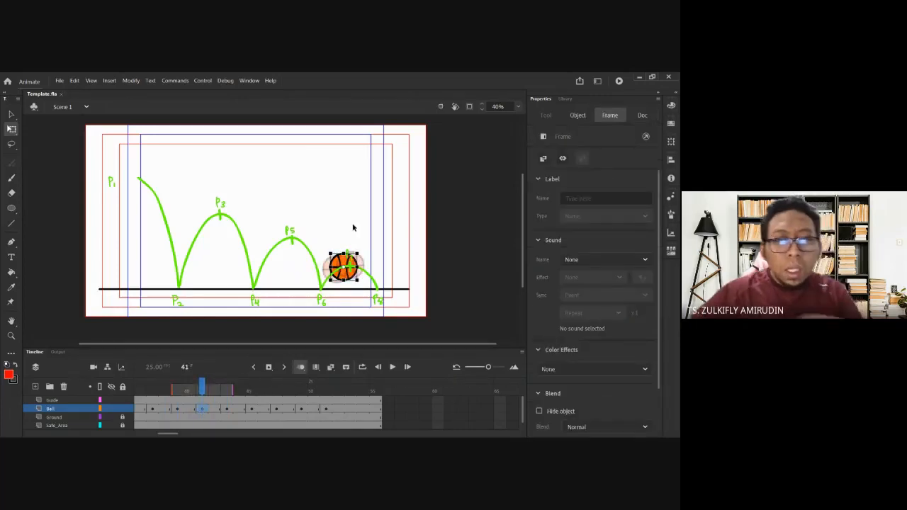
{"action": "scroll", "coordinate": [347, 271], "scroll_direction": "up", "scroll_amount": 5}
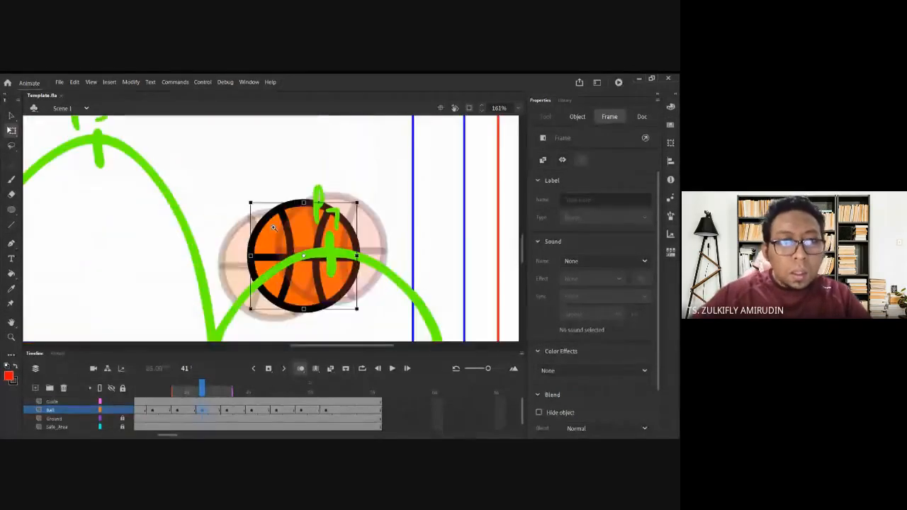
{"action": "key", "text": "Right"}
{"action": "key", "text": "Right"}
{"action": "key", "text": "Right"}
{"action": "key", "text": "Right"}
{"action": "key", "text": "Right"}
{"action": "key", "text": "Right"}
{"action": "key", "text": "Right"}
{"action": "key", "text": "Right"}
{"action": "key", "text": "Right"}
{"action": "key", "text": "Right"}
{"action": "key", "text": "Right"}
{"action": "key", "text": "Right"}
{"action": "key", "text": "Up"}
{"action": "key", "text": "Up"}
{"action": "key", "text": "Up"}
{"action": "key", "text": "Up"}
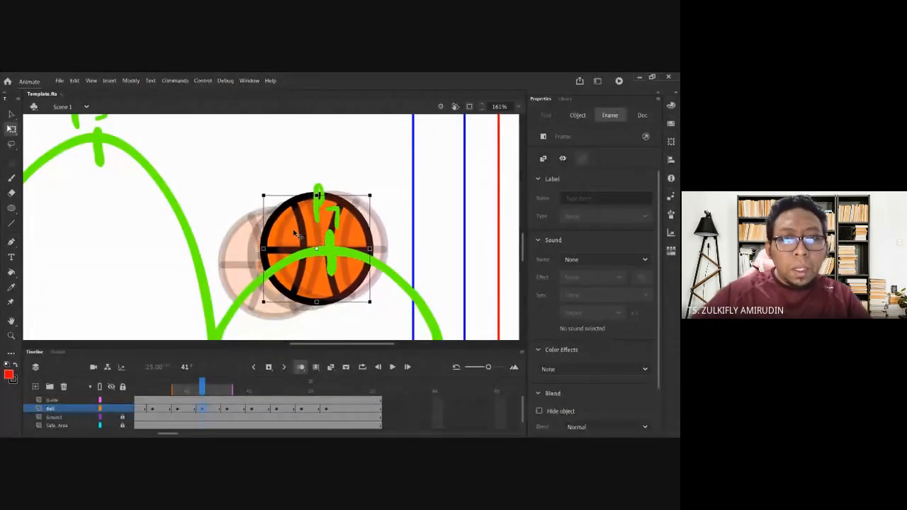
{"action": "left_click", "coordinate": [294, 234]}
- Move the ball on frame 45 closer to the P7 peak along the arc, to X 1512.7, Y 791.65
{"action": "left_click", "coordinate": [230, 409]}
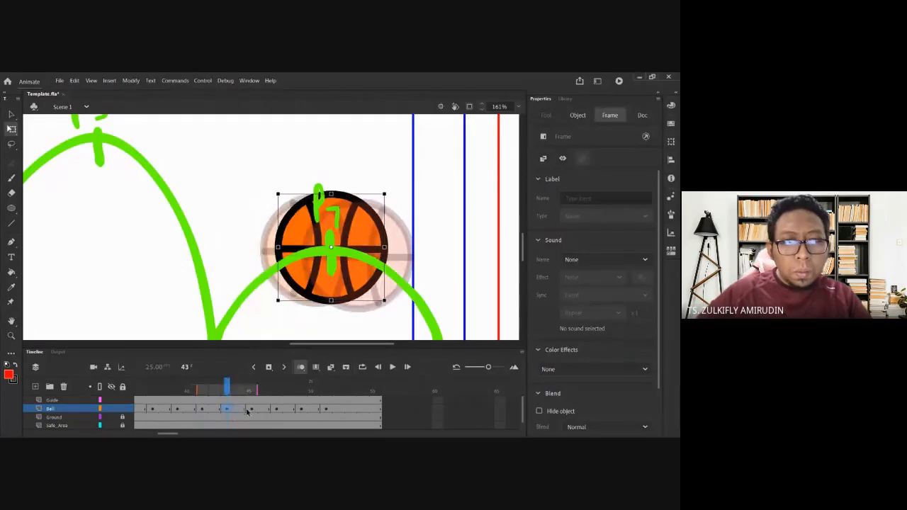
{"action": "left_click", "coordinate": [252, 409]}
{"action": "left_click_drag", "start_coordinate": [344, 301], "coordinate": [332, 294]}
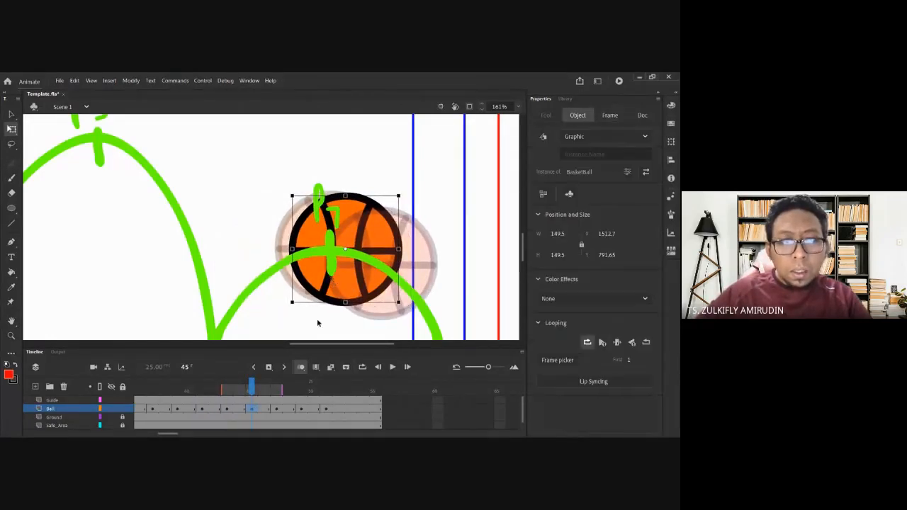
- Turn off onion skinning and play the full animation in a loop to check the revised P7 spacing
{"action": "key", "text": "ctrl+minus"}
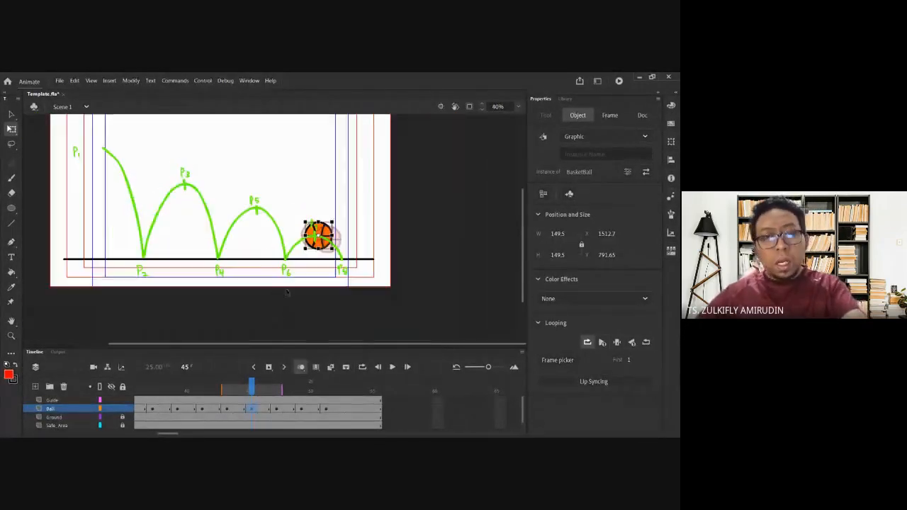
{"action": "key", "text": "ctrl+minus"}
{"action": "left_click", "coordinate": [317, 223]}
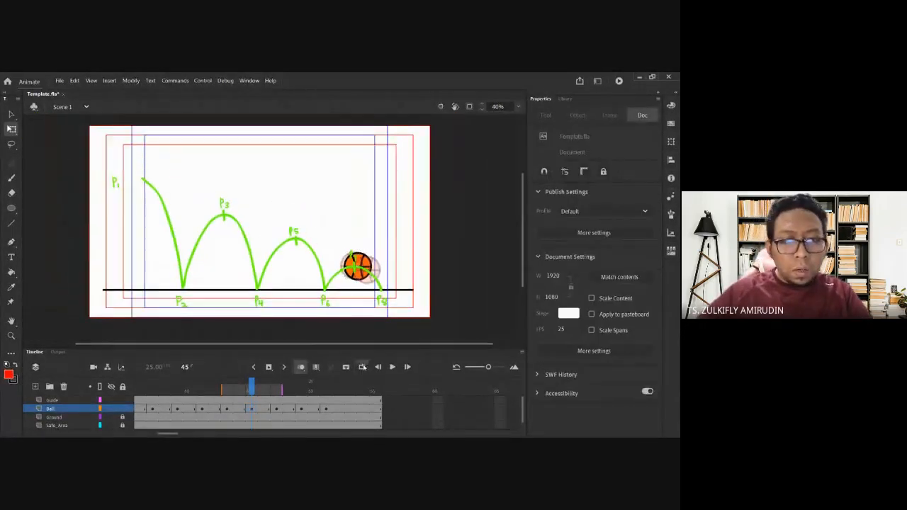
{"action": "left_click", "coordinate": [362, 368]}
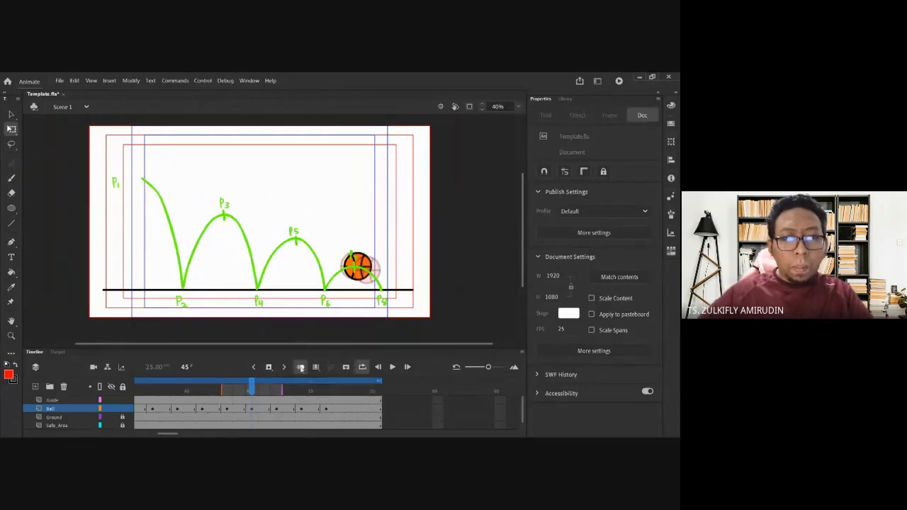
{"action": "left_click", "coordinate": [300, 368]}
{"action": "left_click", "coordinate": [392, 367]}
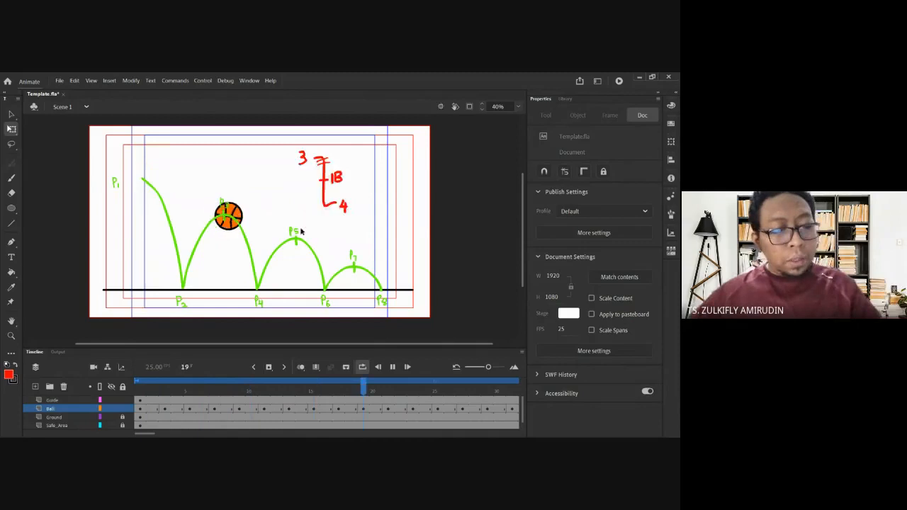
{"action": "left_click", "coordinate": [362, 368]}
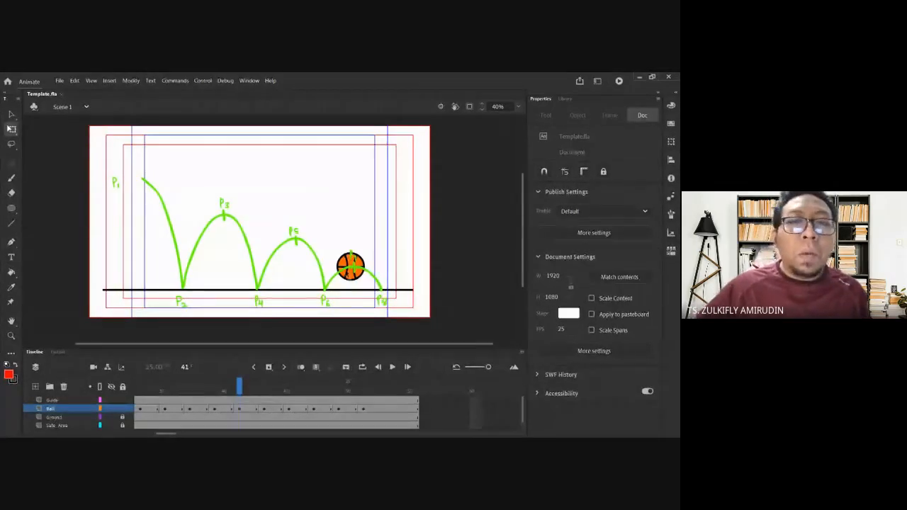
- Open the BasketBall symbol of the ball on frame 41 for editing
{"action": "left_click", "coordinate": [350, 282]}
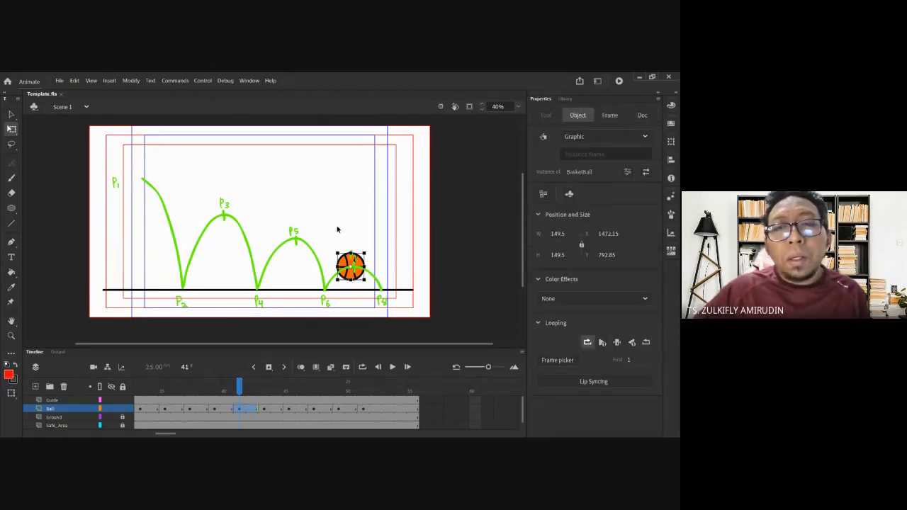
{"action": "double_click", "coordinate": [356, 280]}
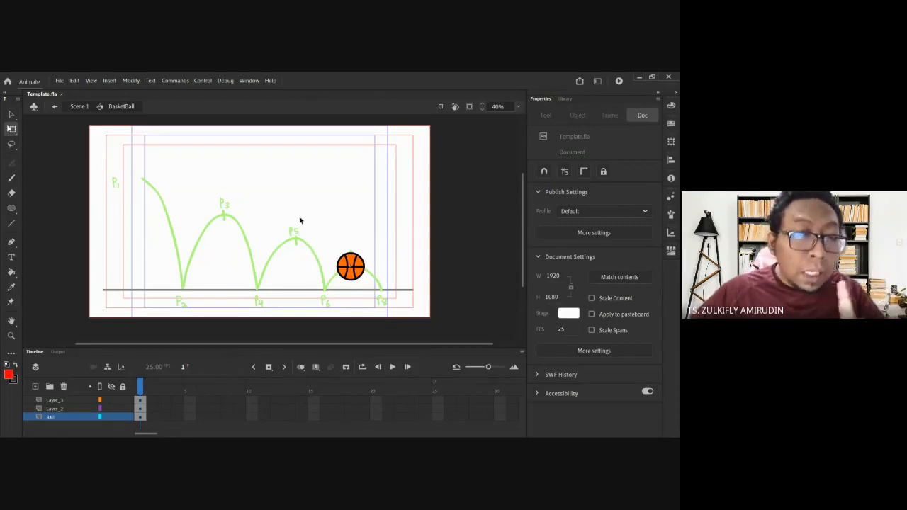
{"action": "scroll", "coordinate": [355, 243], "scroll_direction": "up", "scroll_amount": 2}
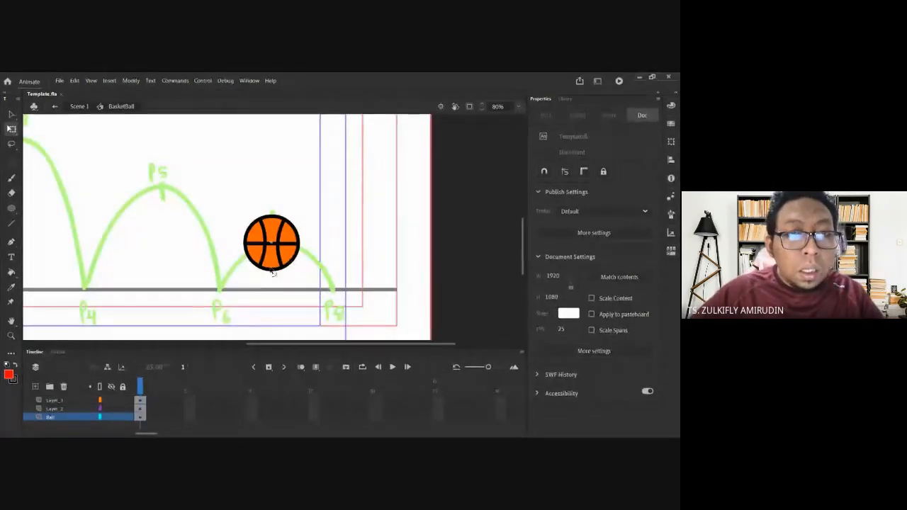
- Add a new layer above the Ball layer in the BasketBall symbol and paste the ball circle in place on it
{"action": "left_click", "coordinate": [35, 387]}
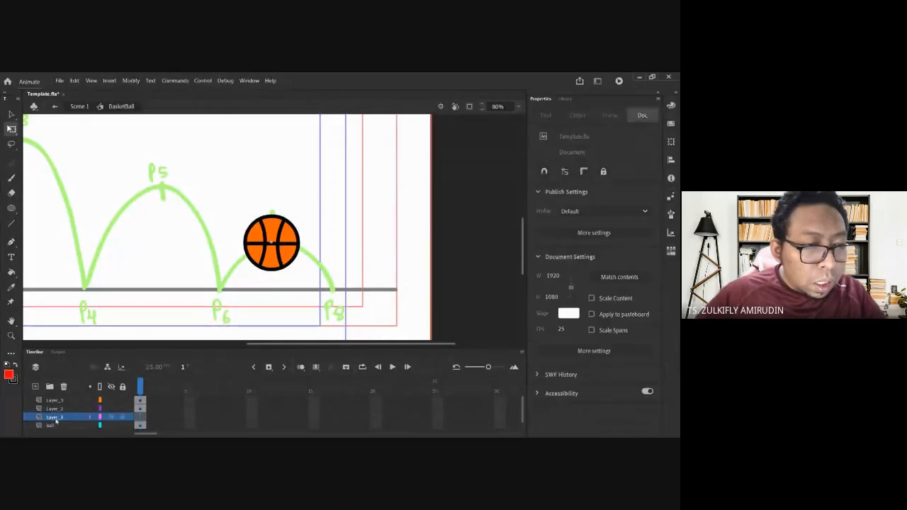
{"action": "left_click", "coordinate": [54, 418]}
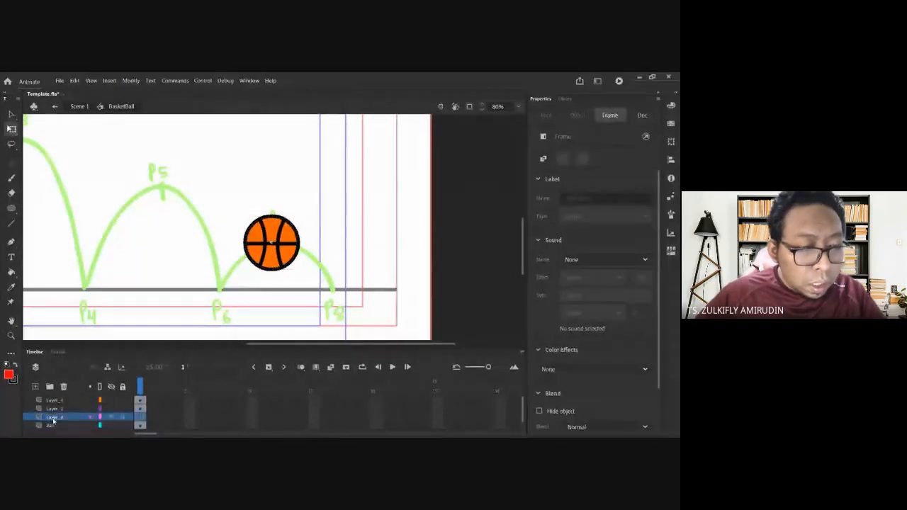
{"action": "key", "text": "ctrl+shift+v"}
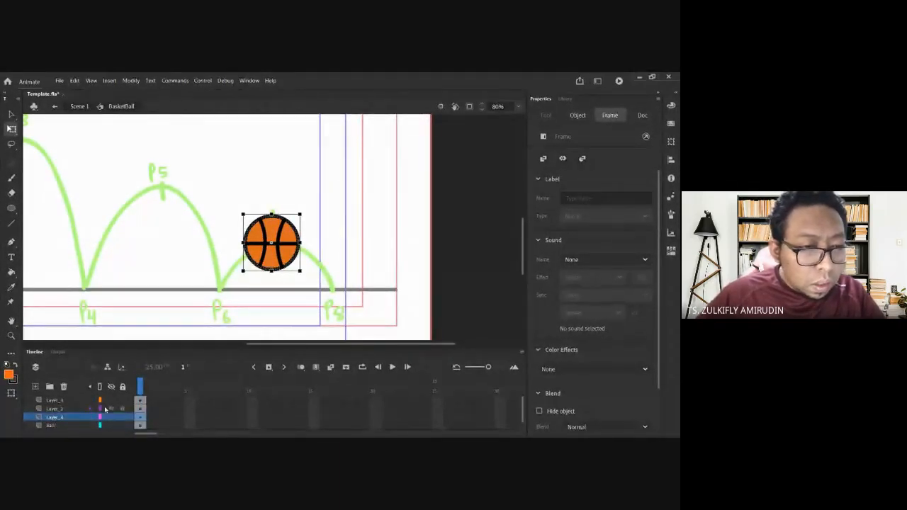
- Move the new layer above all others in the symbol and rename it Soccer
{"action": "left_click", "coordinate": [75, 410]}
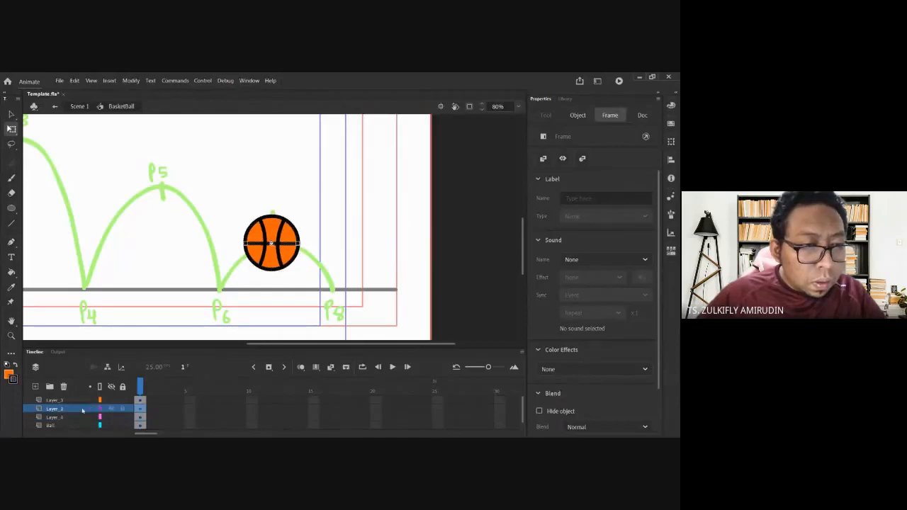
{"action": "left_click", "coordinate": [68, 418]}
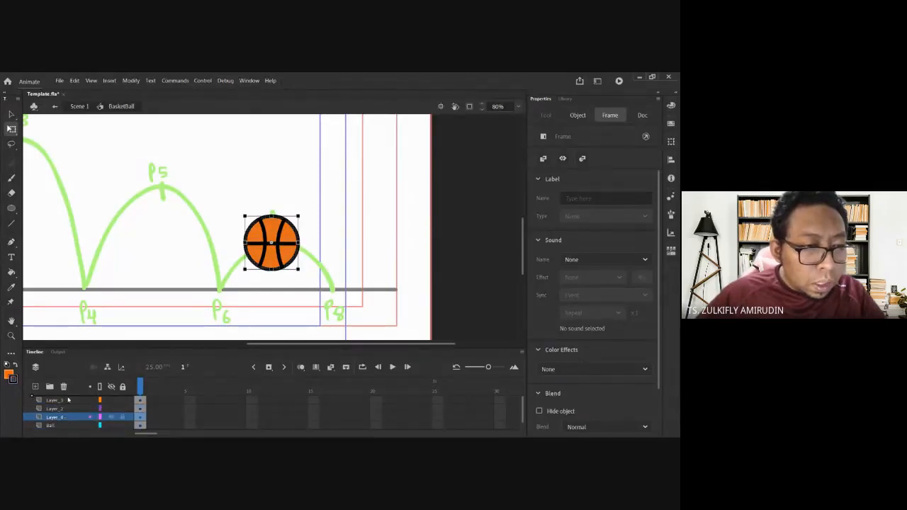
{"action": "left_click_drag", "start_coordinate": [68, 401], "coordinate": [62, 404]}
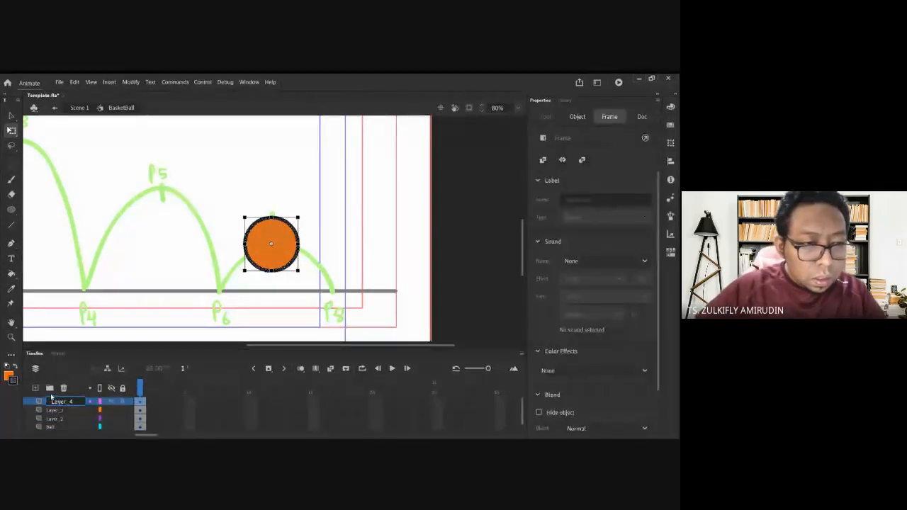
{"action": "double_click", "coordinate": [56, 401]}
{"action": "type", "text": "B"}
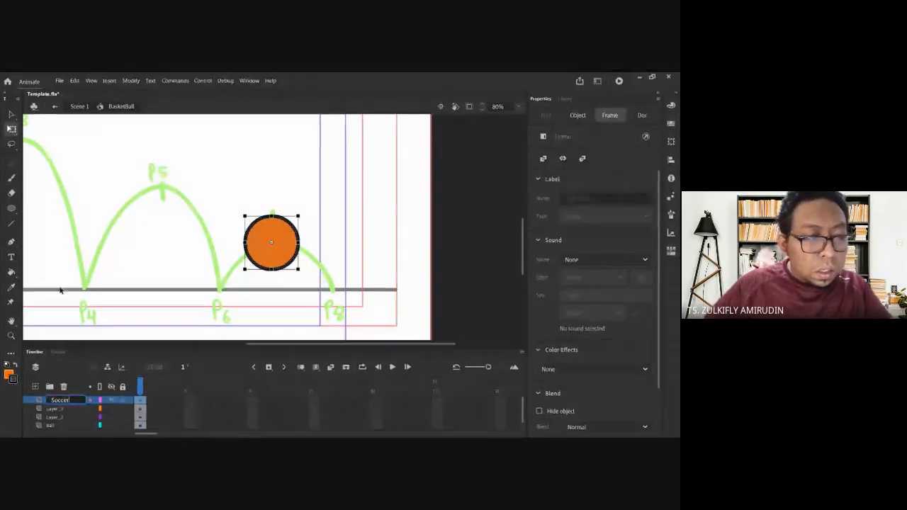
- Fill the circle on the Soccer layer with white using the Paint Bucket
{"action": "left_click", "coordinate": [291, 217]}
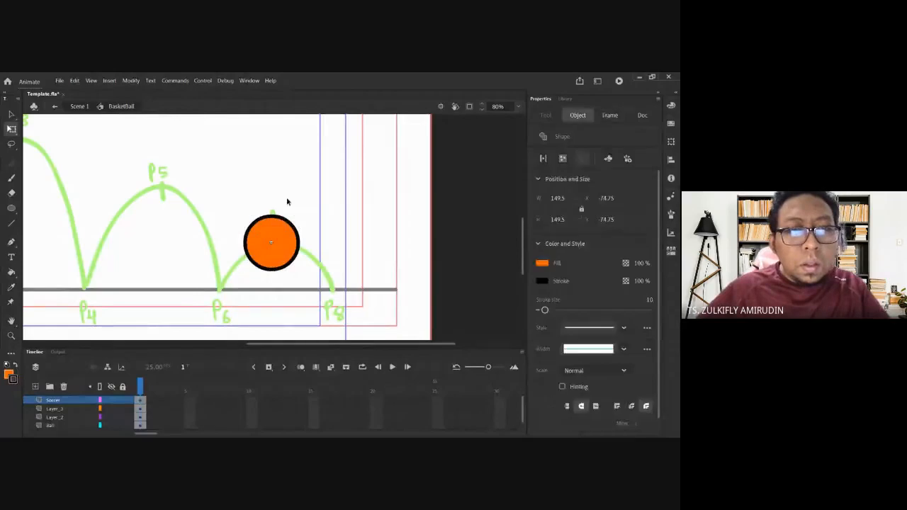
{"action": "left_click", "coordinate": [86, 213]}
{"action": "key", "text": "k"}
{"action": "left_click", "coordinate": [542, 216]}
{"action": "left_click", "coordinate": [275, 239]}
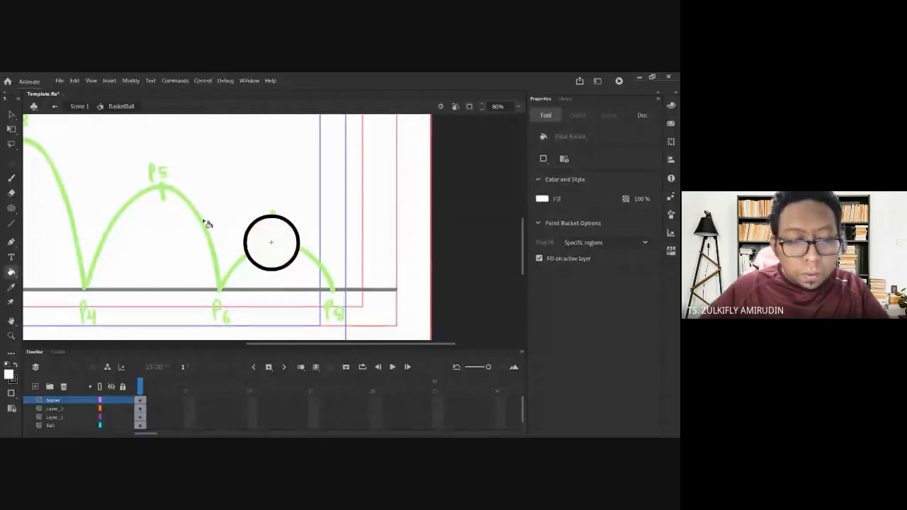
- With the Line tool at stroke size 3, draw a central pentagon and five partial patches around the ball's edge with crossing lines
{"action": "key", "text": "v"}
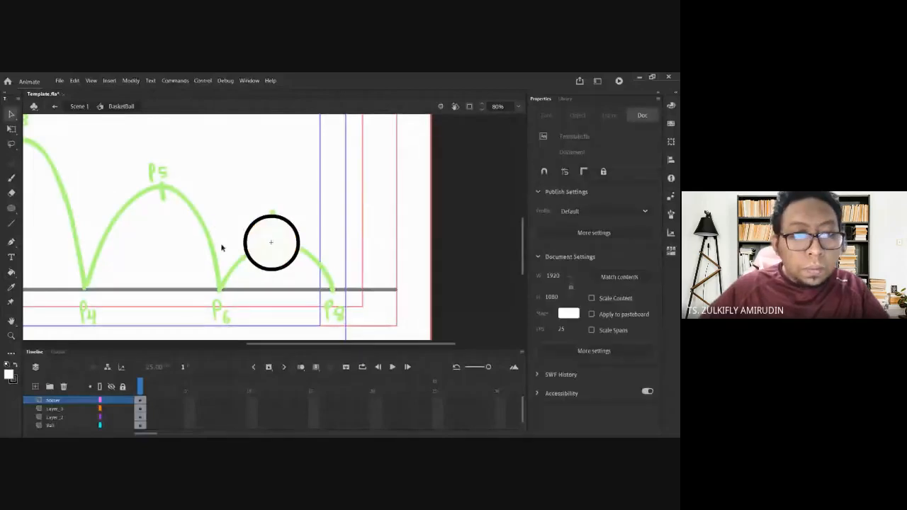
{"action": "left_click", "coordinate": [11, 224]}
{"action": "scroll", "coordinate": [273, 257], "scroll_direction": "up", "scroll_amount": 3}
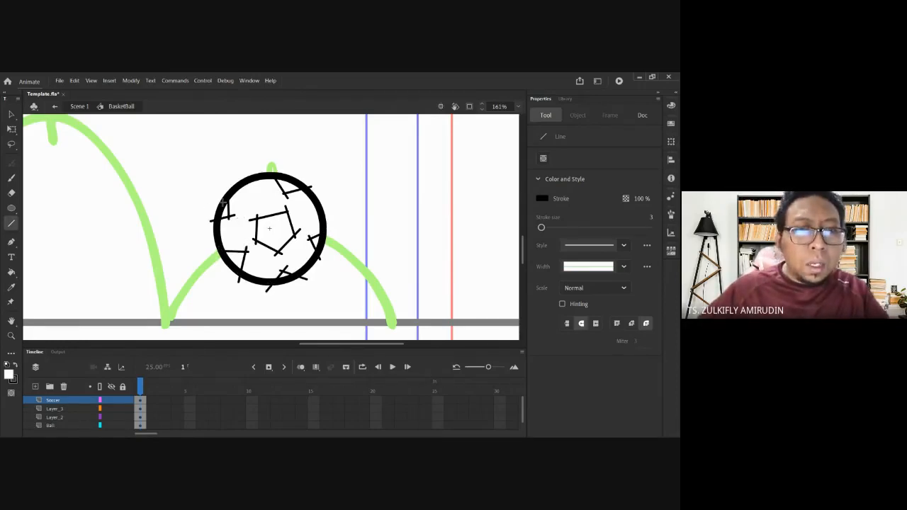
{"action": "key", "text": "v"}
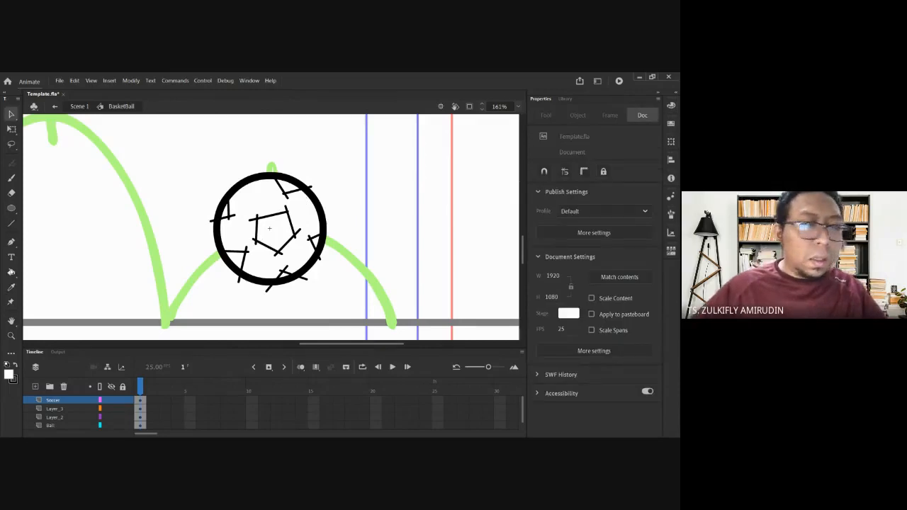
- Fill the central pentagon and the edge patches of the soccer ball with black
{"action": "key", "text": "k"}
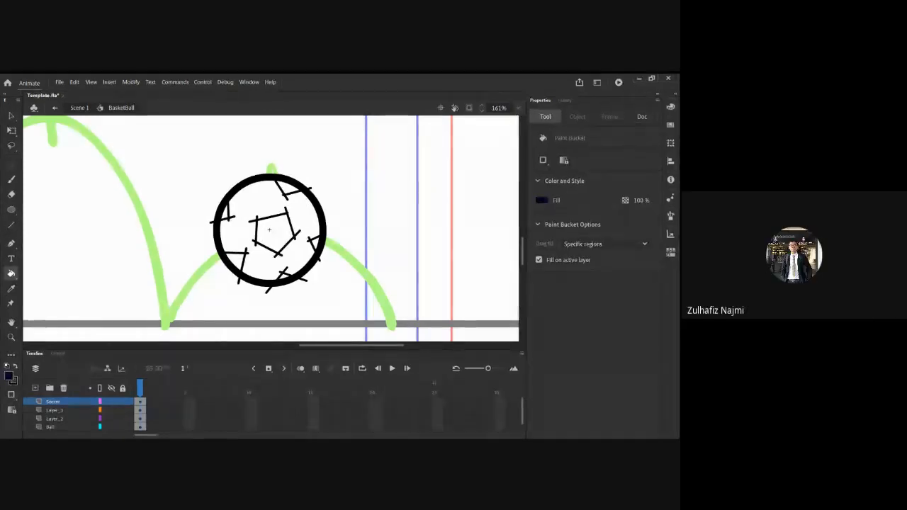
{"action": "left_click", "coordinate": [238, 261]}
{"action": "left_click", "coordinate": [271, 230]}
{"action": "left_click", "coordinate": [296, 195]}
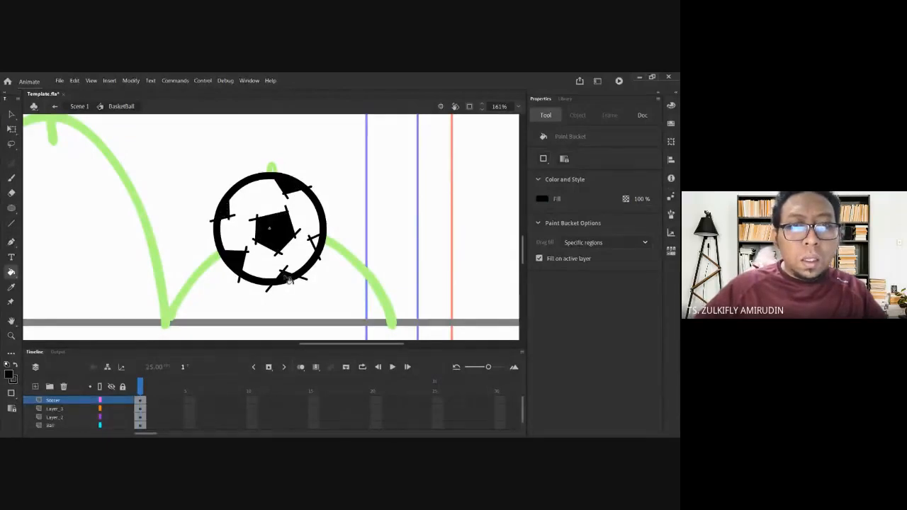
- Delete the overhanging ends of the patch lines that stick out beyond the ball's outline
{"action": "key", "text": "v"}
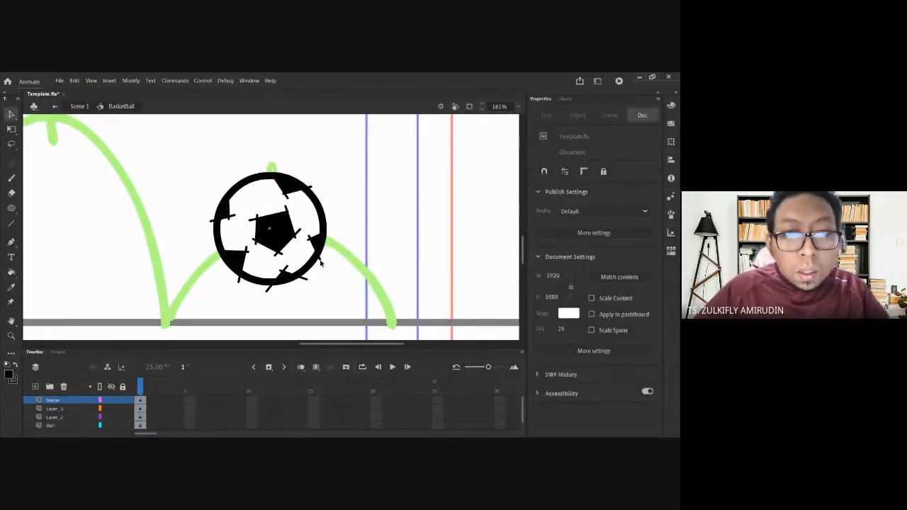
{"action": "left_click", "coordinate": [323, 264]}
{"action": "left_click", "coordinate": [321, 266]}
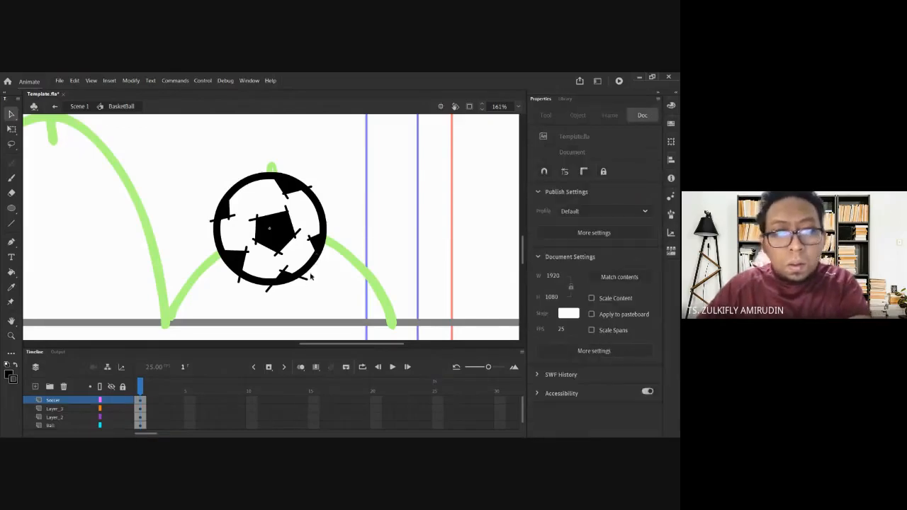
{"action": "left_click", "coordinate": [309, 280]}
{"action": "left_click", "coordinate": [310, 281]}
{"action": "left_click", "coordinate": [283, 276]}
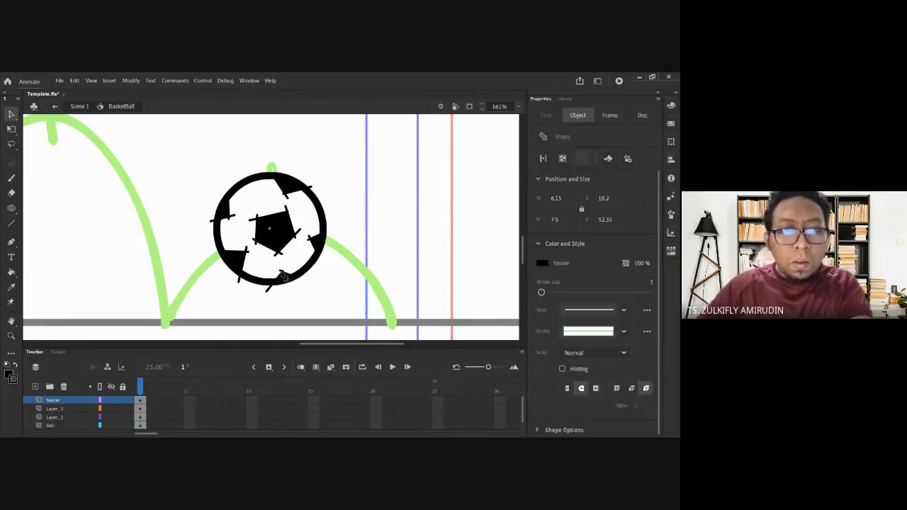
{"action": "left_click", "coordinate": [270, 296]}
{"action": "left_click", "coordinate": [241, 284]}
{"action": "left_click", "coordinate": [241, 284]}
{"action": "left_click", "coordinate": [252, 257]}
{"action": "left_click", "coordinate": [342, 223]}
{"action": "left_click", "coordinate": [310, 189]}
{"action": "key", "text": "Delete"}
{"action": "left_click", "coordinate": [215, 224]}
{"action": "left_click", "coordinate": [204, 204]}
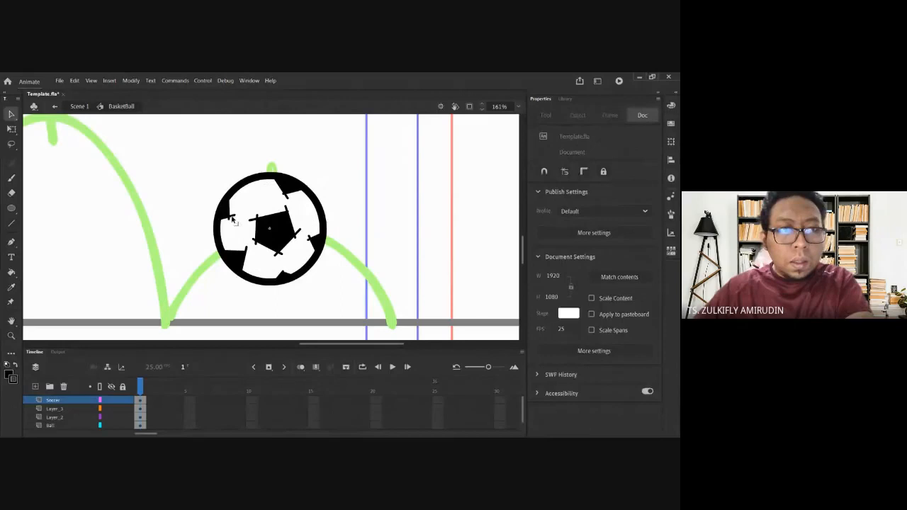
- Return to Scene 1 and play the animation from frame 1 to check the soccer ball design
{"action": "key", "text": "ctrl+minus"}
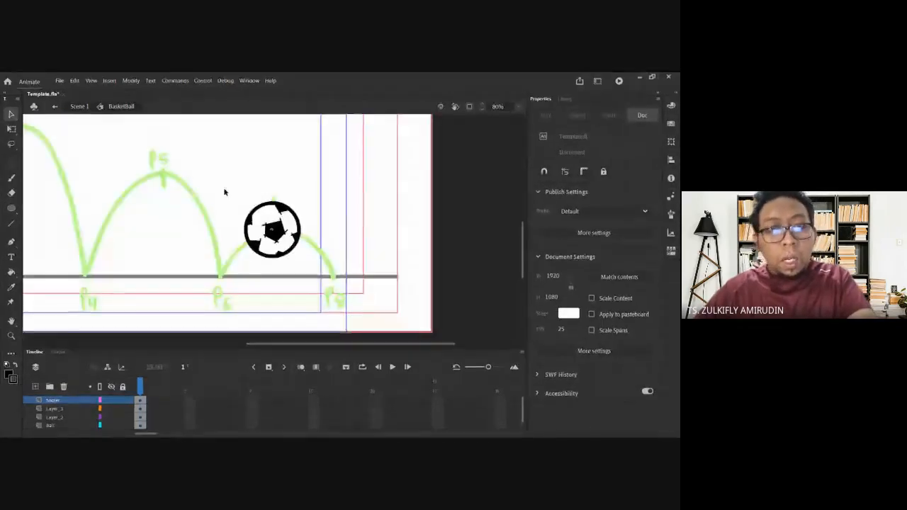
{"action": "key", "text": "ctrl+minus"}
{"action": "double_click", "coordinate": [260, 240]}
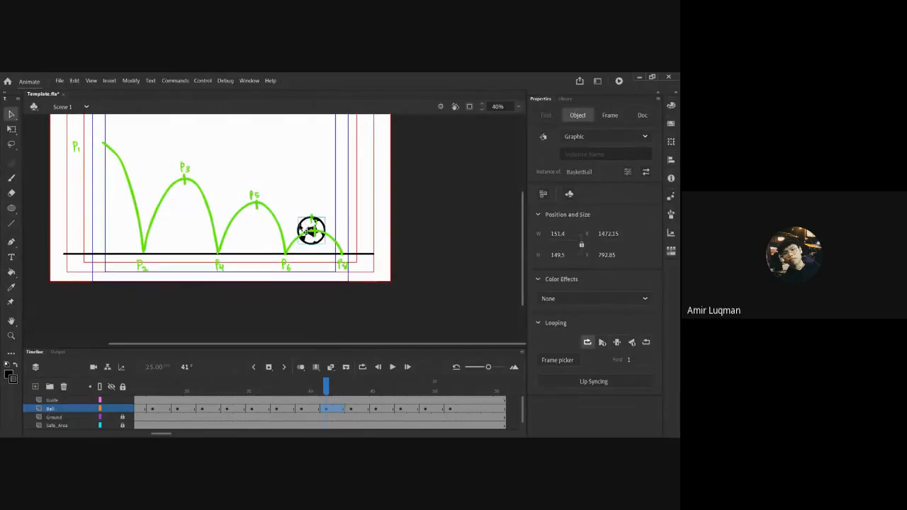
{"action": "left_click_drag", "start_coordinate": [226, 390], "coordinate": [256, 397]}
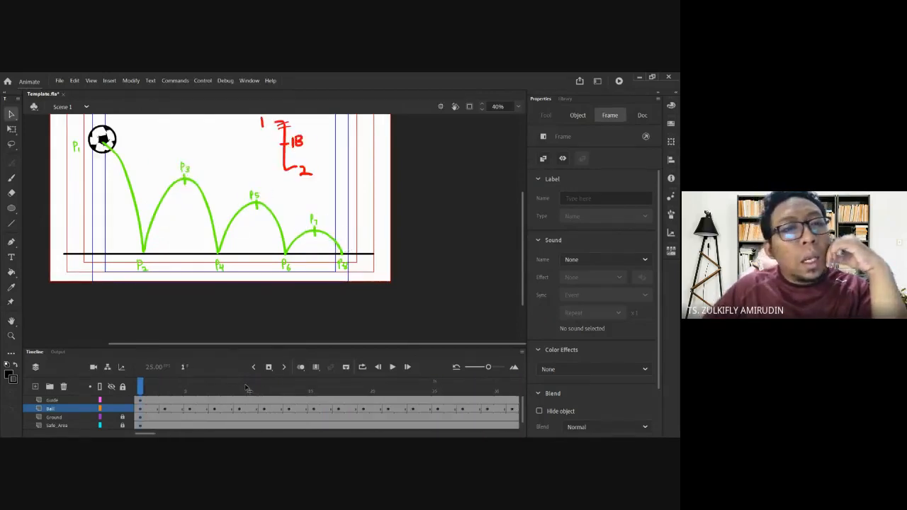
{"action": "key", "text": "Return"}
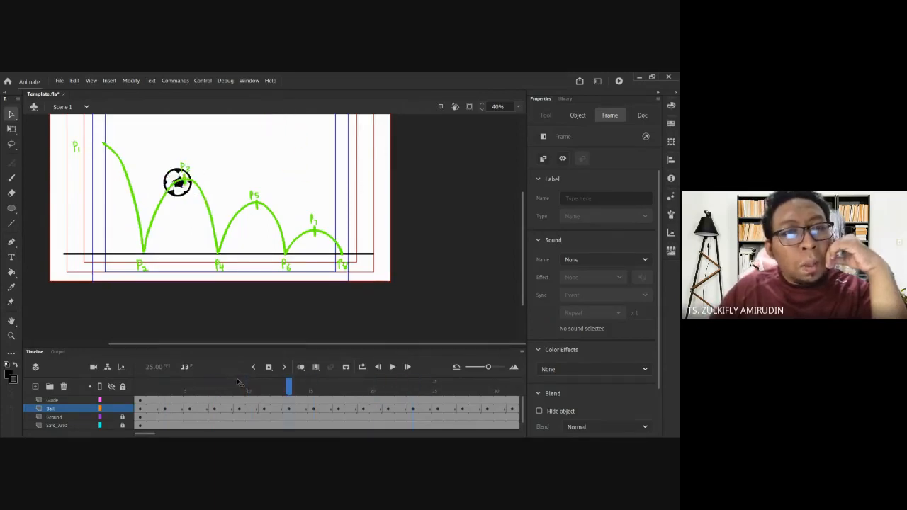
{"action": "left_click", "coordinate": [107, 236]}
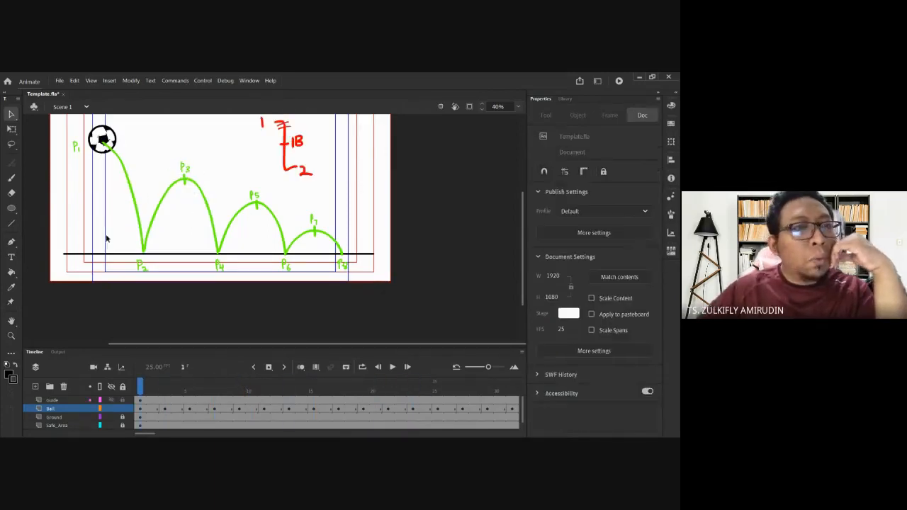
- Reopen the ball symbol on frame 1 and draw three crossing lines at stroke size 13 forming an inverted triangle beside the ball
{"action": "double_click", "coordinate": [109, 138]}
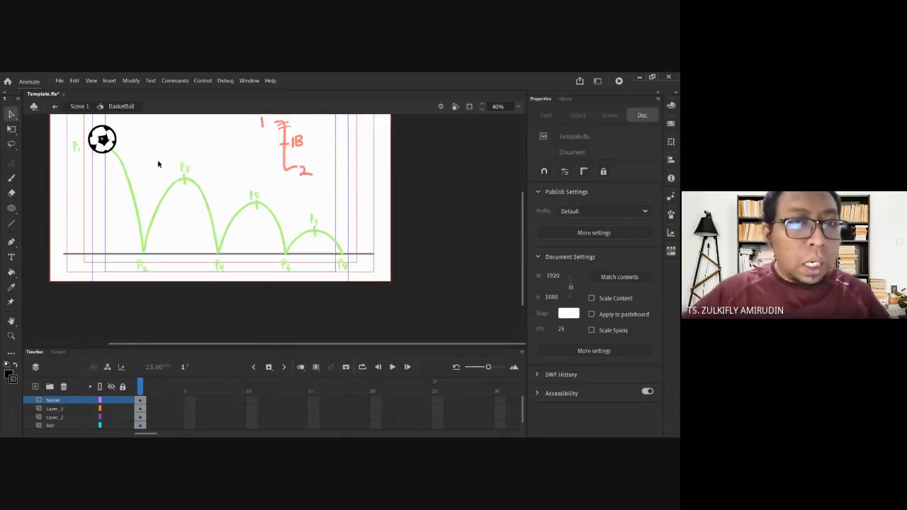
{"action": "key", "text": "ctrl+equal"}
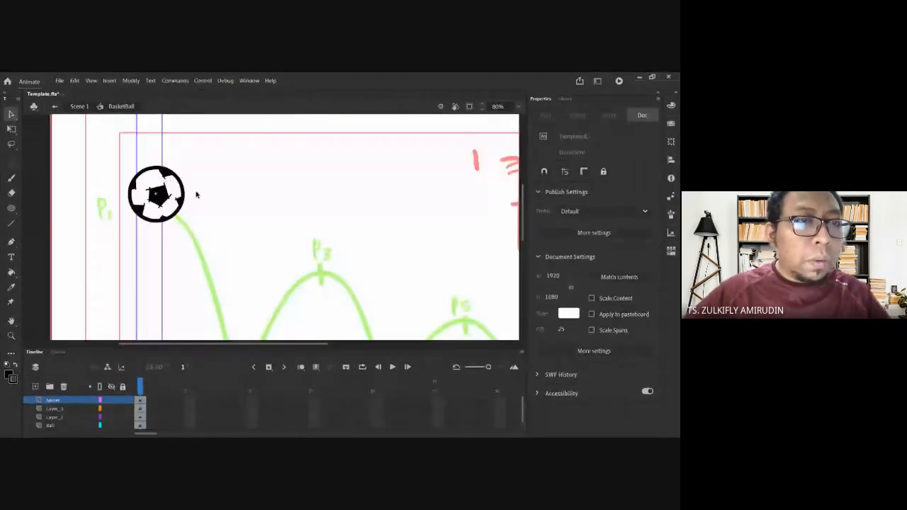
{"action": "left_click", "coordinate": [11, 224]}
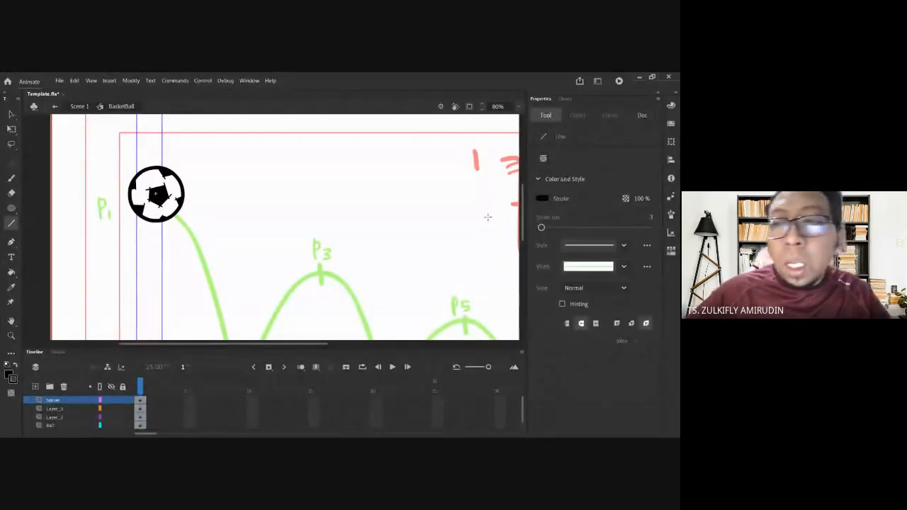
{"action": "left_click_drag", "start_coordinate": [542, 229], "coordinate": [546, 227]}
{"action": "mouse_move", "coordinate": [288, 199]}
{"action": "left_mouse_down"}
{"action": "mouse_move", "coordinate": [155, 200]}
{"action": "mouse_move", "coordinate": [377, 192]}
{"action": "left_mouse_up"}
{"action": "scroll", "coordinate": [196, 230], "scroll_direction": "down", "scroll_amount": 1}
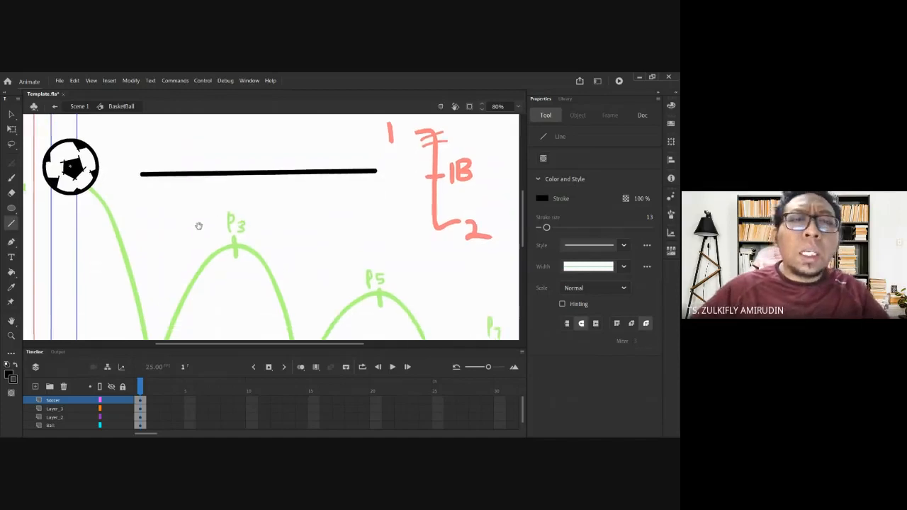
{"action": "mouse_move", "coordinate": [169, 147]}
{"action": "left_mouse_down"}
{"action": "mouse_move", "coordinate": [229, 253]}
{"action": "mouse_move", "coordinate": [285, 308]}
{"action": "mouse_move", "coordinate": [349, 147]}
{"action": "left_mouse_up"}
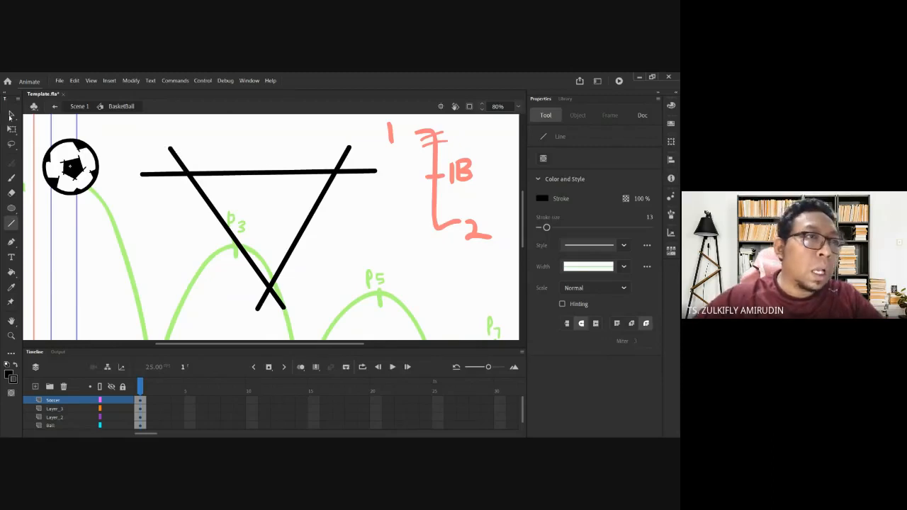
- Delete the horizontal line's left overhang and the upper overhangs of both diagonal lines on the triangle
{"action": "left_click", "coordinate": [10, 115]}
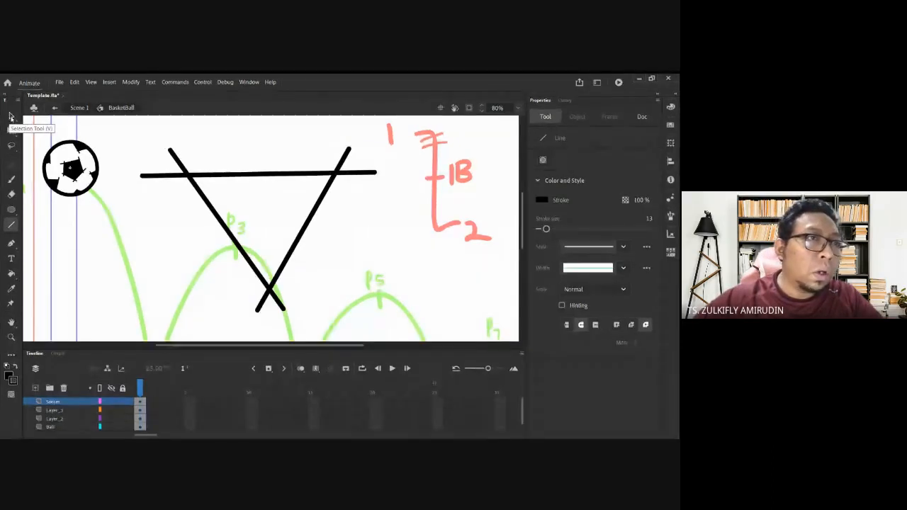
{"action": "left_click", "coordinate": [166, 173]}
{"action": "left_click", "coordinate": [113, 207]}
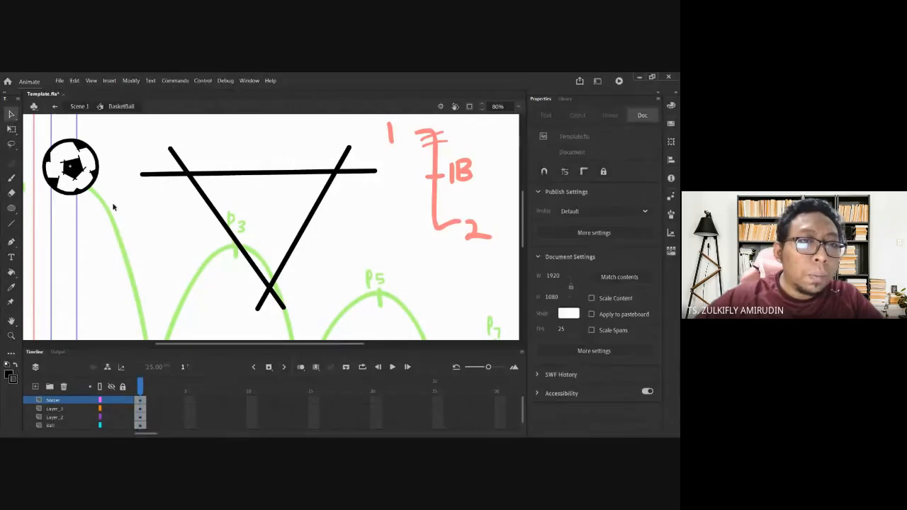
{"action": "left_click", "coordinate": [161, 176]}
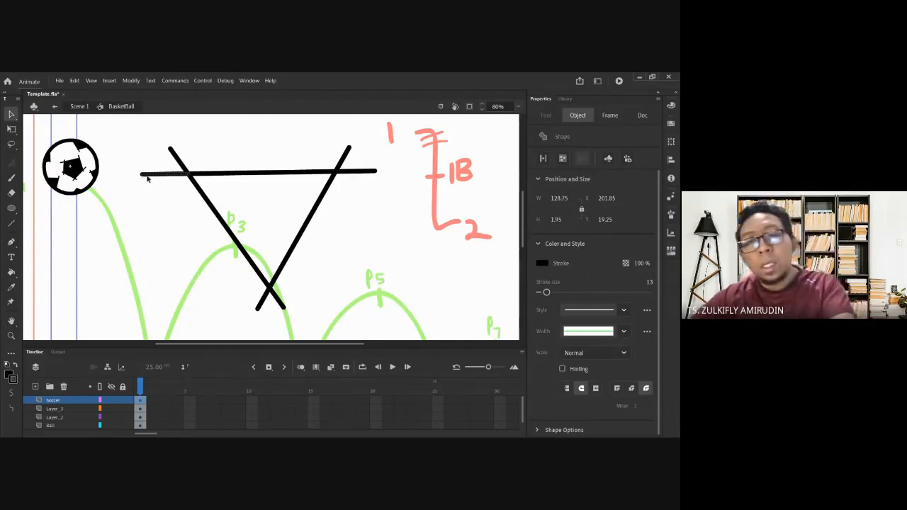
{"action": "key", "text": "Delete"}
{"action": "left_click", "coordinate": [184, 166]}
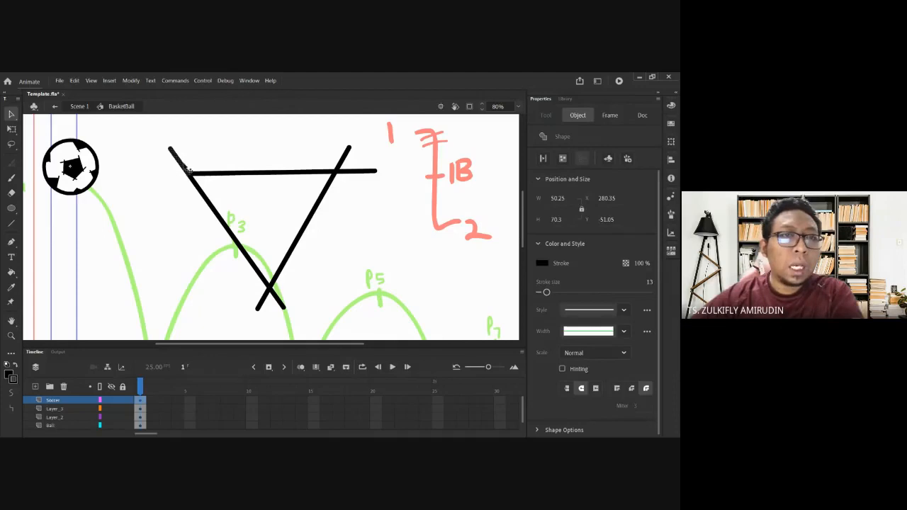
{"action": "key", "text": "Delete"}
{"action": "left_click", "coordinate": [343, 167]}
{"action": "key", "text": "Delete"}
{"action": "left_click", "coordinate": [324, 171]}
{"action": "key", "text": "Delete"}
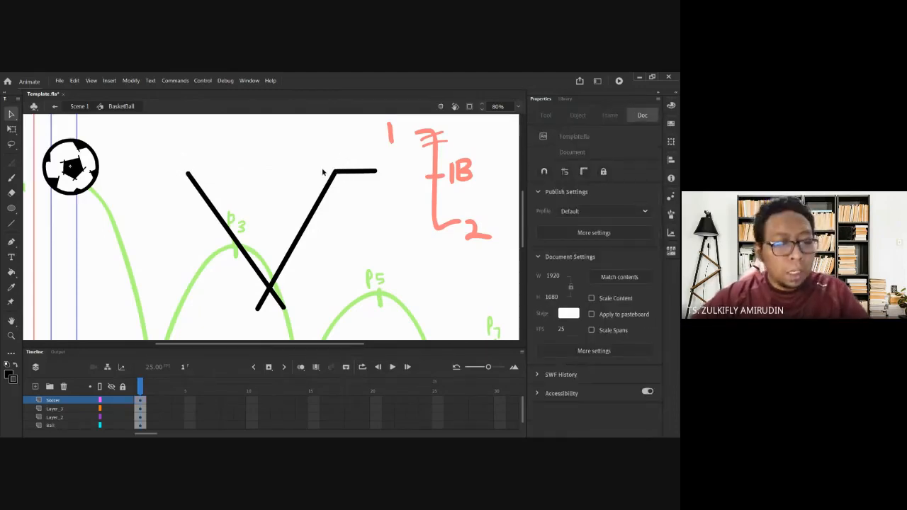
{"action": "key", "text": "ctrl+z"}
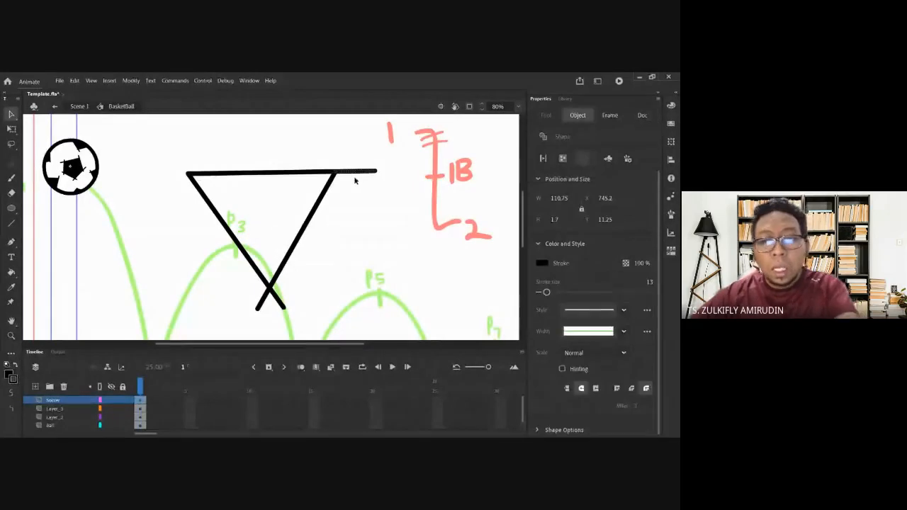
- Delete the horizontal line's right overhang and the two line ends below the triangle's lower corner
{"action": "key", "text": "Delete"}
{"action": "left_click", "coordinate": [282, 304]}
{"action": "key", "text": "Delete"}
{"action": "left_click", "coordinate": [263, 300]}
{"action": "key", "text": "Delete"}
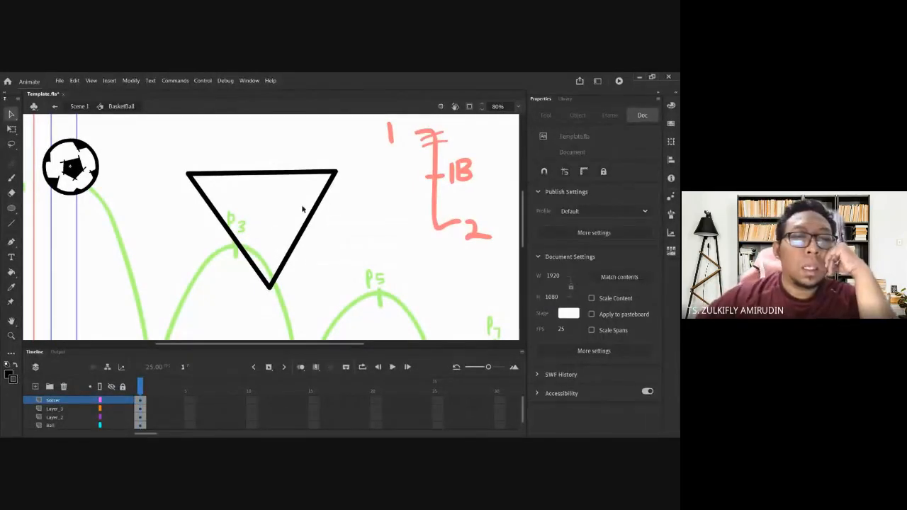
- Move the practice triangle's lower corner further down and bend its two slanted sides into curves
{"action": "mouse_move", "coordinate": [270, 291]}
{"action": "left_mouse_down"}
{"action": "mouse_move", "coordinate": [284, 277]}
{"action": "mouse_move", "coordinate": [259, 295]}
{"action": "mouse_move", "coordinate": [308, 290]}
{"action": "mouse_move", "coordinate": [244, 298]}
{"action": "mouse_move", "coordinate": [268, 292]}
{"action": "mouse_move", "coordinate": [257, 282]}
{"action": "left_mouse_up"}
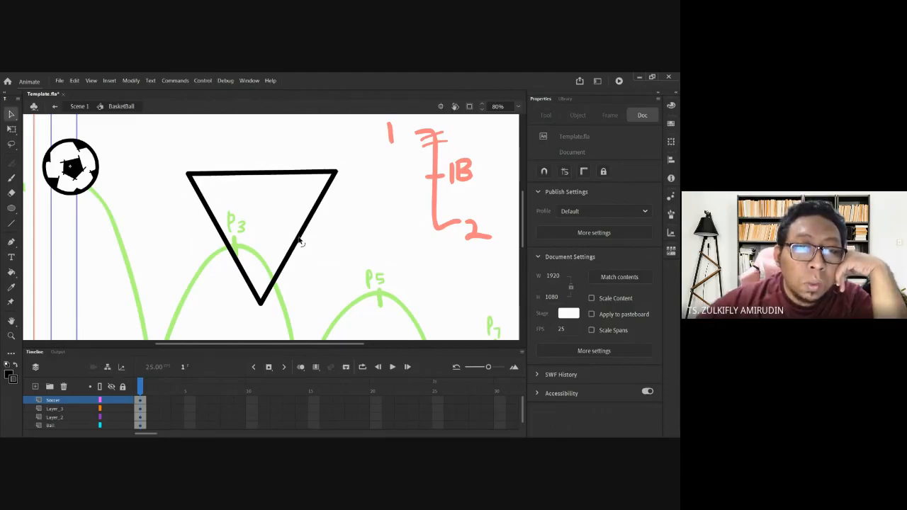
{"action": "left_click_drag", "start_coordinate": [301, 243], "coordinate": [291, 238]}
{"action": "left_click_drag", "start_coordinate": [235, 259], "coordinate": [221, 253]}
{"action": "left_click_drag", "start_coordinate": [322, 260], "coordinate": [320, 260]}
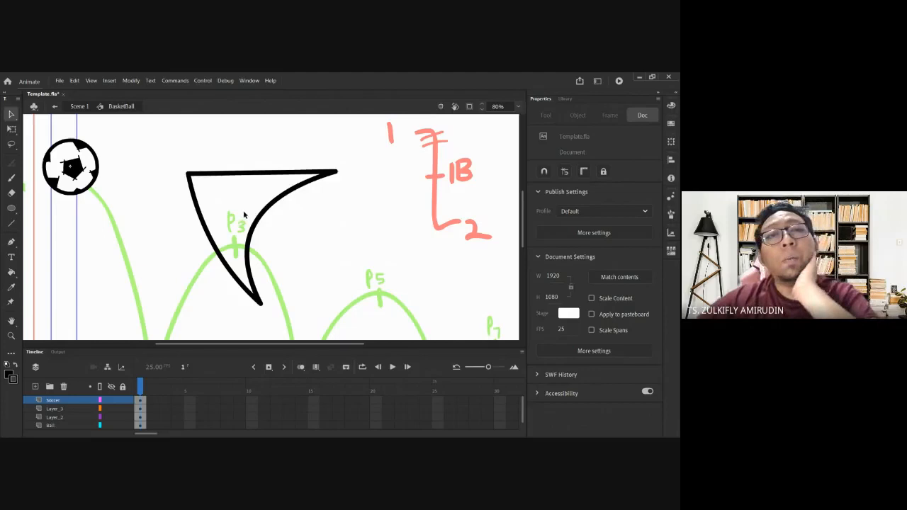
{"action": "left_click_drag", "start_coordinate": [249, 176], "coordinate": [247, 163]}
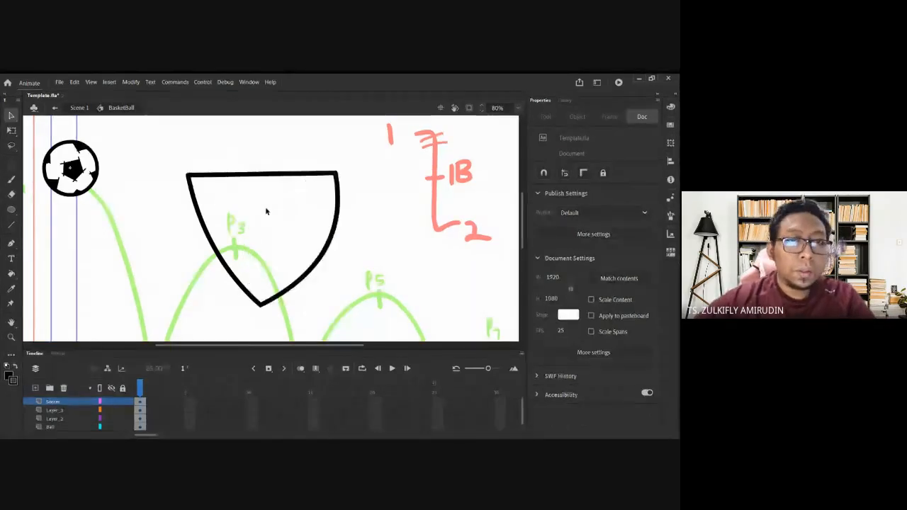
- Undo the bends on the triangle's slanted sides and shorten the triangle by moving its lower corner up
{"action": "key", "text": "ctrl+z"}
{"action": "key", "text": "ctrl+z"}
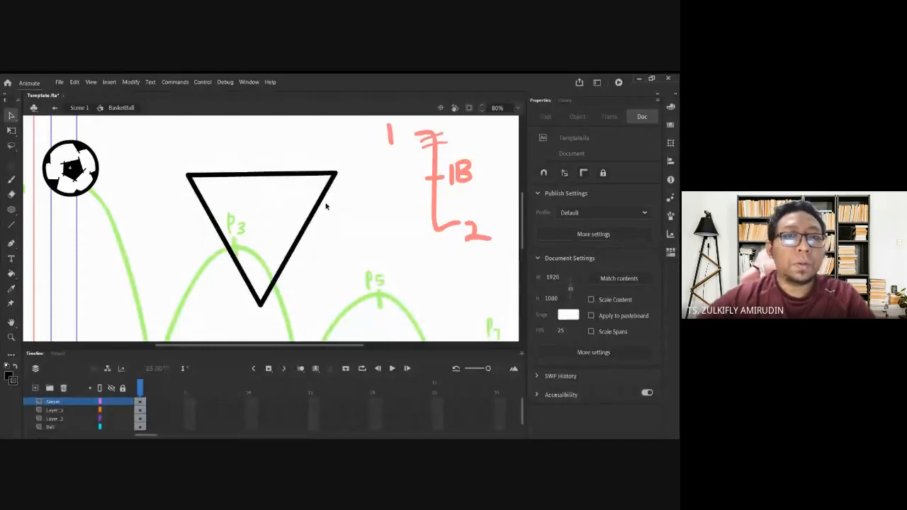
{"action": "key", "text": "ctrl+minus"}
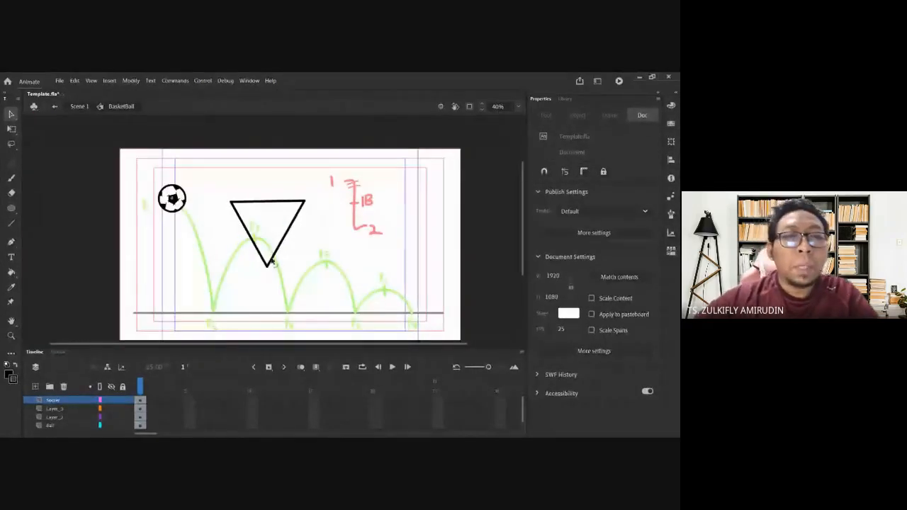
{"action": "left_click_drag", "start_coordinate": [268, 271], "coordinate": [268, 259]}
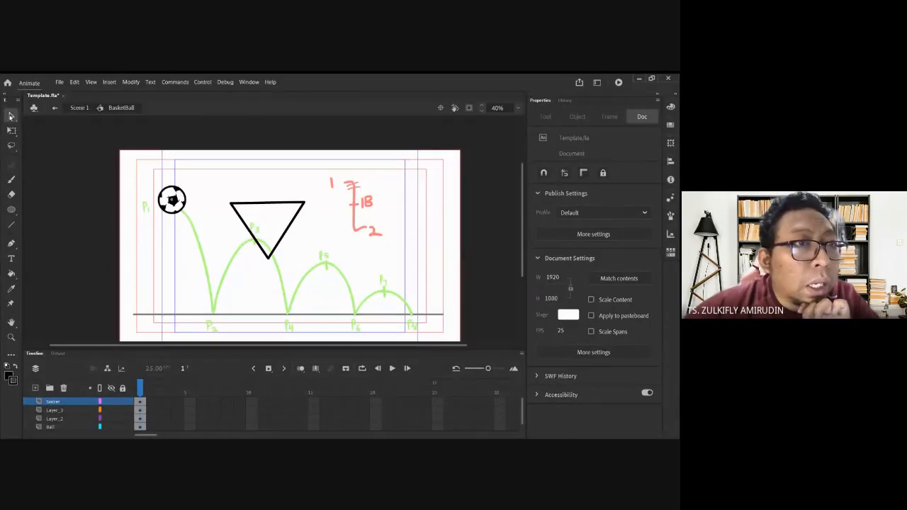
- Shift the triangle's upper-left anchor point slightly inward with the Subselection tool and bend its left side outward
{"action": "key", "text": "z"}
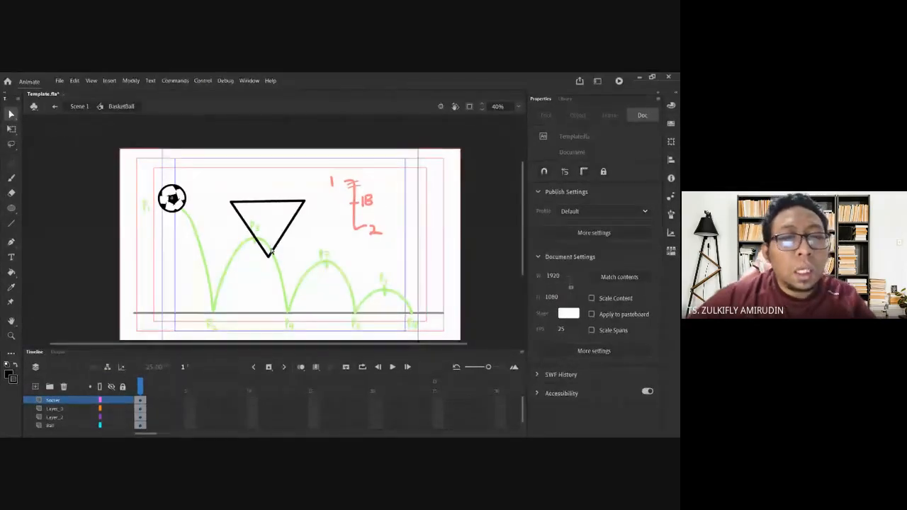
{"action": "left_click", "coordinate": [270, 257]}
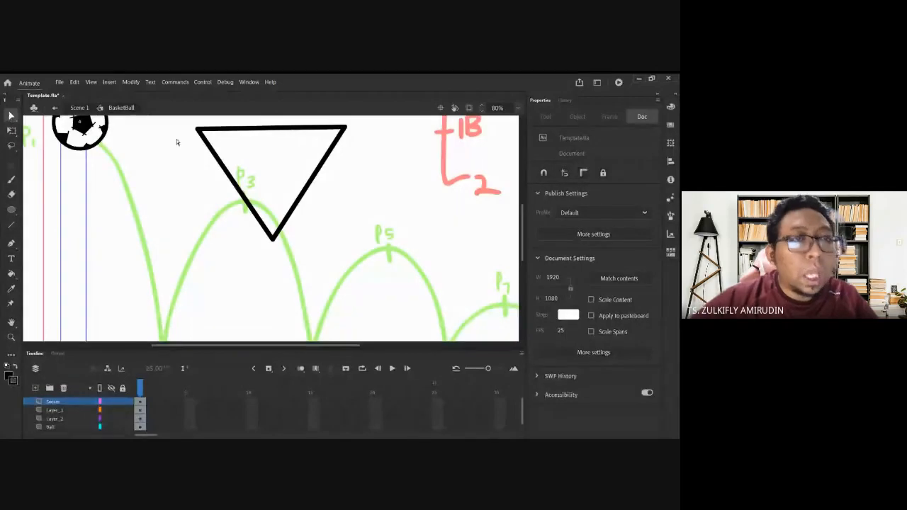
{"action": "left_click", "coordinate": [262, 222]}
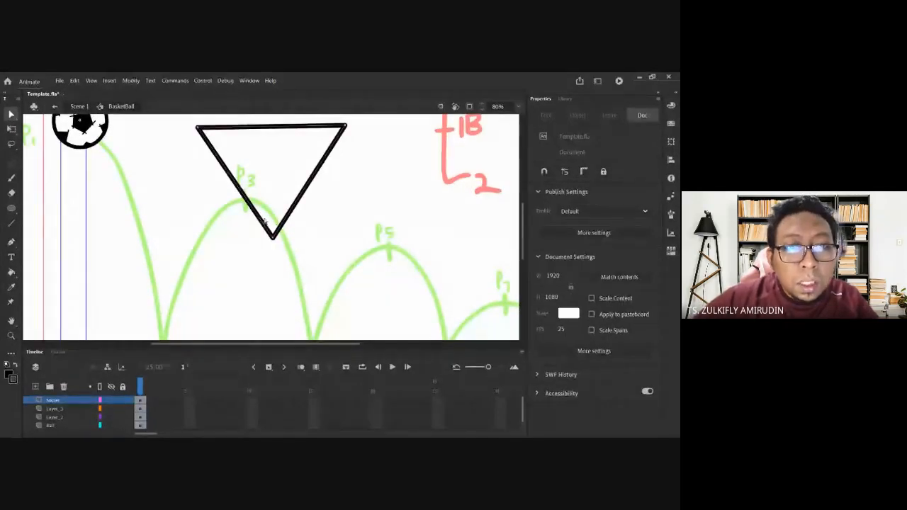
{"action": "mouse_move", "coordinate": [197, 130]}
{"action": "left_mouse_down"}
{"action": "mouse_move", "coordinate": [192, 151]}
{"action": "mouse_move", "coordinate": [204, 132]}
{"action": "left_mouse_up"}
{"action": "left_click_drag", "start_coordinate": [233, 182], "coordinate": [233, 181]}
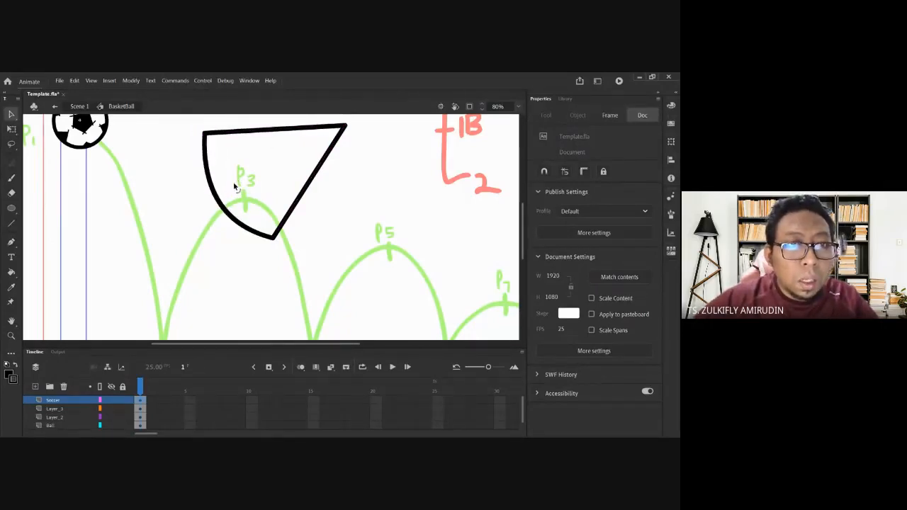
- Pull both curve handles of the shape's left side outward to make the curve rounder
{"action": "left_click", "coordinate": [202, 141]}
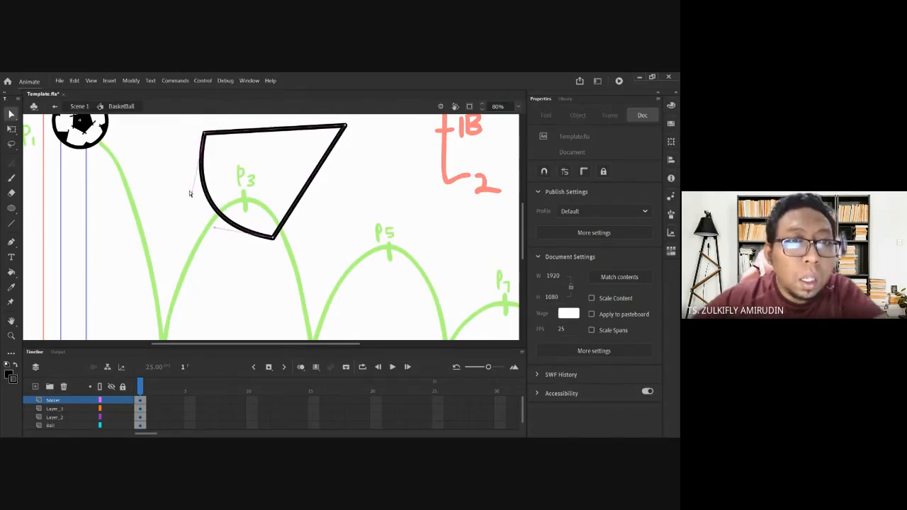
{"action": "left_click_drag", "start_coordinate": [192, 194], "coordinate": [162, 173]}
{"action": "left_click_drag", "start_coordinate": [216, 228], "coordinate": [215, 267]}
{"action": "left_click", "coordinate": [267, 190]}
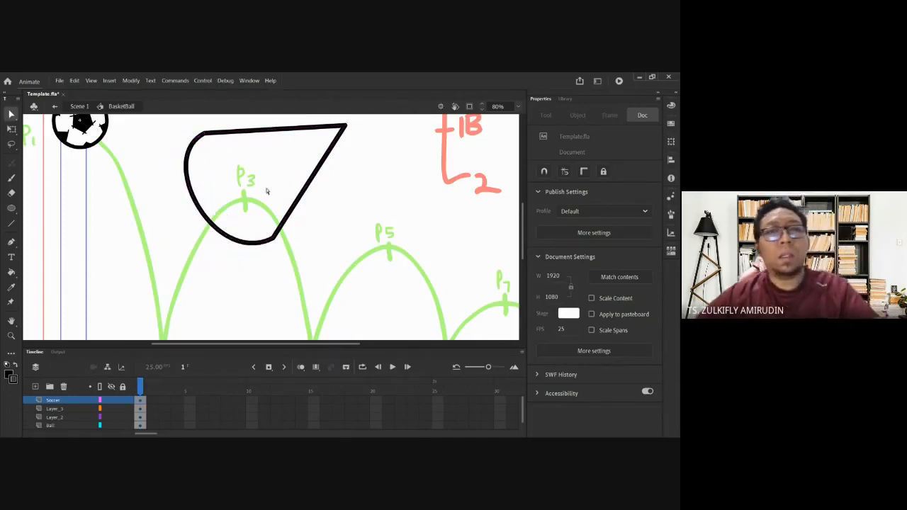
- Delete the whole practice shape beside the ball
{"action": "left_click_drag", "start_coordinate": [269, 187], "coordinate": [275, 213]}
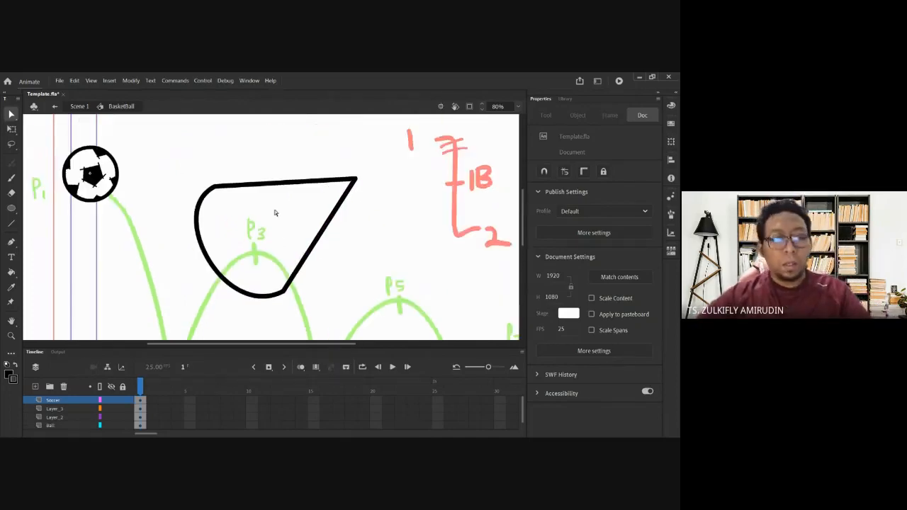
{"action": "left_click", "coordinate": [319, 242]}
{"action": "key", "text": "Delete"}
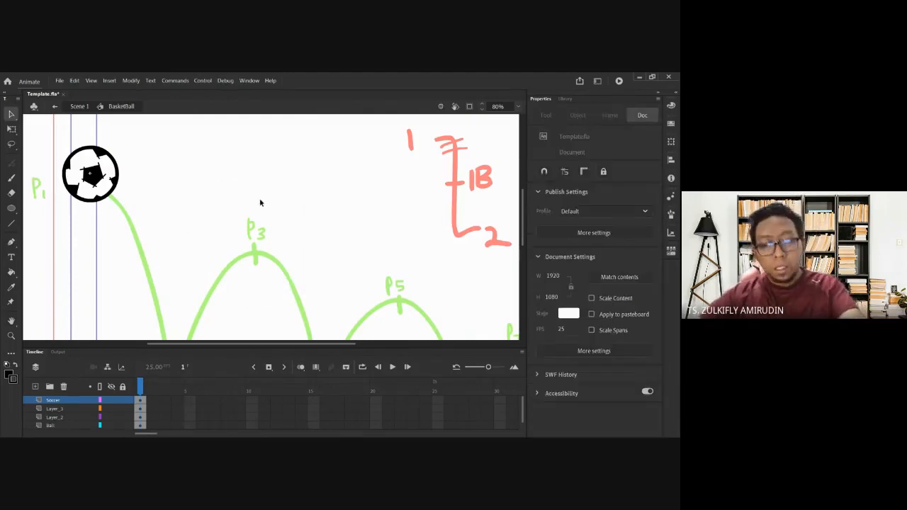
- Delete the line overhangs around the soccer ball's central black pentagon
{"action": "left_click_drag", "start_coordinate": [126, 204], "coordinate": [139, 206]}
{"action": "scroll", "coordinate": [208, 229], "scroll_direction": "up", "scroll_amount": 2}
{"action": "left_click", "coordinate": [278, 231]}
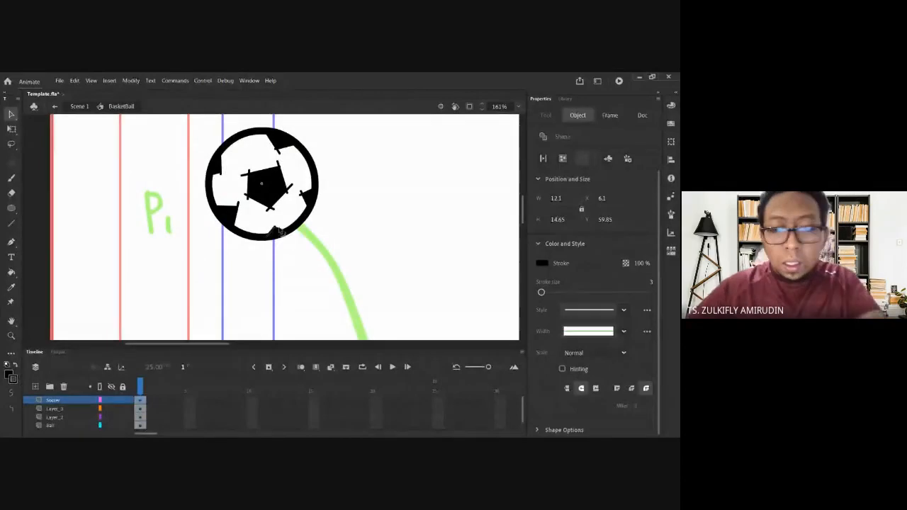
{"action": "left_click", "coordinate": [278, 212]}
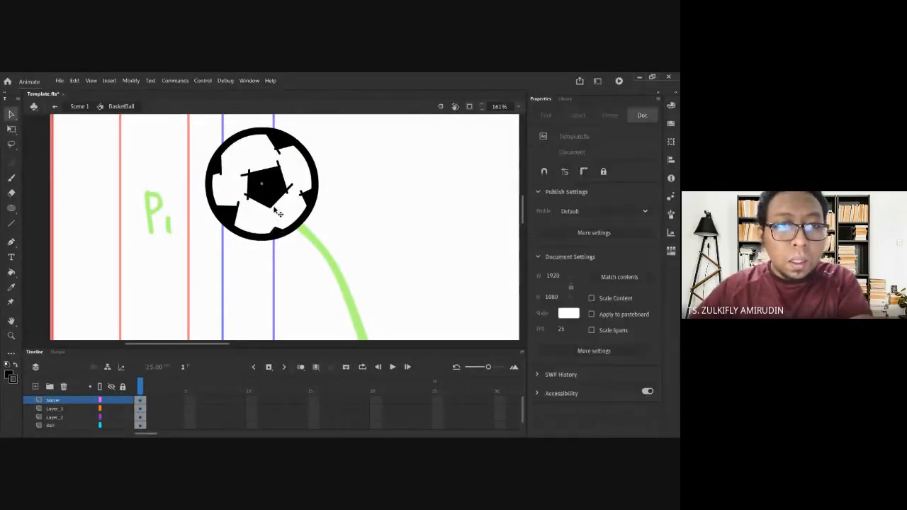
{"action": "left_click", "coordinate": [291, 199]}
{"action": "left_click", "coordinate": [293, 198]}
{"action": "left_click", "coordinate": [305, 200]}
{"action": "left_click", "coordinate": [287, 152]}
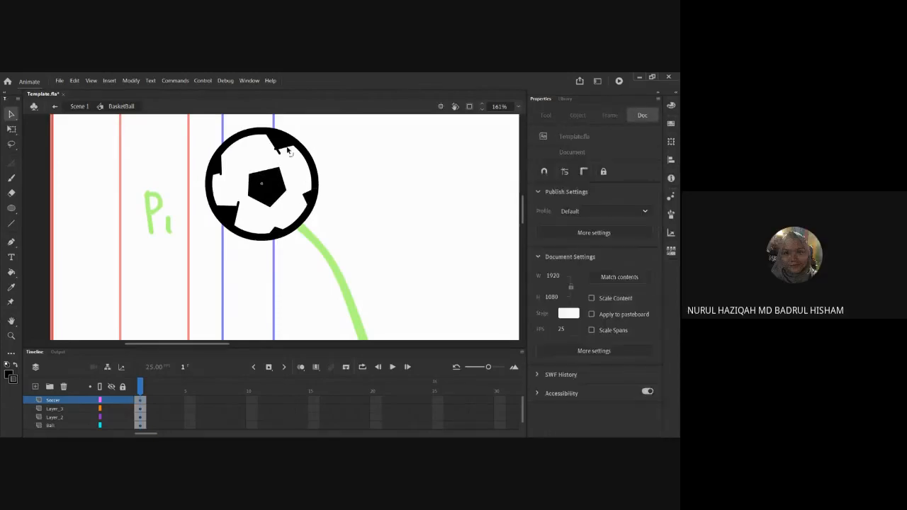
- Clean up the overhanging line ends and corners of the black patches along the ball's rim
{"action": "left_click", "coordinate": [282, 156]}
{"action": "left_click", "coordinate": [281, 156]}
{"action": "left_click", "coordinate": [241, 211]}
{"action": "left_click", "coordinate": [229, 206]}
{"action": "left_click", "coordinate": [223, 178]}
{"action": "left_click", "coordinate": [380, 204]}
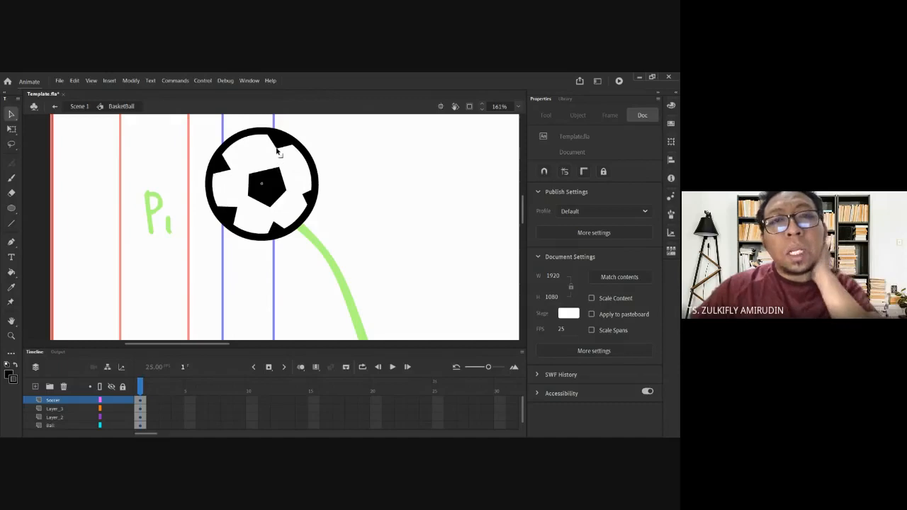
{"action": "left_click", "coordinate": [301, 198]}
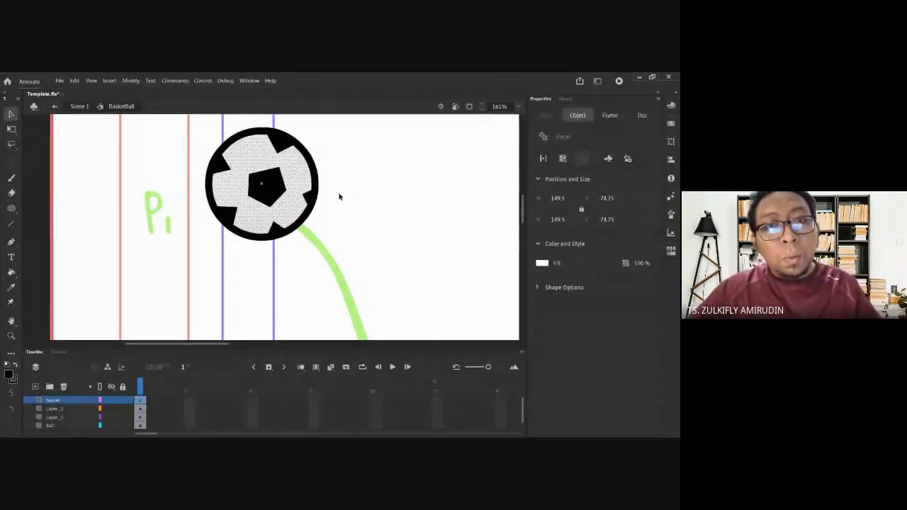
{"action": "left_click", "coordinate": [339, 196]}
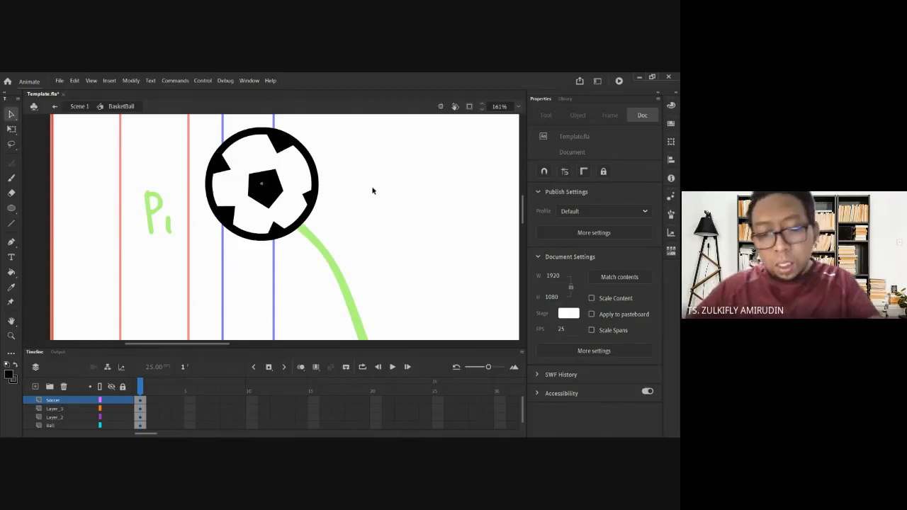
- Convert the ball symbol's Soccer layer into a guide layer and return to Scene 1
{"action": "key", "text": "ctrl+minus"}
{"action": "scroll", "coordinate": [371, 221], "scroll_direction": "right", "scroll_amount": 2}
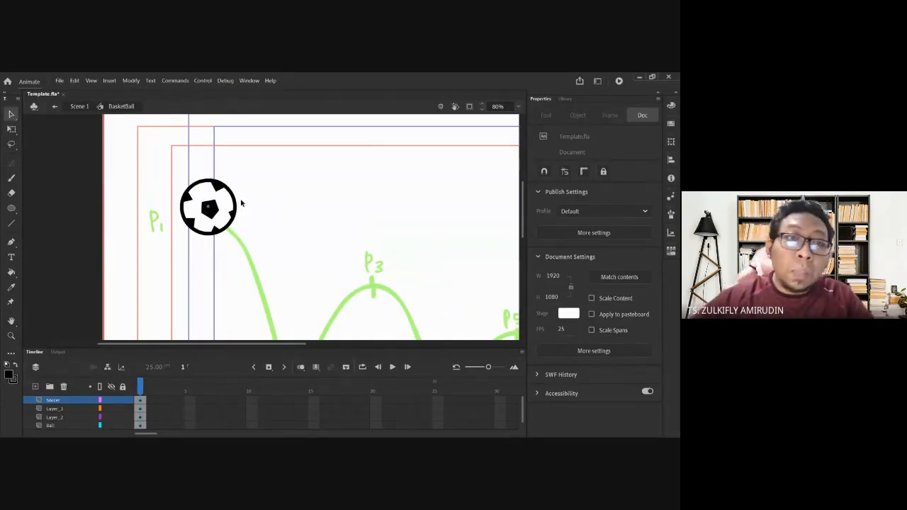
{"action": "scroll", "coordinate": [289, 253], "scroll_direction": "right", "scroll_amount": 2}
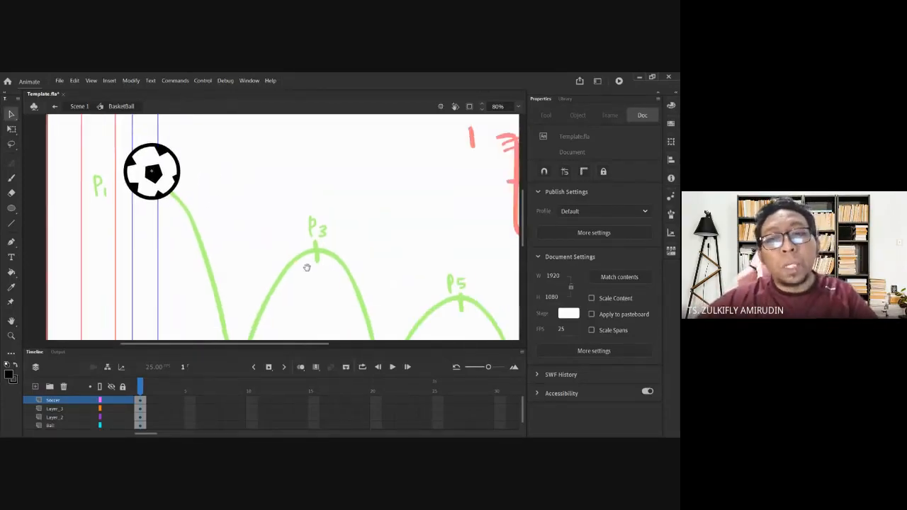
{"action": "key", "text": "ctrl+minus"}
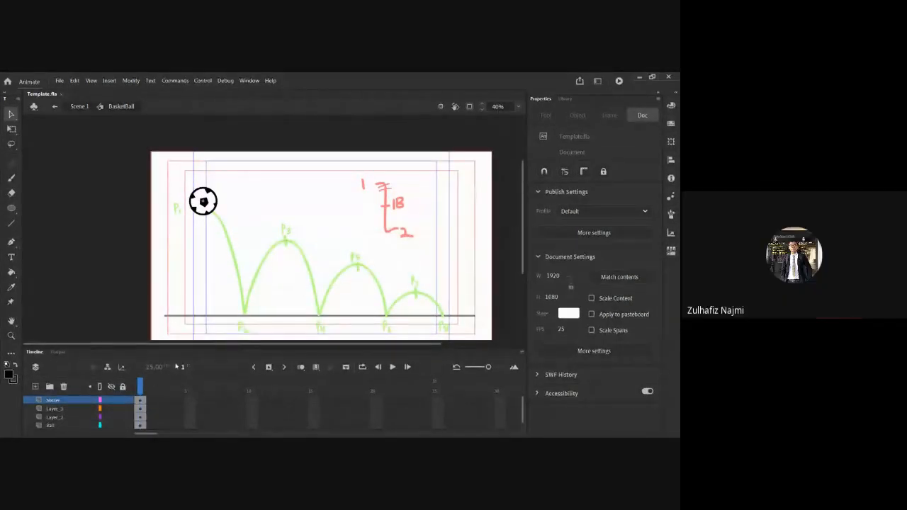
{"action": "left_click", "coordinate": [69, 400]}
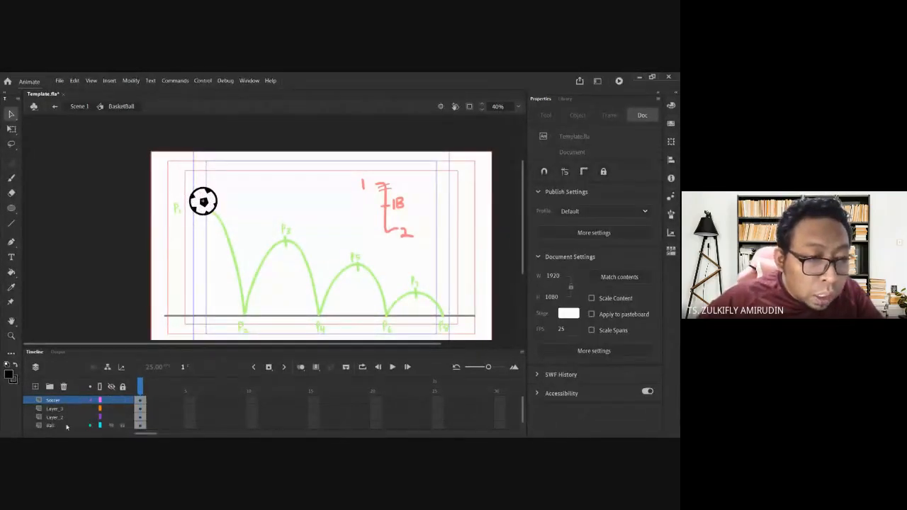
{"action": "left_click", "coordinate": [69, 401]}
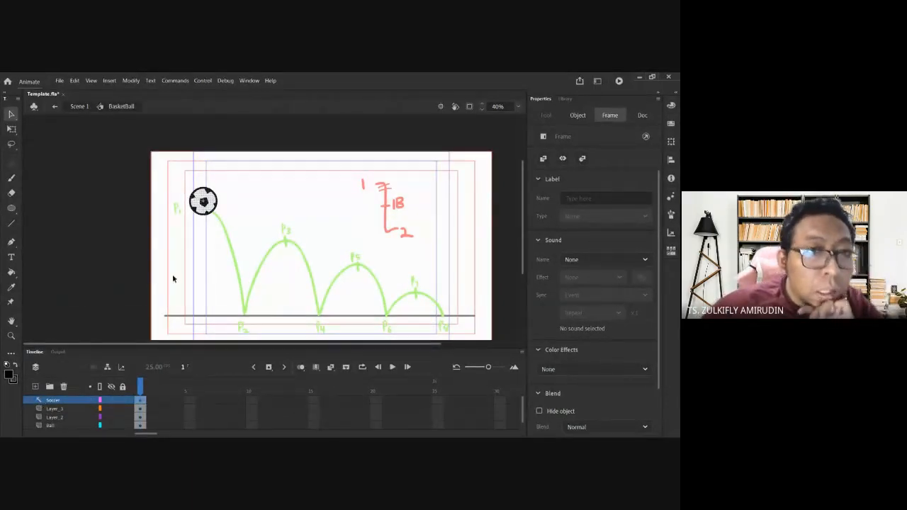
{"action": "left_click", "coordinate": [200, 268]}
{"action": "double_click", "coordinate": [224, 273]}
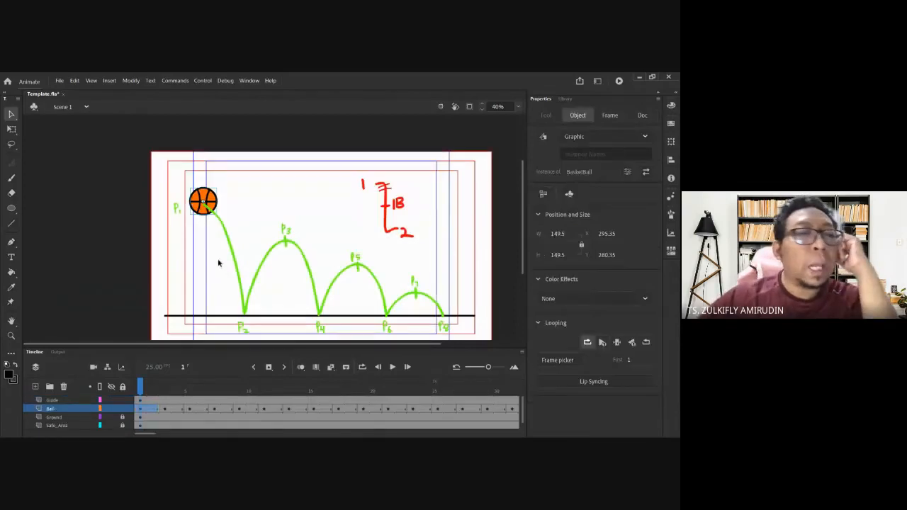
- Play the basketball animation in Scene 1 from the first frame and save the file
{"action": "left_click", "coordinate": [151, 391]}
{"action": "key", "text": "Return"}
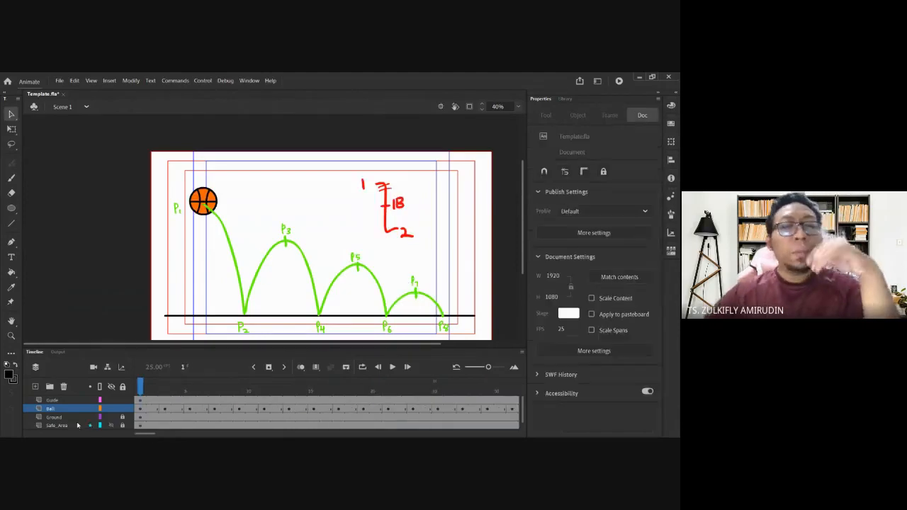
{"action": "key", "text": "ctrl+s"}
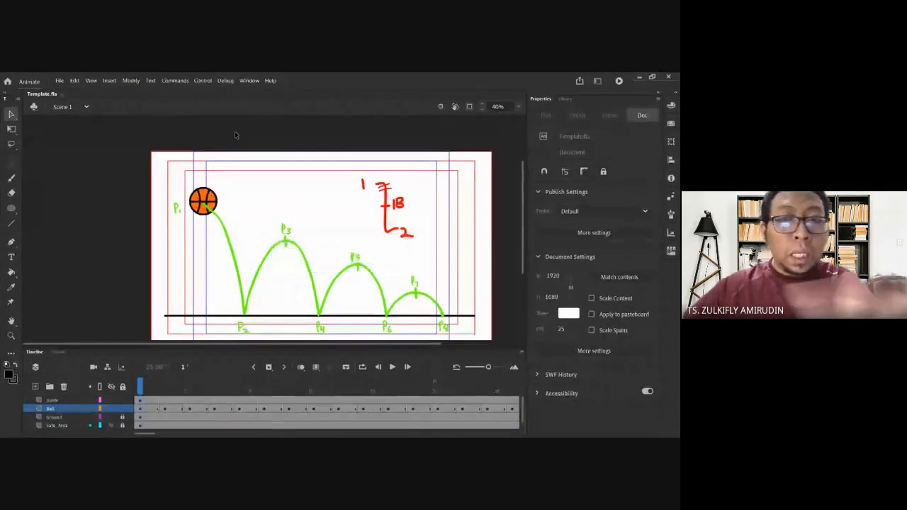
- Play the animation to frame 14, try moving the ball up off its arc near P3, and undo the move
{"action": "scroll", "coordinate": [218, 171], "scroll_direction": "right", "scroll_amount": 3}
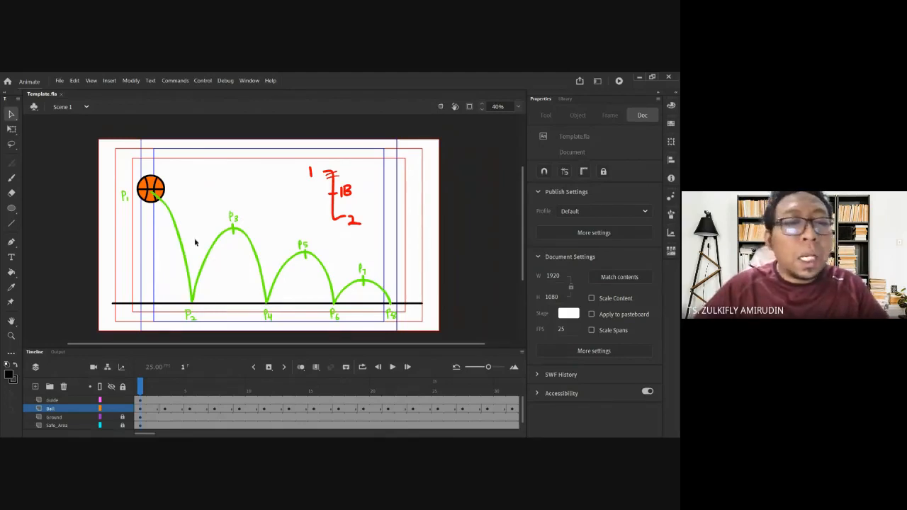
{"action": "key", "text": "Return"}
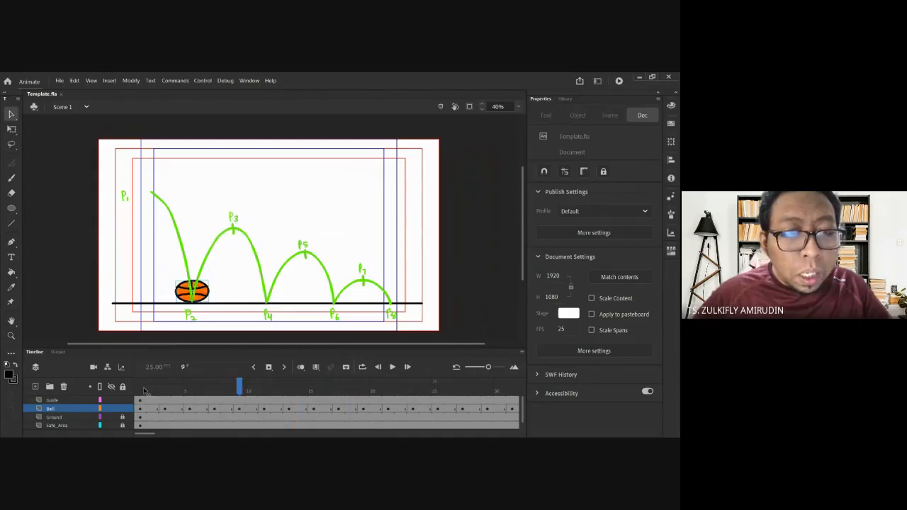
{"action": "key", "text": "Return"}
{"action": "left_click_drag", "start_coordinate": [231, 250], "coordinate": [217, 235]}
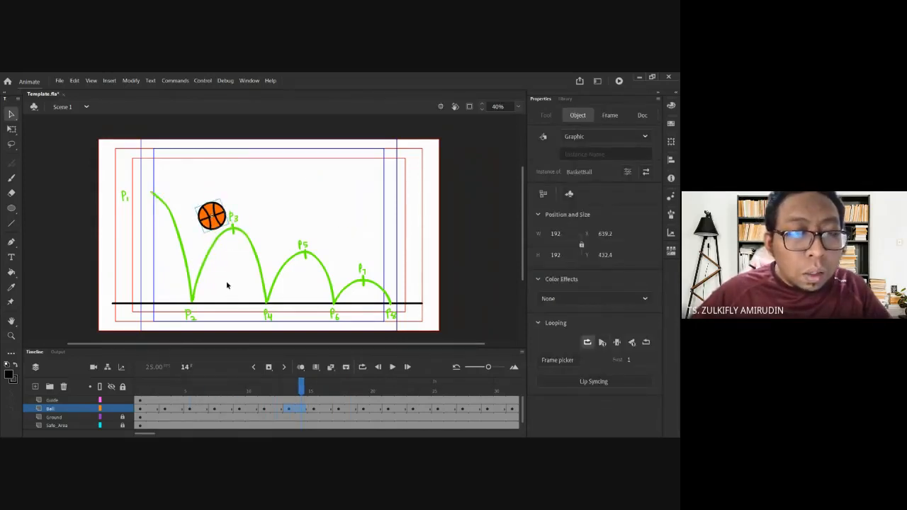
{"action": "key", "text": "ctrl+z"}
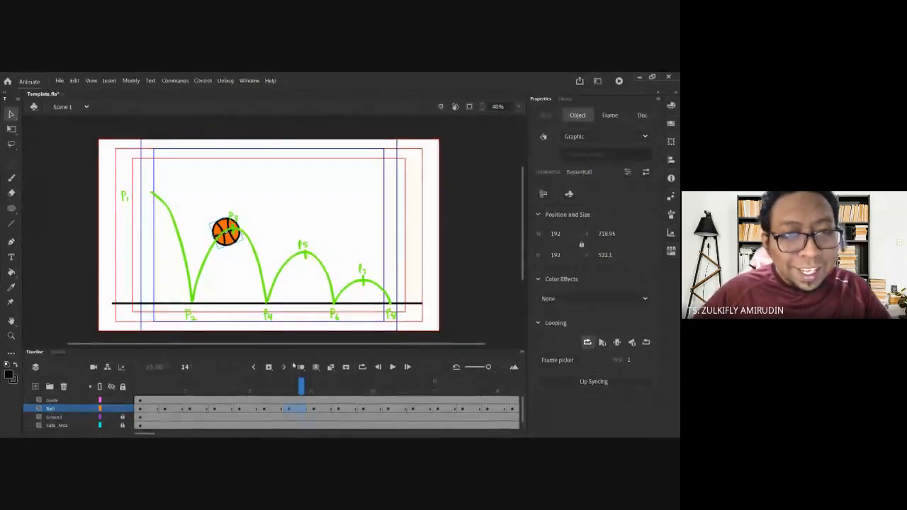
- Advance to frame 25 and move the squashed ball along the ground to the left of P4
{"action": "left_click", "coordinate": [300, 388]}
{"action": "key", "text": "period"}
{"action": "key", "text": "period"}
{"action": "key", "text": "period"}
{"action": "key", "text": "period"}
{"action": "key", "text": "period"}
{"action": "key", "text": "period"}
{"action": "key", "text": "period"}
{"action": "key", "text": "period"}
{"action": "key", "text": "period"}
{"action": "key", "text": "period"}
{"action": "key", "text": "period"}
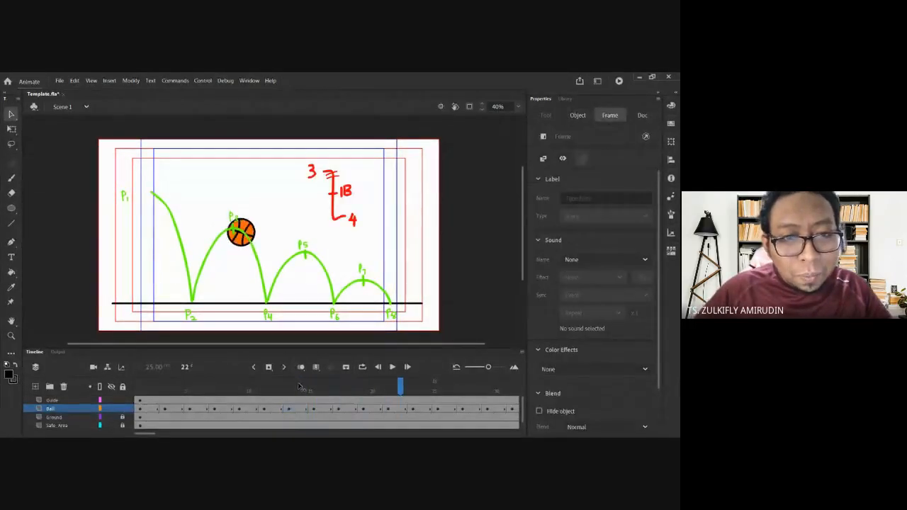
{"action": "left_click", "coordinate": [270, 328]}
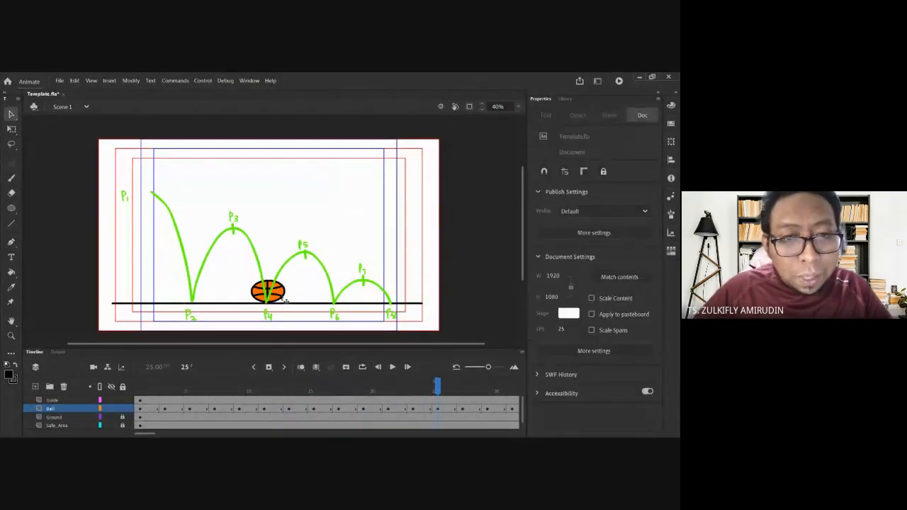
{"action": "left_click_drag", "start_coordinate": [282, 298], "coordinate": [256, 297]}
{"action": "left_click", "coordinate": [246, 318]}
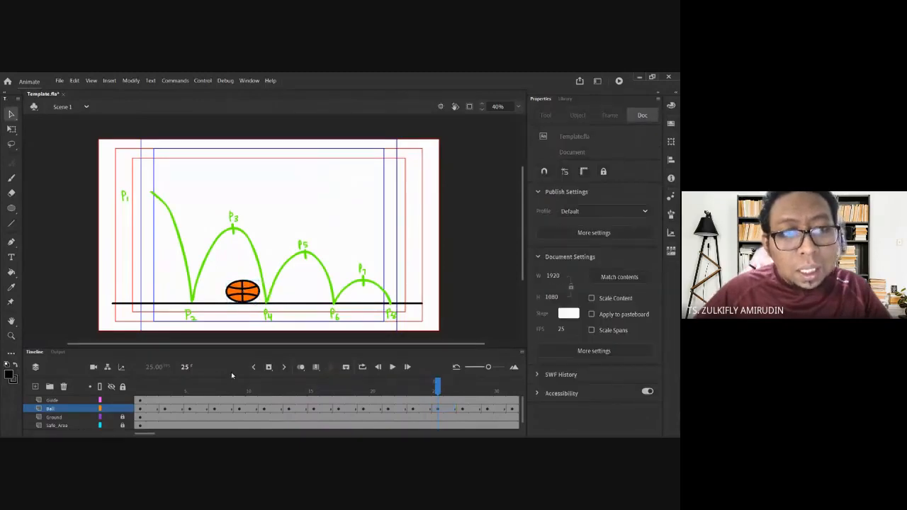
- Undo the last move of the squashed ball at frame 25 and play the animation from there
{"action": "key", "text": "ctrl+z"}
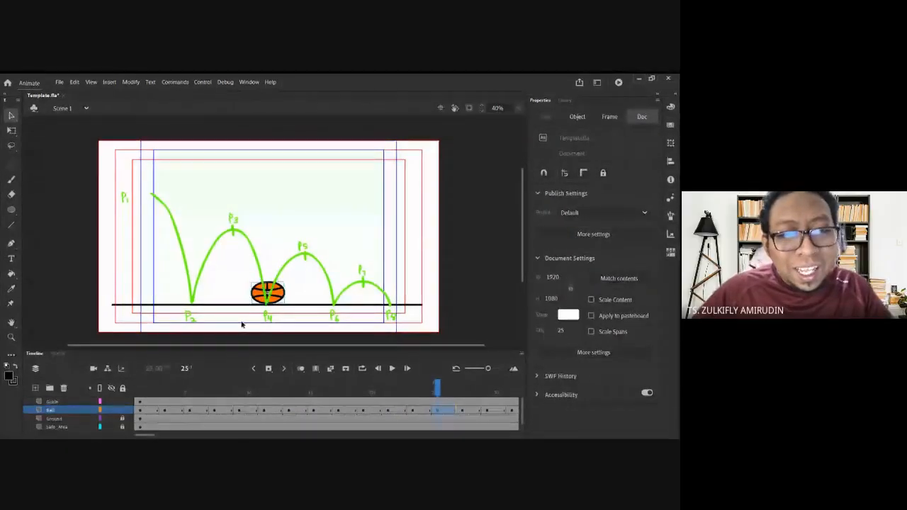
{"action": "left_click", "coordinate": [447, 387]}
{"action": "key", "text": "Return"}
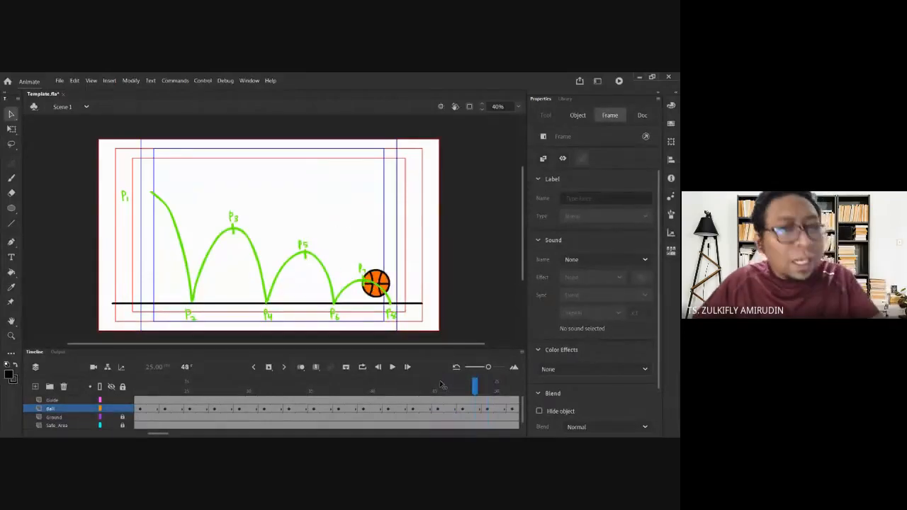
- Return to frame 1 with nothing selected and save the file
{"action": "left_click", "coordinate": [139, 388]}
{"action": "left_click", "coordinate": [107, 173]}
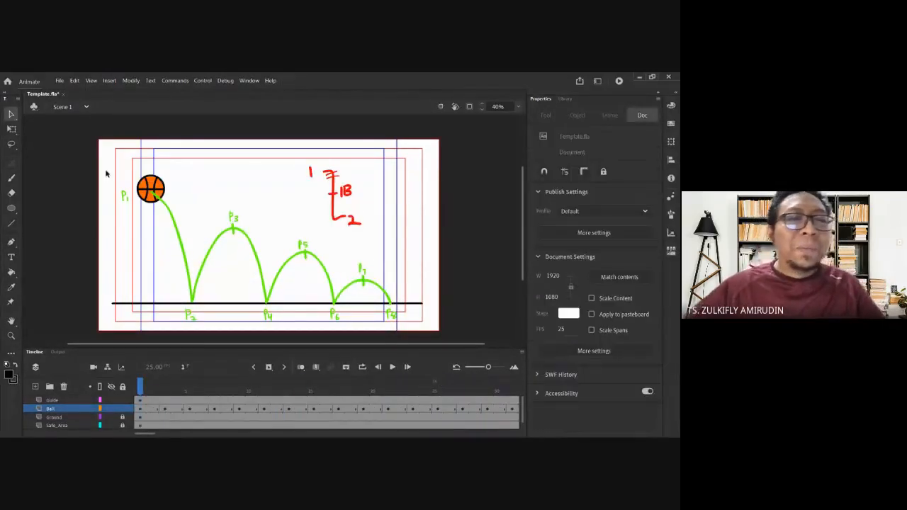
{"action": "key", "text": "ctrl+s"}
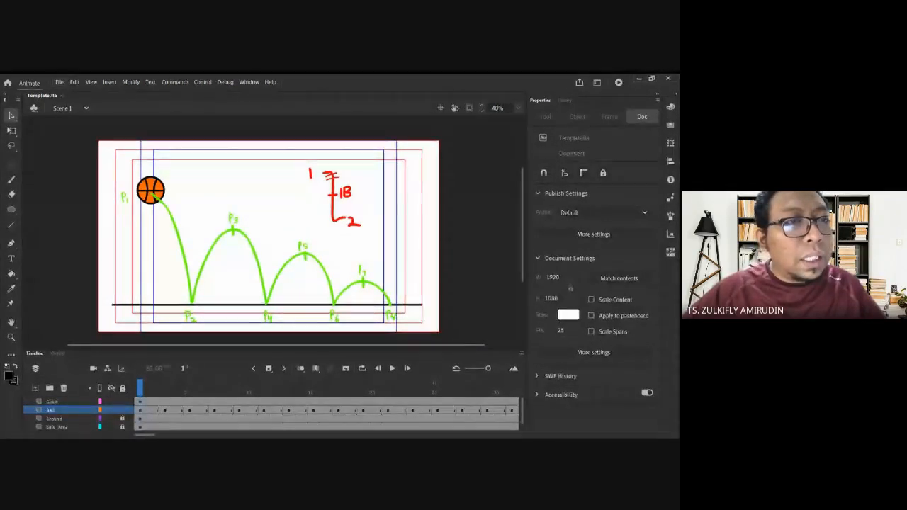
- Save the document under a new file name made of "Task01_" followed by the student's name
{"action": "key", "text": "ctrl+shift+s"}
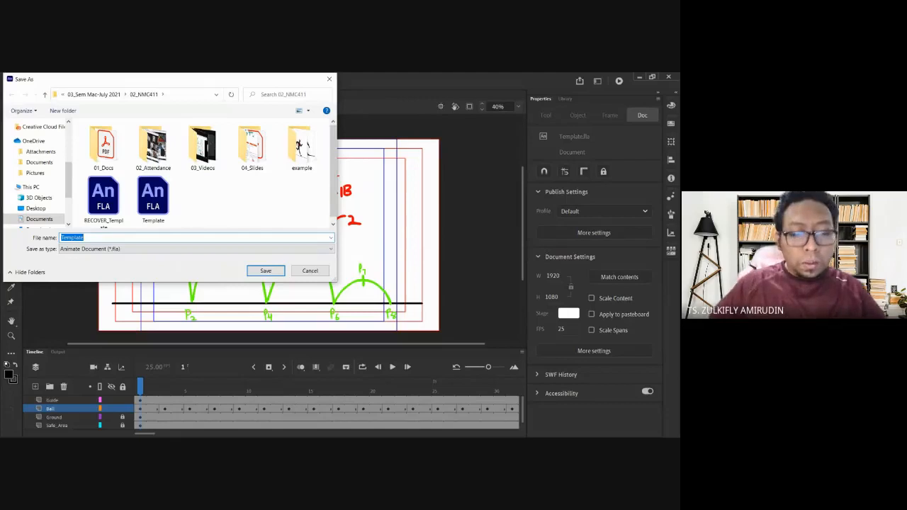
{"action": "type", "text": "Task"}
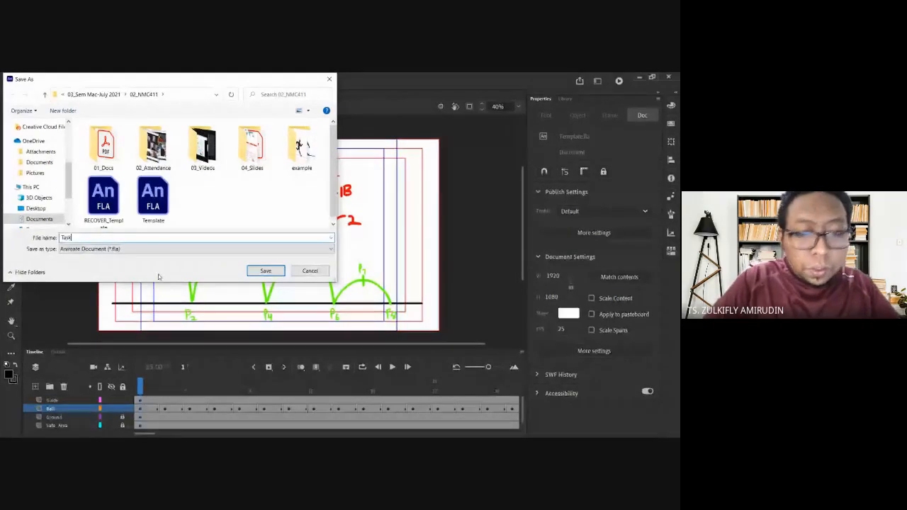
{"action": "type", "text": "01_"}
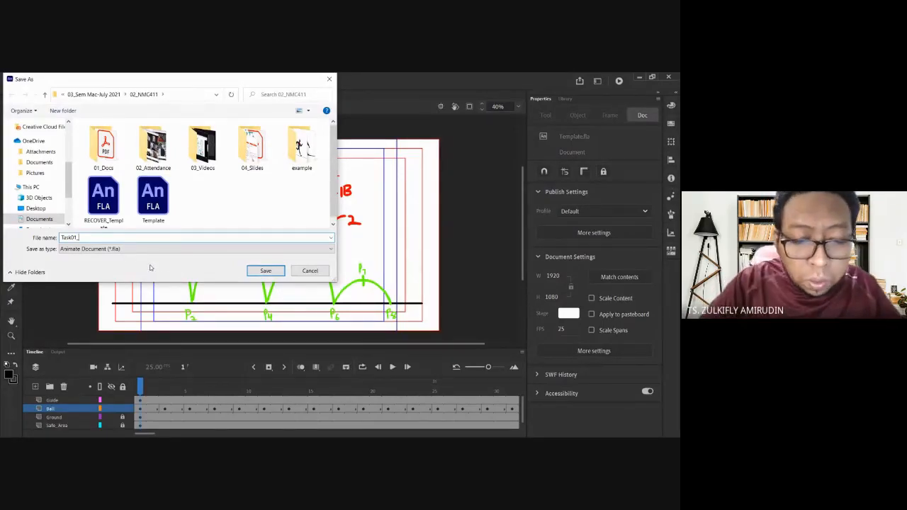
{"action": "type", "text": "hafiz"}
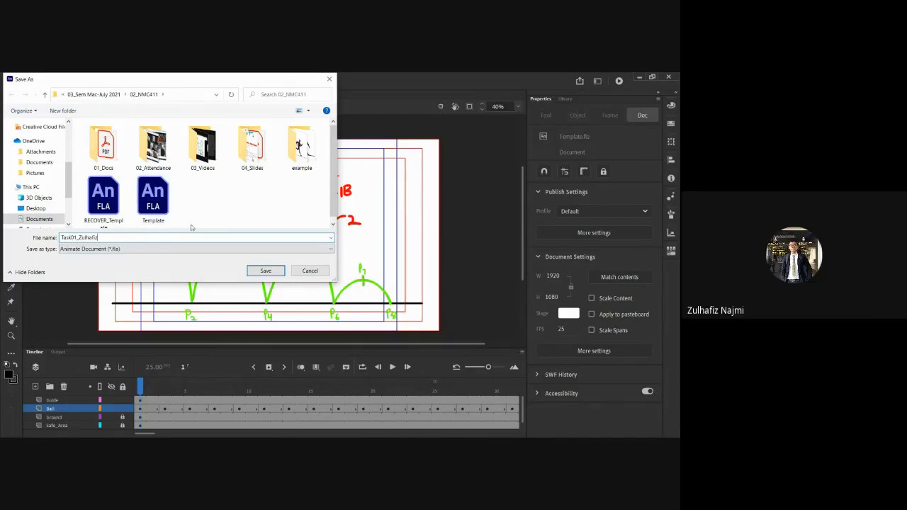
{"action": "key", "text": "Return"}
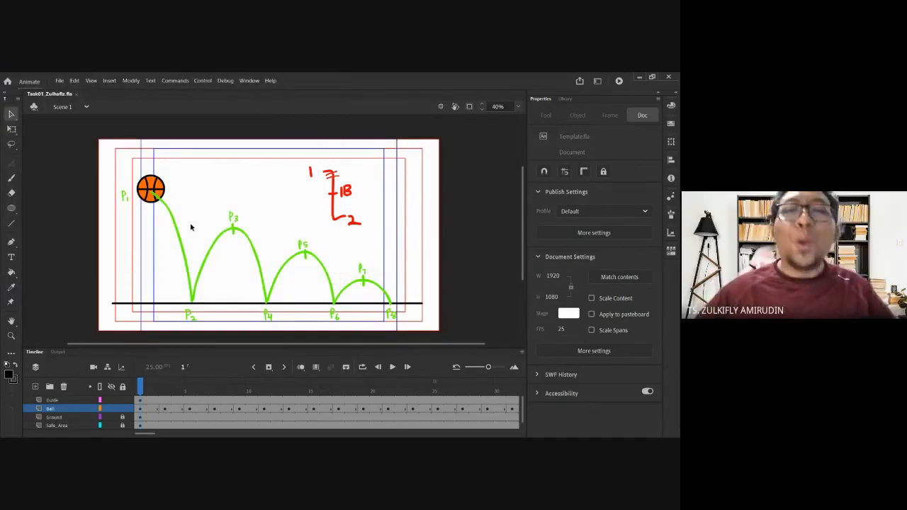
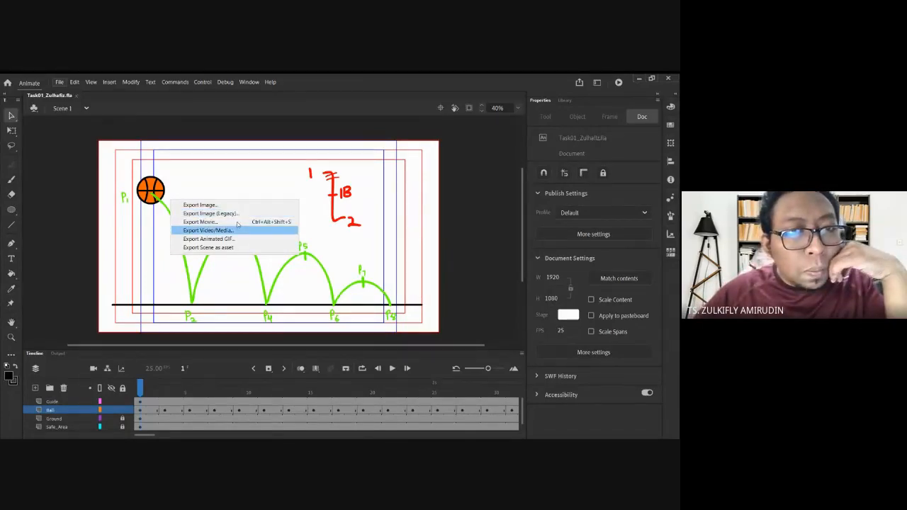
- Open the video export settings for the entire movie and set the render width to 960 px
{"action": "left_click", "coordinate": [237, 231]}
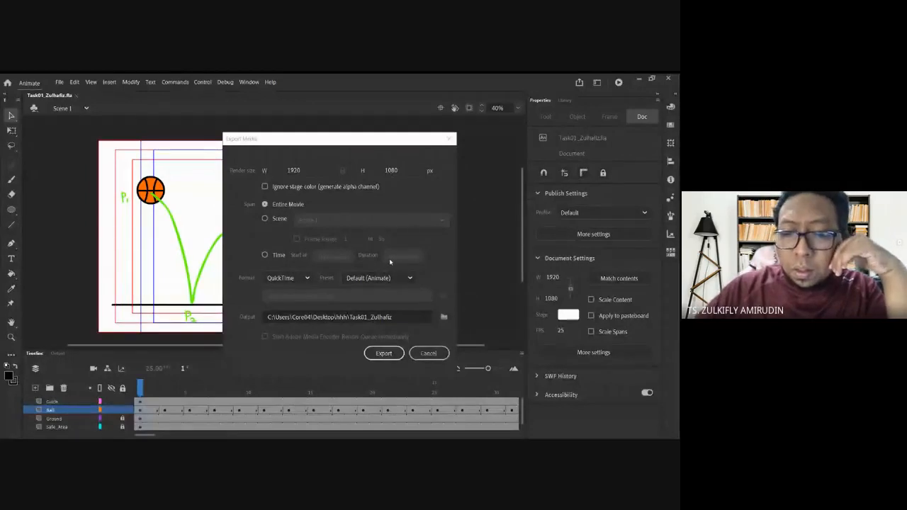
{"action": "left_click", "coordinate": [304, 143]}
{"action": "type", "text": "960"}
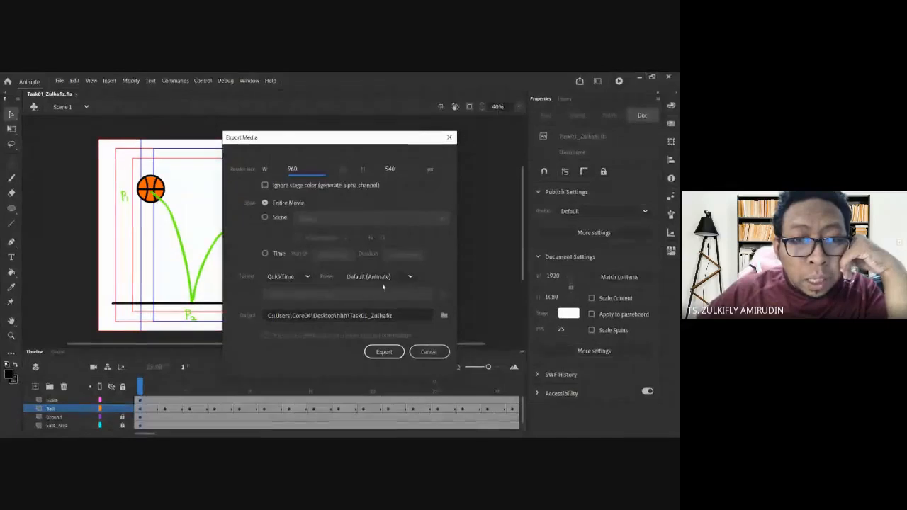
- Choose the Desktop folder as the export destination and export the QuickTime video
{"action": "left_click", "coordinate": [443, 316]}
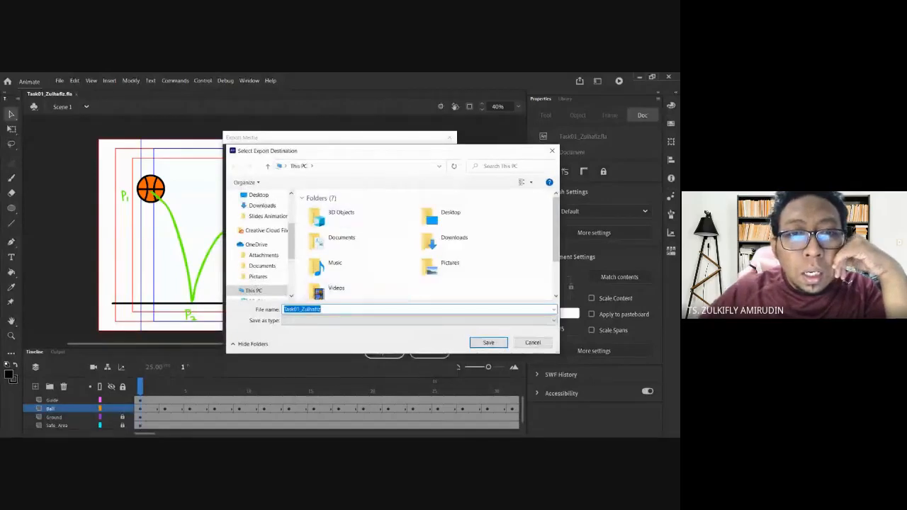
{"action": "scroll", "coordinate": [262, 245], "scroll_direction": "down", "scroll_amount": 1}
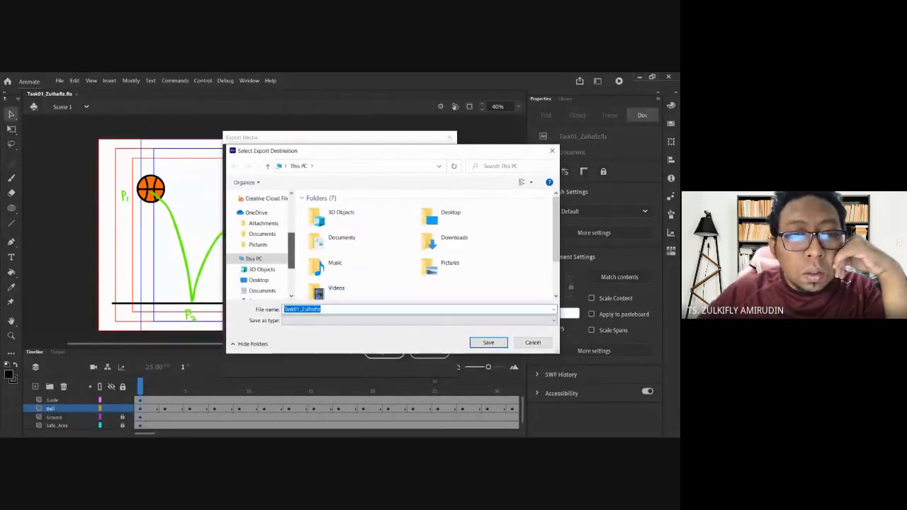
{"action": "scroll", "coordinate": [263, 245], "scroll_direction": "down", "scroll_amount": 1}
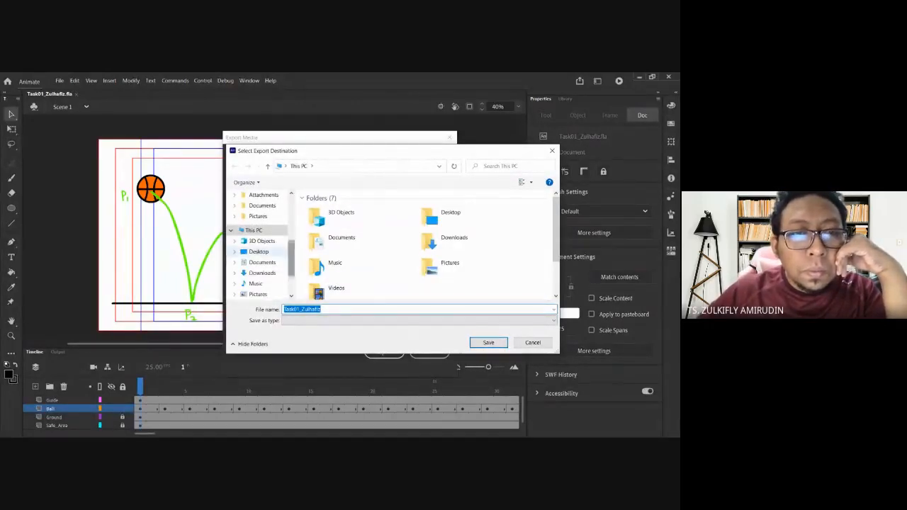
{"action": "left_click", "coordinate": [259, 251]}
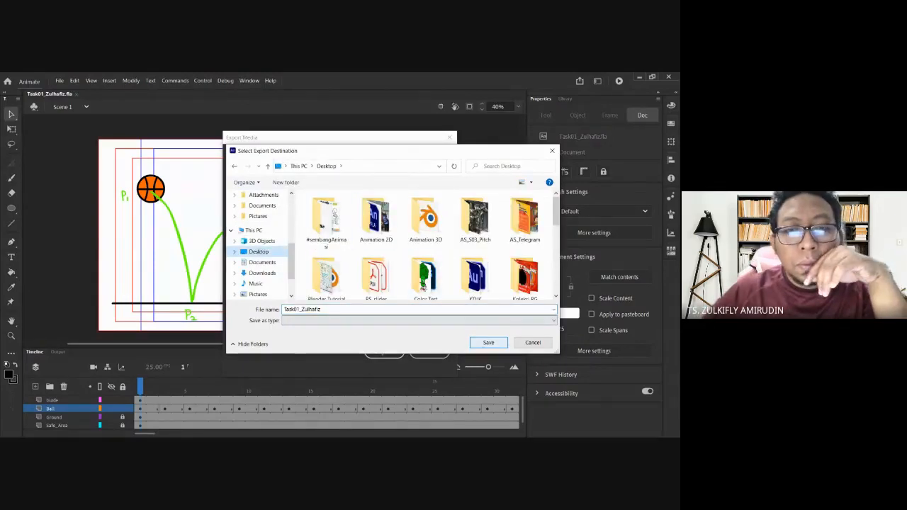
{"action": "left_click", "coordinate": [488, 342]}
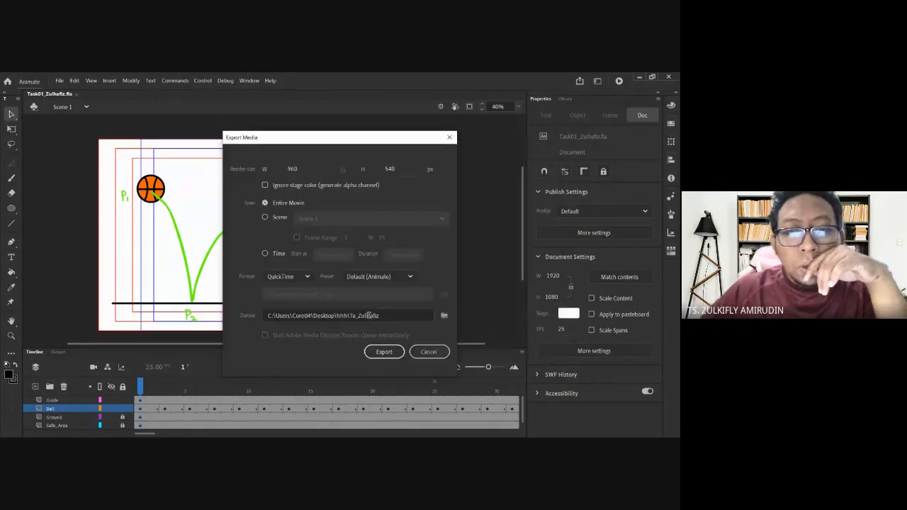
{"action": "left_click", "coordinate": [384, 353]}
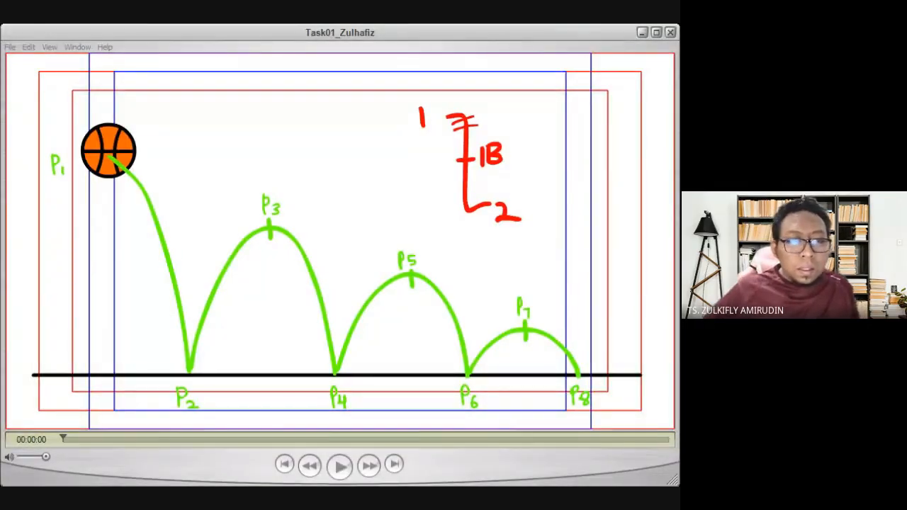
- Switch to the exported video in the media player and replay the bouncing ball to check it
{"action": "key", "text": "alt+Tab"}
{"action": "key", "text": "space"}
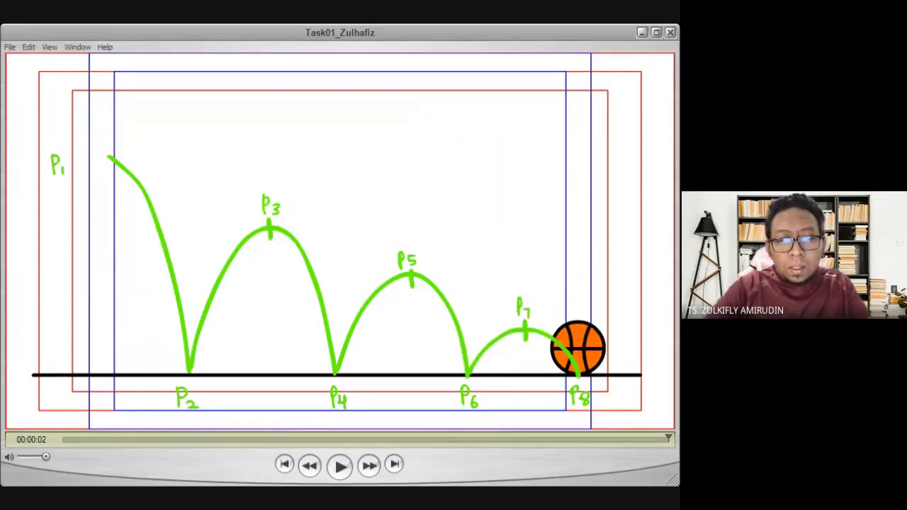
{"action": "key", "text": "space"}
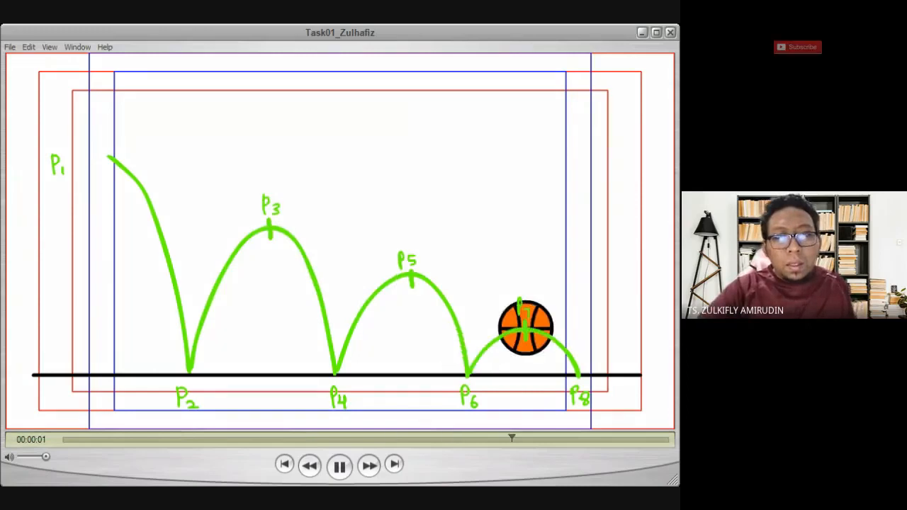
{"action": "key", "text": "space"}
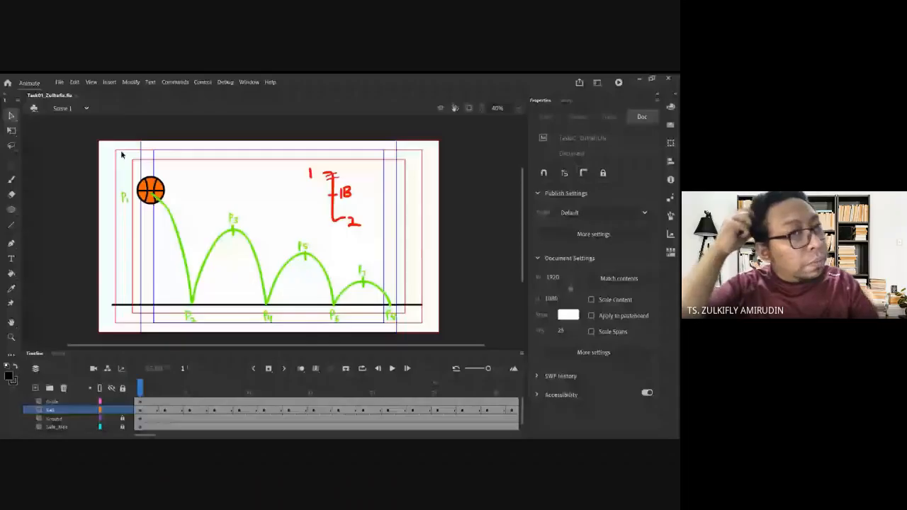
- Add a two-line static text at the stage's upper-left corner with the student's name and "Task01"
{"action": "left_click", "coordinate": [12, 259]}
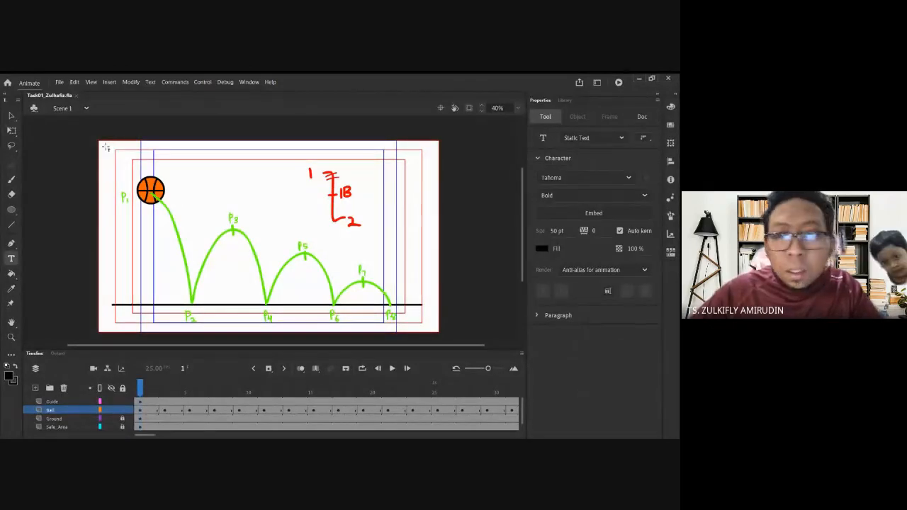
{"action": "left_click", "coordinate": [107, 145]}
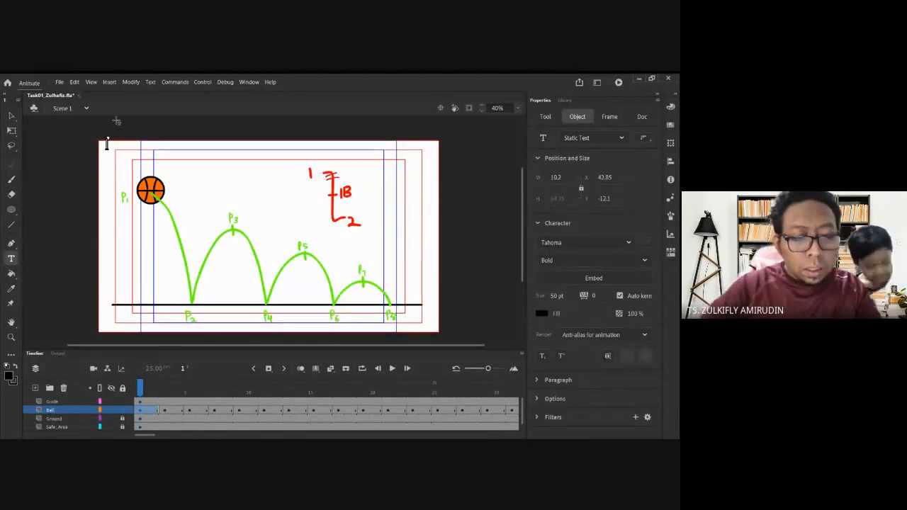
{"action": "type", "text": "Zulhafiz"}
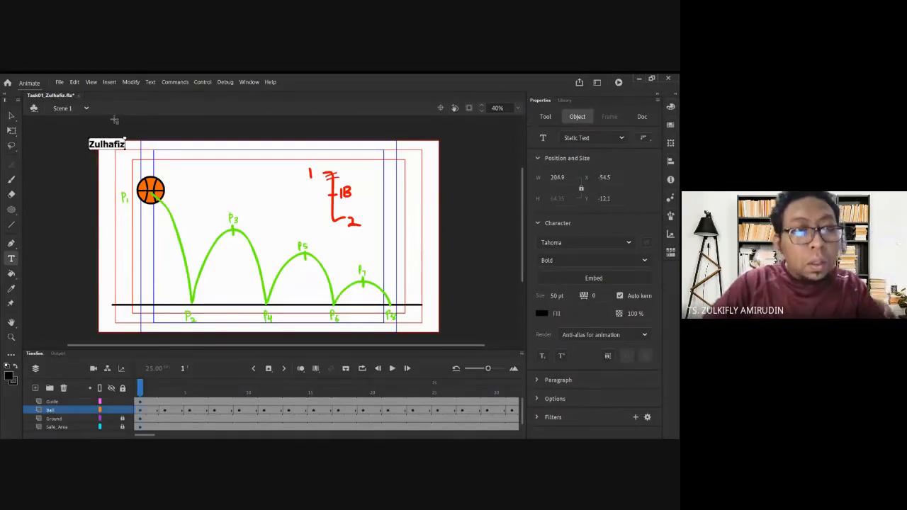
{"action": "key", "text": "Return"}
{"action": "type", "text": "Task01"}
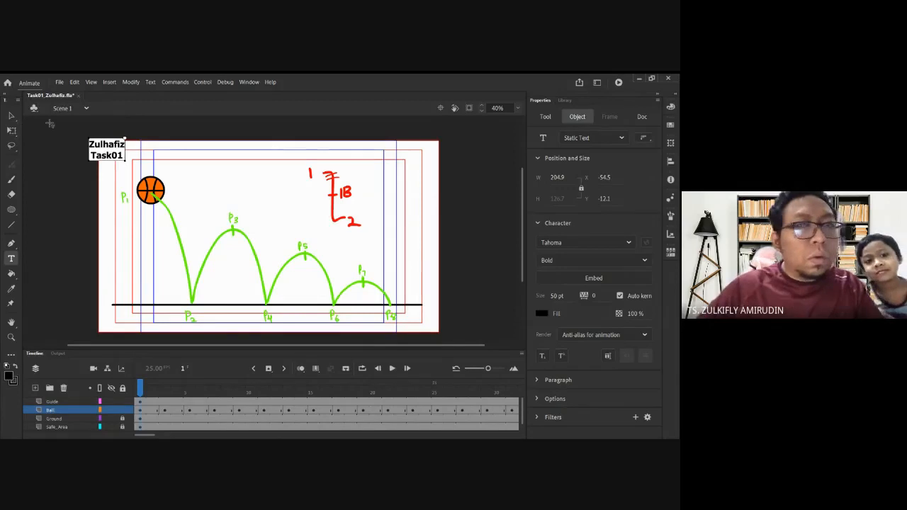
{"action": "key", "text": "ctrl+a"}
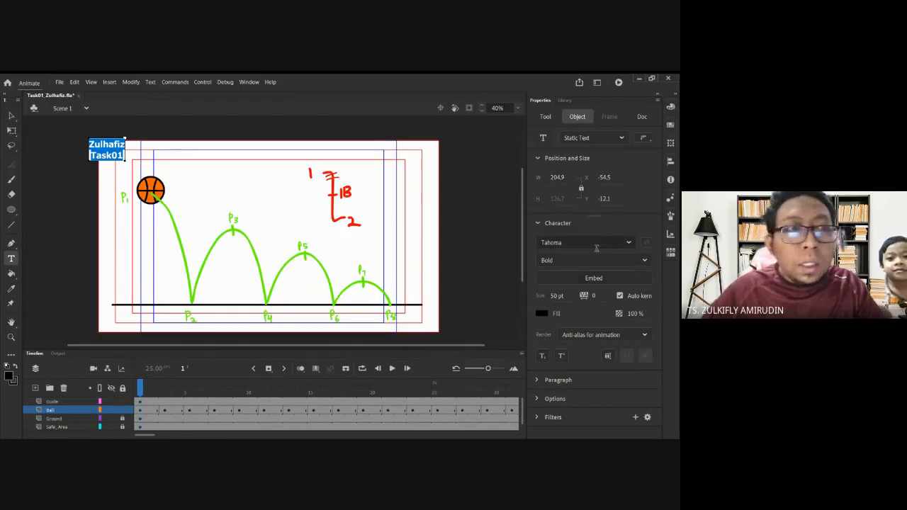
- Move the name and task text fully inside the stage's upper-left corner and save the file
{"action": "left_click", "coordinate": [12, 116]}
{"action": "left_click_drag", "start_coordinate": [97, 148], "coordinate": [112, 151]}
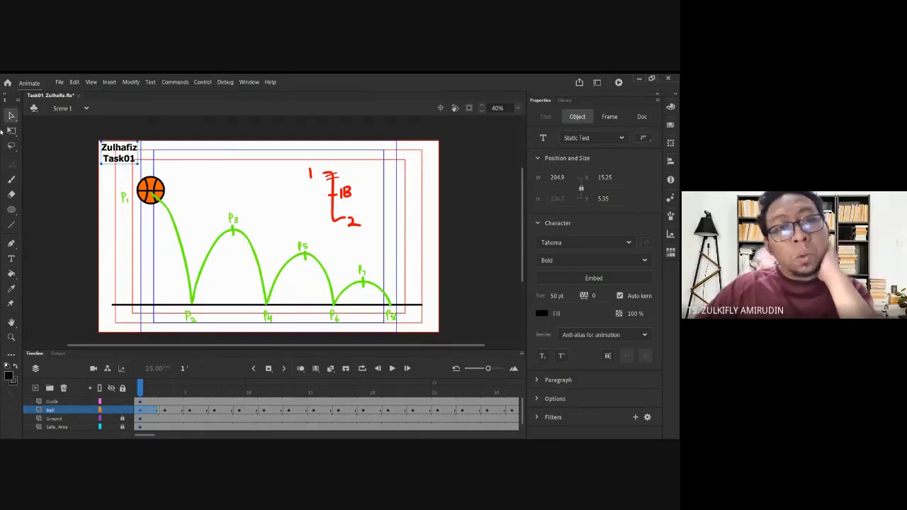
{"action": "left_click", "coordinate": [194, 189]}
{"action": "key", "text": "ctrl+s"}
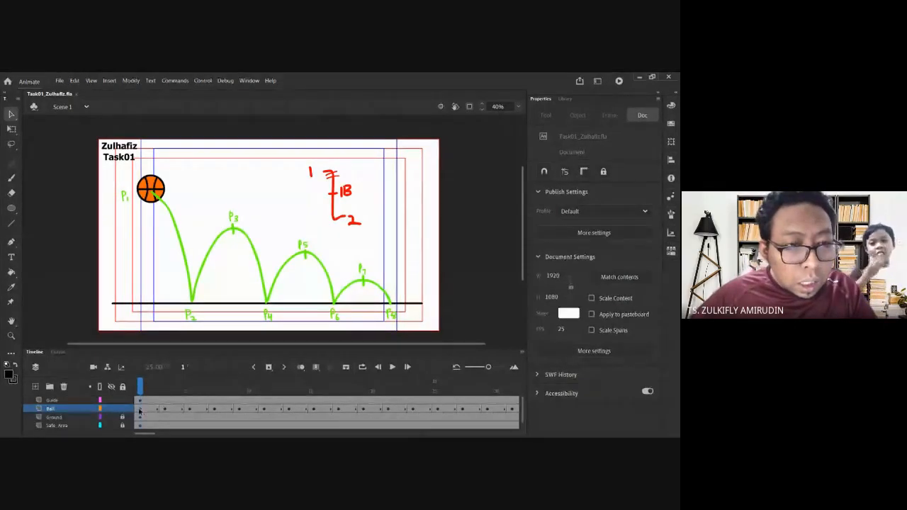
- Delete the name and task text from the first frame of the Ball layer
{"action": "left_click", "coordinate": [139, 383]}
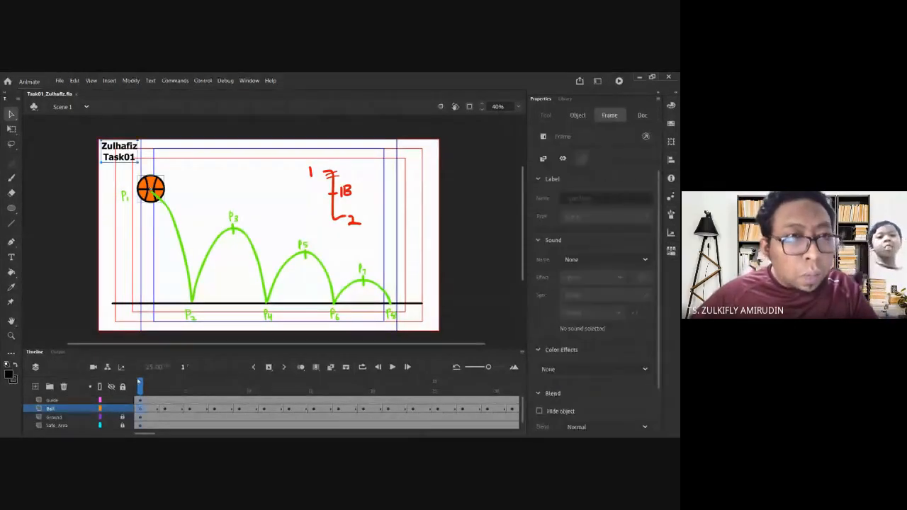
{"action": "left_click", "coordinate": [110, 179]}
{"action": "left_click", "coordinate": [110, 152]}
{"action": "key", "text": "Delete"}
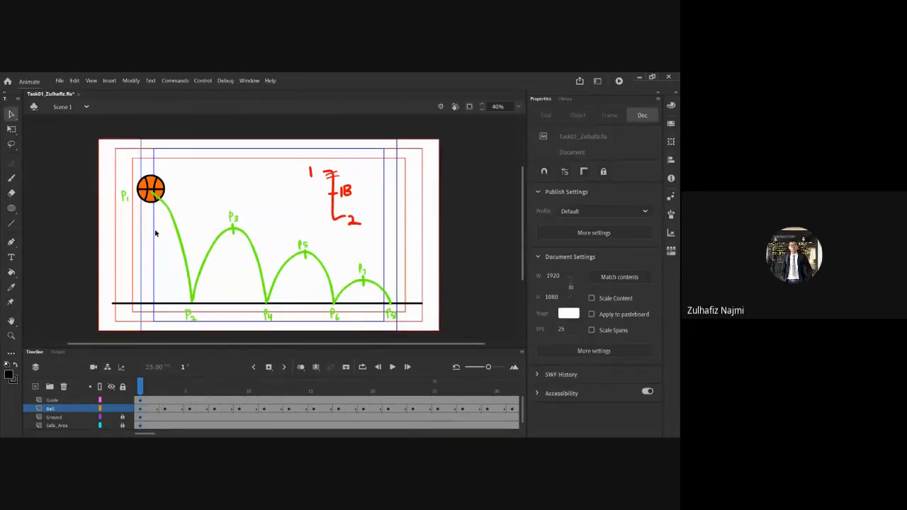
- Add a new layer above the Ball layer and set the Classic Brush to a dark blue fill at size 10
{"action": "left_click", "coordinate": [140, 410]}
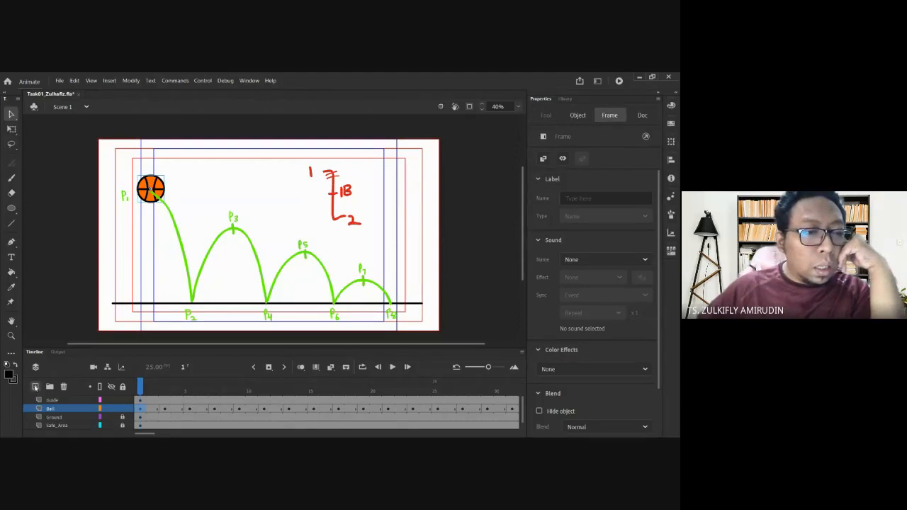
{"action": "left_click", "coordinate": [35, 387]}
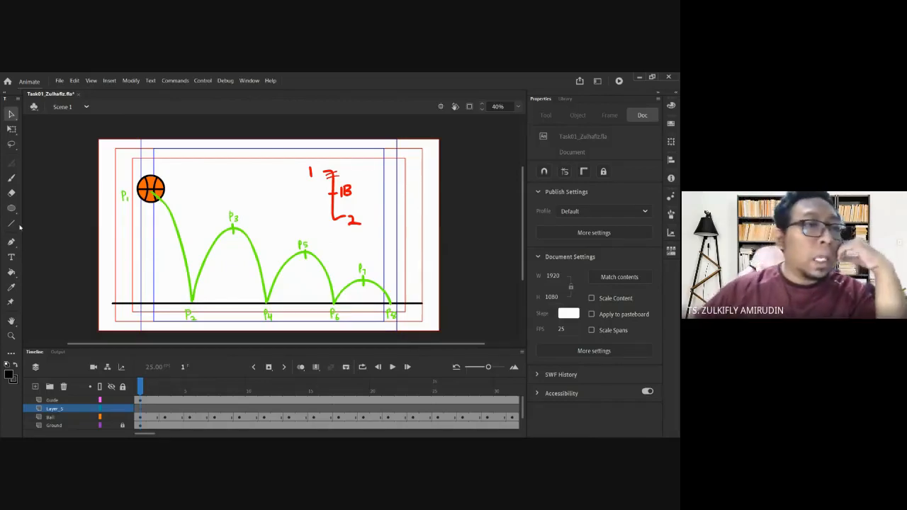
{"action": "left_click", "coordinate": [12, 179]}
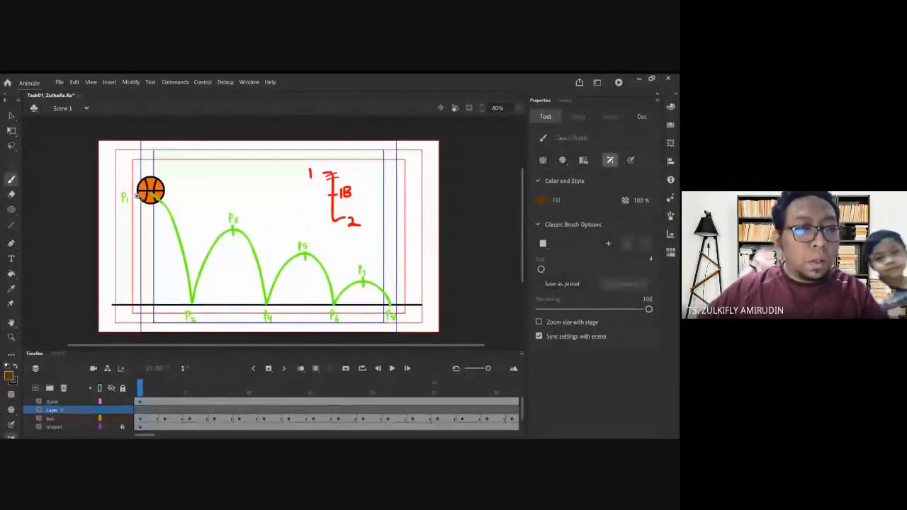
{"action": "scroll", "coordinate": [140, 198], "scroll_direction": "up", "scroll_amount": 2}
{"action": "left_click_drag", "start_coordinate": [248, 198], "coordinate": [222, 192]}
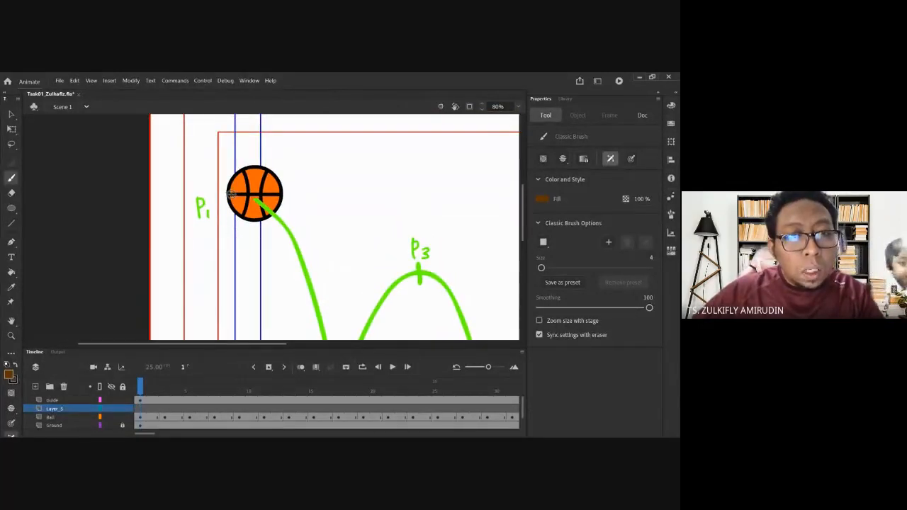
{"action": "left_click_drag", "start_coordinate": [541, 267], "coordinate": [544, 267]}
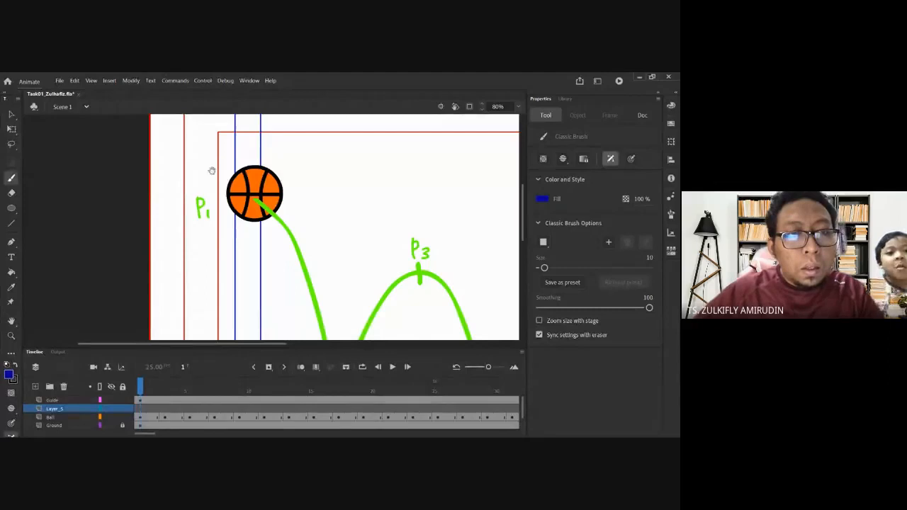
- Brush a wavy dark blue tail from the ball's near edge out past P1 on frame 1 of the new layer
{"action": "left_click_drag", "start_coordinate": [212, 171], "coordinate": [203, 187]}
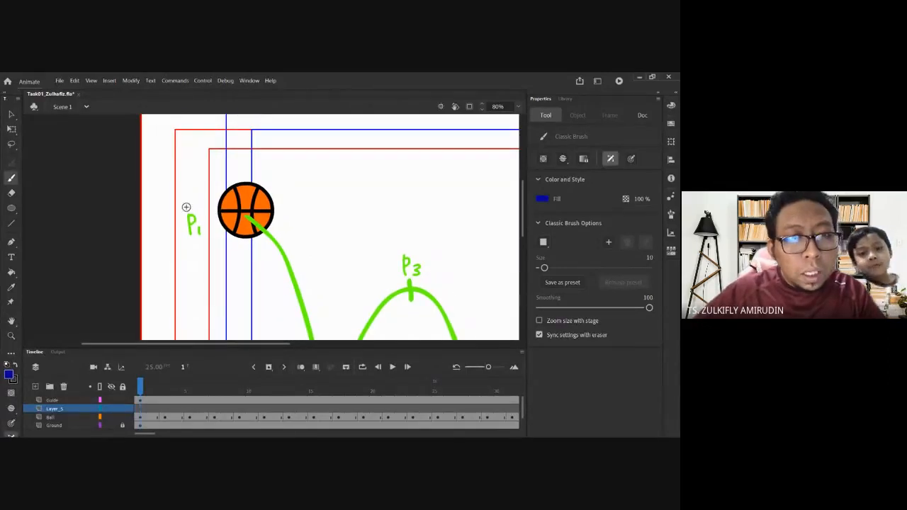
{"action": "mouse_move", "coordinate": [210, 208]}
{"action": "left_mouse_down"}
{"action": "mouse_move", "coordinate": [187, 222]}
{"action": "mouse_move", "coordinate": [191, 232]}
{"action": "mouse_move", "coordinate": [209, 216]}
{"action": "mouse_move", "coordinate": [238, 219]}
{"action": "left_mouse_up"}
{"action": "key", "text": "ctrl+z"}
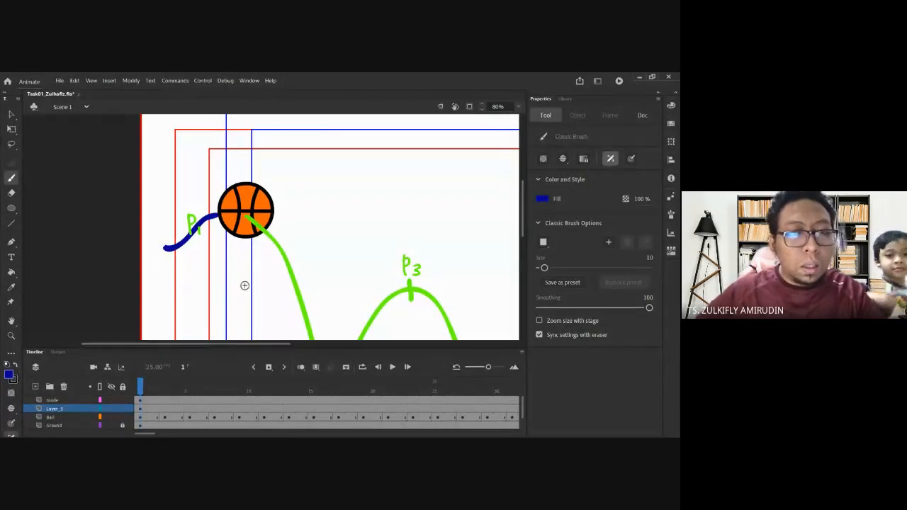
{"action": "scroll", "coordinate": [245, 285], "scroll_direction": "down", "scroll_amount": 3}
{"action": "key", "text": "ctrl+minus"}
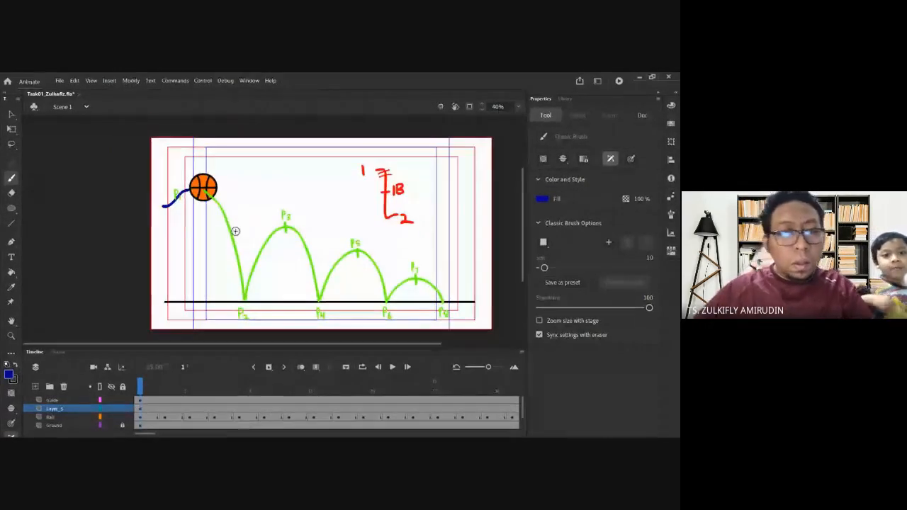
- Insert a blank keyframe on the tail layer at frame 9, where the ball is squashed on the ground at P2
{"action": "left_click", "coordinate": [150, 384]}
{"action": "key", "text": "period"}
{"action": "key", "text": "period"}
{"action": "key", "text": "period"}
{"action": "key", "text": "period"}
{"action": "key", "text": "period"}
{"action": "key", "text": "comma"}
{"action": "key", "text": "period"}
{"action": "key", "text": "period"}
{"action": "key", "text": "period"}
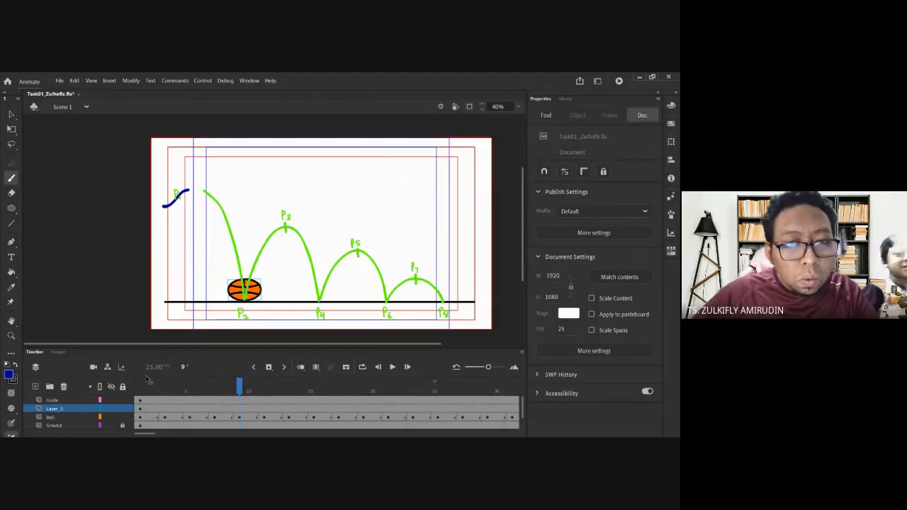
{"action": "left_click", "coordinate": [238, 409]}
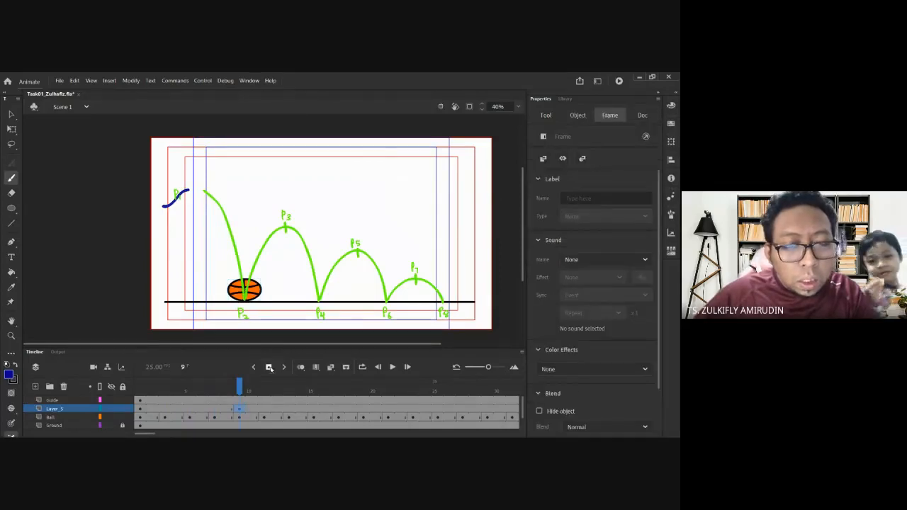
{"action": "left_click", "coordinate": [269, 367]}
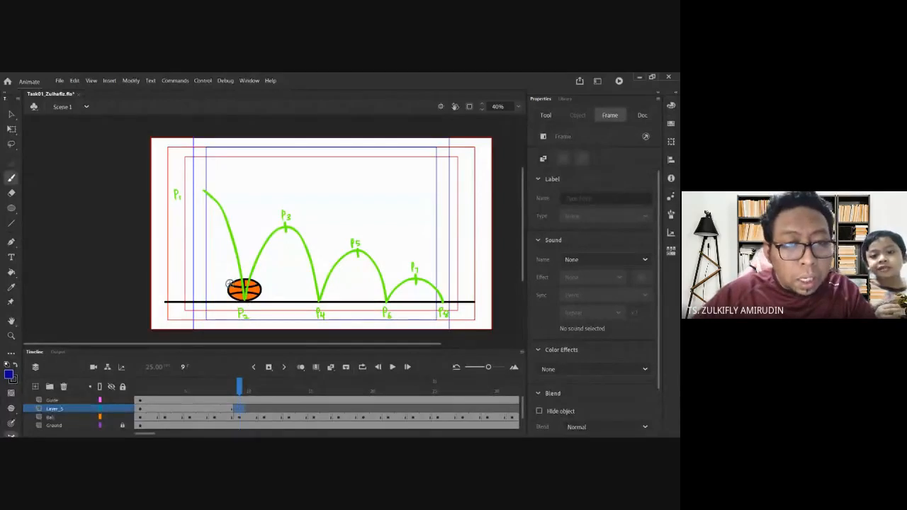
- Move the tail on frame 1 slightly upward so its end meets the ball's horizontal seam
{"action": "left_click", "coordinate": [144, 392]}
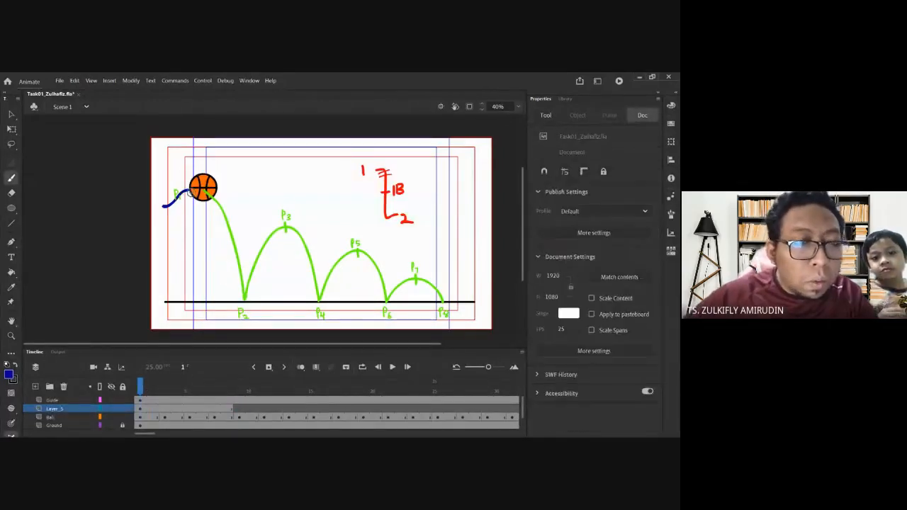
{"action": "scroll", "coordinate": [190, 193], "scroll_direction": "up", "scroll_amount": 1}
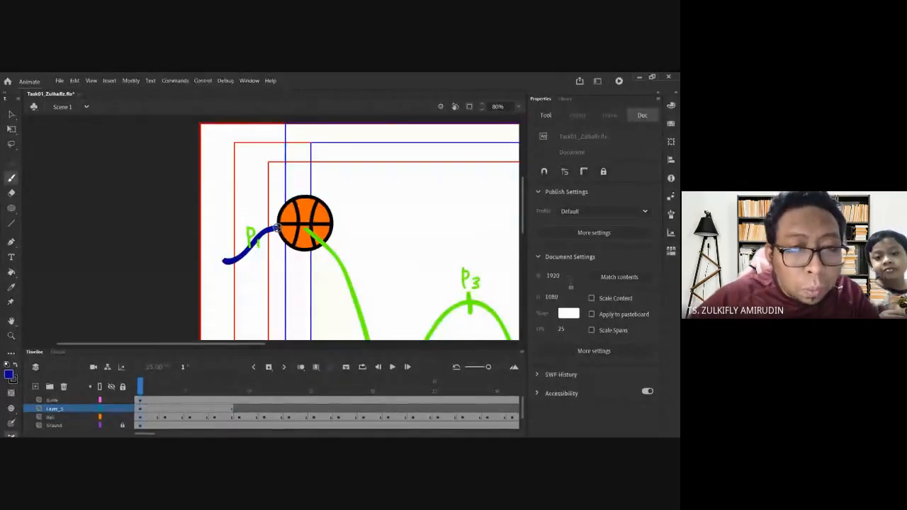
{"action": "key", "text": "v"}
{"action": "left_click", "coordinate": [276, 233]}
{"action": "left_click_drag", "start_coordinate": [274, 231], "coordinate": [275, 226]}
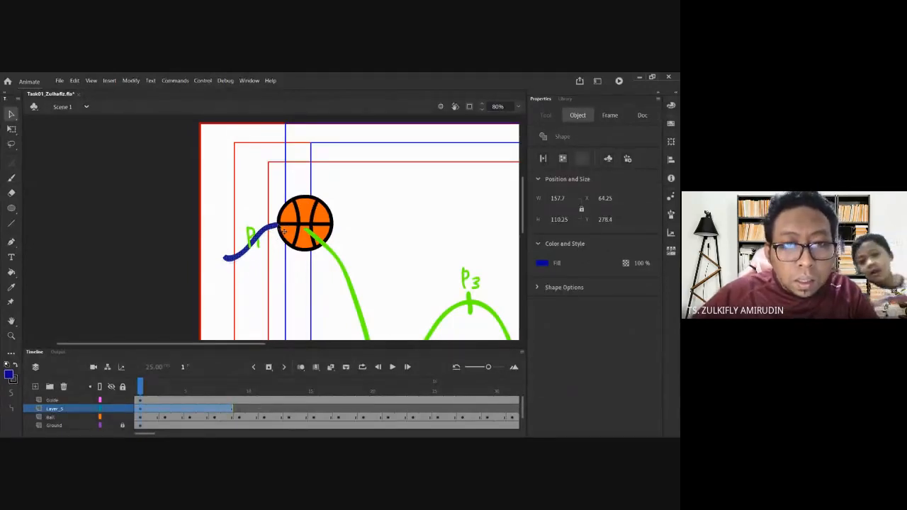
- Hide the Guide layer and brush a wavy tail rising from the top of the squashed ball at frame 9
{"action": "left_click", "coordinate": [238, 409]}
{"action": "scroll", "coordinate": [379, 283], "scroll_direction": "down", "scroll_amount": 5}
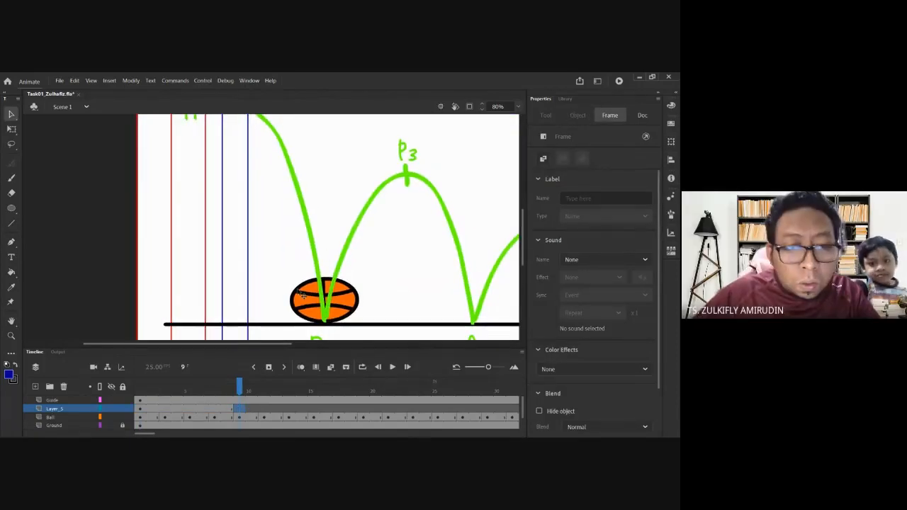
{"action": "left_click", "coordinate": [111, 401]}
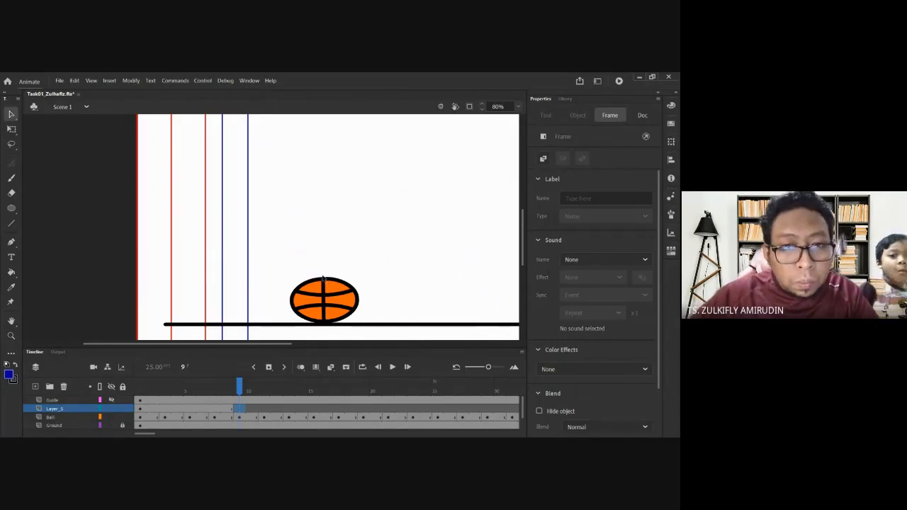
{"action": "left_click", "coordinate": [10, 179]}
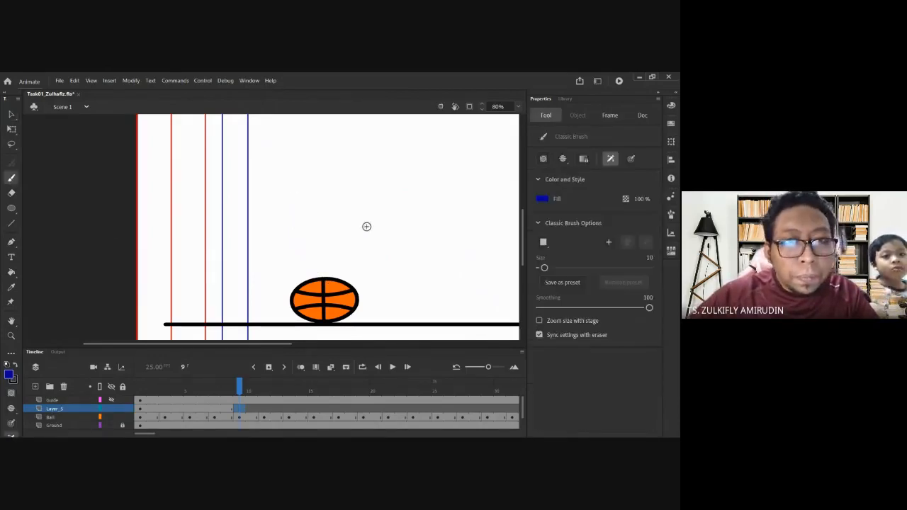
{"action": "mouse_move", "coordinate": [314, 204]}
{"action": "left_mouse_down"}
{"action": "mouse_move", "coordinate": [330, 241]}
{"action": "mouse_move", "coordinate": [323, 277]}
{"action": "left_mouse_up"}
{"action": "key", "text": "ctrl+z"}
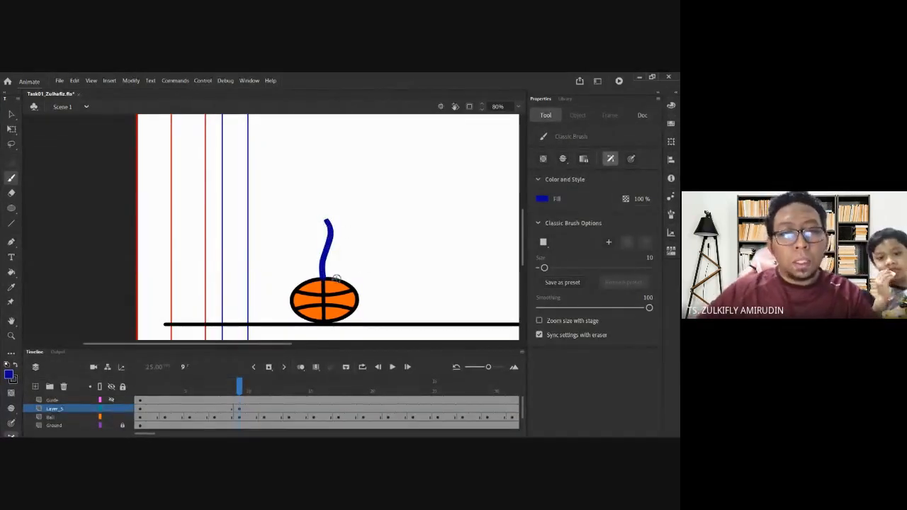
- Insert a keyframe on the tail layer at frame 17, where the ball reaches the peak of its first bounce
{"action": "scroll", "coordinate": [337, 279], "scroll_direction": "right", "scroll_amount": 2}
{"action": "key", "text": "ctrl+minus"}
{"action": "key", "text": "period"}
{"action": "key", "text": "period"}
{"action": "key", "text": "period"}
{"action": "key", "text": "period"}
{"action": "key", "text": "period"}
{"action": "key", "text": "period"}
{"action": "key", "text": "period"}
{"action": "key", "text": "period"}
{"action": "key", "text": "period"}
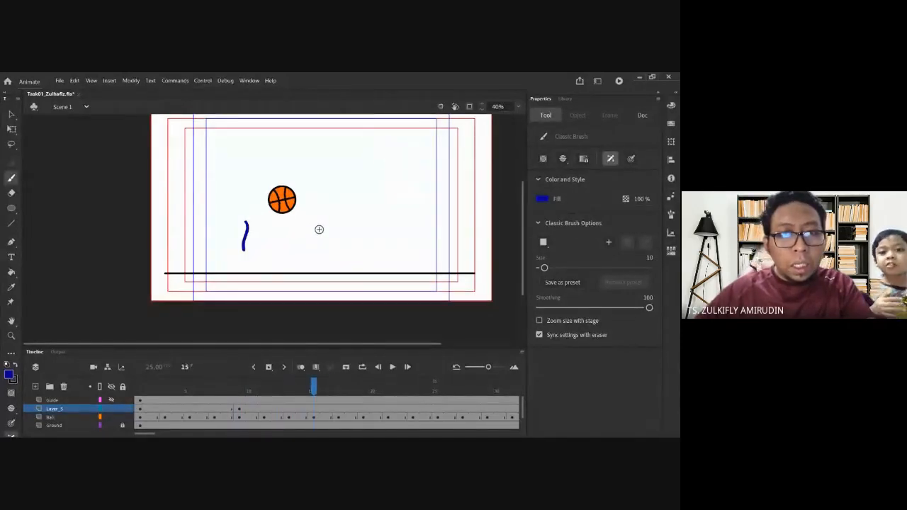
{"action": "left_click", "coordinate": [342, 401]}
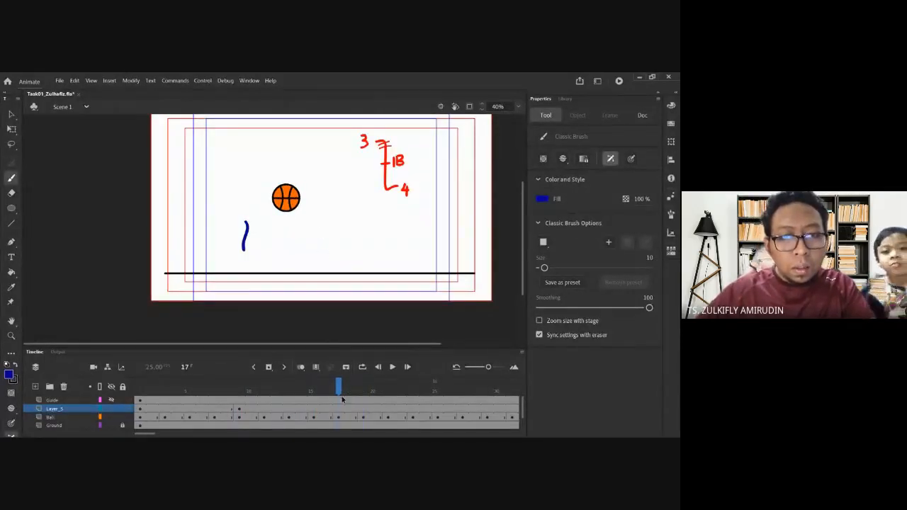
{"action": "left_click", "coordinate": [333, 411]}
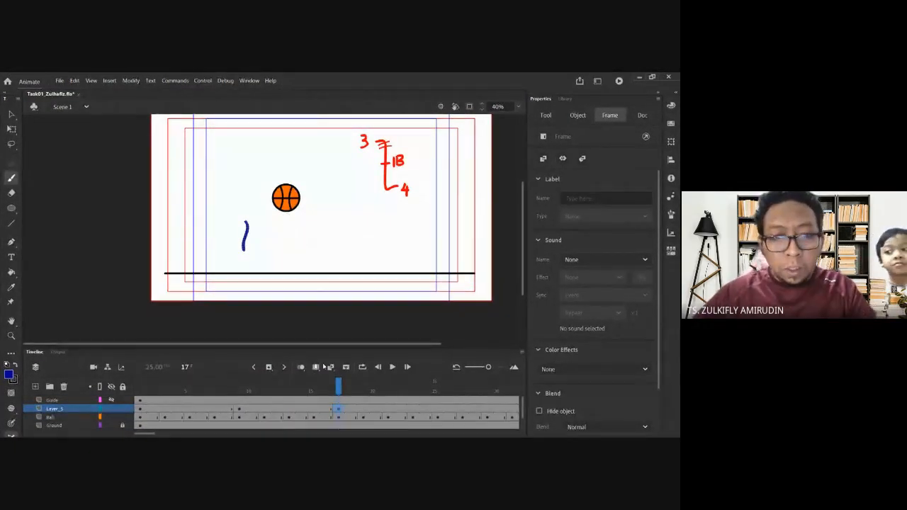
- Clear the copied tail from frame 17 of the tail layer to leave an empty keyframe
{"action": "key", "text": "comma"}
{"action": "key", "text": "comma"}
{"action": "key", "text": "comma"}
{"action": "key", "text": "comma"}
{"action": "key", "text": "comma"}
{"action": "key", "text": "comma"}
{"action": "key", "text": "comma"}
{"action": "left_click", "coordinate": [331, 390]}
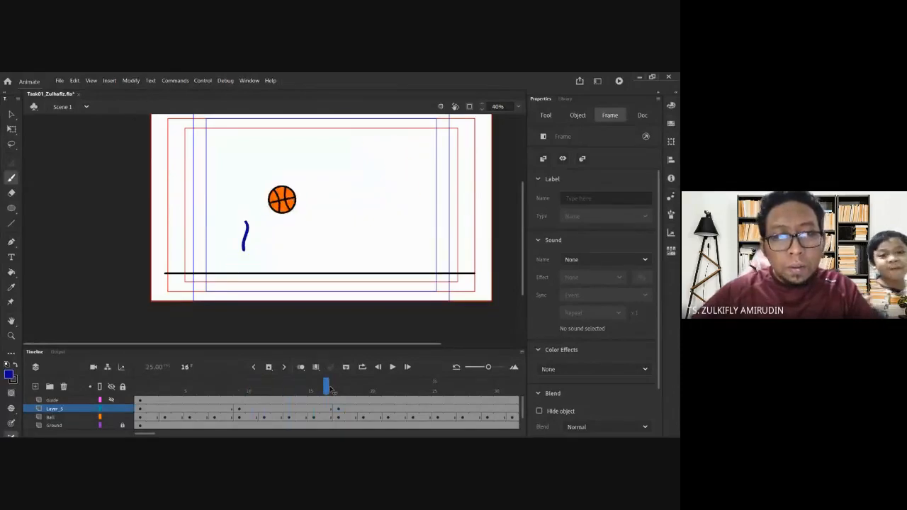
{"action": "key", "text": "ctrl+z"}
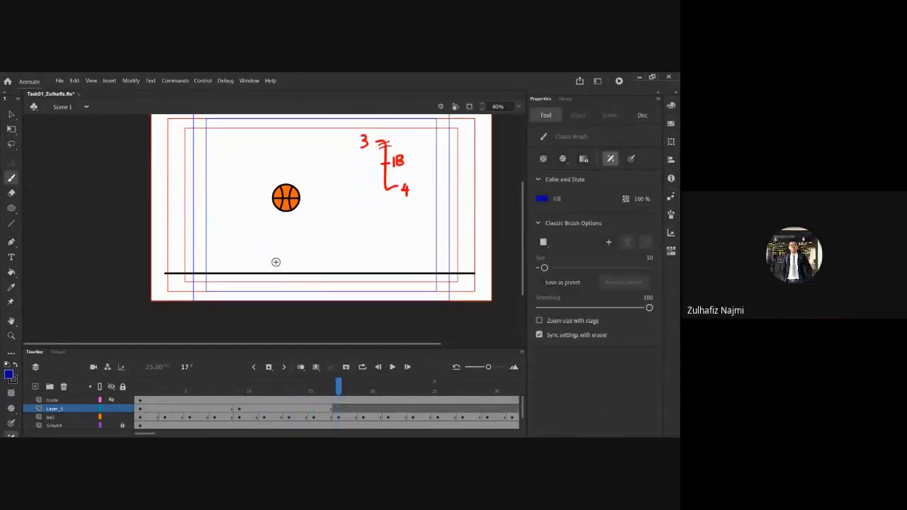
- Brush a curved tail hanging down from the ball's trailing side at frame 17
{"action": "key", "text": "ctrl+equal"}
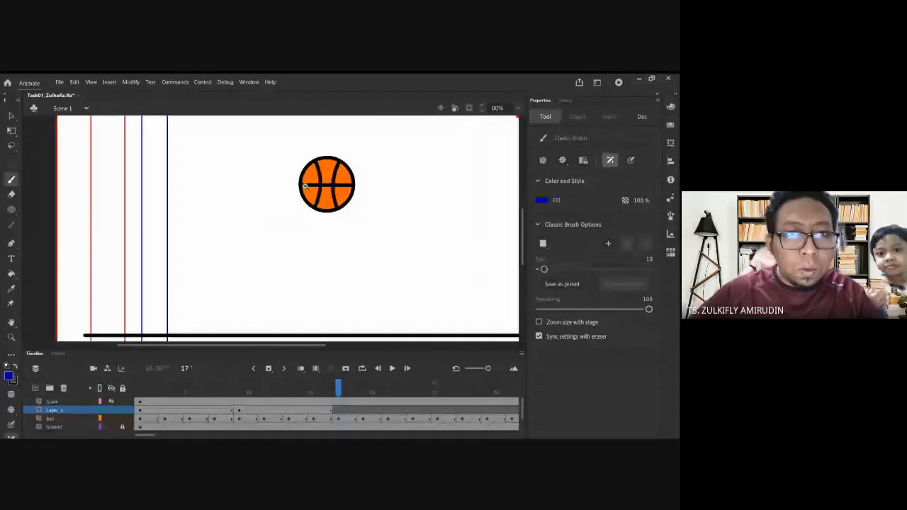
{"action": "mouse_move", "coordinate": [300, 185]}
{"action": "left_mouse_down"}
{"action": "mouse_move", "coordinate": [282, 206]}
{"action": "mouse_move", "coordinate": [277, 243]}
{"action": "mouse_move", "coordinate": [287, 192]}
{"action": "mouse_move", "coordinate": [317, 191]}
{"action": "left_mouse_up"}
{"action": "key", "text": "ctrl+z"}
{"action": "key", "text": "ctrl+z"}
{"action": "left_click_drag", "start_coordinate": [277, 235], "coordinate": [304, 186]}
{"action": "key", "text": "ctrl+minus"}
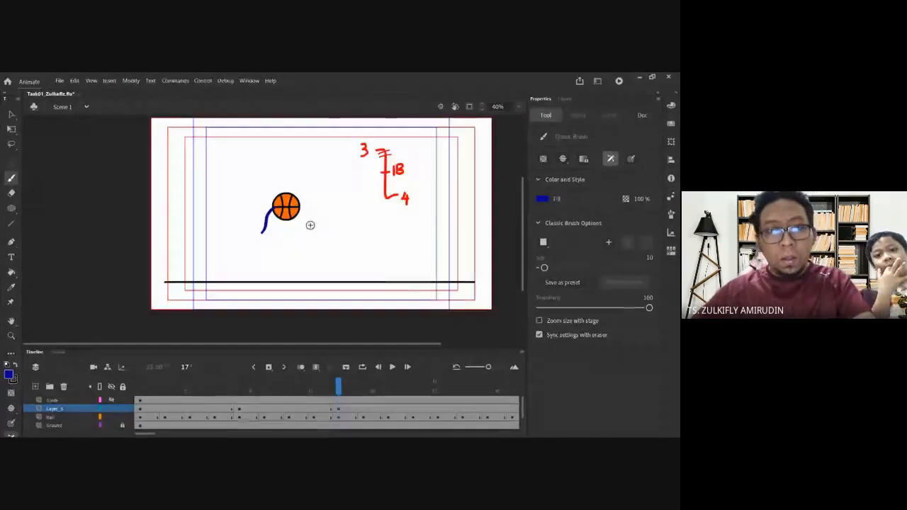
- Step through frames 1 to 17 to examine how the tail poses follow the ball's fall and first bounce
{"action": "left_click", "coordinate": [202, 388]}
{"action": "key", "text": "comma"}
{"action": "key", "text": "comma"}
{"action": "key", "text": "comma"}
{"action": "key", "text": "comma"}
{"action": "key", "text": "comma"}
{"action": "key", "text": "period"}
{"action": "key", "text": "period"}
{"action": "key", "text": "period"}
{"action": "key", "text": "period"}
{"action": "key", "text": "period"}
{"action": "key", "text": "period"}
{"action": "key", "text": "period"}
{"action": "key", "text": "period"}
{"action": "key", "text": "period"}
{"action": "key", "text": "comma"}
{"action": "key", "text": "comma"}
{"action": "key", "text": "period"}
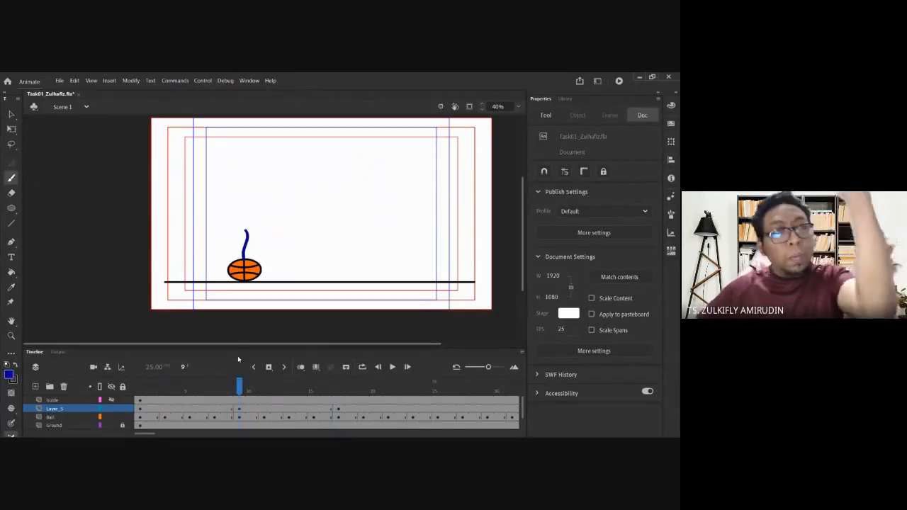
{"action": "key", "text": "period"}
{"action": "key", "text": "period"}
{"action": "key", "text": "period"}
{"action": "key", "text": "period"}
{"action": "key", "text": "period"}
{"action": "key", "text": "period"}
{"action": "key", "text": "period"}
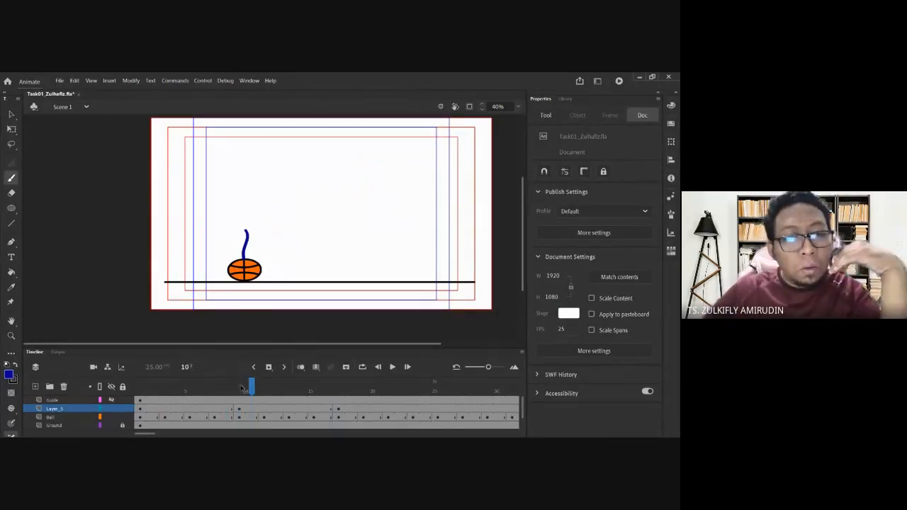
{"action": "key", "text": "period"}
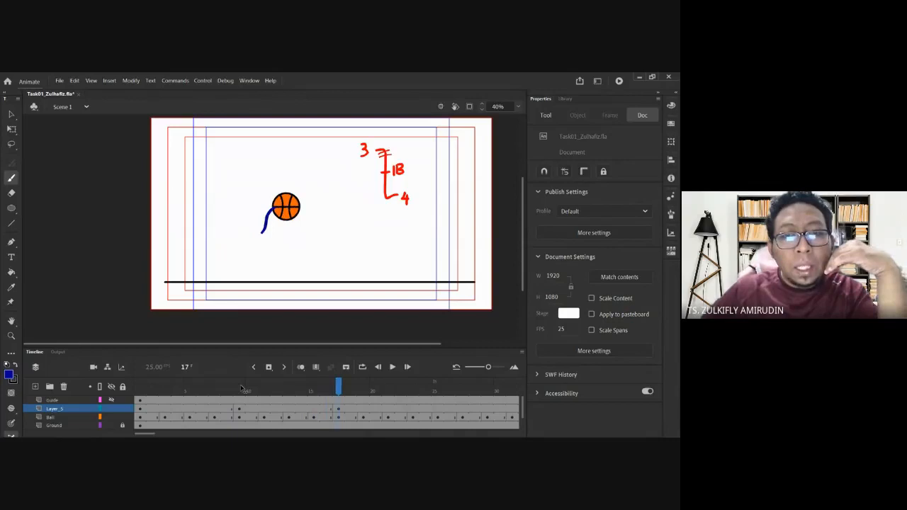
{"action": "left_click_drag", "start_coordinate": [245, 157], "coordinate": [246, 173]}
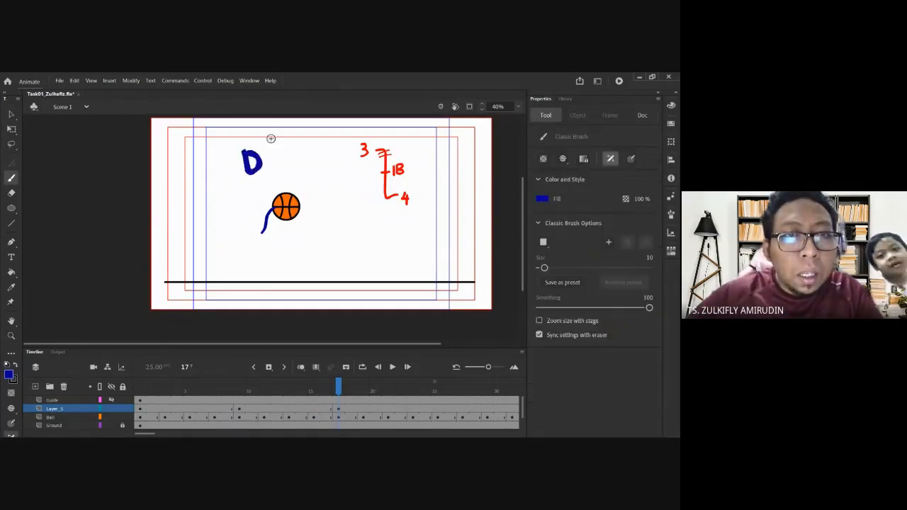
{"action": "key", "text": "ctrl+z"}
{"action": "key", "text": "ctrl+z"}
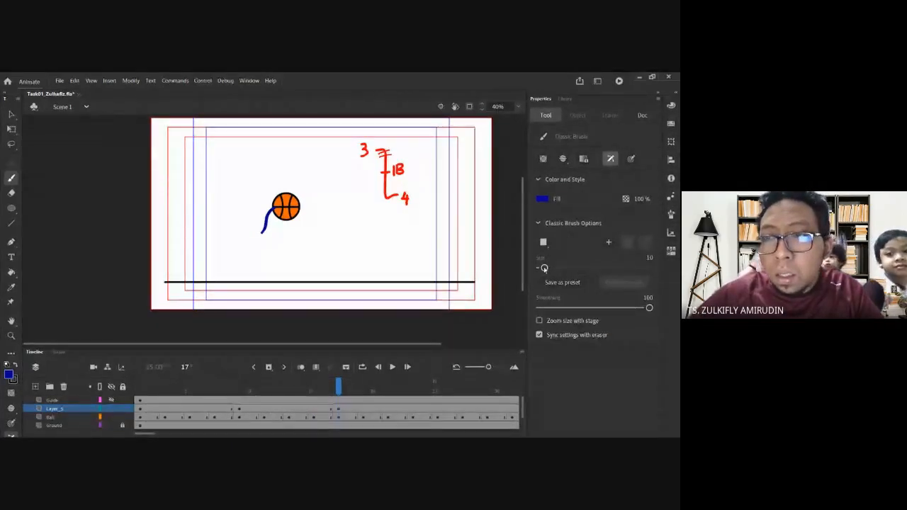
- Set the brush size to 6 and handwrite the word "Drag" above the ball on frame 17 of the tail layer
{"action": "left_click_drag", "start_coordinate": [239, 153], "coordinate": [240, 177]}
{"action": "mouse_move", "coordinate": [239, 154]}
{"action": "left_mouse_down"}
{"action": "mouse_move", "coordinate": [243, 175]}
{"action": "mouse_move", "coordinate": [267, 162]}
{"action": "left_mouse_up"}
{"action": "left_click_drag", "start_coordinate": [276, 163], "coordinate": [282, 175]}
{"action": "left_click_drag", "start_coordinate": [285, 161], "coordinate": [275, 179]}
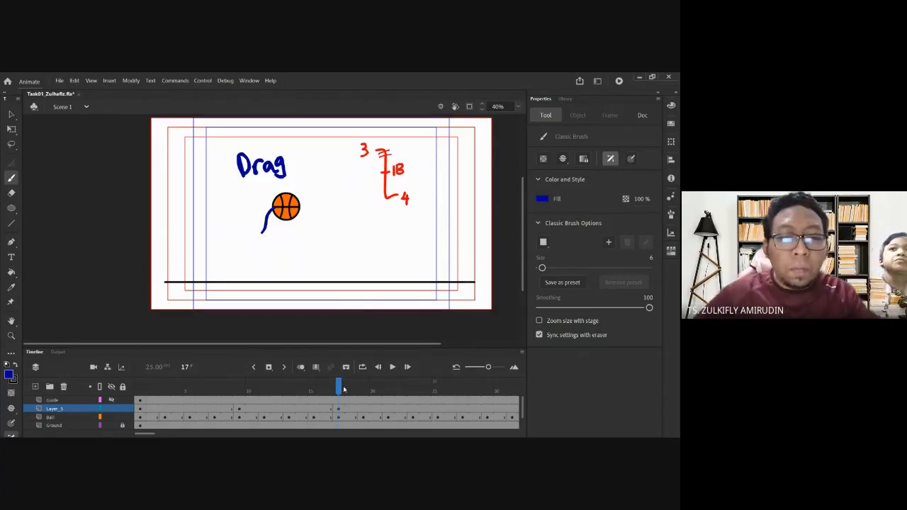
- Insert a blank keyframe on the tail layer at frame 25, where the ball lands squashed for the second time
{"action": "left_click_drag", "start_coordinate": [343, 387], "coordinate": [376, 388]}
{"action": "key", "text": "comma"}
{"action": "key", "text": "comma"}
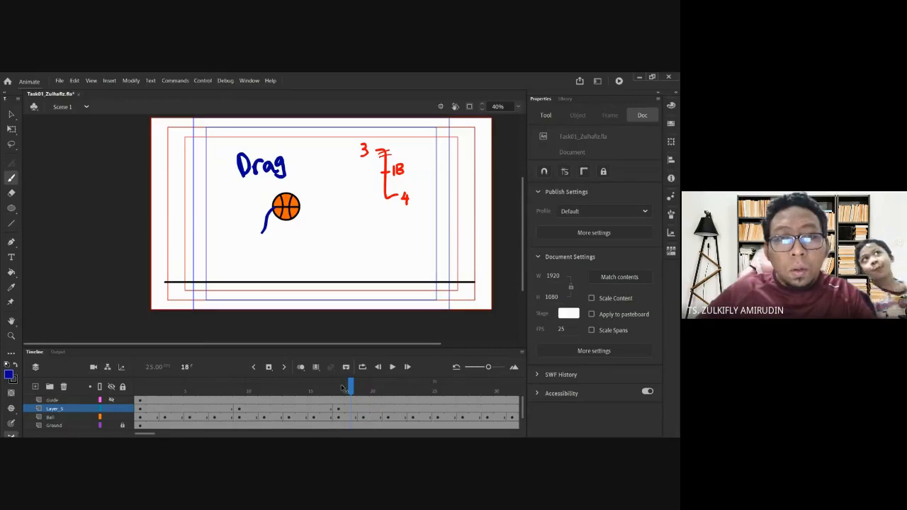
{"action": "key", "text": "Return"}
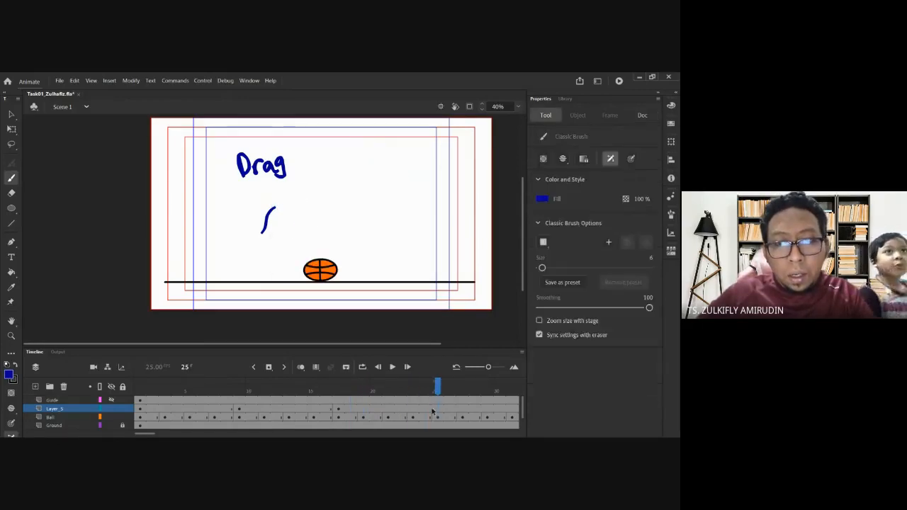
{"action": "left_click", "coordinate": [437, 384]}
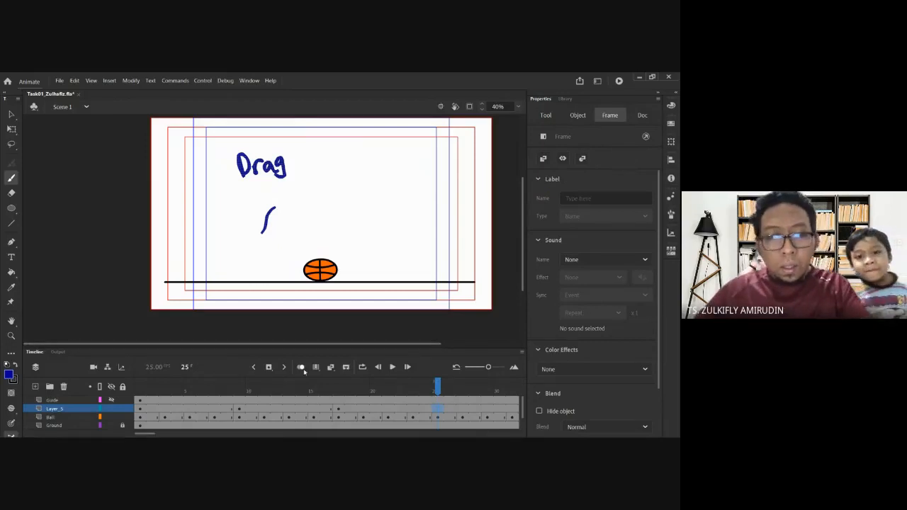
{"action": "left_click", "coordinate": [270, 368]}
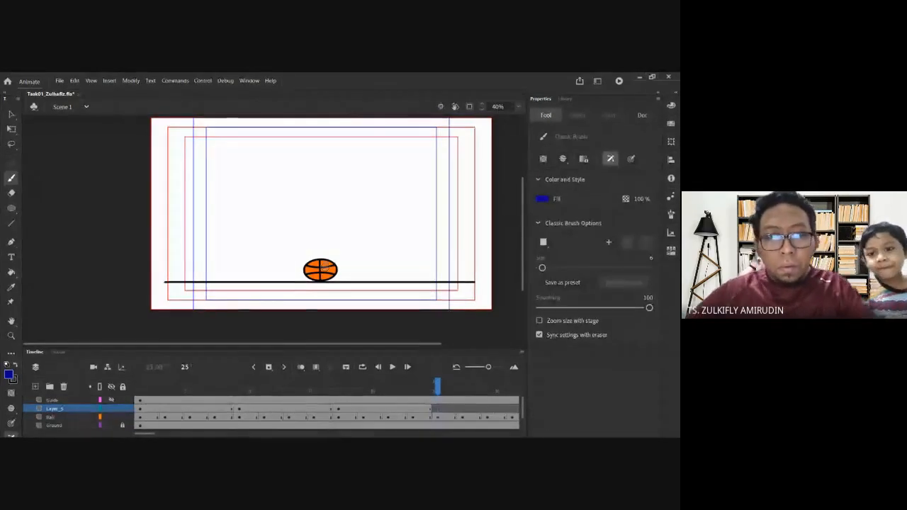
- Brush a curved tail rising from the top of the squashed ball at frame 25
{"action": "left_click", "coordinate": [324, 244]}
{"action": "mouse_move", "coordinate": [270, 214]}
{"action": "left_mouse_down"}
{"action": "mouse_move", "coordinate": [282, 230]}
{"action": "mouse_move", "coordinate": [280, 261]}
{"action": "left_mouse_up"}
{"action": "scroll", "coordinate": [385, 288], "scroll_direction": "down", "scroll_amount": 3}
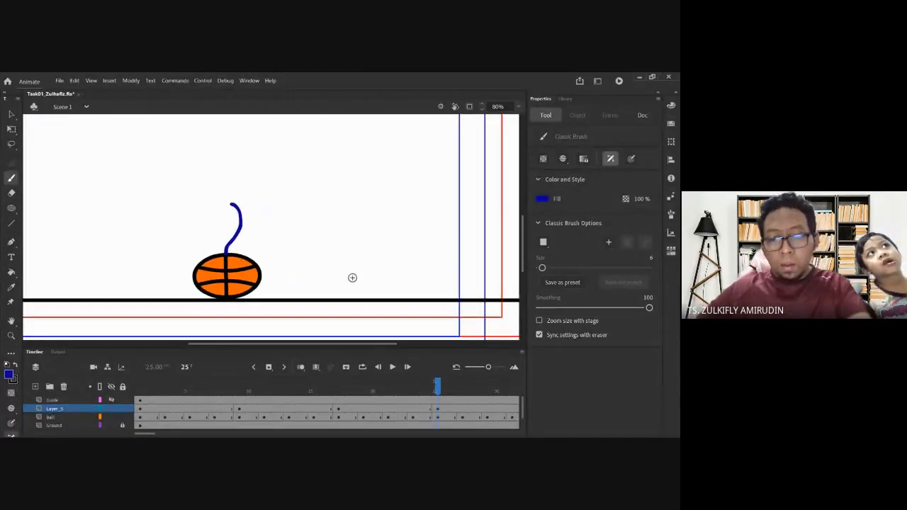
- Play and step through the frames around the second landing up to frame 32 to examine the tail against the ball
{"action": "key", "text": "Return"}
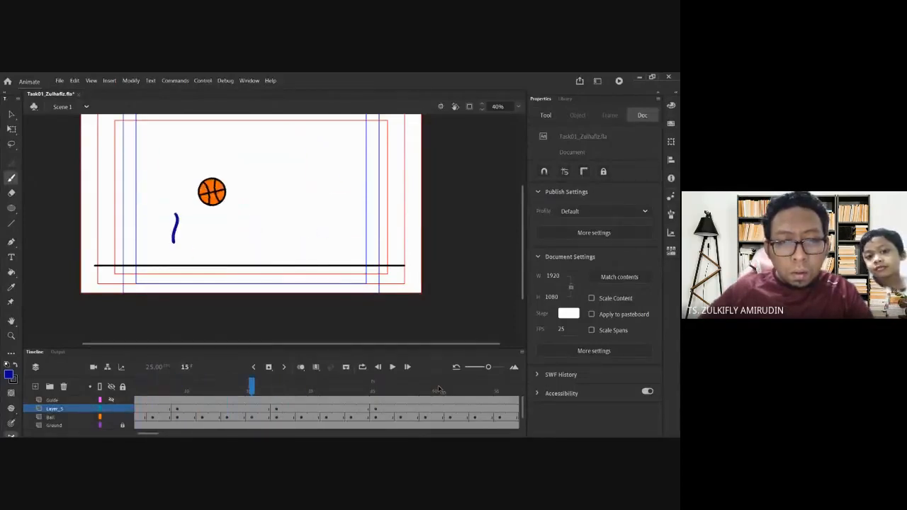
{"action": "left_click_drag", "start_coordinate": [439, 389], "coordinate": [462, 389]}
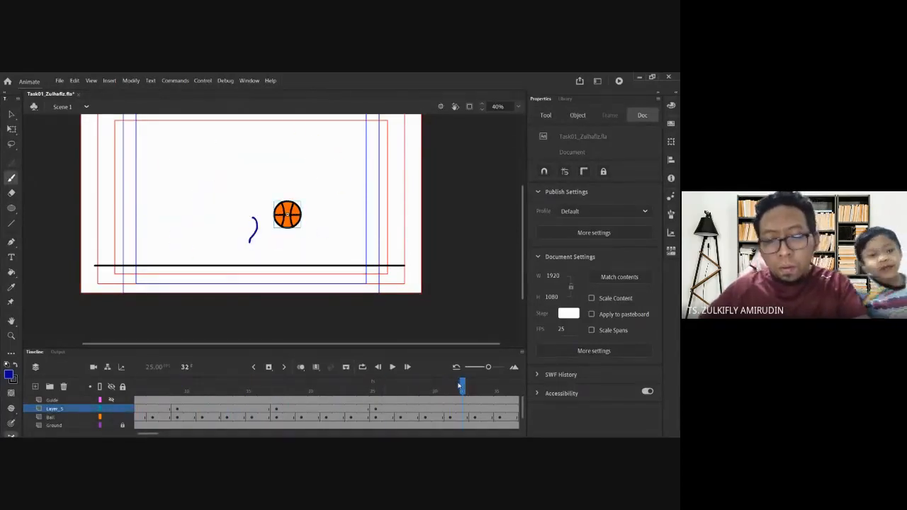
{"action": "key", "text": "comma"}
{"action": "key", "text": "comma"}
{"action": "key", "text": "comma"}
{"action": "key", "text": "comma"}
{"action": "key", "text": "comma"}
{"action": "key", "text": "comma"}
{"action": "key", "text": "comma"}
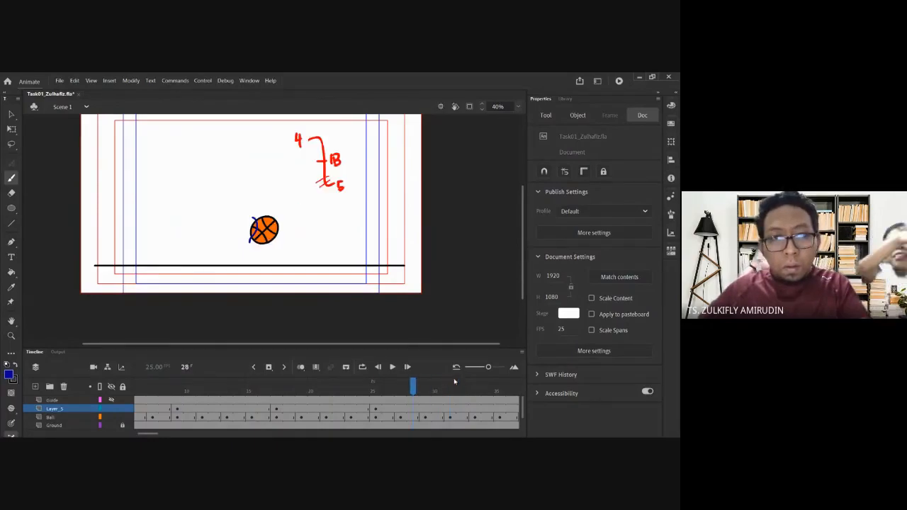
{"action": "key", "text": "comma"}
{"action": "key", "text": "period"}
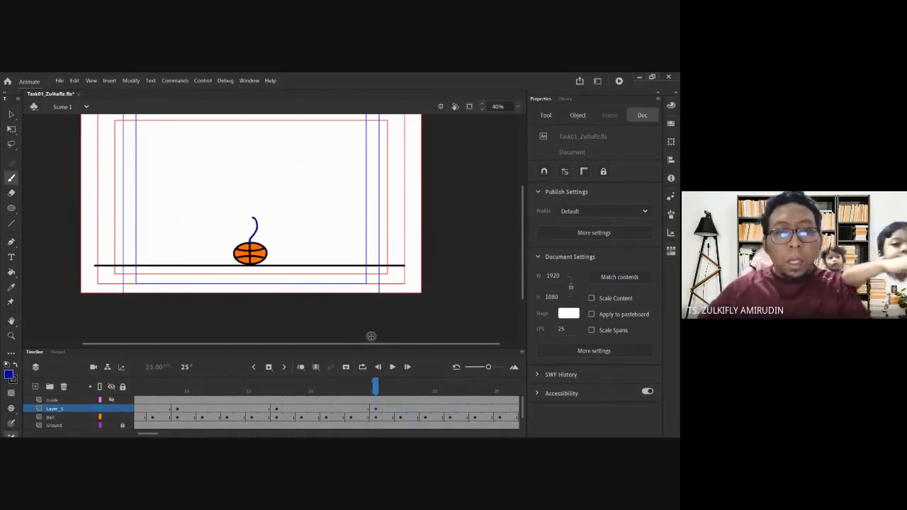
- Step back frame by frame from frame 25 to frame 1 to review the tail poses
{"action": "key", "text": "comma"}
{"action": "key", "text": "comma"}
{"action": "key", "text": "comma"}
{"action": "key", "text": "comma"}
{"action": "key", "text": "comma"}
{"action": "key", "text": "comma"}
{"action": "key", "text": "comma"}
{"action": "key", "text": "comma"}
{"action": "key", "text": "comma"}
{"action": "key", "text": "comma"}
{"action": "key", "text": "comma"}
{"action": "key", "text": "comma"}
{"action": "key", "text": "comma"}
{"action": "key", "text": "comma"}
{"action": "key", "text": "comma"}
{"action": "key", "text": "comma"}
{"action": "key", "text": "comma"}
{"action": "key", "text": "comma"}
{"action": "key", "text": "comma"}
{"action": "key", "text": "comma"}
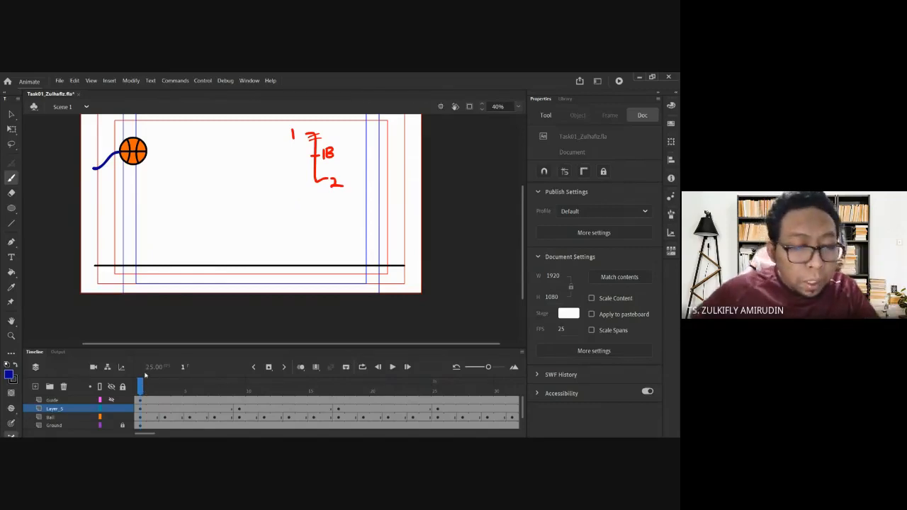
- Step back and forth repeatedly through the opening frames to examine how the ball moves relative to its first tail drawing
{"action": "key", "text": "period"}
{"action": "key", "text": "period"}
{"action": "key", "text": "period"}
{"action": "key", "text": "period"}
{"action": "key", "text": "period"}
{"action": "key", "text": "period"}
{"action": "key", "text": "period"}
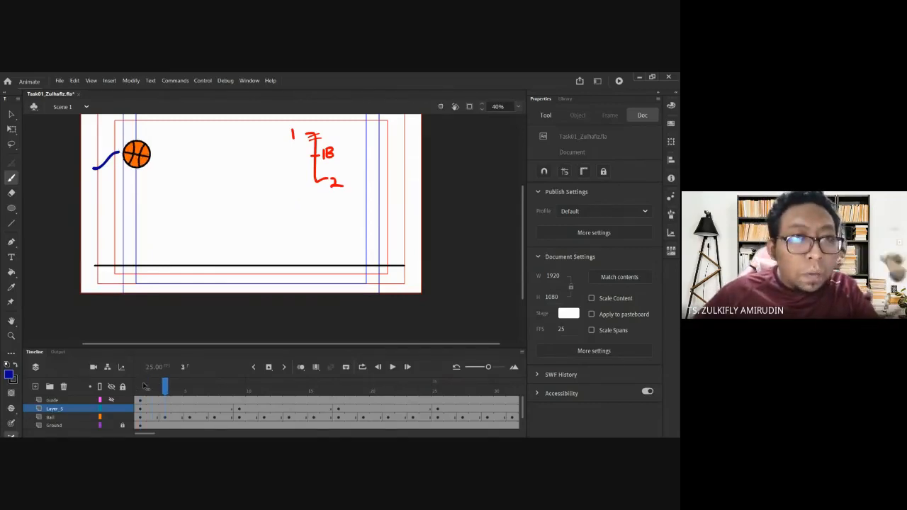
{"action": "key", "text": "comma"}
{"action": "key", "text": "comma"}
{"action": "key", "text": "comma"}
{"action": "key", "text": "comma"}
{"action": "key", "text": "comma"}
{"action": "key", "text": "comma"}
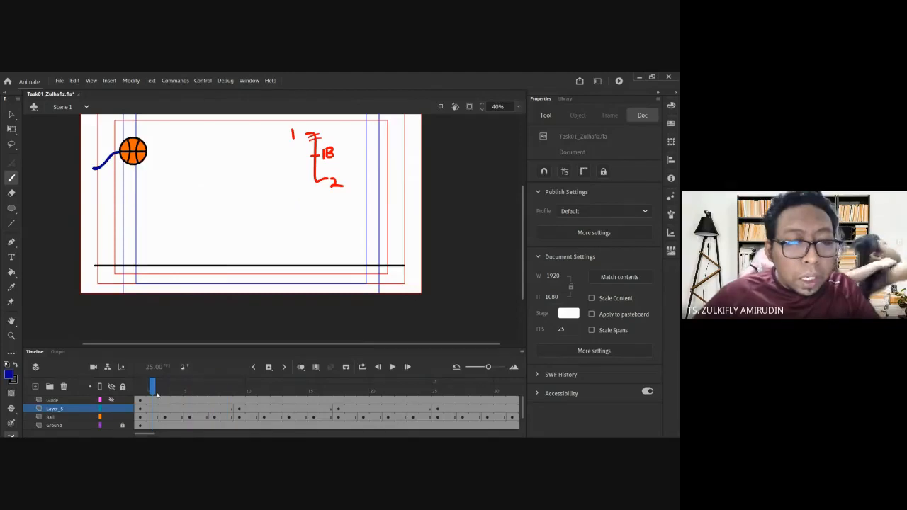
{"action": "key", "text": "period"}
{"action": "key", "text": "period"}
{"action": "key", "text": "comma"}
{"action": "key", "text": "comma"}
{"action": "key", "text": "period"}
{"action": "key", "text": "period"}
{"action": "key", "text": "comma"}
{"action": "key", "text": "comma"}
{"action": "key", "text": "period"}
{"action": "key", "text": "period"}
{"action": "key", "text": "period"}
{"action": "key", "text": "period"}
{"action": "key", "text": "period"}
{"action": "key", "text": "period"}
{"action": "key", "text": "comma"}
{"action": "key", "text": "comma"}
{"action": "key", "text": "period"}
{"action": "key", "text": "period"}
{"action": "key", "text": "period"}
{"action": "key", "text": "period"}
{"action": "key", "text": "period"}
{"action": "key", "text": "comma"}
{"action": "key", "text": "comma"}
{"action": "key", "text": "comma"}
{"action": "key", "text": "period"}
{"action": "key", "text": "period"}
{"action": "key", "text": "comma"}
{"action": "key", "text": "comma"}
{"action": "key", "text": "comma"}
{"action": "key", "text": "comma"}
{"action": "key", "text": "comma"}
{"action": "key", "text": "comma"}
{"action": "key", "text": "comma"}
{"action": "key", "text": "period"}
{"action": "key", "text": "period"}
{"action": "key", "text": "period"}
{"action": "key", "text": "period"}
{"action": "key", "text": "period"}
{"action": "key", "text": "period"}
{"action": "key", "text": "comma"}
{"action": "key", "text": "comma"}
{"action": "key", "text": "comma"}
{"action": "key", "text": "period"}
{"action": "key", "text": "period"}
{"action": "key", "text": "period"}
{"action": "key", "text": "period"}
{"action": "key", "text": "comma"}
{"action": "key", "text": "comma"}
{"action": "key", "text": "comma"}
{"action": "key", "text": "comma"}
{"action": "key", "text": "comma"}
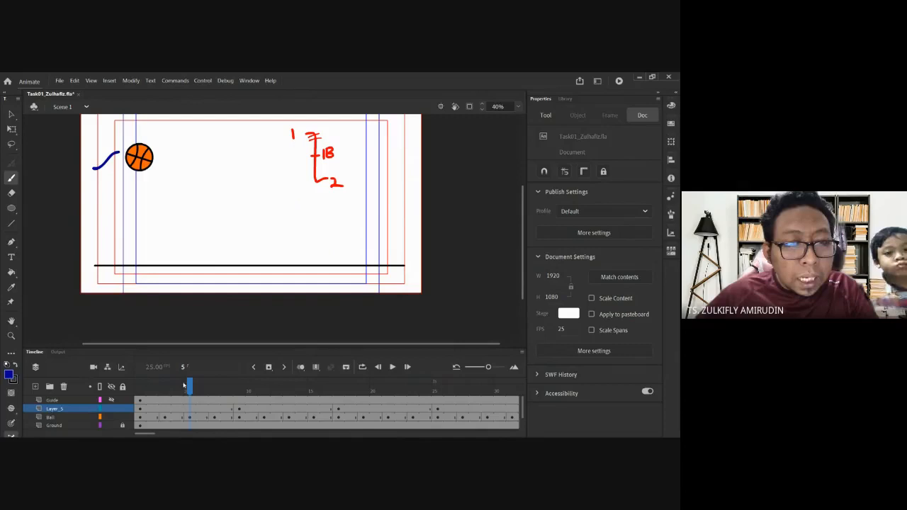
- Advance to frame 10 and brush two square key caps marked with the comma and period key symbols above the ball
{"action": "key", "text": "period"}
{"action": "key", "text": "period"}
{"action": "key", "text": "period"}
{"action": "key", "text": "period"}
{"action": "key", "text": "period"}
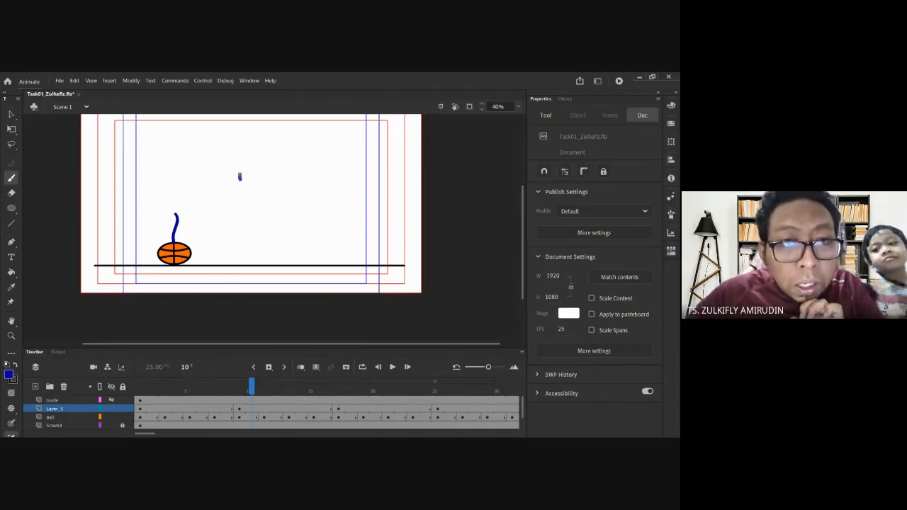
{"action": "mouse_move", "coordinate": [275, 200]}
{"action": "left_mouse_down"}
{"action": "mouse_move", "coordinate": [272, 173]}
{"action": "mouse_move", "coordinate": [288, 197]}
{"action": "mouse_move", "coordinate": [309, 199]}
{"action": "mouse_move", "coordinate": [320, 167]}
{"action": "mouse_move", "coordinate": [251, 182]}
{"action": "mouse_move", "coordinate": [295, 190]}
{"action": "left_mouse_up"}
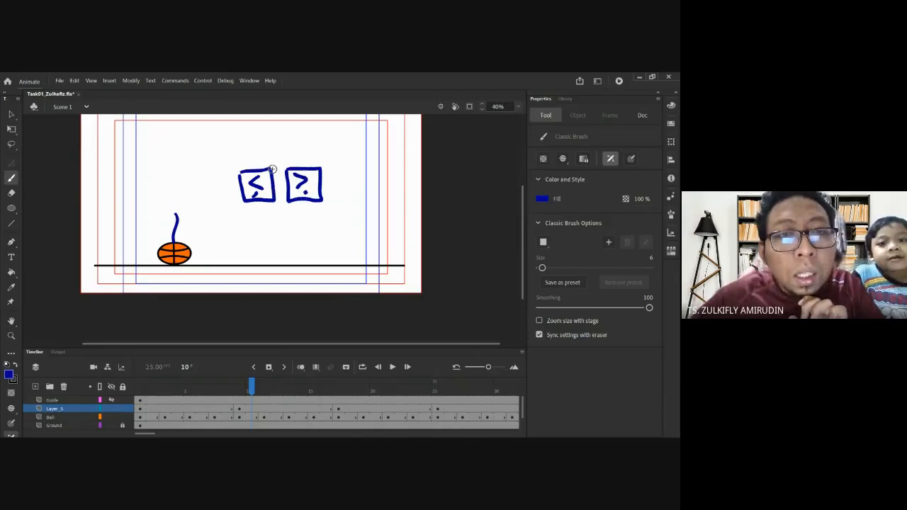
- Step back and forth through the frames around the first landing to examine the ball's motion one frame at a time
{"action": "key", "text": "comma"}
{"action": "key", "text": "comma"}
{"action": "key", "text": "comma"}
{"action": "key", "text": "comma"}
{"action": "key", "text": "period"}
{"action": "key", "text": "period"}
{"action": "key", "text": "period"}
{"action": "key", "text": "period"}
{"action": "key", "text": "period"}
{"action": "key", "text": "period"}
{"action": "key", "text": "period"}
{"action": "key", "text": "comma"}
{"action": "key", "text": "comma"}
{"action": "key", "text": "comma"}
{"action": "key", "text": "comma"}
{"action": "key", "text": "comma"}
{"action": "key", "text": "comma"}
{"action": "key", "text": "period"}
{"action": "key", "text": "period"}
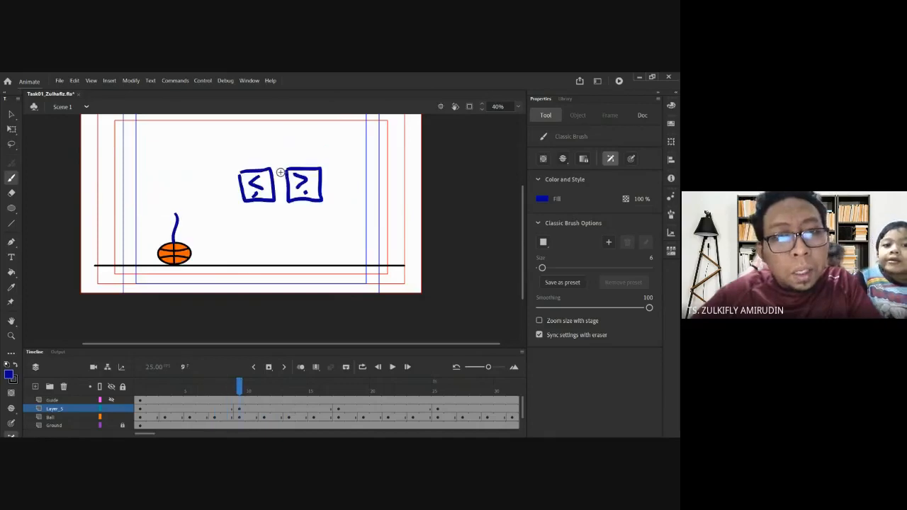
- Delete the two sketched key caps from the tail layer at frame 9 and save the document
{"action": "key", "text": "v"}
{"action": "mouse_move", "coordinate": [231, 149]}
{"action": "left_mouse_down"}
{"action": "mouse_move", "coordinate": [324, 212]}
{"action": "mouse_move", "coordinate": [327, 205]}
{"action": "left_mouse_up"}
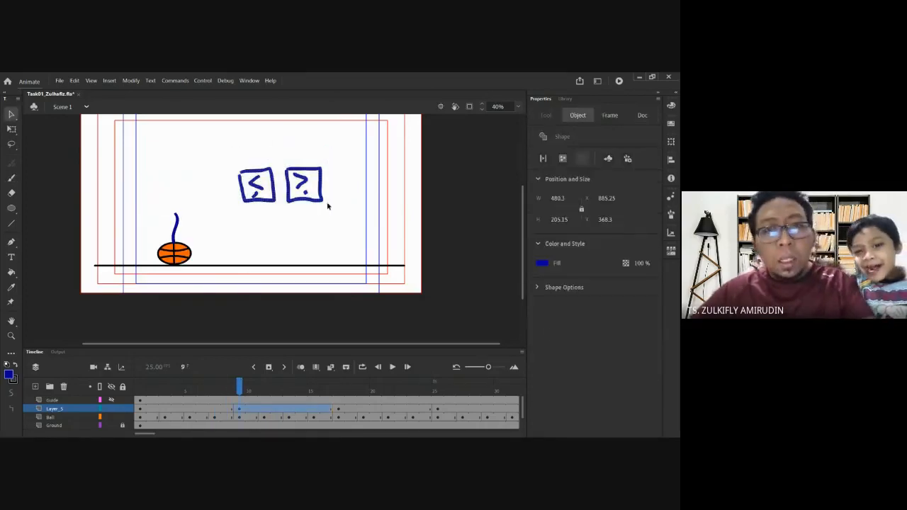
{"action": "key", "text": "Delete"}
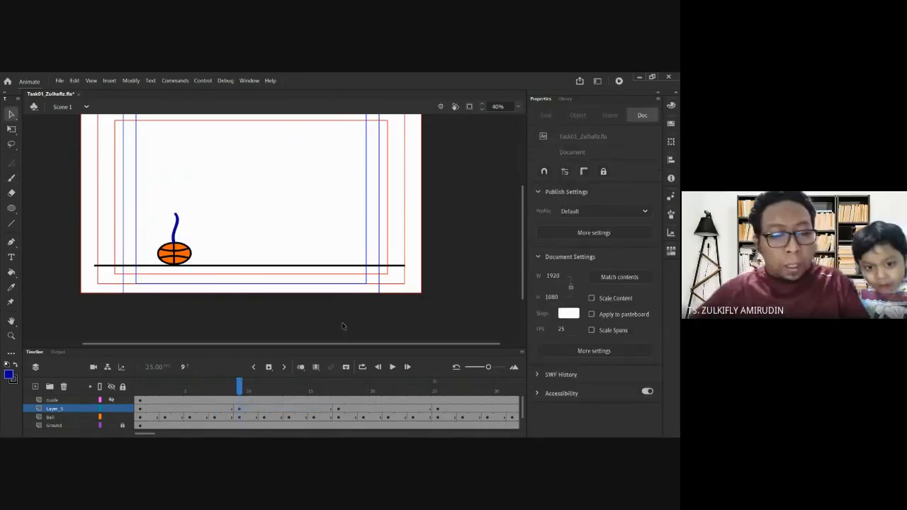
{"action": "key", "text": "ctrl+s"}
- Insert an empty keyframe on the tail layer at frame 31, the peak after the second landing, and activate the Classic Brush
{"action": "left_click", "coordinate": [438, 409]}
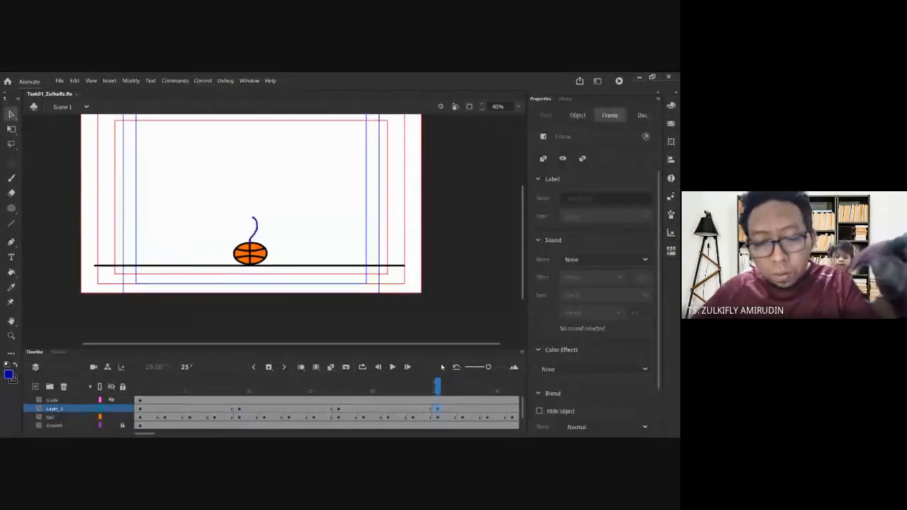
{"action": "key", "text": "Return"}
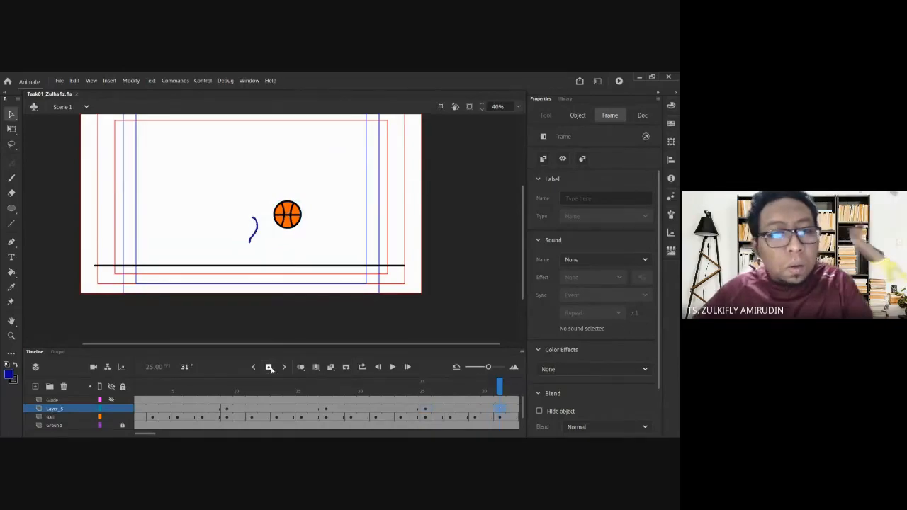
{"action": "left_click", "coordinate": [328, 310]}
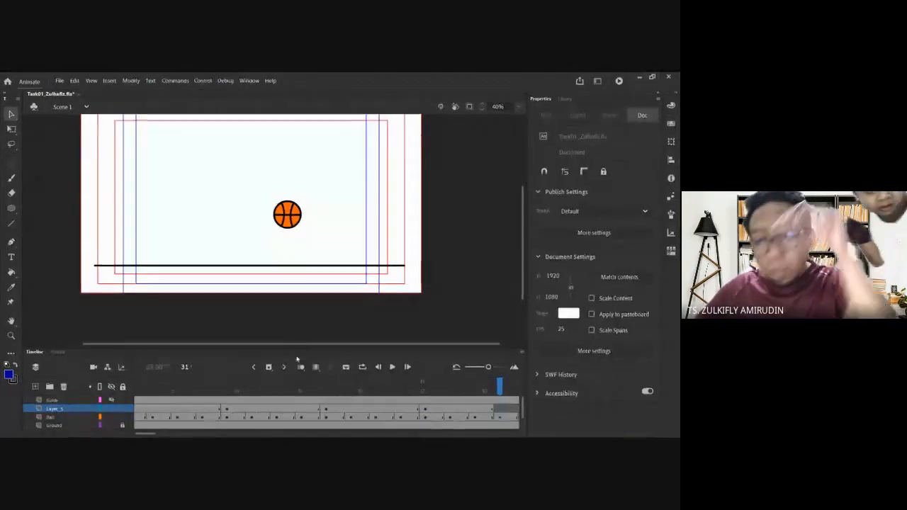
{"action": "left_click", "coordinate": [12, 178]}
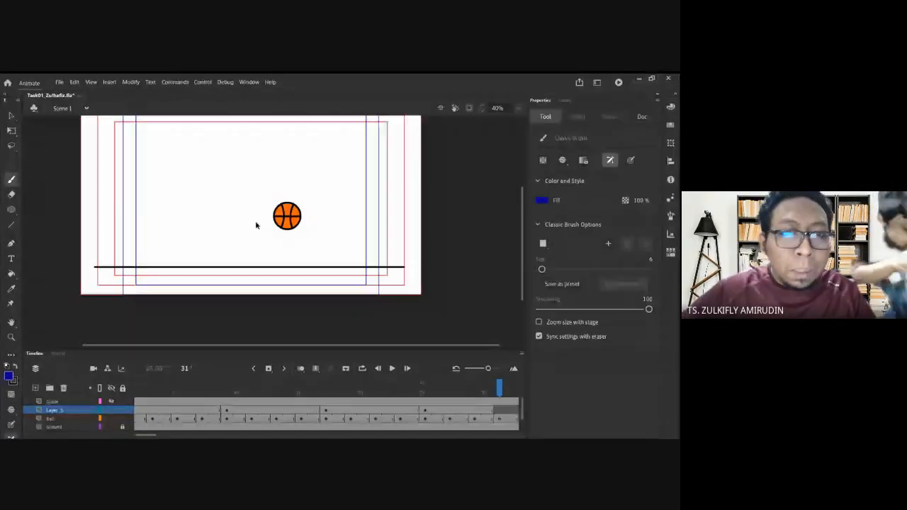
{"action": "scroll", "coordinate": [261, 229], "scroll_direction": "up", "scroll_amount": 2}
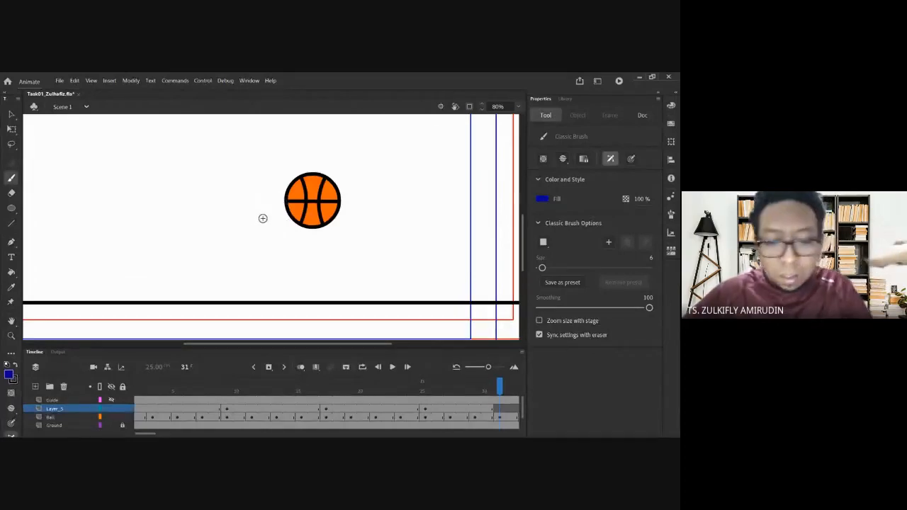
{"action": "left_click_drag", "start_coordinate": [252, 206], "coordinate": [237, 258]}
{"action": "key", "text": "ctrl+z"}
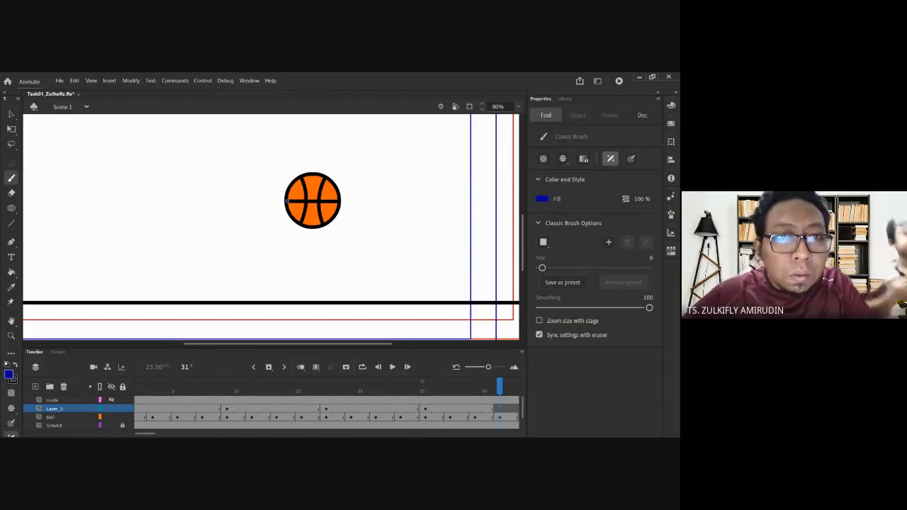
{"action": "left_click_drag", "start_coordinate": [256, 199], "coordinate": [253, 234]}
{"action": "key", "text": "ctrl+z"}
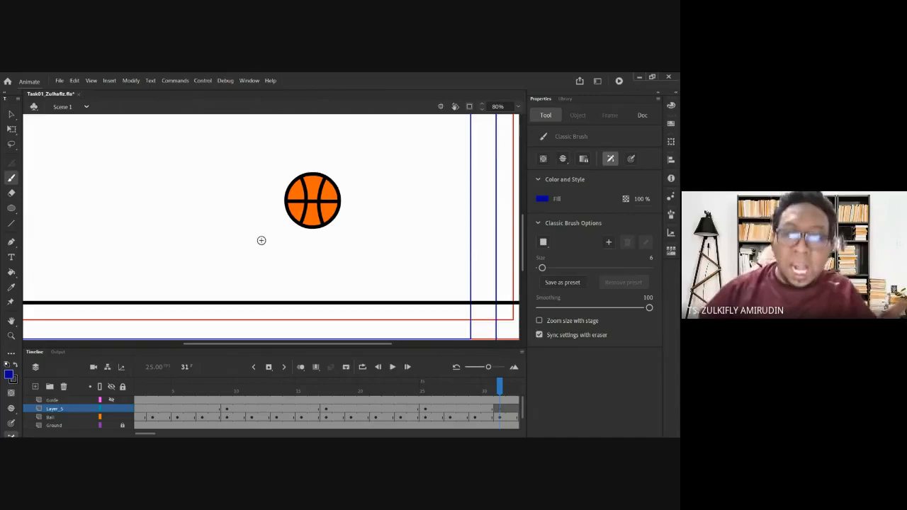
- Brush a curved tail hanging down and back from the ball's trailing side at frame 31
{"action": "left_click", "coordinate": [496, 411]}
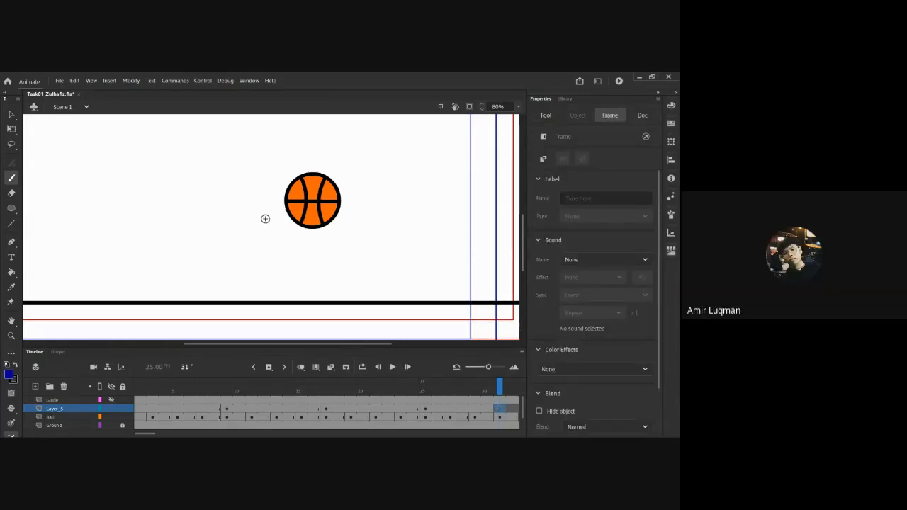
{"action": "key", "text": "comma"}
{"action": "key", "text": "period"}
{"action": "key", "text": "period"}
{"action": "key", "text": "comma"}
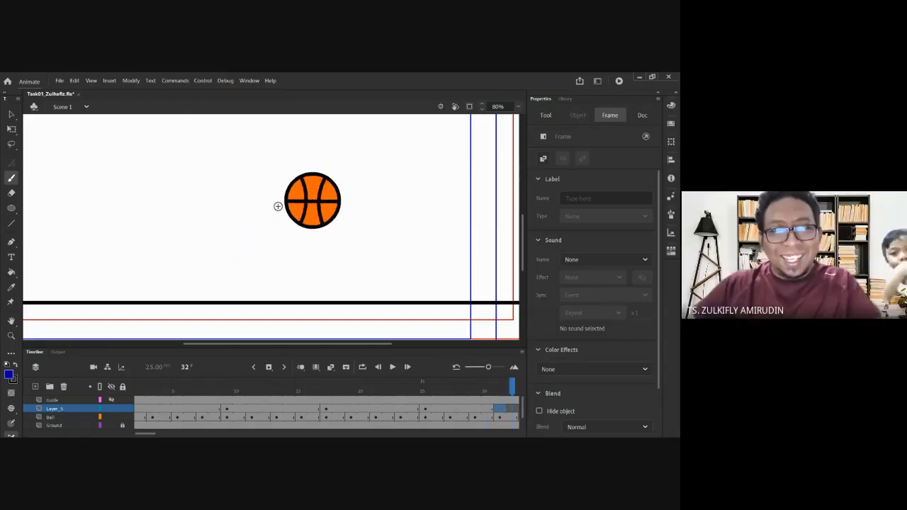
{"action": "key", "text": "comma"}
{"action": "key", "text": "period"}
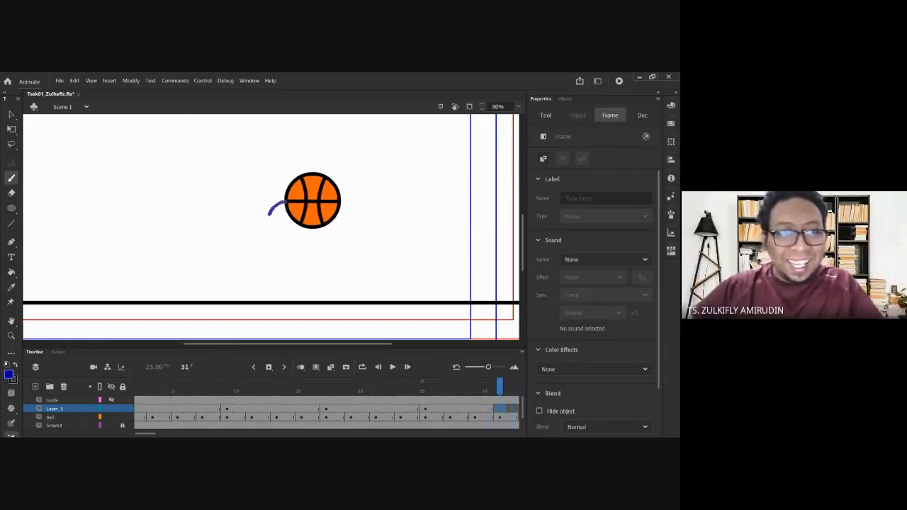
{"action": "left_click_drag", "start_coordinate": [269, 213], "coordinate": [260, 243]}
- Insert an empty keyframe on the tail layer at frame 37, the third landing, and brush a tail curving up behind the ball
{"action": "key", "text": "period"}
{"action": "key", "text": "period"}
{"action": "key", "text": "period"}
{"action": "key", "text": "period"}
{"action": "key", "text": "period"}
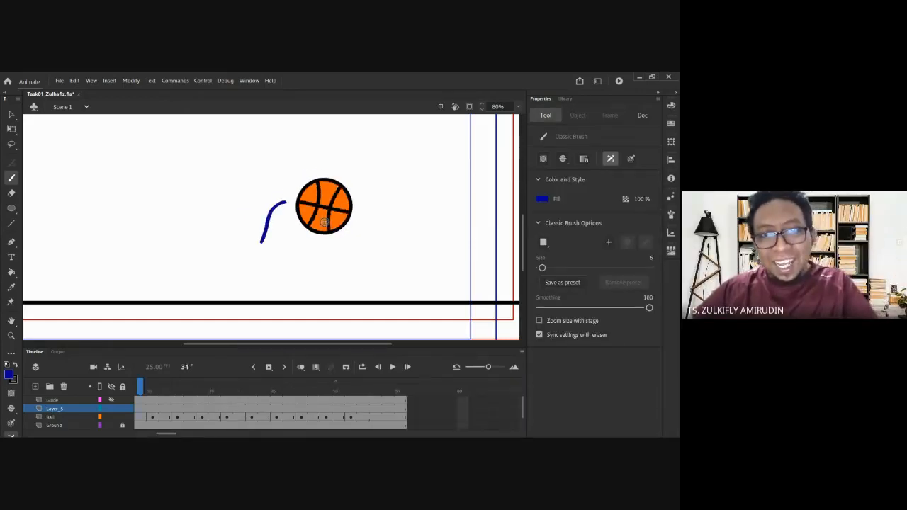
{"action": "key", "text": "period"}
{"action": "key", "text": "period"}
{"action": "key", "text": "period"}
{"action": "key", "text": "comma"}
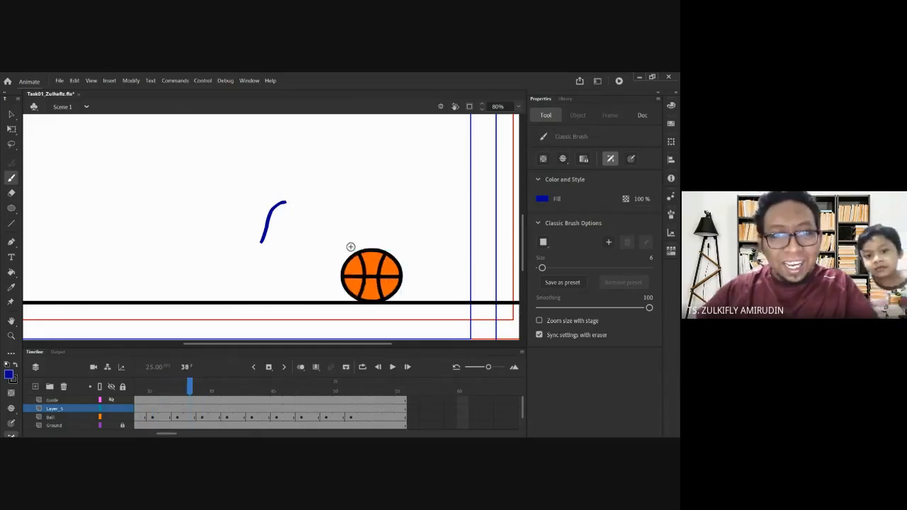
{"action": "left_click", "coordinate": [177, 410]}
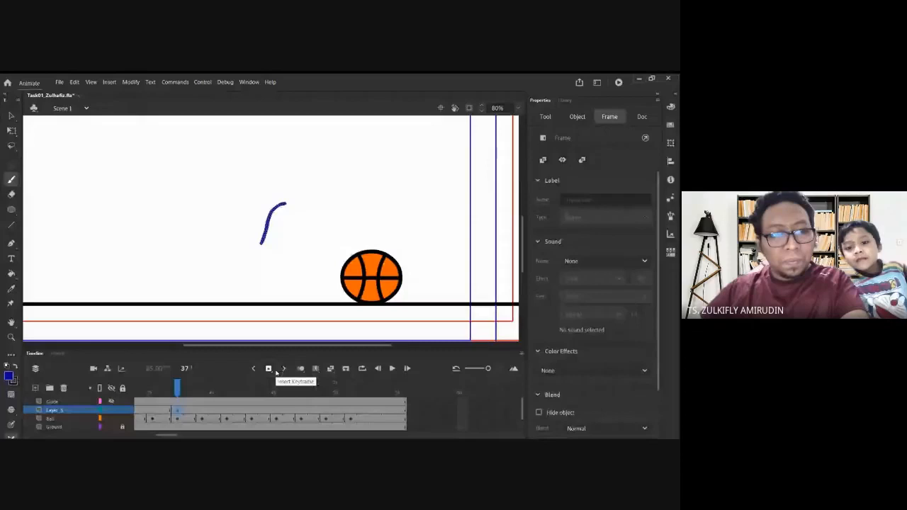
{"action": "left_click", "coordinate": [275, 369]}
{"action": "mouse_move", "coordinate": [323, 234]}
{"action": "left_mouse_down"}
{"action": "mouse_move", "coordinate": [332, 272]}
{"action": "mouse_move", "coordinate": [354, 276]}
{"action": "left_mouse_up"}
- Insert an empty keyframe on the tail layer at frame 43 and brush a wavy tail trailing down behind the ball
{"action": "key", "text": "period"}
{"action": "key", "text": "period"}
{"action": "key", "text": "period"}
{"action": "key", "text": "period"}
{"action": "key", "text": "period"}
{"action": "key", "text": "period"}
{"action": "key", "text": "period"}
{"action": "key", "text": "period"}
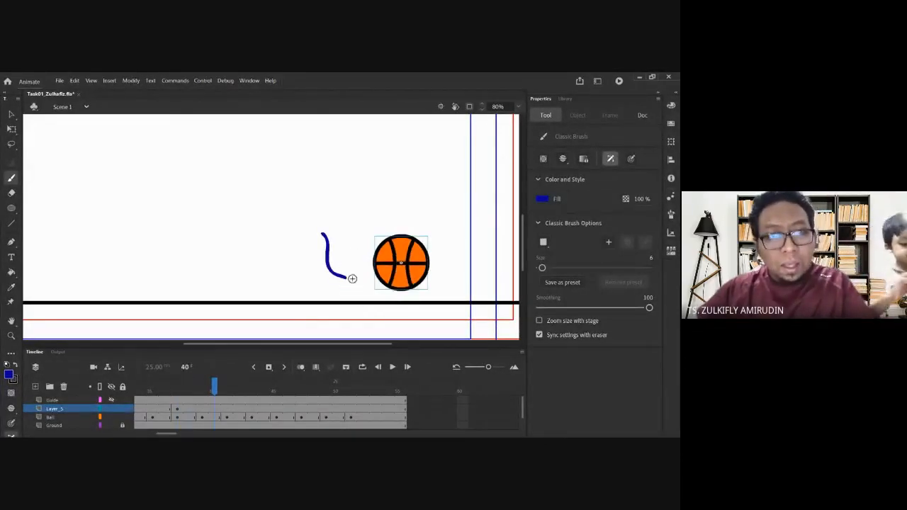
{"action": "key", "text": "comma"}
{"action": "key", "text": "comma"}
{"action": "key", "text": "comma"}
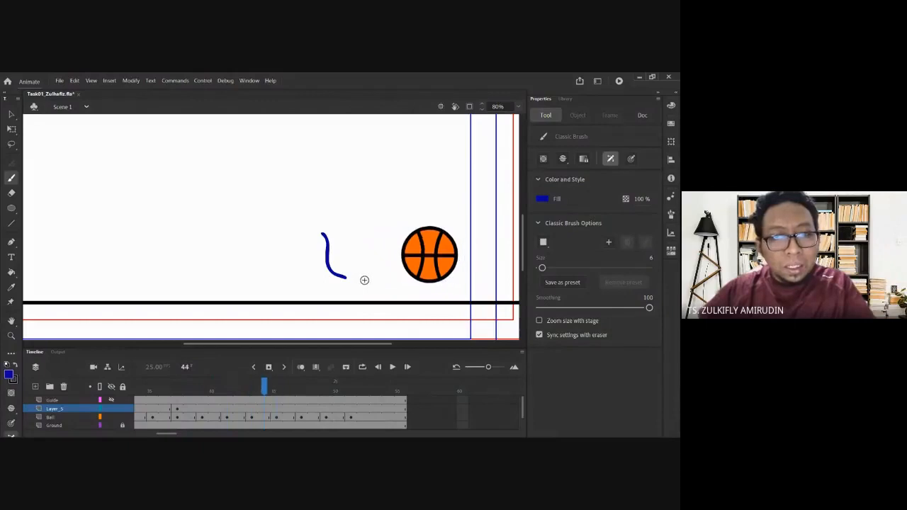
{"action": "key", "text": "period"}
{"action": "left_click", "coordinate": [251, 410]}
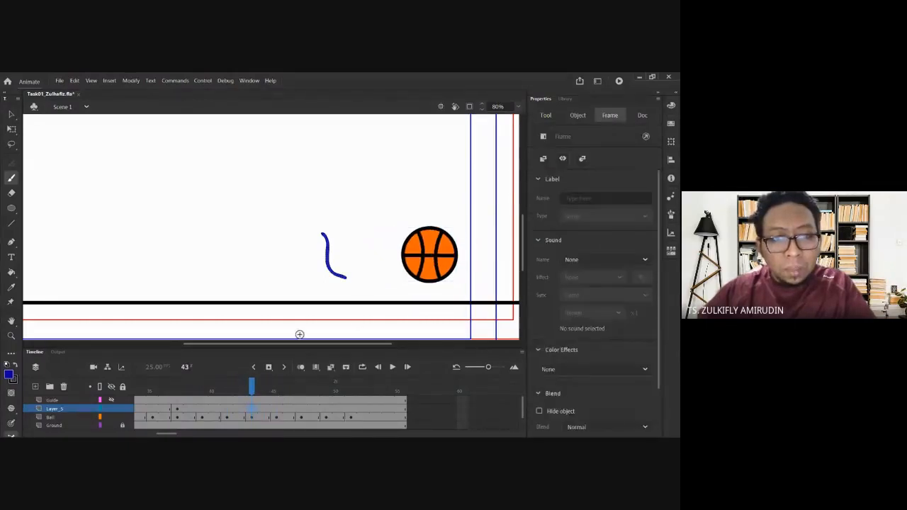
{"action": "key", "text": "Delete"}
{"action": "left_click_drag", "start_coordinate": [359, 277], "coordinate": [410, 260]}
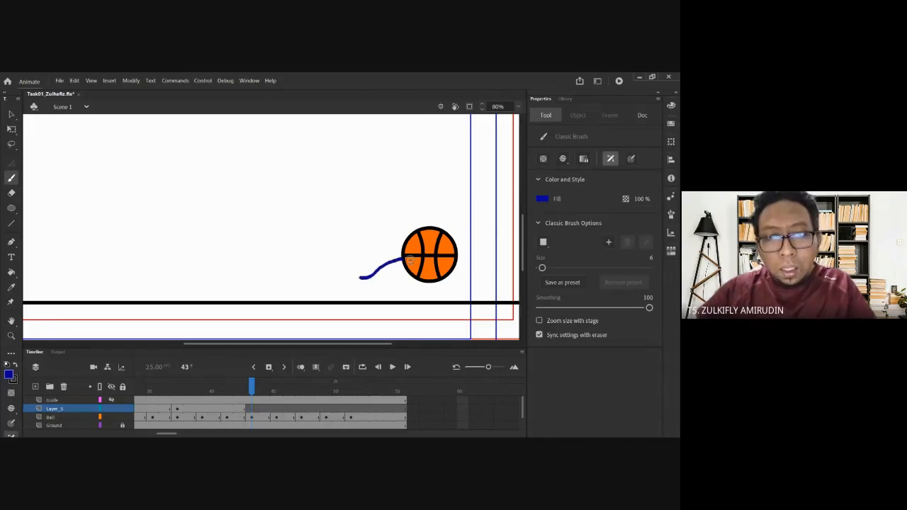
- Insert an empty keyframe on the tail layer at frame 49, the ball's last landing, and brush a tail curving up behind the ball
{"action": "key", "text": "period"}
{"action": "key", "text": "period"}
{"action": "key", "text": "period"}
{"action": "key", "text": "period"}
{"action": "key", "text": "period"}
{"action": "key", "text": "period"}
{"action": "key", "text": "period"}
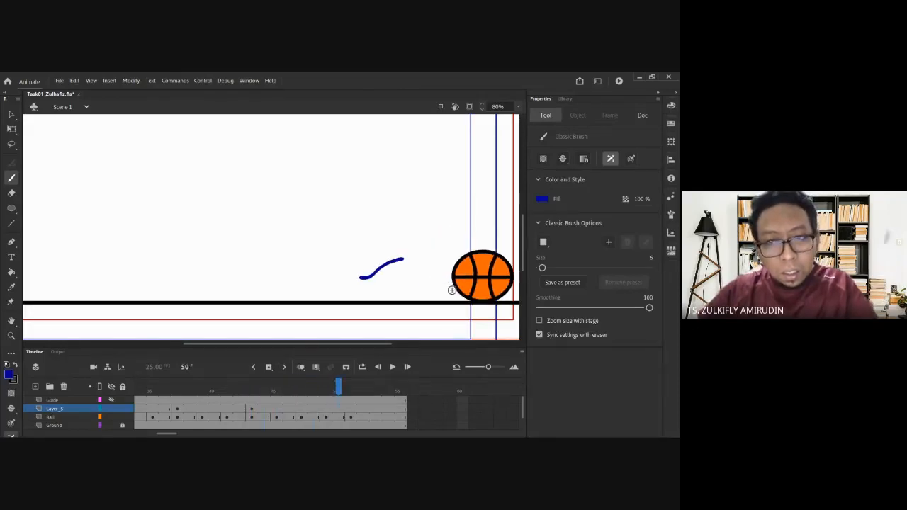
{"action": "key", "text": "comma"}
{"action": "key", "text": "comma"}
{"action": "key", "text": "period"}
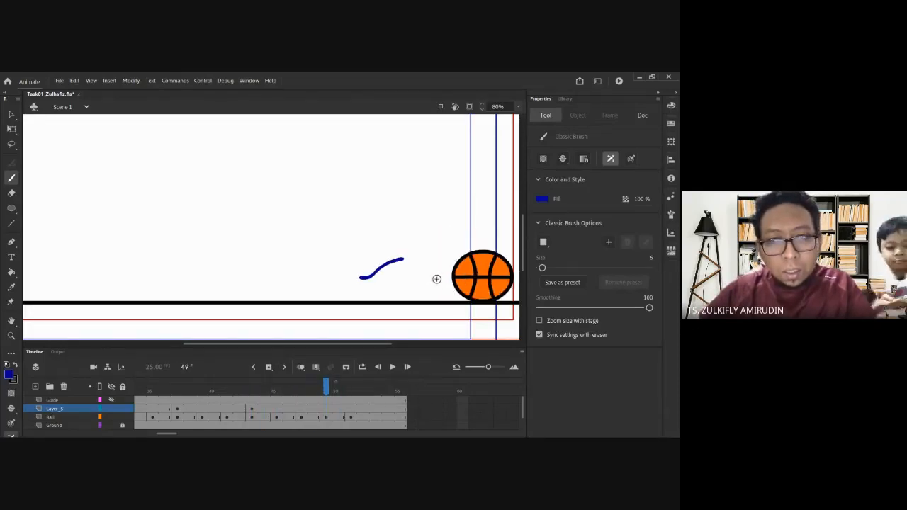
{"action": "left_click", "coordinate": [326, 409]}
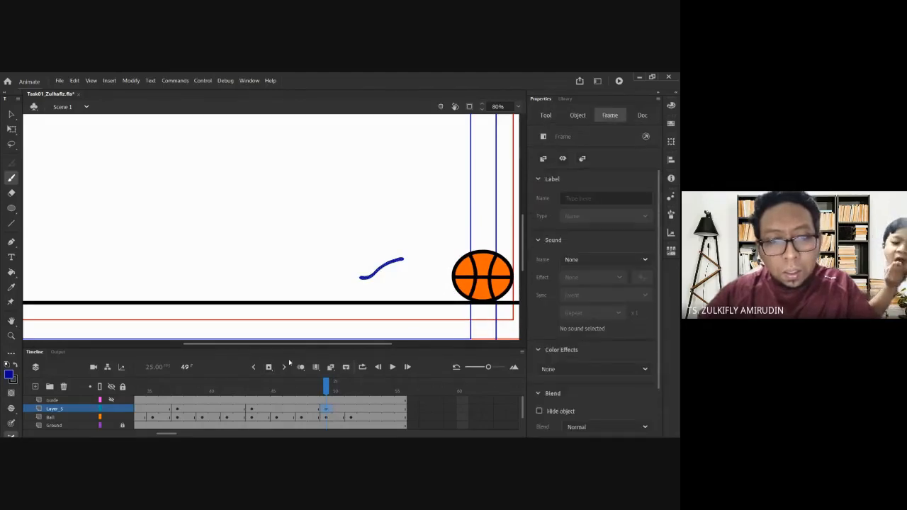
{"action": "key", "text": "Delete"}
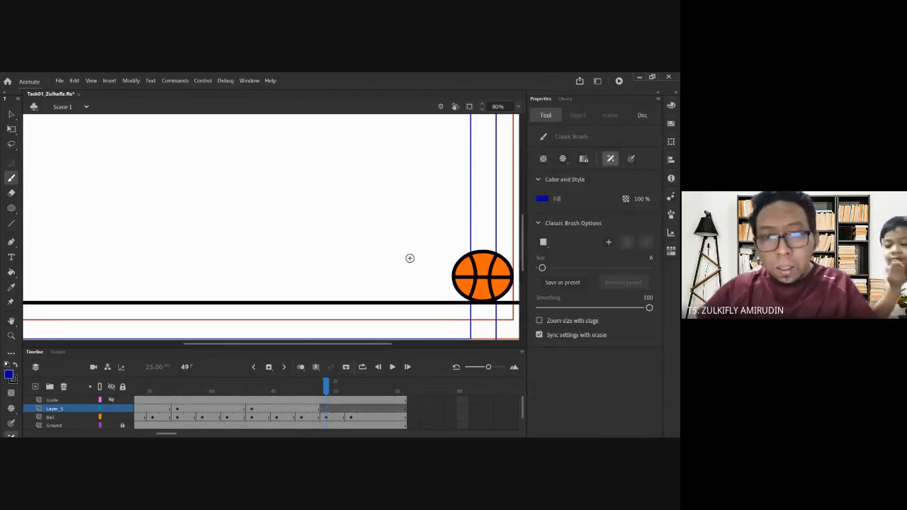
{"action": "left_click_drag", "start_coordinate": [427, 267], "coordinate": [455, 286]}
- Insert an empty keyframe on the tail layer at frame 51, turn on onion skinning, and brush a tail settling down onto the ground line
{"action": "key", "text": "period"}
{"action": "key", "text": "period"}
{"action": "left_click", "coordinate": [352, 408]}
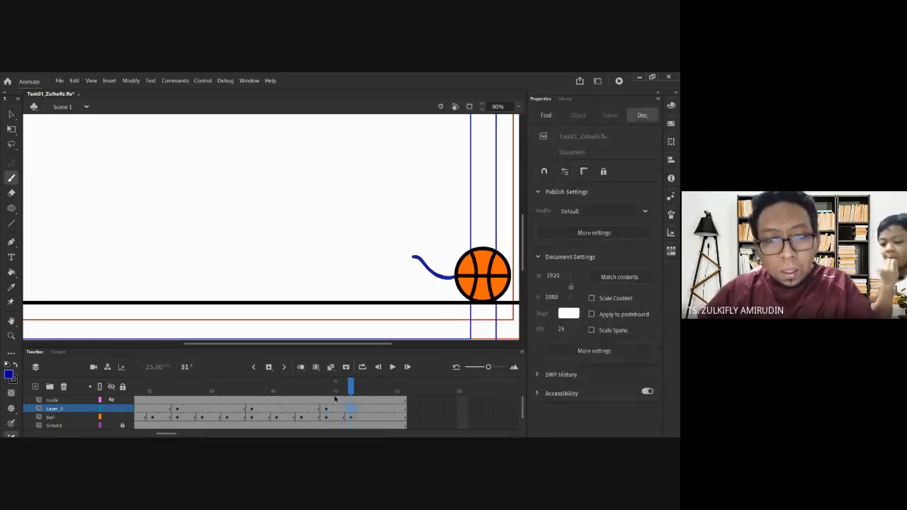
{"action": "key", "text": "Delete"}
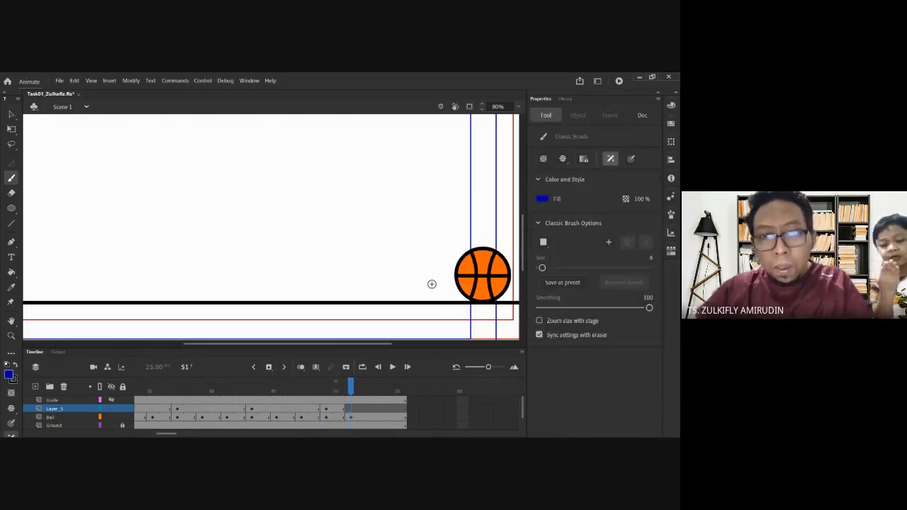
{"action": "left_click", "coordinate": [299, 366]}
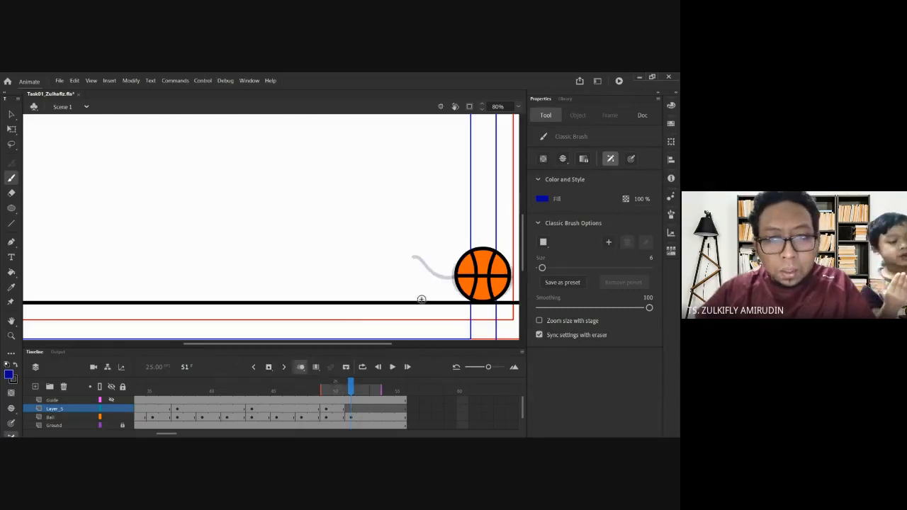
{"action": "left_click_drag", "start_coordinate": [438, 290], "coordinate": [408, 300]}
- Turn off onion skinning and play the animation from frame 1 to review the tail's motion
{"action": "key", "text": "ctrl+minus"}
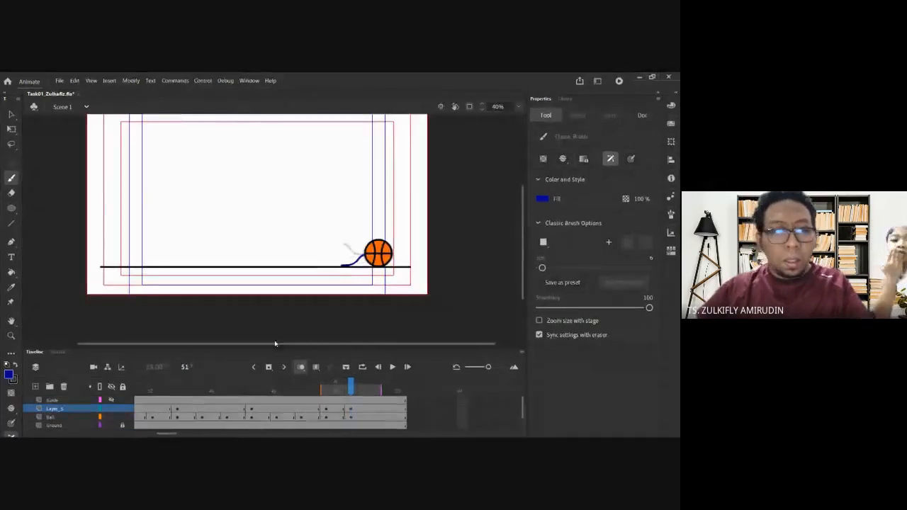
{"action": "left_click", "coordinate": [301, 367]}
{"action": "key", "text": "alt+comma"}
{"action": "key", "text": "alt+comma"}
{"action": "key", "text": "alt+comma"}
{"action": "key", "text": "alt+comma"}
{"action": "key", "text": "alt+comma"}
{"action": "key", "text": "alt+comma"}
{"action": "key", "text": "alt+comma"}
{"action": "key", "text": "alt+comma"}
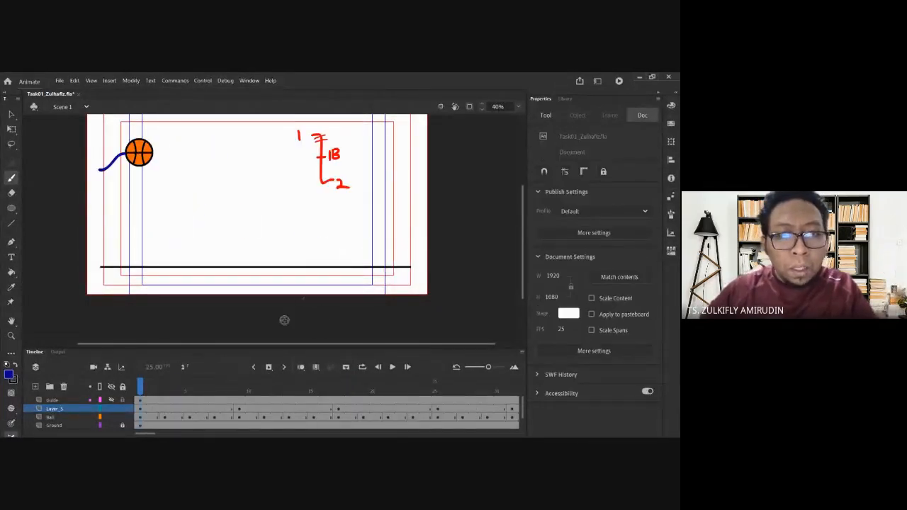
{"action": "left_click", "coordinate": [392, 367]}
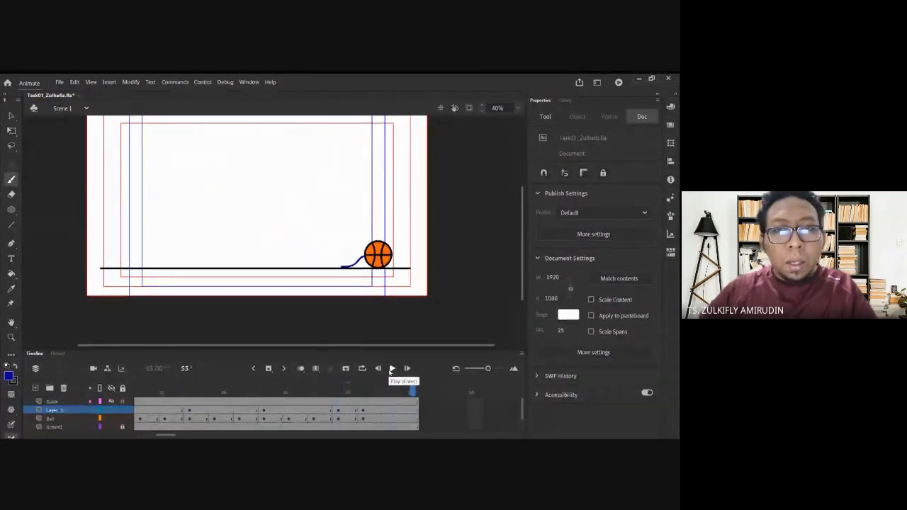
{"action": "left_click", "coordinate": [392, 369]}
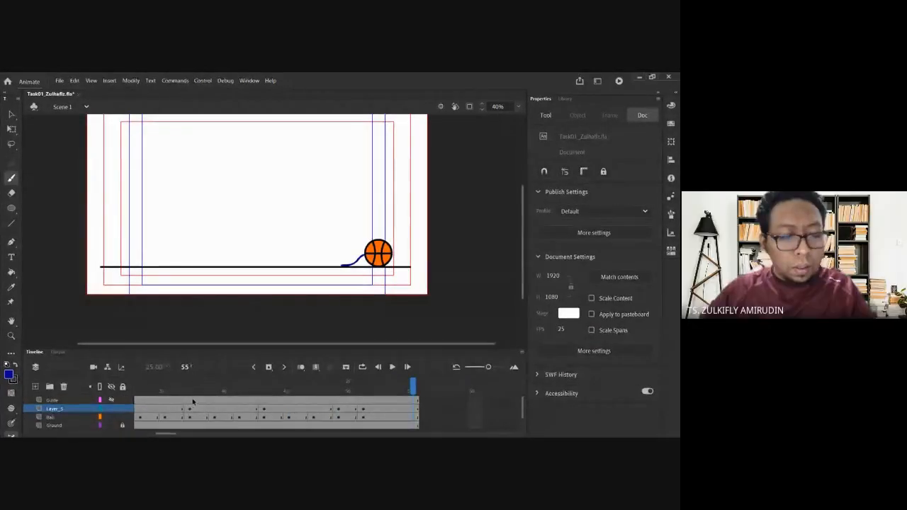
- Save the document and replay the animation from the first frame
{"action": "key", "text": "ctrl+s"}
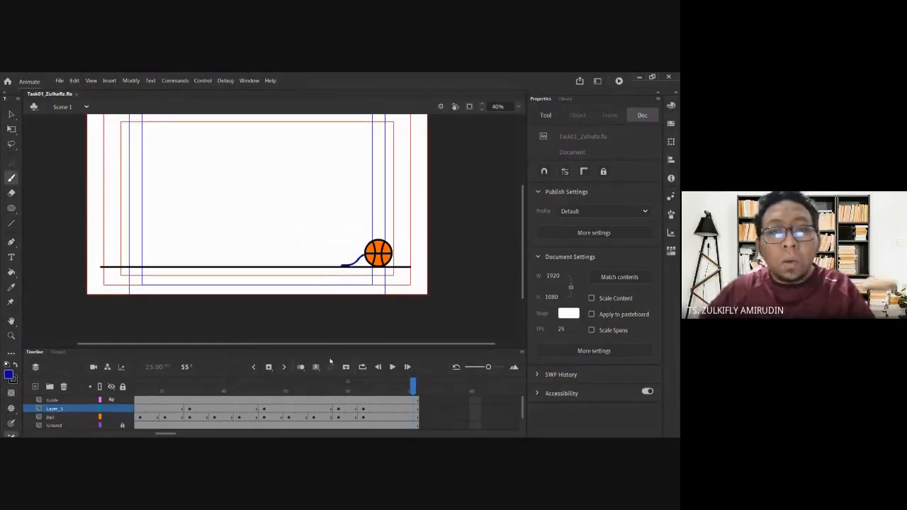
{"action": "left_click_drag", "start_coordinate": [328, 389], "coordinate": [137, 389]}
{"action": "key", "text": "Return"}
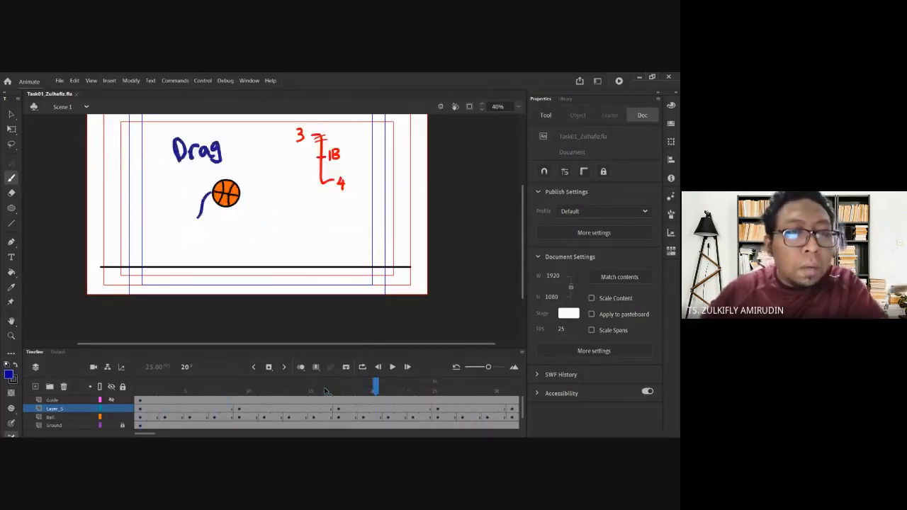
{"action": "key", "text": "Return"}
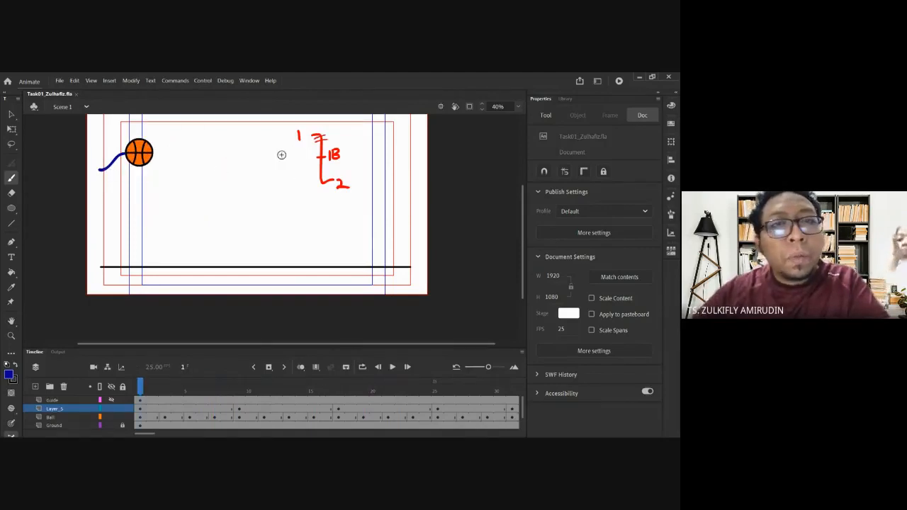
{"action": "left_click", "coordinate": [140, 409]}
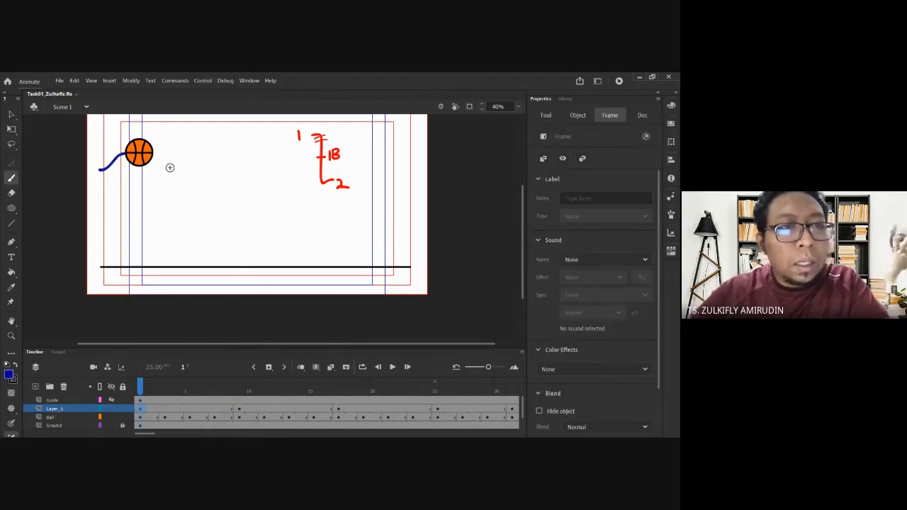
{"action": "mouse_move", "coordinate": [171, 171]}
{"action": "left_mouse_down"}
{"action": "mouse_move", "coordinate": [171, 187]}
{"action": "mouse_move", "coordinate": [181, 170]}
{"action": "mouse_move", "coordinate": [179, 178]}
{"action": "left_mouse_up"}
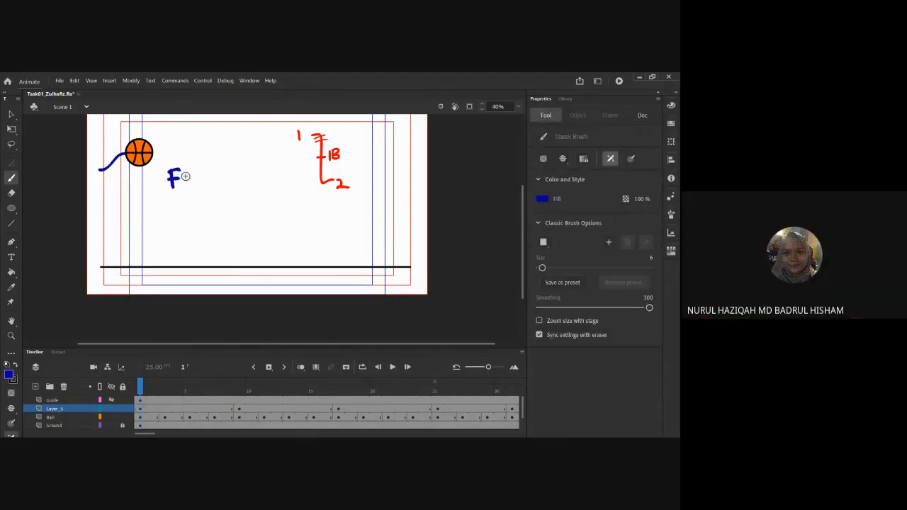
{"action": "key", "text": "ctrl+z"}
{"action": "key", "text": "ctrl+z"}
{"action": "key", "text": "ctrl+z"}
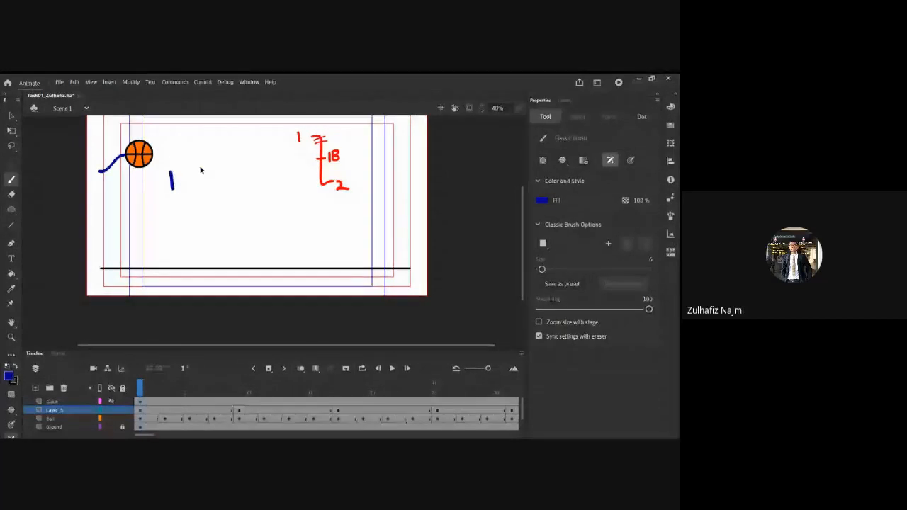
- Insert an empty keyframe on the tail layer at frame 7 and, with onion skinning on, brush a tail curving up behind the falling ball
{"action": "scroll", "coordinate": [243, 164], "scroll_direction": "up", "scroll_amount": 2}
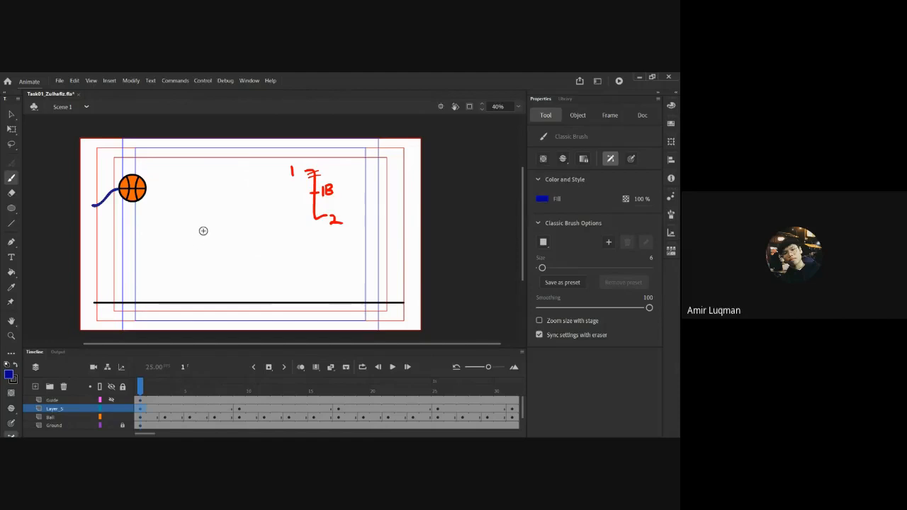
{"action": "key", "text": "Return"}
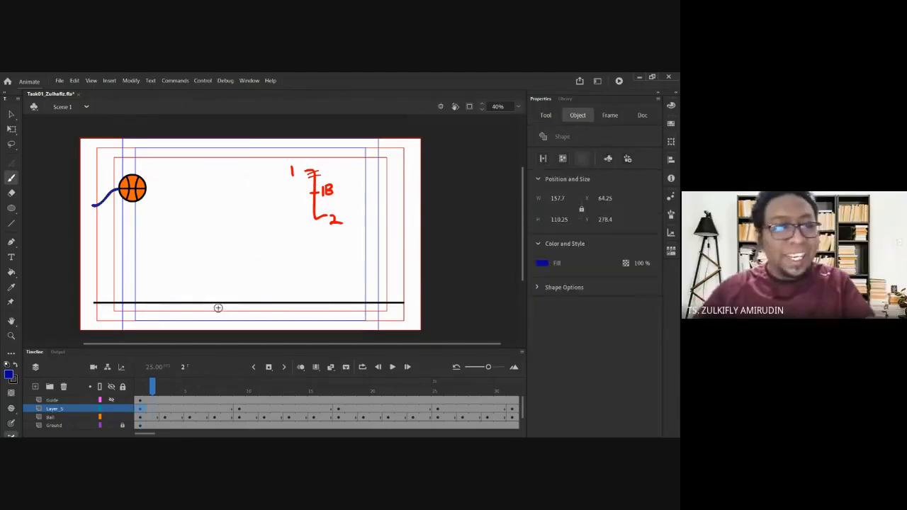
{"action": "left_click", "coordinate": [244, 409]}
{"action": "left_click_drag", "start_coordinate": [252, 387], "coordinate": [217, 382]}
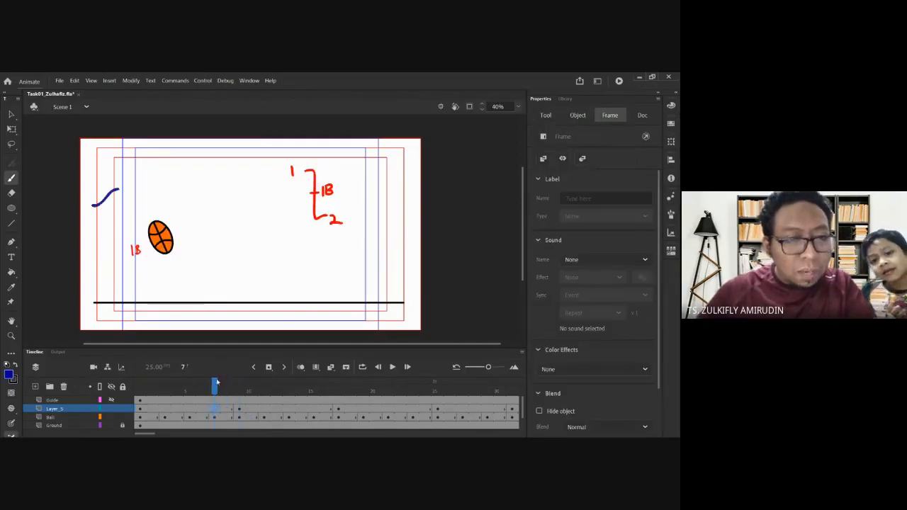
{"action": "left_click", "coordinate": [270, 368]}
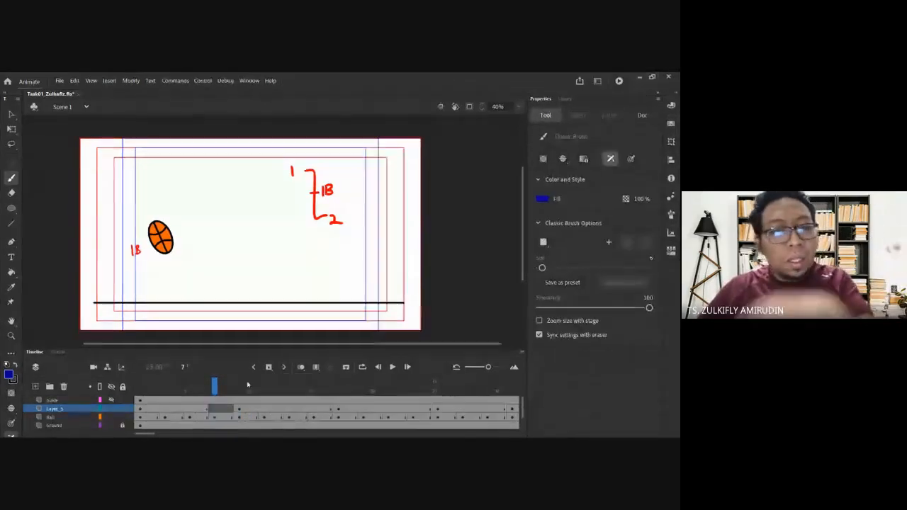
{"action": "left_click", "coordinate": [300, 369]}
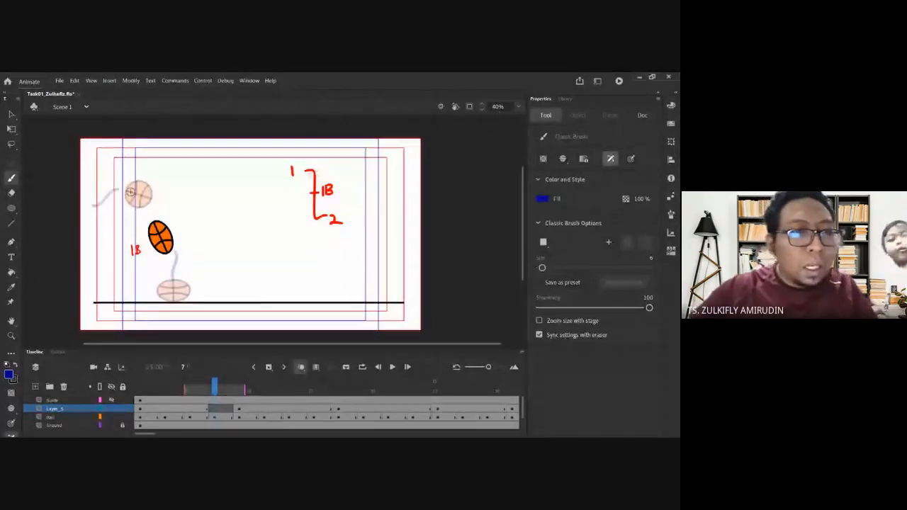
{"action": "scroll", "coordinate": [161, 241], "scroll_direction": "up", "scroll_amount": 2}
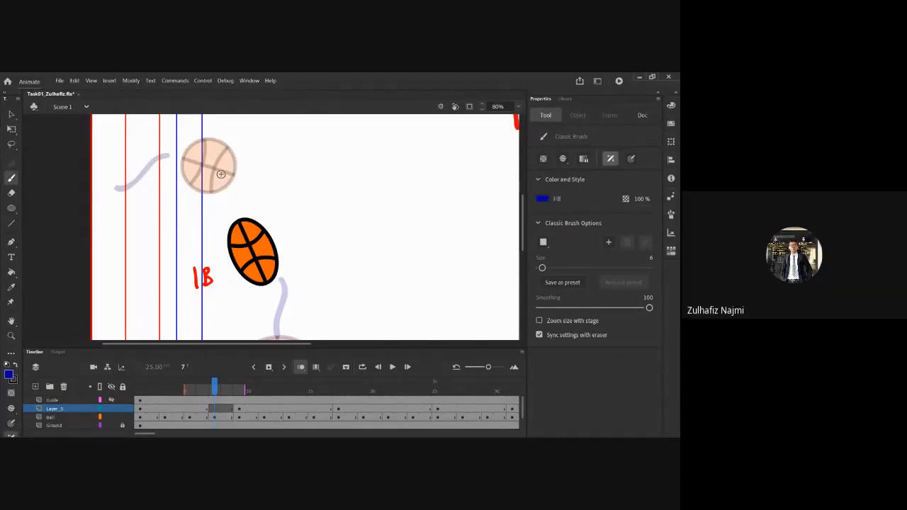
{"action": "left_click_drag", "start_coordinate": [234, 190], "coordinate": [240, 225]}
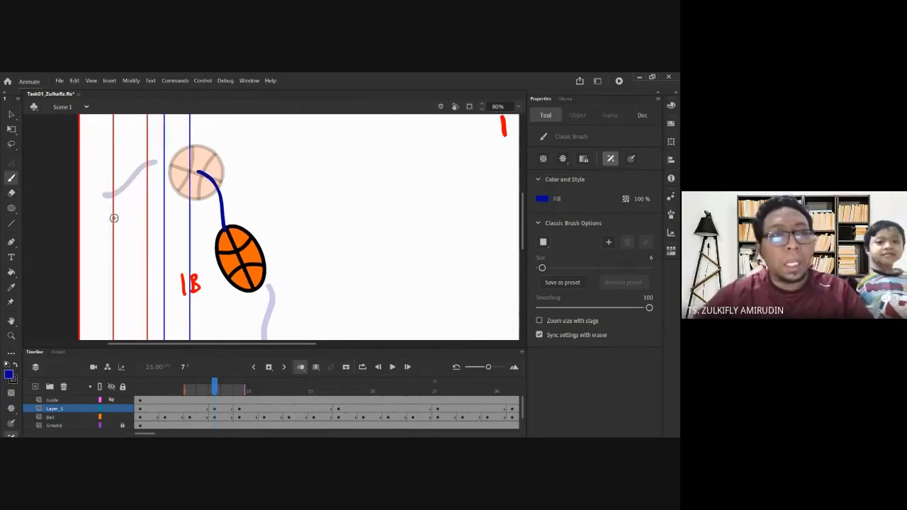
{"action": "mouse_move", "coordinate": [108, 195]}
{"action": "left_mouse_down"}
{"action": "mouse_move", "coordinate": [145, 149]}
{"action": "mouse_move", "coordinate": [248, 209]}
{"action": "left_mouse_up"}
{"action": "key", "text": "ctrl+z"}
- Insert an empty keyframe on the tail layer at frame 11, just after the first landing
{"action": "left_click_drag", "start_coordinate": [308, 257], "coordinate": [294, 180]}
{"action": "key", "text": "period"}
{"action": "key", "text": "period"}
{"action": "key", "text": "period"}
{"action": "key", "text": "period"}
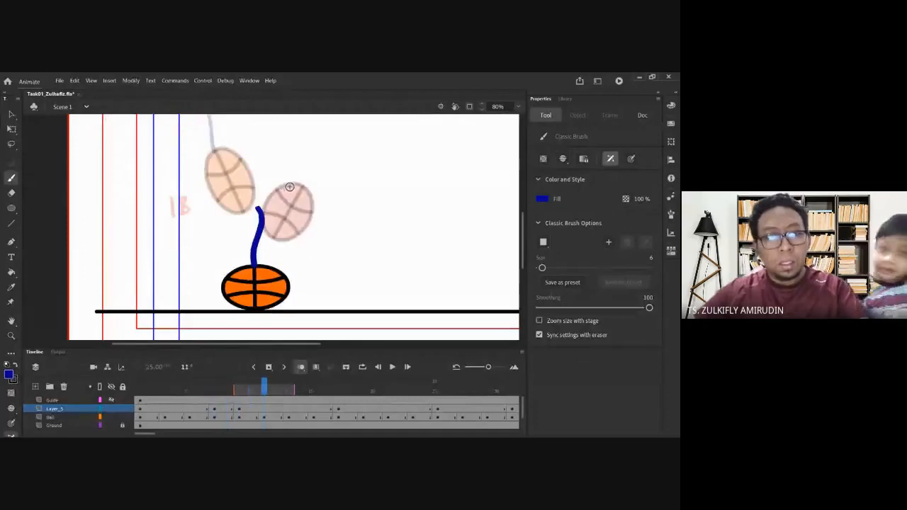
{"action": "key", "text": "comma"}
{"action": "key", "text": "comma"}
{"action": "key", "text": "comma"}
{"action": "key", "text": "period"}
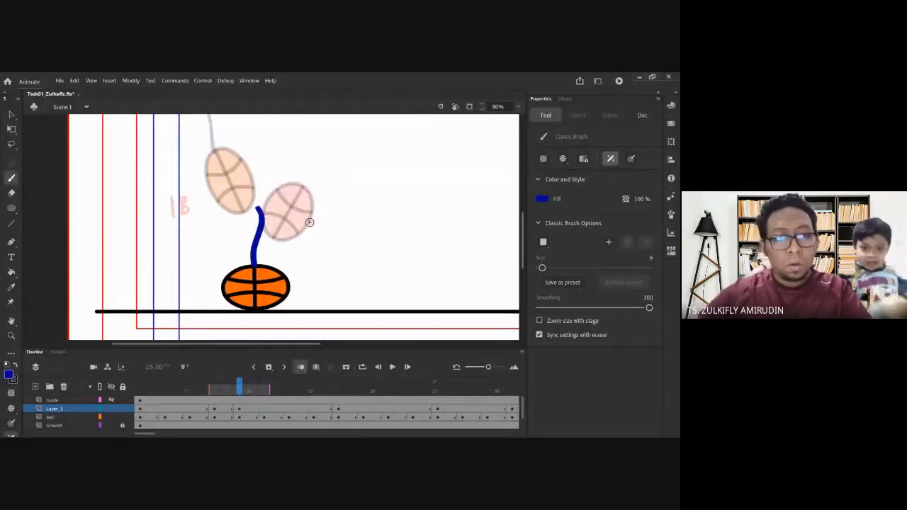
{"action": "key", "text": "period"}
{"action": "key", "text": "period"}
{"action": "key", "text": "period"}
{"action": "key", "text": "comma"}
{"action": "key", "text": "comma"}
{"action": "left_click", "coordinate": [263, 409]}
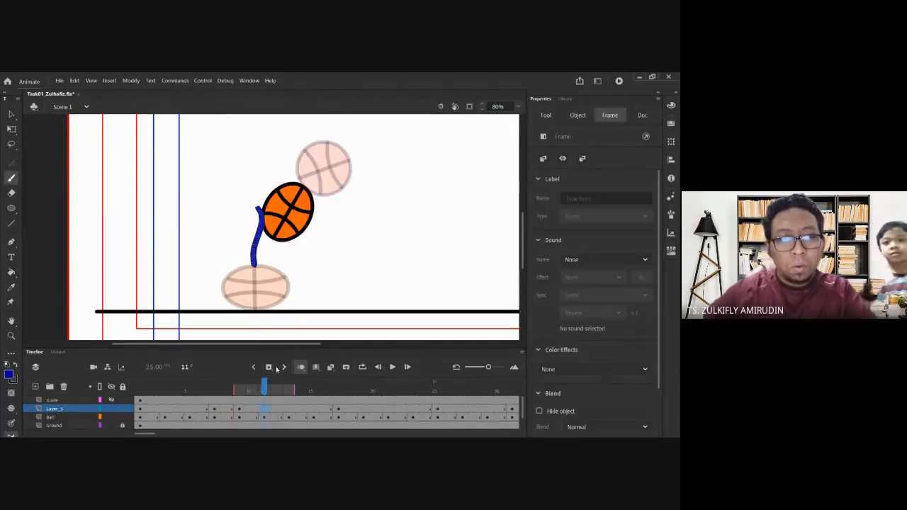
{"action": "key", "text": "Delete"}
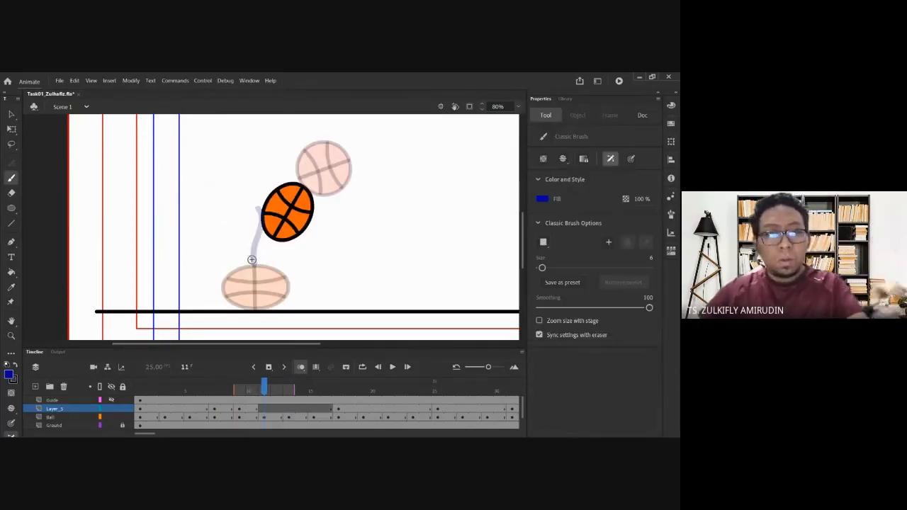
- Brush a tail hanging down from the rising ball at frame 11, its tip curling back to the left, redoing the stroke until it is smooth
{"action": "left_click_drag", "start_coordinate": [226, 267], "coordinate": [286, 234]}
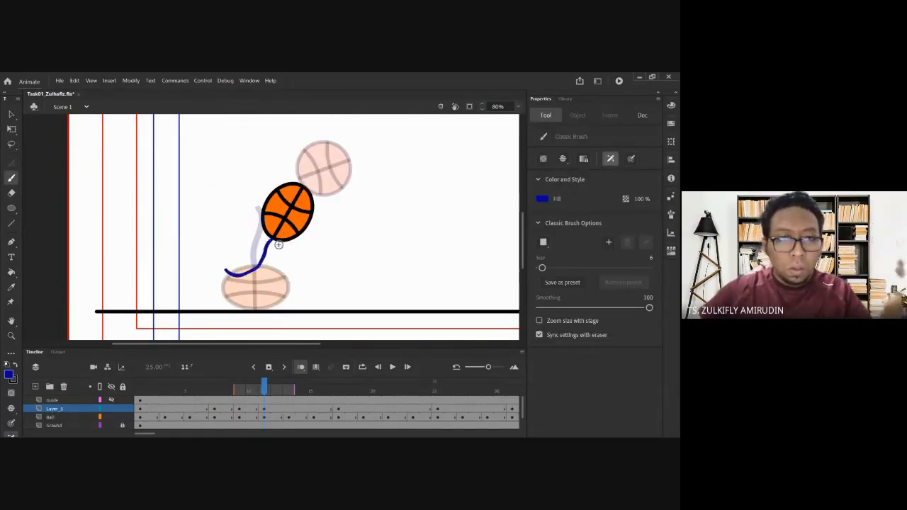
{"action": "key", "text": "ctrl+z"}
{"action": "left_click_drag", "start_coordinate": [229, 275], "coordinate": [269, 244]}
{"action": "key", "text": "ctrl+z"}
{"action": "left_click_drag", "start_coordinate": [231, 279], "coordinate": [276, 238]}
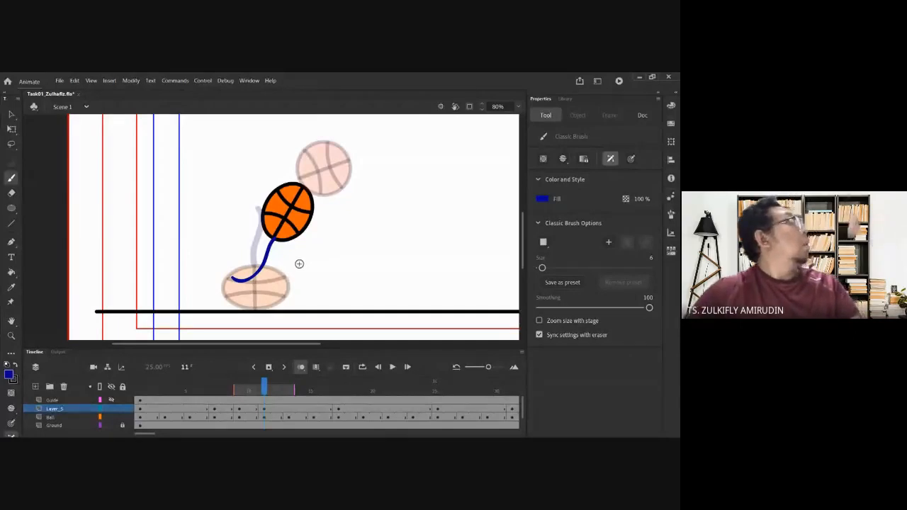
- Insert an empty keyframe on the tail layer at frame 23, where the ball falls toward the second landing
{"action": "key", "text": "period"}
{"action": "key", "text": "period"}
{"action": "key", "text": "period"}
{"action": "key", "text": "period"}
{"action": "key", "text": "period"}
{"action": "key", "text": "period"}
{"action": "key", "text": "period"}
{"action": "key", "text": "period"}
{"action": "key", "text": "period"}
{"action": "key", "text": "period"}
{"action": "key", "text": "period"}
{"action": "key", "text": "period"}
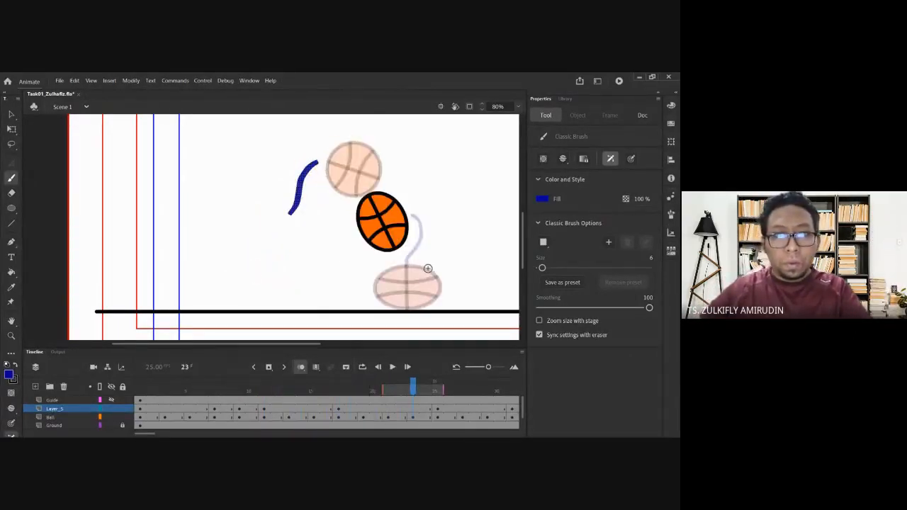
{"action": "left_click", "coordinate": [412, 417]}
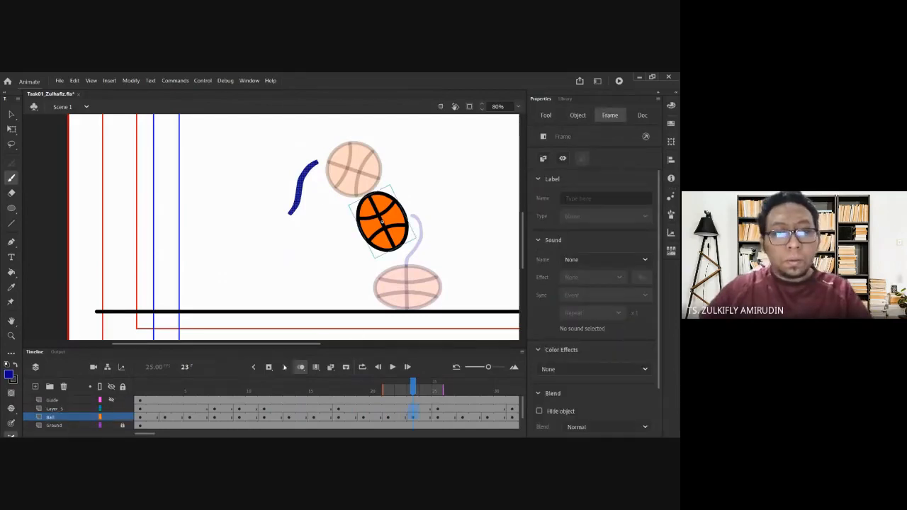
{"action": "left_click", "coordinate": [53, 409]}
{"action": "left_click_drag", "start_coordinate": [340, 159], "coordinate": [309, 188]}
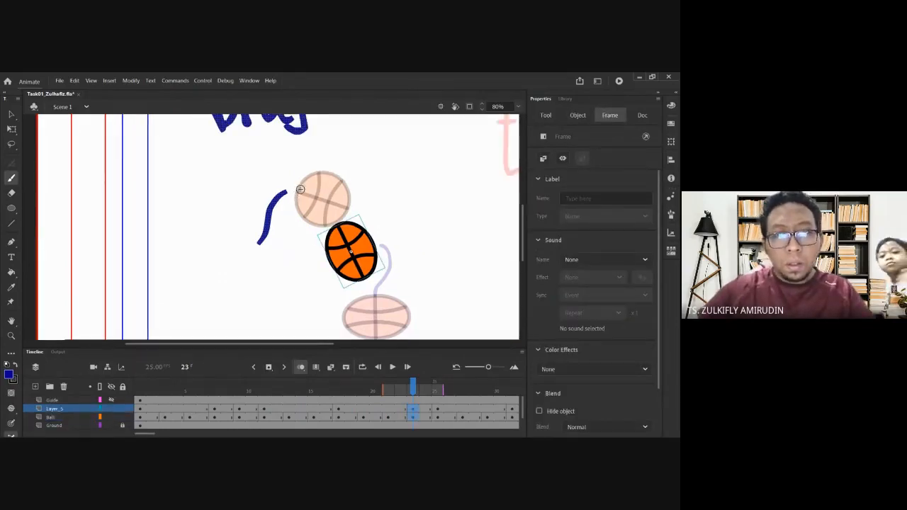
{"action": "key", "text": "Delete"}
{"action": "key", "text": "ctrl+z"}
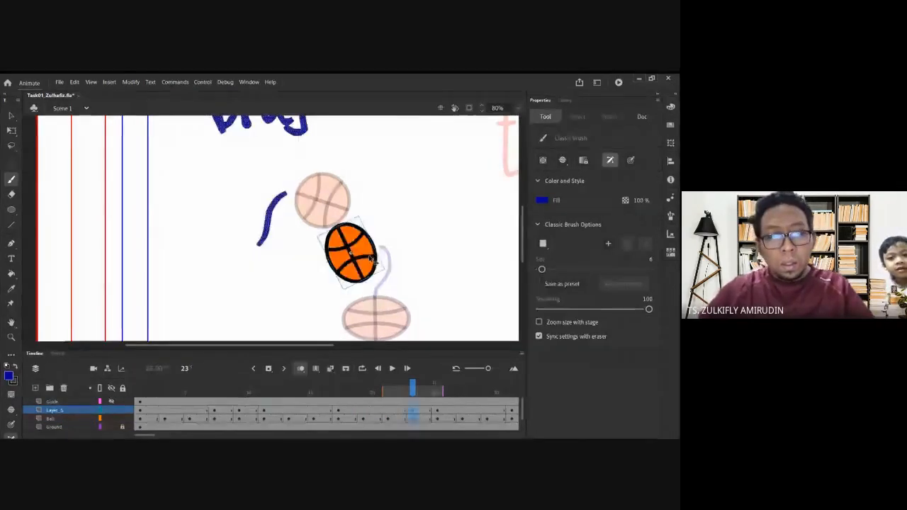
{"action": "left_click", "coordinate": [416, 409]}
{"action": "key", "text": "F7"}
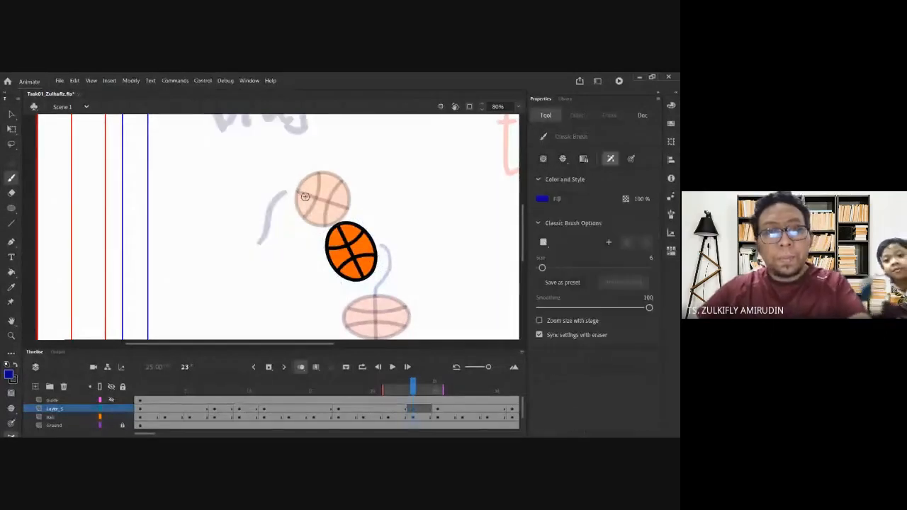
- Brush a tail at frame 23 rising from the top of the falling ball and arcing back over to the left
{"action": "mouse_move", "coordinate": [286, 187]}
{"action": "left_mouse_down"}
{"action": "mouse_move", "coordinate": [309, 186]}
{"action": "mouse_move", "coordinate": [333, 222]}
{"action": "left_mouse_up"}
{"action": "scroll", "coordinate": [423, 270], "scroll_direction": "right", "scroll_amount": 3}
{"action": "scroll", "coordinate": [423, 270], "scroll_direction": "down", "scroll_amount": 2}
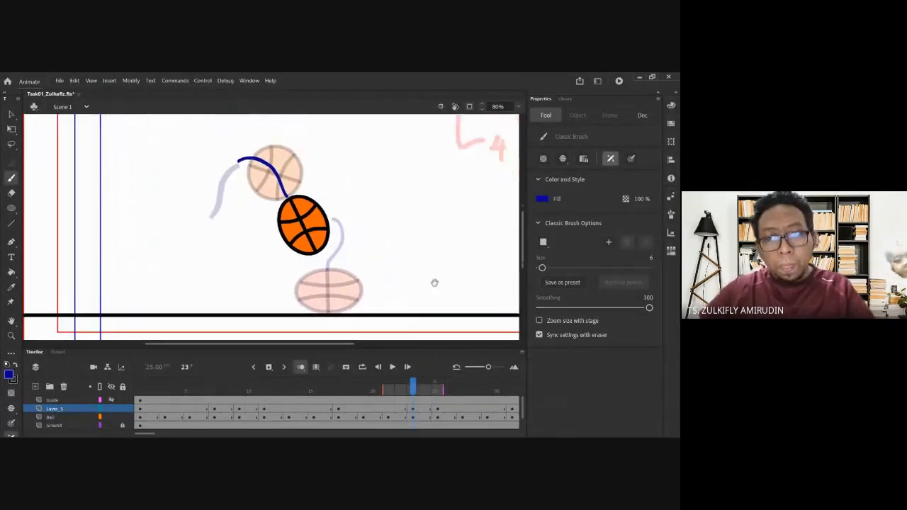
- Insert a keyframe on the tail layer at frame 27, just after the second landing, and clear its copied tail drawing
{"action": "key", "text": "period"}
{"action": "key", "text": "period"}
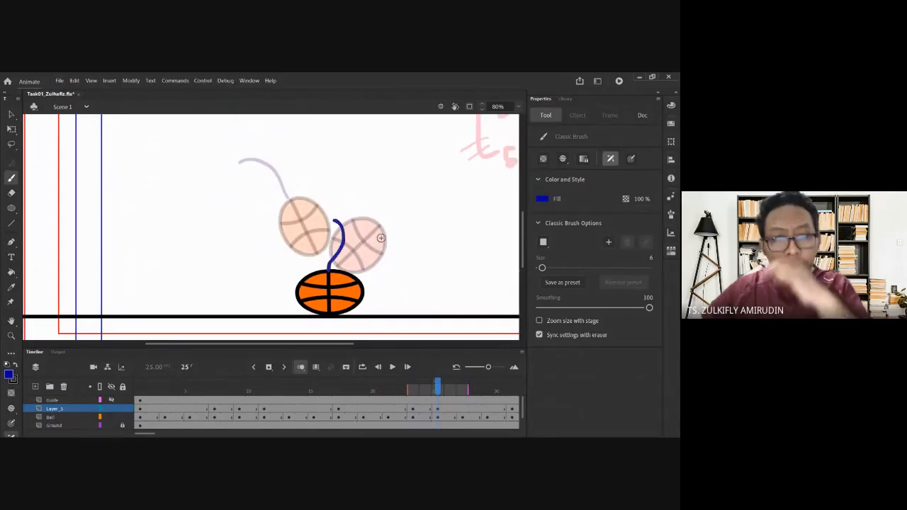
{"action": "scroll", "coordinate": [389, 253], "scroll_direction": "right", "scroll_amount": 3}
{"action": "scroll", "coordinate": [390, 253], "scroll_direction": "down", "scroll_amount": 2}
{"action": "key", "text": "period"}
{"action": "key", "text": "period"}
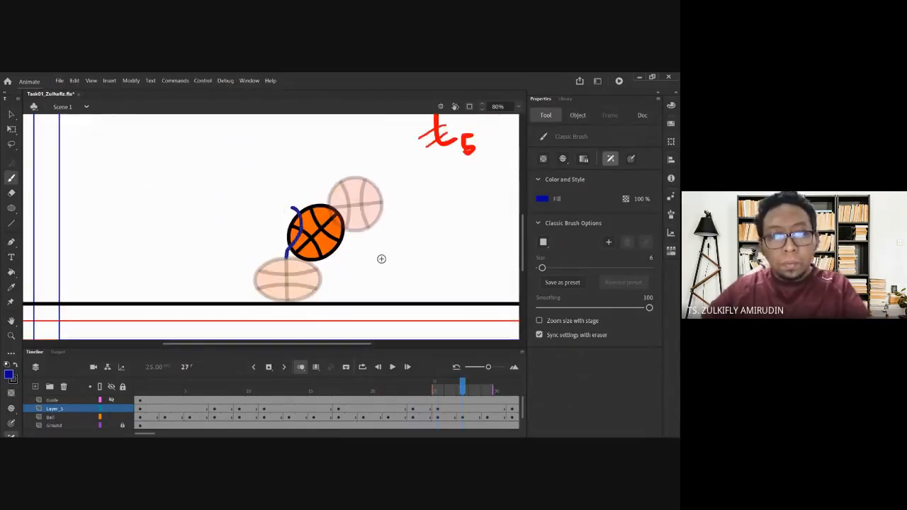
{"action": "left_click", "coordinate": [464, 414]}
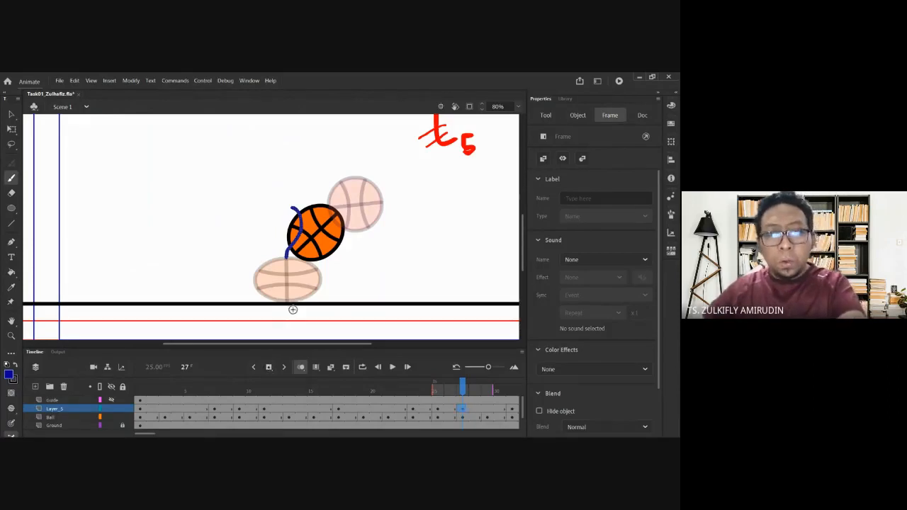
{"action": "key", "text": "Delete"}
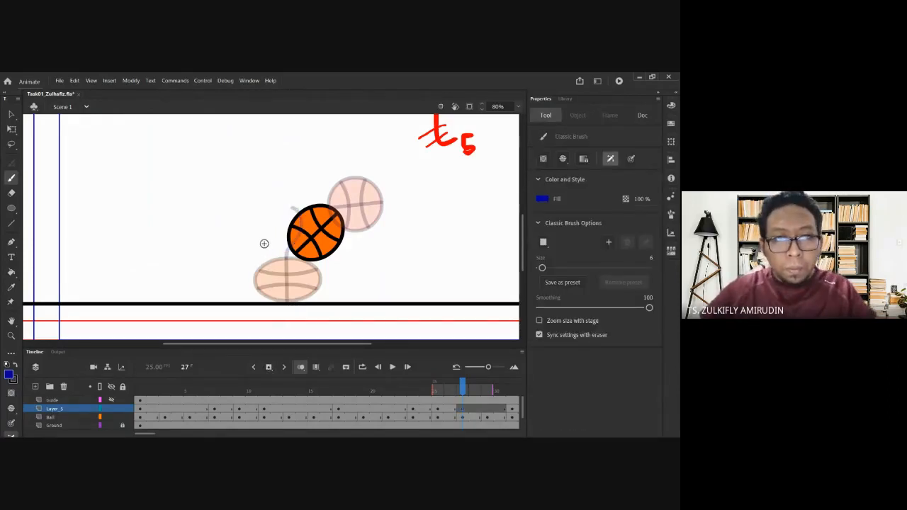
- Brush a short tail trailing below and behind the rising ball at frame 27, undoing an unsatisfactory stroke
{"action": "mouse_move", "coordinate": [278, 273]}
{"action": "left_mouse_down"}
{"action": "mouse_move", "coordinate": [301, 250]}
{"action": "mouse_move", "coordinate": [258, 256]}
{"action": "mouse_move", "coordinate": [298, 256]}
{"action": "left_mouse_up"}
{"action": "key", "text": "ctrl+z"}
{"action": "scroll", "coordinate": [337, 262], "scroll_direction": "right", "scroll_amount": 3}
{"action": "key", "text": "Return"}
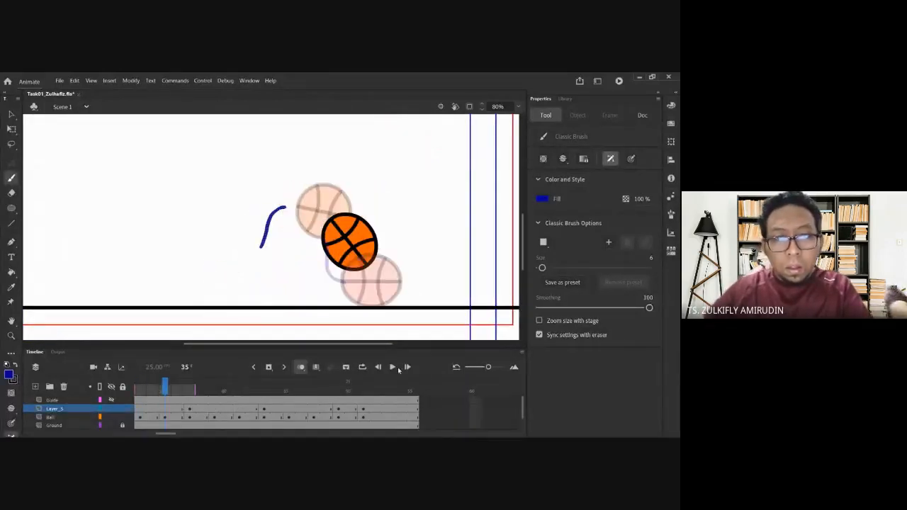
- Insert an empty keyframe on the tail layer at frame 35, where the ball falls toward the third landing
{"action": "left_click", "coordinate": [165, 410]}
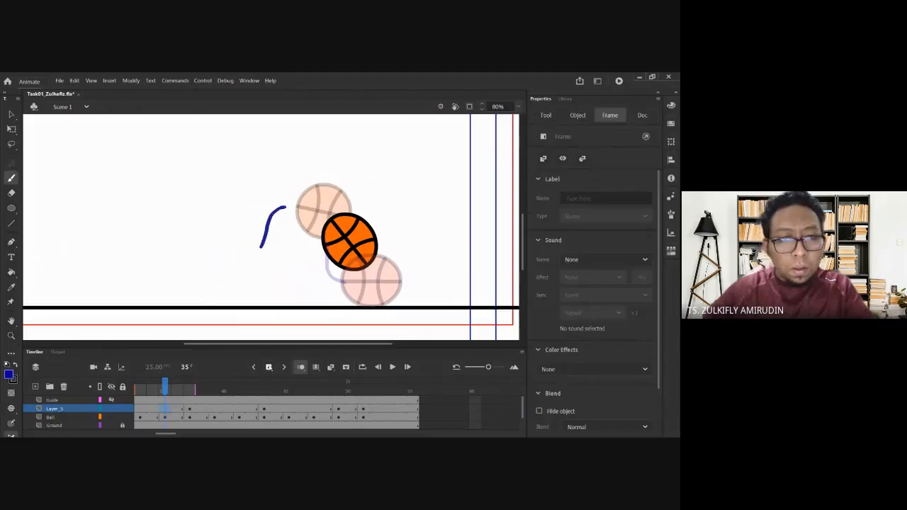
{"action": "left_click_drag", "start_coordinate": [355, 184], "coordinate": [376, 193]}
{"action": "left_click", "coordinate": [371, 194]}
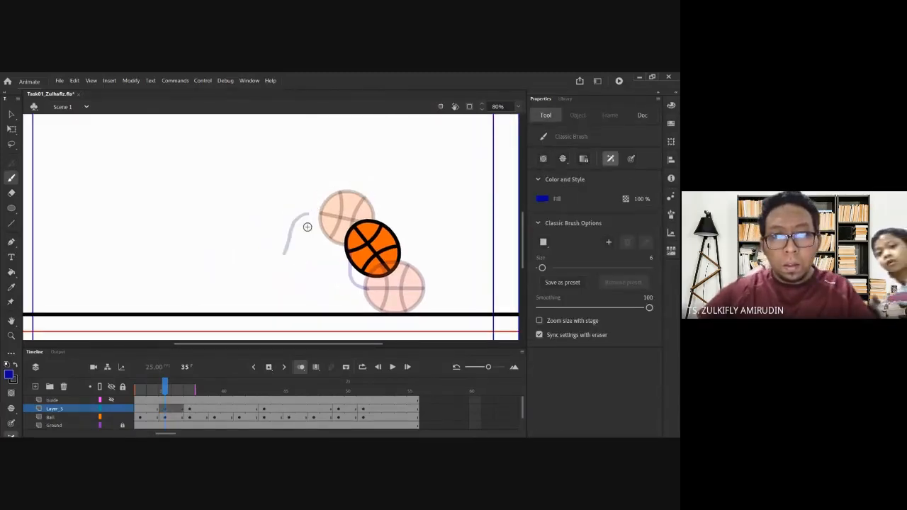
- Try a highly arched tail above the falling ball at frame 35 and compare it with the neighbouring frames
{"action": "mouse_move", "coordinate": [313, 210]}
{"action": "left_mouse_down"}
{"action": "mouse_move", "coordinate": [343, 210]}
{"action": "mouse_move", "coordinate": [344, 234]}
{"action": "mouse_move", "coordinate": [343, 197]}
{"action": "mouse_move", "coordinate": [312, 215]}
{"action": "left_mouse_up"}
{"action": "key", "text": "ctrl+z"}
{"action": "key", "text": "period"}
{"action": "key", "text": "period"}
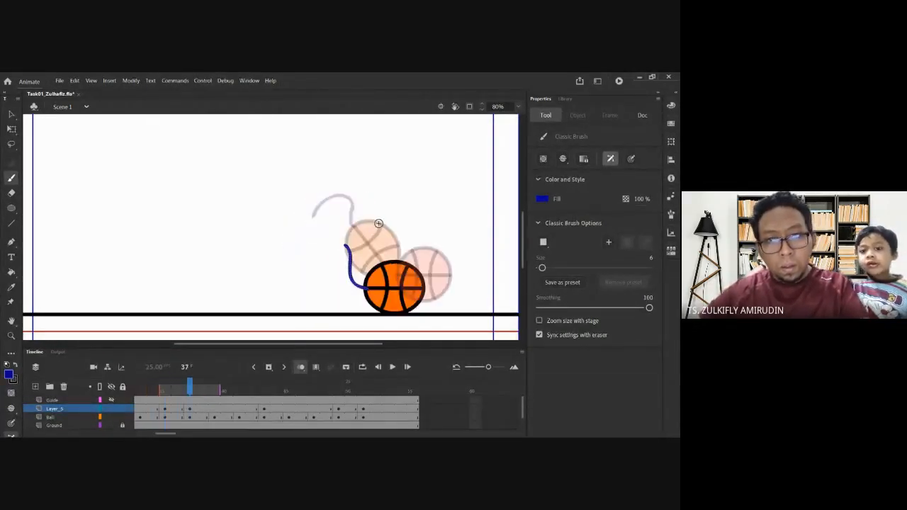
{"action": "key", "text": "period"}
{"action": "key", "text": "period"}
{"action": "key", "text": "comma"}
{"action": "key", "text": "comma"}
{"action": "key", "text": "comma"}
{"action": "key", "text": "comma"}
{"action": "key", "text": "comma"}
{"action": "key", "text": "period"}
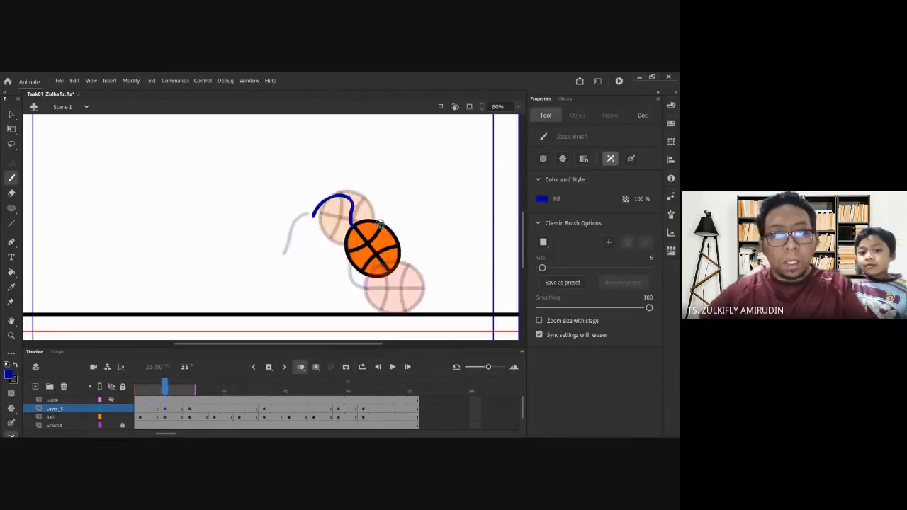
- Redo the tail at frame 35 as a flatter arc sweeping back to the left from the ball's upper edge
{"action": "key", "text": "ctrl+z"}
{"action": "mouse_move", "coordinate": [299, 220]}
{"action": "left_mouse_down"}
{"action": "mouse_move", "coordinate": [329, 206]}
{"action": "mouse_move", "coordinate": [351, 241]}
{"action": "mouse_move", "coordinate": [344, 224]}
{"action": "mouse_move", "coordinate": [310, 211]}
{"action": "mouse_move", "coordinate": [353, 239]}
{"action": "left_mouse_up"}
{"action": "key", "text": "ctrl+z"}
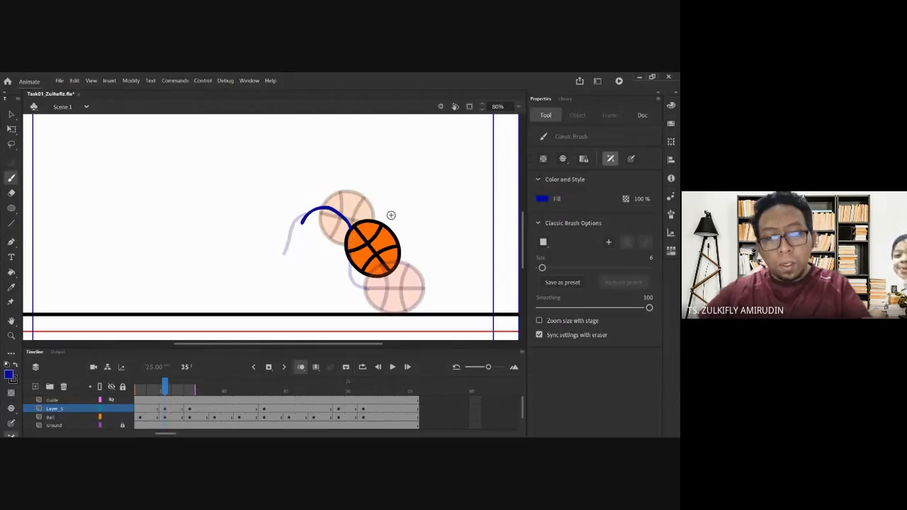
- Flip through frames 35 to 41 to examine how the tail follows the ball around the third landing
{"action": "key", "text": "period"}
{"action": "key", "text": "period"}
{"action": "key", "text": "period"}
{"action": "key", "text": "period"}
{"action": "key", "text": "period"}
{"action": "key", "text": "period"}
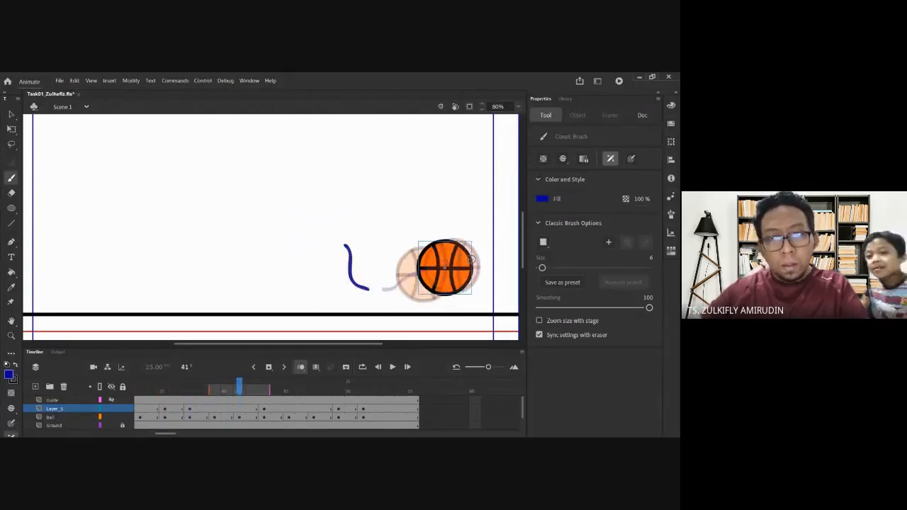
{"action": "key", "text": "comma"}
{"action": "key", "text": "comma"}
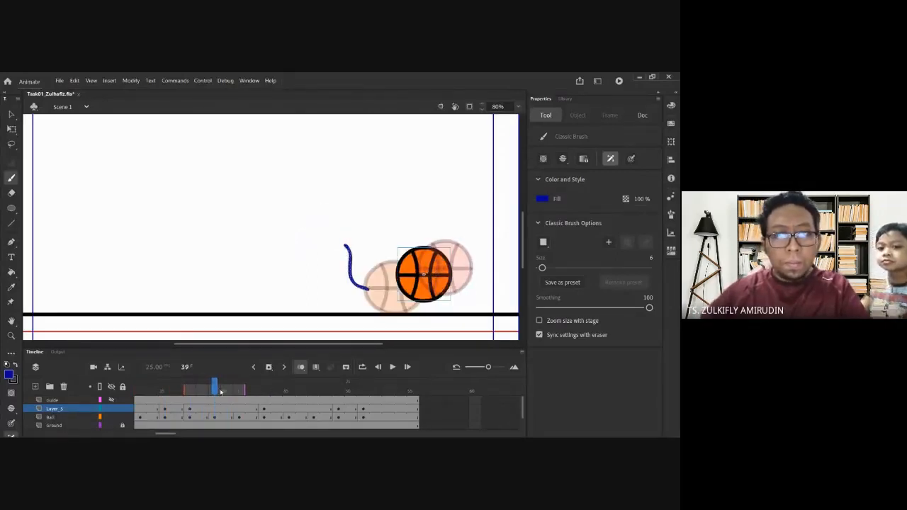
{"action": "key", "text": "period"}
{"action": "key", "text": "period"}
{"action": "key", "text": "comma"}
{"action": "key", "text": "comma"}
{"action": "key", "text": "comma"}
{"action": "key", "text": "period"}
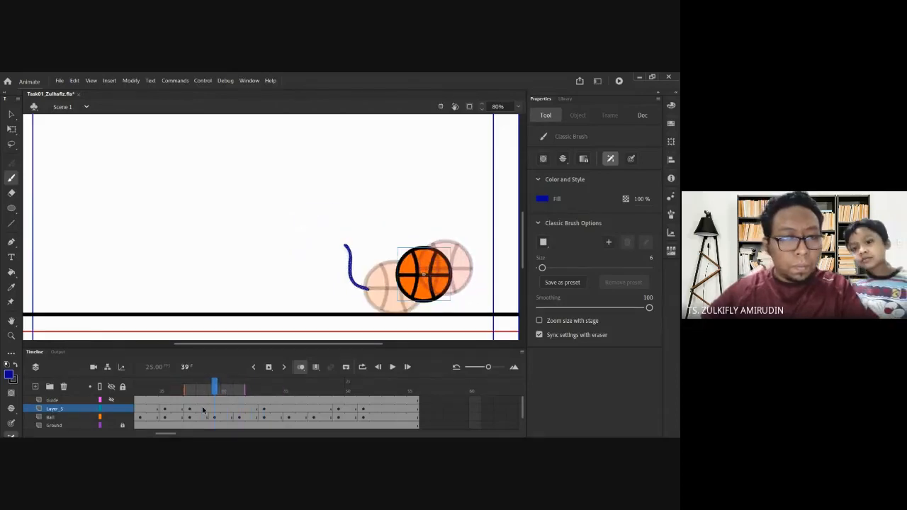
- Insert an empty keyframe on the tail layer at frame 39 and brush a sagging tail behind the ball with its tip curling up
{"action": "left_click", "coordinate": [212, 410]}
{"action": "left_click", "coordinate": [271, 367]}
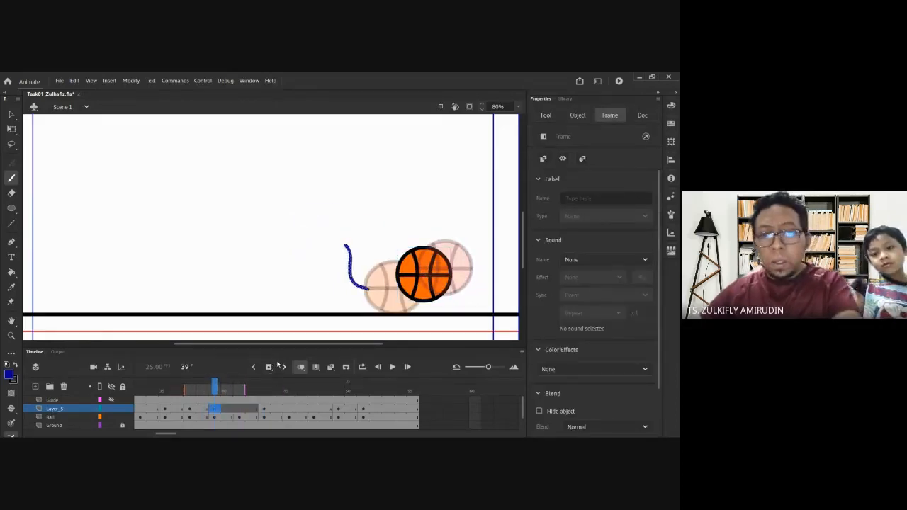
{"action": "left_click_drag", "start_coordinate": [350, 284], "coordinate": [408, 280]}
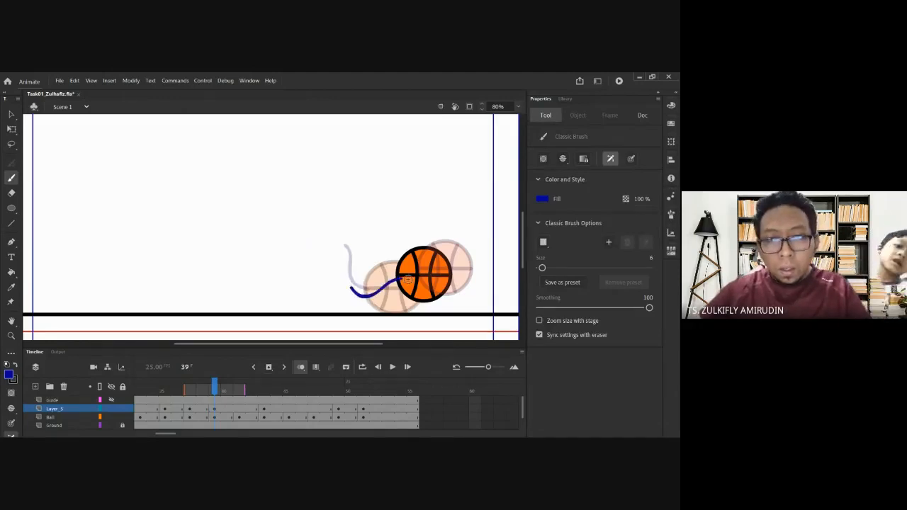
- Insert an empty keyframe on the tail layer at frame 47 and brush a gently arched tail behind the falling ball
{"action": "key", "text": "."}
{"action": "key", "text": "."}
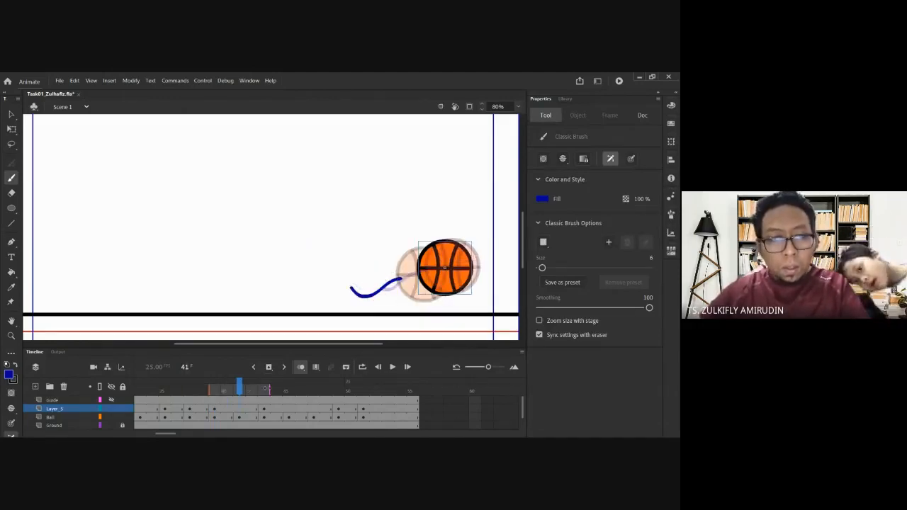
{"action": "left_click", "coordinate": [238, 410]}
{"action": "key", "text": "."}
{"action": "key", "text": "."}
{"action": "key", "text": "."}
{"action": "key", "text": "."}
{"action": "key", "text": "."}
{"action": "key", "text": "."}
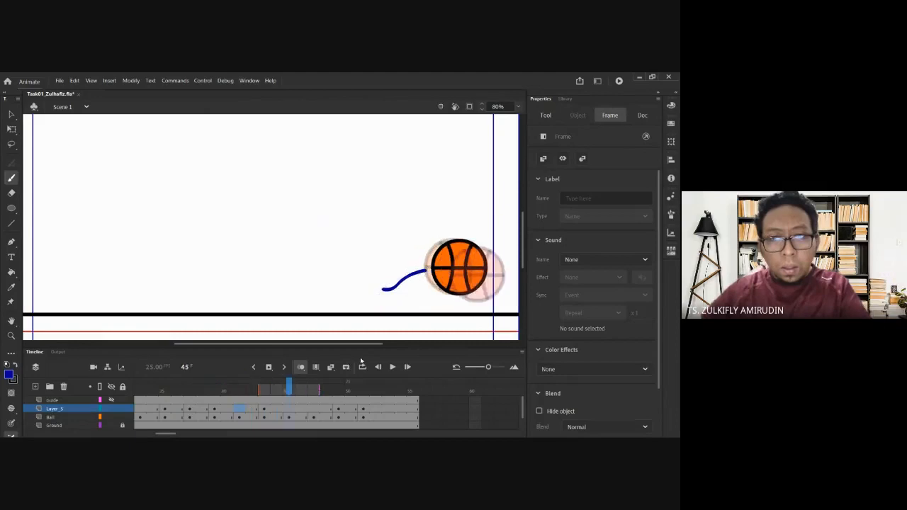
{"action": "left_click", "coordinate": [312, 410]}
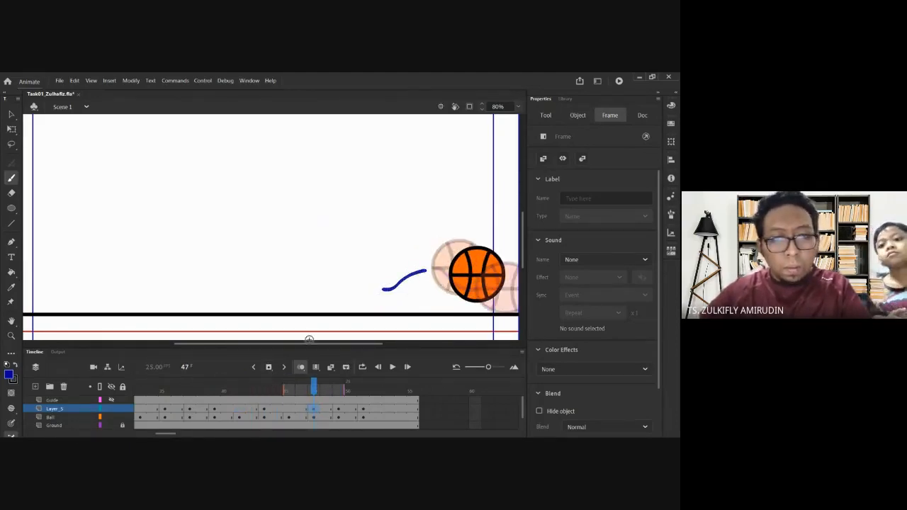
{"action": "left_click", "coordinate": [399, 293]}
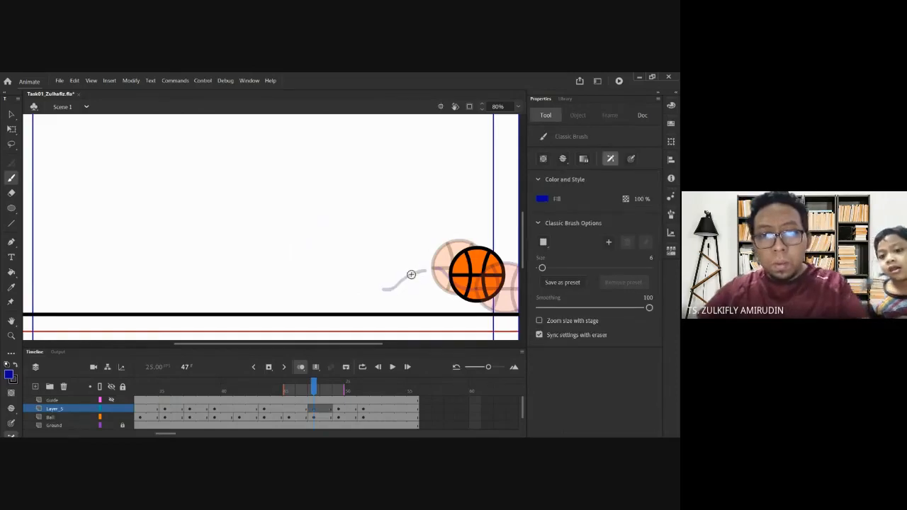
{"action": "left_click_drag", "start_coordinate": [402, 277], "coordinate": [447, 275]}
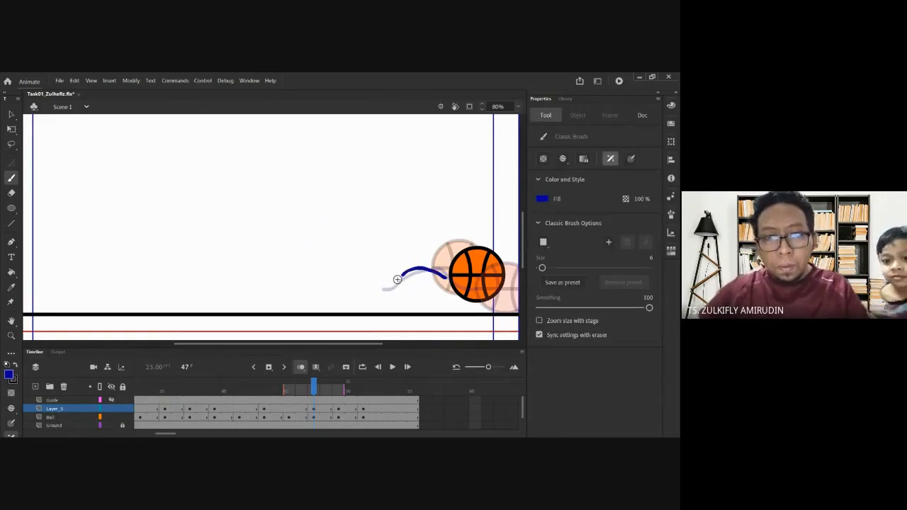
- Step through the frames after 47 to examine the tail drawings around the last landing
{"action": "left_click_drag", "start_coordinate": [440, 232], "coordinate": [384, 236]}
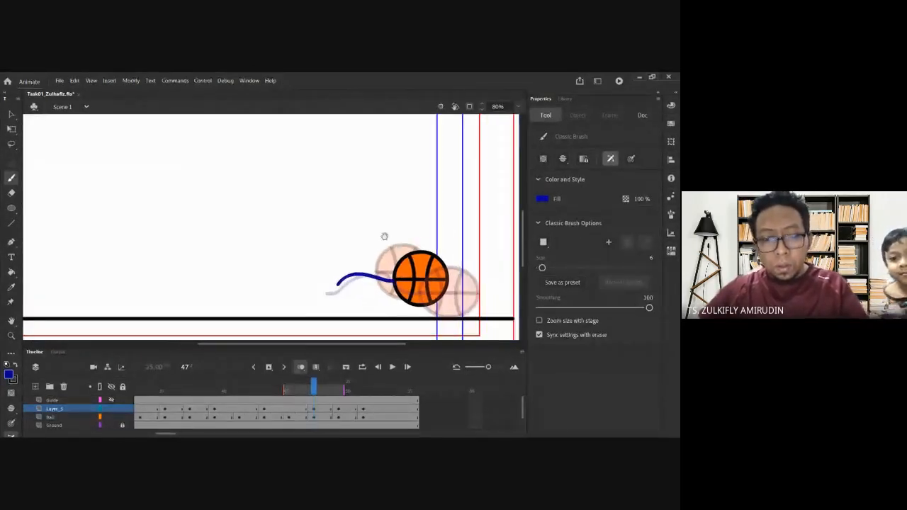
{"action": "key", "text": "period"}
{"action": "key", "text": "period"}
{"action": "key", "text": "period"}
{"action": "key", "text": "period"}
{"action": "key", "text": "period"}
{"action": "key", "text": "period"}
{"action": "key", "text": "comma"}
{"action": "key", "text": "comma"}
{"action": "key", "text": "comma"}
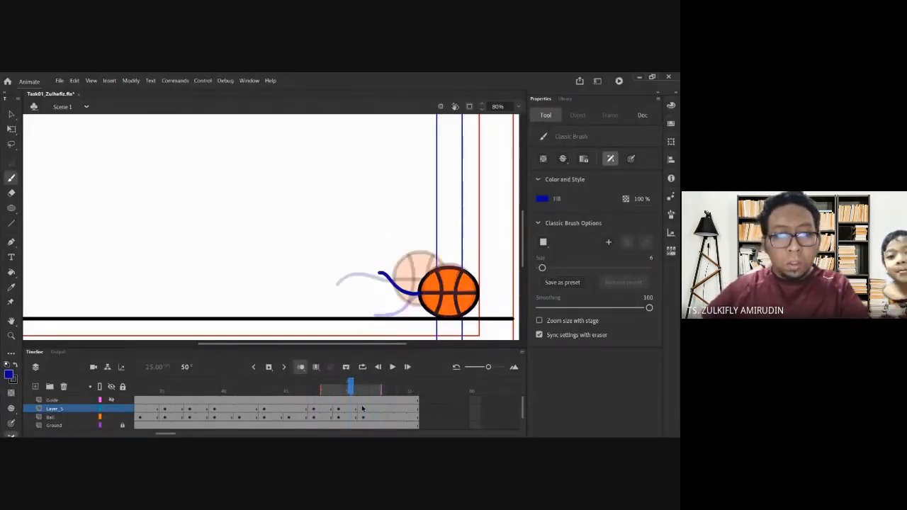
- Shift the tail drawing at frame 51 to frame 53 and brush an in-between tail at frame 51 with its tip curling up
{"action": "left_click", "coordinate": [363, 411]}
{"action": "key", "text": "F6"}
{"action": "key", "text": "comma"}
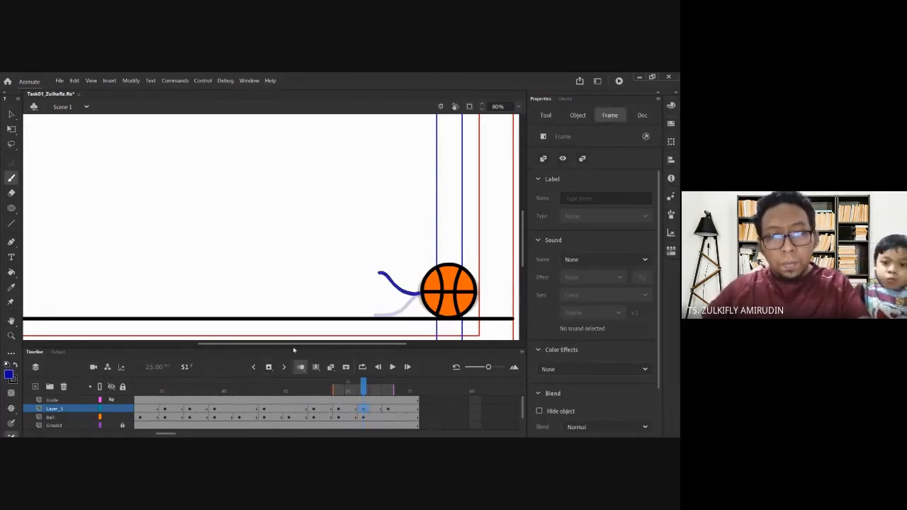
{"action": "key", "text": "Delete"}
{"action": "left_click_drag", "start_coordinate": [376, 290], "coordinate": [436, 306]}
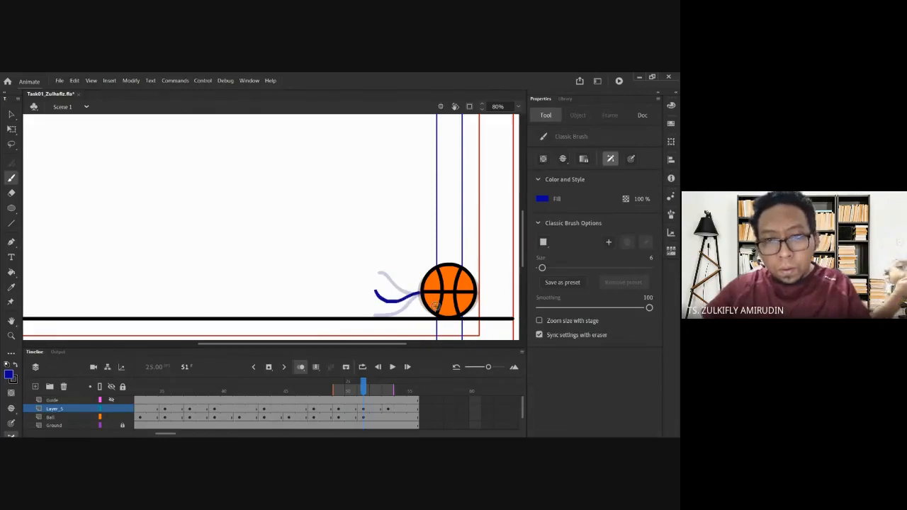
- Zoom out to the whole stage, turn off onion skinning and return to frame 1
{"action": "left_click", "coordinate": [364, 389]}
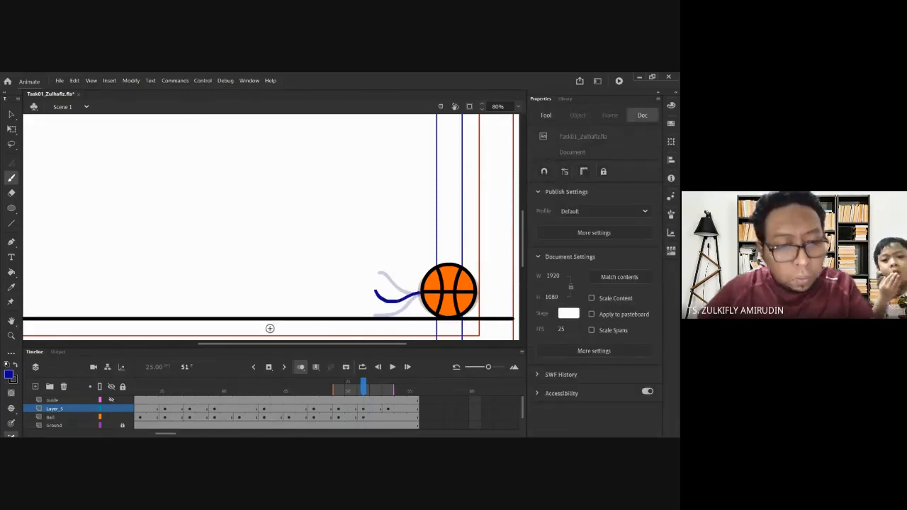
{"action": "key", "text": "ctrl+minus"}
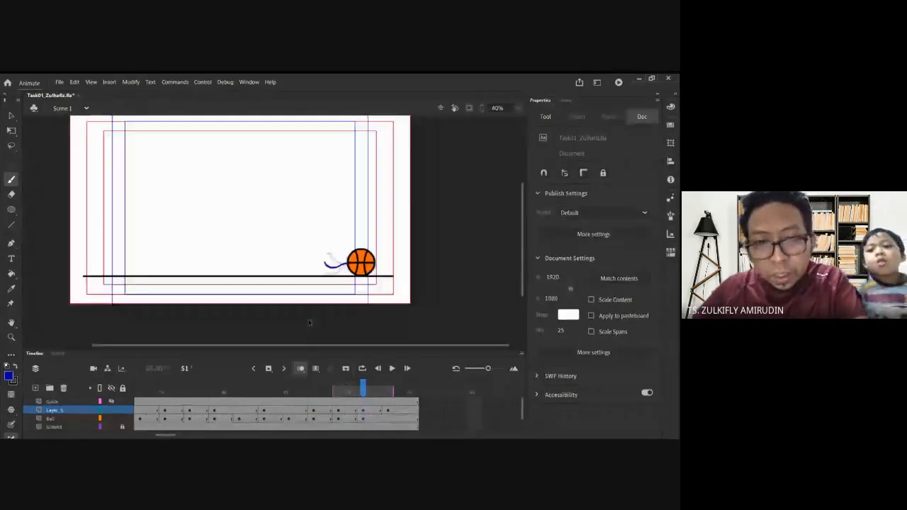
{"action": "left_click", "coordinate": [300, 368]}
{"action": "left_click_drag", "start_coordinate": [360, 387], "coordinate": [135, 387]}
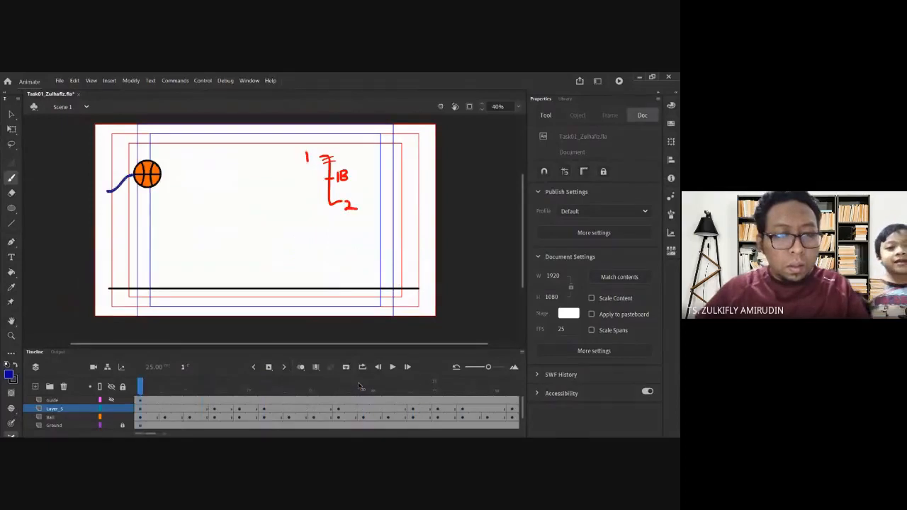
- Play the animation in a loop to review the tail's drag, and stop the playback
{"action": "left_click", "coordinate": [392, 367]}
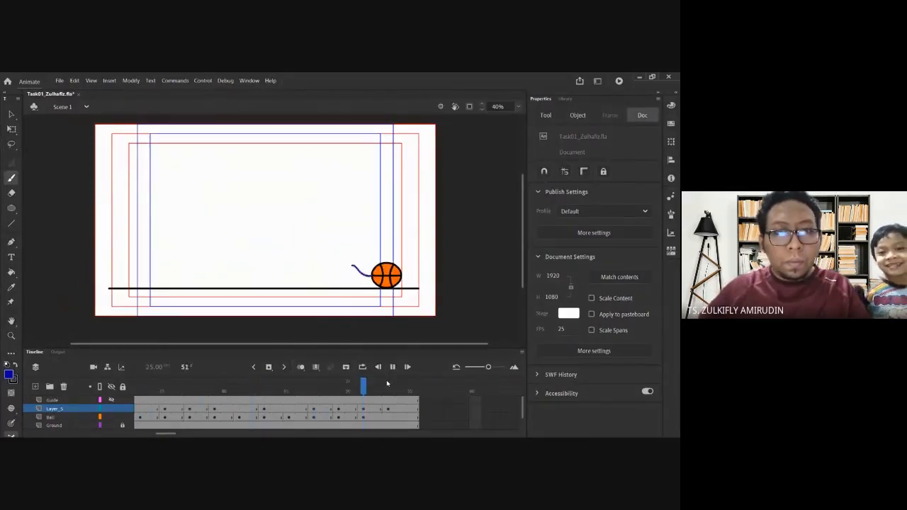
{"action": "left_click", "coordinate": [392, 367]}
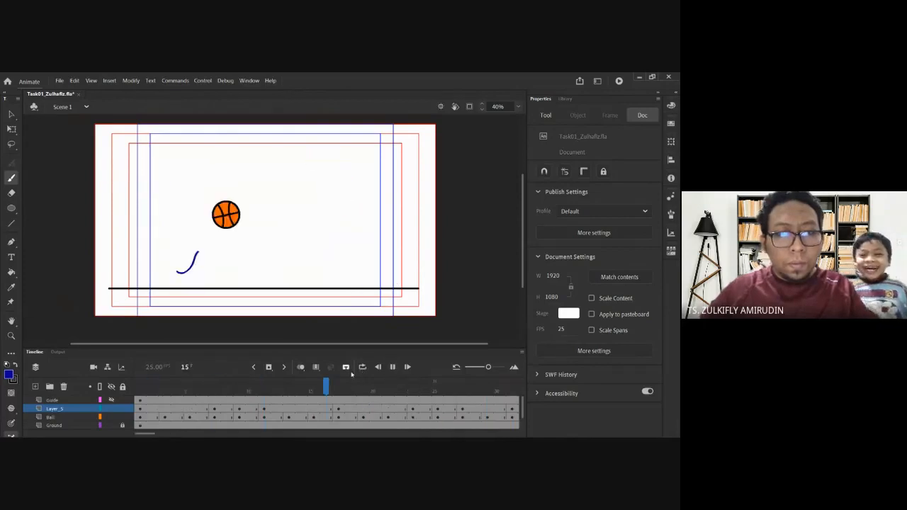
{"action": "left_click", "coordinate": [361, 367]}
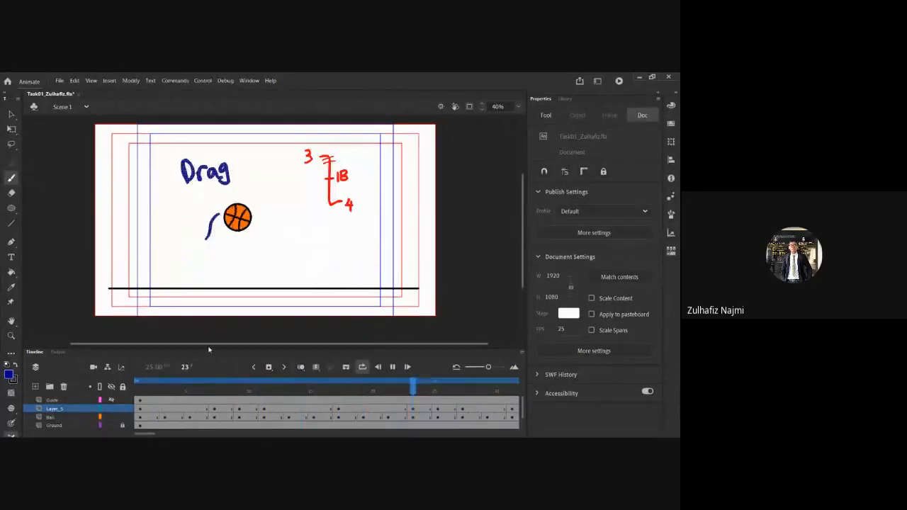
{"action": "left_click", "coordinate": [278, 383]}
- Save the document, return to frame 1 and test the movie in the preview player
{"action": "key", "text": "ctrl+s"}
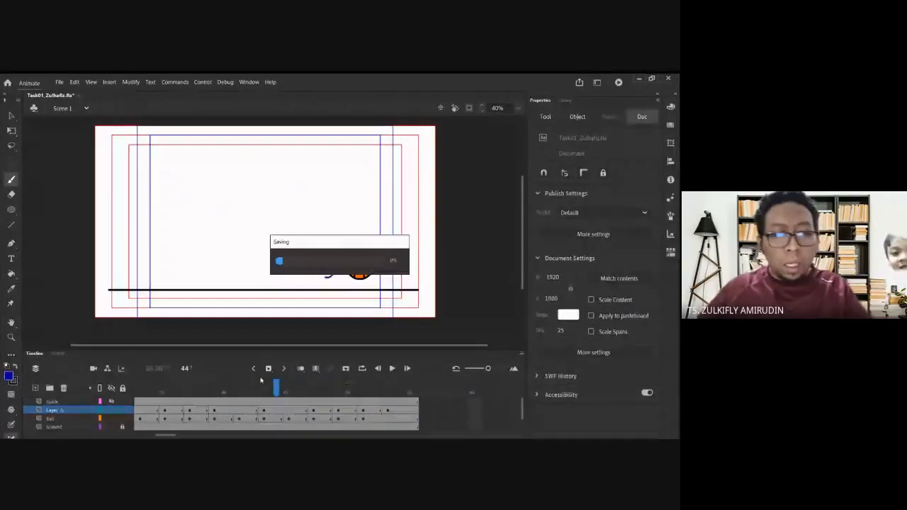
{"action": "scroll", "coordinate": [168, 435], "scroll_direction": "left", "scroll_amount": 5}
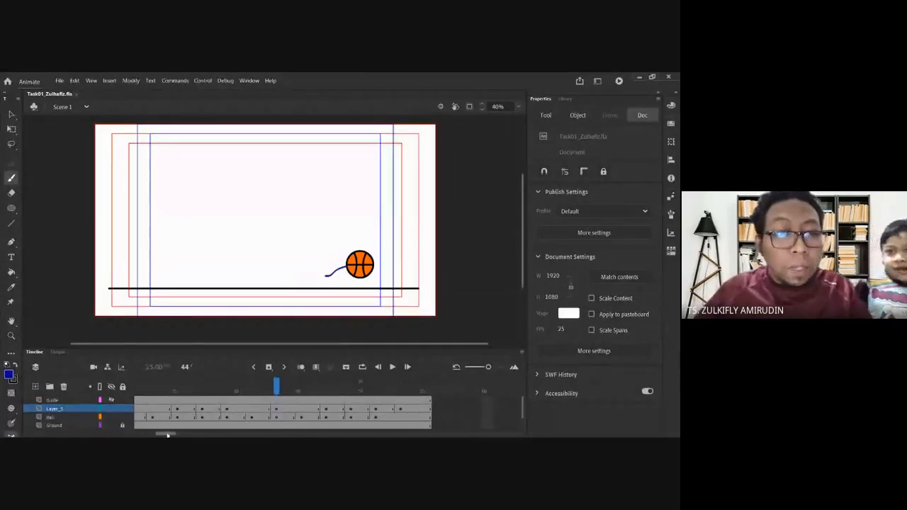
{"action": "left_click", "coordinate": [140, 391]}
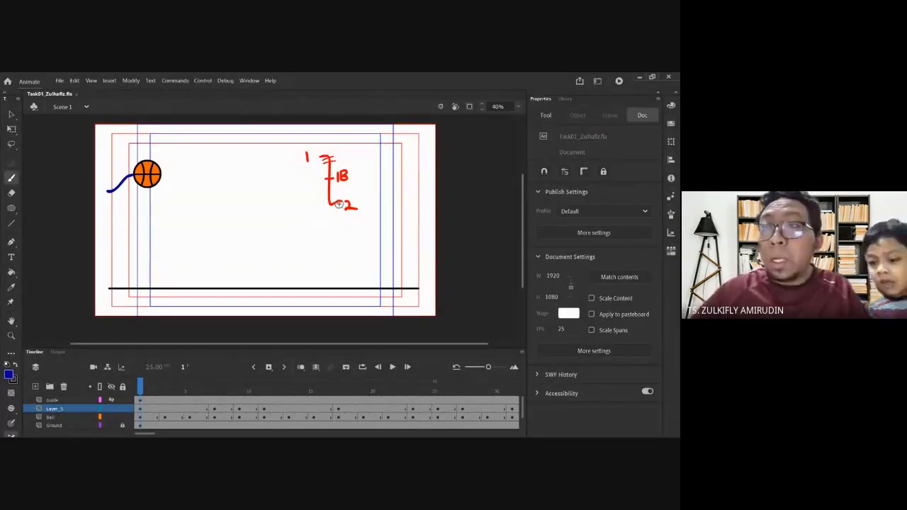
{"action": "left_click", "coordinate": [618, 83]}
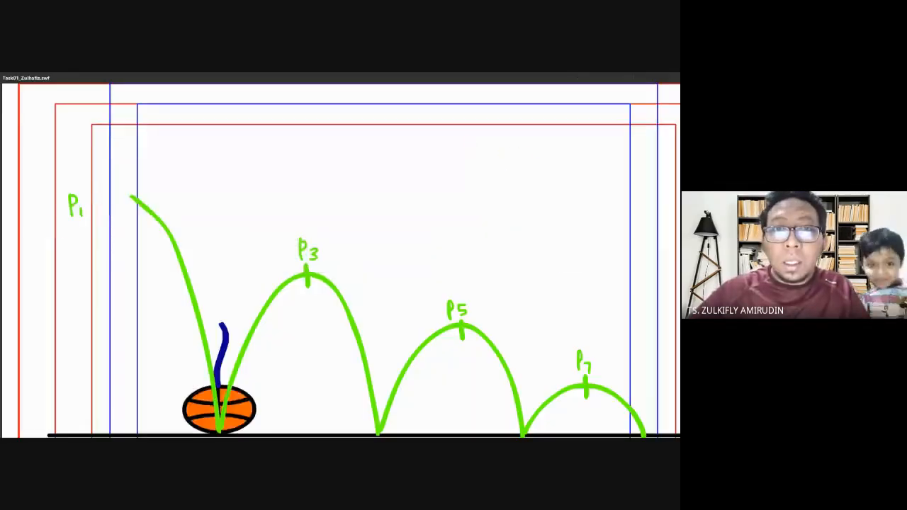
- Close the movie preview and return the playhead to frame 1
{"action": "left_click_drag", "start_coordinate": [618, 78], "coordinate": [531, 97]}
{"action": "left_click", "coordinate": [667, 95]}
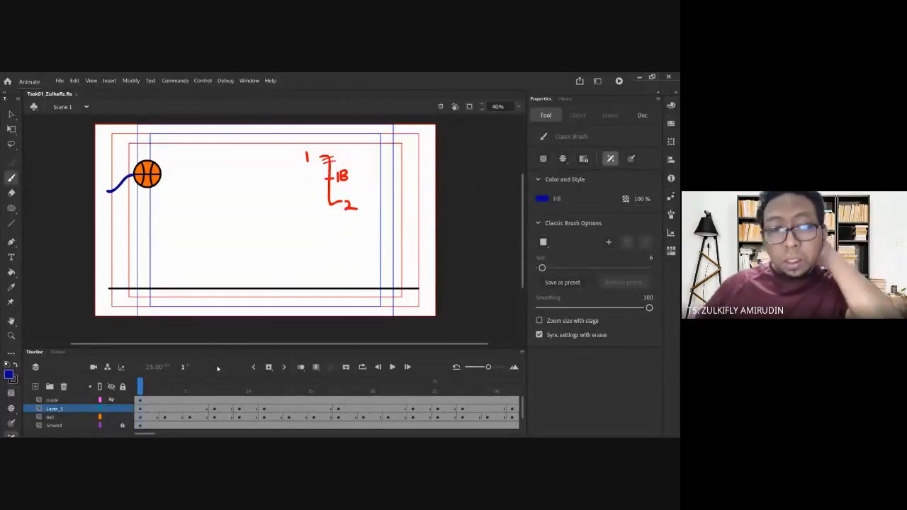
{"action": "left_click", "coordinate": [144, 387]}
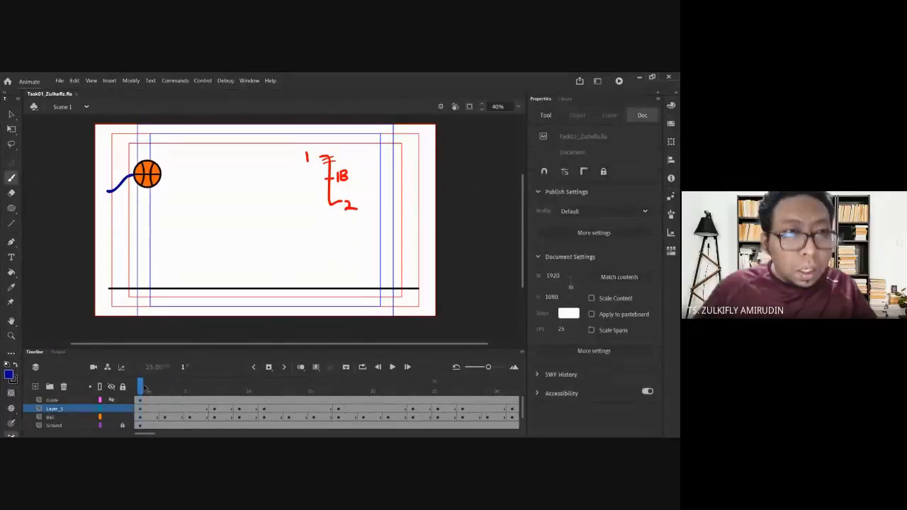
- Add a tail keyframe at frame 5 on Layer_5, clear its copied drawing, and brush a new tail with onion skinning on
{"action": "left_click", "coordinate": [164, 411]}
{"action": "left_click", "coordinate": [190, 411]}
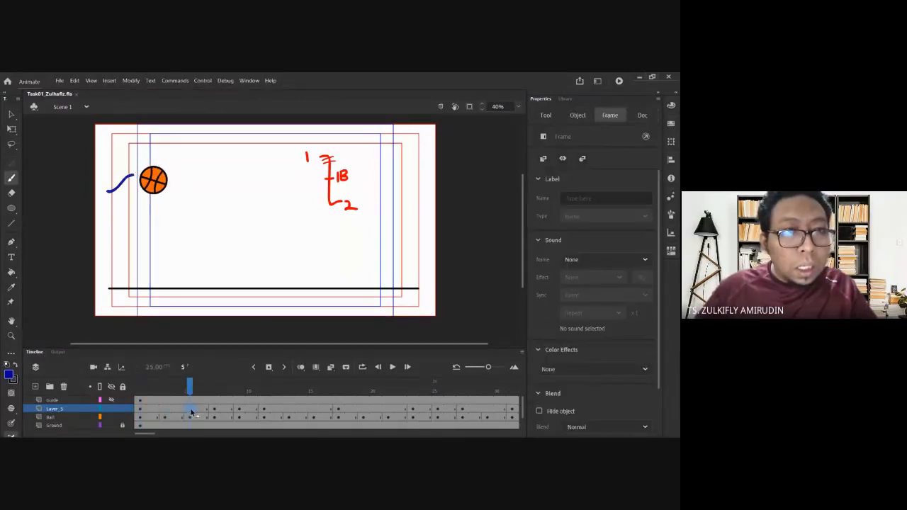
{"action": "left_click", "coordinate": [164, 409]}
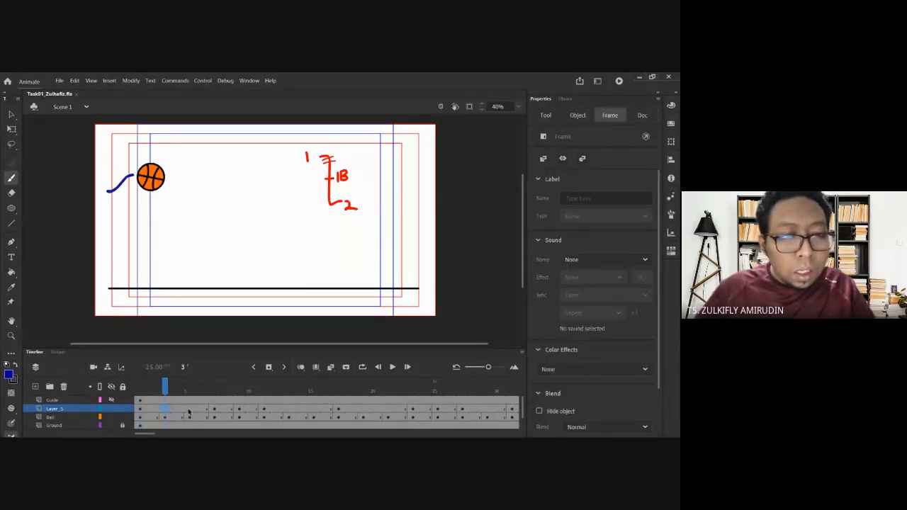
{"action": "left_click", "coordinate": [188, 412]}
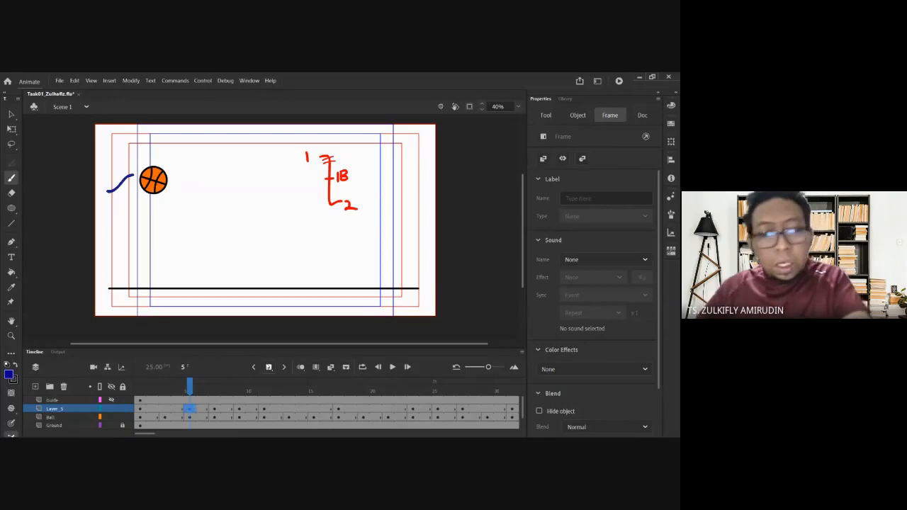
{"action": "key", "text": "ctrl+z"}
{"action": "left_click", "coordinate": [300, 367]}
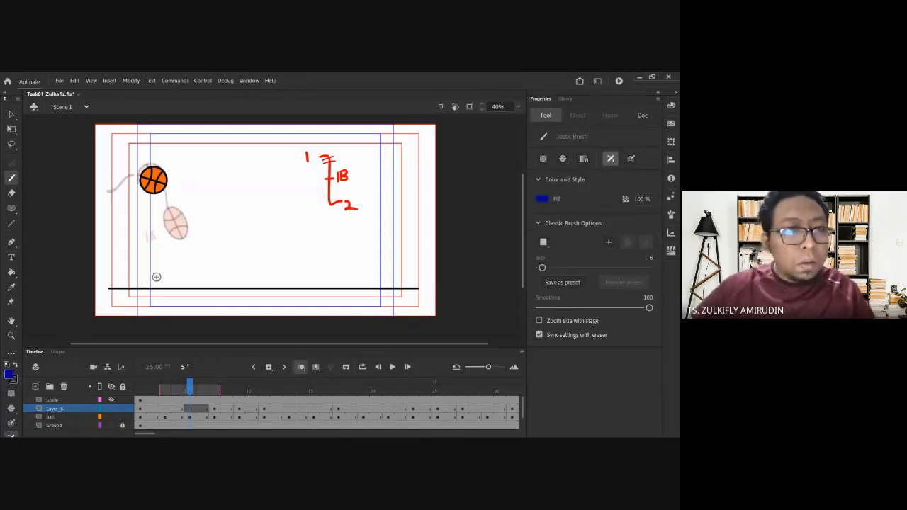
{"action": "left_click", "coordinate": [121, 182]}
{"action": "left_click_drag", "start_coordinate": [305, 222], "coordinate": [258, 244]}
- Add a tail keyframe at frame 3, clear its copied drawing and brush an in-between tail there
{"action": "left_click", "coordinate": [164, 409]}
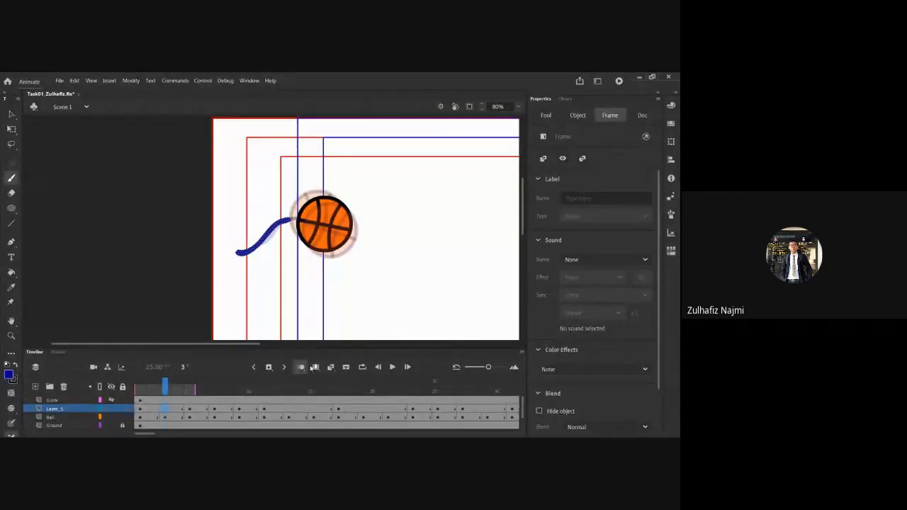
{"action": "key", "text": "Delete"}
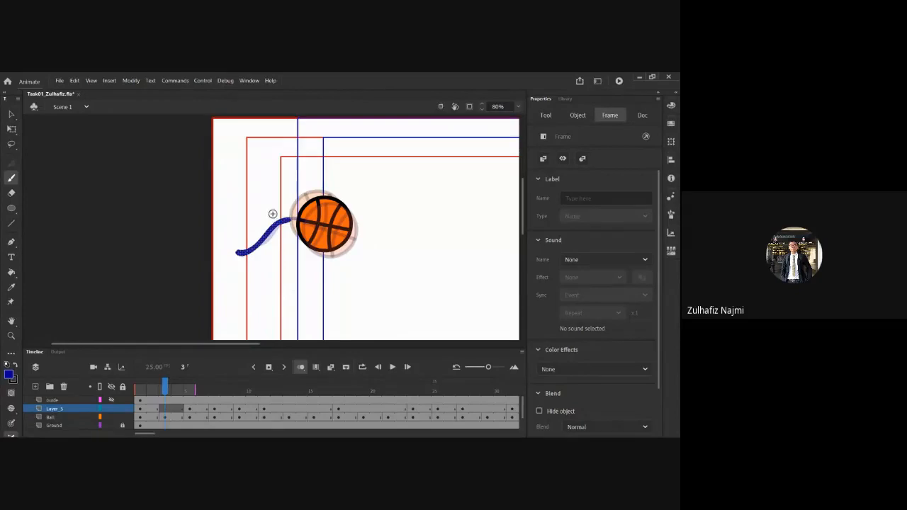
{"action": "key", "text": "ctrl+z"}
- Add a keyframe at frame 13 and replace the copied tail with one curving down behind the rising ball
{"action": "left_click_drag", "start_coordinate": [225, 386], "coordinate": [251, 387]}
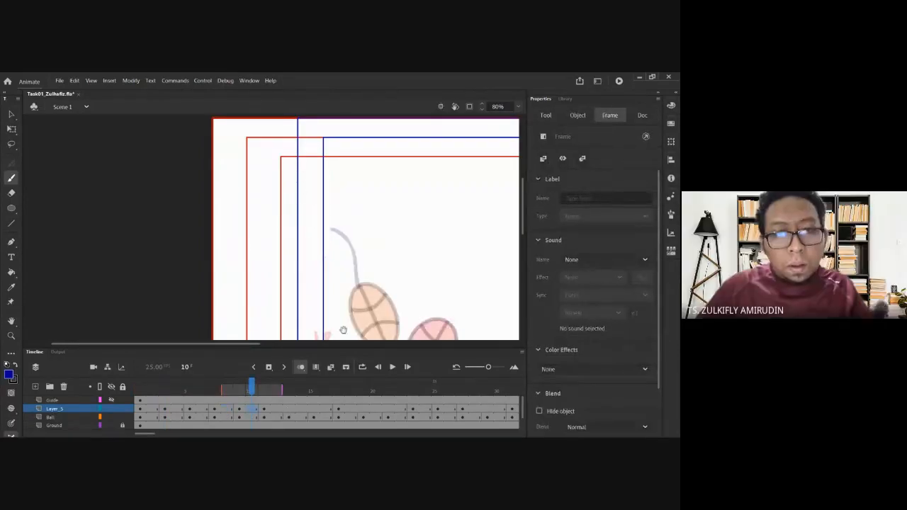
{"action": "left_click", "coordinate": [265, 409]}
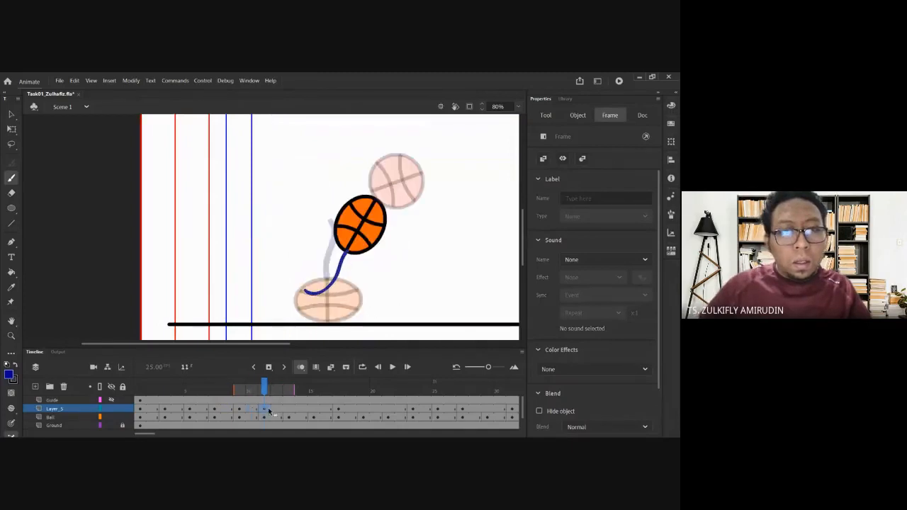
{"action": "left_click", "coordinate": [290, 408]}
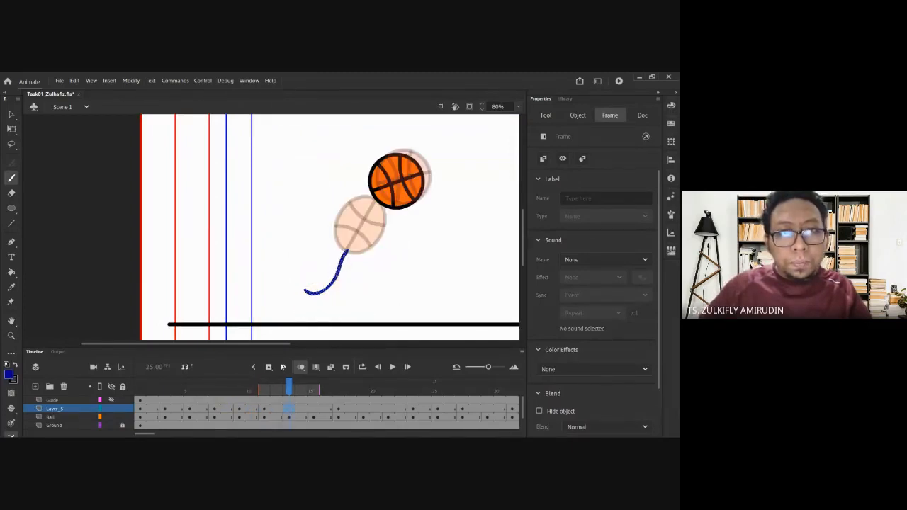
{"action": "left_click", "coordinate": [343, 246]}
{"action": "mouse_move", "coordinate": [345, 263]}
{"action": "left_mouse_down"}
{"action": "mouse_move", "coordinate": [380, 200]}
{"action": "mouse_move", "coordinate": [376, 190]}
{"action": "left_mouse_up"}
{"action": "key", "text": "ctrl+z"}
{"action": "left_click_drag", "start_coordinate": [349, 219], "coordinate": [344, 253]}
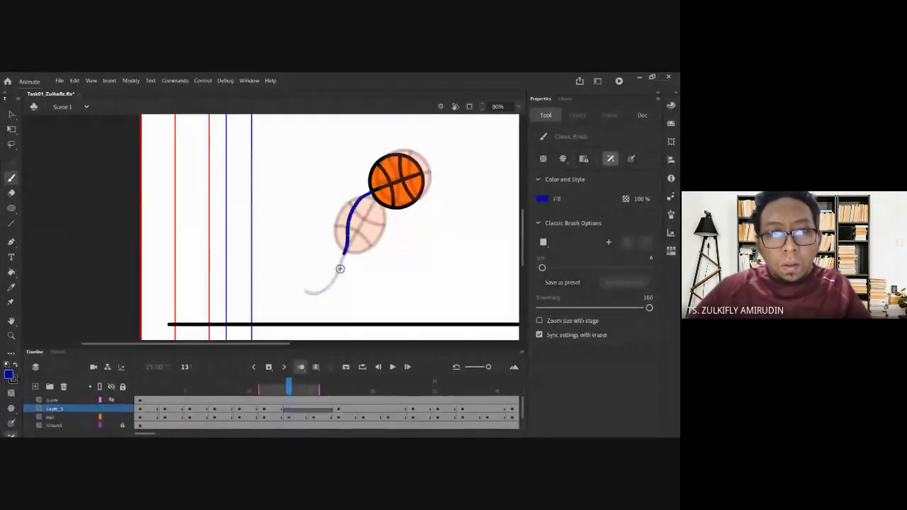
- Replace the tail at a new frame 15 keyframe with an in-between of its neighbouring tails, and scrub through the motion
{"action": "left_click", "coordinate": [314, 409]}
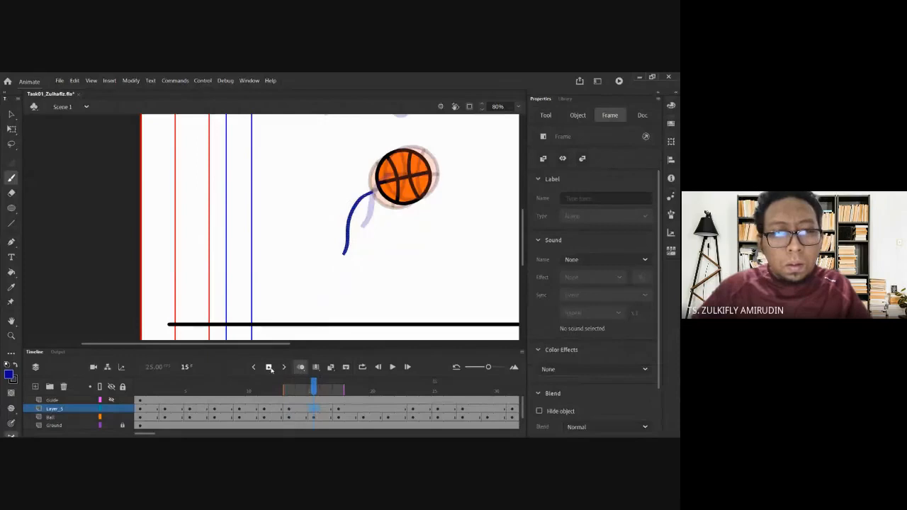
{"action": "left_click", "coordinate": [346, 254]}
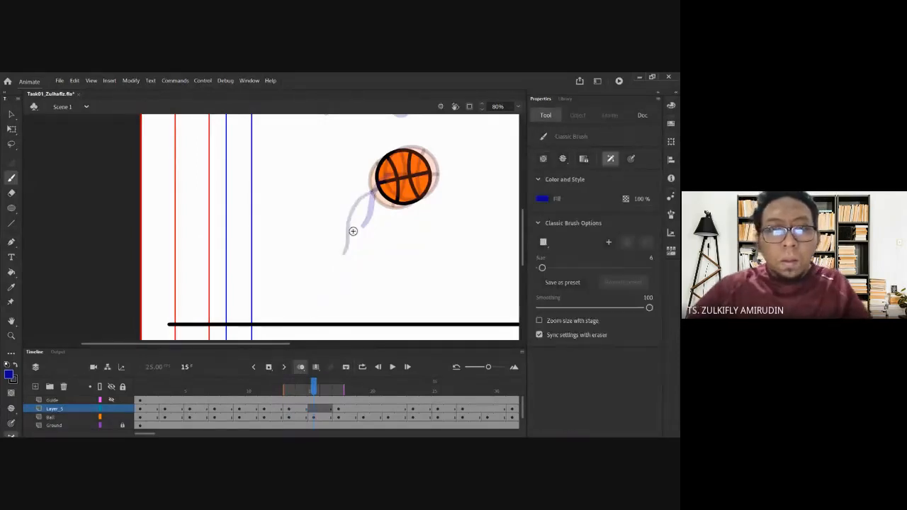
{"action": "left_click_drag", "start_coordinate": [355, 228], "coordinate": [380, 182]}
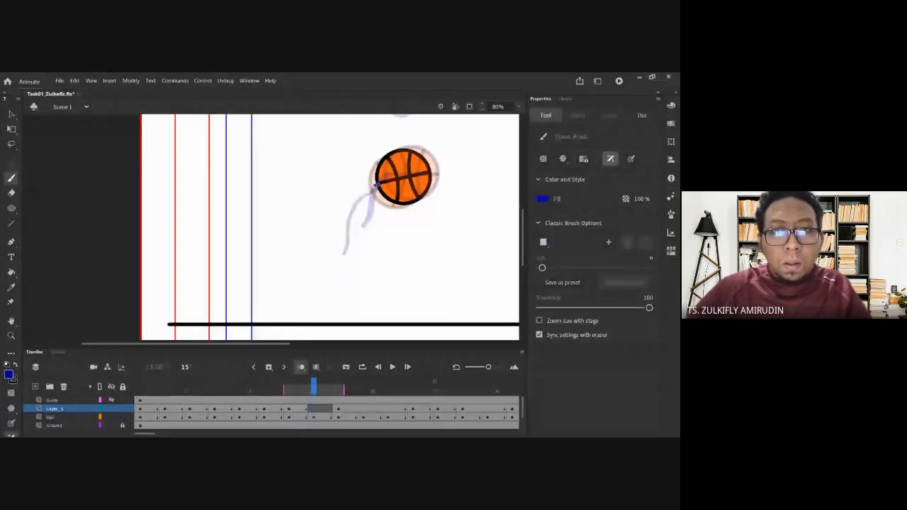
{"action": "left_click", "coordinate": [314, 392]}
{"action": "key", "text": "comma"}
{"action": "key", "text": "comma"}
{"action": "left_click_drag", "start_coordinate": [314, 391], "coordinate": [368, 381]}
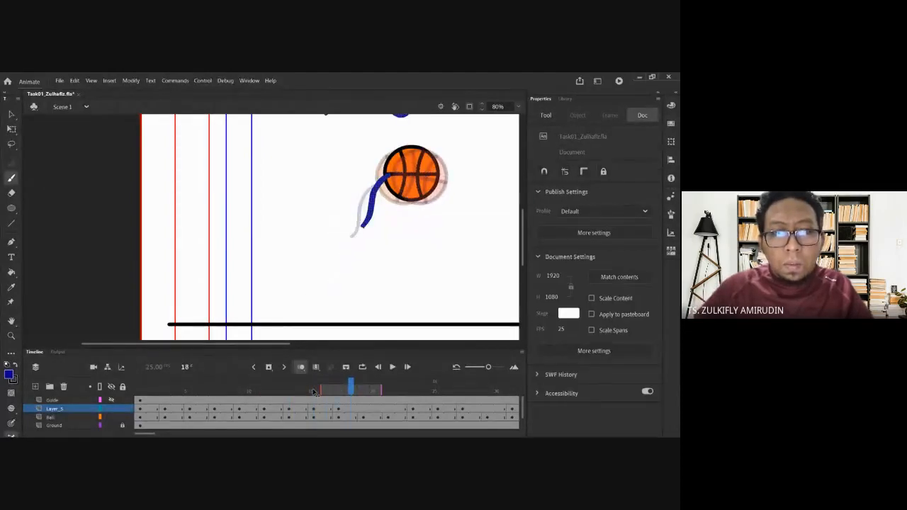
- Add a keyframe at frame 21 and replace its copied tail with one arching up from the ball and hooking downward
{"action": "scroll", "coordinate": [360, 297], "scroll_direction": "right", "scroll_amount": 2}
{"action": "left_click", "coordinate": [387, 411]}
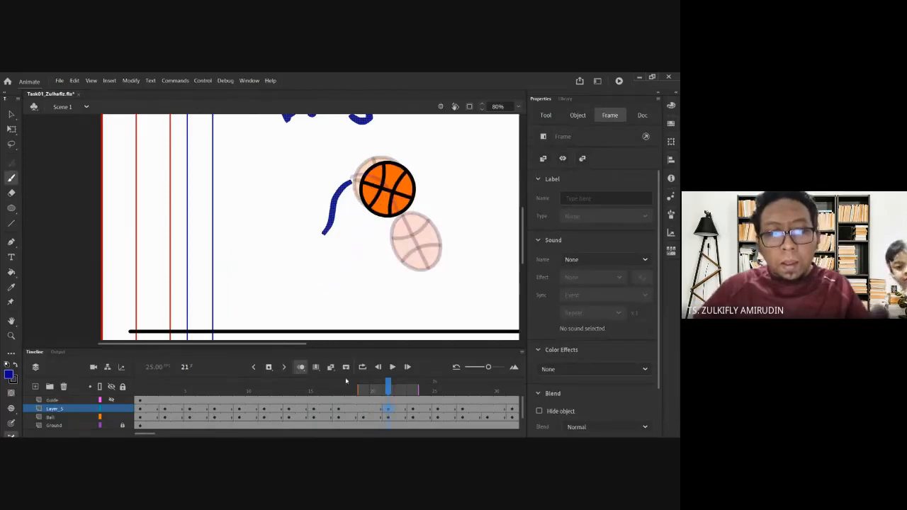
{"action": "key", "text": "Delete"}
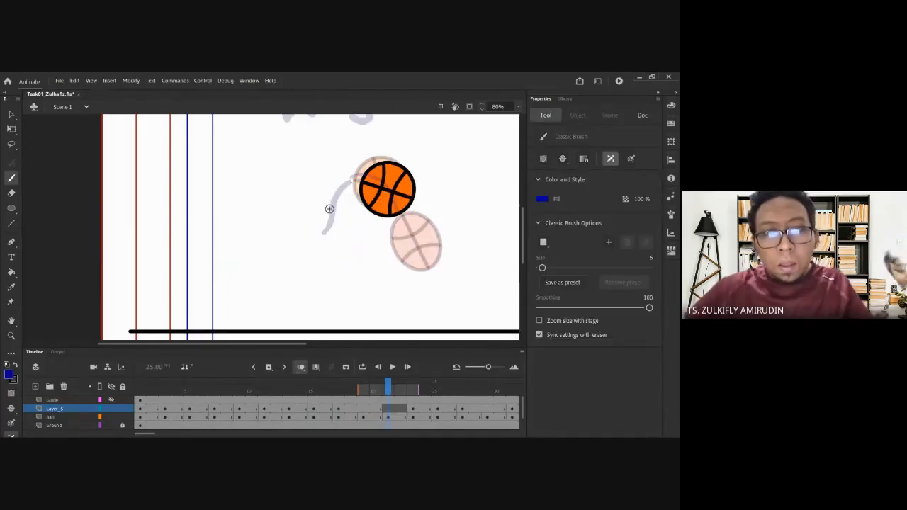
{"action": "left_click_drag", "start_coordinate": [353, 173], "coordinate": [361, 186]}
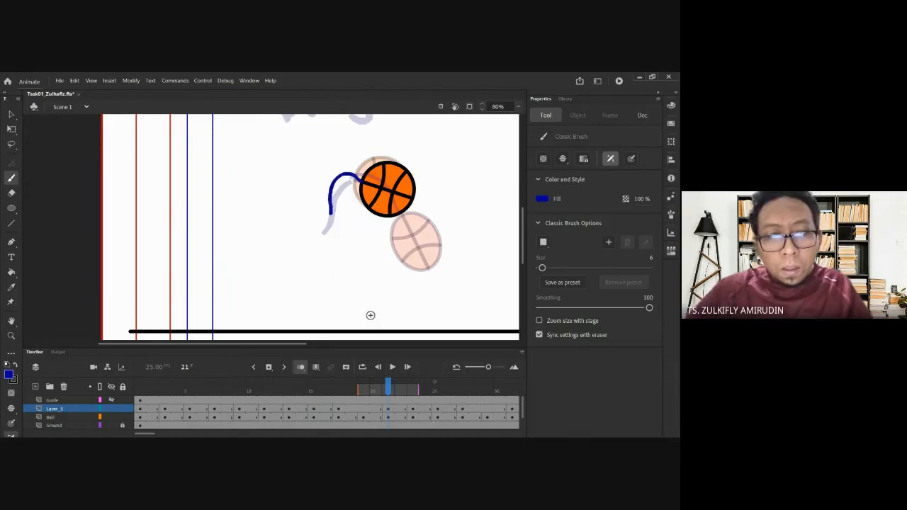
- Add a keyframe at frame 19 and brush an in-between tail bending down behind the ball in place of the copy
{"action": "left_click", "coordinate": [363, 409]}
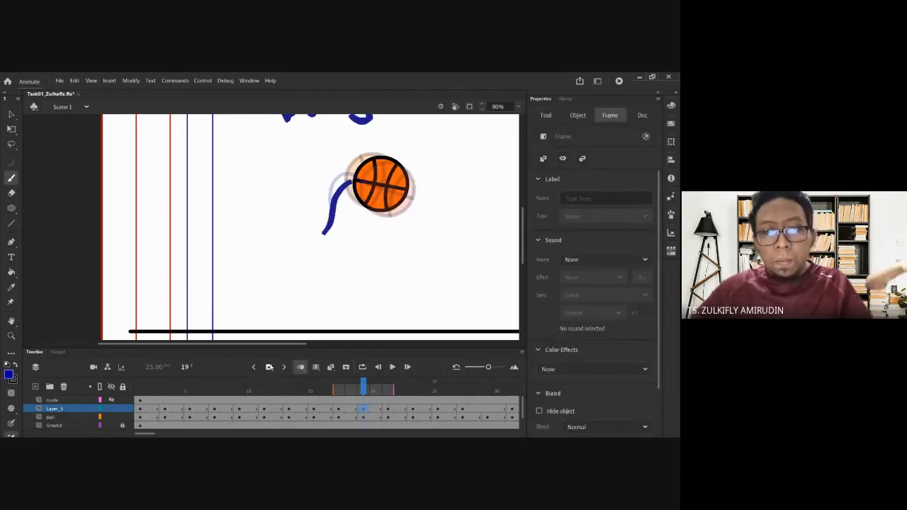
{"action": "key", "text": "Delete"}
{"action": "mouse_move", "coordinate": [327, 225]}
{"action": "left_mouse_down"}
{"action": "mouse_move", "coordinate": [329, 192]}
{"action": "mouse_move", "coordinate": [352, 180]}
{"action": "left_mouse_up"}
{"action": "scroll", "coordinate": [401, 236], "scroll_direction": "right", "scroll_amount": 5}
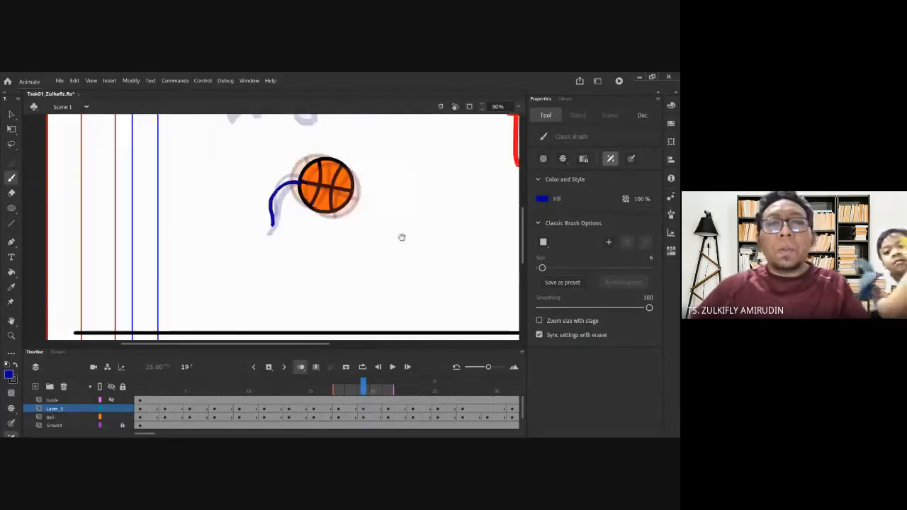
{"action": "scroll", "coordinate": [387, 200], "scroll_direction": "up", "scroll_amount": 1}
{"action": "mouse_move", "coordinate": [359, 179]}
{"action": "left_mouse_down"}
{"action": "mouse_move", "coordinate": [355, 288]}
{"action": "mouse_move", "coordinate": [356, 232]}
{"action": "mouse_move", "coordinate": [328, 165]}
{"action": "left_mouse_up"}
{"action": "key", "text": "ctrl+z"}
{"action": "key", "text": "ctrl+z"}
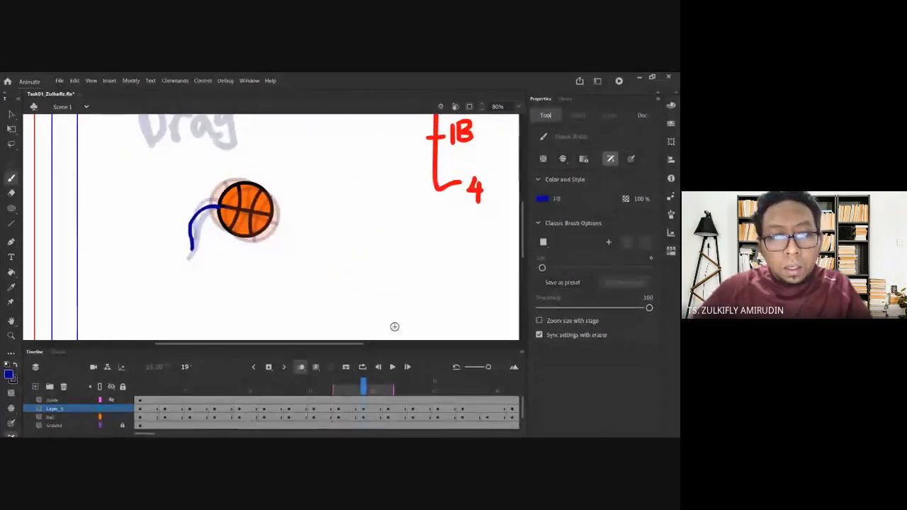
- Step through the frames to frame 29, add a keyframe, and brush an S-shaped tail trailing down behind the ball
{"action": "left_click", "coordinate": [406, 368]}
{"action": "left_click", "coordinate": [407, 367]}
{"action": "key", "text": "ctrl+minus"}
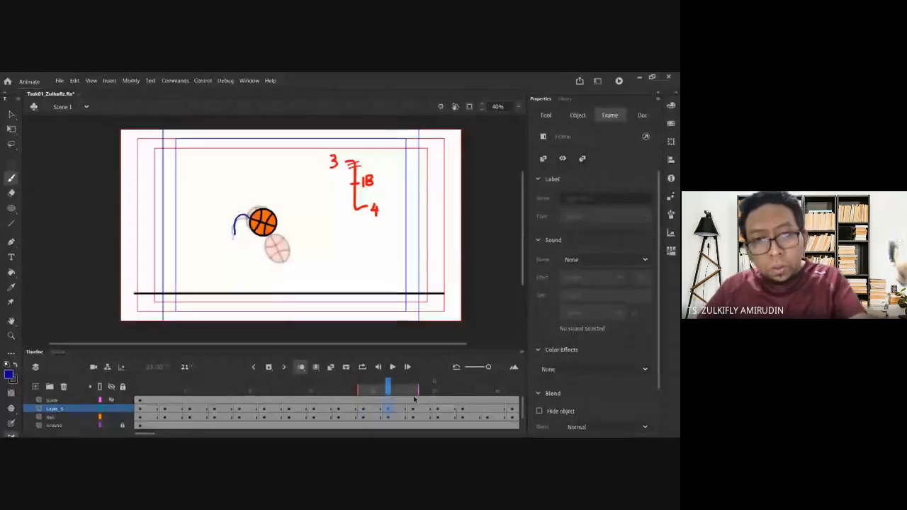
{"action": "left_click", "coordinate": [438, 411]}
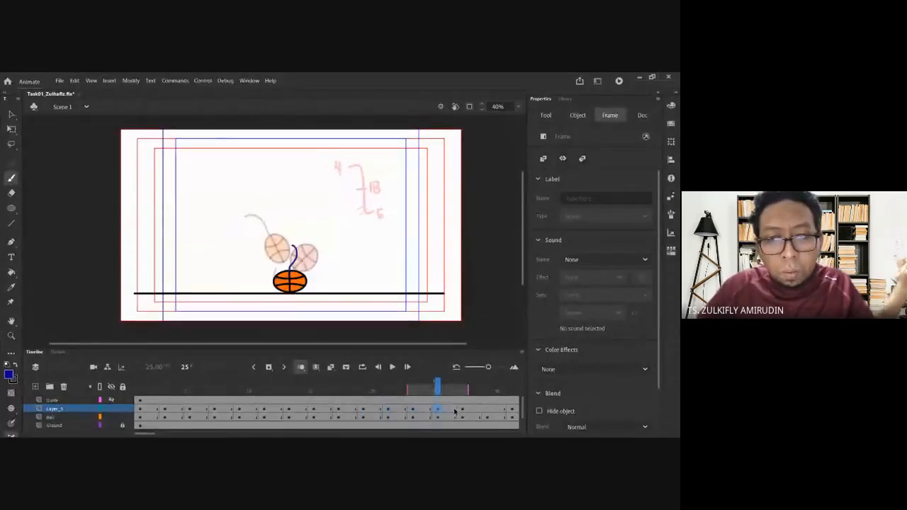
{"action": "left_click", "coordinate": [461, 407]}
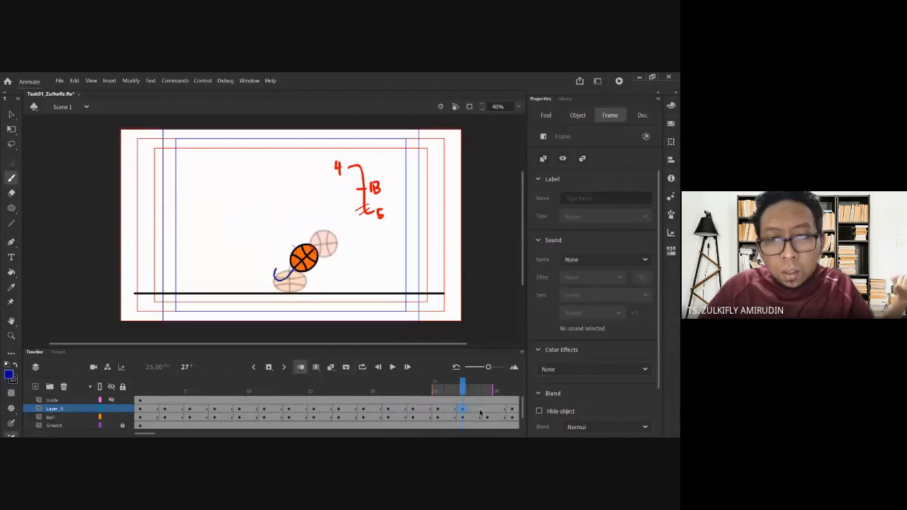
{"action": "left_click", "coordinate": [483, 411]}
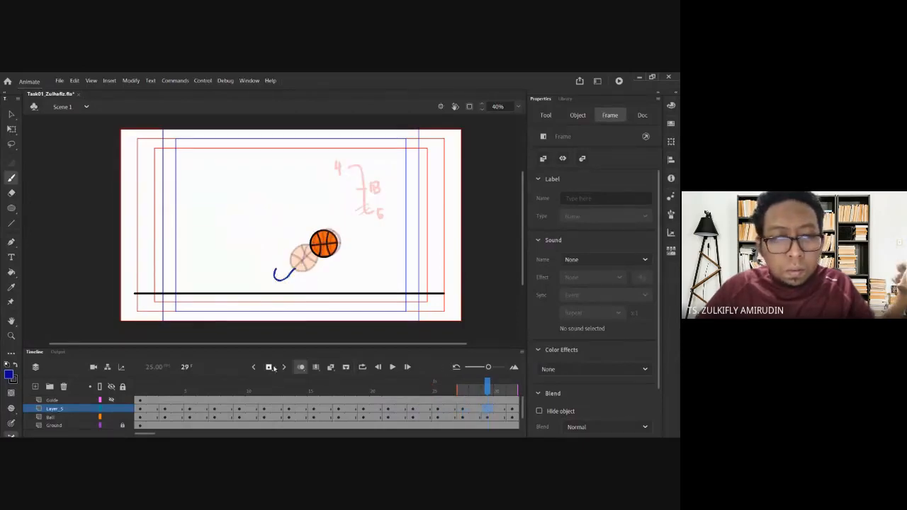
{"action": "scroll", "coordinate": [270, 309], "scroll_direction": "right", "scroll_amount": 2}
{"action": "scroll", "coordinate": [269, 309], "scroll_direction": "down", "scroll_amount": 1}
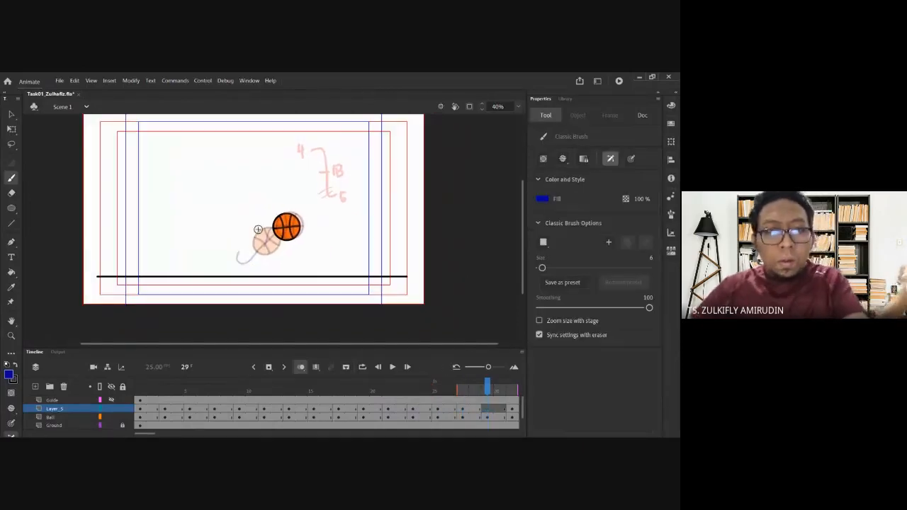
{"action": "key", "text": "ctrl+equal"}
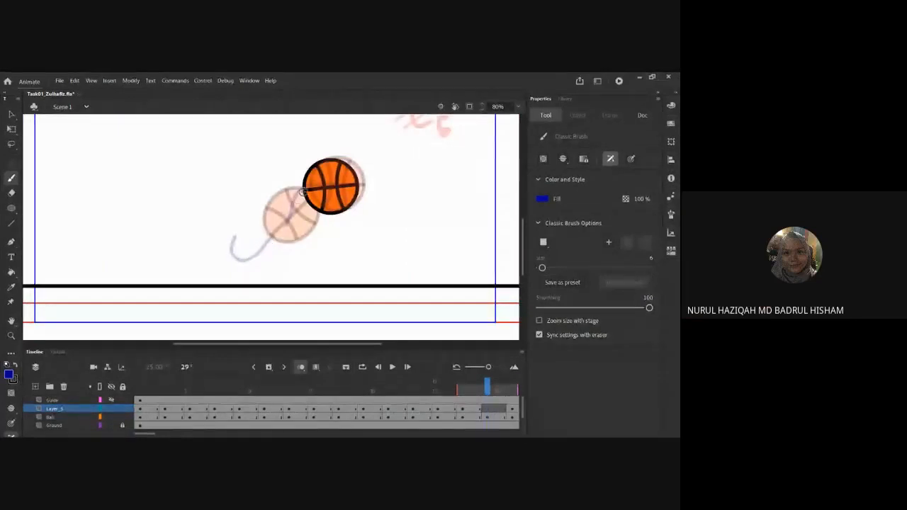
{"action": "left_click_drag", "start_coordinate": [281, 216], "coordinate": [249, 234]}
{"action": "left_click_drag", "start_coordinate": [445, 290], "coordinate": [313, 272]}
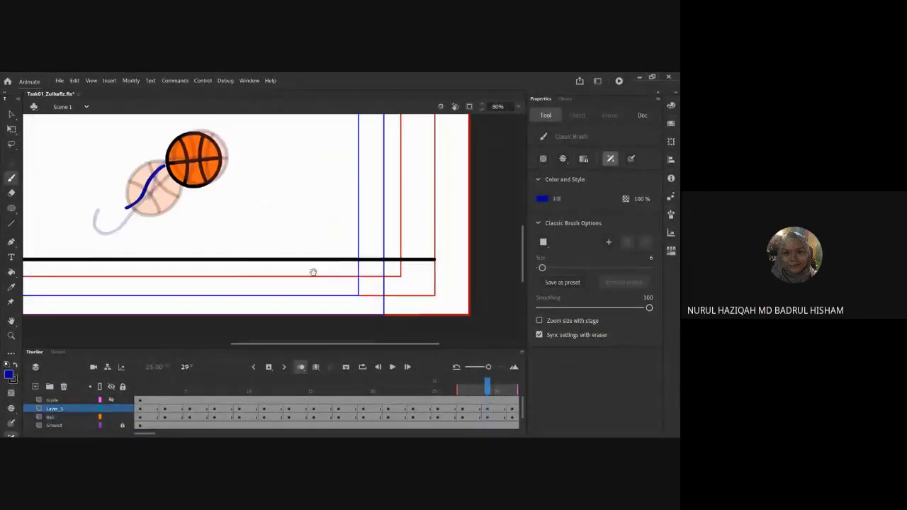
- Clear the copied tail at frame 33 and brush a new one arching from the ball down to its tip
{"action": "scroll", "coordinate": [273, 409], "scroll_direction": "right", "scroll_amount": 5}
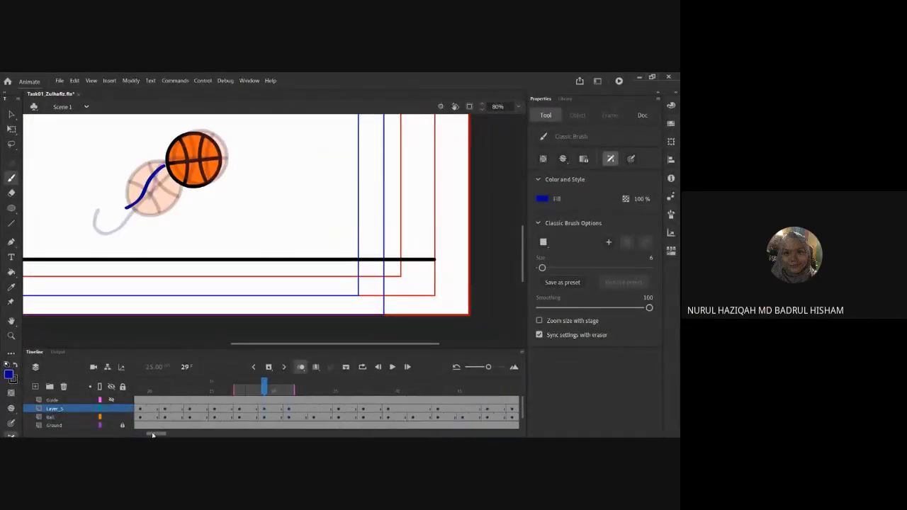
{"action": "left_click", "coordinate": [307, 409]}
{"action": "left_click", "coordinate": [326, 412]}
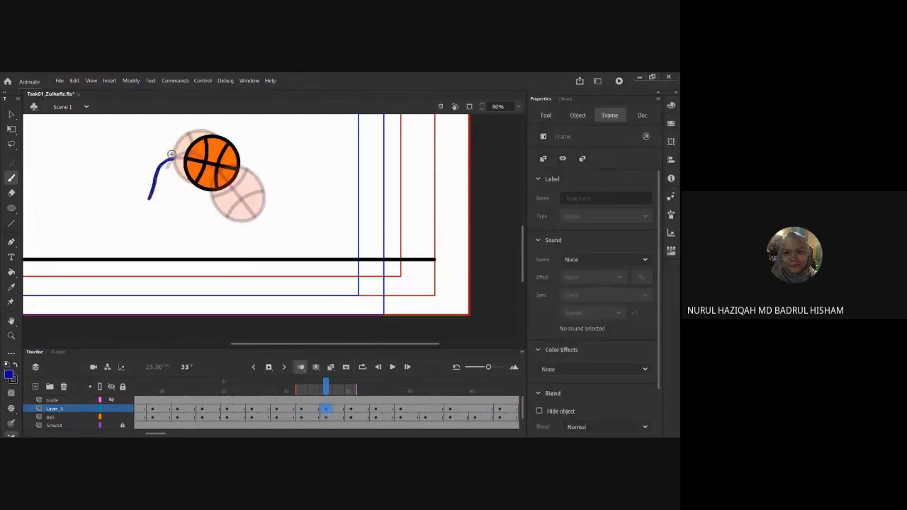
{"action": "key", "text": "Delete"}
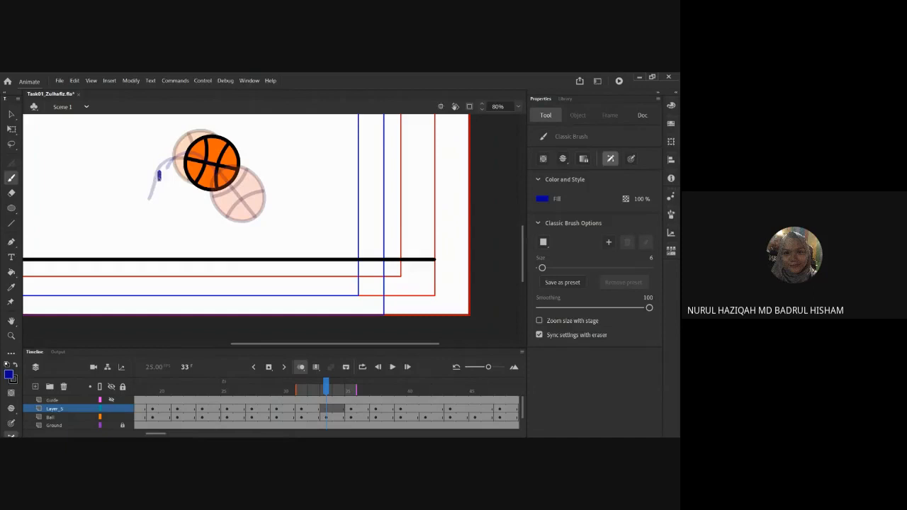
{"action": "left_click_drag", "start_coordinate": [158, 168], "coordinate": [183, 159]}
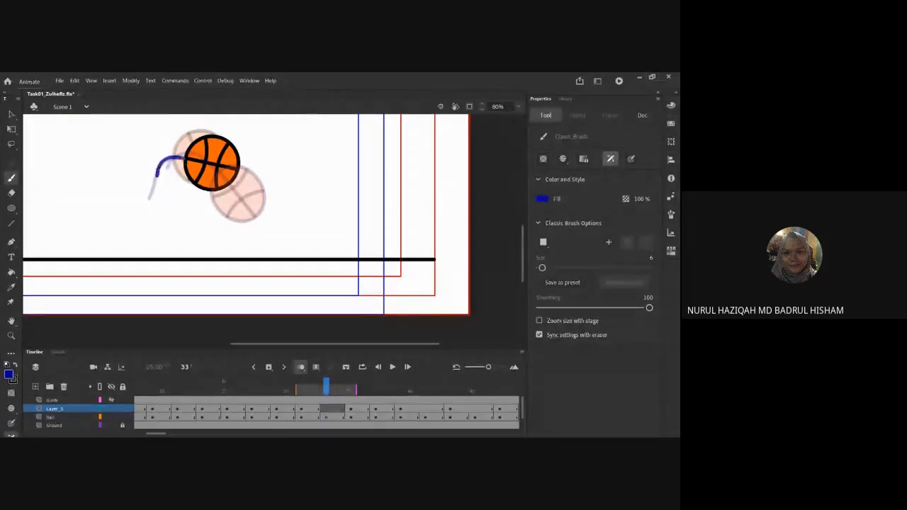
{"action": "key", "text": "ctrl+z"}
{"action": "mouse_move", "coordinate": [152, 192]}
{"action": "left_mouse_down"}
{"action": "mouse_move", "coordinate": [162, 151]}
{"action": "mouse_move", "coordinate": [183, 158]}
{"action": "left_mouse_up"}
- Play through the motion, add a keyframe at frame 41, and replace its copied tail with one sloping down behind the ball
{"action": "key", "text": "Return"}
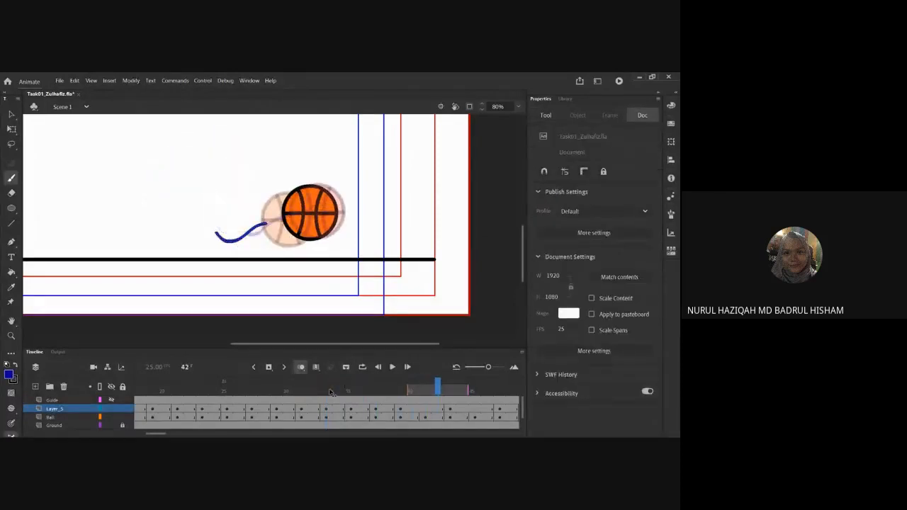
{"action": "left_click", "coordinate": [420, 412]}
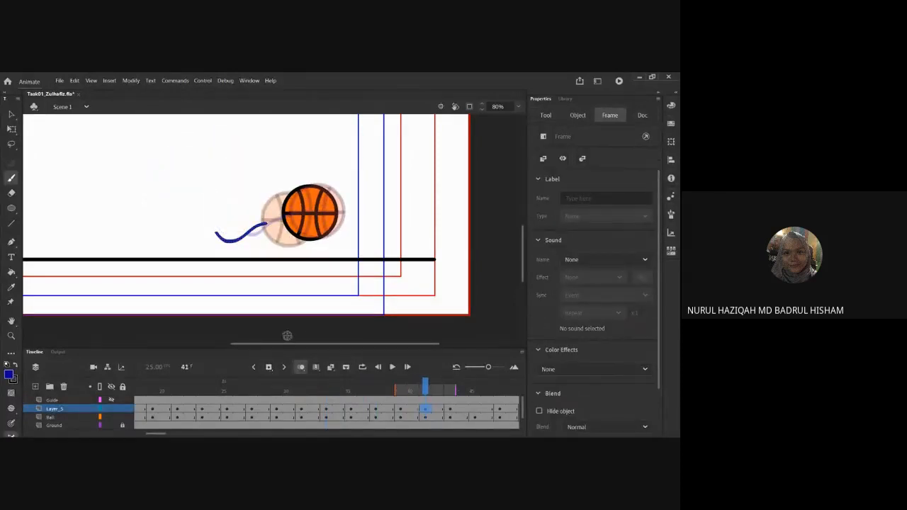
{"action": "key", "text": "Delete"}
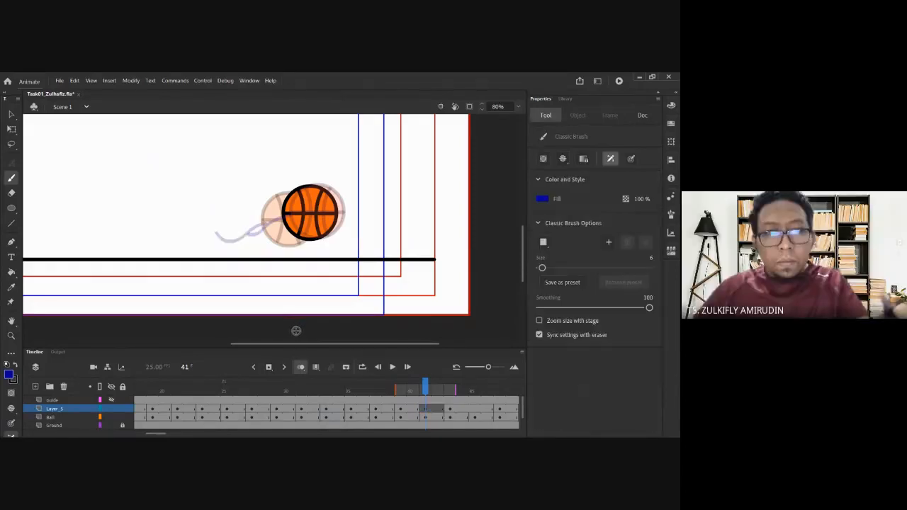
{"action": "left_click_drag", "start_coordinate": [231, 238], "coordinate": [283, 215]}
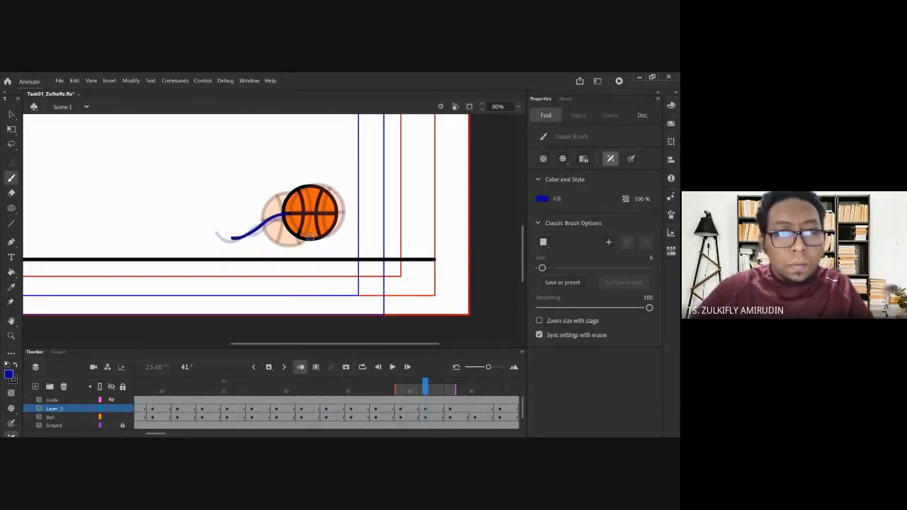
- Add a keyframe at frame 45 and replace its copied tail with an S-shaped one running from the ball down to its tip
{"action": "left_click", "coordinate": [450, 409]}
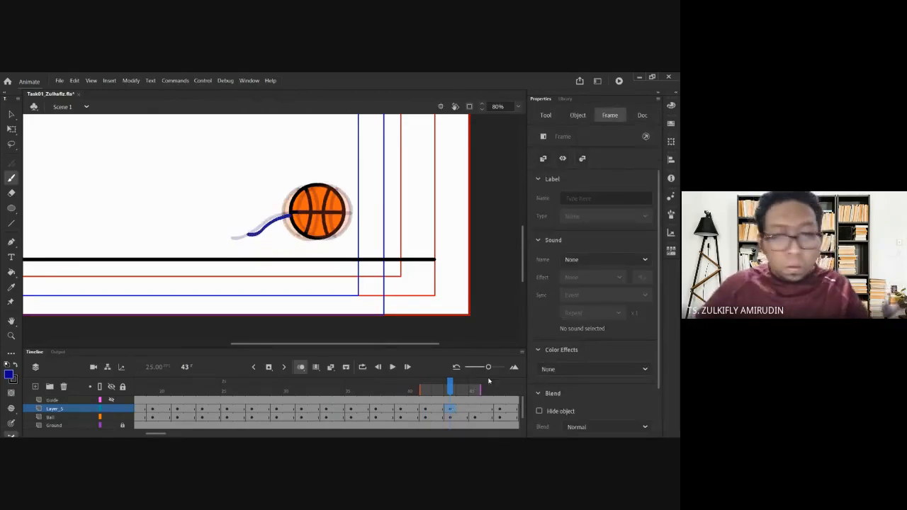
{"action": "left_click", "coordinate": [474, 409]}
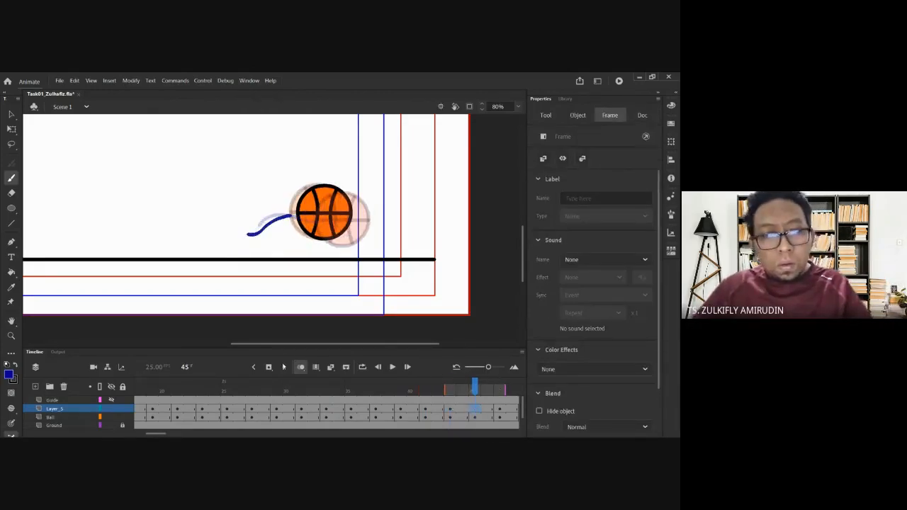
{"action": "key", "text": "Delete"}
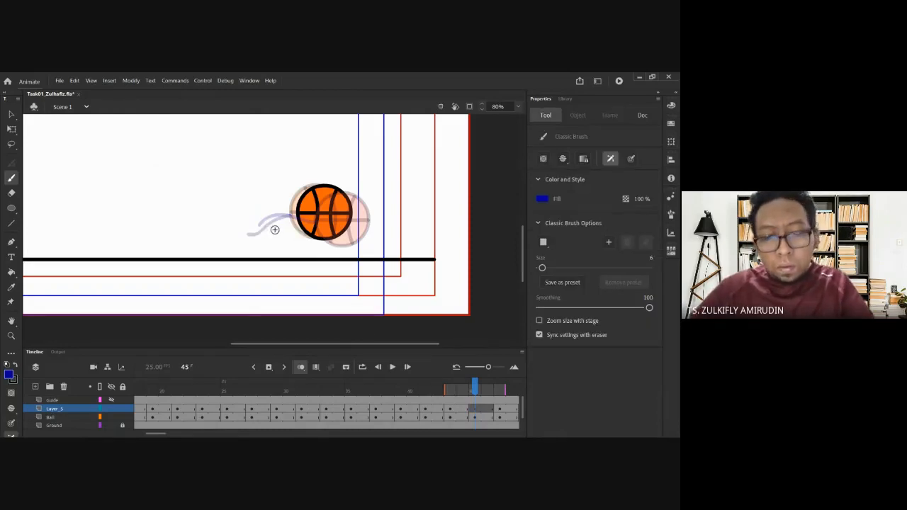
{"action": "mouse_move", "coordinate": [278, 215]}
{"action": "left_mouse_down"}
{"action": "mouse_move", "coordinate": [305, 223]}
{"action": "mouse_move", "coordinate": [297, 213]}
{"action": "mouse_move", "coordinate": [247, 232]}
{"action": "left_mouse_up"}
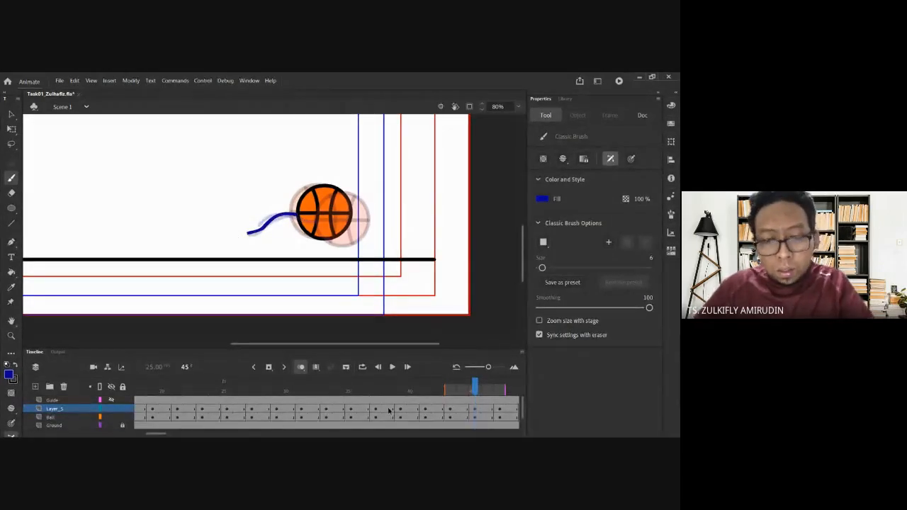
- Step forward to frame 52 and back to frame 15 to check the tail drawings against their neighbouring frames
{"action": "key", "text": "period"}
{"action": "key", "text": "period"}
{"action": "key", "text": "period"}
{"action": "key", "text": "period"}
{"action": "key", "text": "period"}
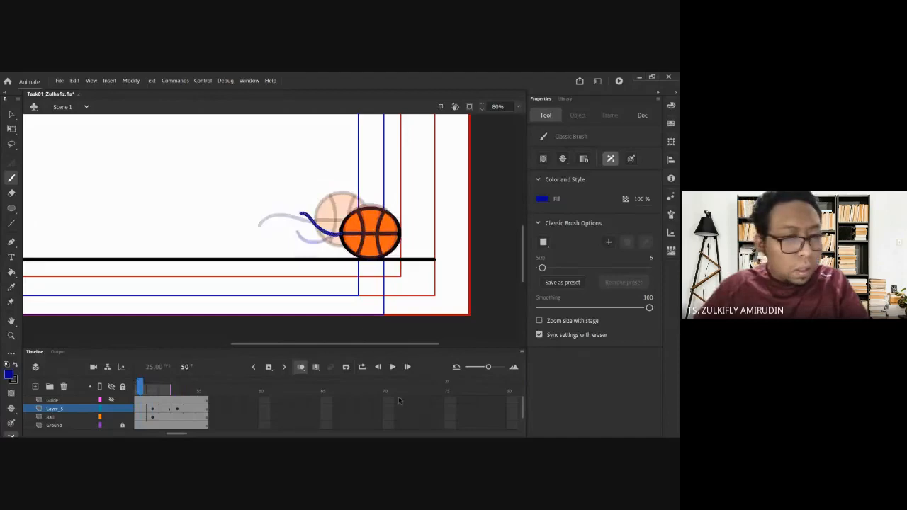
{"action": "key", "text": "period"}
{"action": "key", "text": "period"}
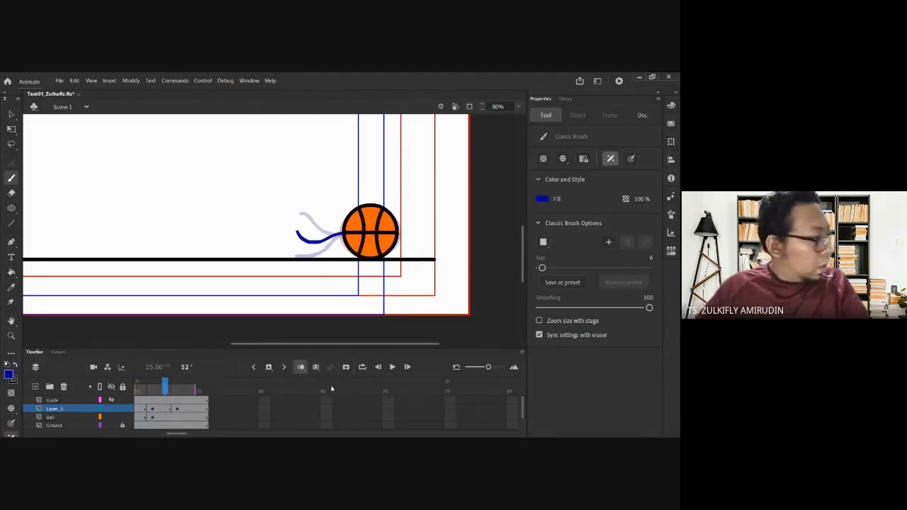
{"action": "key", "text": "comma"}
{"action": "key", "text": "comma"}
{"action": "key", "text": "comma"}
{"action": "key", "text": "comma"}
{"action": "key", "text": "comma"}
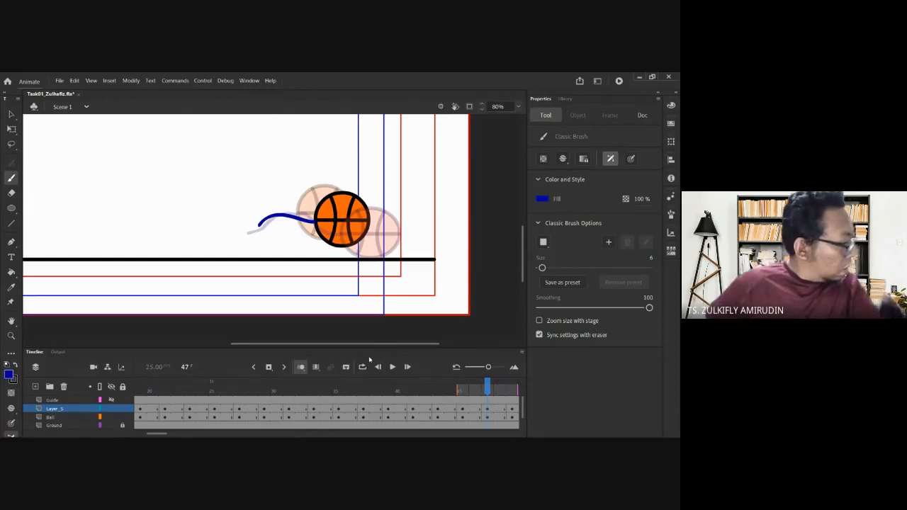
{"action": "key", "text": "comma"}
{"action": "key", "text": "comma"}
{"action": "key", "text": "comma"}
{"action": "key", "text": "comma"}
{"action": "key", "text": "comma"}
{"action": "key", "text": "comma"}
{"action": "key", "text": "comma"}
{"action": "key", "text": "comma"}
{"action": "key", "text": "comma"}
{"action": "key", "text": "comma"}
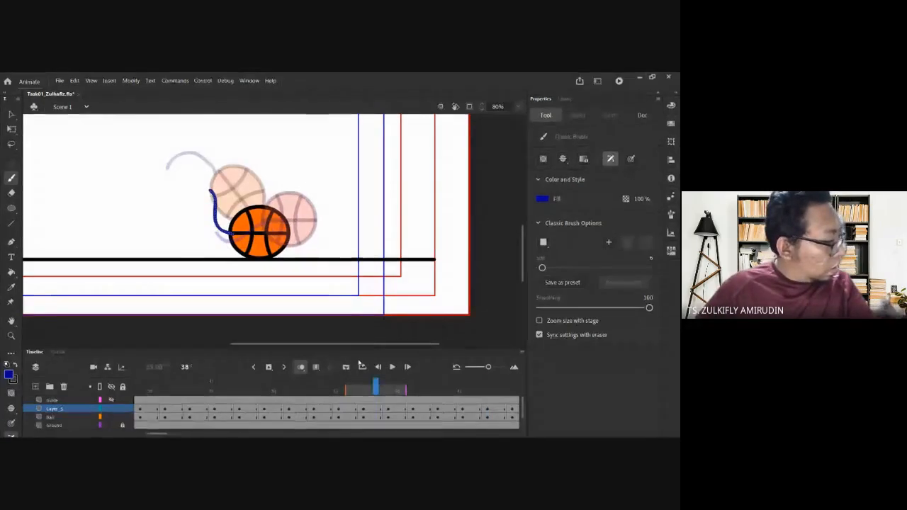
{"action": "key", "text": "comma"}
{"action": "key", "text": "comma"}
{"action": "key", "text": "comma"}
{"action": "key", "text": "comma"}
{"action": "key", "text": "comma"}
{"action": "key", "text": "comma"}
{"action": "key", "text": "comma"}
{"action": "key", "text": "comma"}
{"action": "key", "text": "comma"}
{"action": "key", "text": "comma"}
{"action": "key", "text": "comma"}
{"action": "key", "text": "comma"}
{"action": "key", "text": "comma"}
{"action": "key", "text": "comma"}
{"action": "key", "text": "comma"}
{"action": "key", "text": "comma"}
{"action": "key", "text": "comma"}
{"action": "key", "text": "comma"}
{"action": "key", "text": "comma"}
{"action": "key", "text": "comma"}
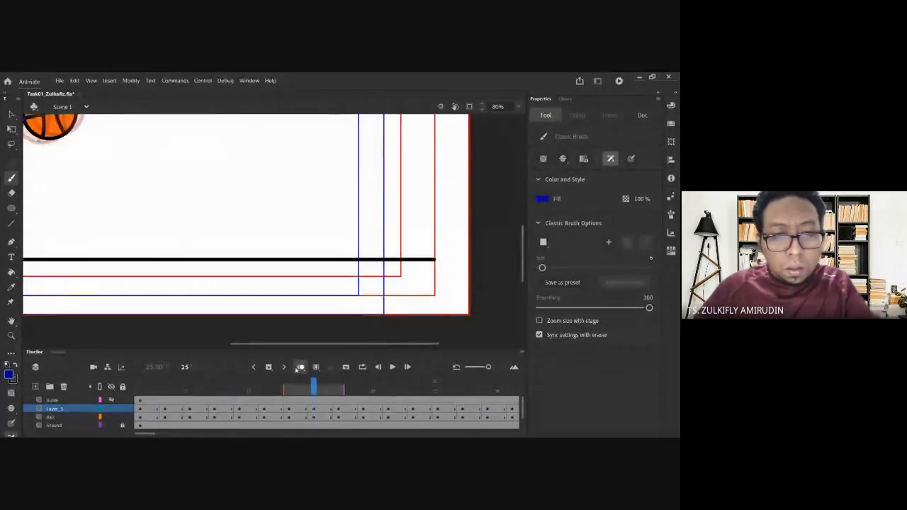
- Turn off onion skinning and save the file, with the playhead back on frame 1 and nothing selected
{"action": "key", "text": "ctrl+minus"}
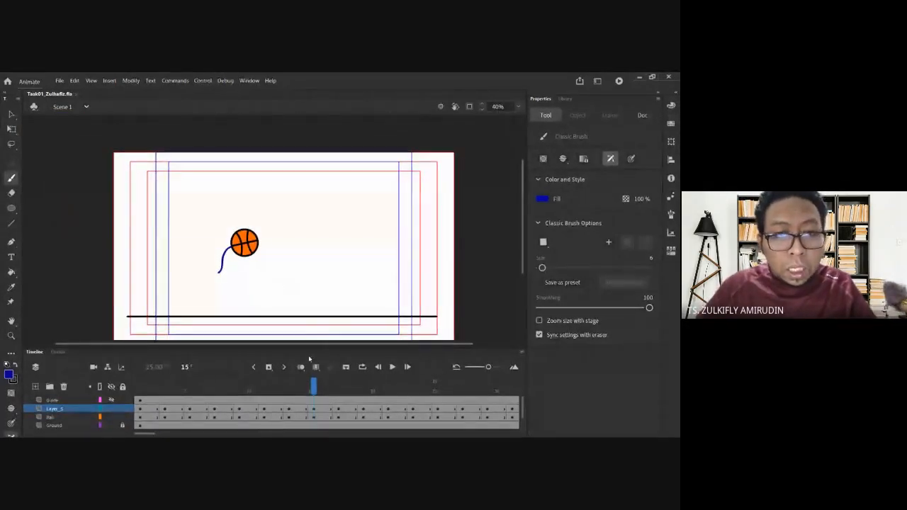
{"action": "key", "text": "shift+comma"}
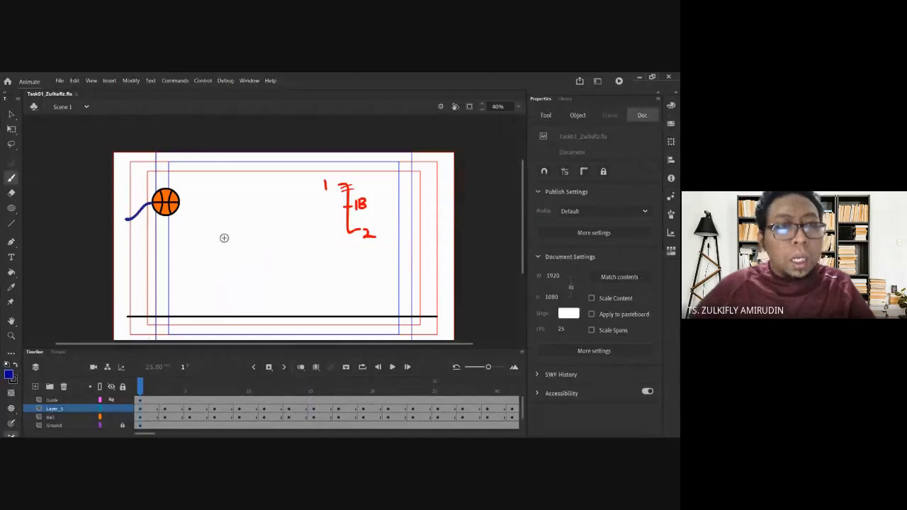
{"action": "left_click_drag", "start_coordinate": [241, 278], "coordinate": [231, 246]}
{"action": "left_click", "coordinate": [11, 114]}
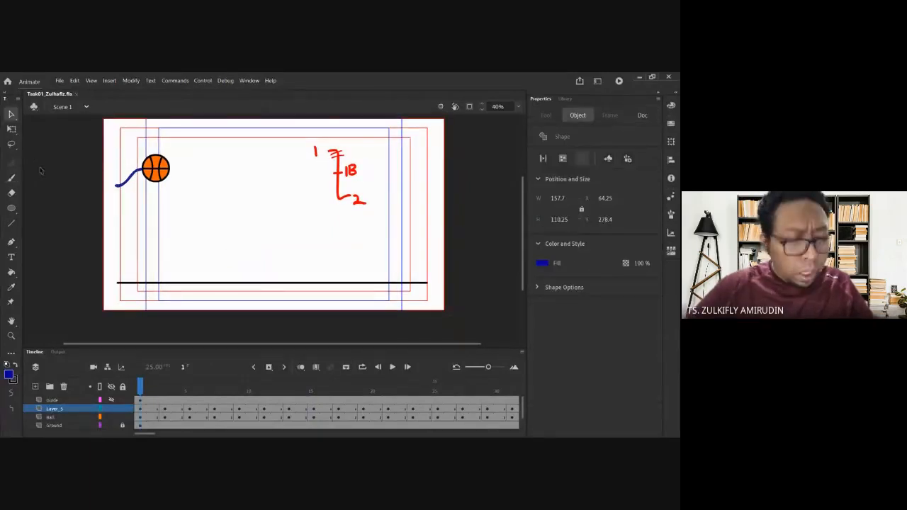
{"action": "left_click_drag", "start_coordinate": [245, 225], "coordinate": [251, 231]}
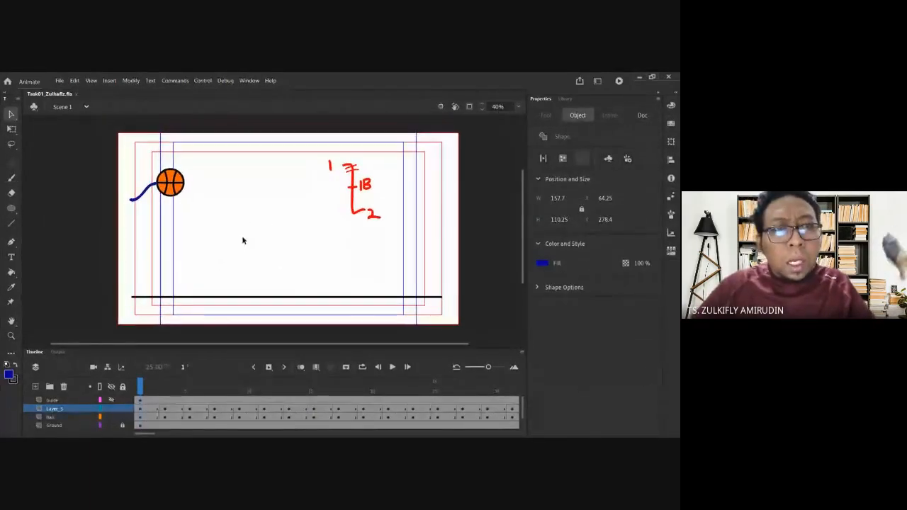
{"action": "left_click", "coordinate": [222, 224]}
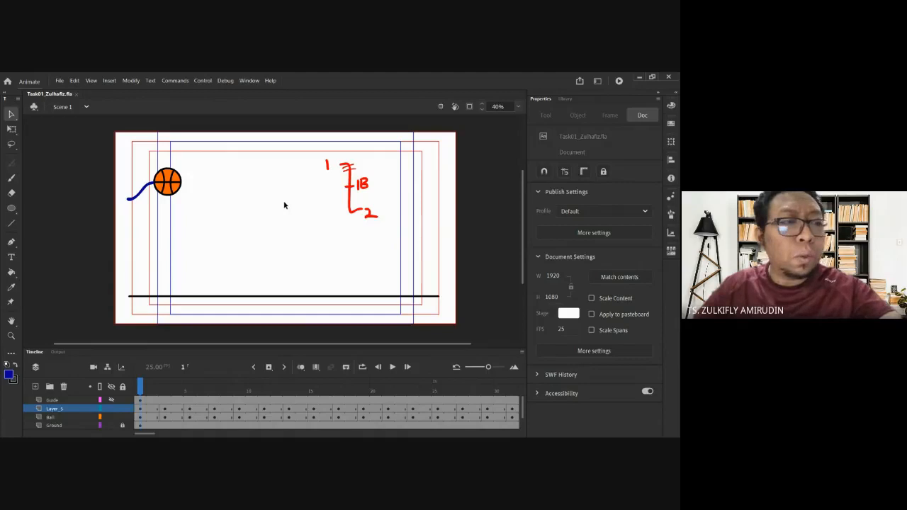
- Turn on looping and play the whole bouncing-ball animation to review the tail's drag
{"action": "left_click", "coordinate": [364, 368]}
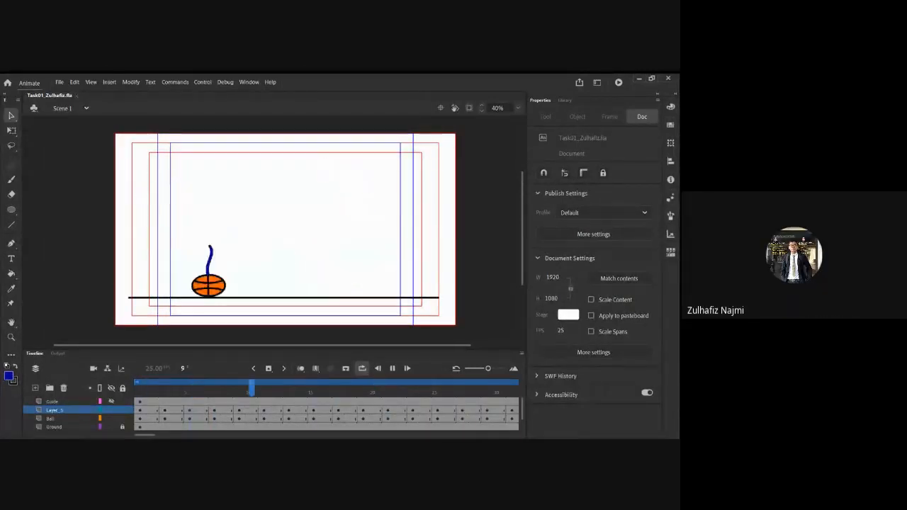
{"action": "key", "text": "Return"}
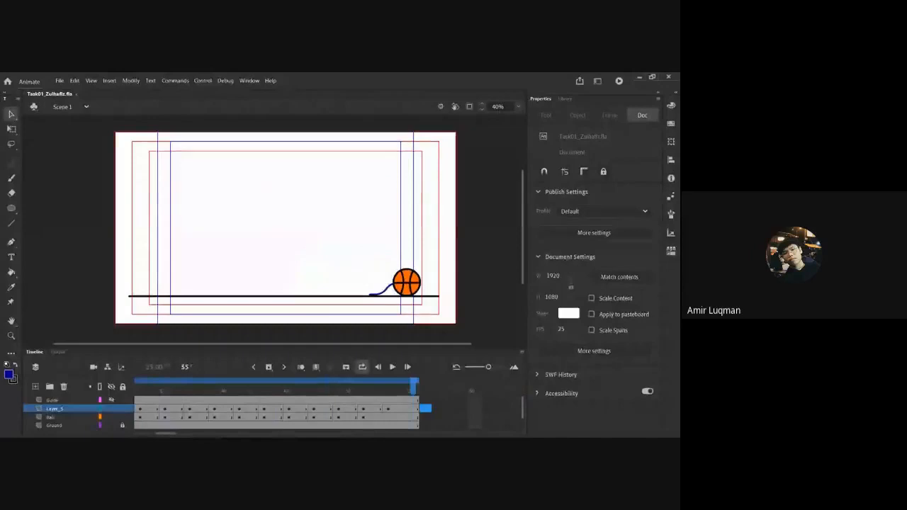